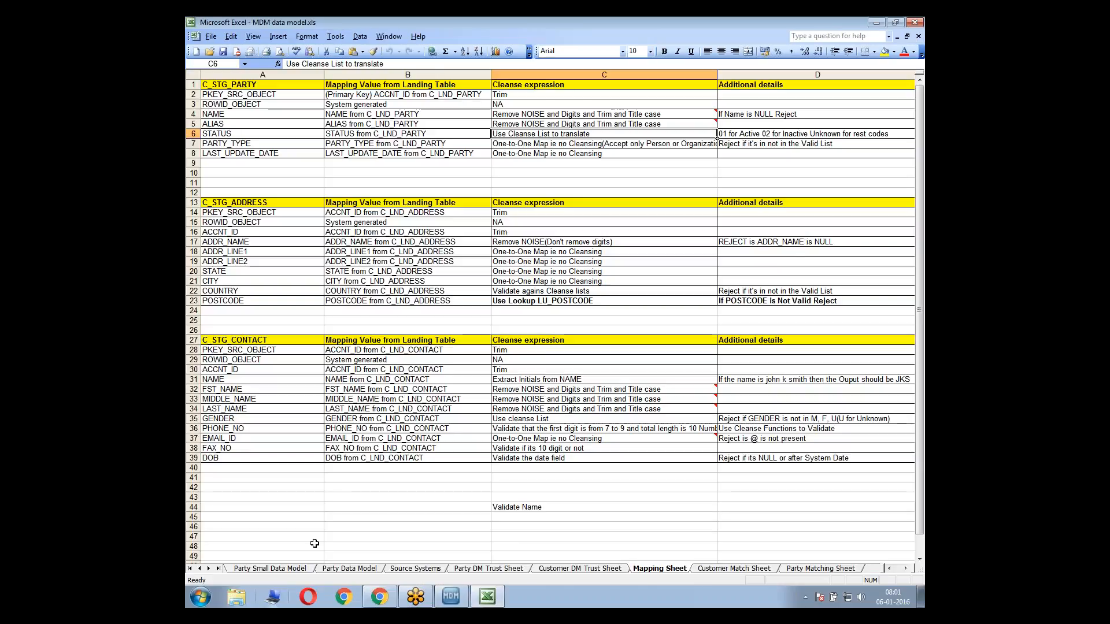
Examine the landing-table mappings, cleanse expressions and reject rules for C_STG_PARTY and C_STG_ADDRESS in the Mapping Sheet
{"action": "left_click", "coordinate": [529, 506]}
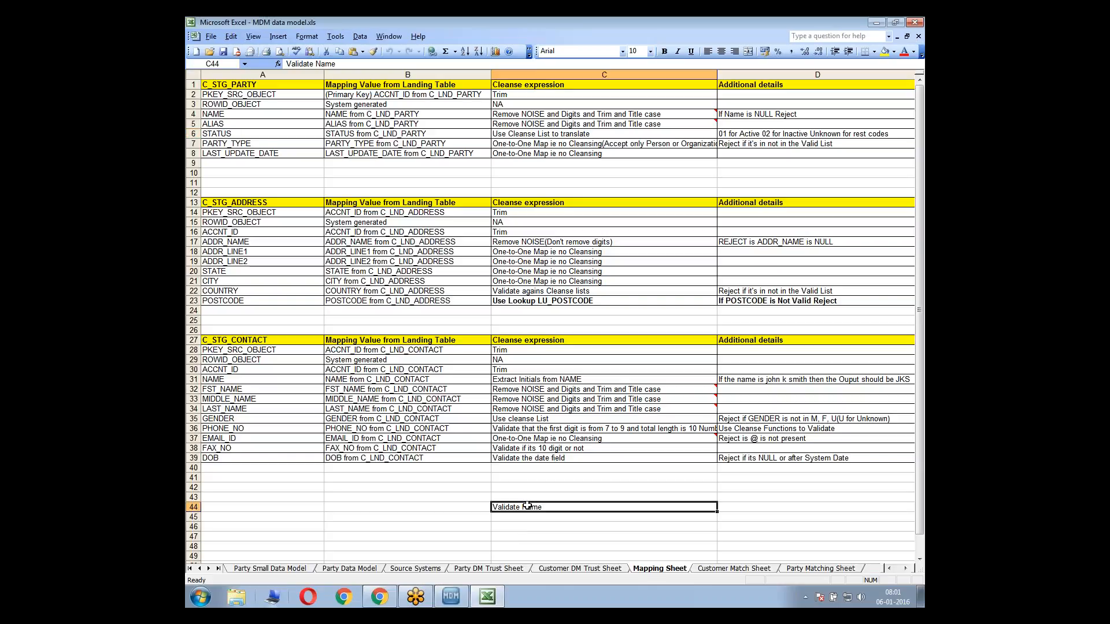
{"action": "left_click", "coordinate": [342, 132]}
{"action": "left_click", "coordinate": [251, 96]}
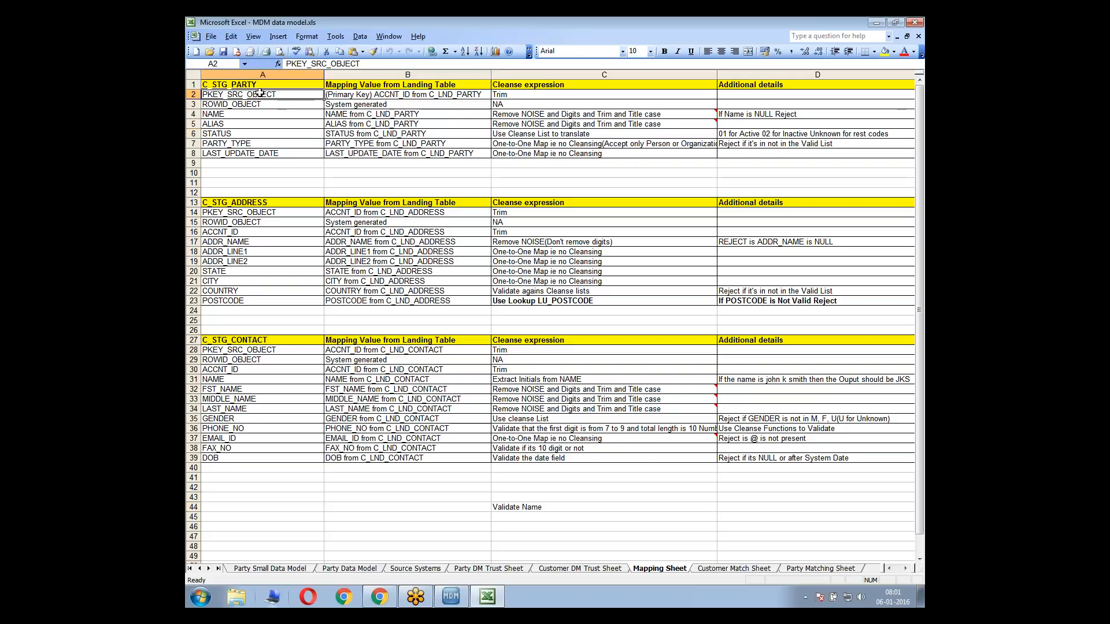
{"action": "left_click_drag", "start_coordinate": [260, 92], "coordinate": [269, 154]}
{"action": "left_click_drag", "start_coordinate": [312, 96], "coordinate": [647, 148]}
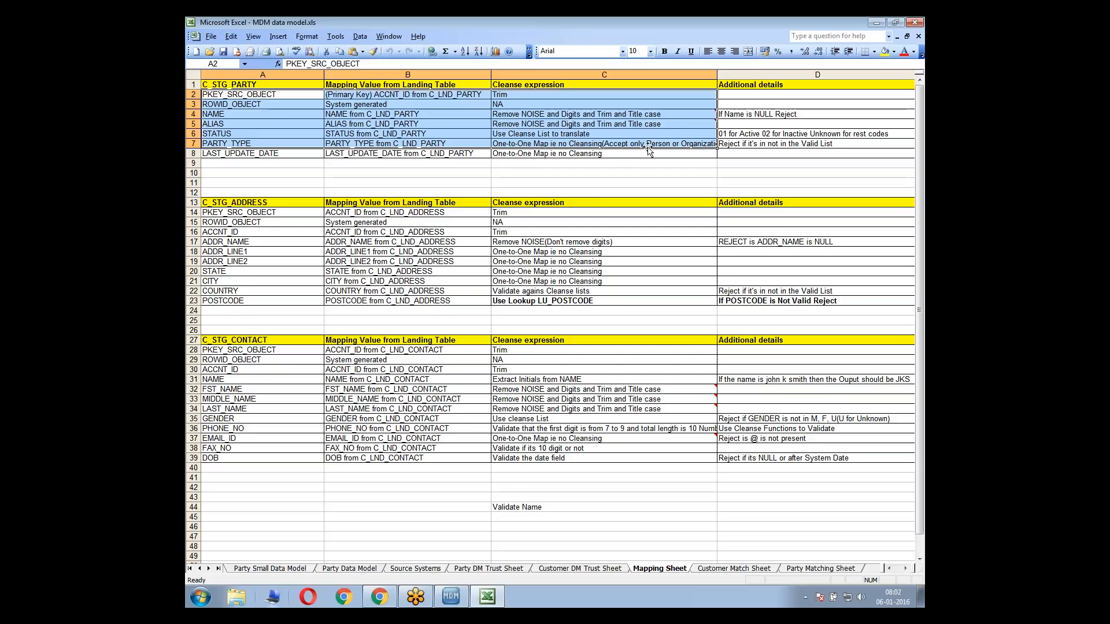
{"action": "left_click", "coordinate": [765, 115]}
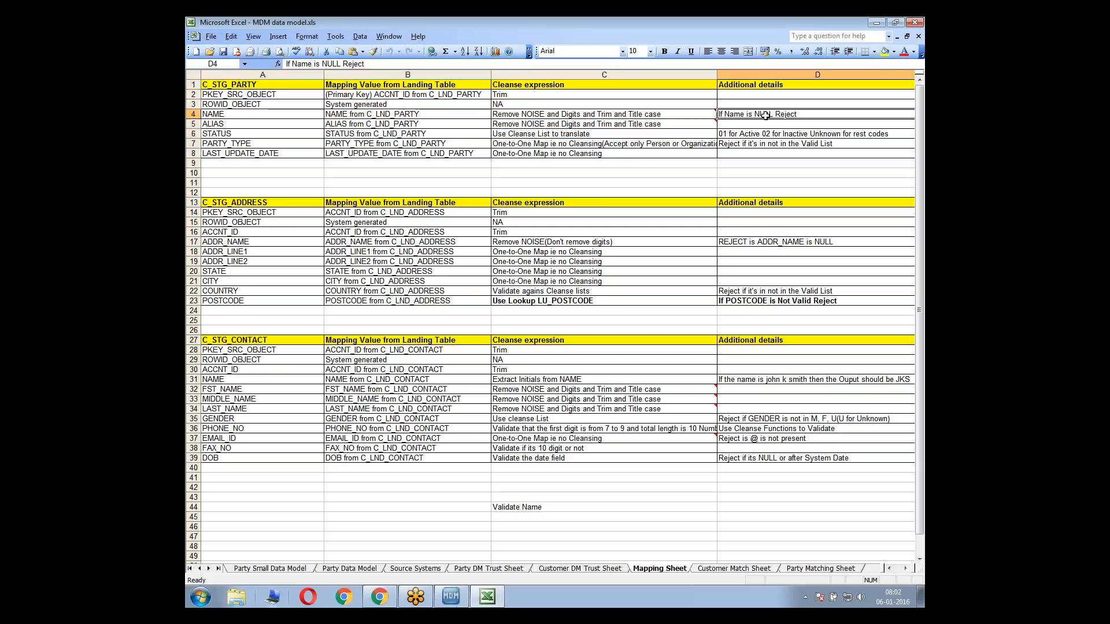
{"action": "left_click", "coordinate": [717, 121]}
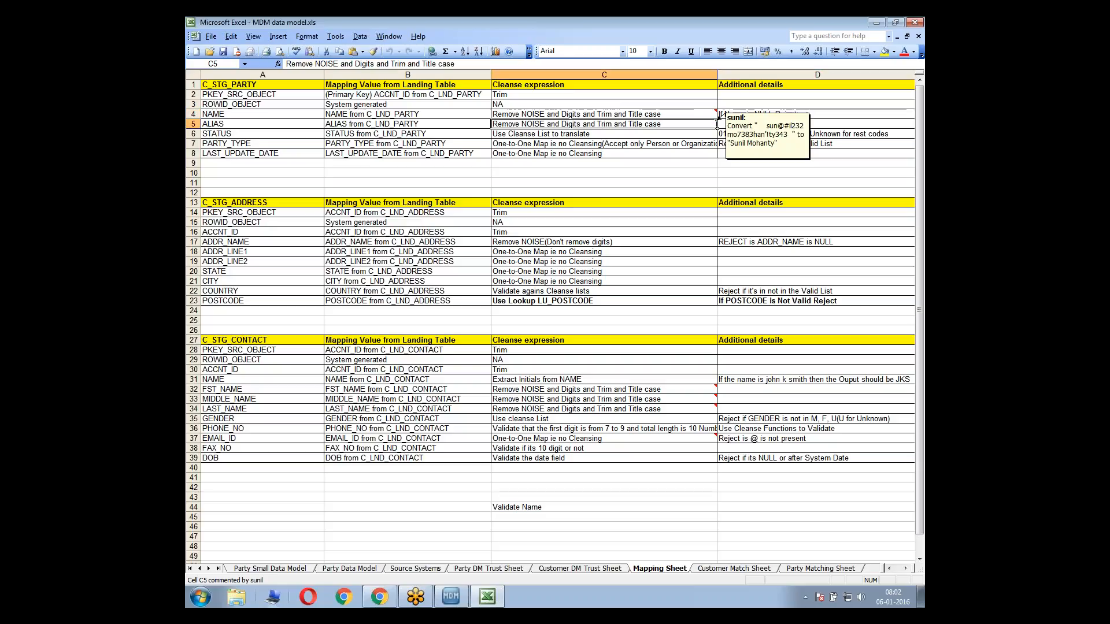
{"action": "left_click_drag", "start_coordinate": [287, 94], "coordinate": [578, 154]}
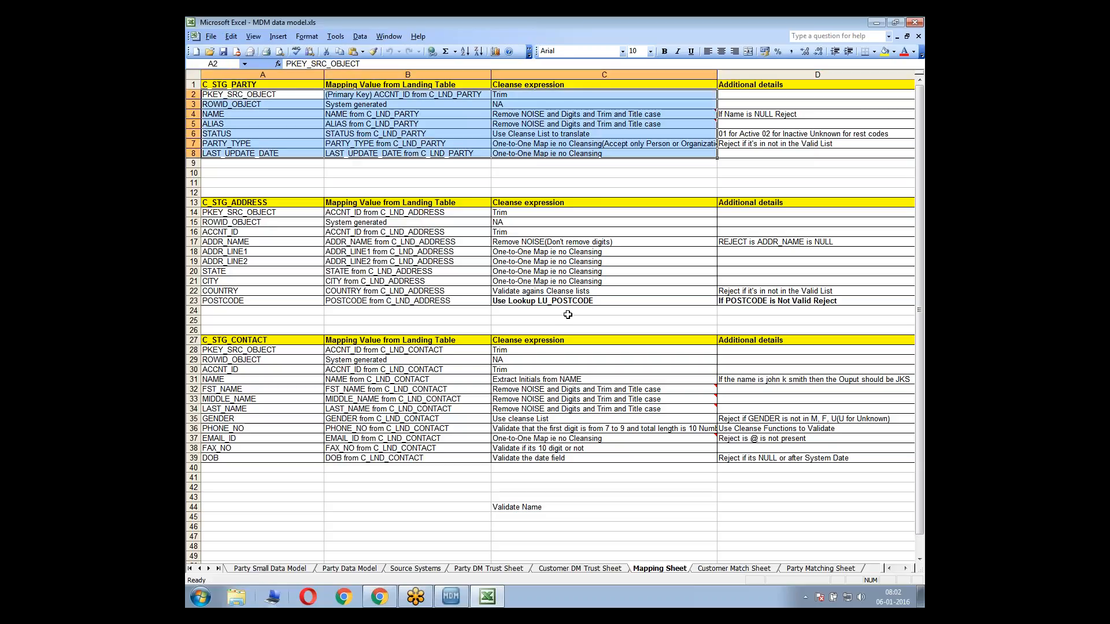
{"action": "left_click", "coordinate": [384, 210]}
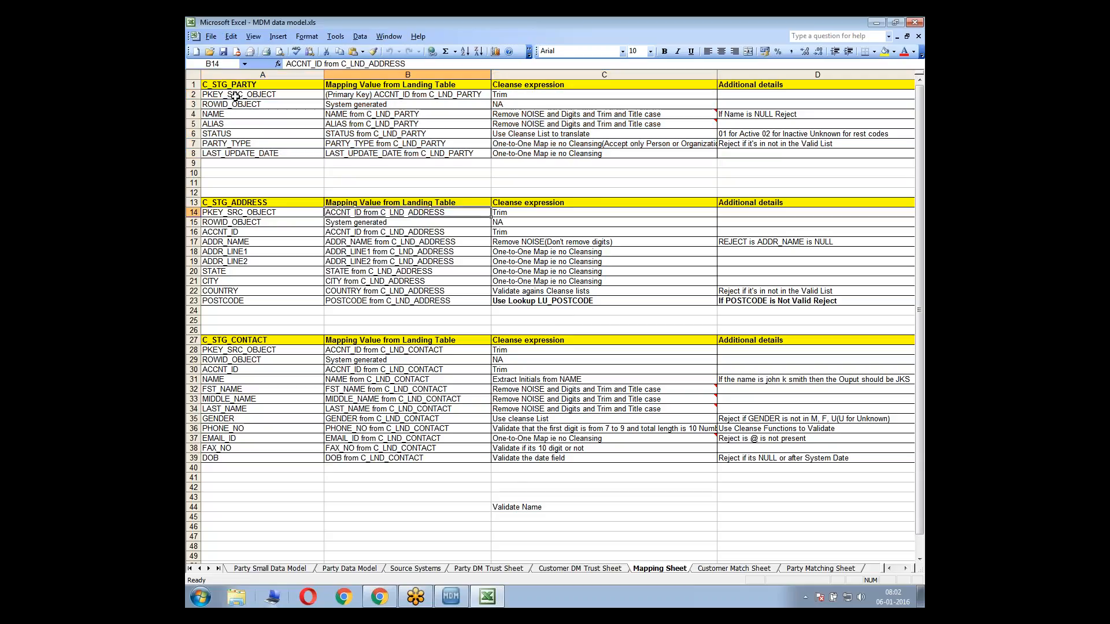
{"action": "left_click_drag", "start_coordinate": [233, 94], "coordinate": [379, 97]}
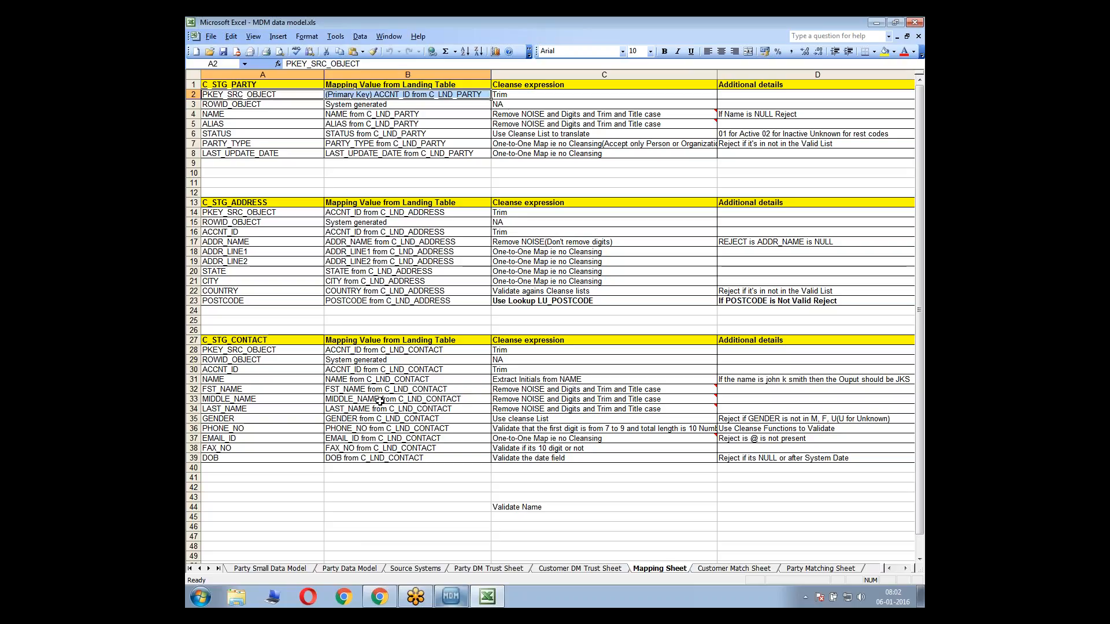
{"action": "left_click", "coordinate": [235, 86]}
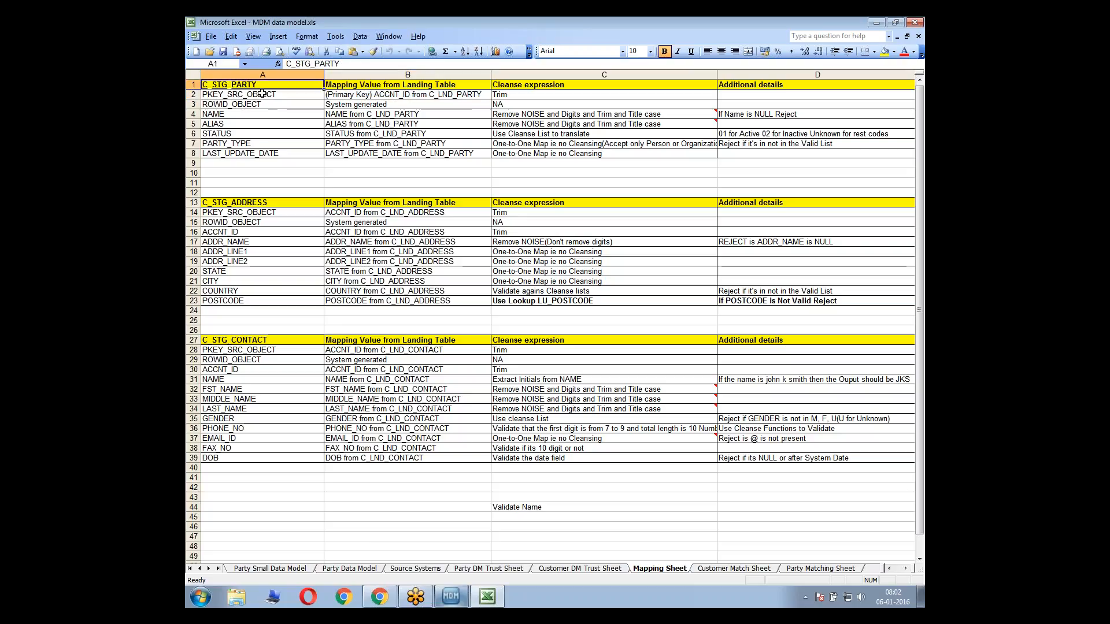
{"action": "left_click", "coordinate": [267, 203]}
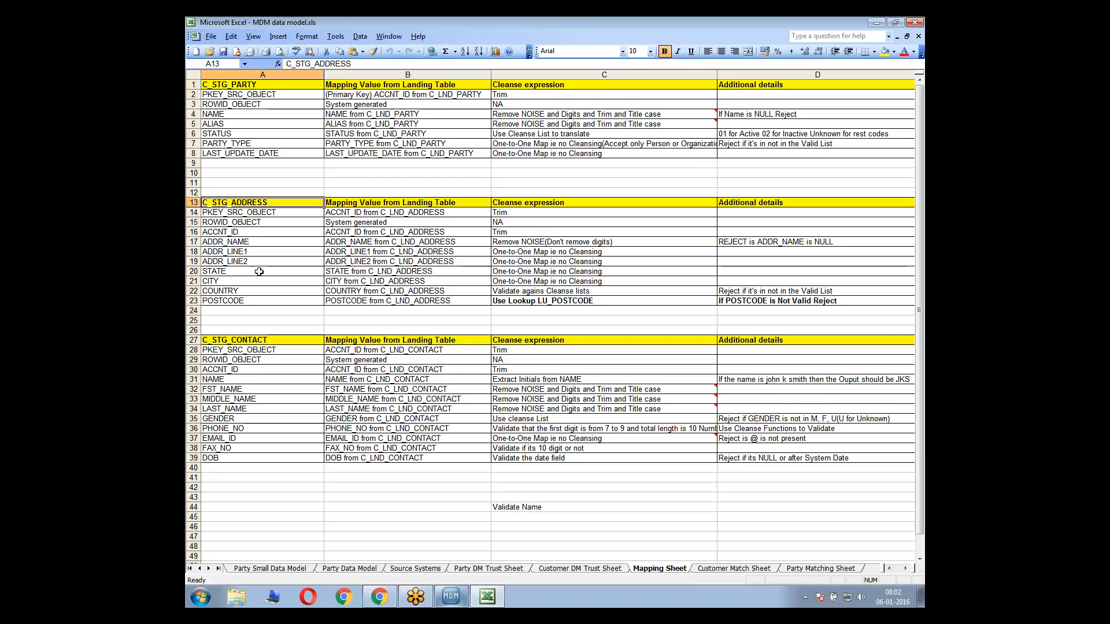
{"action": "left_click", "coordinate": [270, 84]}
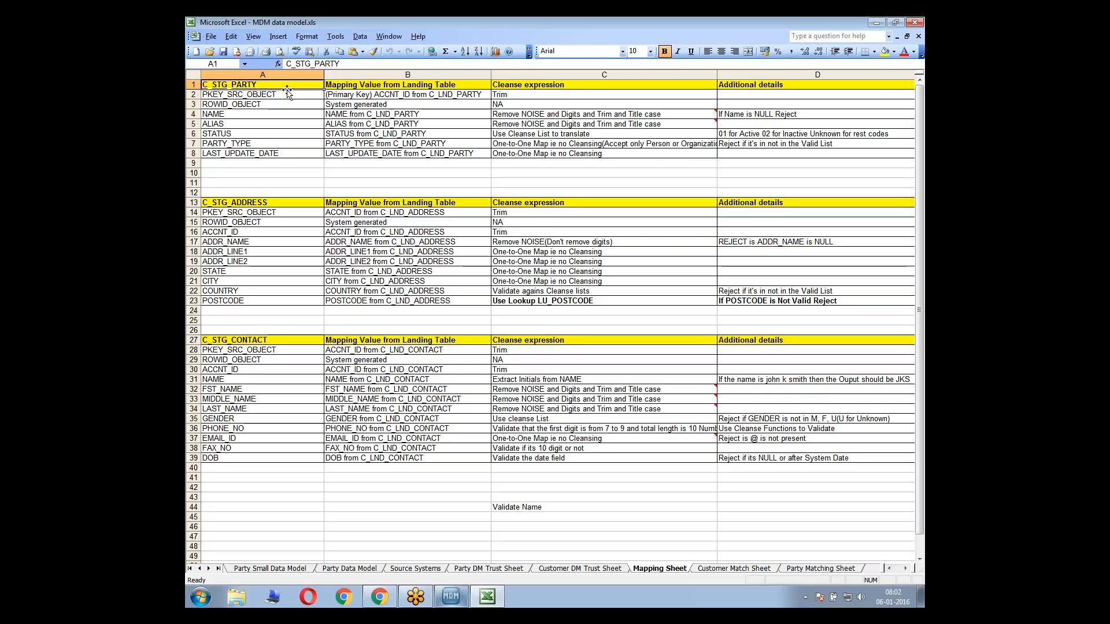
{"action": "left_click_drag", "start_coordinate": [286, 94], "coordinate": [284, 155]}
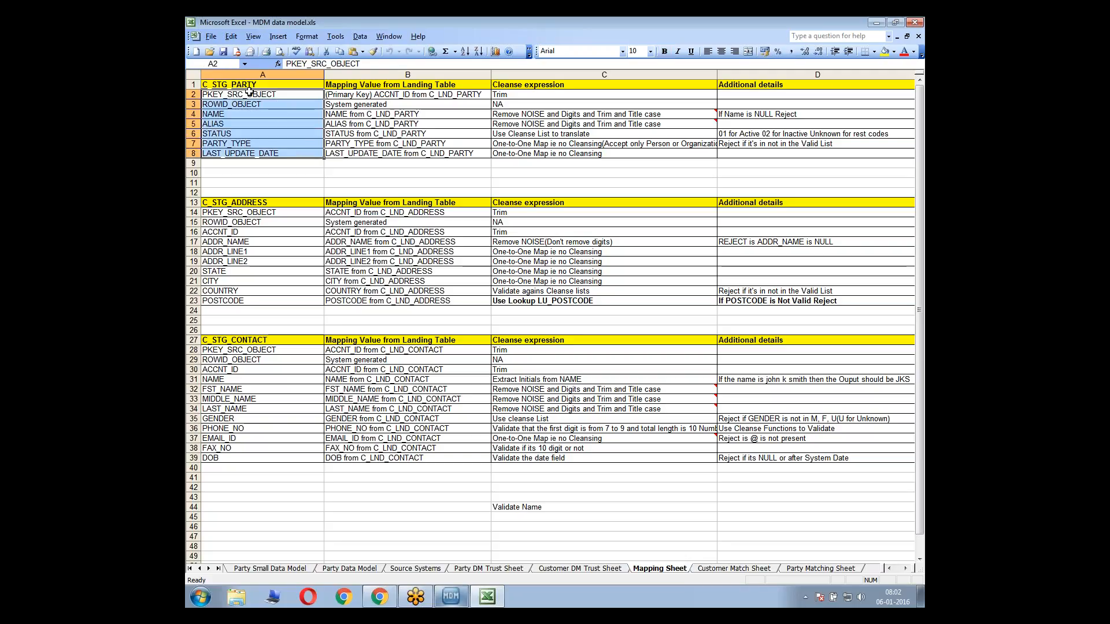
{"action": "left_click_drag", "start_coordinate": [248, 94], "coordinate": [254, 156]}
Switch to the Informatica MDM Hub Console and view the diagram of the m_PARTY_CKR mapping
{"action": "left_click", "coordinate": [451, 596]}
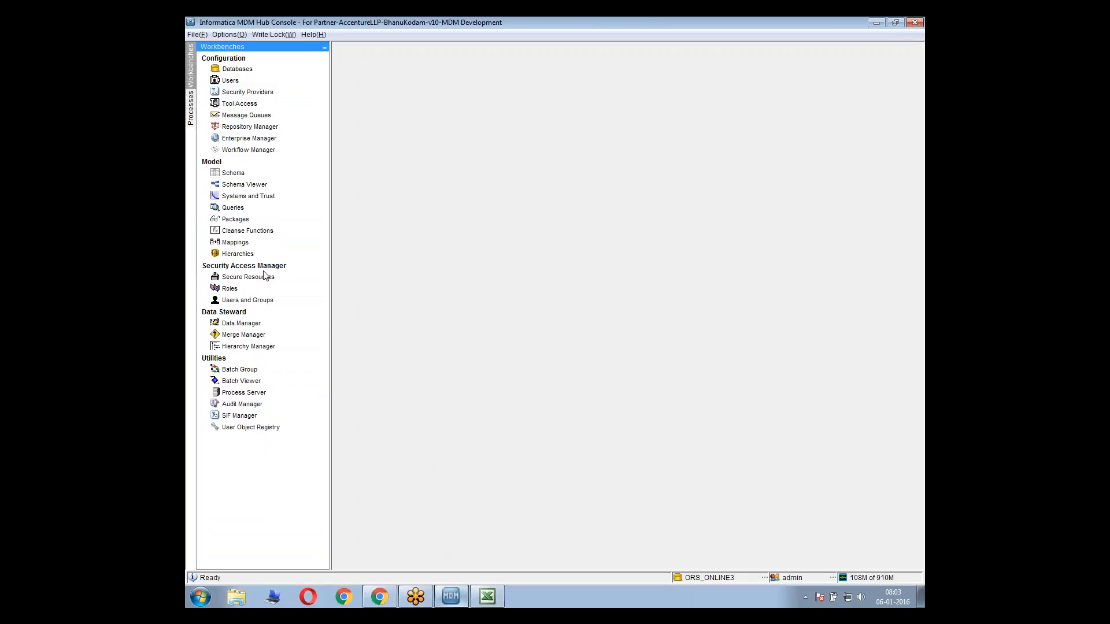
{"action": "left_click", "coordinate": [250, 242]}
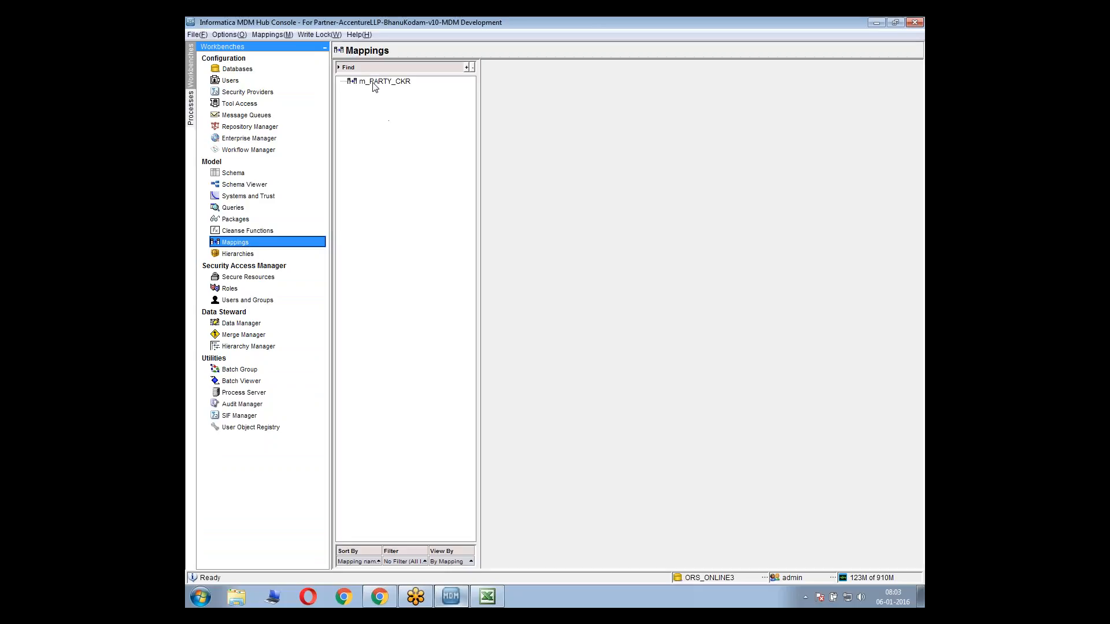
{"action": "left_click", "coordinate": [375, 83]}
{"action": "left_click", "coordinate": [558, 100]}
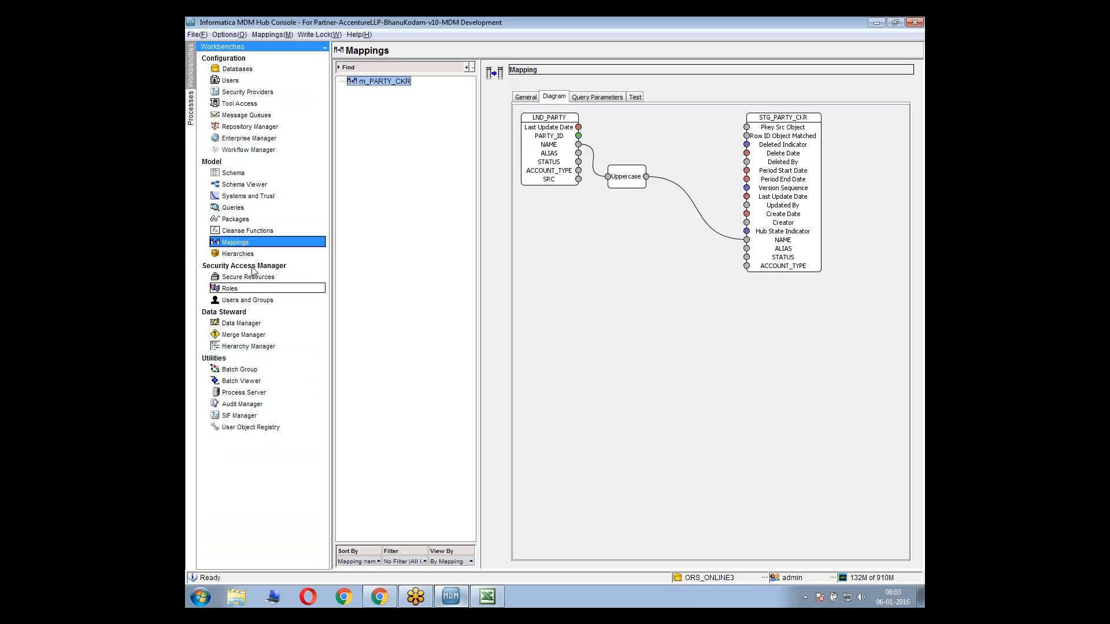
Review the column definitions of the LND_ADDR, LND_CONTACT and LND_PARTY landing tables in the schema
{"action": "left_click", "coordinate": [231, 174]}
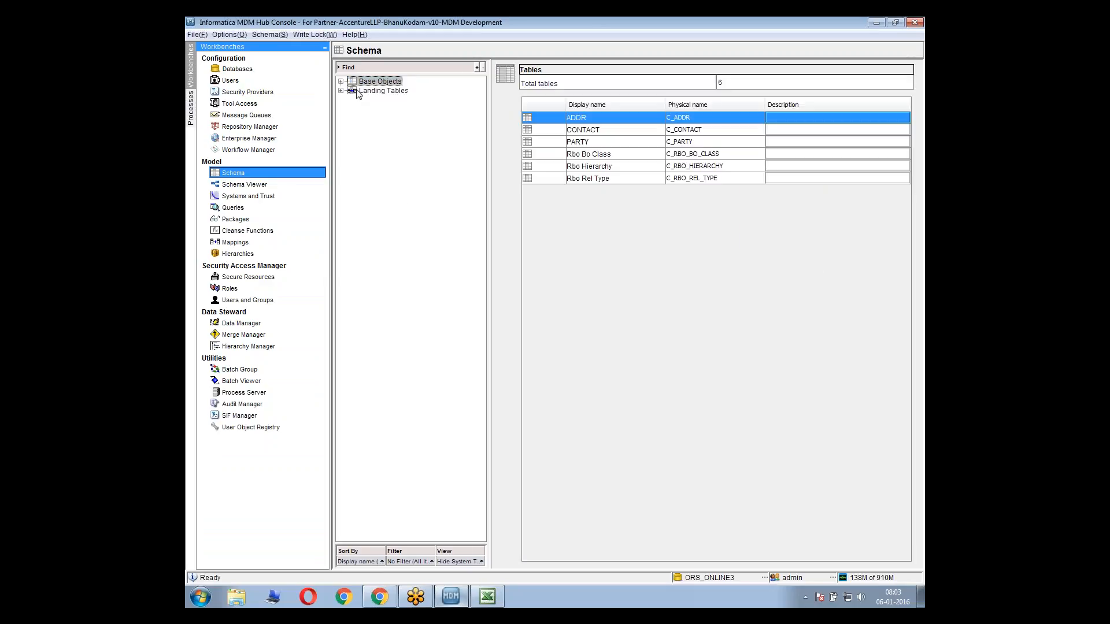
{"action": "left_click", "coordinate": [341, 91]}
{"action": "left_click", "coordinate": [351, 100]}
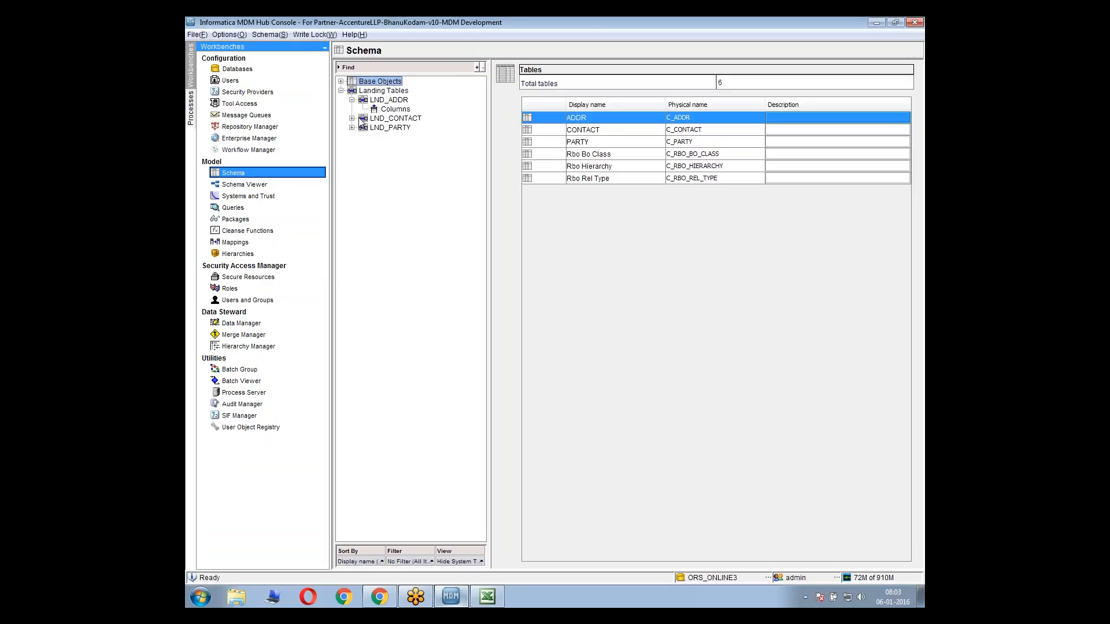
{"action": "left_click", "coordinate": [391, 110]}
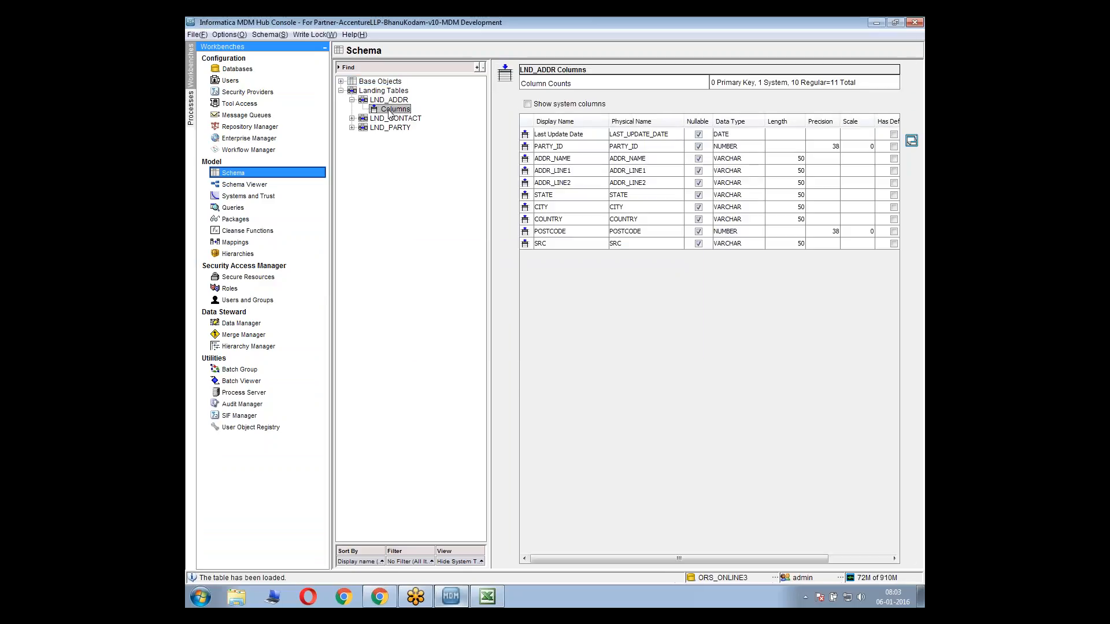
{"action": "left_click", "coordinate": [352, 119]}
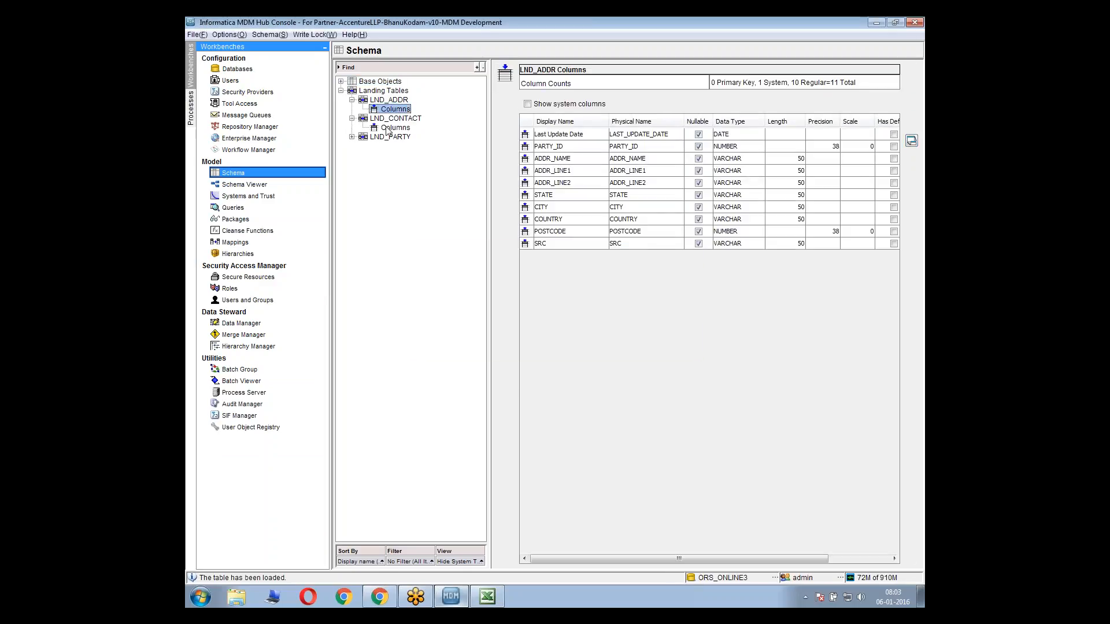
{"action": "left_click", "coordinate": [388, 128]}
{"action": "left_click", "coordinate": [352, 137]}
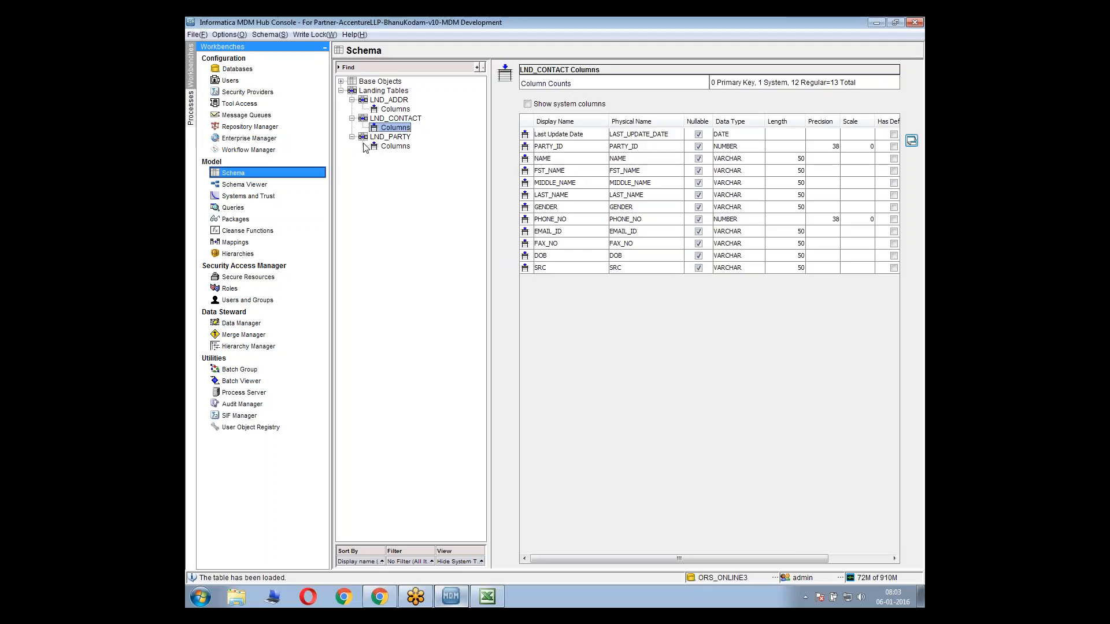
{"action": "left_click", "coordinate": [395, 146]}
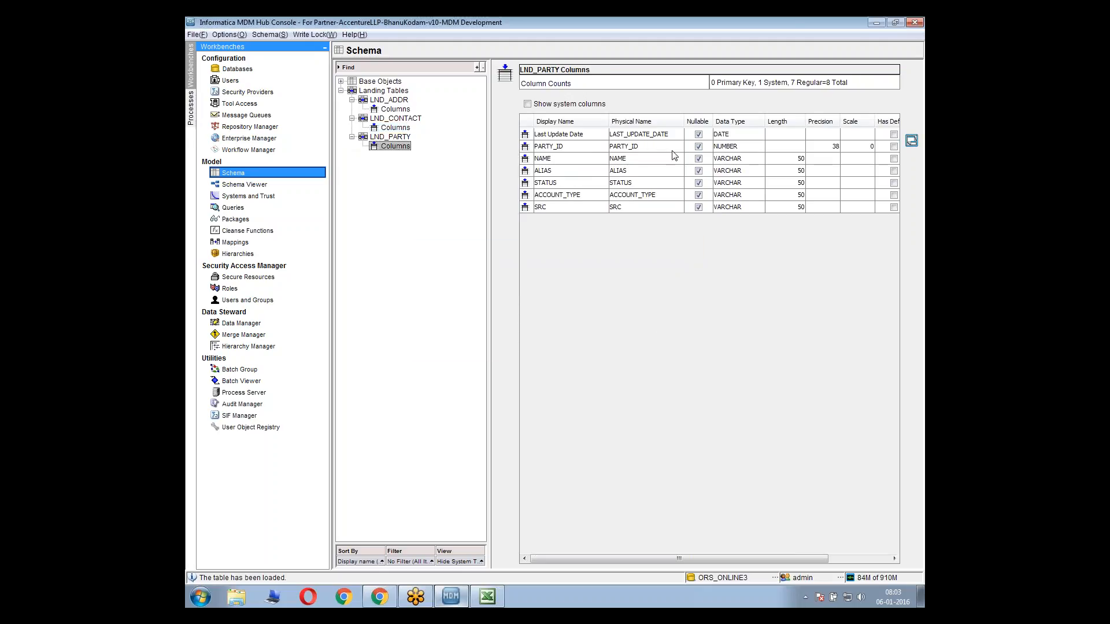
Acquire the write lock and delete the PARTY_ID column from the LND_PARTY landing table
{"action": "left_click", "coordinate": [633, 150]}
{"action": "left_click", "coordinate": [324, 34]}
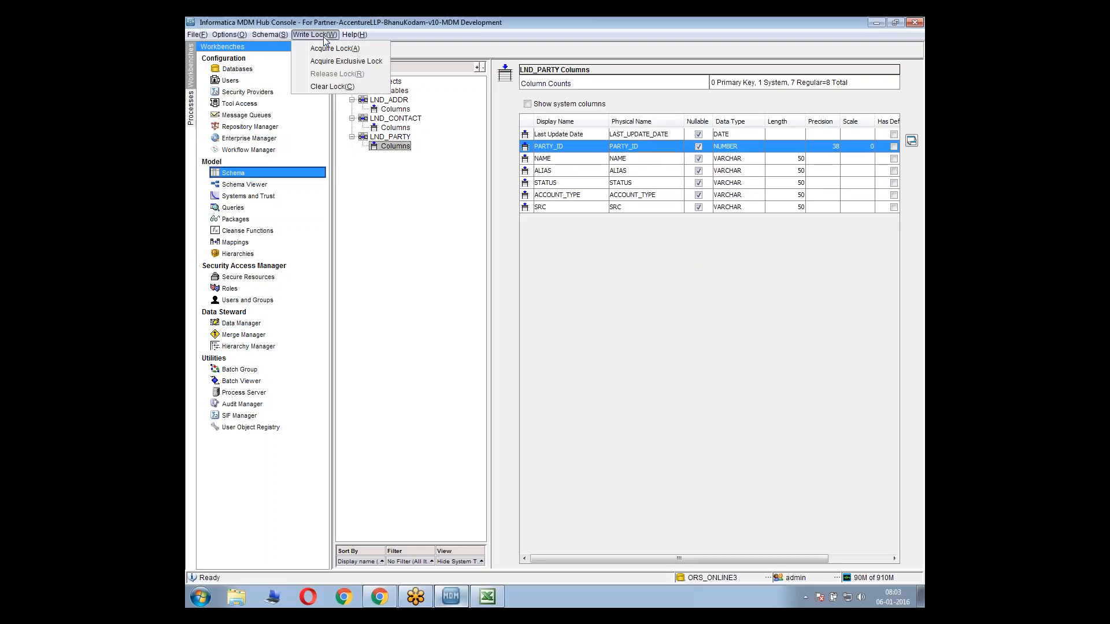
{"action": "left_click", "coordinate": [336, 48]}
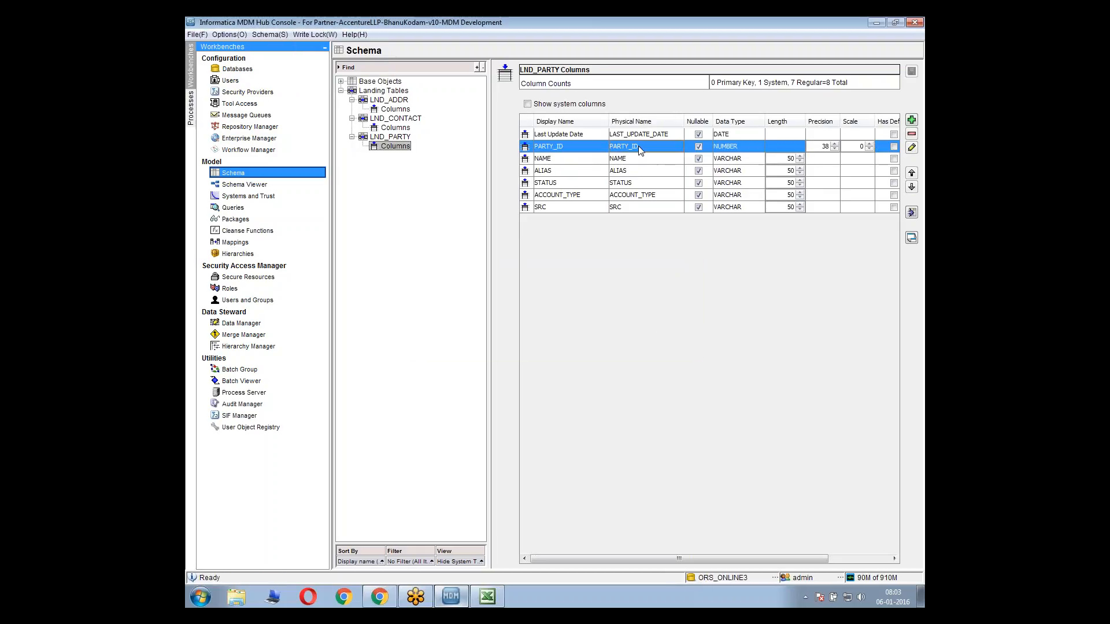
{"action": "left_click", "coordinate": [912, 134]}
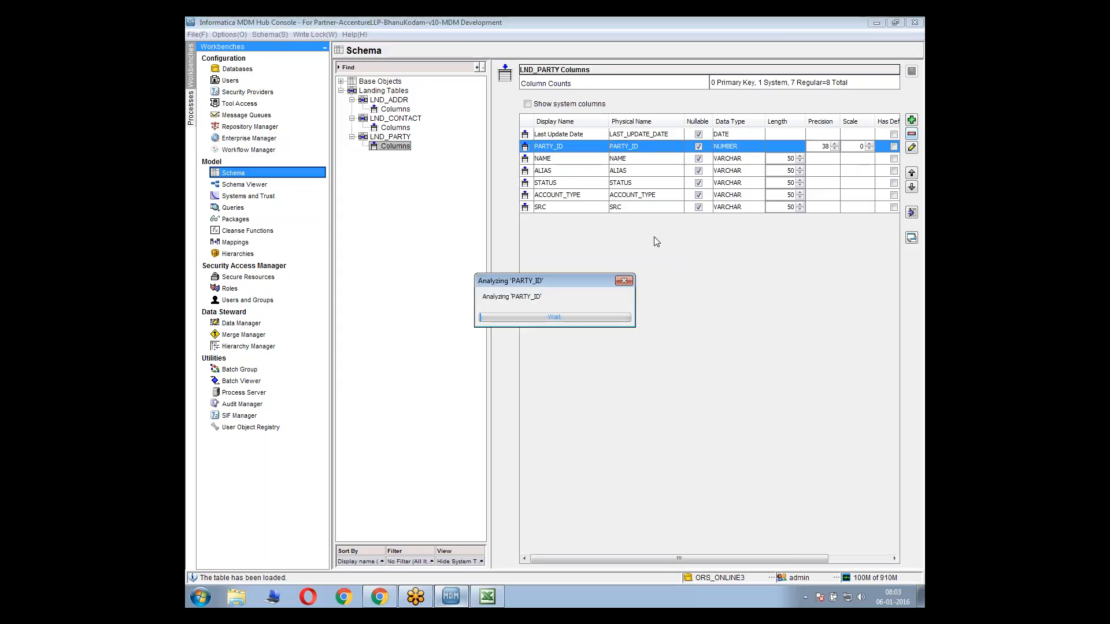
{"action": "left_click", "coordinate": [739, 336]}
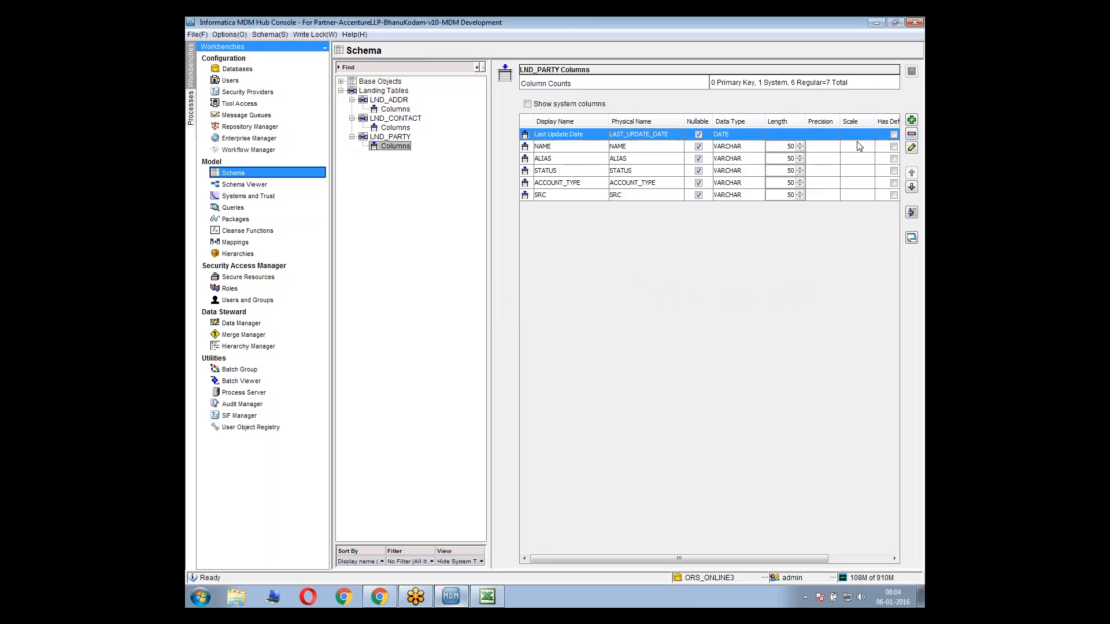
Add a VARCHAR column PARTY_ID with length 50 after Last Update Date in LND_PARTY and save the table
{"action": "left_click", "coordinate": [912, 120]}
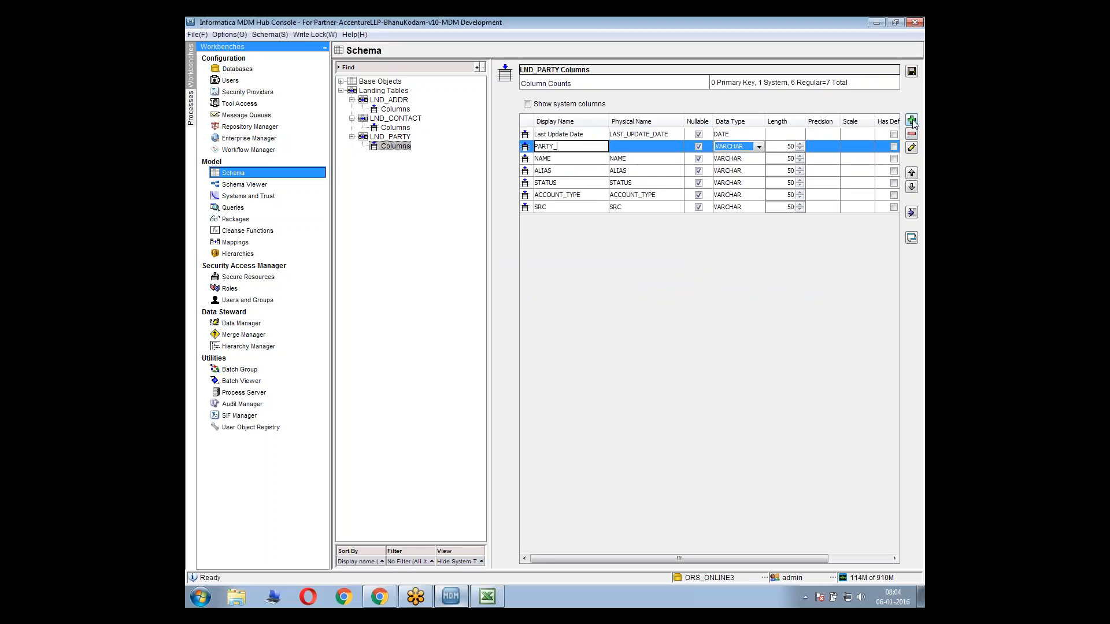
{"action": "left_click", "coordinate": [641, 183]}
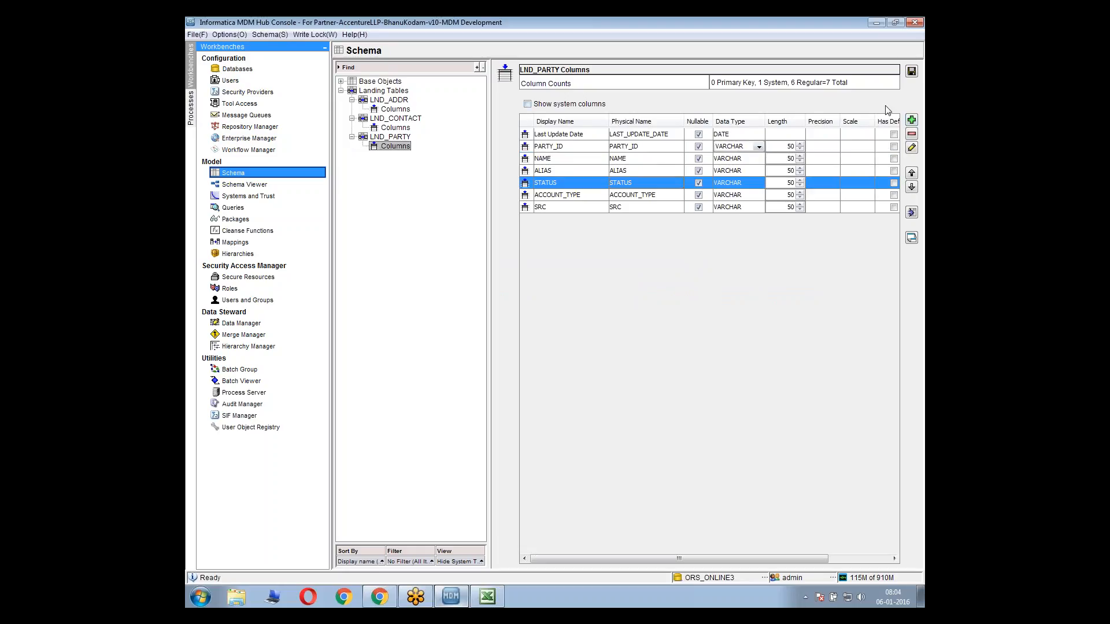
{"action": "left_click", "coordinate": [913, 71]}
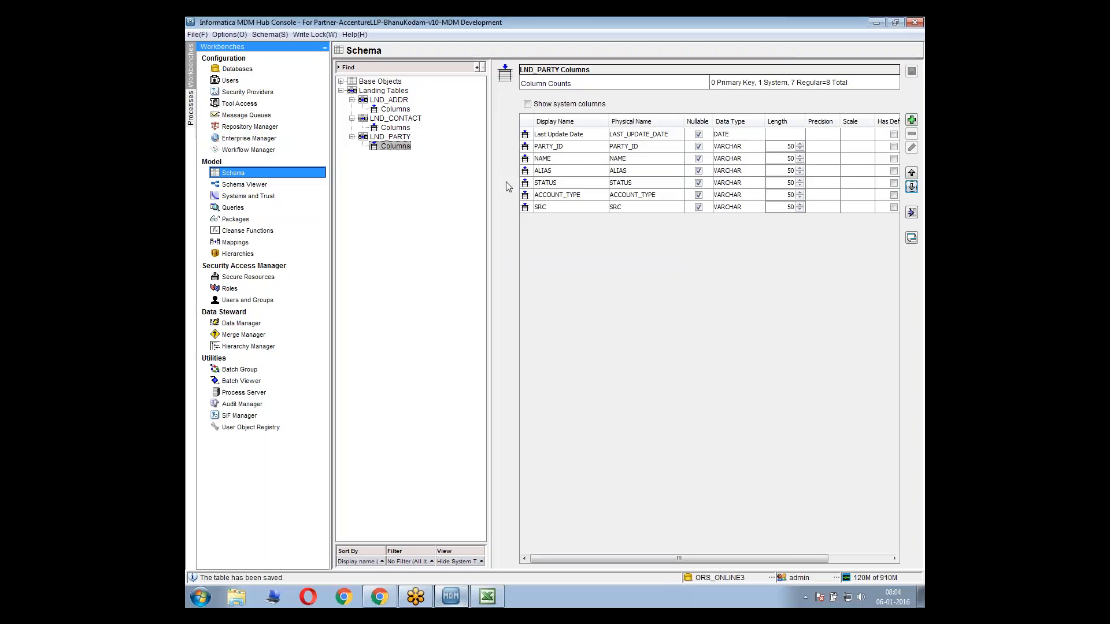
Delete the NUMBER column PARTY_ID from the LND_CONTACT landing table
{"action": "left_click", "coordinate": [401, 128]}
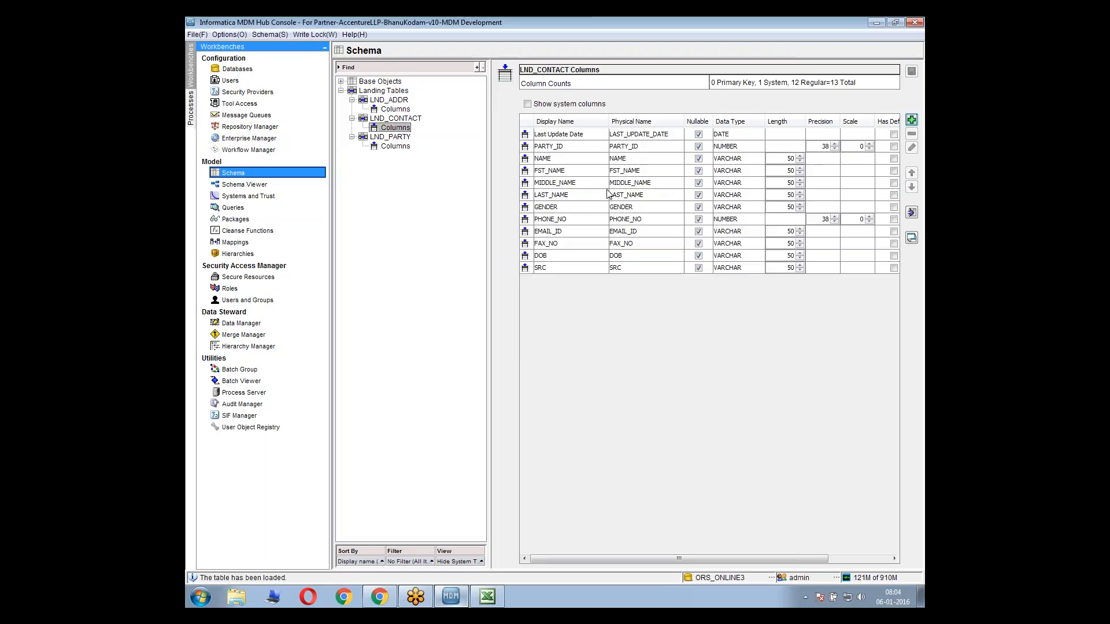
{"action": "left_click", "coordinate": [891, 147]}
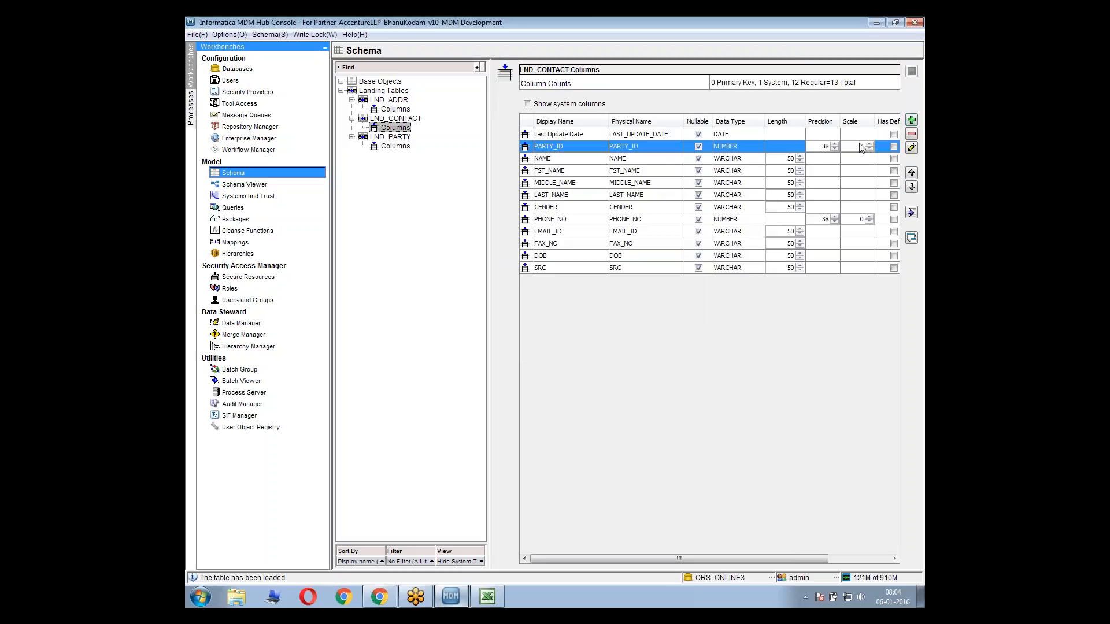
{"action": "left_click", "coordinate": [912, 135]}
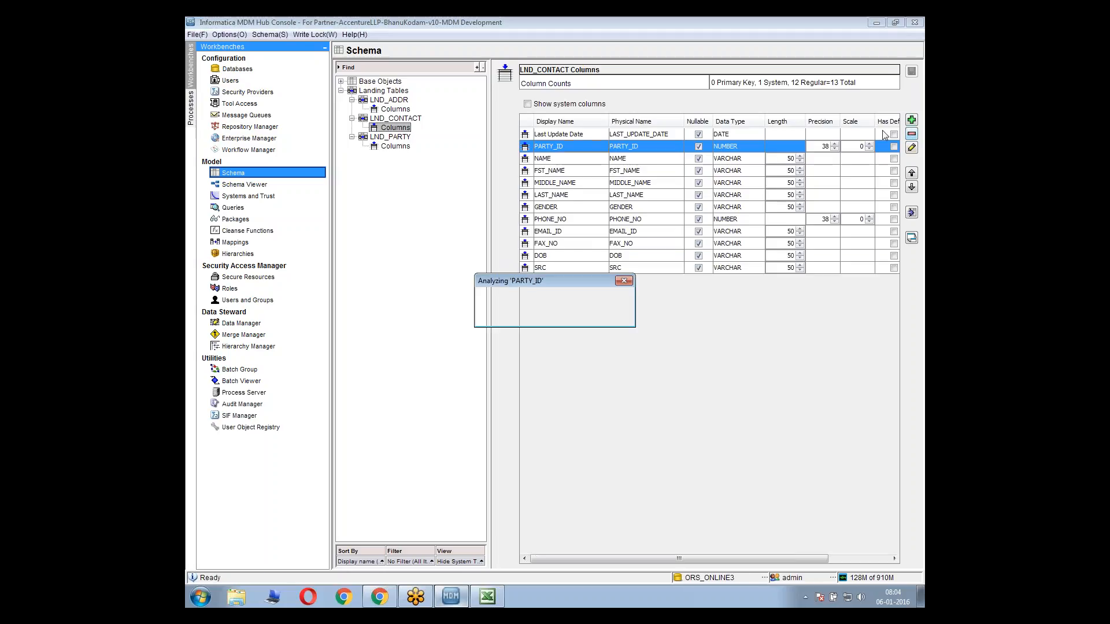
{"action": "left_click", "coordinate": [740, 336]}
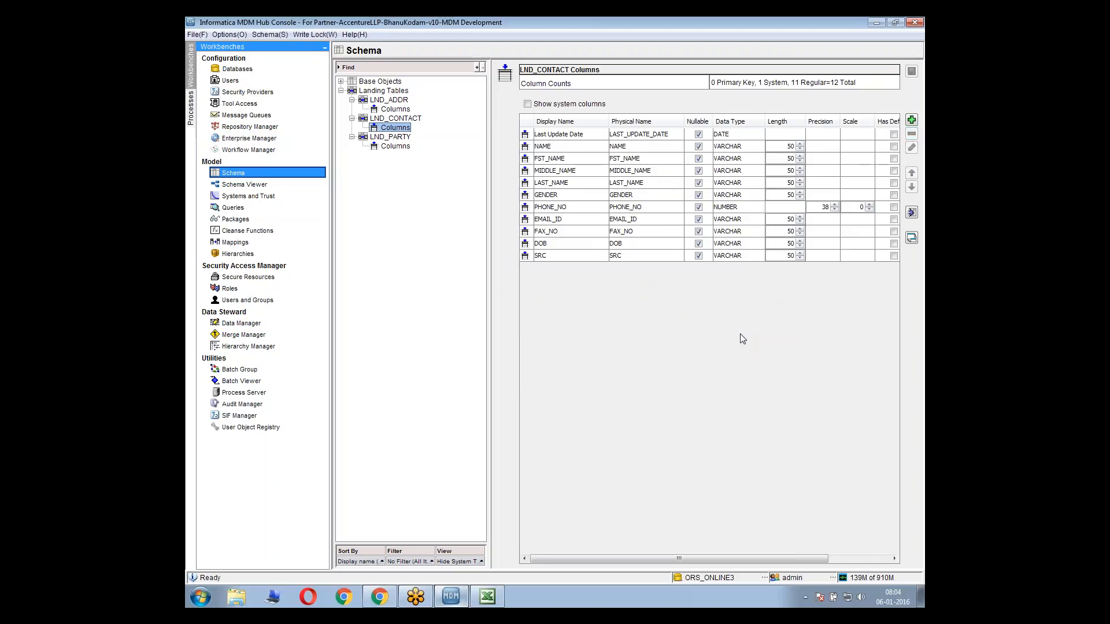
Add a VARCHAR column PARTY_ID with length 50 after Last Update Date in LND_CONTACT and save the table
{"action": "left_click", "coordinate": [631, 136]}
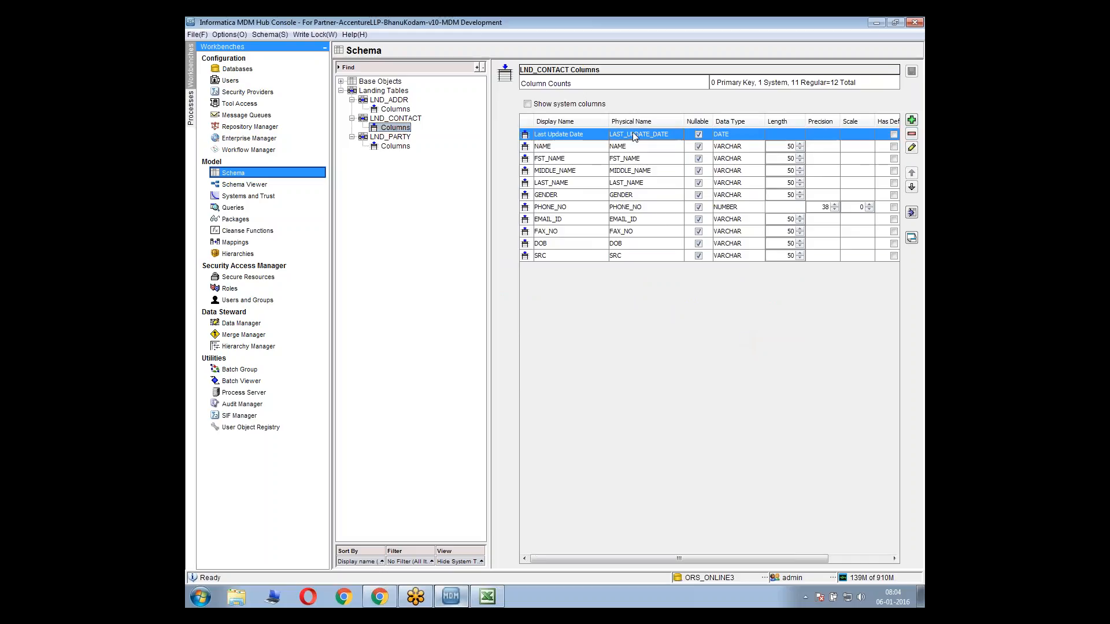
{"action": "left_click", "coordinate": [911, 119]}
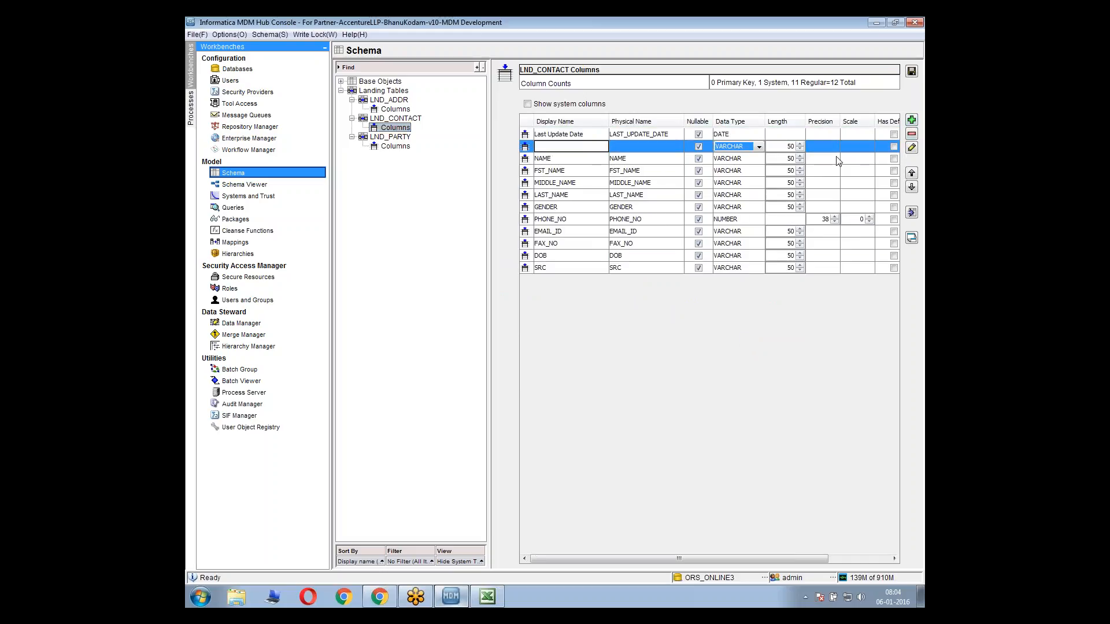
{"action": "type", "text": "PARTY_ID"}
{"action": "left_click", "coordinate": [652, 148]}
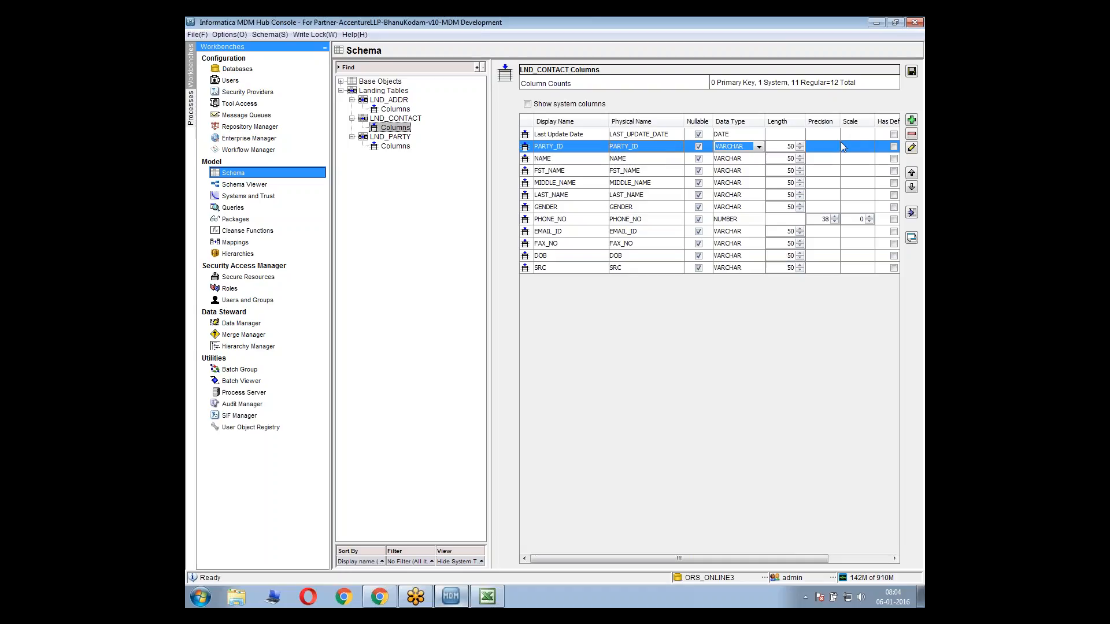
{"action": "left_click", "coordinate": [911, 70]}
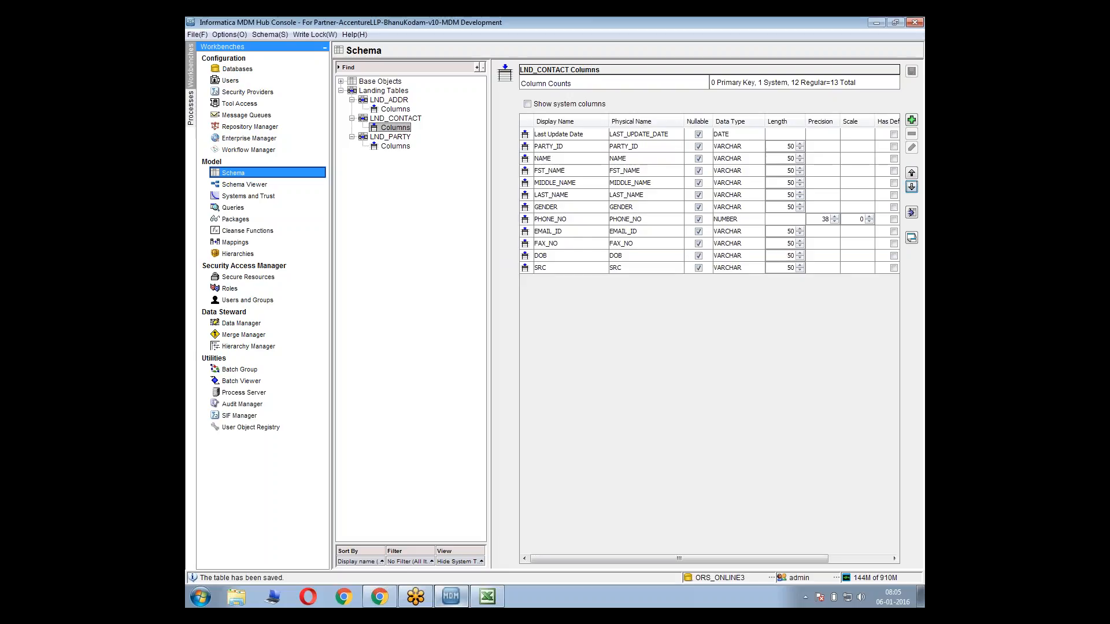
Delete the NUMBER column PARTY_ID from the LND_ADDR landing table
{"action": "left_click", "coordinate": [395, 108]}
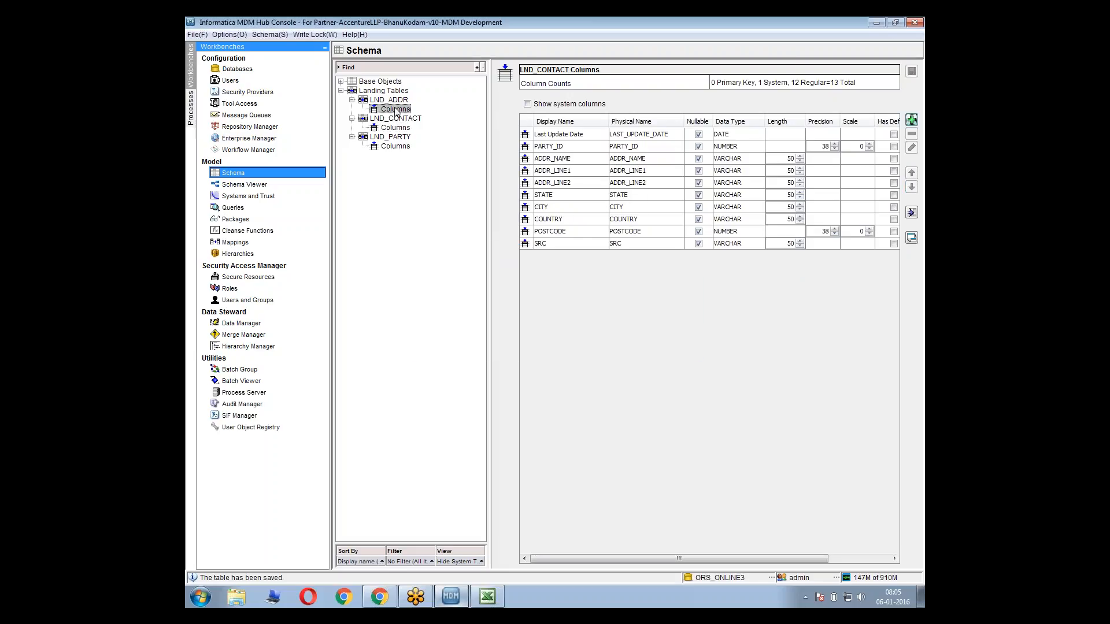
{"action": "left_click", "coordinate": [867, 148]}
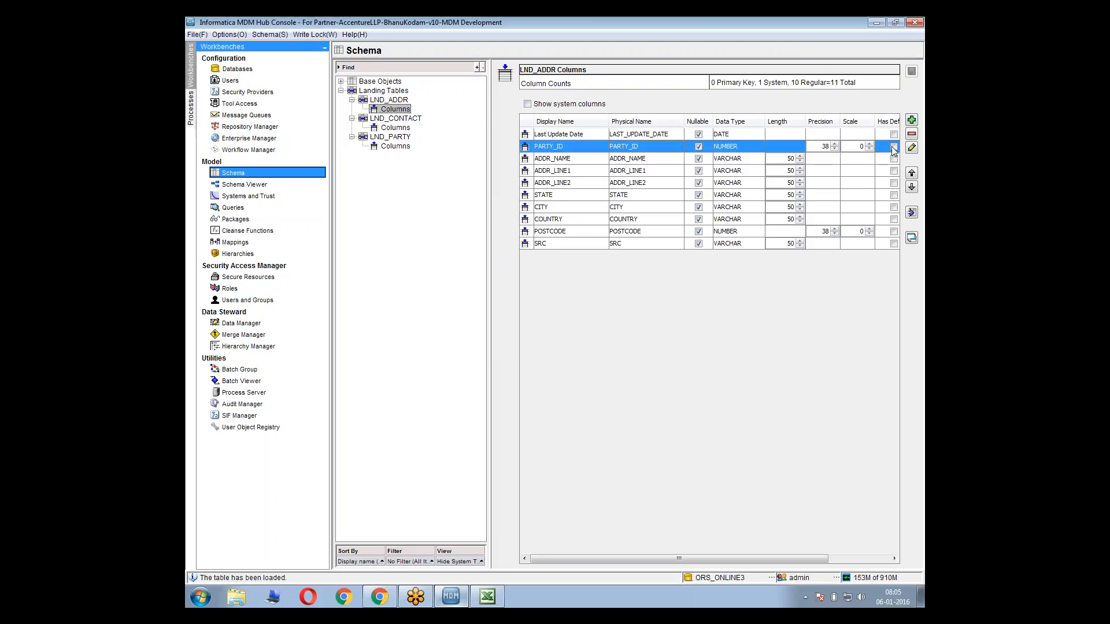
{"action": "left_click", "coordinate": [912, 133]}
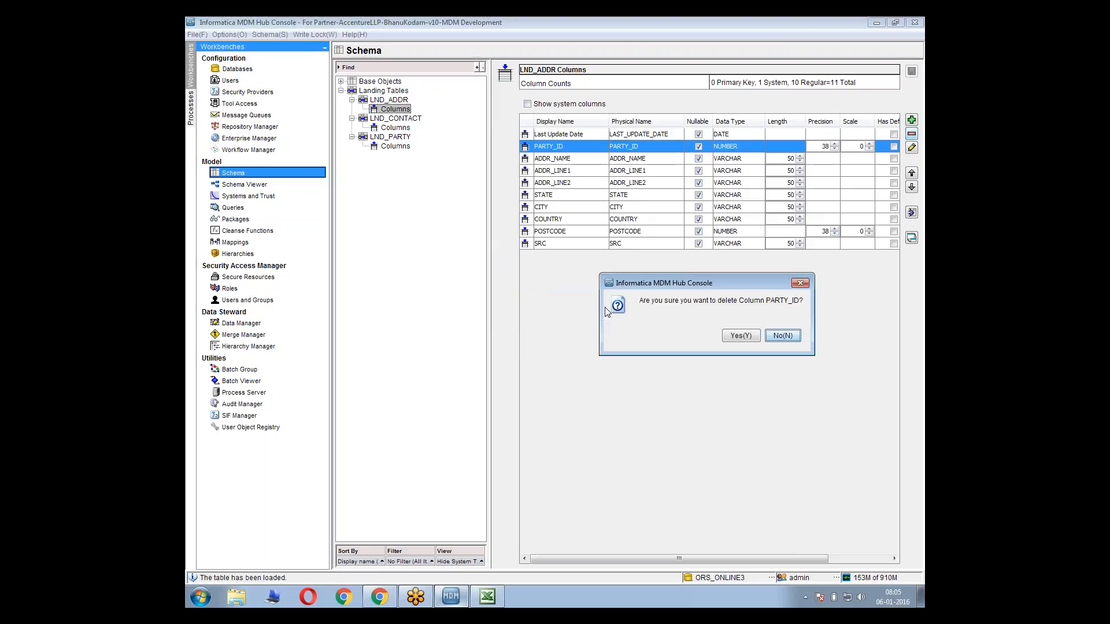
{"action": "left_click", "coordinate": [735, 337]}
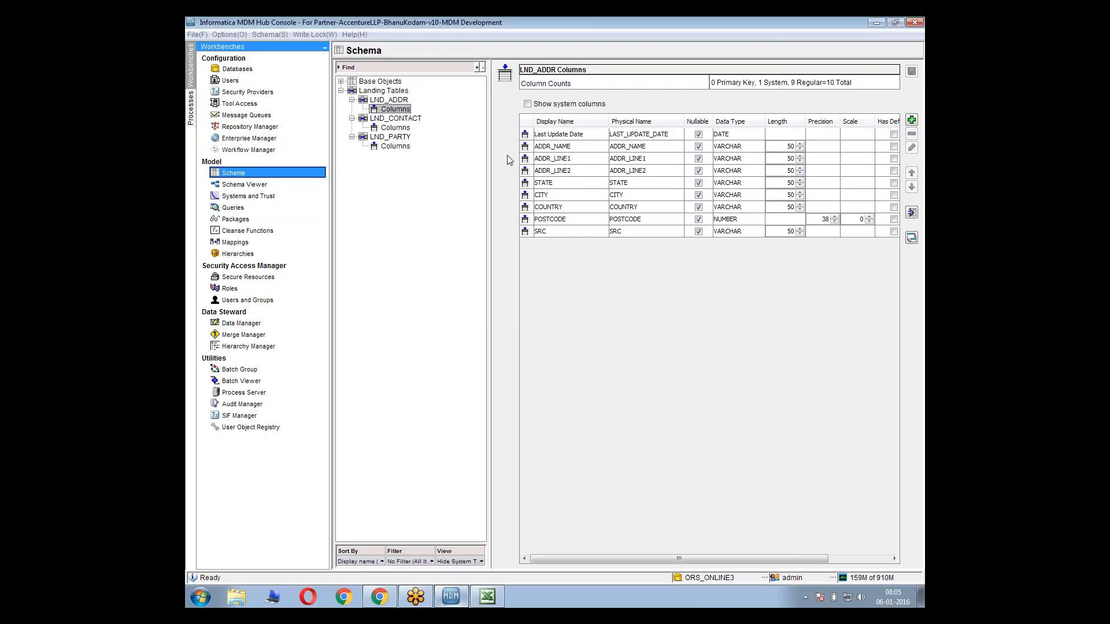
Add a VARCHAR column PARTY_ID with length 50 after Last Update Date in LND_ADDR and save the table
{"action": "left_click", "coordinate": [875, 136]}
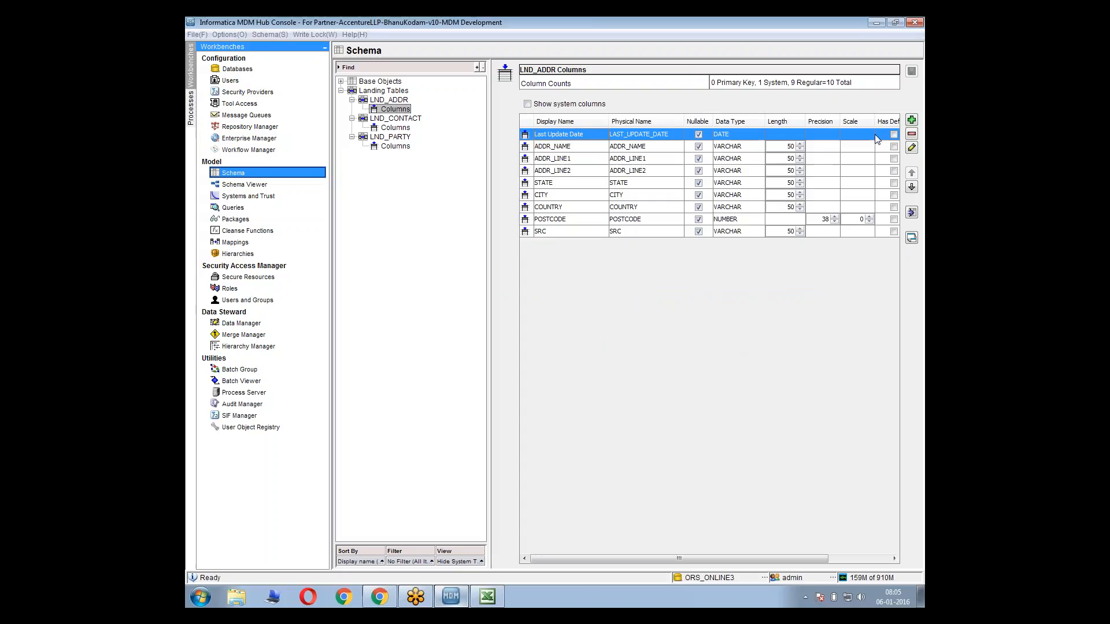
{"action": "left_click", "coordinate": [912, 119]}
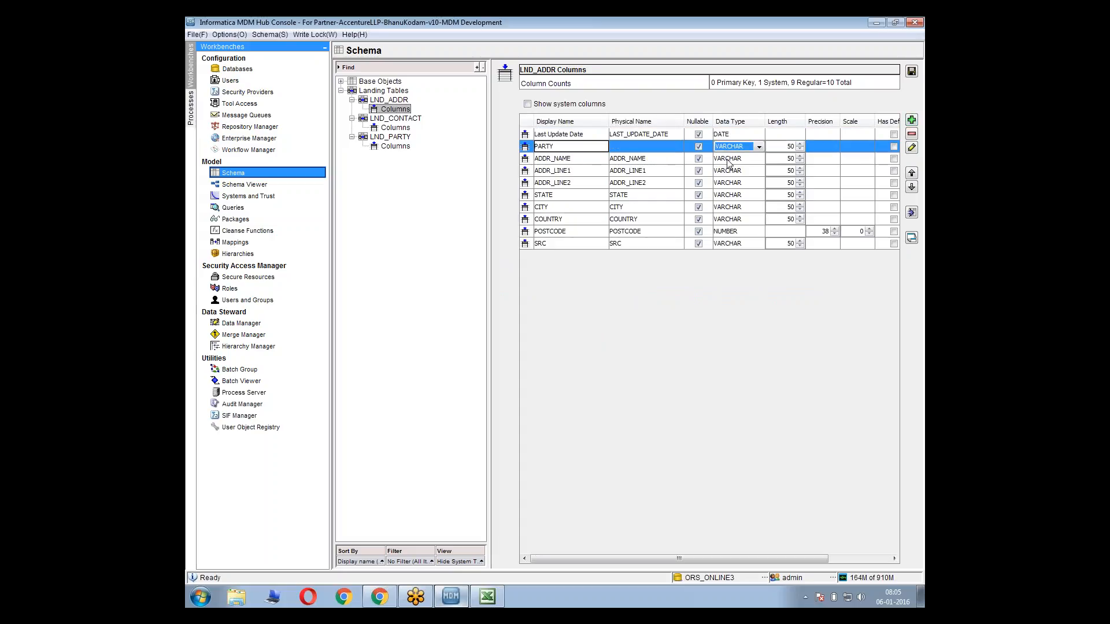
{"action": "left_click", "coordinate": [584, 159]}
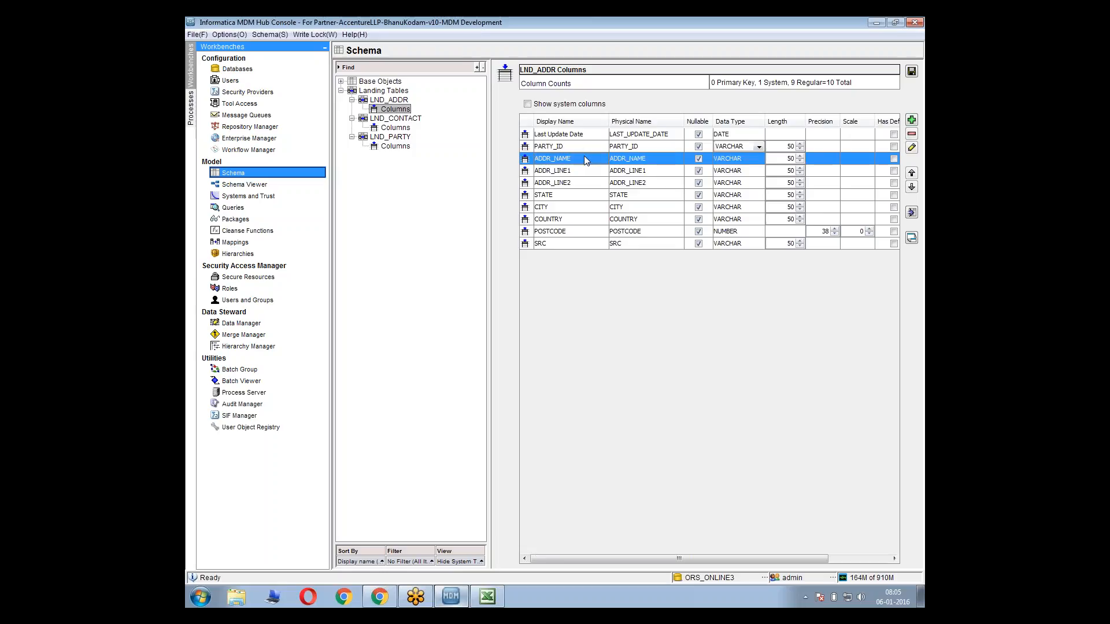
{"action": "left_click", "coordinate": [912, 72]}
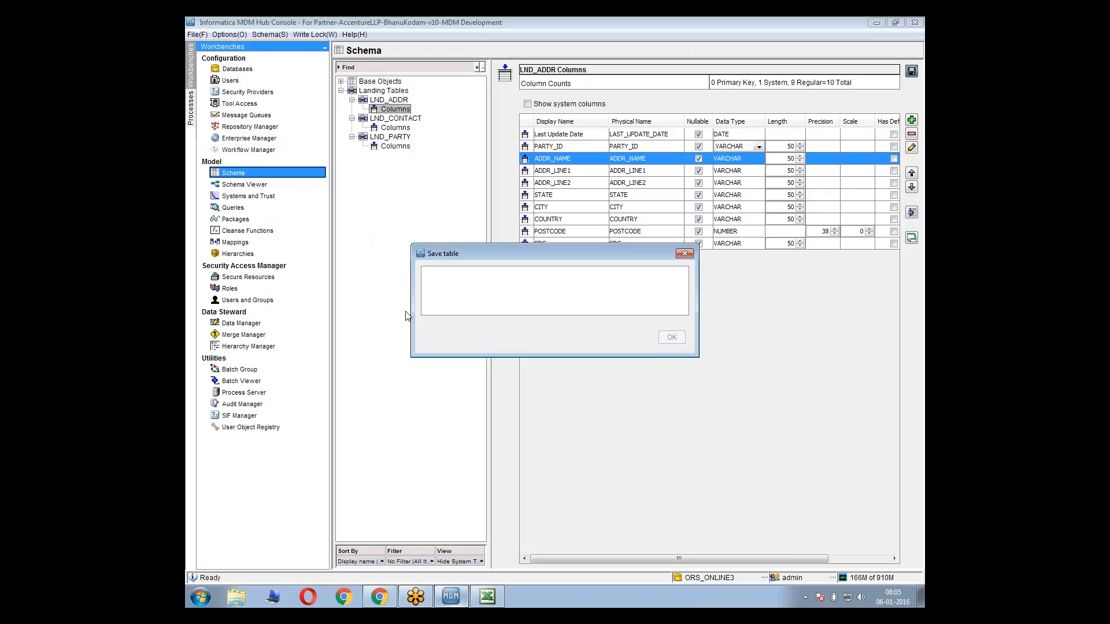
Switch to Windows Explorer and open the Informatica MDM books folder through the Informatica Training ppts favorite
{"action": "left_click", "coordinate": [236, 596]}
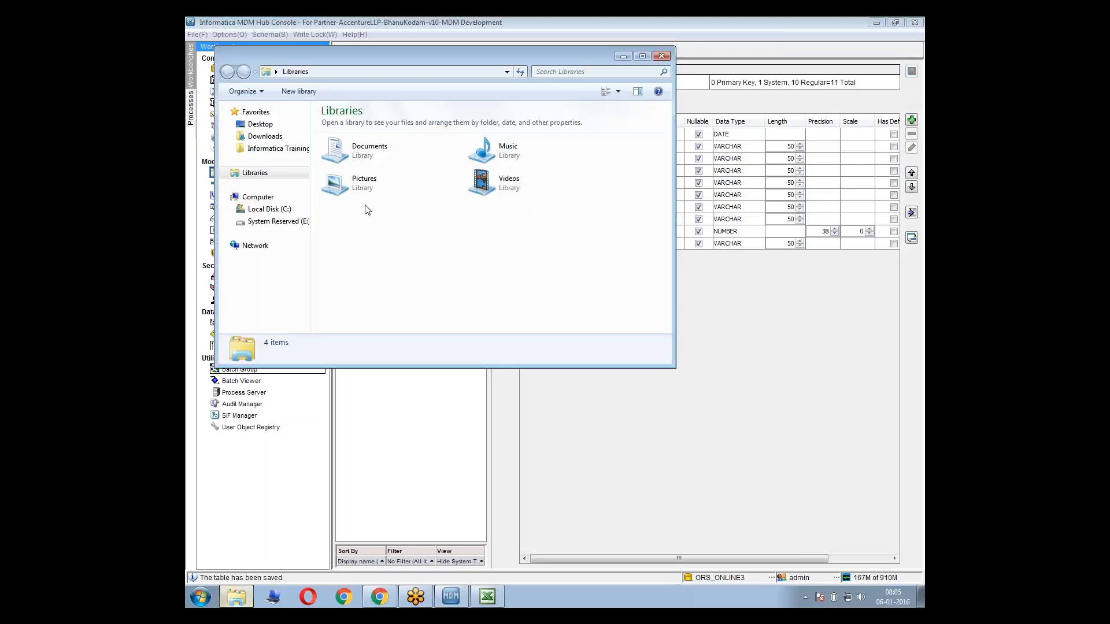
{"action": "left_click", "coordinate": [277, 149]}
{"action": "double_click", "coordinate": [345, 56]}
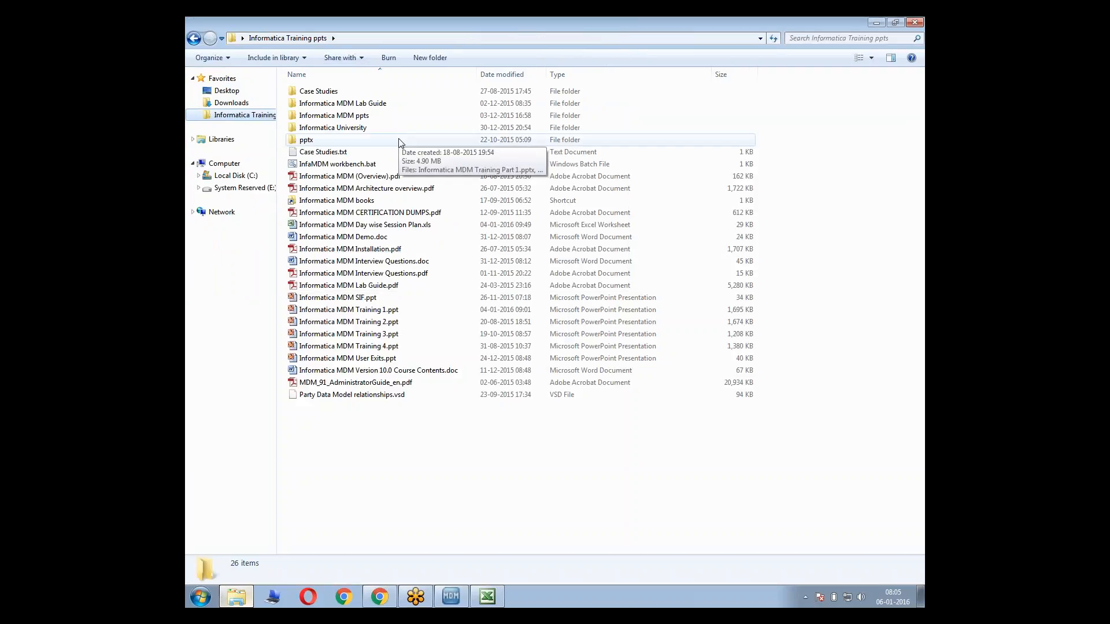
{"action": "double_click", "coordinate": [374, 200]}
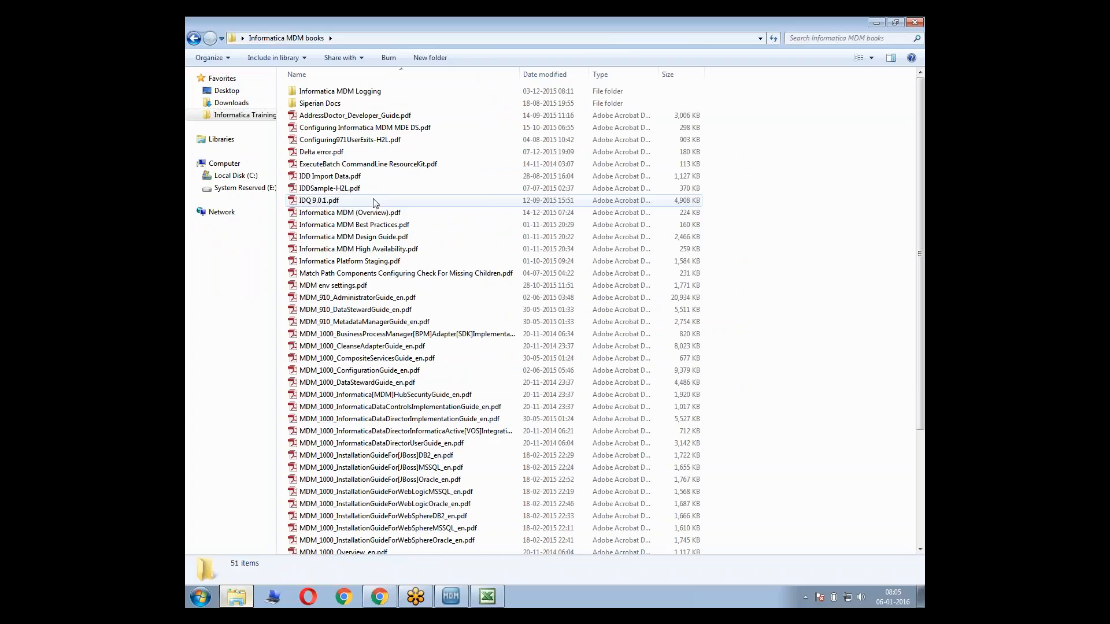
Open PerformanceTuning for MDM Hub For IBM DB2.pdf to check its title page and close it
{"action": "key", "text": "Down"}
{"action": "left_click", "coordinate": [404, 251]}
{"action": "key", "text": "Down"}
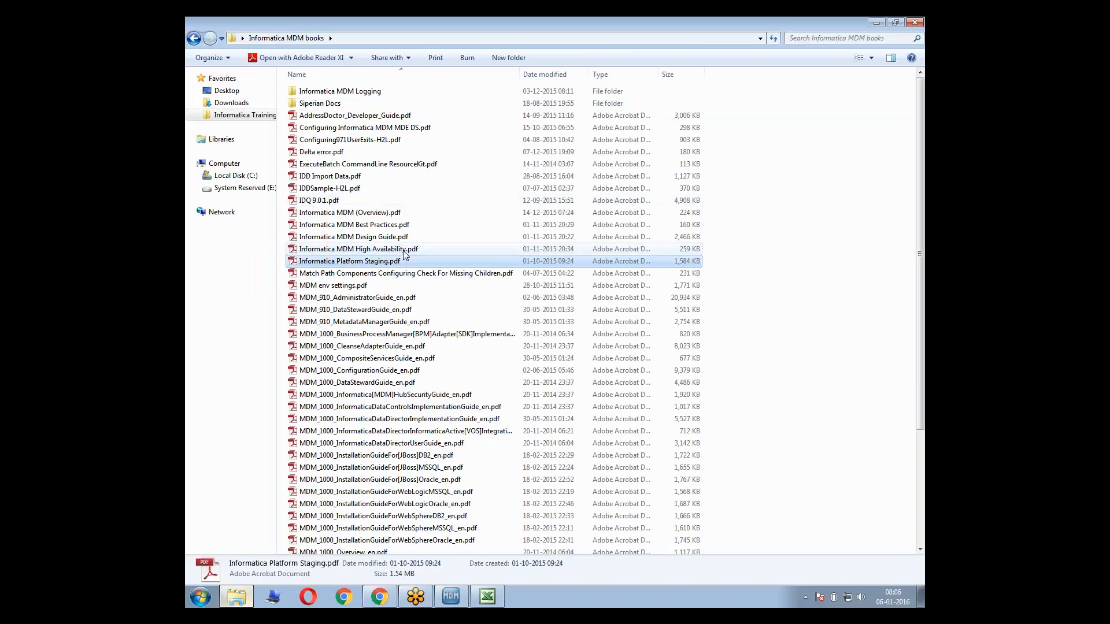
{"action": "key", "text": "Down"}
{"action": "key", "text": "Down"}
{"action": "key", "text": "Down"}
{"action": "key", "text": "Down"}
{"action": "key", "text": "Down"}
{"action": "key", "text": "Down"}
{"action": "key", "text": "Down"}
{"action": "key", "text": "Down"}
{"action": "key", "text": "Down"}
{"action": "key", "text": "Down"}
{"action": "key", "text": "Down"}
{"action": "key", "text": "Down"}
{"action": "key", "text": "Down"}
{"action": "key", "text": "Down"}
{"action": "key", "text": "Down"}
{"action": "key", "text": "Down"}
{"action": "key", "text": "Down"}
{"action": "key", "text": "Down"}
{"action": "key", "text": "Down"}
{"action": "key", "text": "Down"}
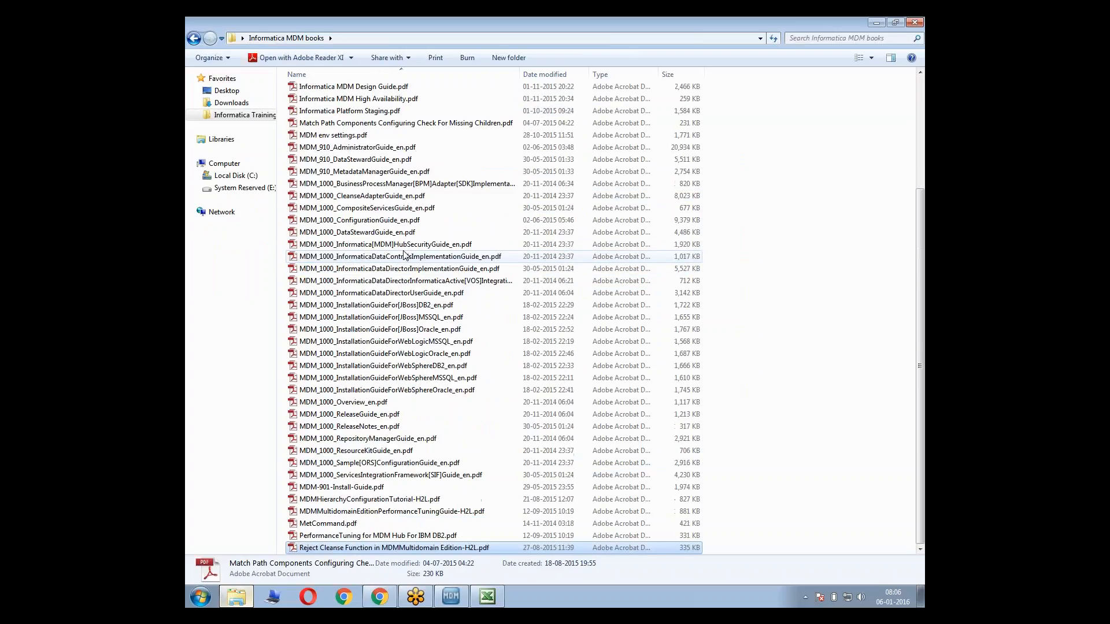
{"action": "key", "text": "Up"}
{"action": "key", "text": "Return"}
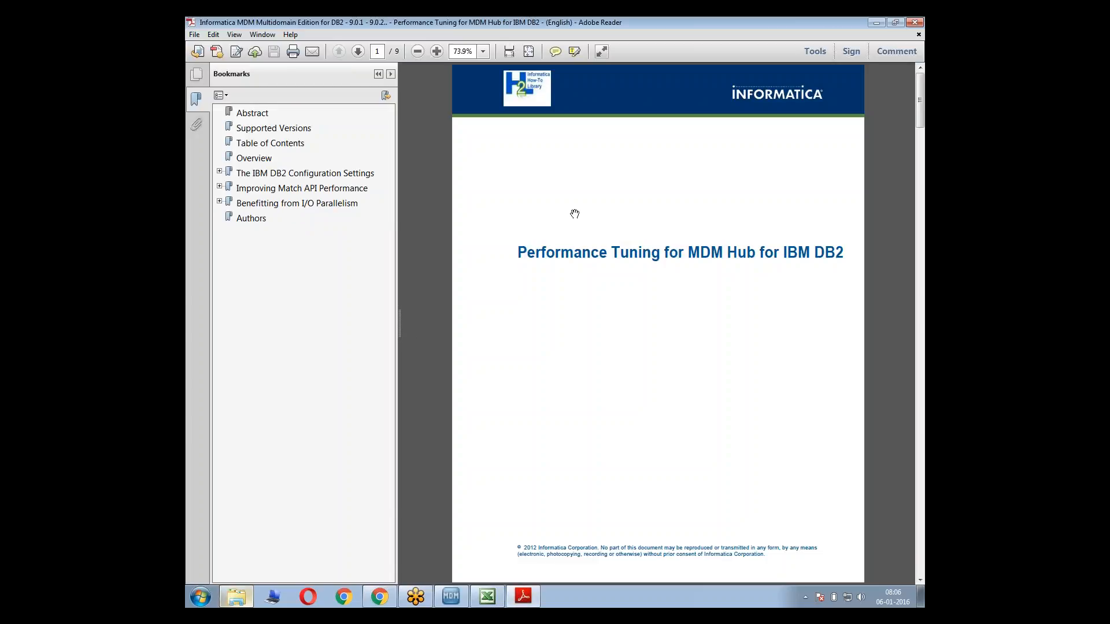
{"action": "left_click", "coordinate": [915, 22]}
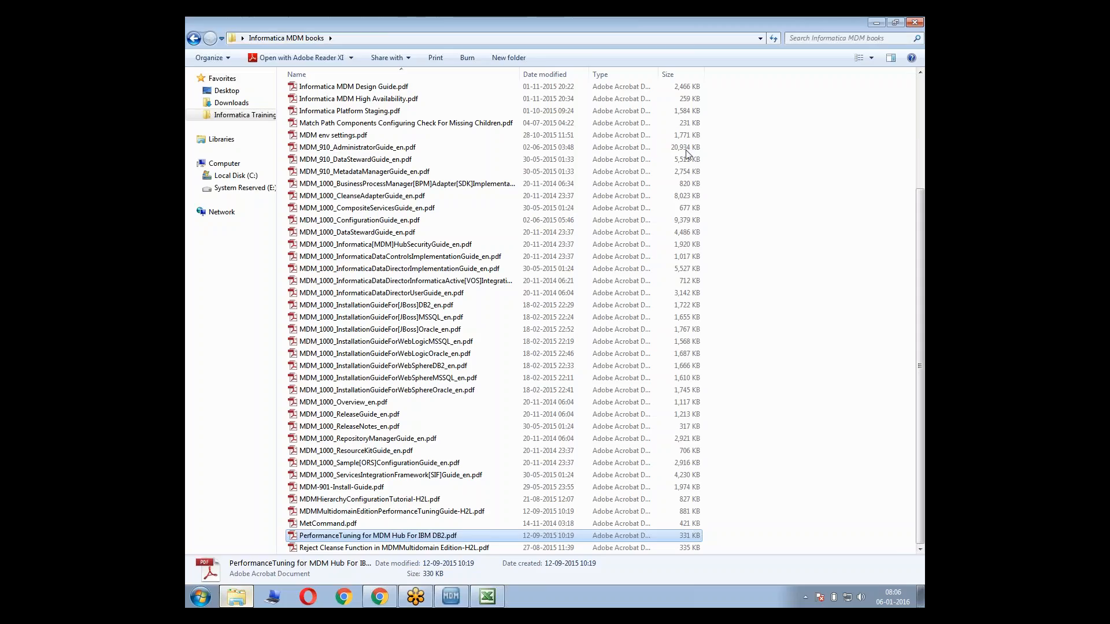
Look through the PDF guides in the Informatica MDM books folder for another performance tuning document
{"action": "left_click", "coordinate": [344, 515]}
{"action": "key", "text": "Up"}
{"action": "key", "text": "Up"}
{"action": "key", "text": "Up"}
{"action": "key", "text": "Up"}
{"action": "key", "text": "Up"}
{"action": "key", "text": "Up"}
{"action": "key", "text": "Up"}
{"action": "key", "text": "Up"}
{"action": "key", "text": "Up"}
{"action": "key", "text": "Up"}
{"action": "key", "text": "Up"}
{"action": "key", "text": "Up"}
{"action": "key", "text": "Up"}
{"action": "key", "text": "Up"}
{"action": "key", "text": "Up"}
{"action": "key", "text": "Up"}
{"action": "key", "text": "Up"}
{"action": "key", "text": "Up"}
{"action": "key", "text": "Up"}
{"action": "key", "text": "Up"}
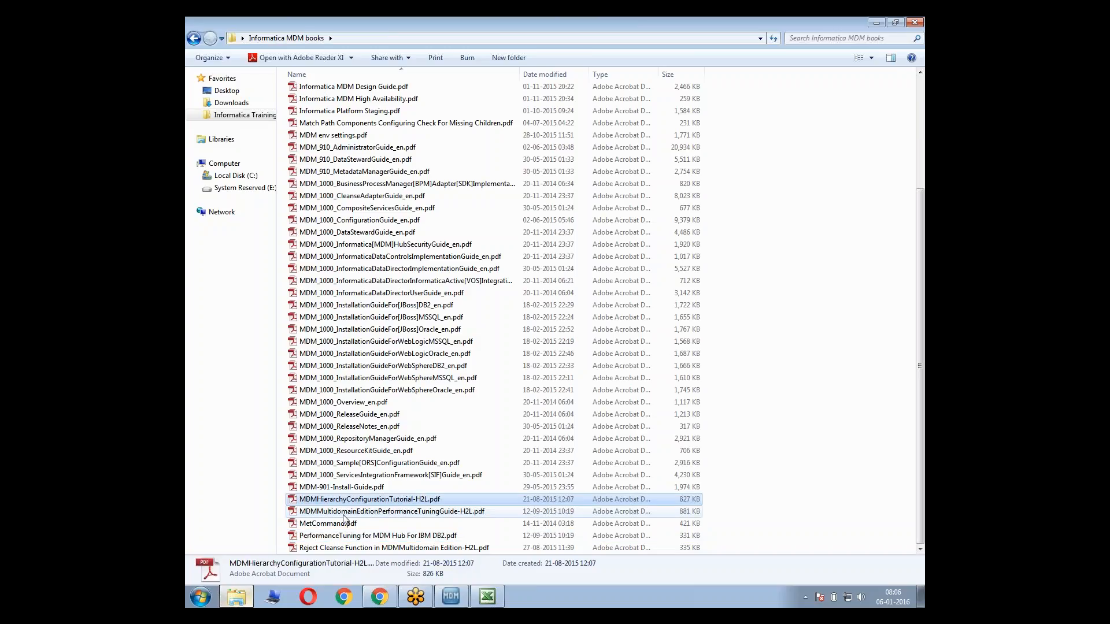
{"action": "key", "text": "Up"}
{"action": "key", "text": "Up"}
{"action": "key", "text": "Up"}
{"action": "key", "text": "Up"}
{"action": "key", "text": "Up"}
{"action": "key", "text": "Up"}
{"action": "key", "text": "Up"}
{"action": "key", "text": "Up"}
{"action": "key", "text": "Up"}
{"action": "key", "text": "Up"}
{"action": "key", "text": "Up"}
{"action": "key", "text": "Up"}
{"action": "key", "text": "Up"}
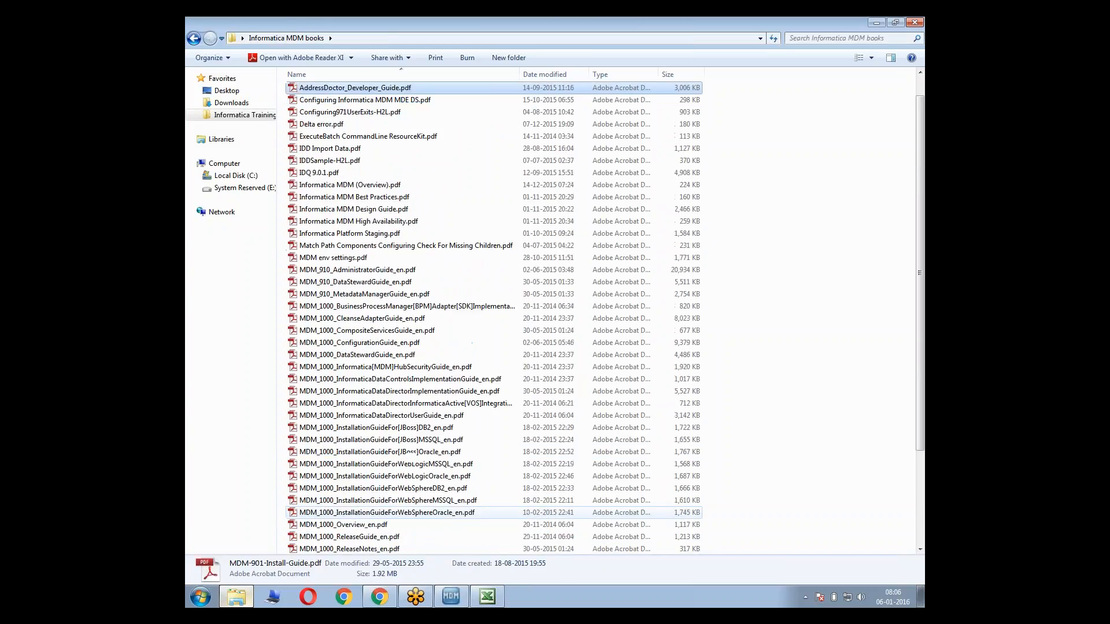
{"action": "key", "text": "Down"}
{"action": "key", "text": "Down"}
{"action": "key", "text": "Down"}
{"action": "key", "text": "Down"}
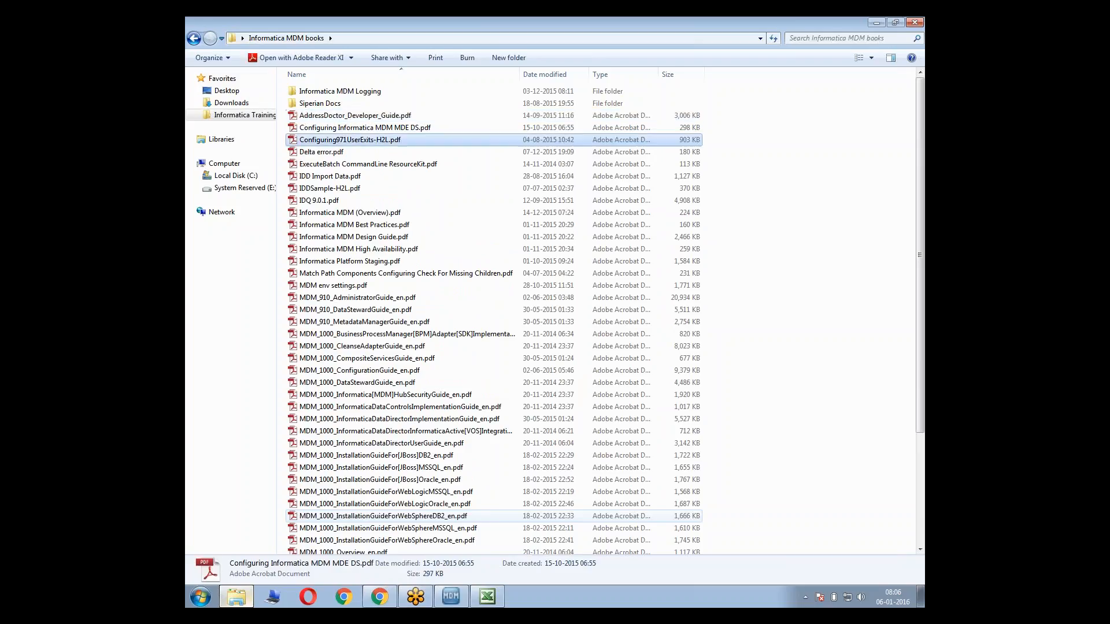
{"action": "key", "text": "Down"}
{"action": "key", "text": "Down"}
{"action": "key", "text": "Down"}
{"action": "key", "text": "Down"}
{"action": "key", "text": "Down"}
{"action": "key", "text": "Down"}
{"action": "key", "text": "Down"}
{"action": "key", "text": "Down"}
{"action": "key", "text": "Down"}
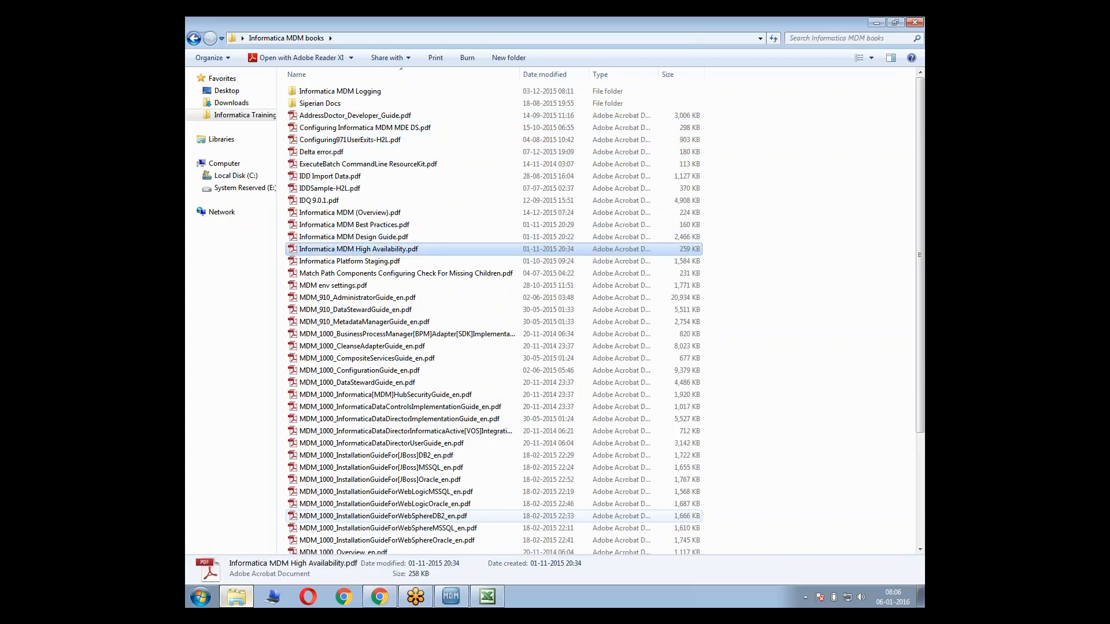
Search the Informatica MDM books folder for "performance" and return to the full file list
{"action": "key", "text": "ctrl+f"}
{"action": "type", "text": "perform"}
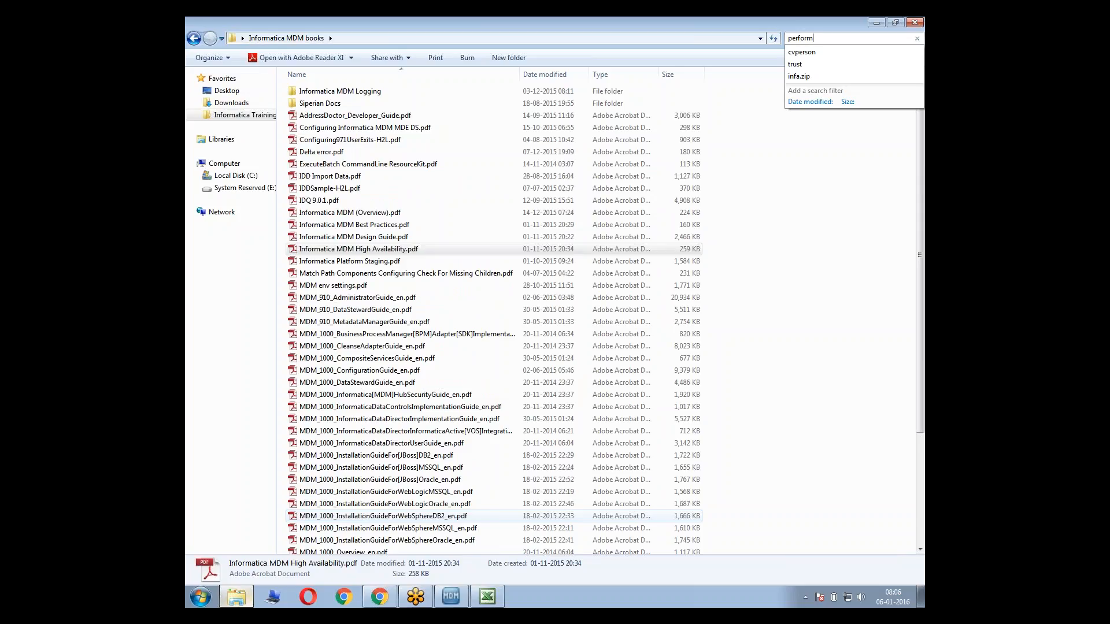
{"action": "type", "text": "ance"}
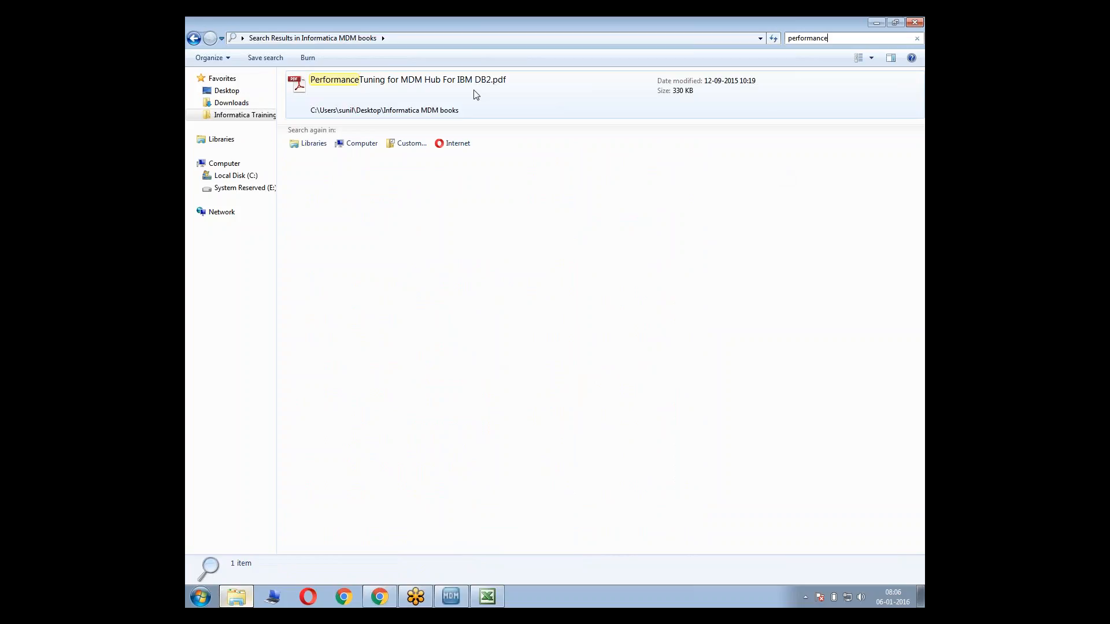
{"action": "left_click", "coordinate": [194, 38]}
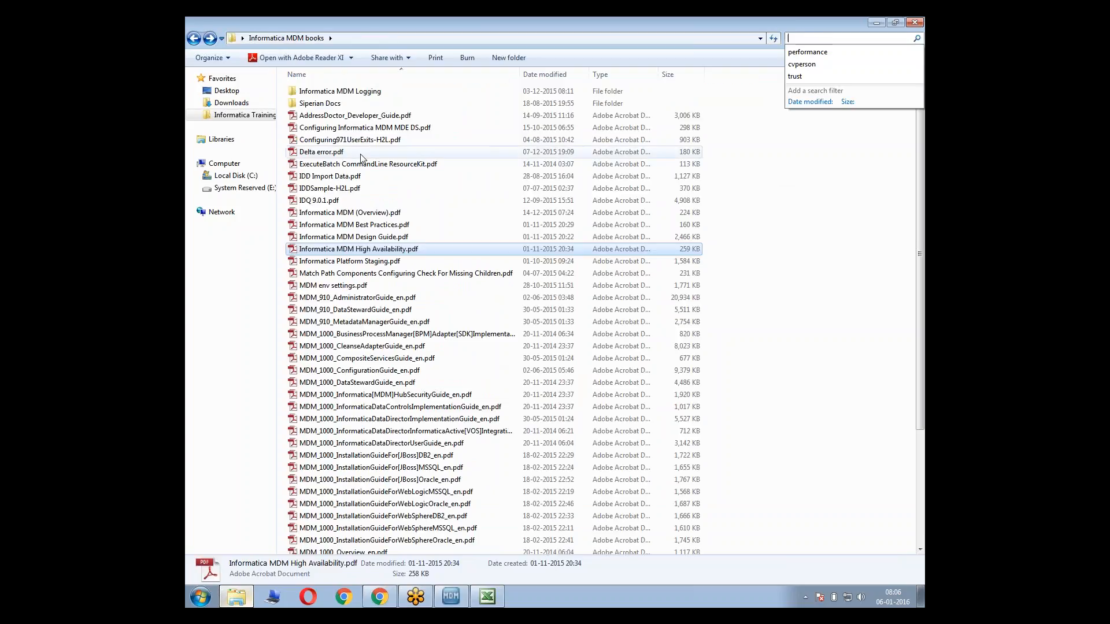
Reopen PerformanceTuning for MDM Hub For IBM DB2.pdf, skim through to the recommended DB2 settings on page 5, and close it
{"action": "left_click", "coordinate": [511, 311]}
{"action": "key", "text": "Down"}
{"action": "key", "text": "Down"}
{"action": "key", "text": "Down"}
{"action": "key", "text": "Down"}
{"action": "key", "text": "Down"}
{"action": "key", "text": "Down"}
{"action": "key", "text": "Down"}
{"action": "key", "text": "Down"}
{"action": "key", "text": "Down"}
{"action": "key", "text": "Down"}
{"action": "key", "text": "Down"}
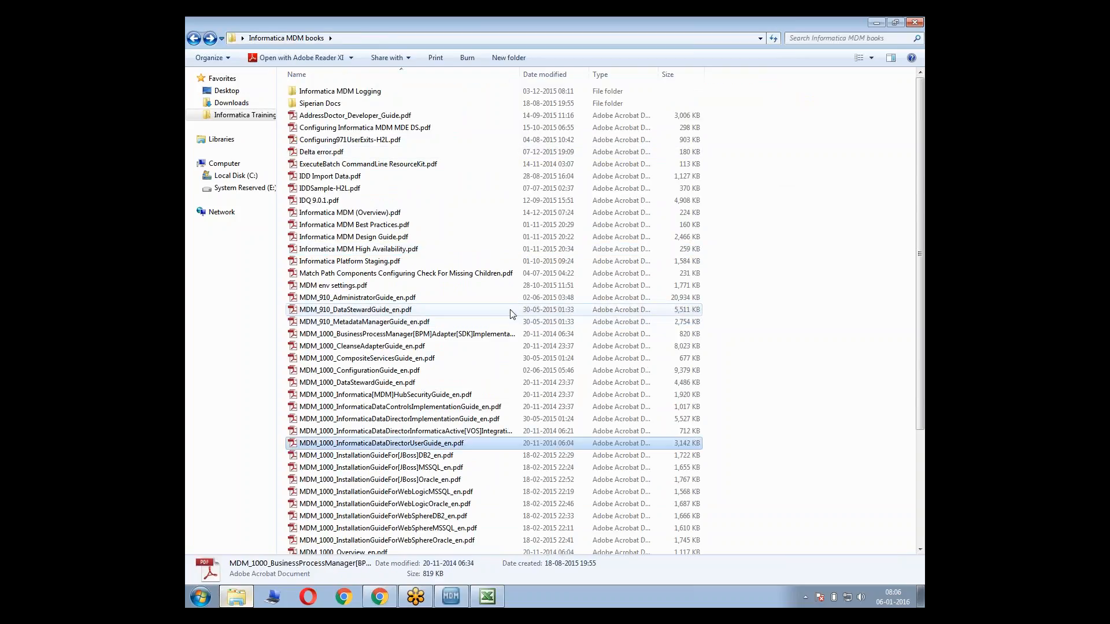
{"action": "key", "text": "Down"}
{"action": "key", "text": "Down"}
{"action": "key", "text": "Down"}
{"action": "key", "text": "Down"}
{"action": "key", "text": "Down"}
{"action": "key", "text": "Down"}
{"action": "key", "text": "Down"}
{"action": "key", "text": "Down"}
{"action": "key", "text": "Down"}
{"action": "key", "text": "Down"}
{"action": "key", "text": "Down"}
{"action": "key", "text": "Down"}
{"action": "key", "text": "Down"}
{"action": "key", "text": "Down"}
{"action": "key", "text": "Down"}
{"action": "key", "text": "Down"}
{"action": "key", "text": "Down"}
{"action": "key", "text": "Down"}
{"action": "key", "text": "Down"}
{"action": "key", "text": "Down"}
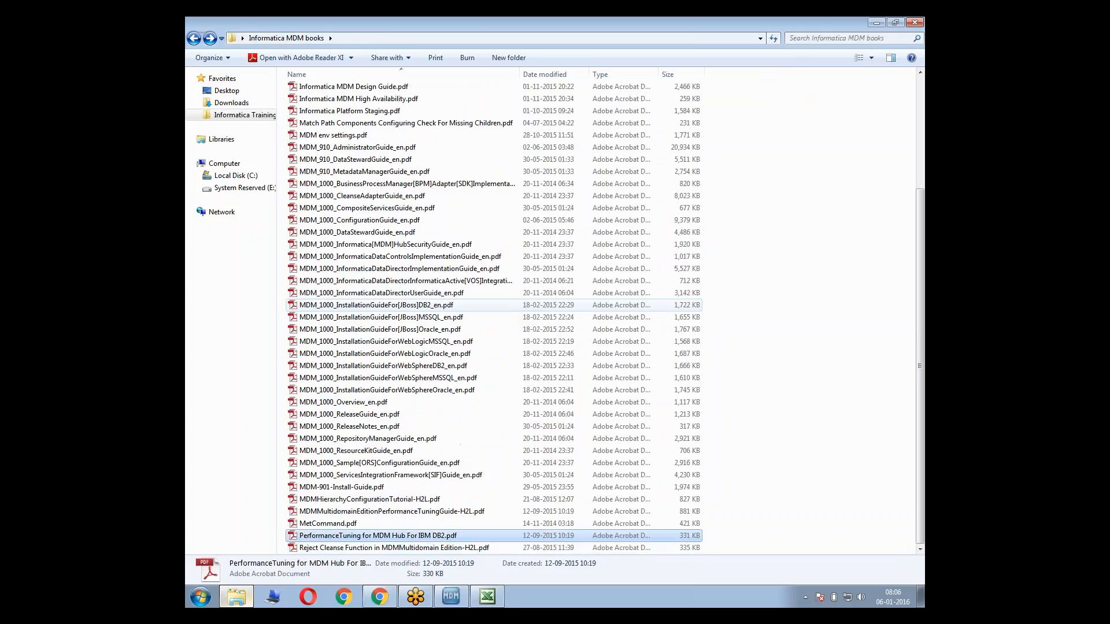
{"action": "key", "text": "Return"}
{"action": "key", "text": "Page_Down"}
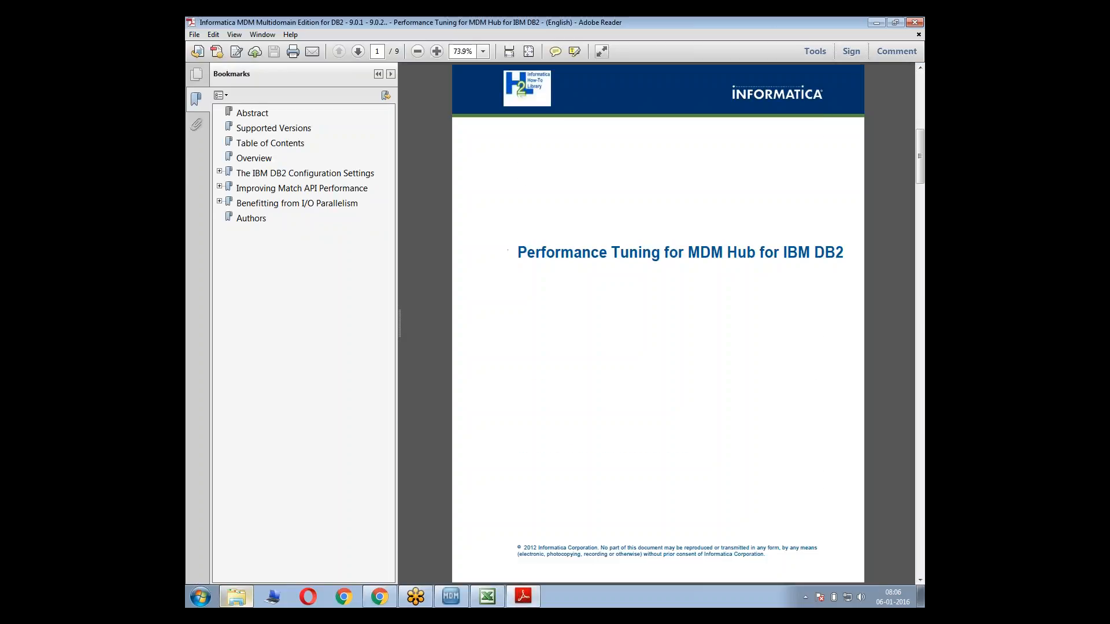
{"action": "key", "text": "Page_Down"}
{"action": "key", "text": "Page_Down"}
{"action": "key", "text": "Page_Down"}
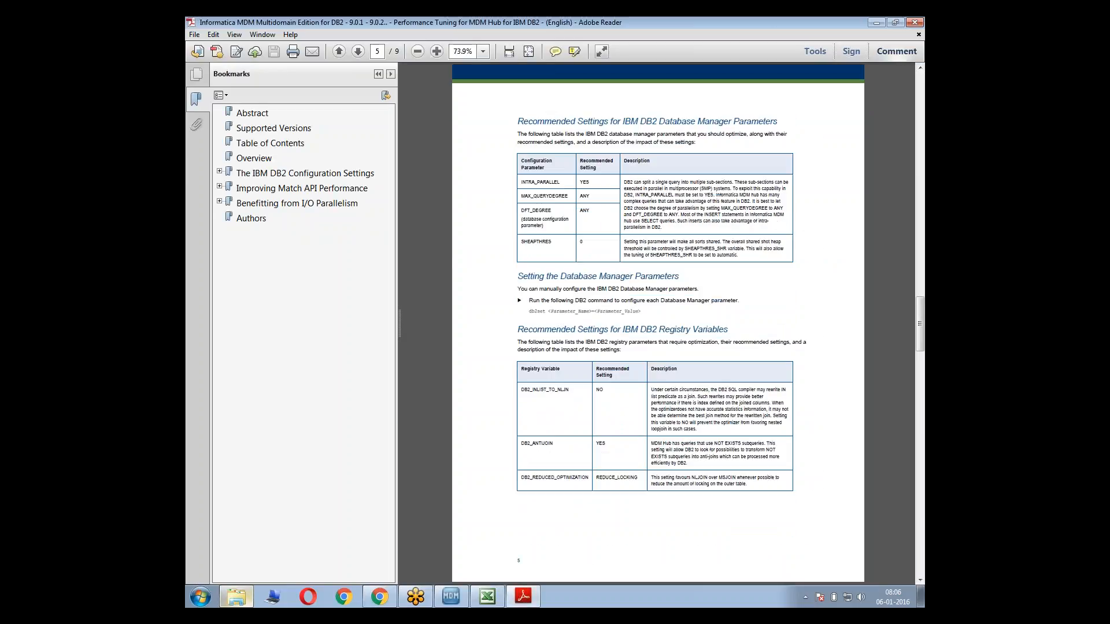
{"action": "left_click", "coordinate": [915, 22]}
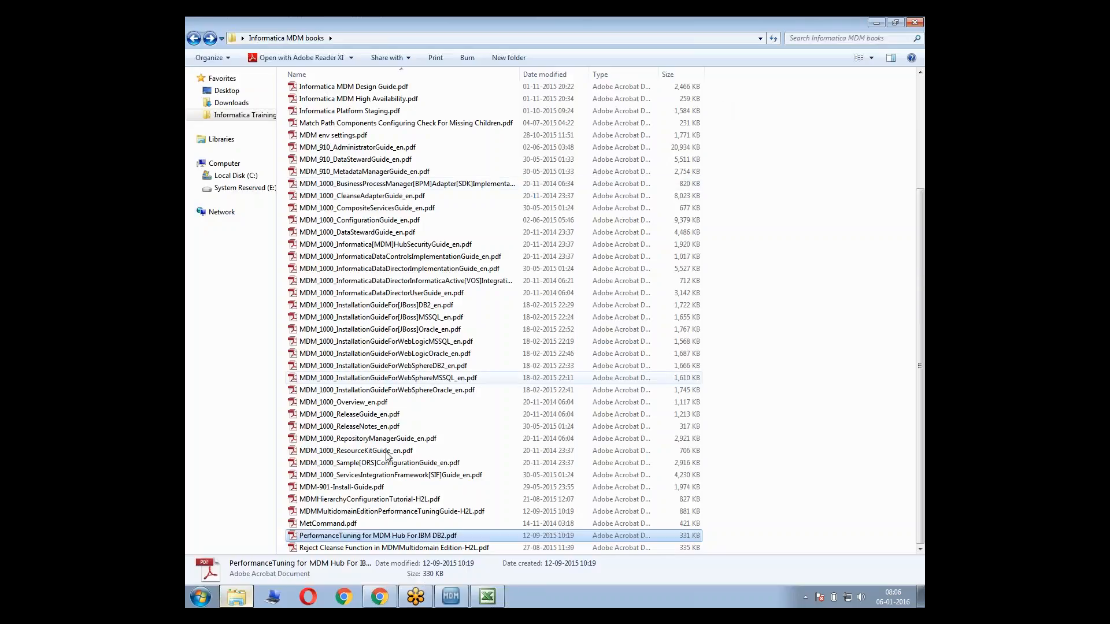
Scan the file list of the Informatica MDM books folder from the end back to its first entry
{"action": "key", "text": "Up"}
{"action": "key", "text": "Up"}
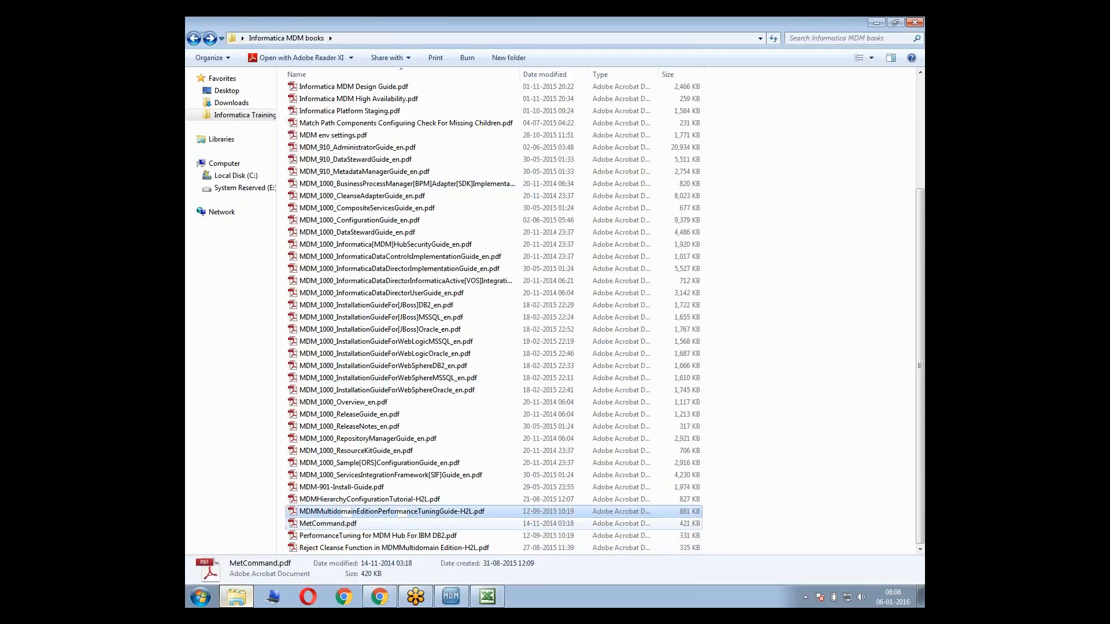
{"action": "key", "text": "Up"}
{"action": "key", "text": "Up"}
{"action": "key", "text": "Up"}
{"action": "key", "text": "Up"}
{"action": "key", "text": "Up"}
{"action": "key", "text": "Up"}
{"action": "key", "text": "Up"}
{"action": "key", "text": "Up"}
{"action": "key", "text": "Up"}
{"action": "key", "text": "Up"}
{"action": "key", "text": "Up"}
{"action": "key", "text": "Up"}
{"action": "key", "text": "Up"}
{"action": "key", "text": "Up"}
{"action": "key", "text": "Up"}
{"action": "key", "text": "Up"}
{"action": "key", "text": "Up"}
{"action": "key", "text": "Up"}
{"action": "key", "text": "Up"}
{"action": "key", "text": "Up"}
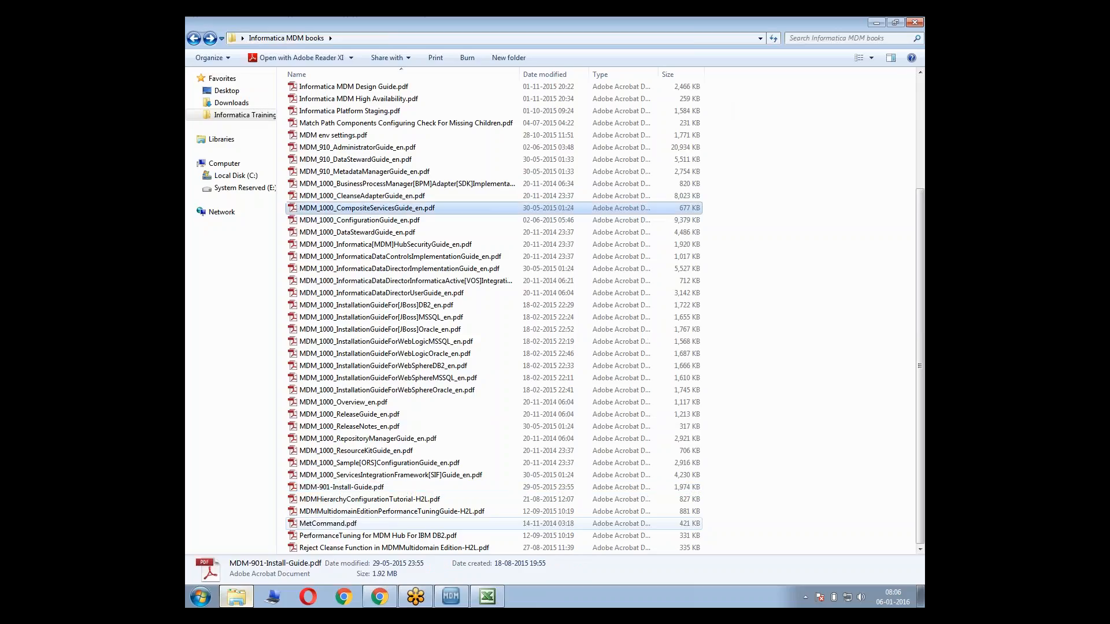
{"action": "key", "text": "Up"}
{"action": "key", "text": "Up"}
{"action": "key", "text": "Up"}
{"action": "key", "text": "Up"}
{"action": "key", "text": "Up"}
{"action": "key", "text": "Up"}
{"action": "key", "text": "Up"}
{"action": "key", "text": "Up"}
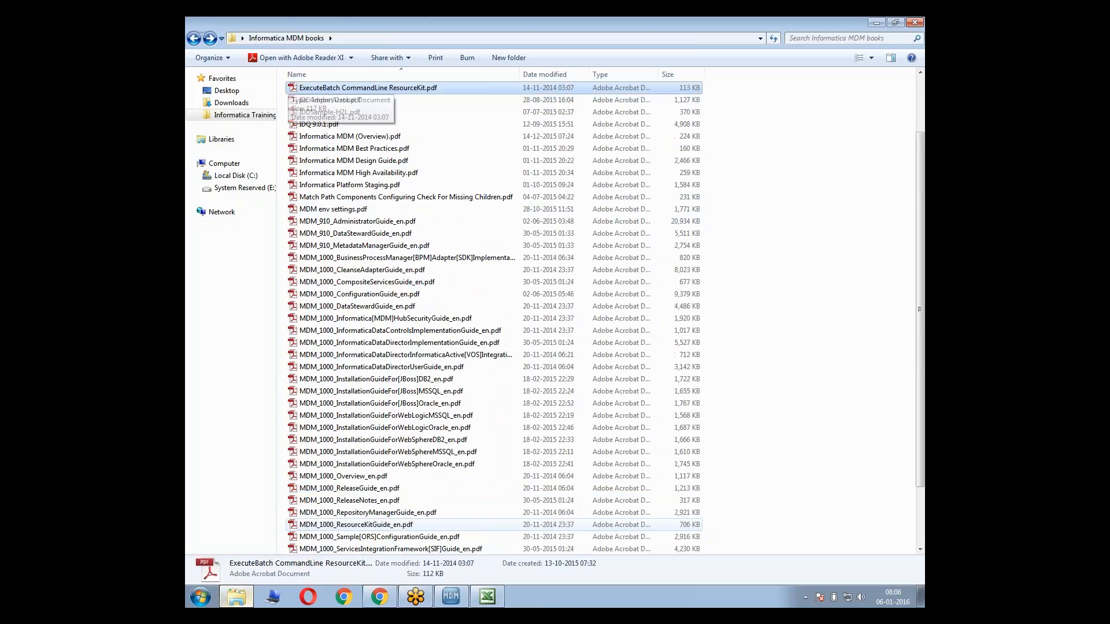
{"action": "key", "text": "Up"}
{"action": "key", "text": "Up"}
{"action": "key", "text": "Up"}
{"action": "key", "text": "Up"}
{"action": "key", "text": "Up"}
{"action": "key", "text": "Up"}
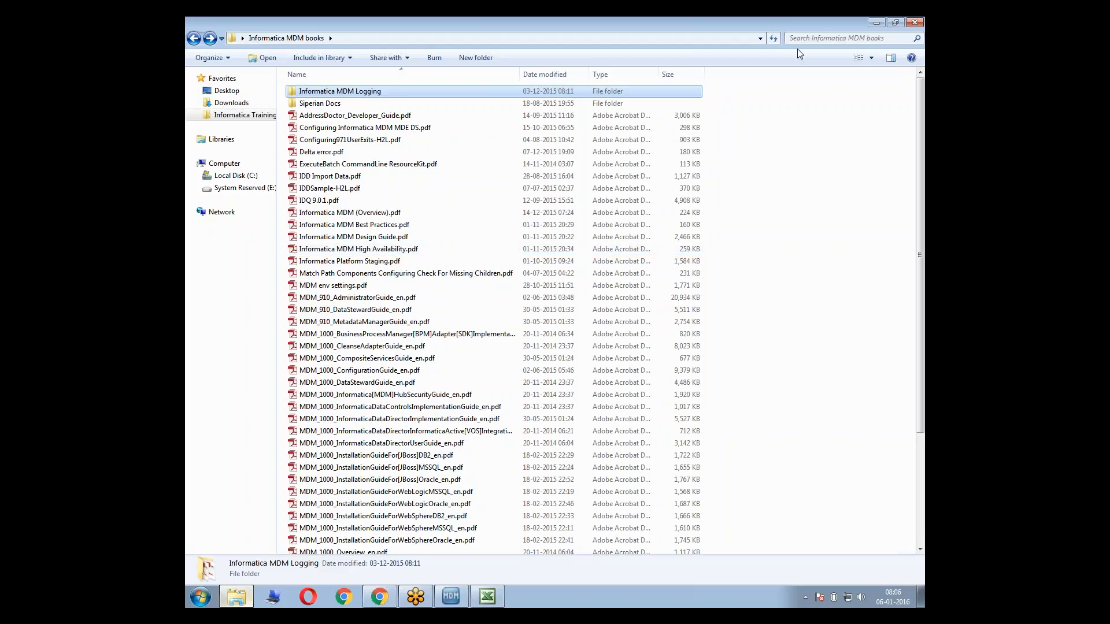
Return to the Informatica MDM Hub Console and delete the NUMBER-type POSTCODE column from the LND_ADDR landing table
{"action": "left_click", "coordinate": [877, 22]}
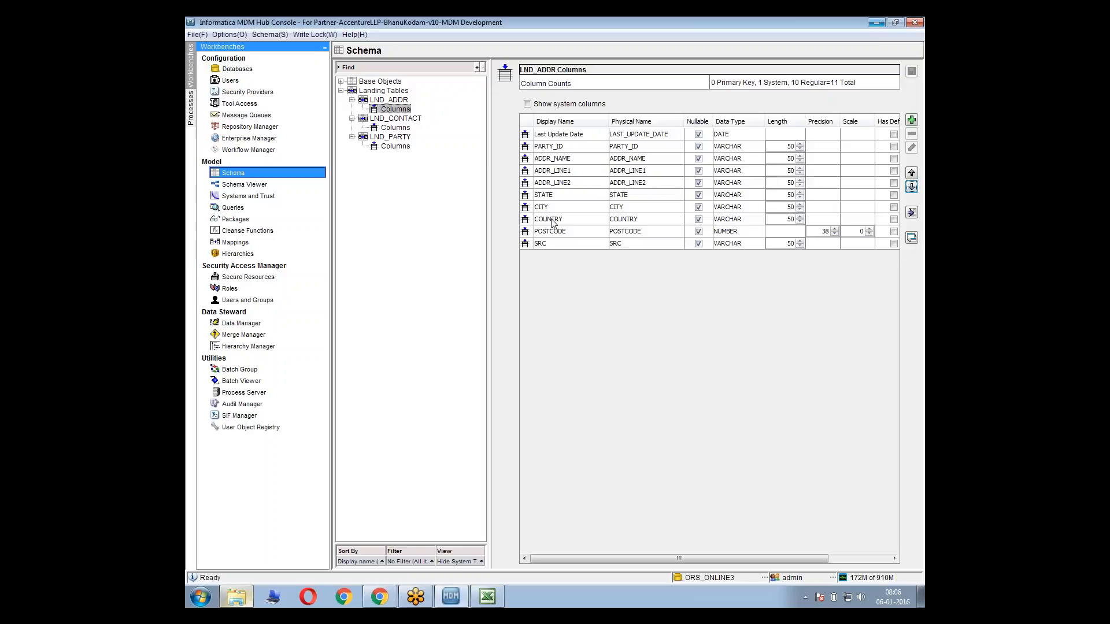
{"action": "left_click", "coordinate": [581, 231]}
{"action": "left_click", "coordinate": [912, 134]}
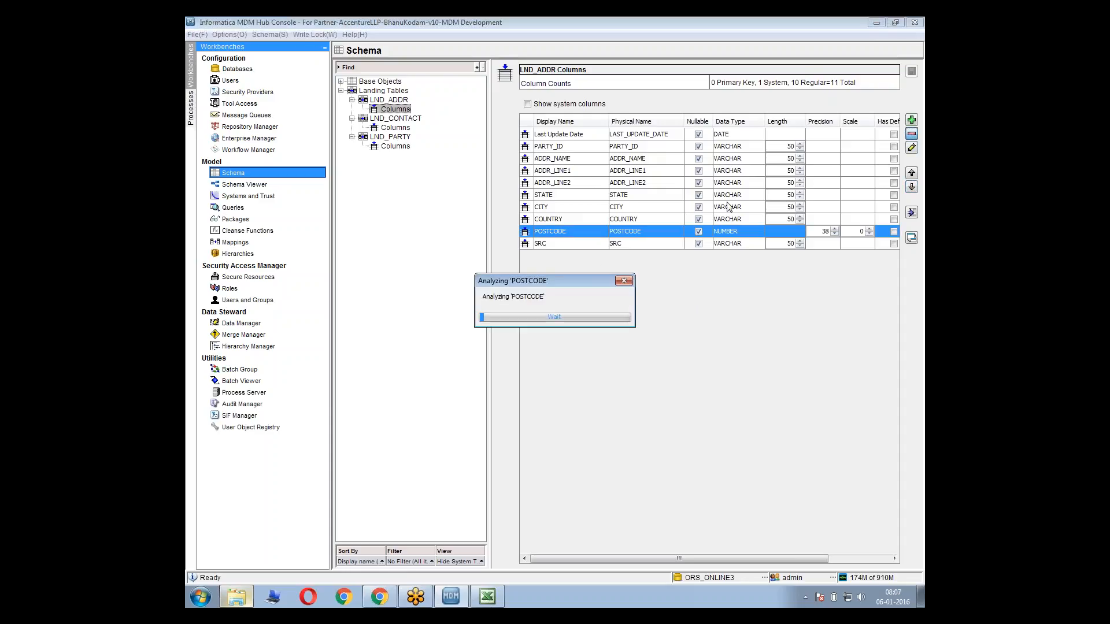
{"action": "left_click", "coordinate": [745, 336]}
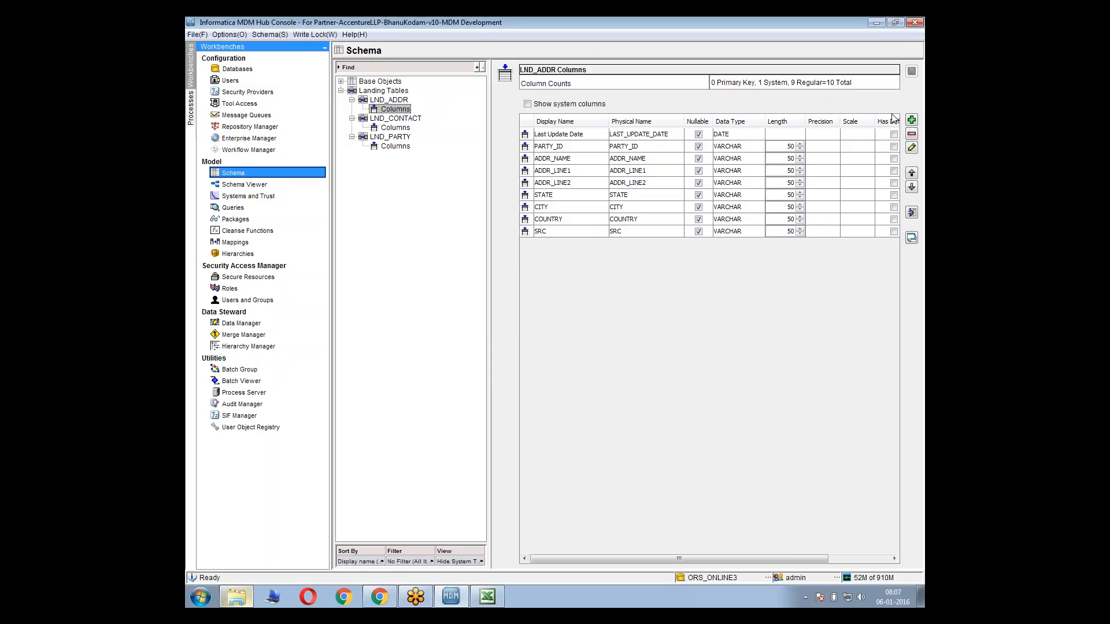
Add a POSTCODE column of type VARCHAR, length 50, after COUNTRY in LND_ADDR and save the table
{"action": "left_click", "coordinate": [911, 120]}
{"action": "type", "text": "POST"}
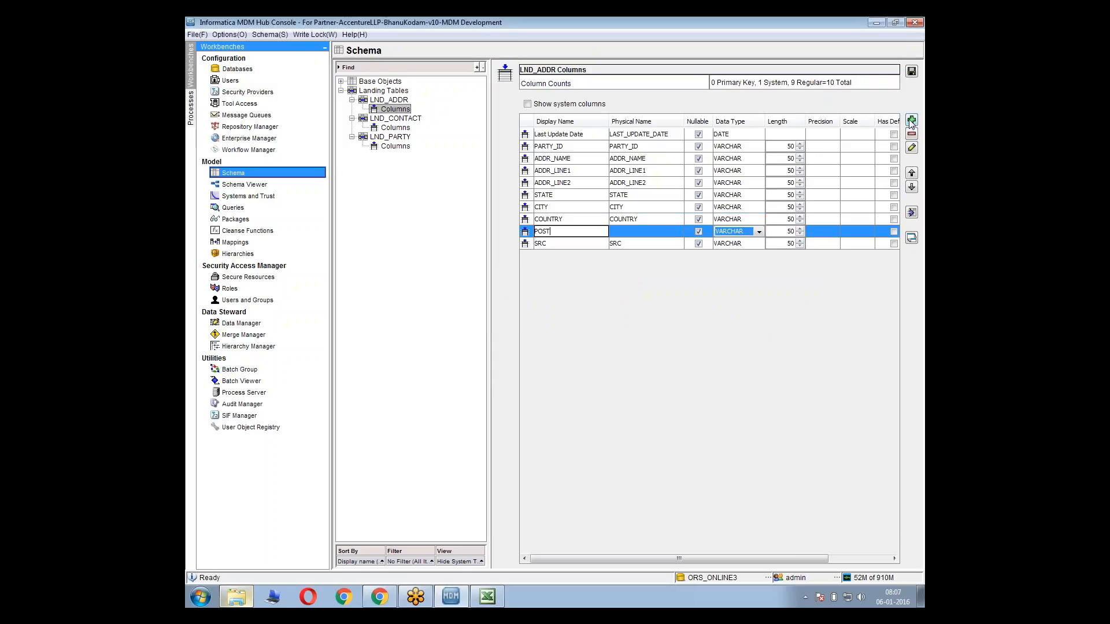
{"action": "type", "text": "O"}
{"action": "type", "text": "ODE"}
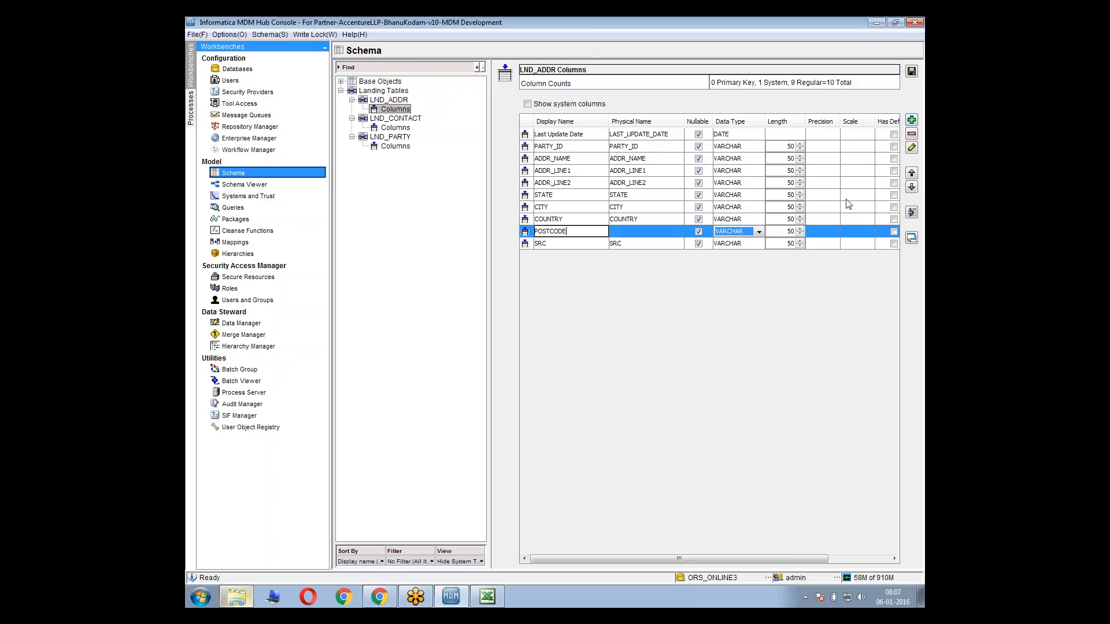
{"action": "left_click", "coordinate": [631, 224]}
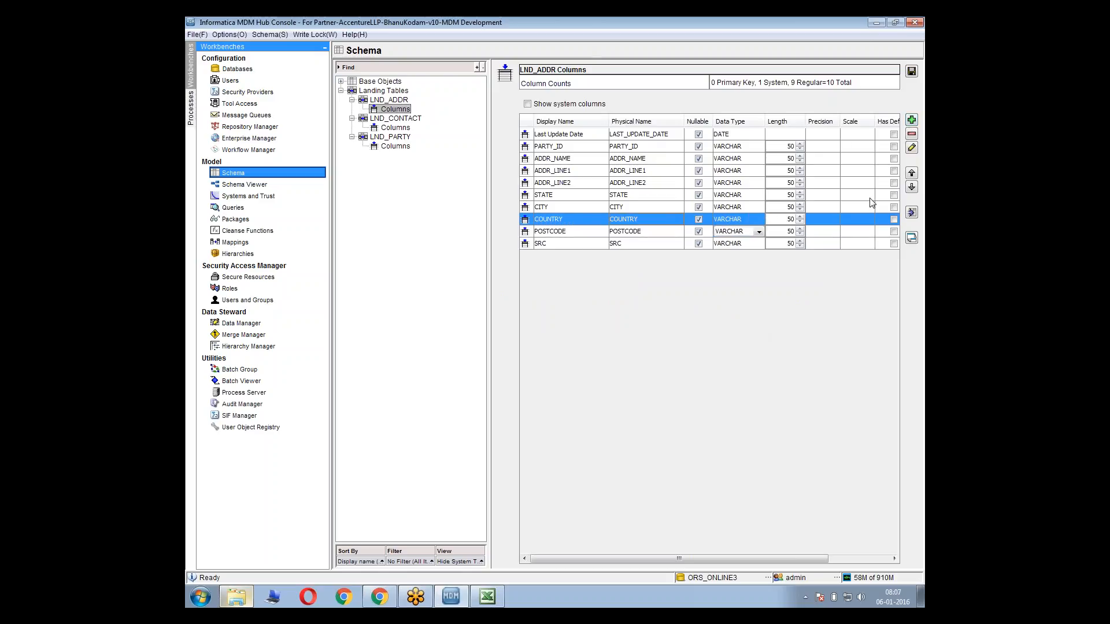
{"action": "left_click", "coordinate": [912, 71]}
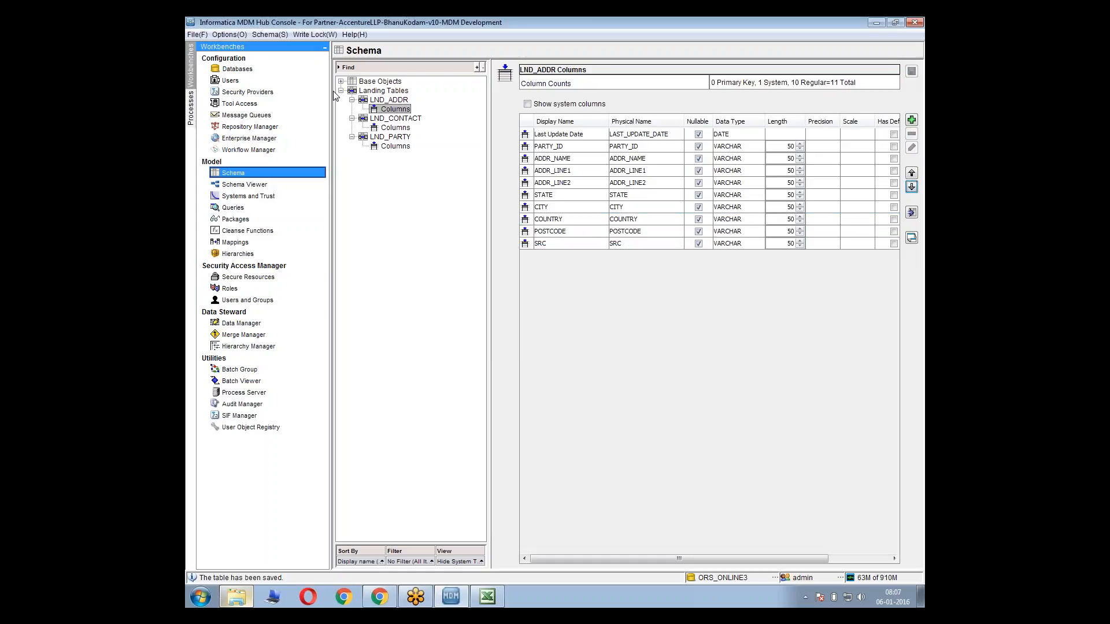
Examine the PARTY base object's staging tables, including the audit trail settings of STG_PARTY_CKR and the properties of STG_PARTY_MLO
{"action": "left_click", "coordinate": [341, 82]}
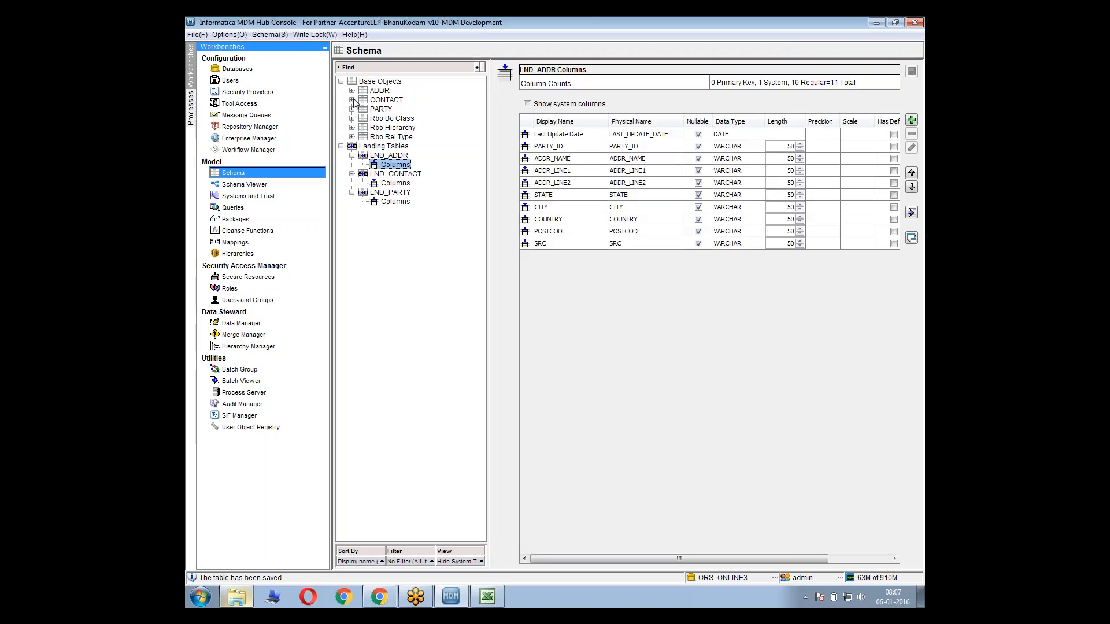
{"action": "left_click", "coordinate": [352, 108]}
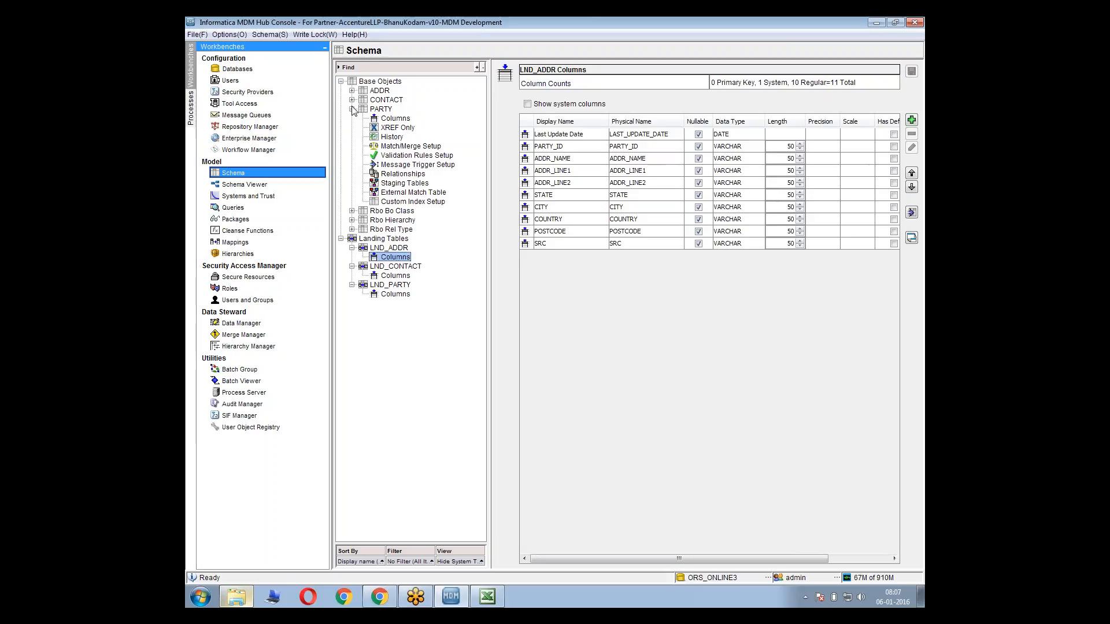
{"action": "left_click", "coordinate": [397, 187]}
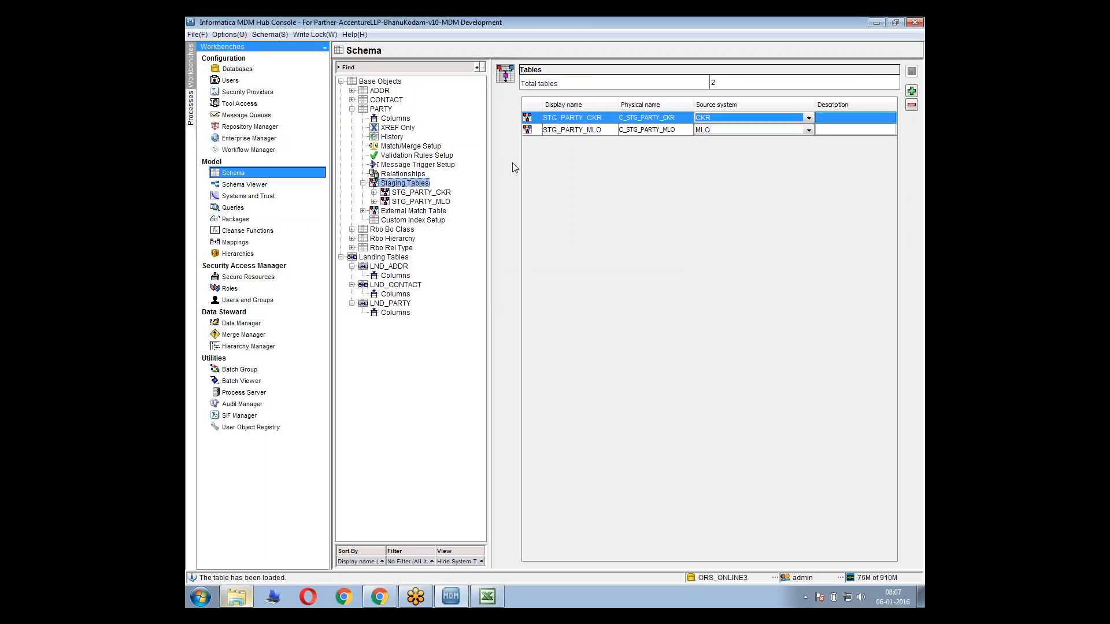
{"action": "left_click", "coordinate": [431, 192]}
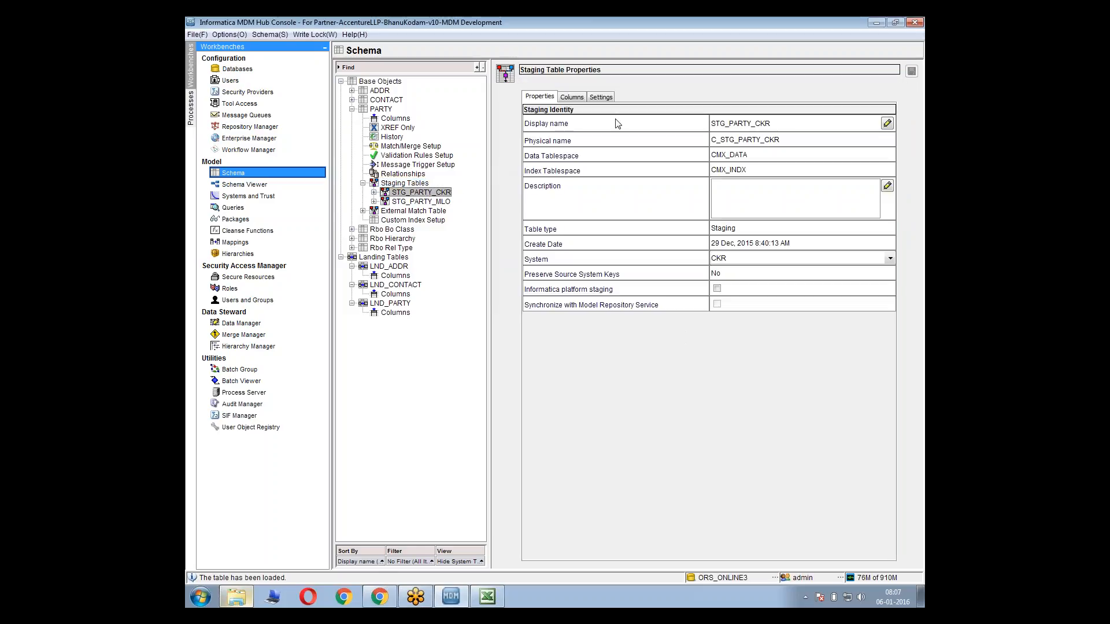
{"action": "left_click", "coordinate": [600, 98]}
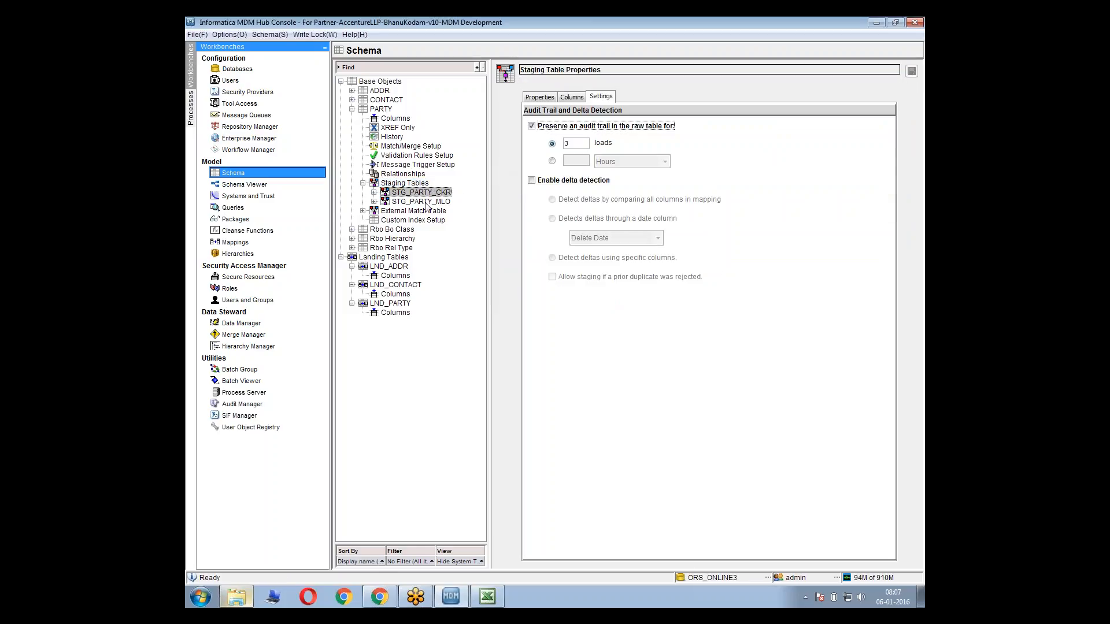
{"action": "left_click", "coordinate": [426, 202]}
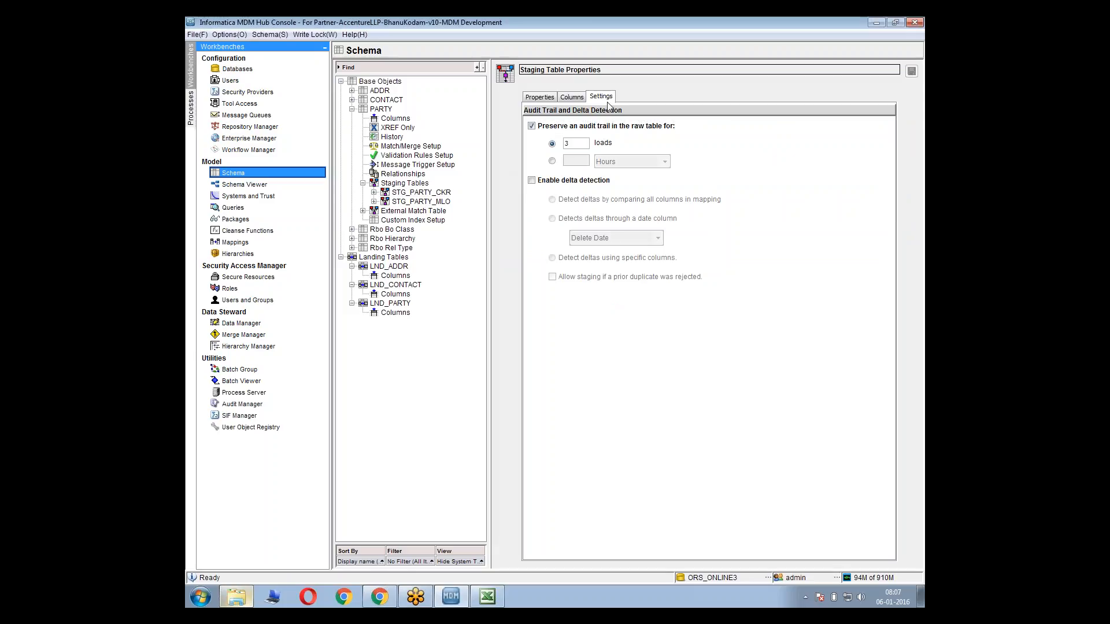
{"action": "left_click", "coordinate": [445, 200]}
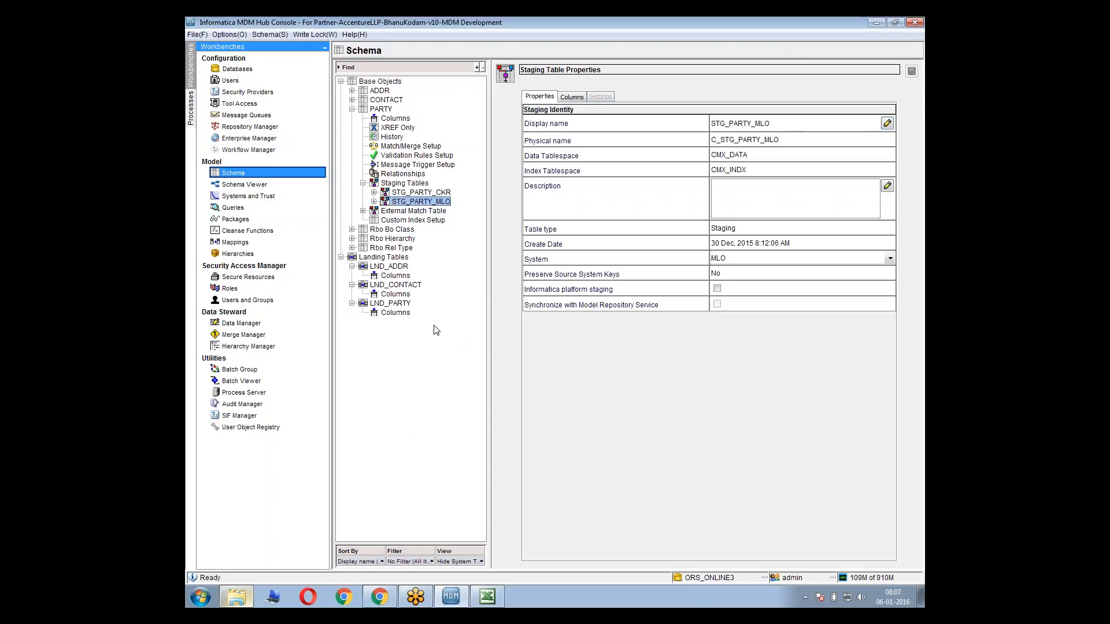
Open the diagram of the m_PARTY_CKR mapping and check it against the Mapping Sheet in the MDM data model workbook in Excel
{"action": "left_click", "coordinate": [253, 244]}
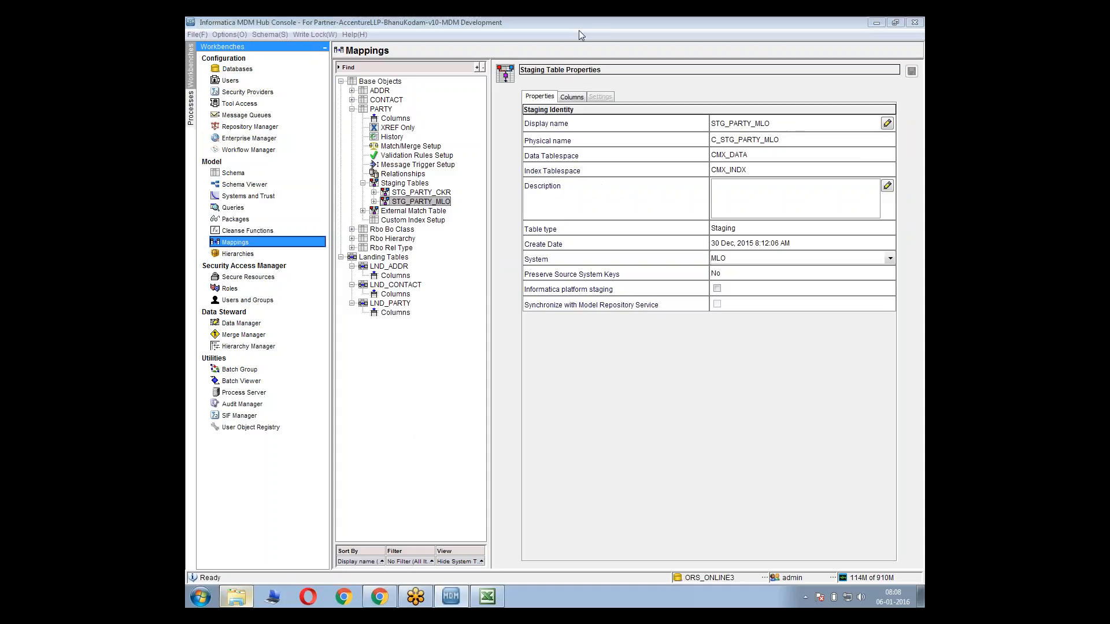
{"action": "left_click", "coordinate": [599, 33]}
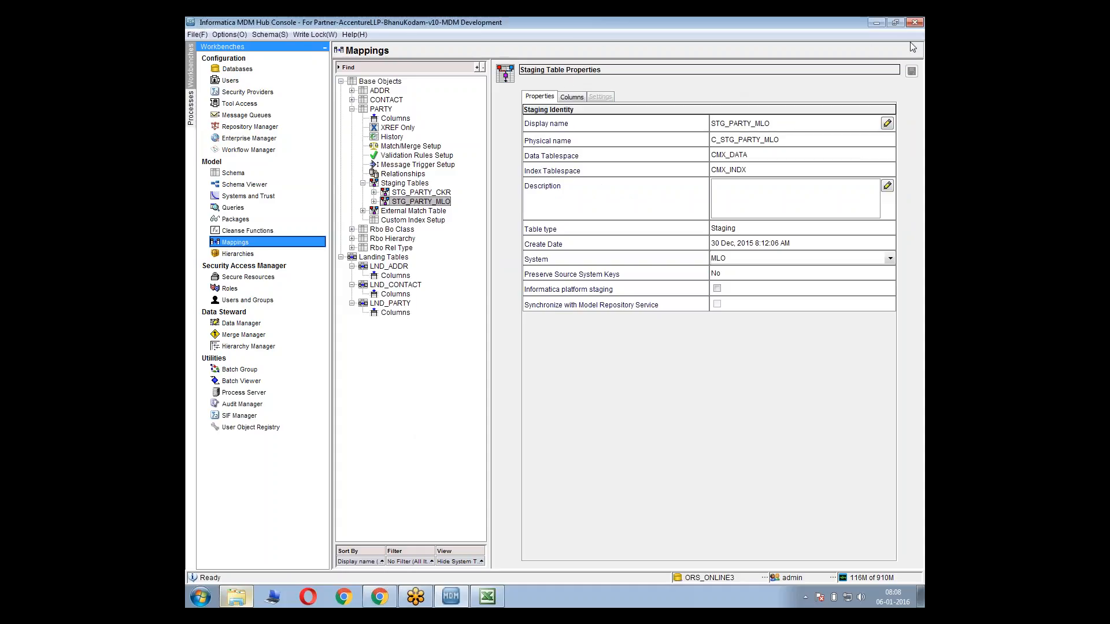
{"action": "left_click", "coordinate": [717, 76]}
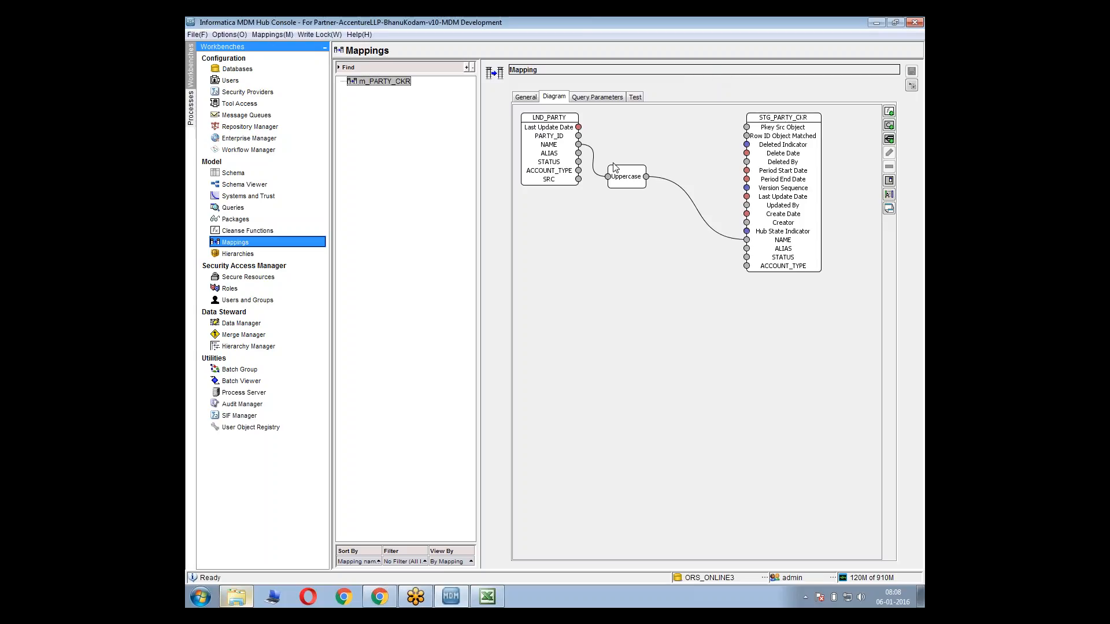
{"action": "left_click", "coordinate": [601, 175]}
{"action": "left_click", "coordinate": [487, 588]}
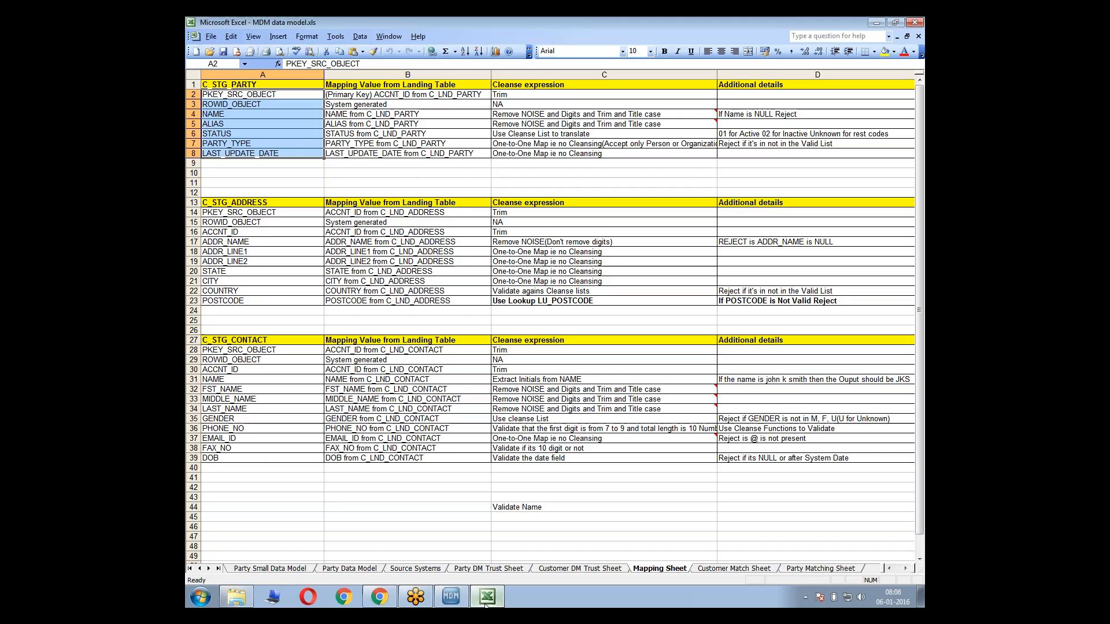
{"action": "key", "text": "alt+Tab"}
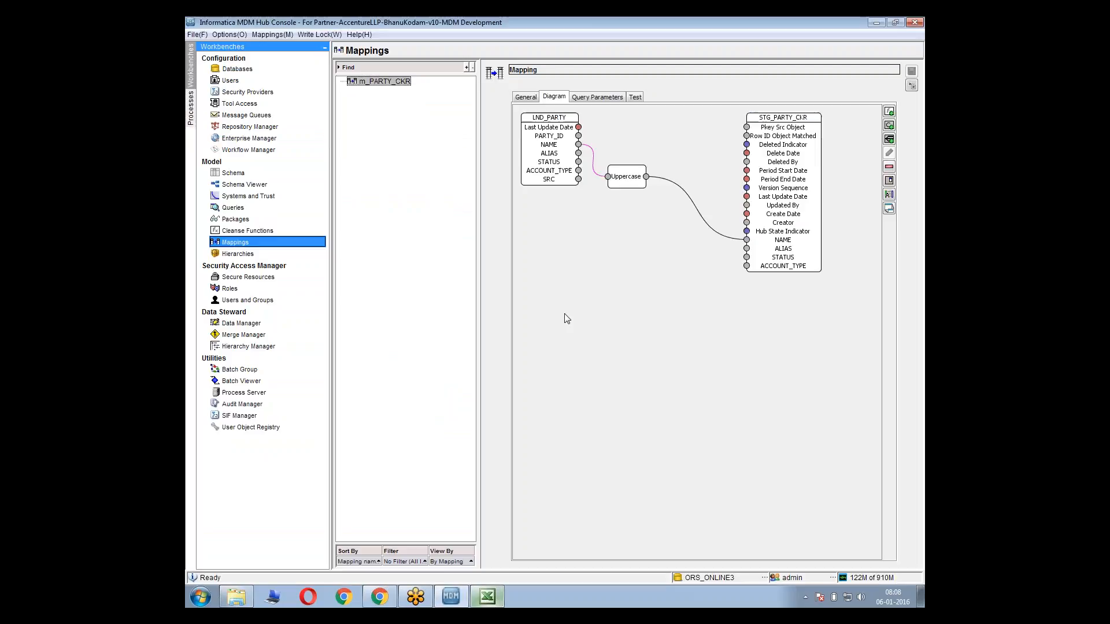
Delete the Uppercase function and its two NAME links from the m_PARTY_CKR mapping, and move the LND_PARTY table slightly lower in the diagram
{"action": "left_click", "coordinate": [567, 319]}
{"action": "left_click_drag", "start_coordinate": [617, 181], "coordinate": [640, 192]}
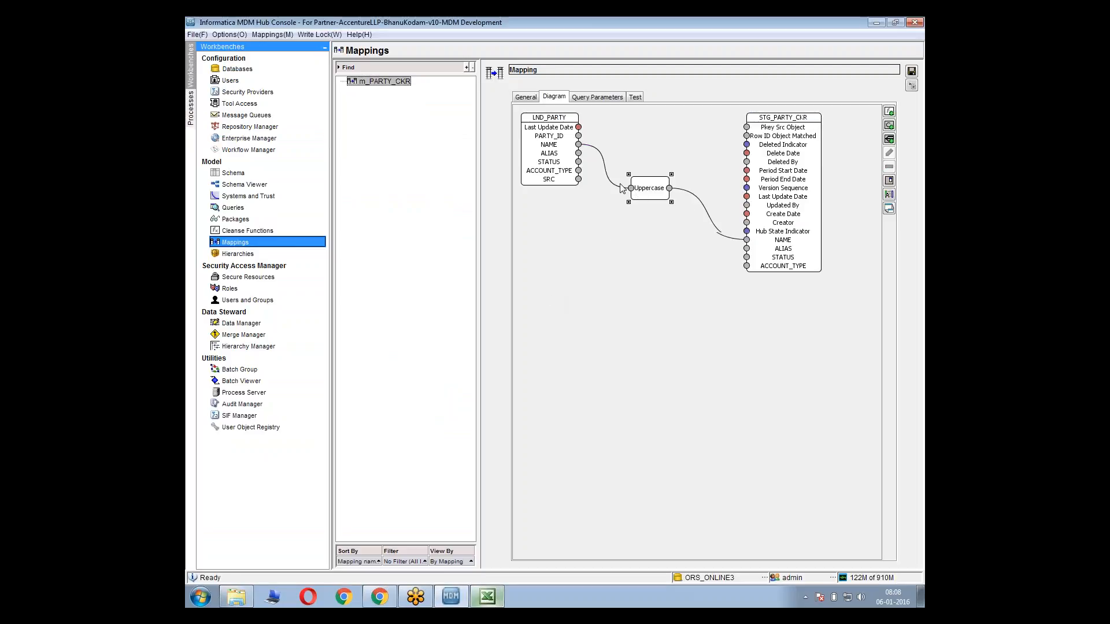
{"action": "left_click", "coordinate": [612, 183]}
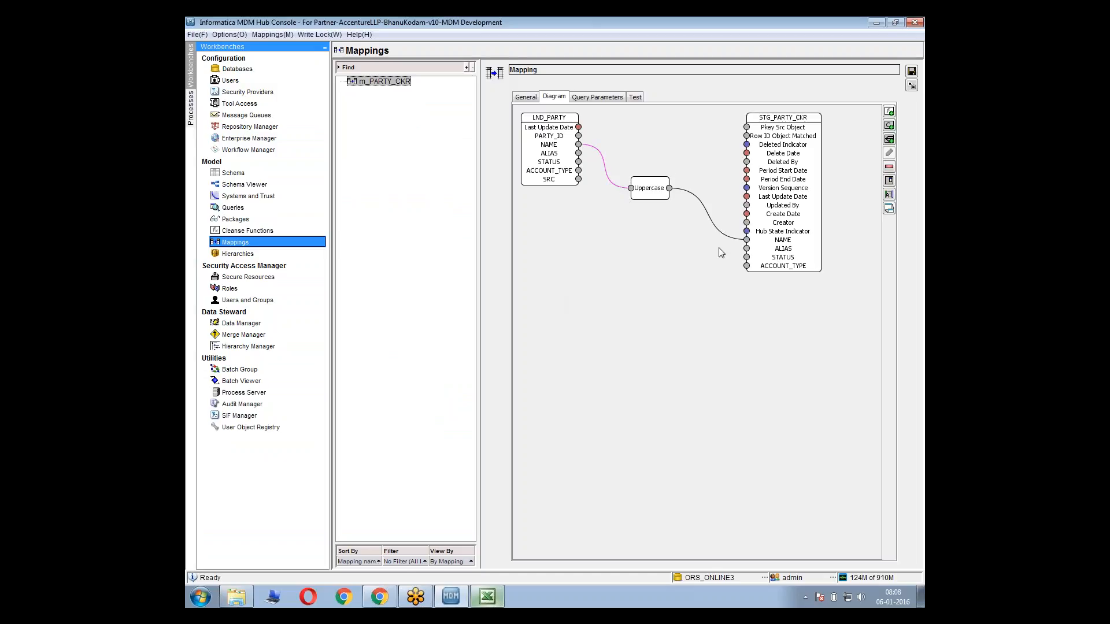
{"action": "key", "text": "Delete"}
{"action": "left_click", "coordinate": [688, 198]}
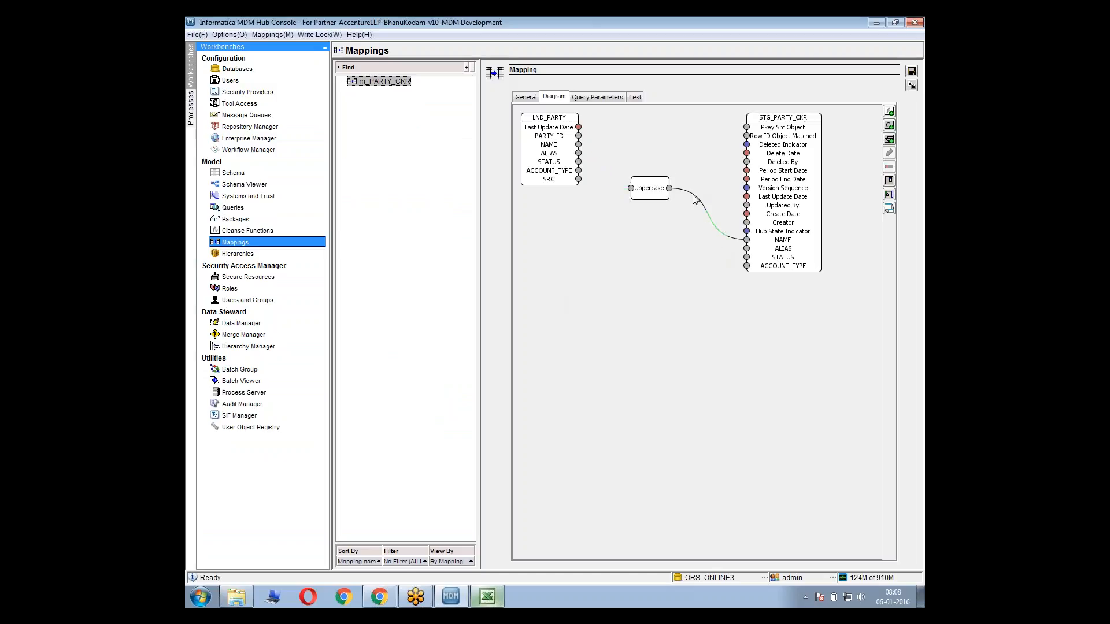
{"action": "key", "text": "Delete"}
{"action": "key", "text": "Delete"}
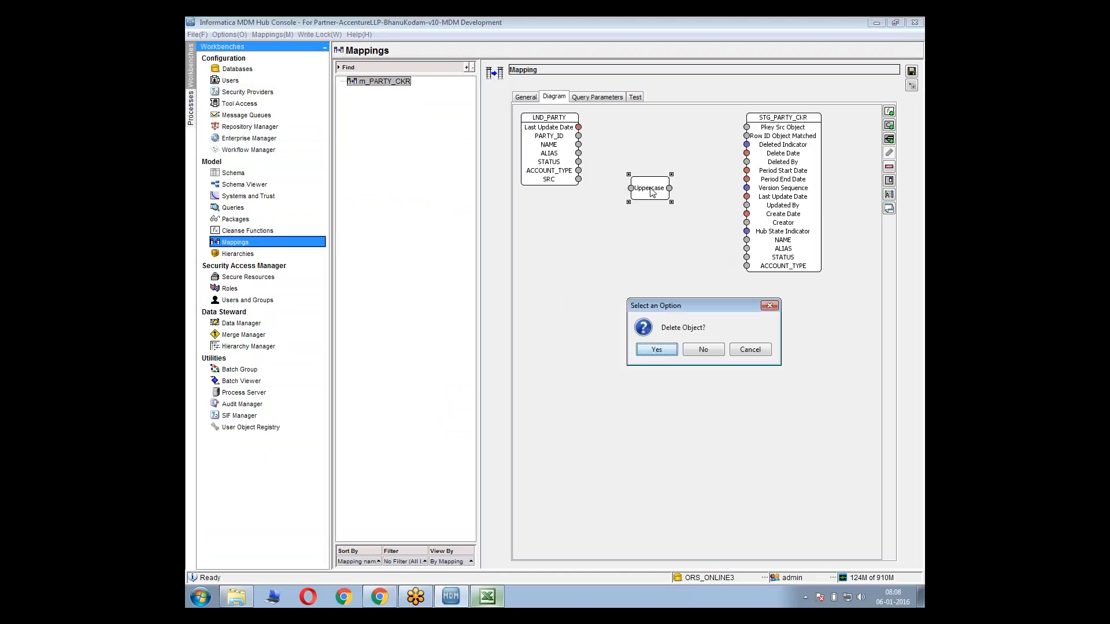
{"action": "key", "text": "Return"}
{"action": "left_click_drag", "start_coordinate": [541, 131], "coordinate": [546, 172]}
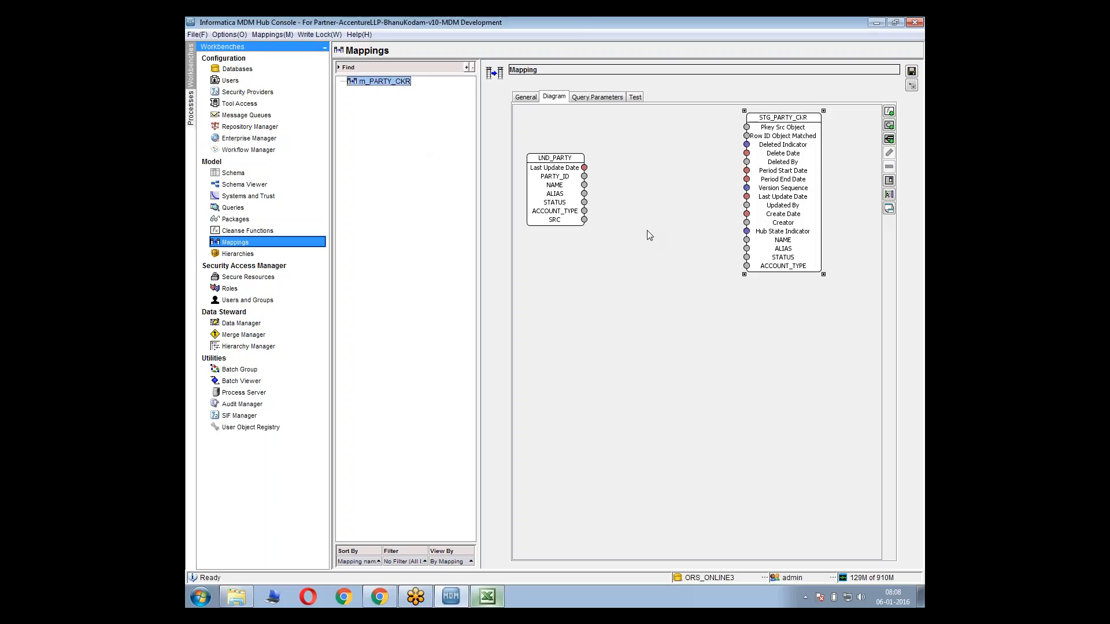
{"action": "left_click", "coordinate": [629, 230]}
Compare the Mapping Sheet in Excel with the LND_PARTY and STG_PARTY_CKR fields of the mapping diagram in the Hub Console
{"action": "left_click", "coordinate": [488, 601]}
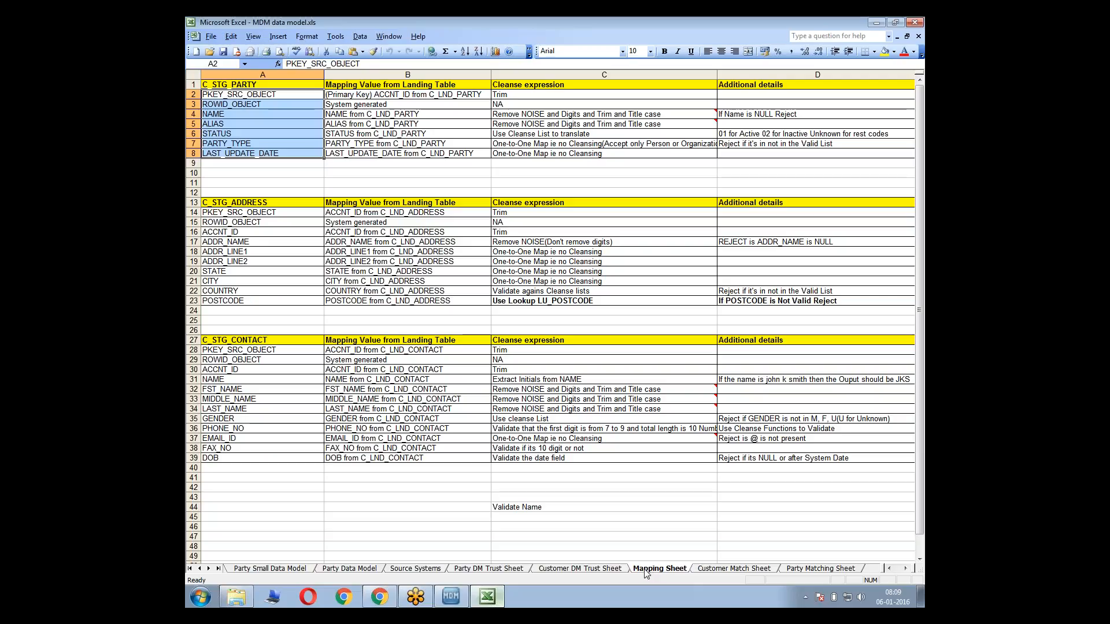
{"action": "key", "text": "alt+Tab"}
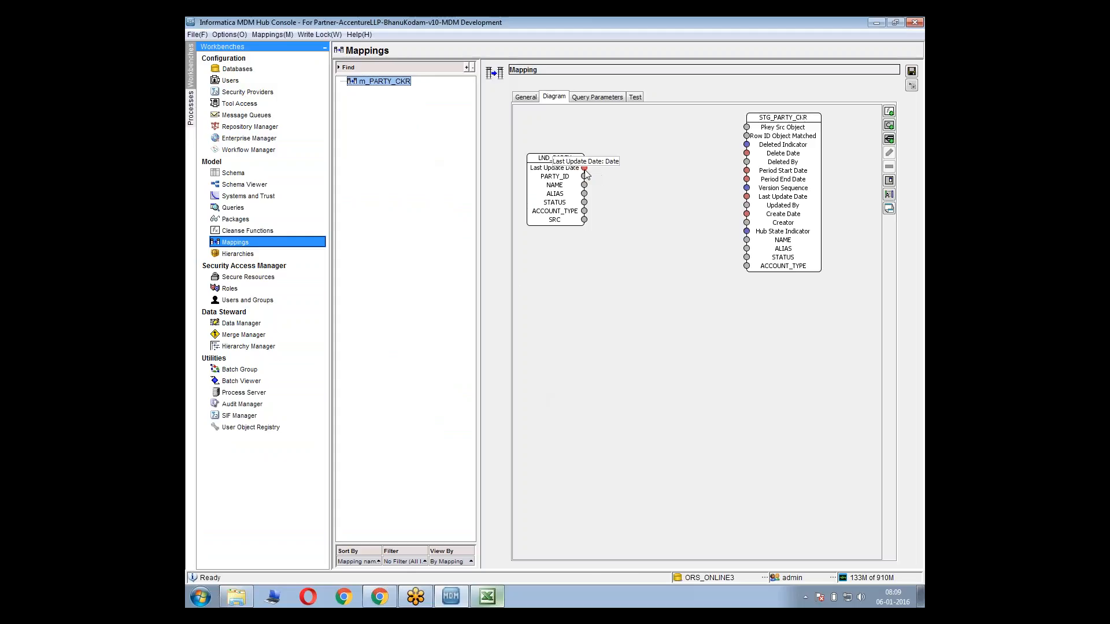
{"action": "key", "text": "alt+Tab"}
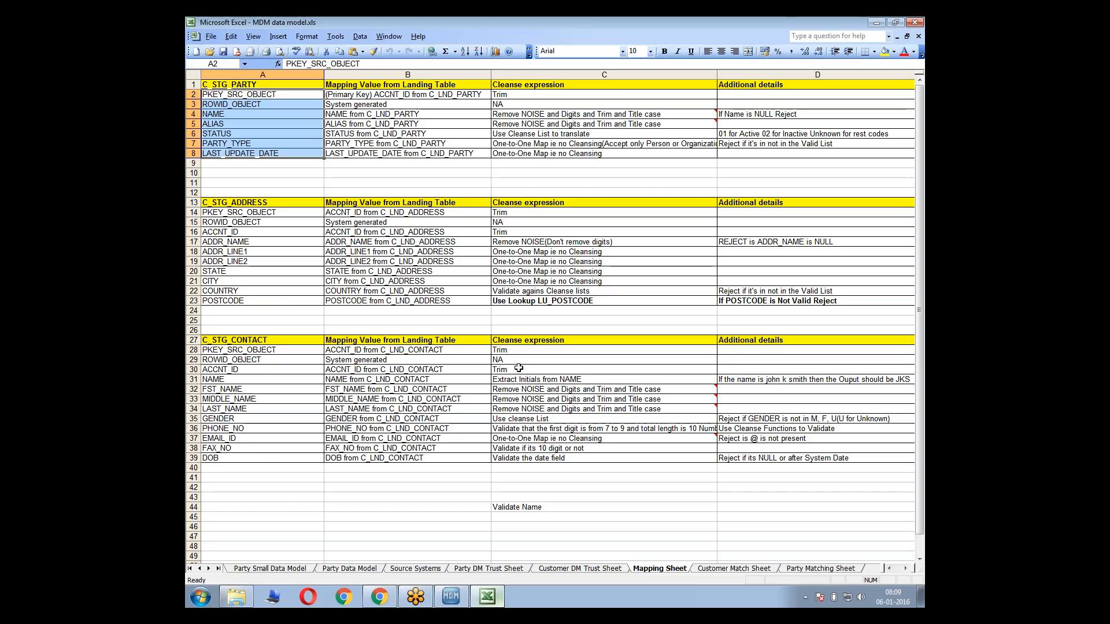
{"action": "key", "text": "alt+Tab"}
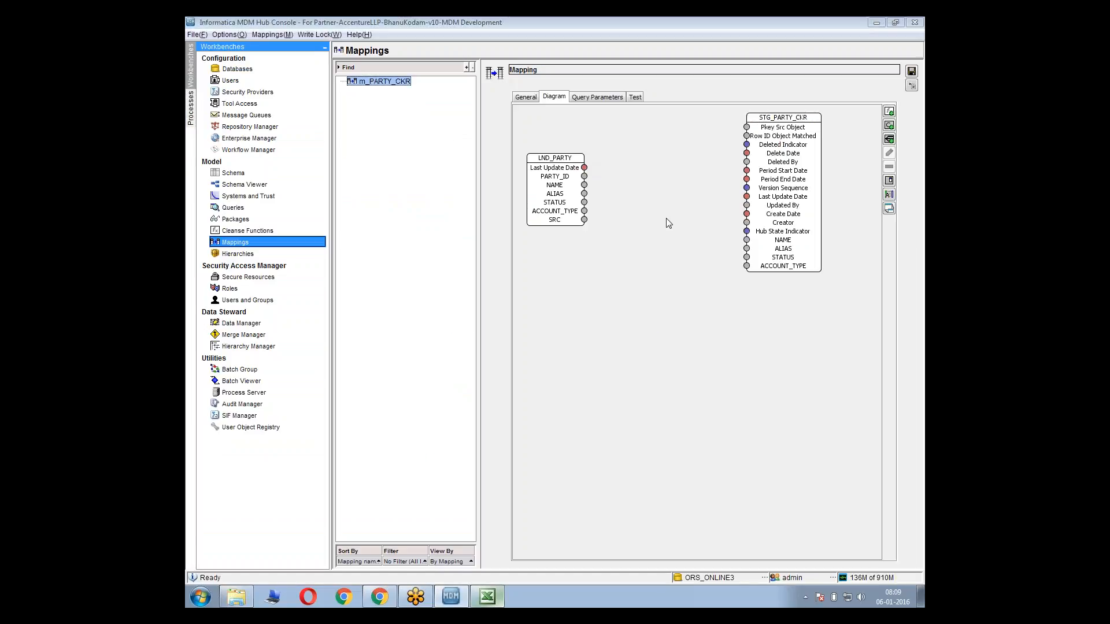
{"action": "key", "text": "alt+Tab"}
Review the C_STG_PARTY rows of the Mapping Sheet, especially the PKEY_SRC_OBJECT source, and compare them with the STG_PARTY_CKR fields in the Hub Console
{"action": "left_click", "coordinate": [303, 124]}
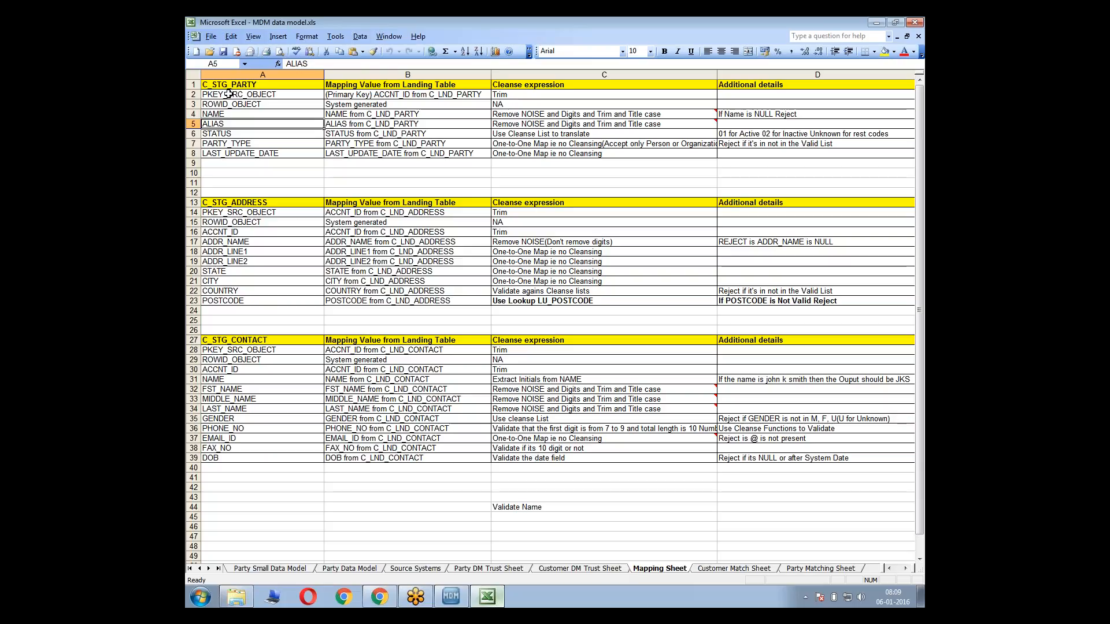
{"action": "left_click_drag", "start_coordinate": [232, 95], "coordinate": [247, 154]}
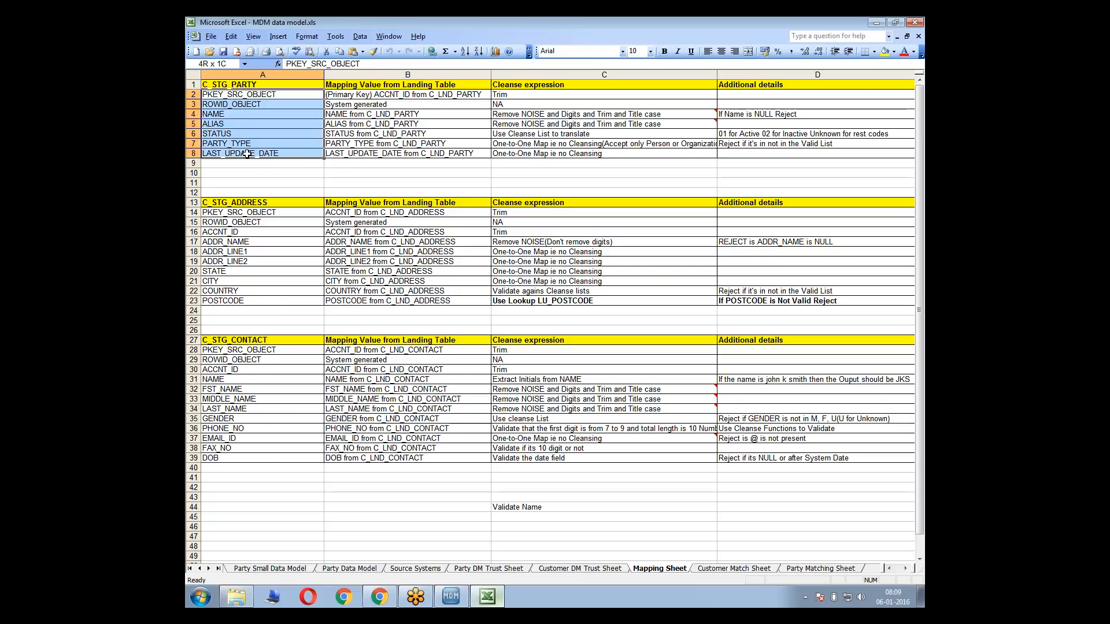
{"action": "left_click", "coordinate": [304, 152]}
{"action": "left_click_drag", "start_coordinate": [270, 98], "coordinate": [353, 95]}
{"action": "left_click", "coordinate": [355, 96]}
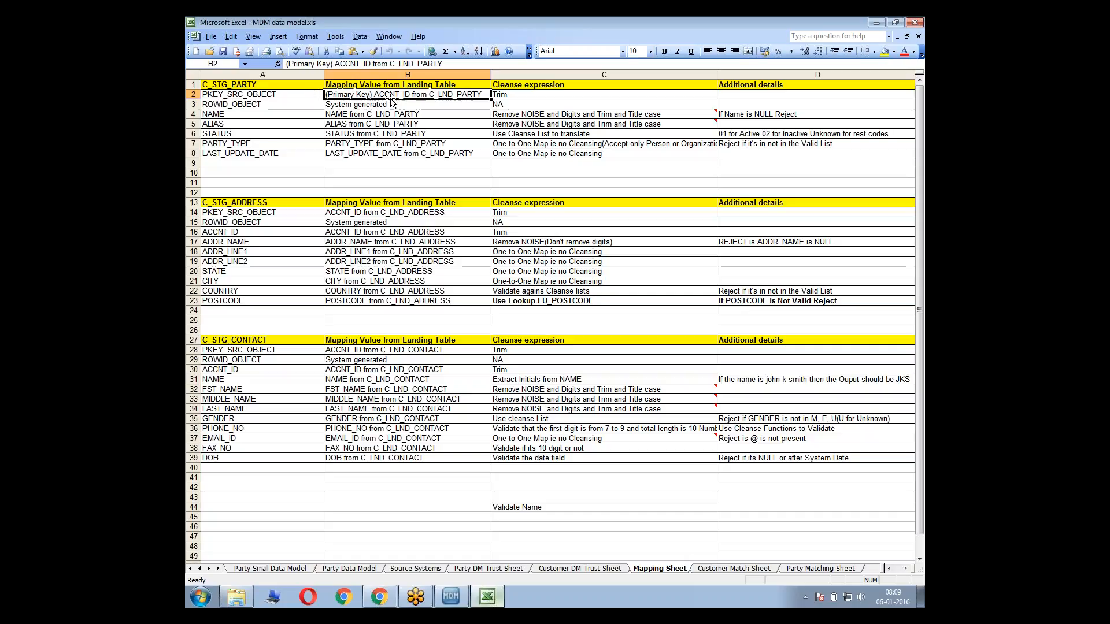
{"action": "left_click", "coordinate": [309, 108]}
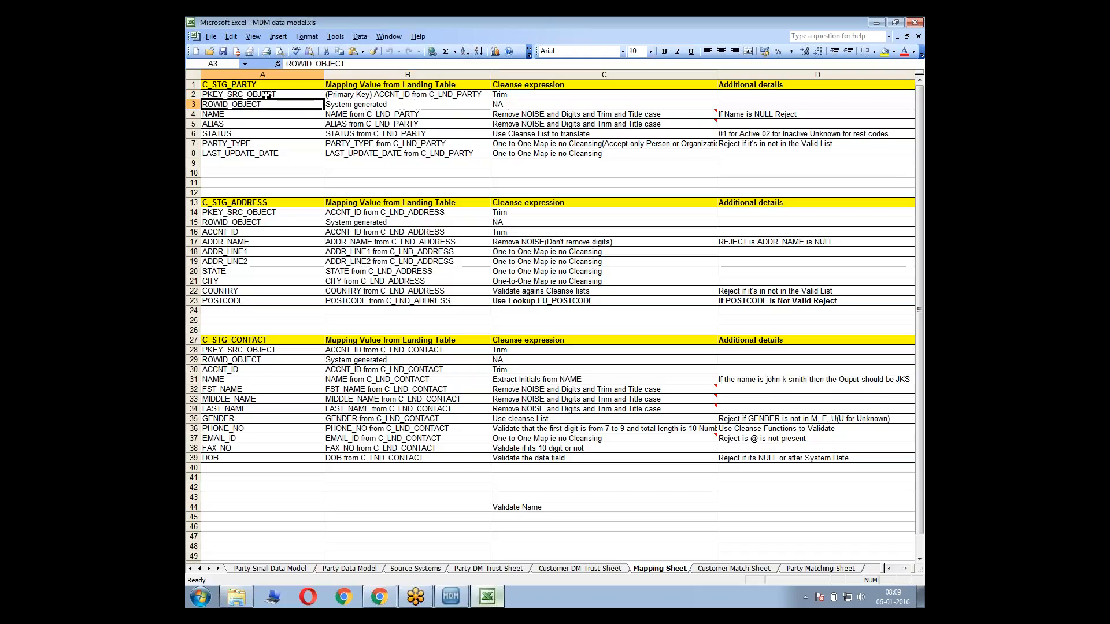
{"action": "left_click", "coordinate": [244, 84]}
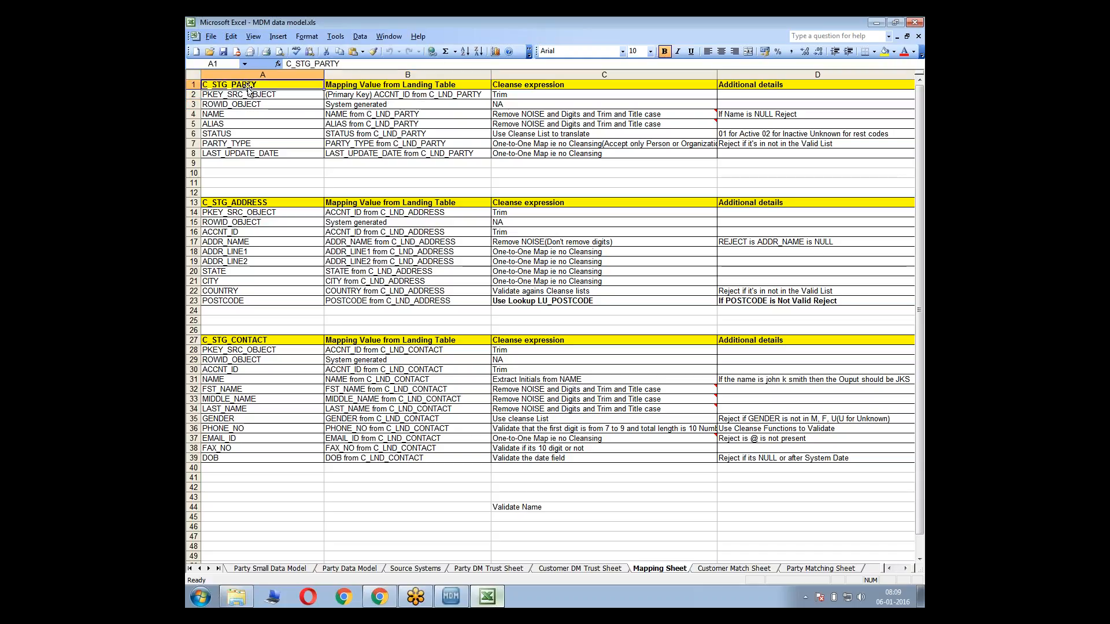
{"action": "key", "text": "alt+Tab"}
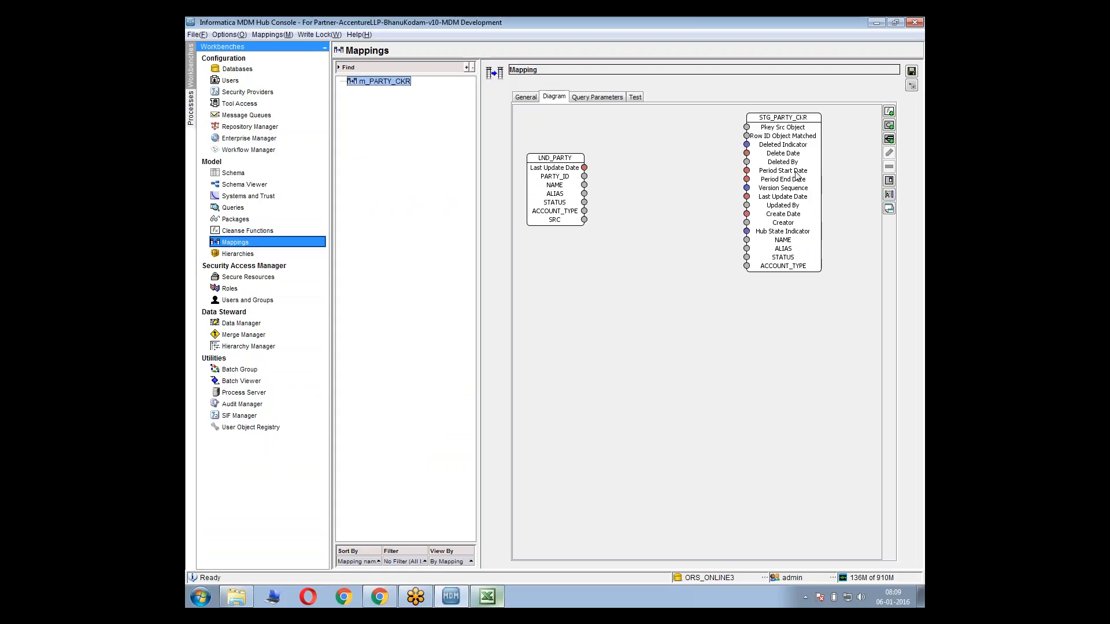
{"action": "key", "text": "alt+Tab"}
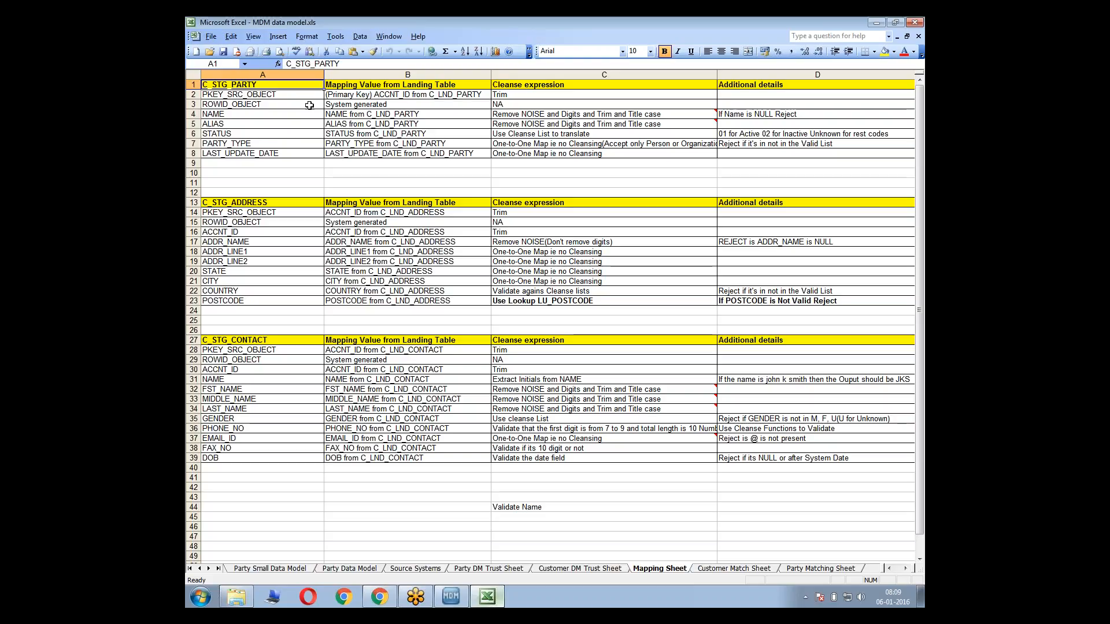
Review the C_STG_PARTY section of the Mapping Sheet and compare its heading with the staging table in the Hub Console mapping diagram
{"action": "left_click_drag", "start_coordinate": [264, 85], "coordinate": [564, 400]}
{"action": "left_click", "coordinate": [335, 221]}
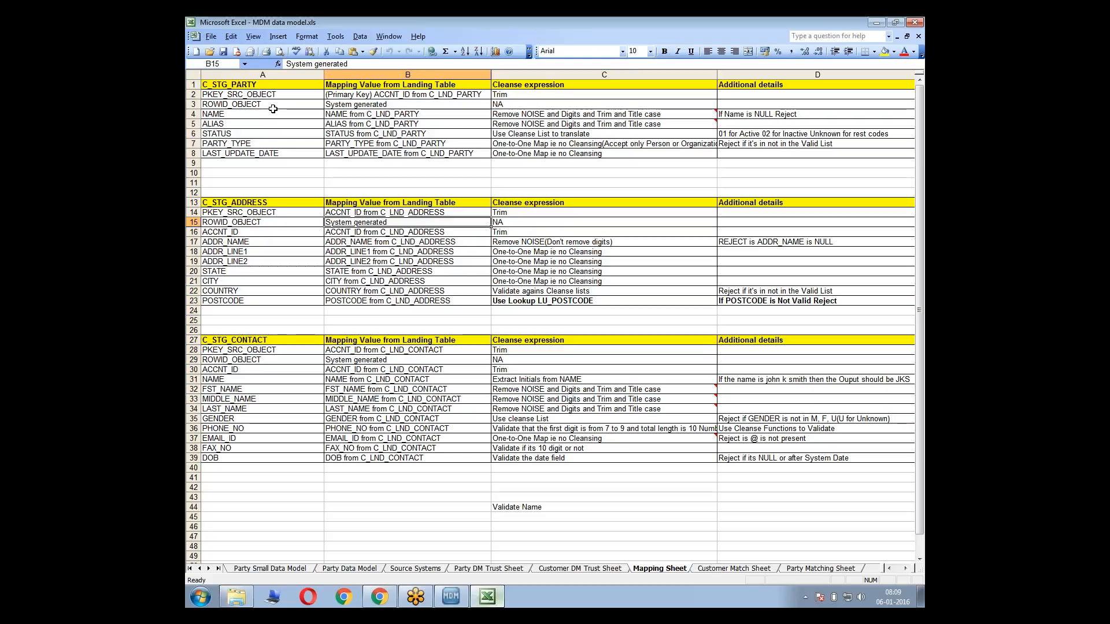
{"action": "left_click", "coordinate": [239, 85]}
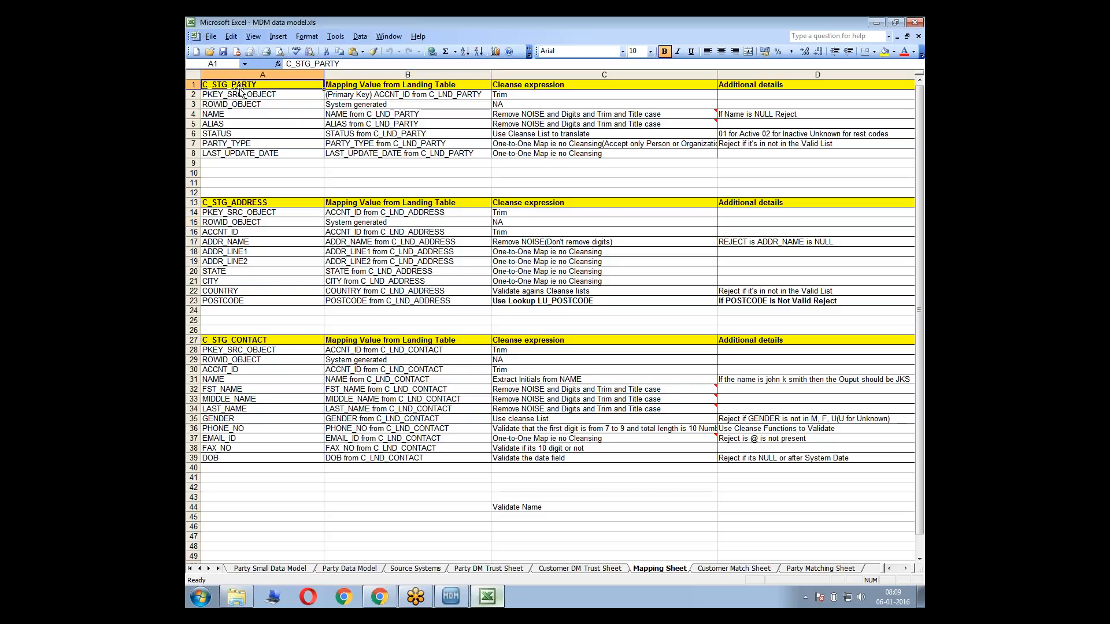
{"action": "double_click", "coordinate": [287, 84]}
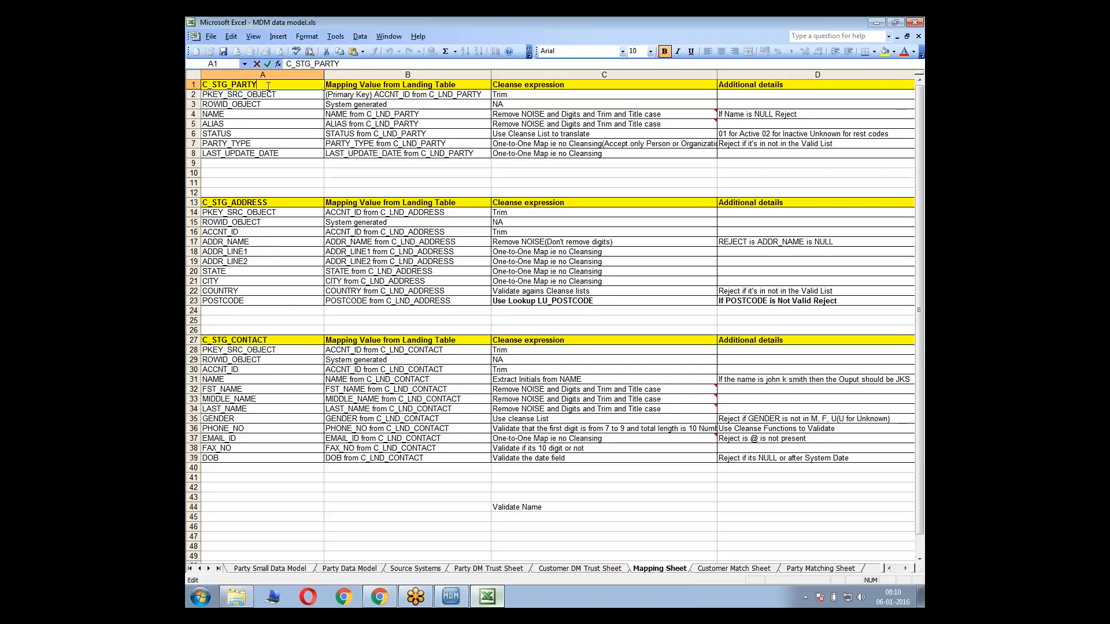
{"action": "left_click", "coordinate": [255, 114]}
{"action": "left_click", "coordinate": [219, 85]}
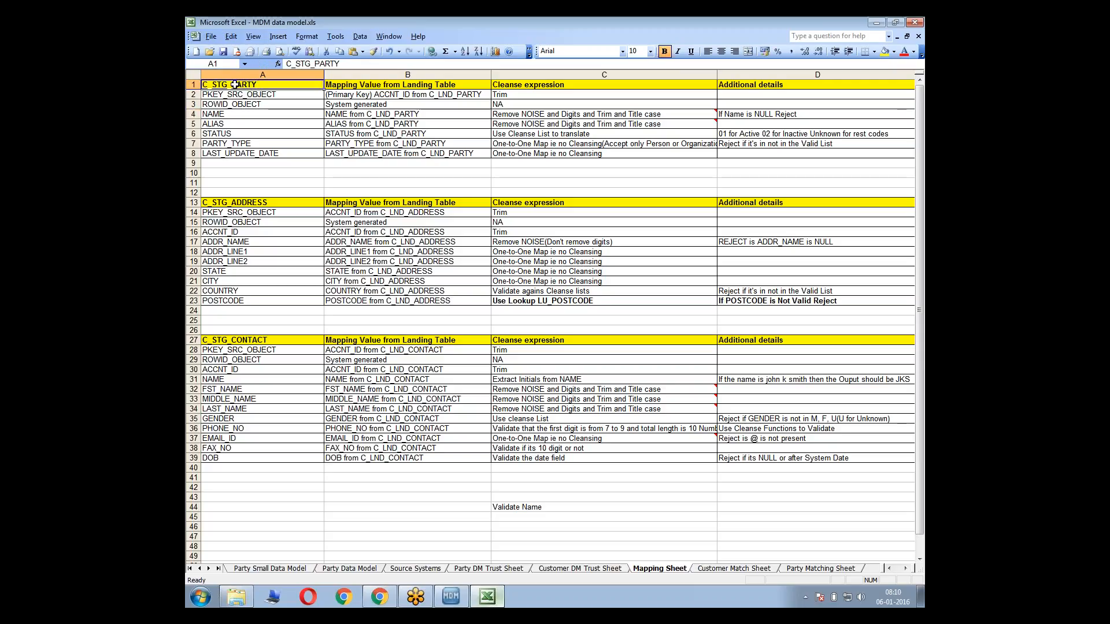
{"action": "key", "text": "alt+Tab"}
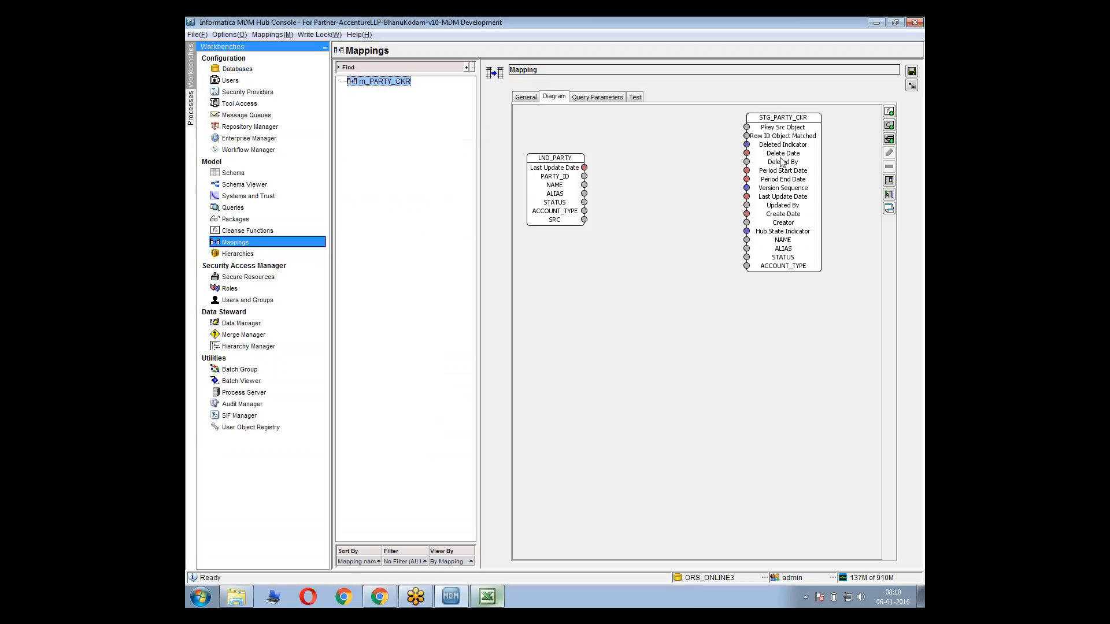
{"action": "key", "text": "alt+Tab"}
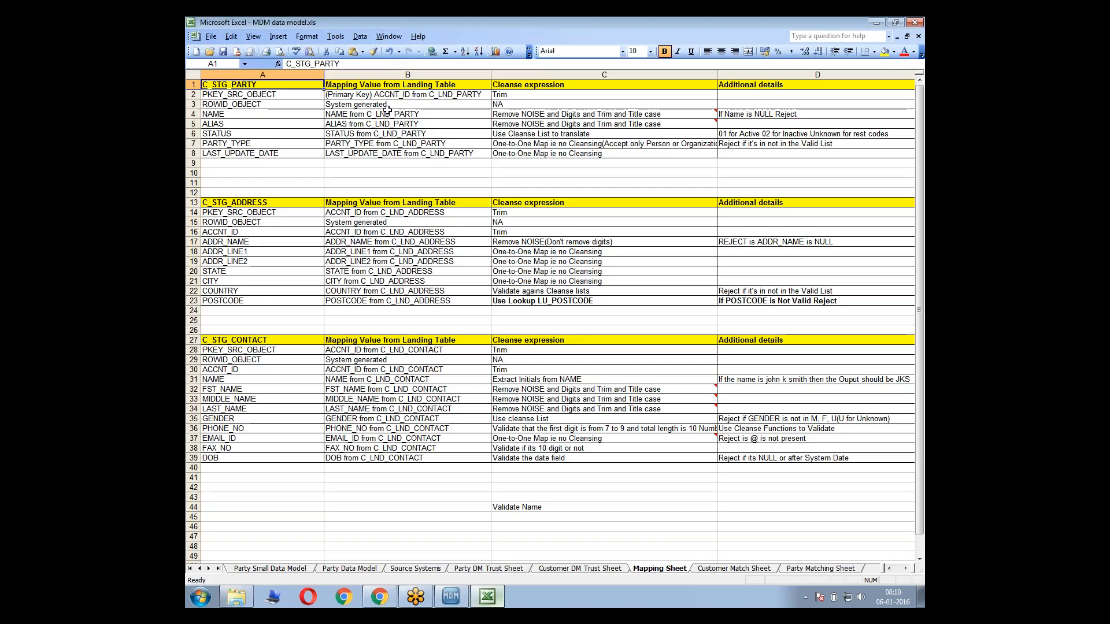
Compare the C_STG_PARTY target columns from PKEY_SRC_OBJECT to LAST_UPDATE_DATE in Excel with the STG_PARTY_CKR fields in the Hub Console
{"action": "left_click", "coordinate": [274, 94]}
{"action": "key", "text": "shift+Down"}
{"action": "key", "text": "shift+Down"}
{"action": "key", "text": "shift+Down"}
{"action": "key", "text": "shift+Down"}
{"action": "key", "text": "shift+Down"}
{"action": "key", "text": "shift+Down"}
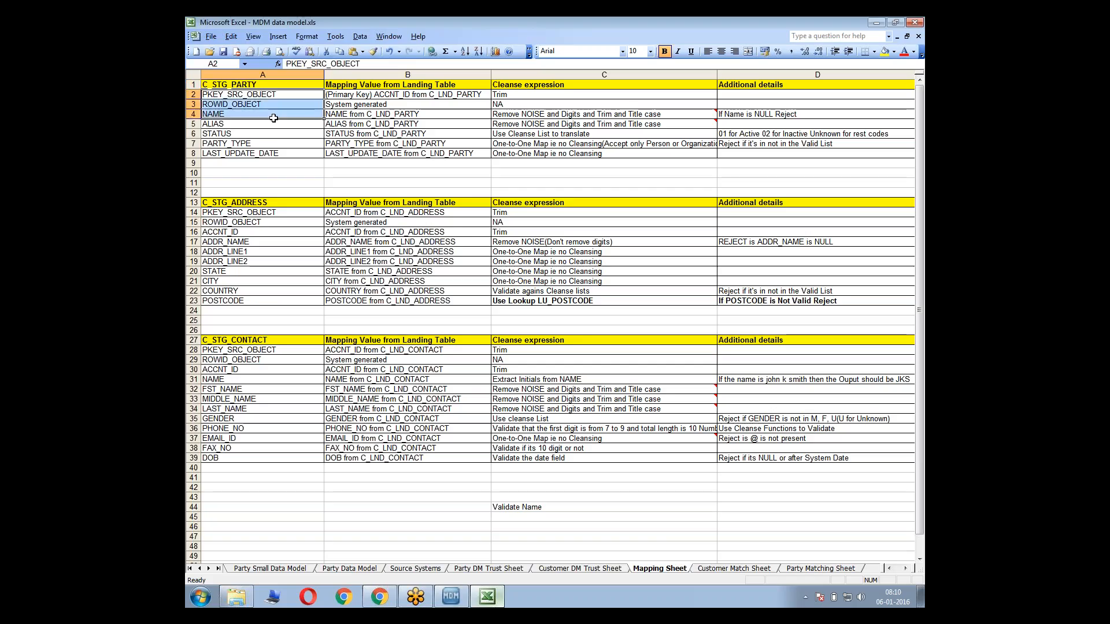
{"action": "key", "text": "alt+Tab"}
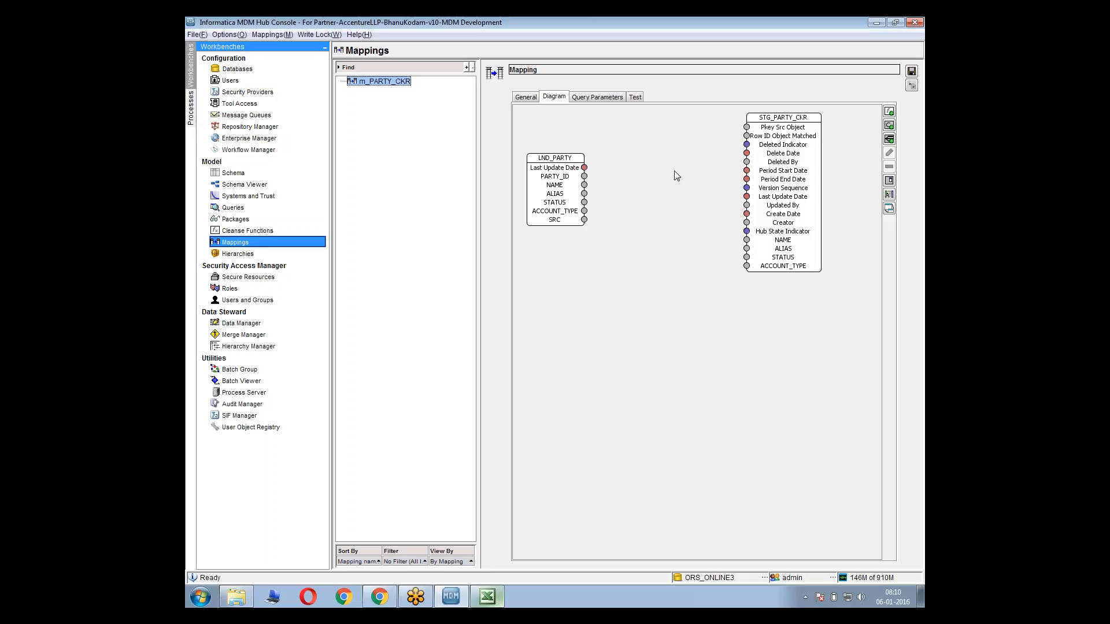
{"action": "key", "text": "alt+Tab"}
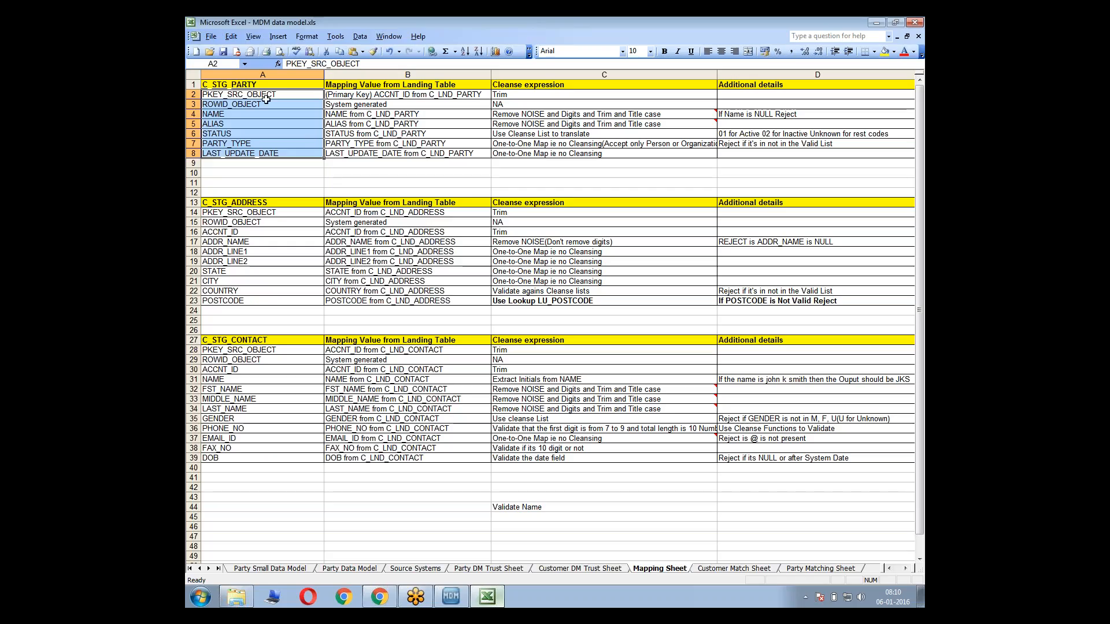
{"action": "left_click_drag", "start_coordinate": [257, 94], "coordinate": [258, 153]}
{"action": "key", "text": "alt+Tab"}
{"action": "key", "text": "alt+Tab"}
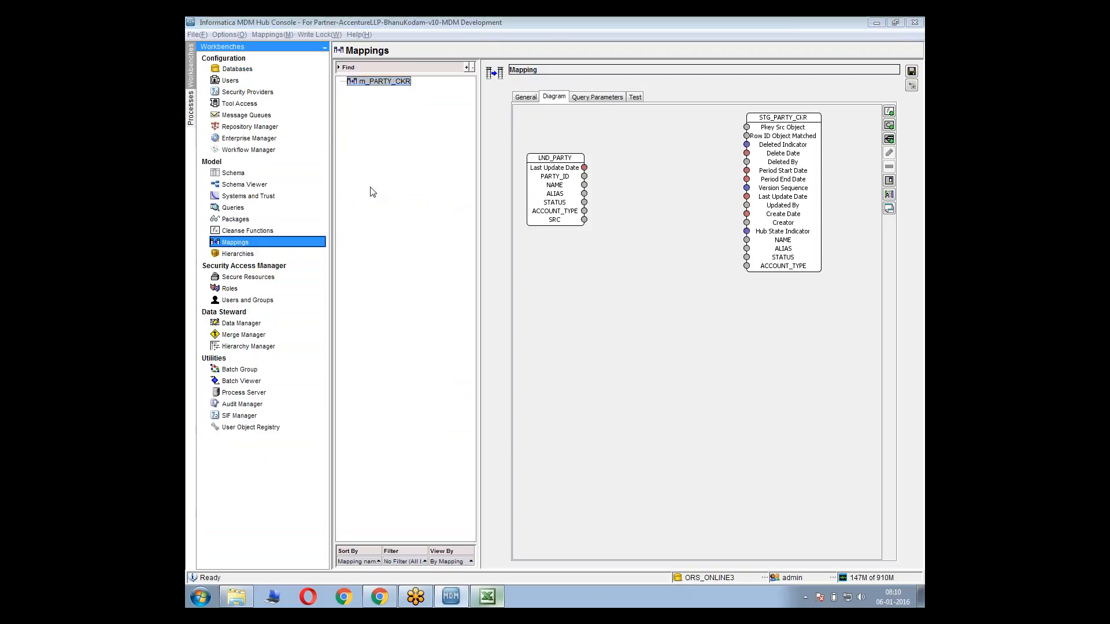
{"action": "left_click", "coordinate": [248, 123]}
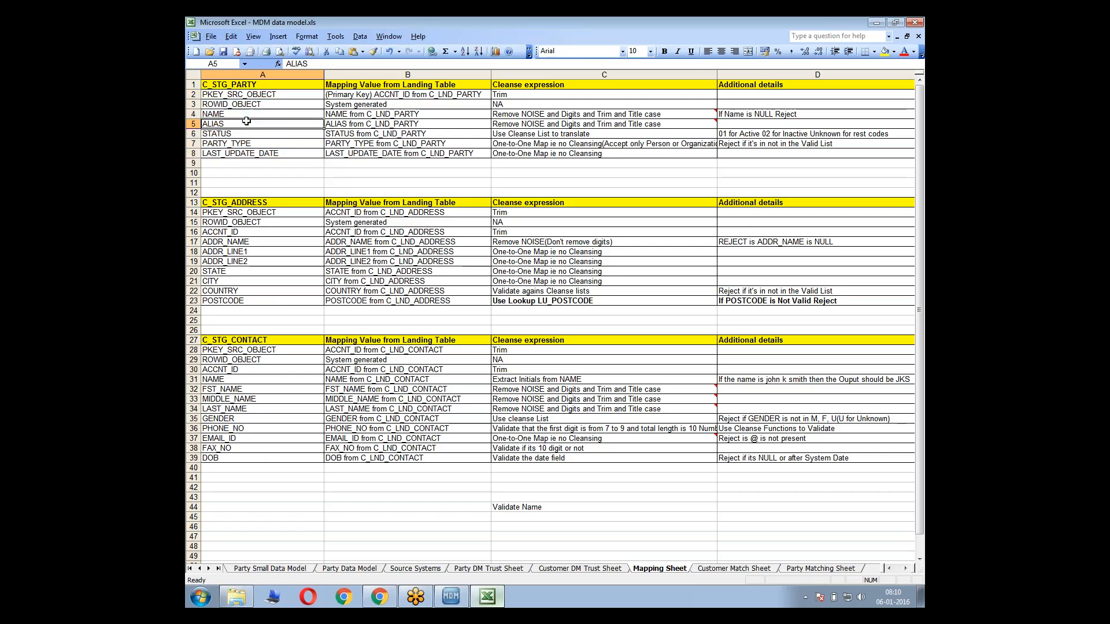
Check the PKEY_SRC_OBJECT row in Excel, and move the STG_PARTY_CKR table slightly lower in the Hub Console mapping diagram
{"action": "left_click", "coordinate": [211, 94]}
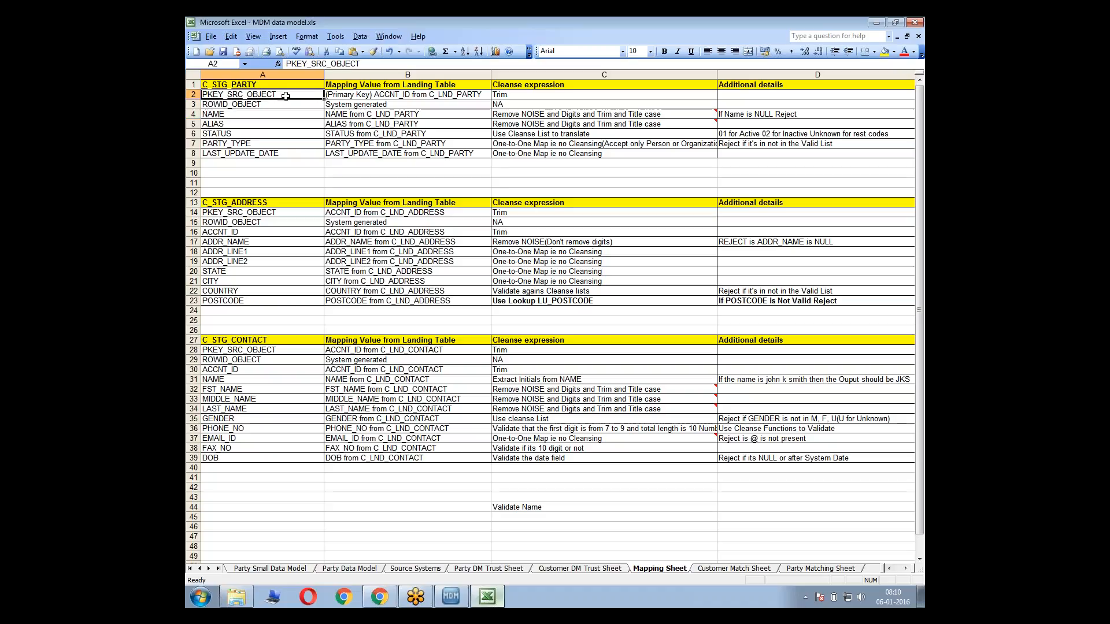
{"action": "key", "text": "alt+Tab"}
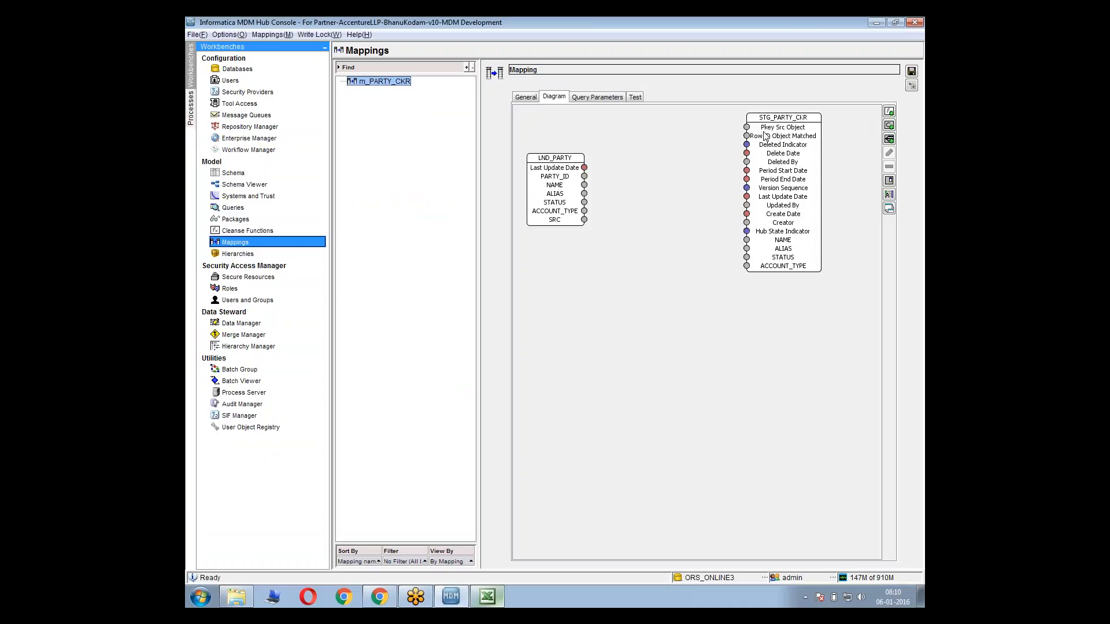
{"action": "left_click_drag", "start_coordinate": [748, 131], "coordinate": [774, 151]}
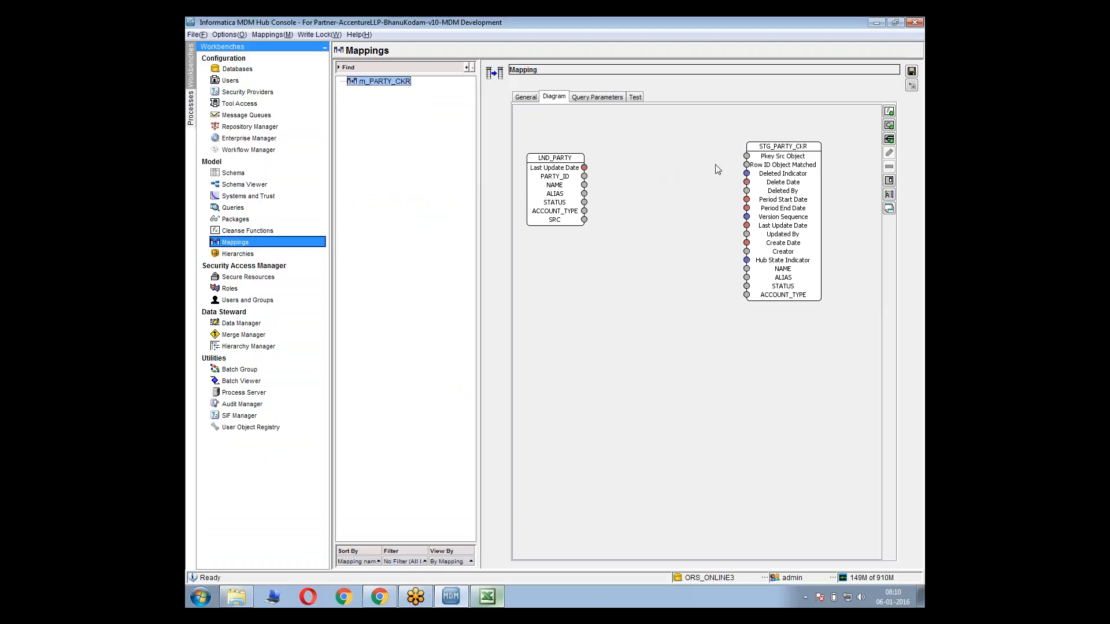
In the Excel Mapping Sheet, extend the C_STG_PARTY PKEY_SRC_OBJECT note in B2 to read "(Primary Key from source)"
{"action": "key", "text": "alt+Tab"}
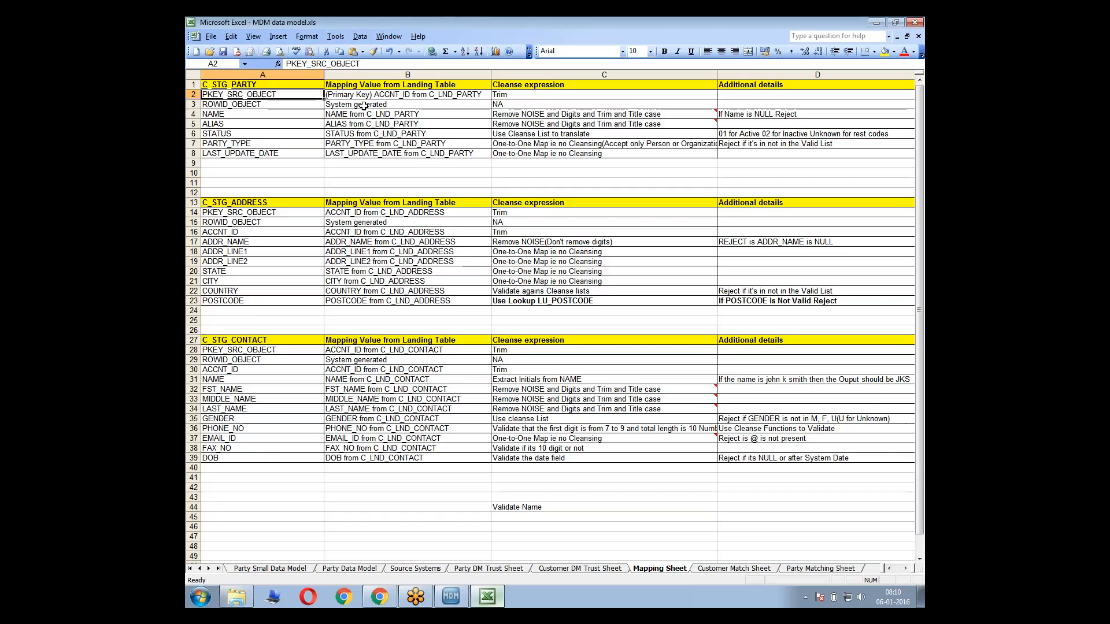
{"action": "left_click", "coordinate": [443, 85]}
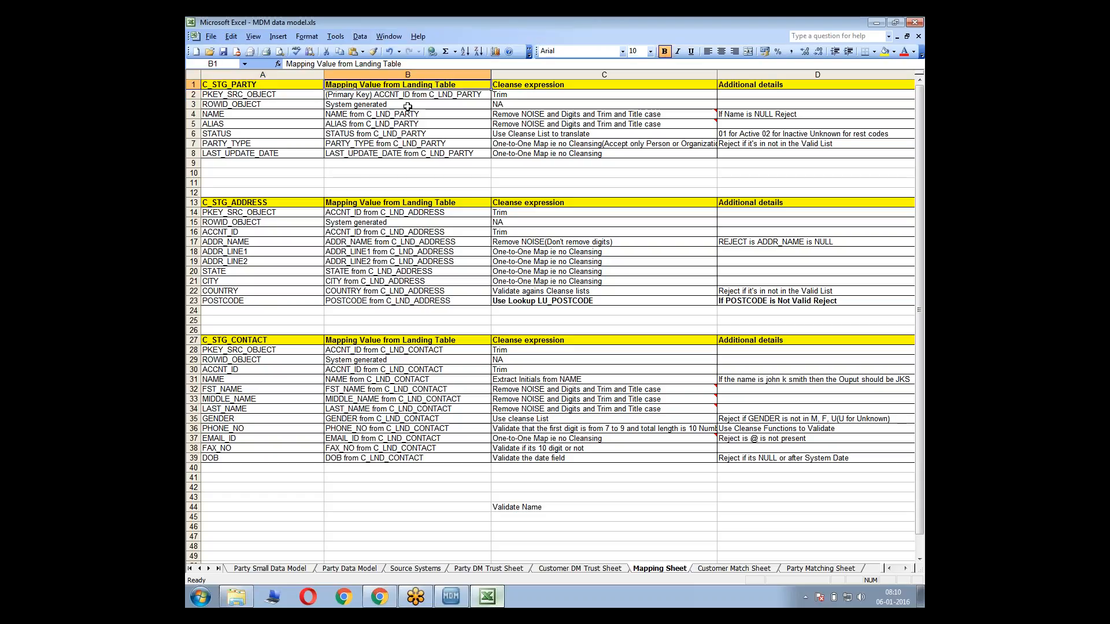
{"action": "left_click", "coordinate": [352, 95]}
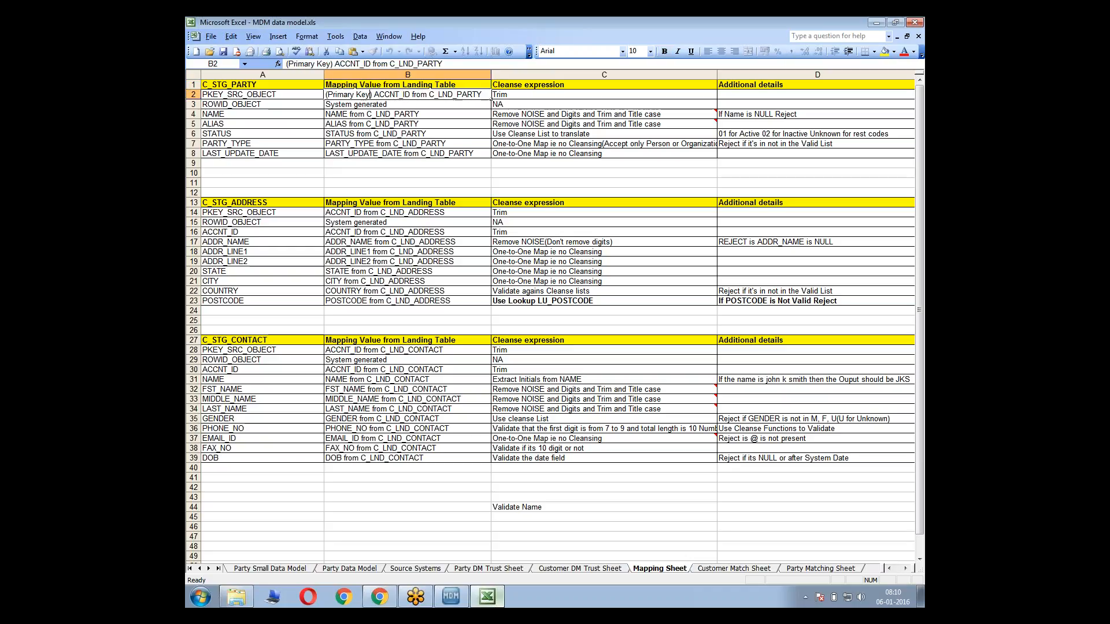
{"action": "double_click", "coordinate": [372, 95]}
{"action": "type", "text": "from s"}
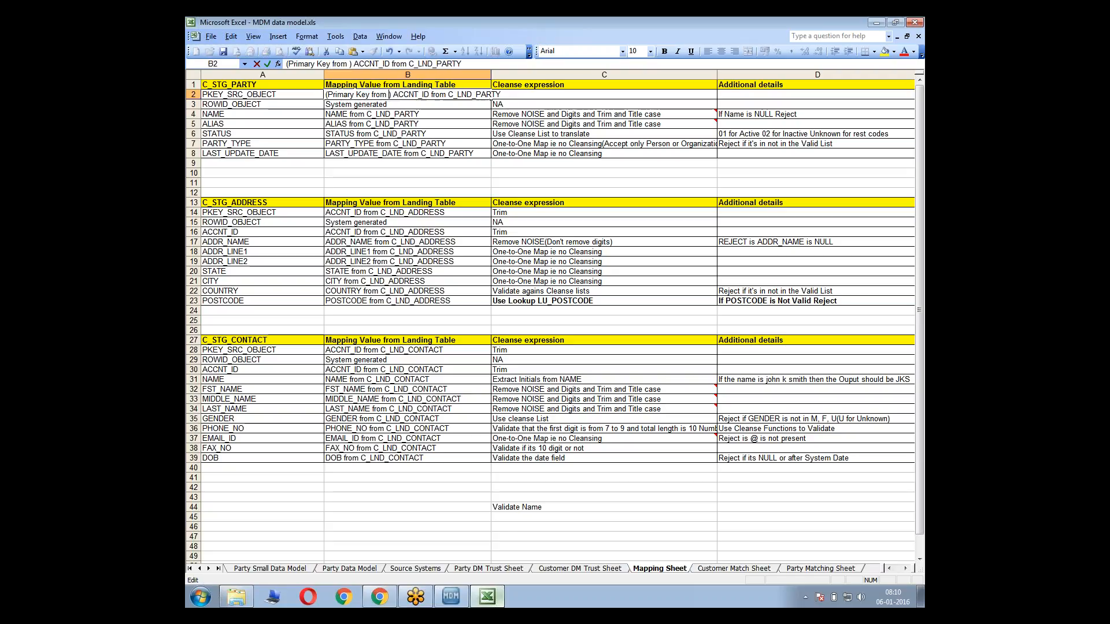
{"action": "type", "text": "ource"}
{"action": "key", "text": "Return"}
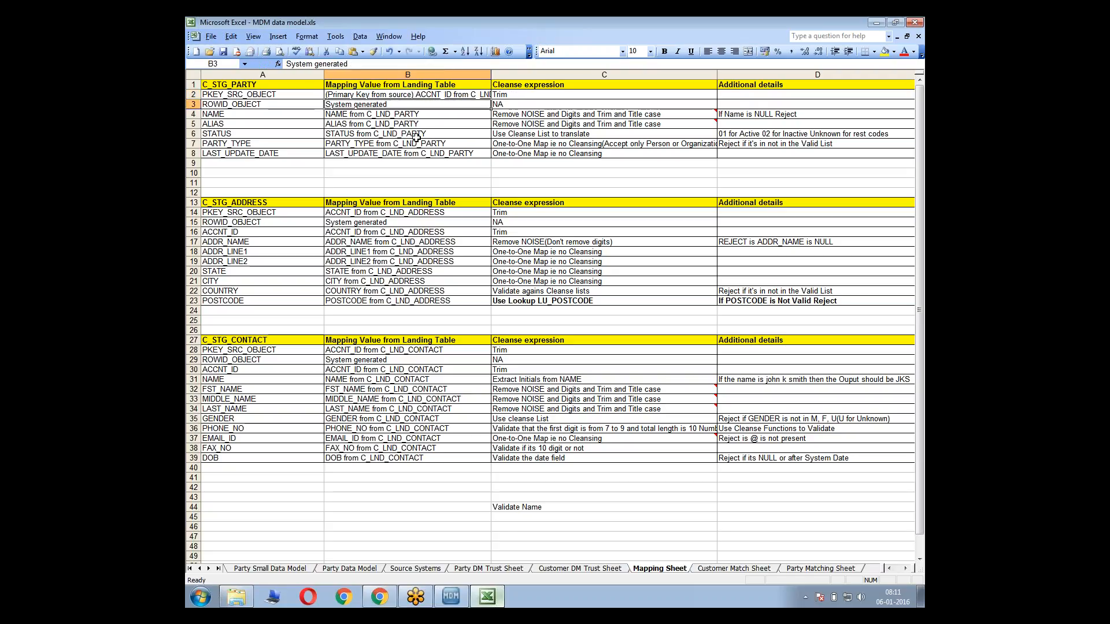
Replace ACCNT_ID with PARTY_ID in the C_STG_PARTY PKEY_SRC_OBJECT mapping value in cell B2
{"action": "double_click", "coordinate": [418, 91]}
{"action": "double_click", "coordinate": [441, 89]}
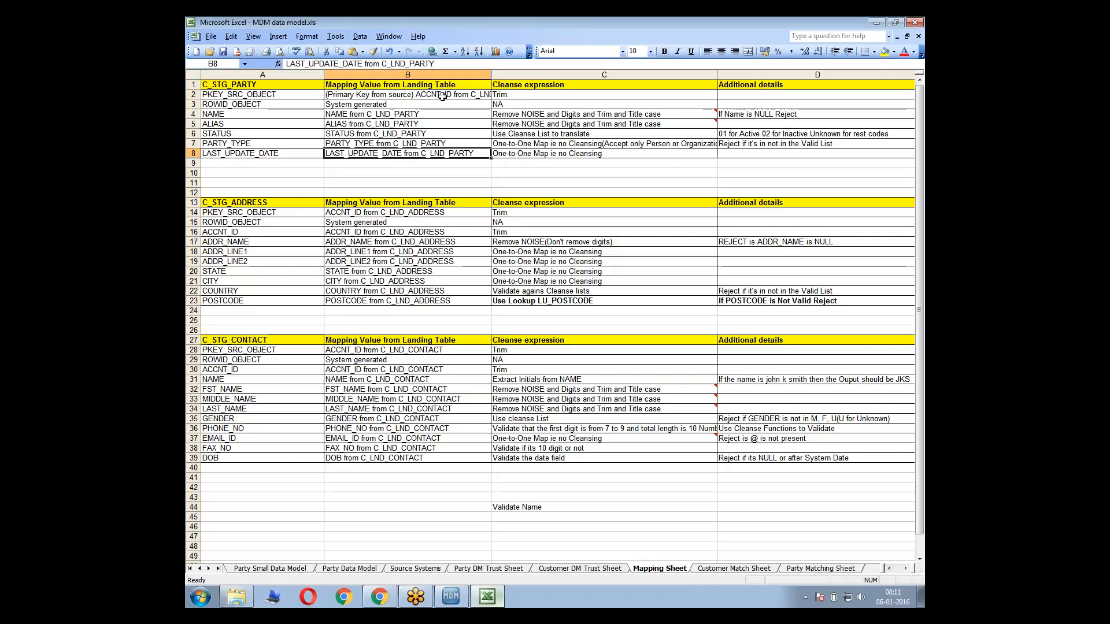
{"action": "double_click", "coordinate": [441, 94]}
{"action": "key", "text": "BackSpace"}
{"action": "key", "text": "BackSpace"}
{"action": "key", "text": "BackSpace"}
{"action": "key", "text": "BackSpace"}
{"action": "key", "text": "BackSpace"}
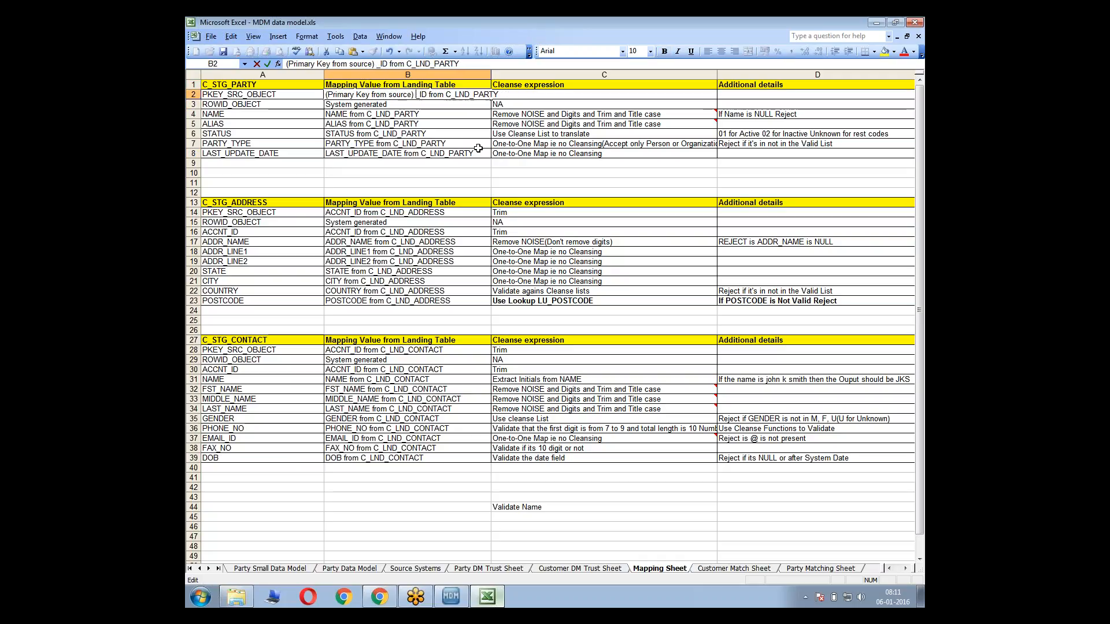
{"action": "type", "text": "PARTY"}
{"action": "key", "text": "Return"}
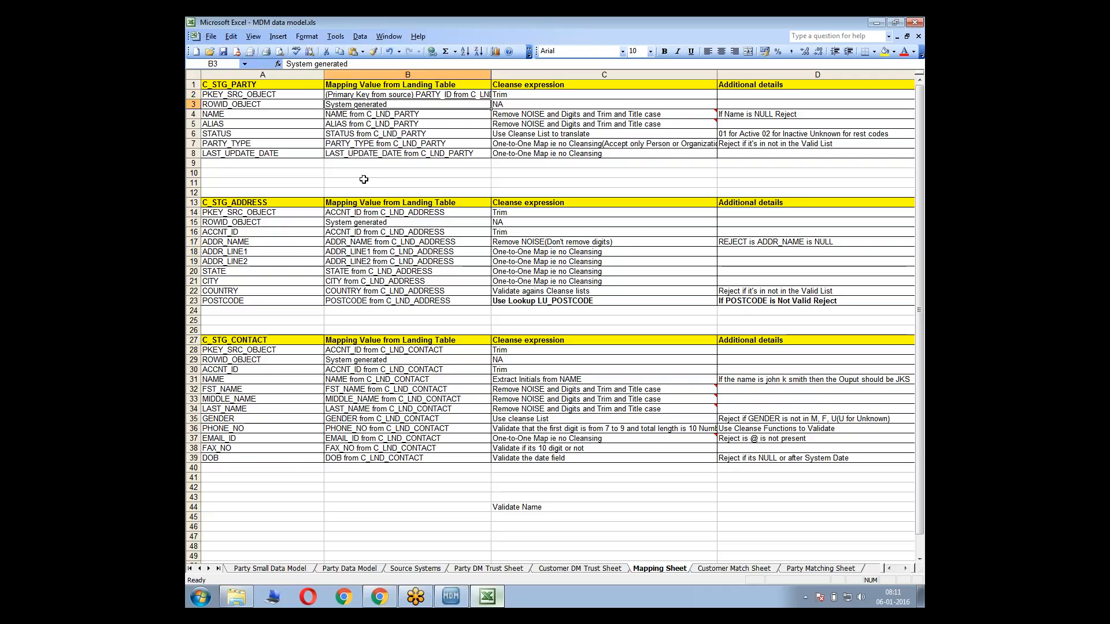
Change the C_STG_ADDRESS PKEY_SRC_OBJECT mapping value in B14 to "PARTY_ID from C_LND_ADDRESS"
{"action": "left_click", "coordinate": [351, 212]}
{"action": "double_click", "coordinate": [351, 212]}
{"action": "key", "text": "BackSpace"}
{"action": "key", "text": "BackSpace"}
{"action": "key", "text": "BackSpace"}
{"action": "key", "text": "BackSpace"}
{"action": "key", "text": "BackSpace"}
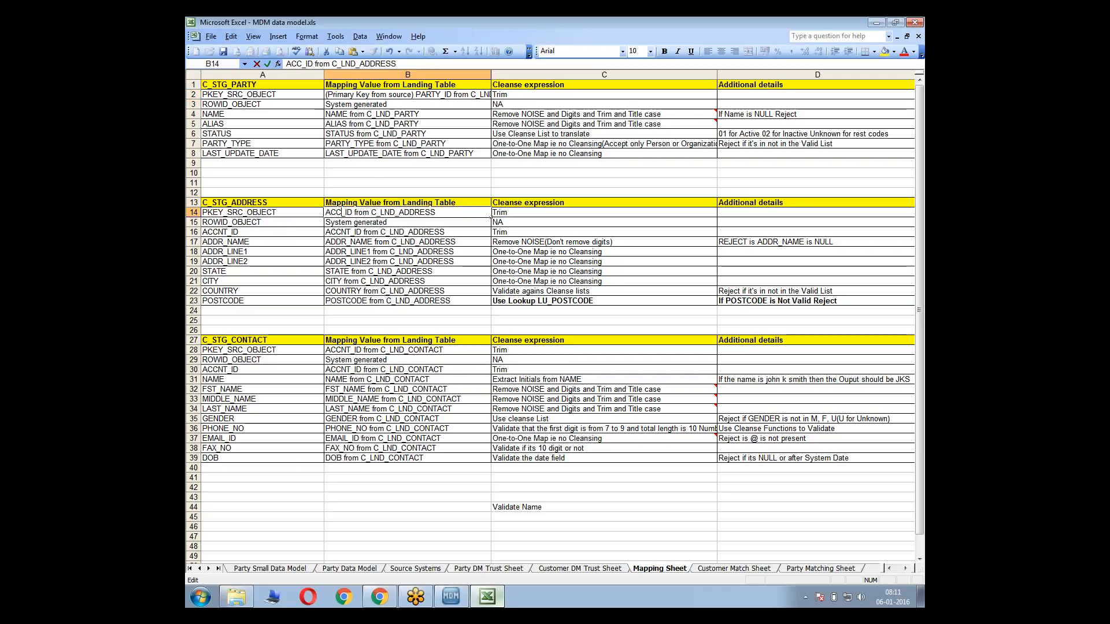
{"action": "type", "text": "PARTY"}
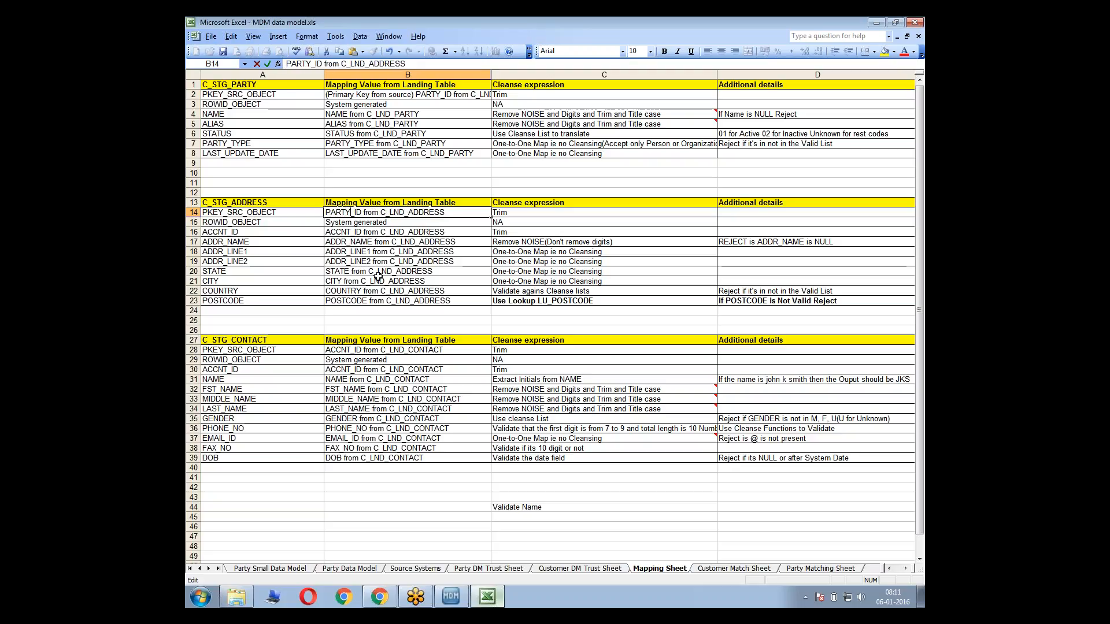
Change the C_STG_CONTACT PKEY_SRC_OBJECT mapping value in B28 to "PARTY_ID from C_LND_CONTACT" and save the workbook
{"action": "double_click", "coordinate": [353, 350]}
{"action": "key", "text": "BackSpace"}
{"action": "key", "text": "BackSpace"}
{"action": "key", "text": "BackSpace"}
{"action": "key", "text": "BackSpace"}
{"action": "key", "text": "BackSpace"}
{"action": "key", "text": "BackSpace"}
{"action": "key", "text": "BackSpace"}
{"action": "key", "text": "BackSpace"}
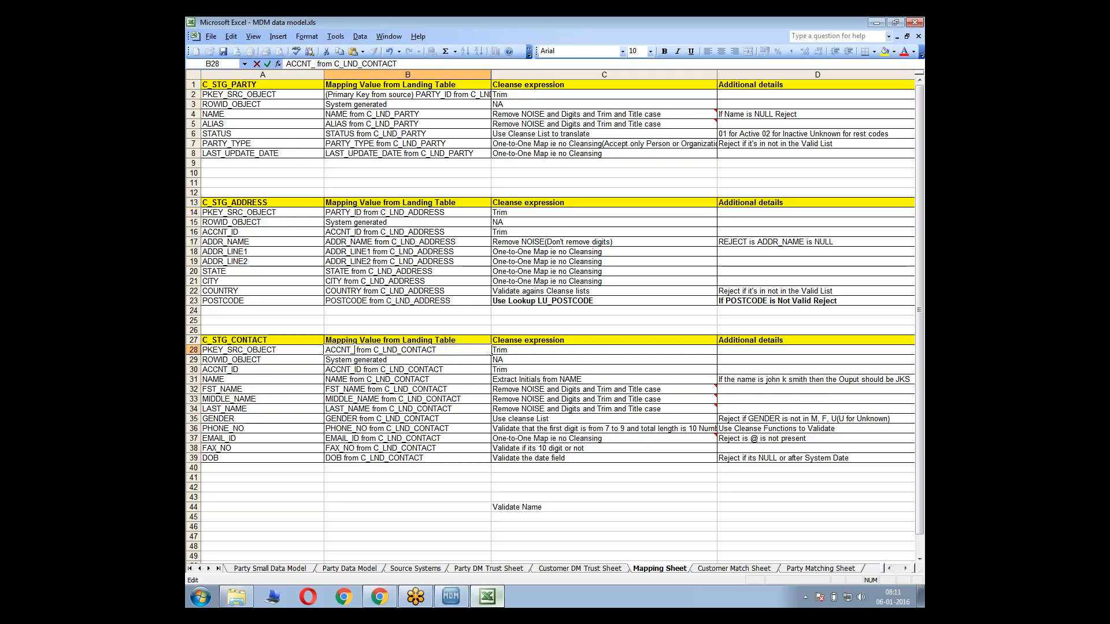
{"action": "type", "text": "PARTY_ID"}
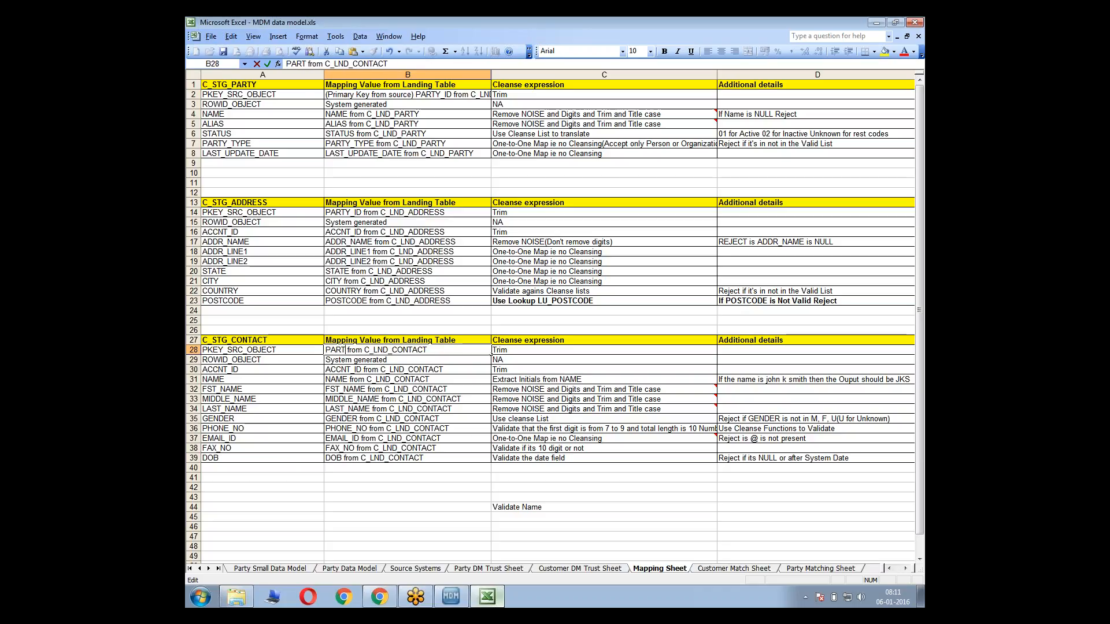
{"action": "key", "text": "Return"}
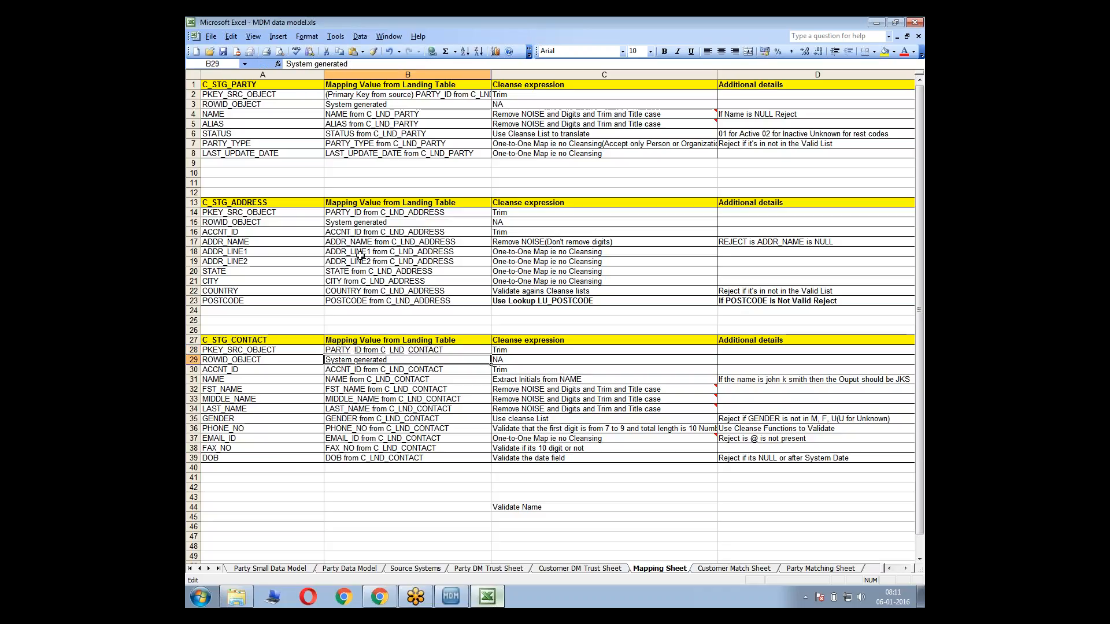
{"action": "left_click", "coordinate": [392, 253]}
{"action": "key", "text": "ctrl+s"}
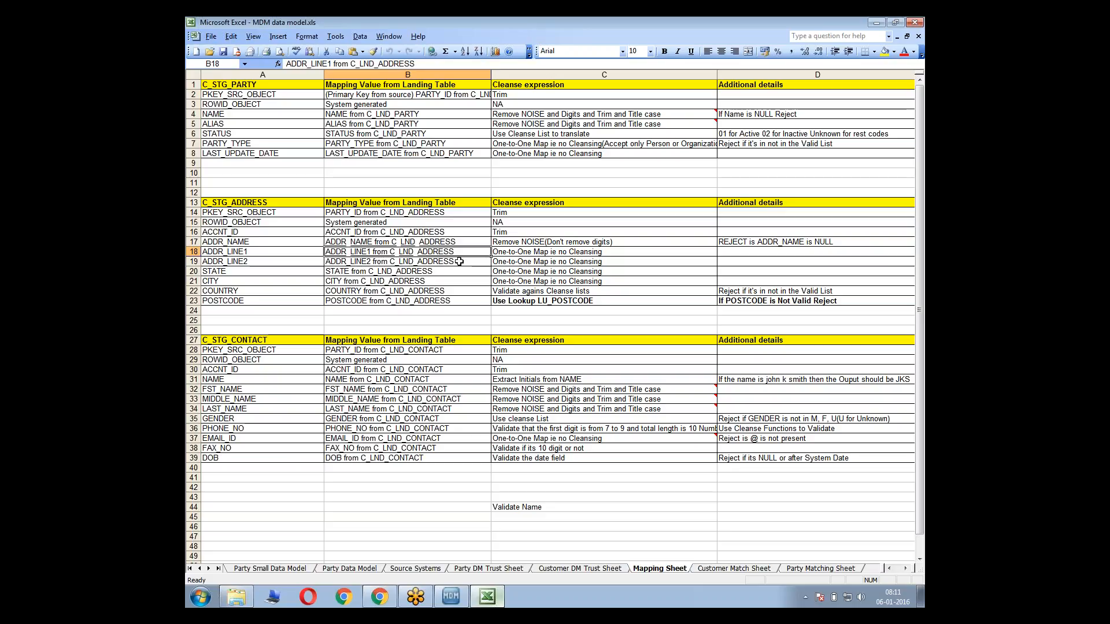
Following the B2 mapping value, link PARTY_ID of LND_PARTY to Pkey Src Object of STG_PARTY_CKR in the Hub Console diagram
{"action": "left_click", "coordinate": [425, 114]}
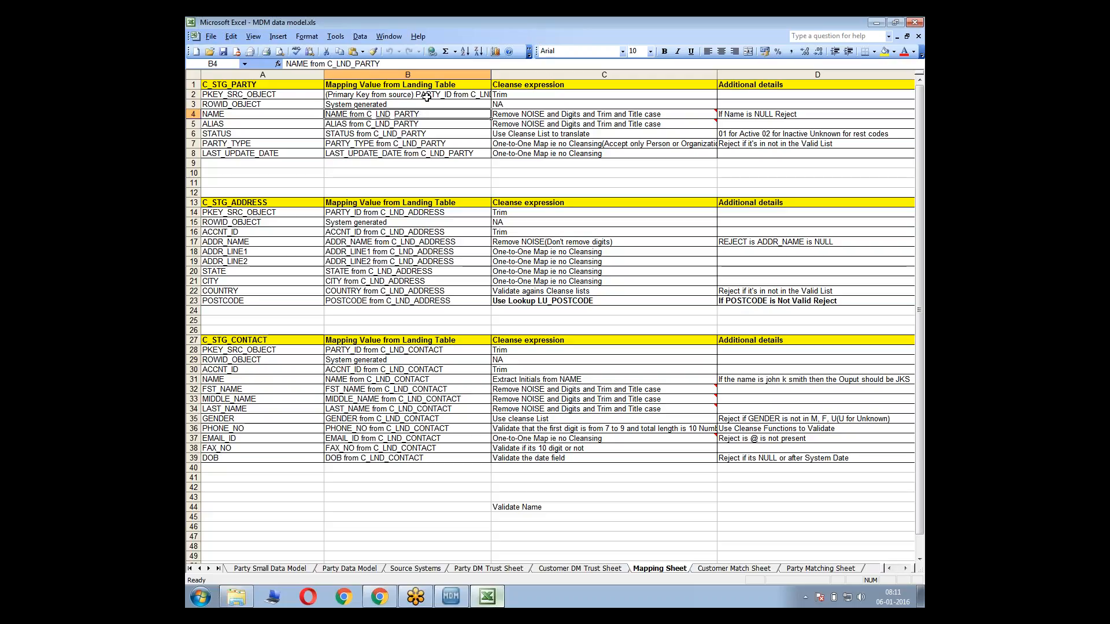
{"action": "left_click", "coordinate": [427, 96]}
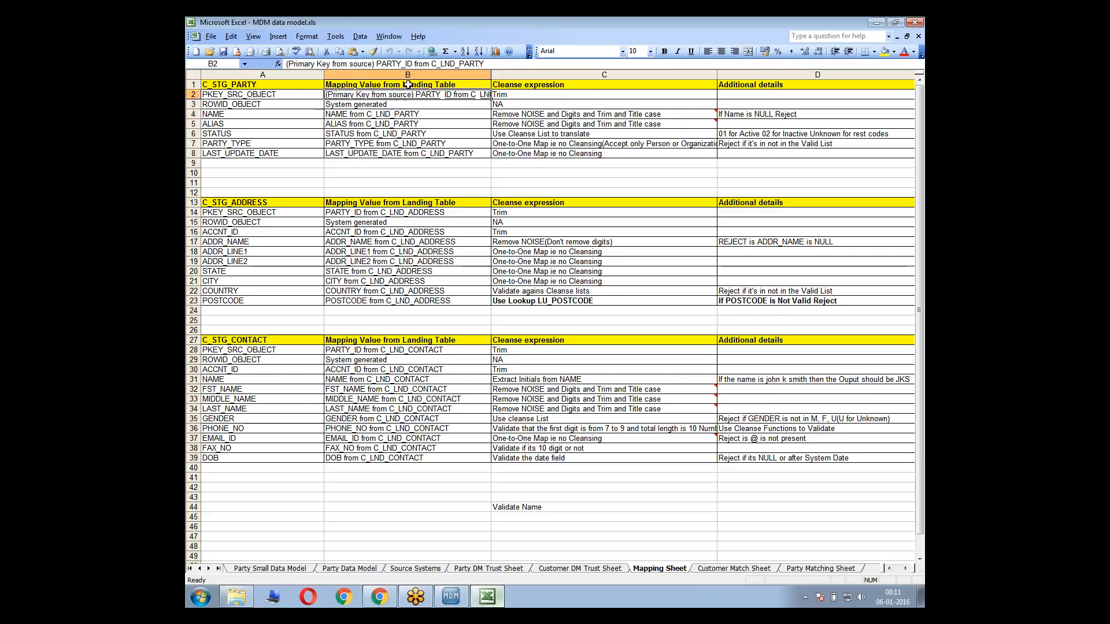
{"action": "key", "text": "alt+Tab"}
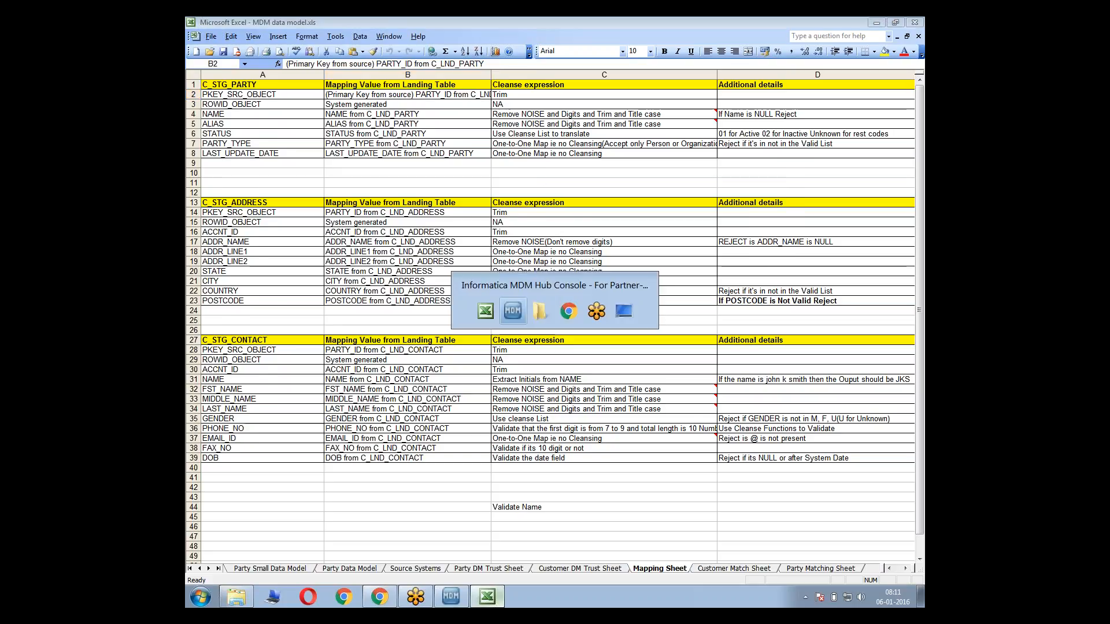
{"action": "left_click_drag", "start_coordinate": [584, 181], "coordinate": [747, 156]}
Check the cleanse expression of the PKEY_SRC_OBJECT row in the Excel Mapping Sheet and return to the Hub Console mapping diagram
{"action": "key", "text": "alt+Tab"}
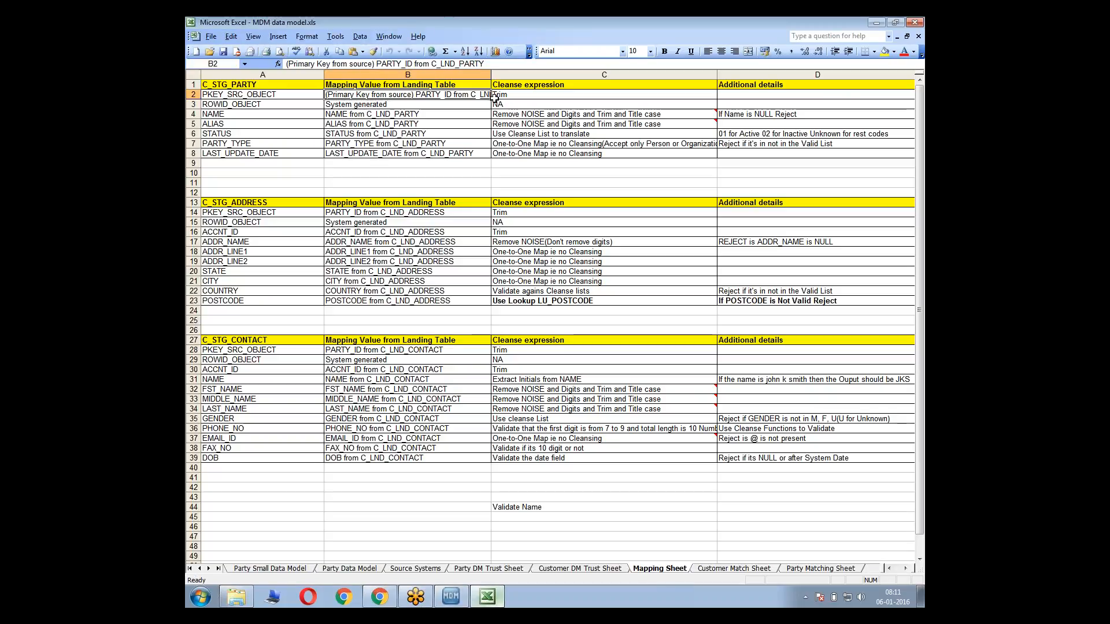
{"action": "left_click", "coordinate": [512, 94]}
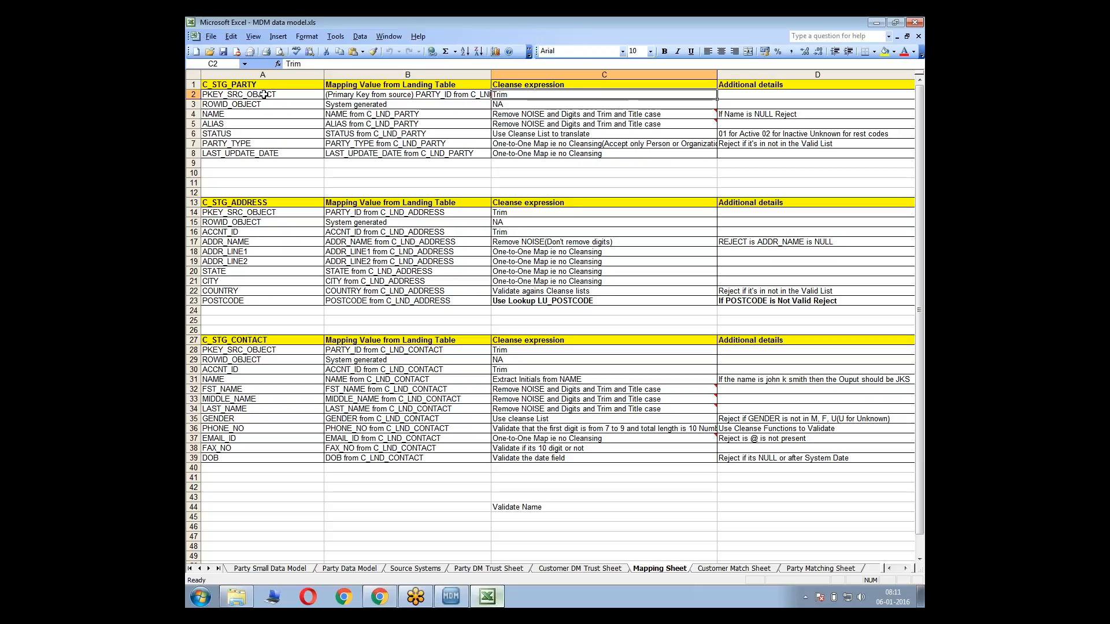
{"action": "left_click_drag", "start_coordinate": [263, 94], "coordinate": [531, 98]}
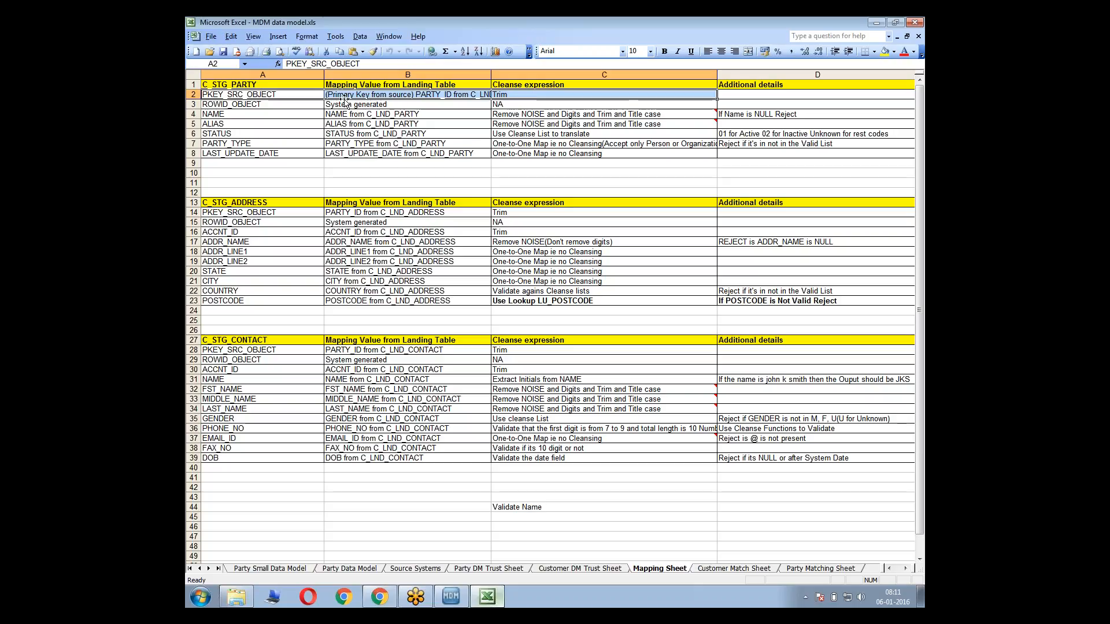
{"action": "key", "text": "alt+Tab"}
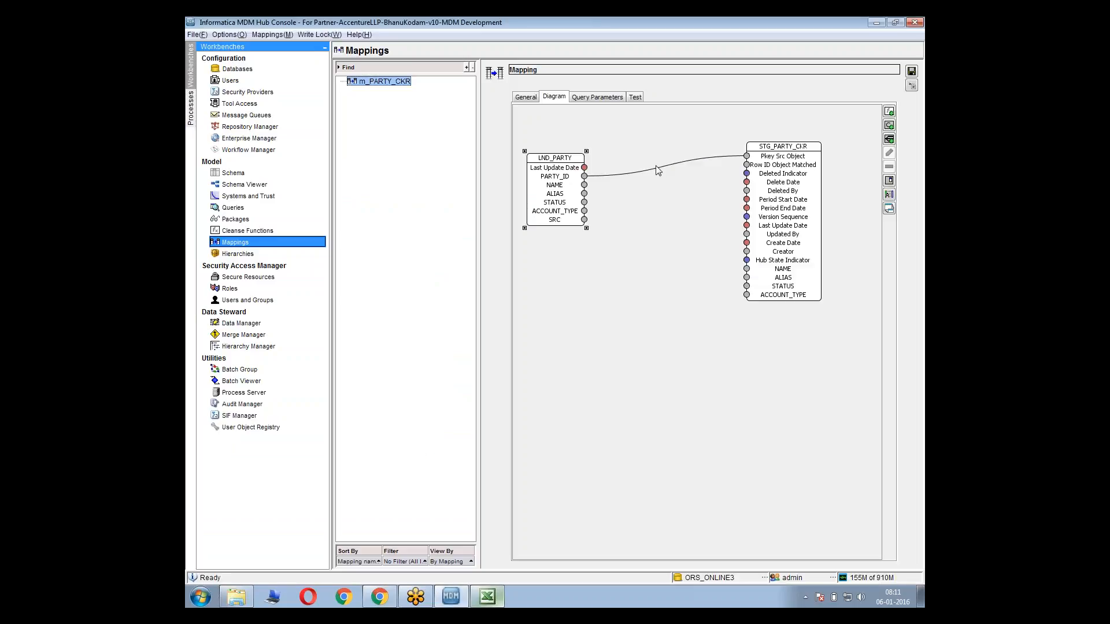
Delete the direct link from PARTY_ID to Pkey Src Object and add the Trim string function to the mapping diagram
{"action": "left_click", "coordinate": [658, 167]}
{"action": "key", "text": "Delete"}
{"action": "right_click", "coordinate": [631, 147]}
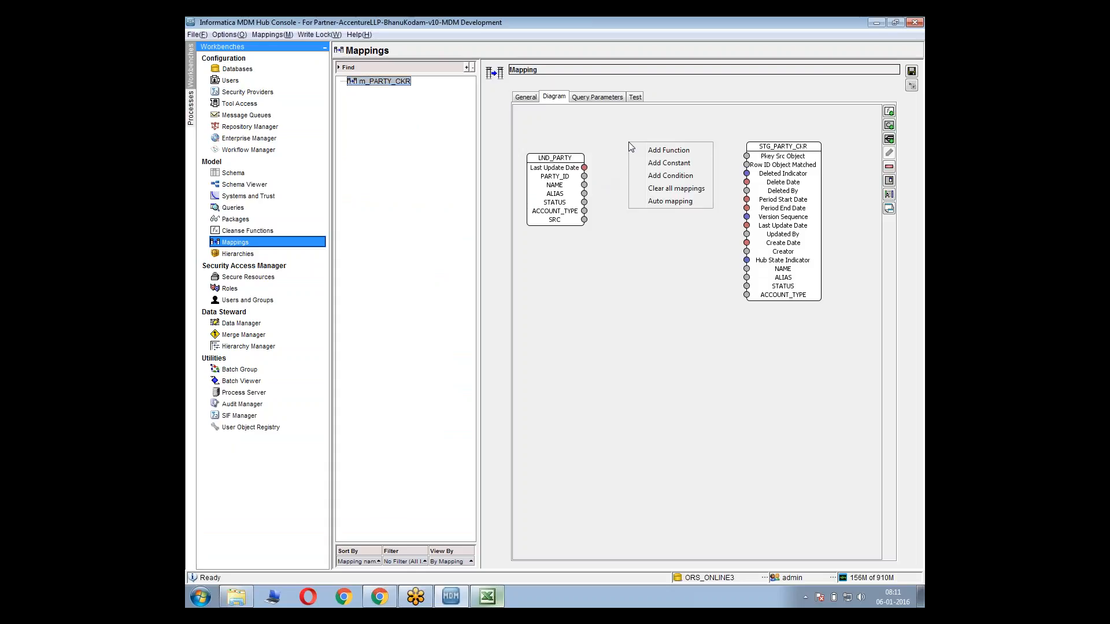
{"action": "left_click", "coordinate": [642, 150]}
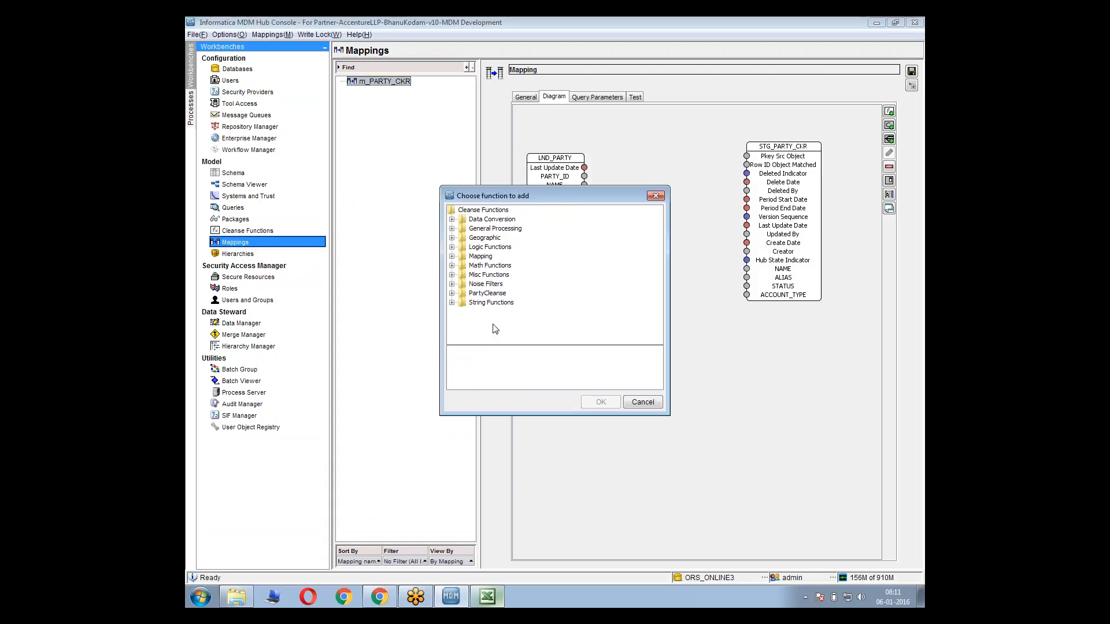
{"action": "left_click", "coordinate": [452, 303]}
{"action": "left_click", "coordinate": [488, 332]}
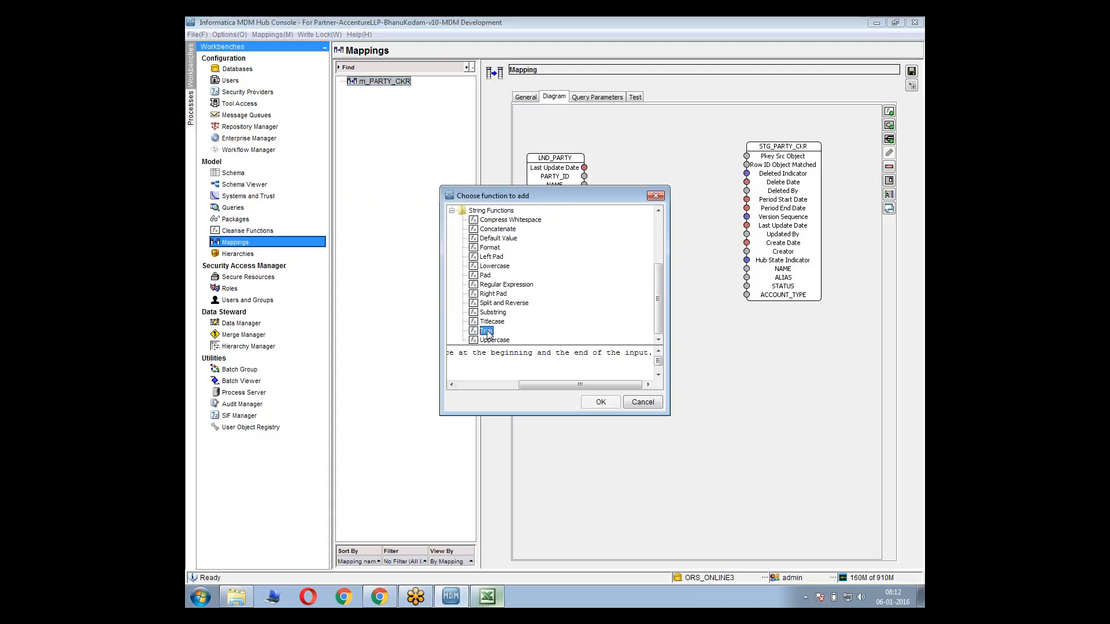
{"action": "left_click", "coordinate": [600, 403]}
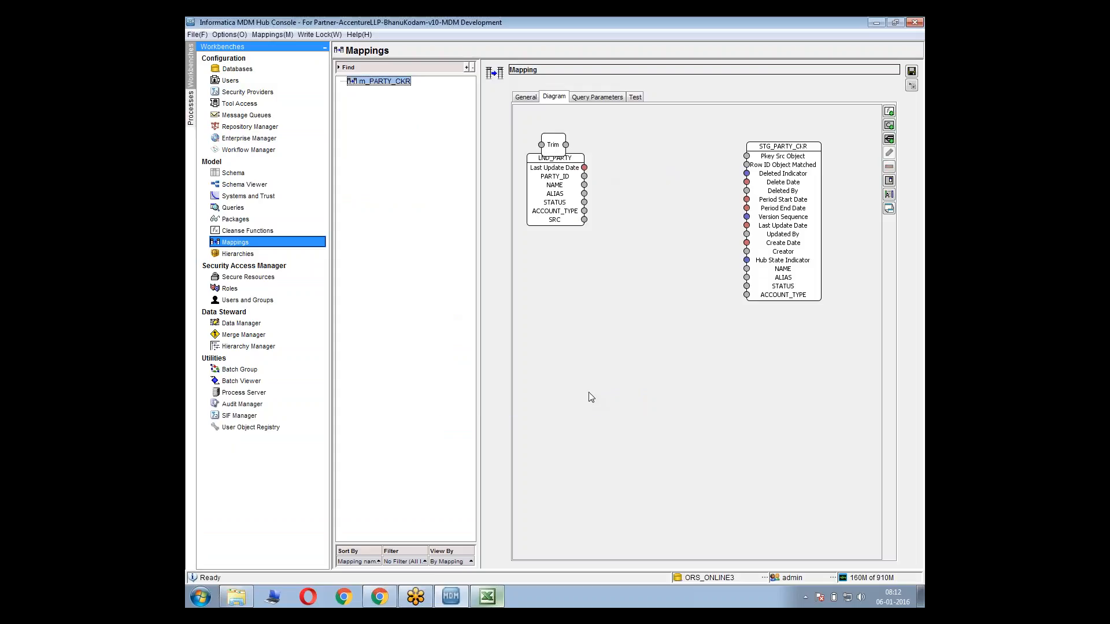
Link PARTY_ID of LND_PARTY through Trim to Pkey Src Object of STG_PARTY_CKR, aligning the Trim and LND_PARTY boxes with the link
{"action": "left_click_drag", "start_coordinate": [565, 150], "coordinate": [643, 147]}
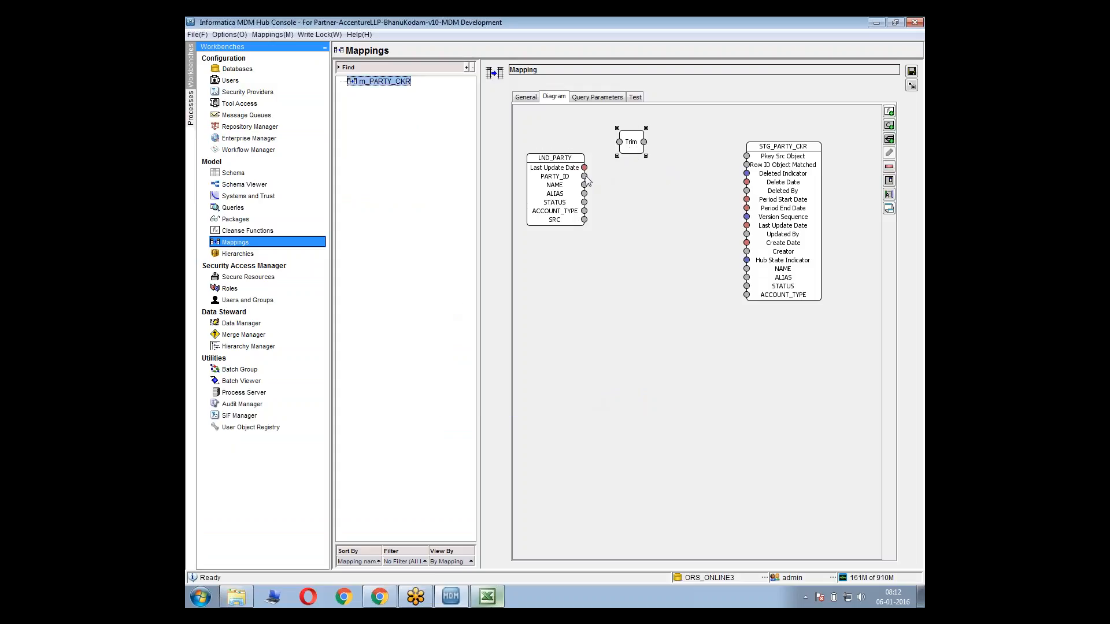
{"action": "left_click_drag", "start_coordinate": [584, 176], "coordinate": [748, 157]}
{"action": "left_click_drag", "start_coordinate": [634, 142], "coordinate": [657, 165]}
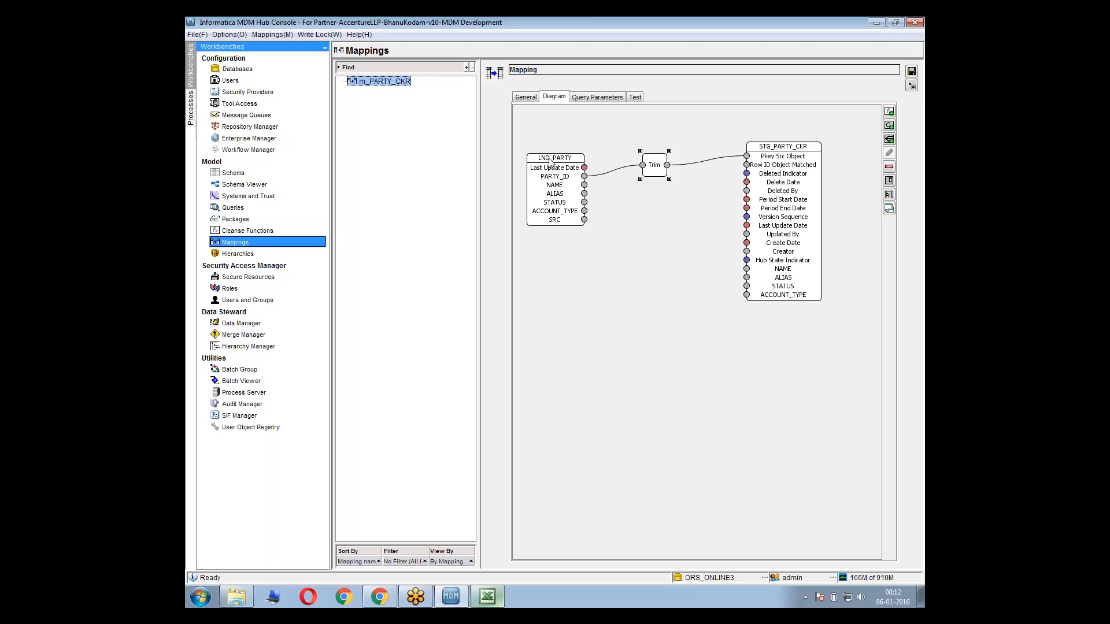
{"action": "left_click_drag", "start_coordinate": [549, 158], "coordinate": [548, 142]}
Review the PKEY_SRC_OBJECT and ROWID_OBJECT rows of C_STG_PARTY in the Excel Mapping Sheet and compare them with STG_PARTY_CKR in the Hub Console
{"action": "key", "text": "alt+Tab"}
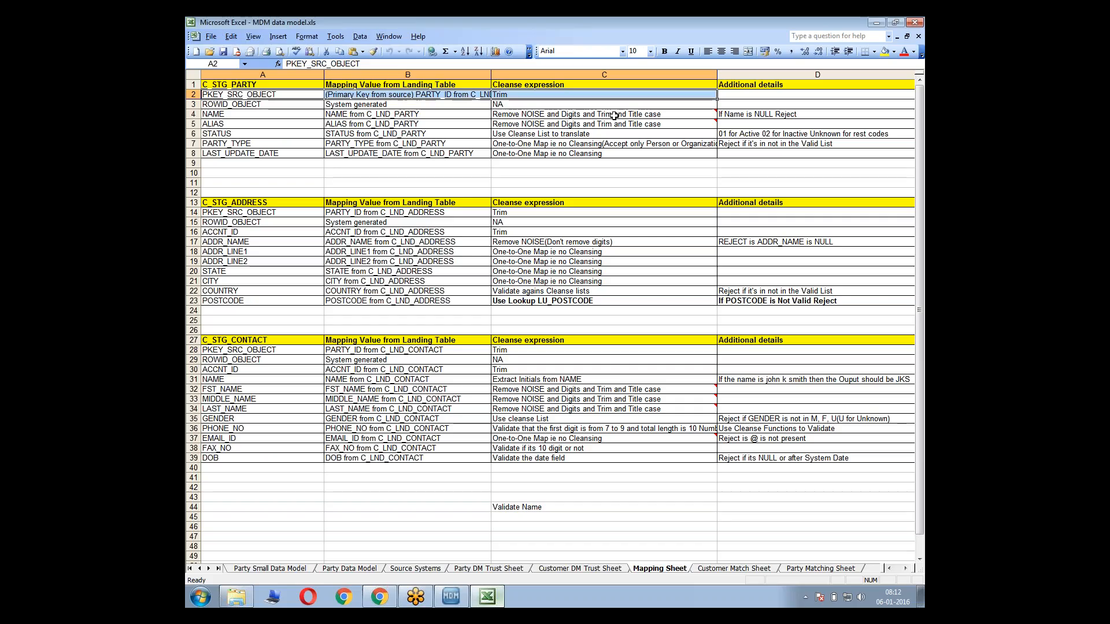
{"action": "mouse_move", "coordinate": [518, 117]}
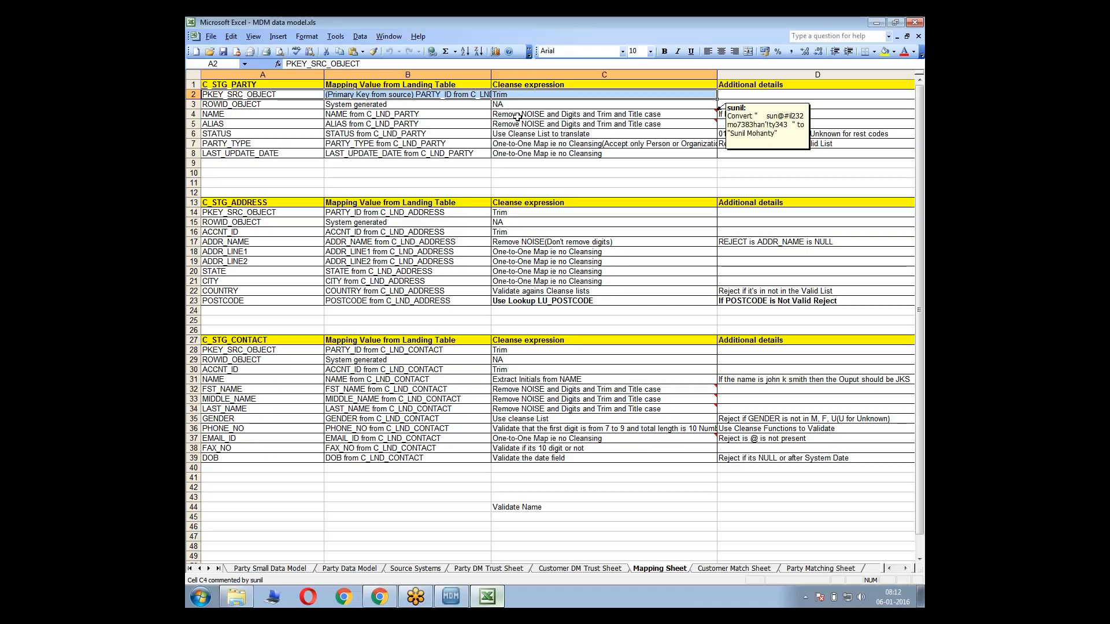
{"action": "left_click", "coordinate": [477, 94]}
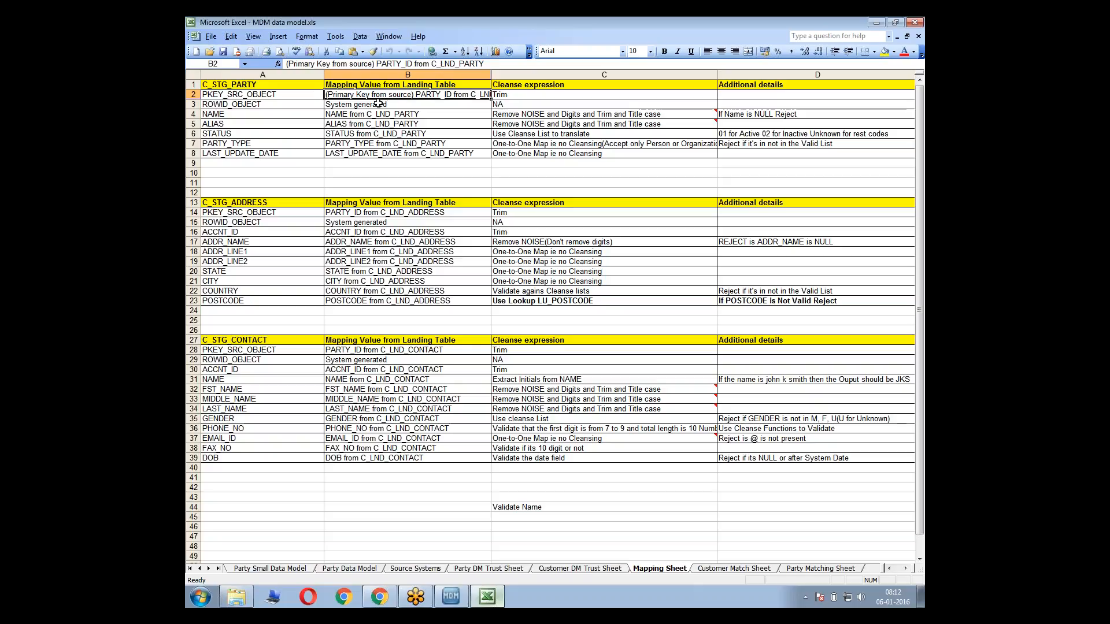
{"action": "left_click", "coordinate": [256, 97]}
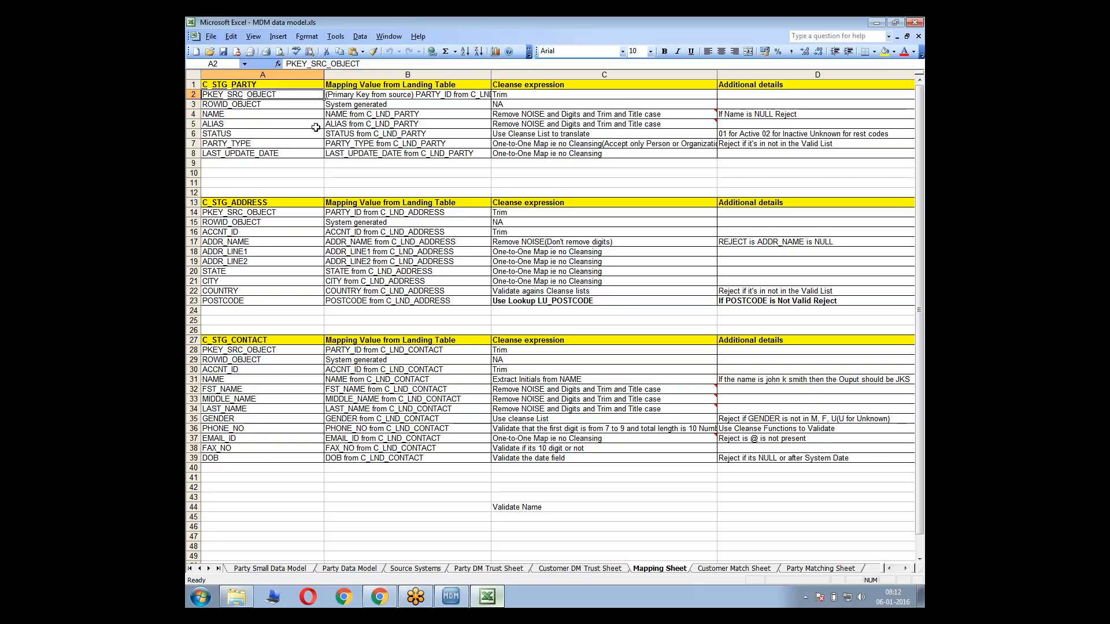
{"action": "double_click", "coordinate": [232, 113]}
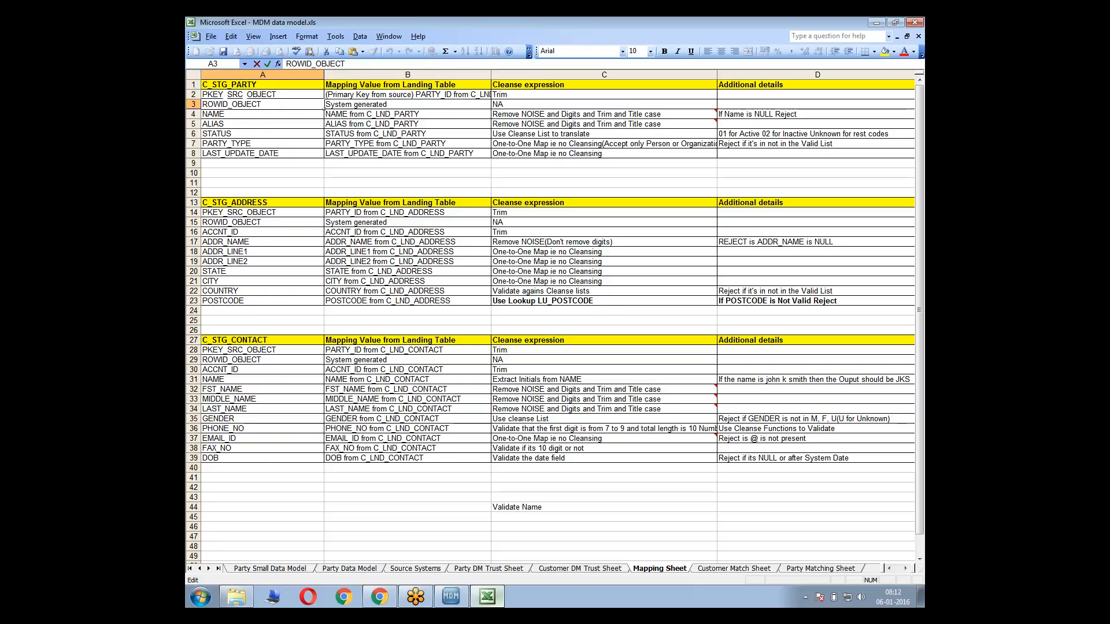
{"action": "left_click", "coordinate": [254, 105]}
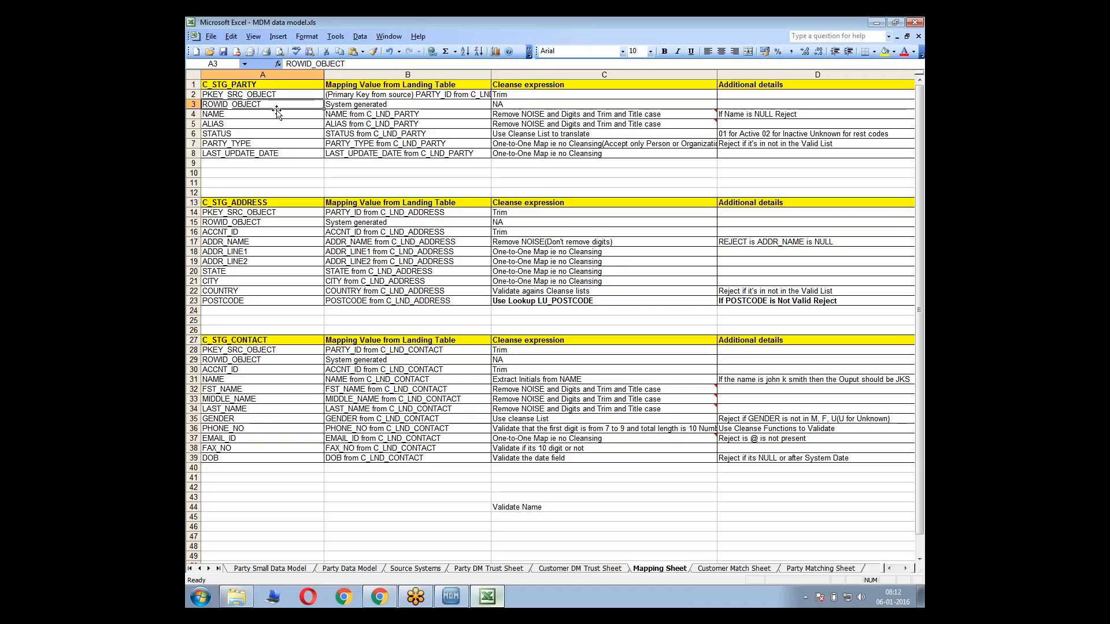
{"action": "key", "text": "alt+Tab"}
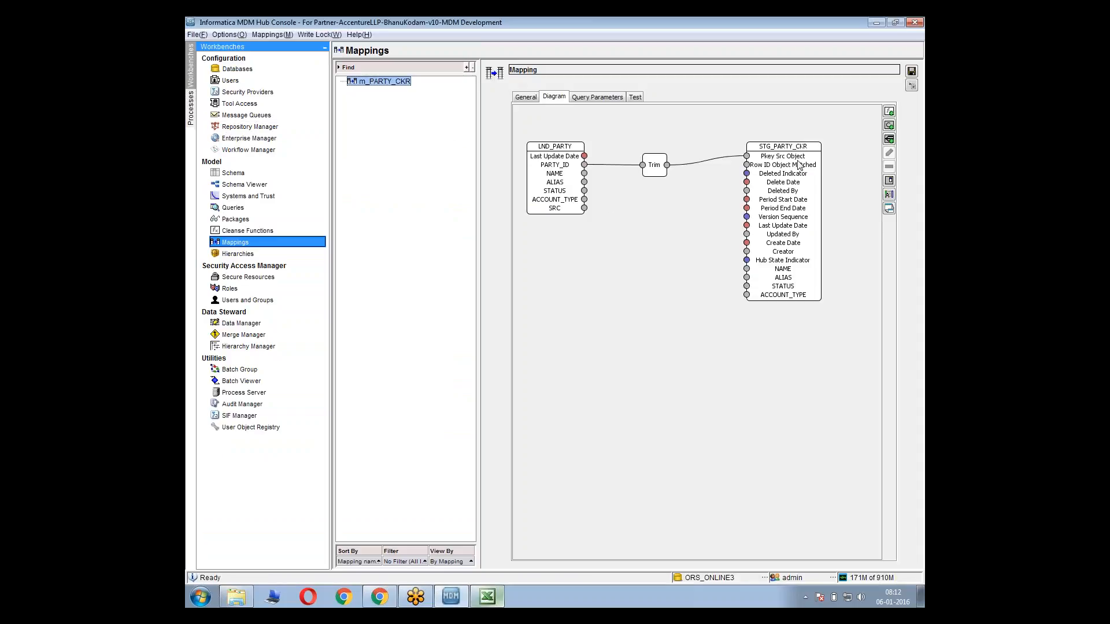
In the Excel Mapping Sheet, change the C_STG_PARTY ROWID_OBJECT mapping value in B3 to "System generated(To be used in Load By ROWID Object)"
{"action": "key", "text": "alt+Tab"}
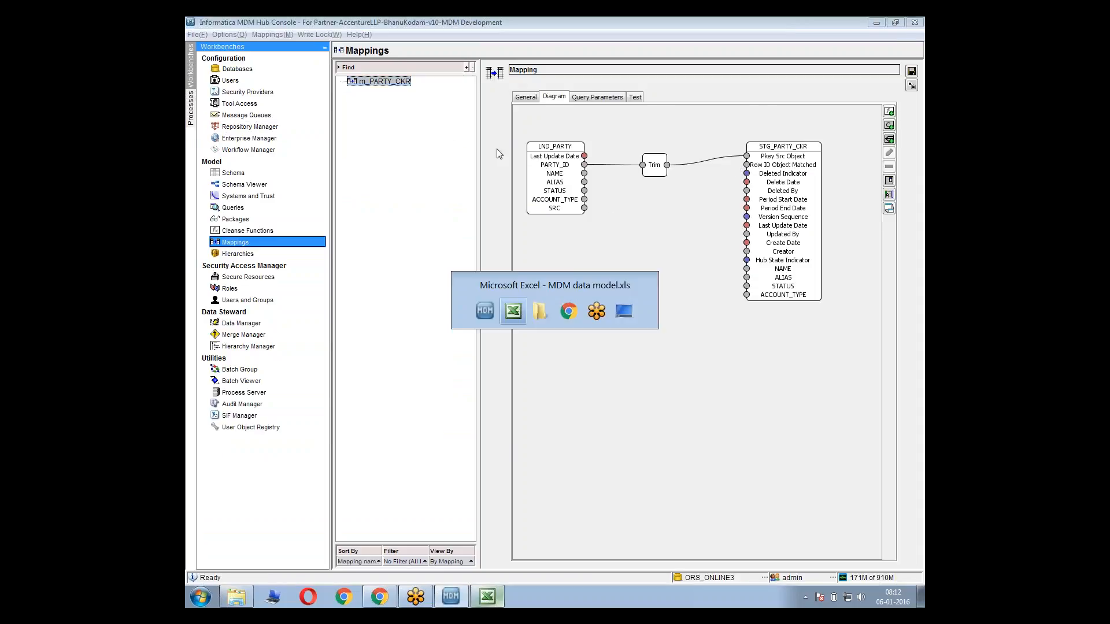
{"action": "left_click", "coordinate": [441, 104]}
{"action": "double_click", "coordinate": [442, 104]}
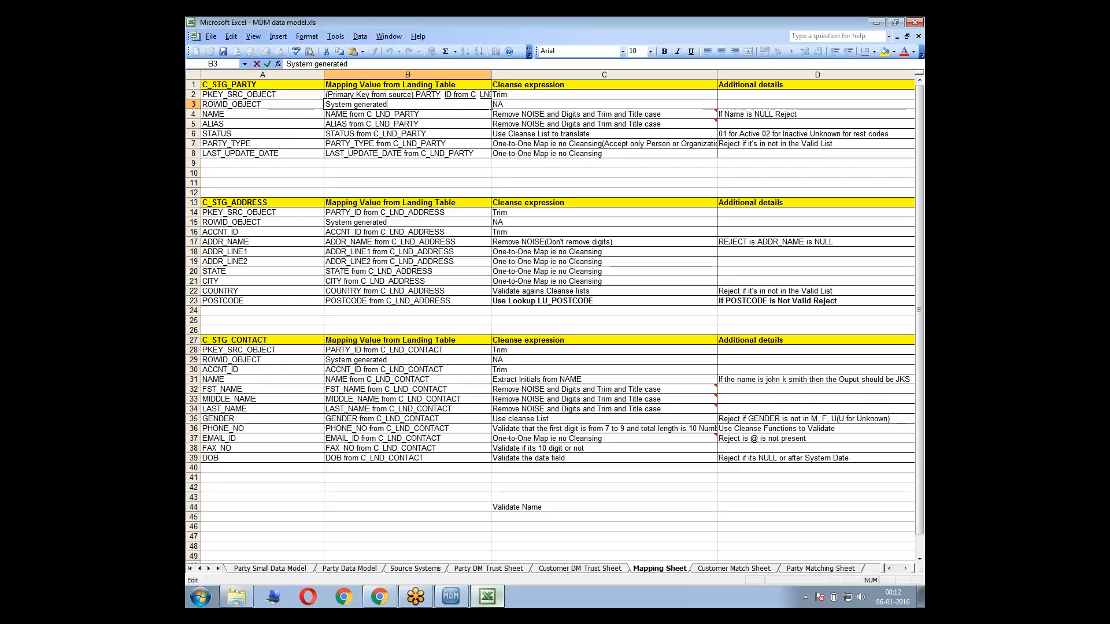
{"action": "type", "text": "("}
{"action": "key", "text": "shift+Return"}
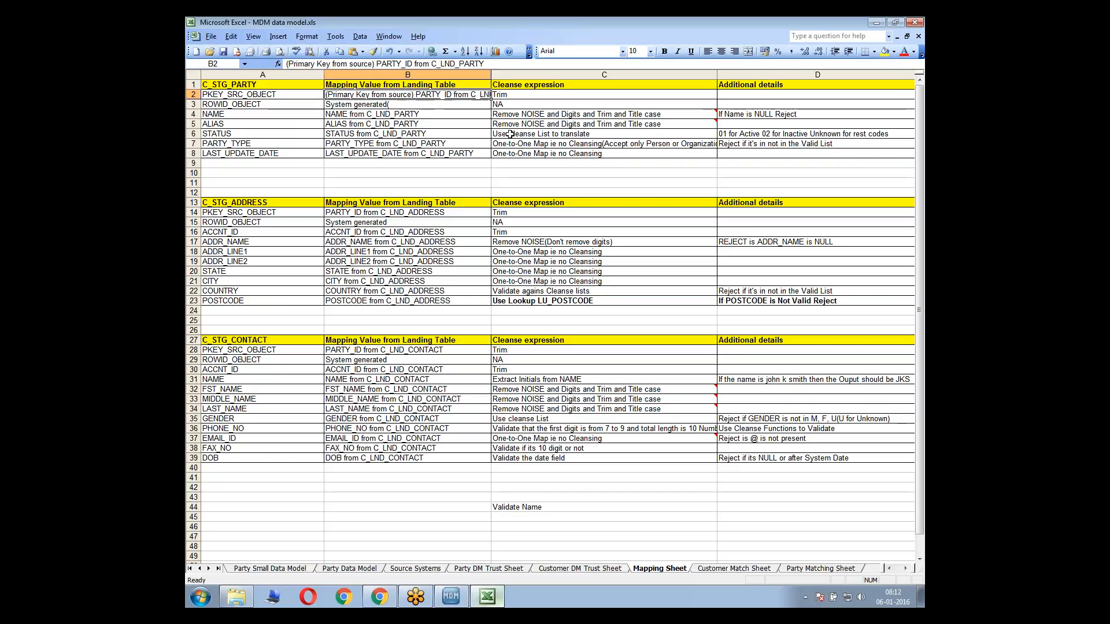
{"action": "type", "text": "Tobe"}
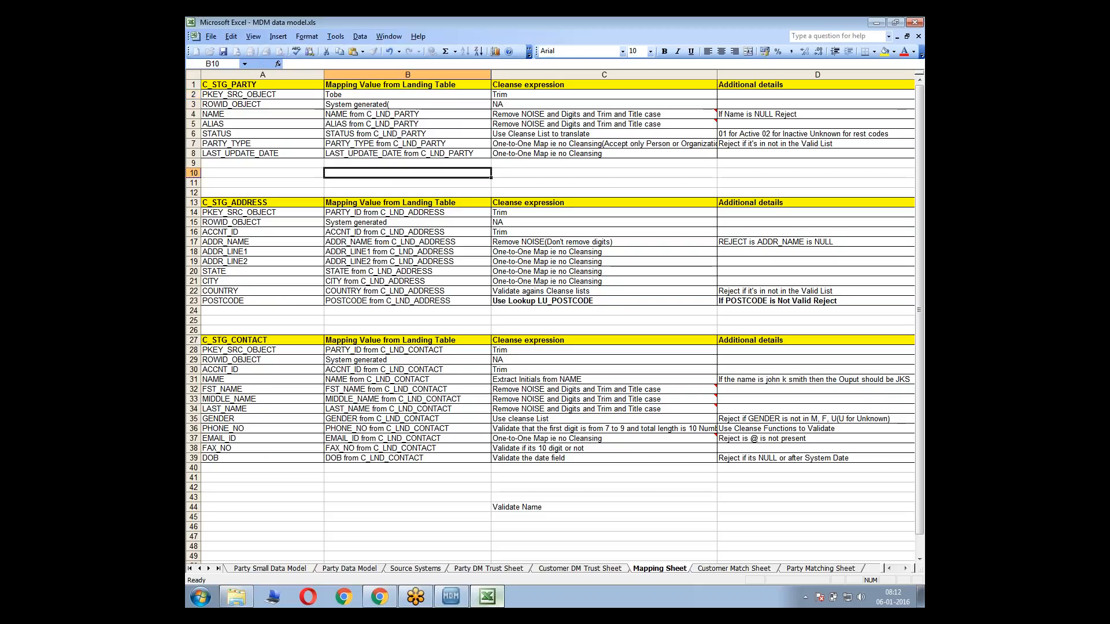
{"action": "key", "text": "Escape"}
{"action": "double_click", "coordinate": [488, 106]}
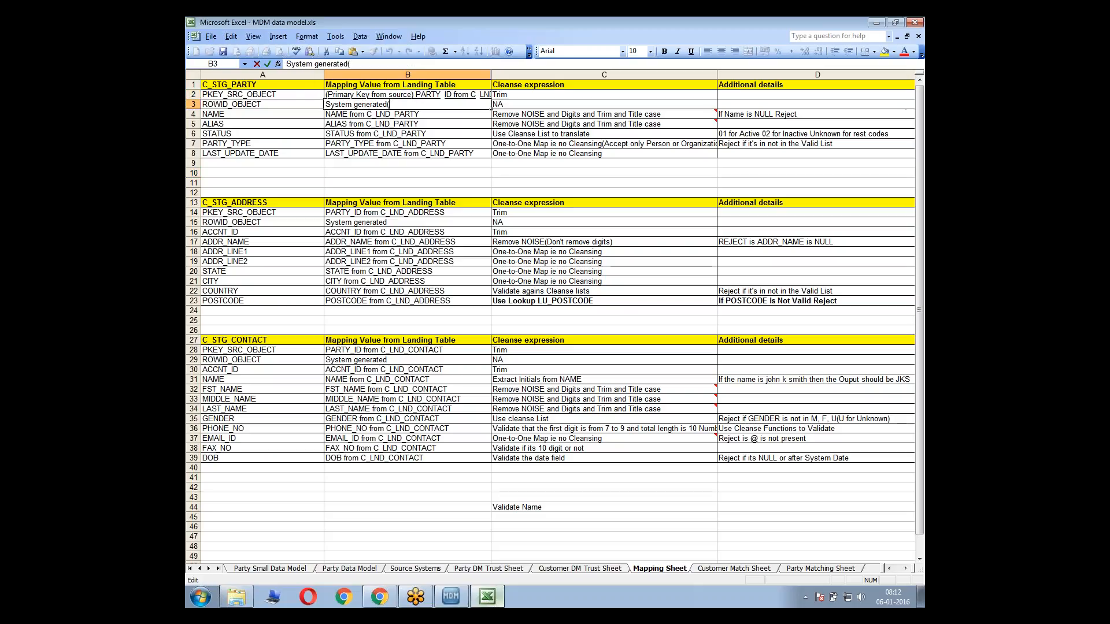
{"action": "type", "text": "To be used in Load"}
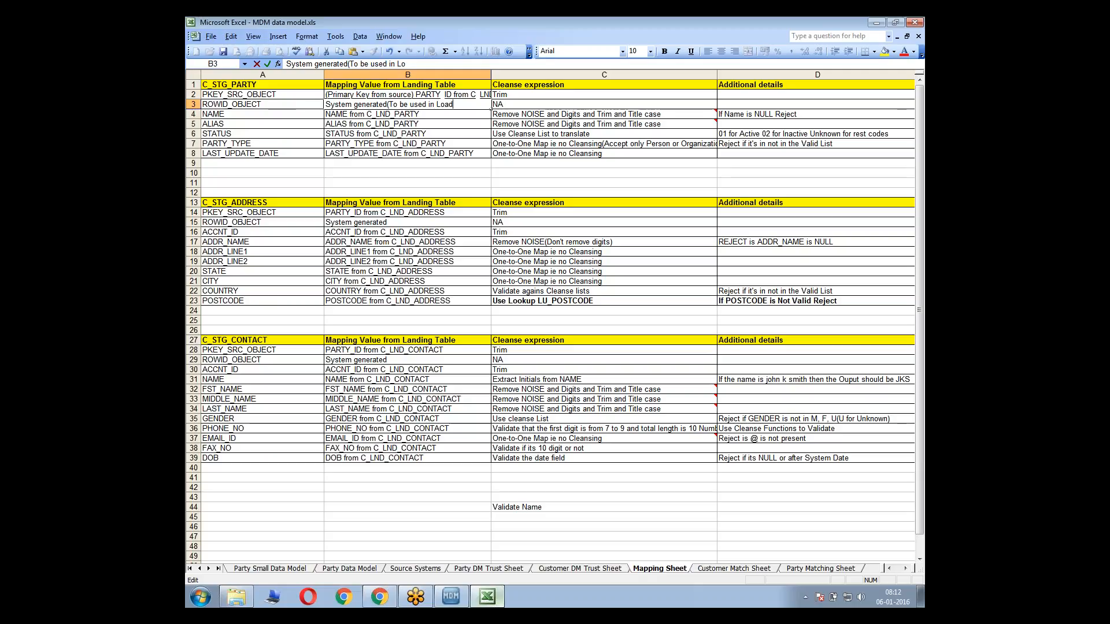
{"action": "type", "text": " By ROWID Object"}
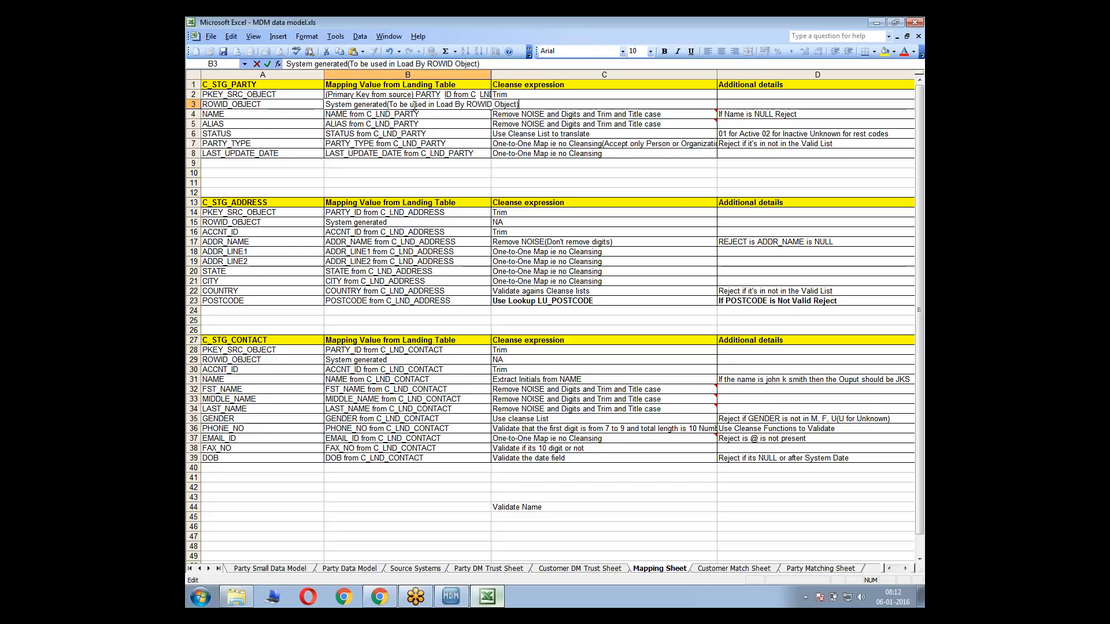
{"action": "left_click", "coordinate": [360, 143]}
Examine the note in B3 and compare the C_STG_PARTY column name in A3 with the STG_PARTY_CKR columns in the Hub Console diagram
{"action": "left_click", "coordinate": [392, 106]}
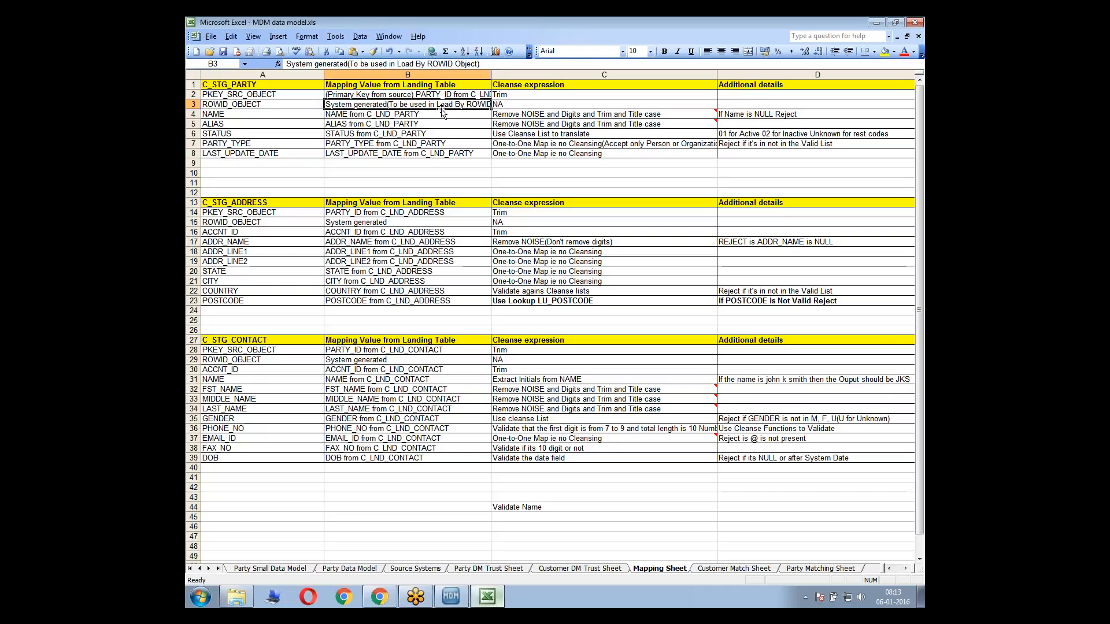
{"action": "left_click", "coordinate": [350, 65]}
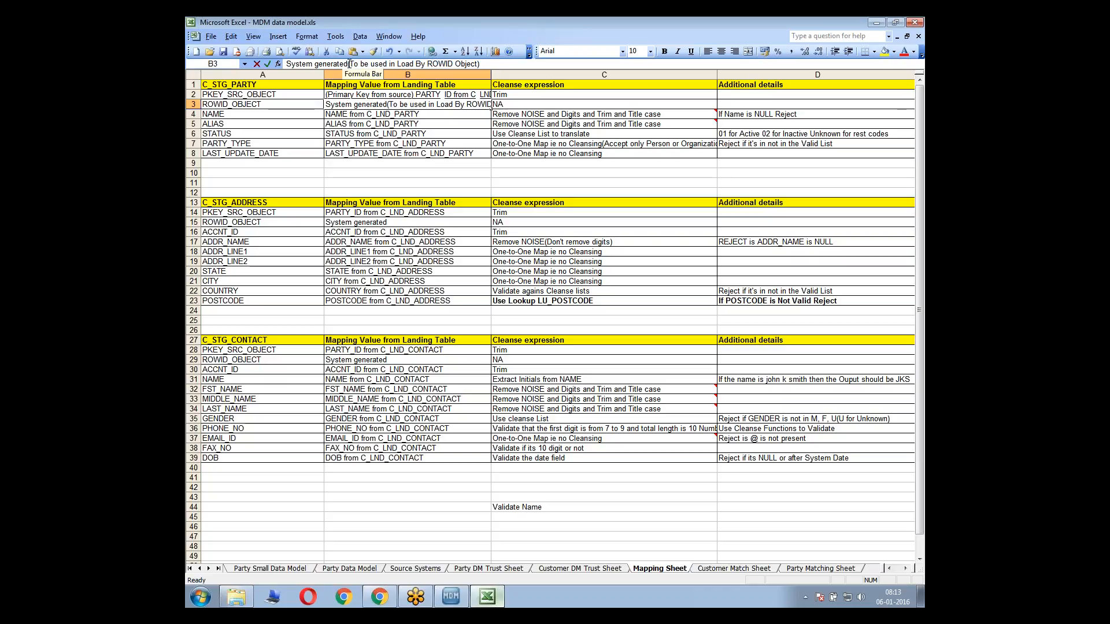
{"action": "left_click_drag", "start_coordinate": [392, 63], "coordinate": [487, 64]}
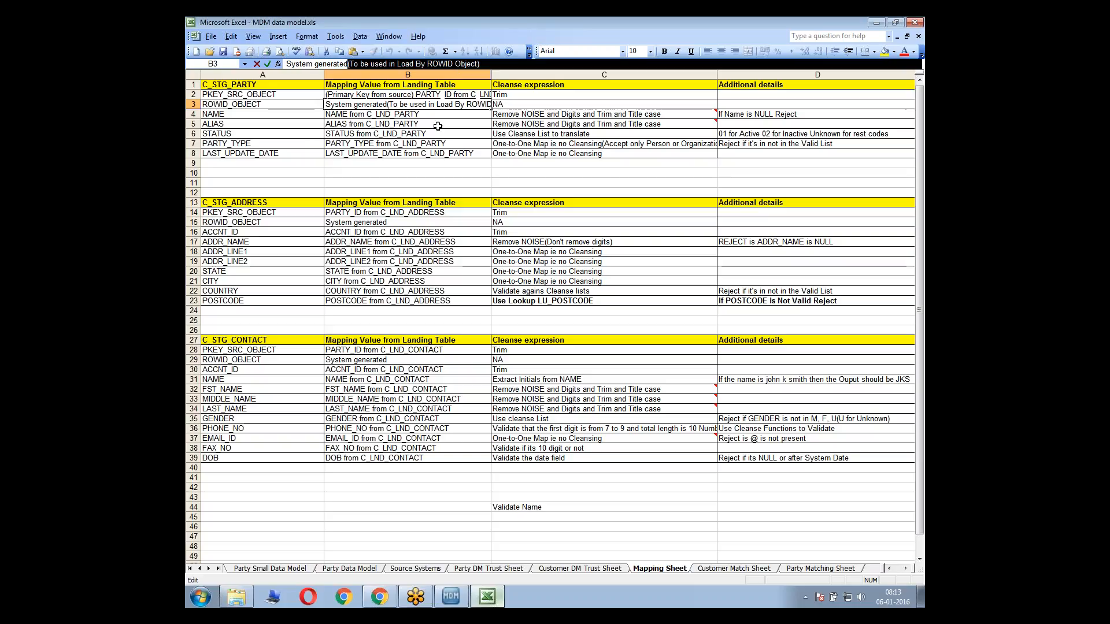
{"action": "double_click", "coordinate": [416, 108]}
{"action": "left_click", "coordinate": [416, 123]}
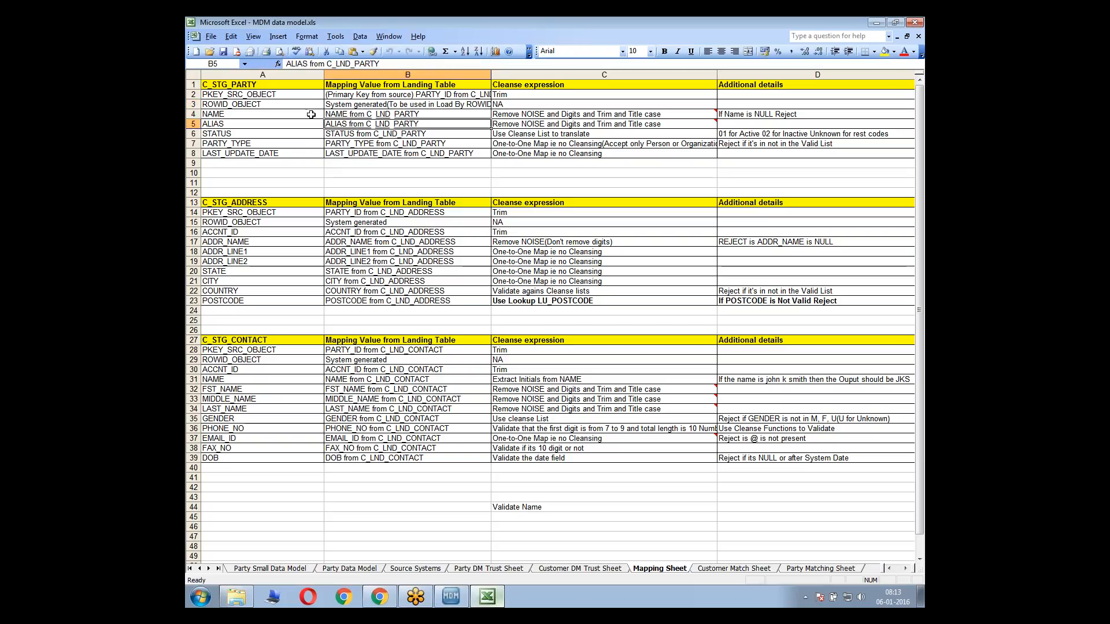
{"action": "left_click", "coordinate": [219, 115]}
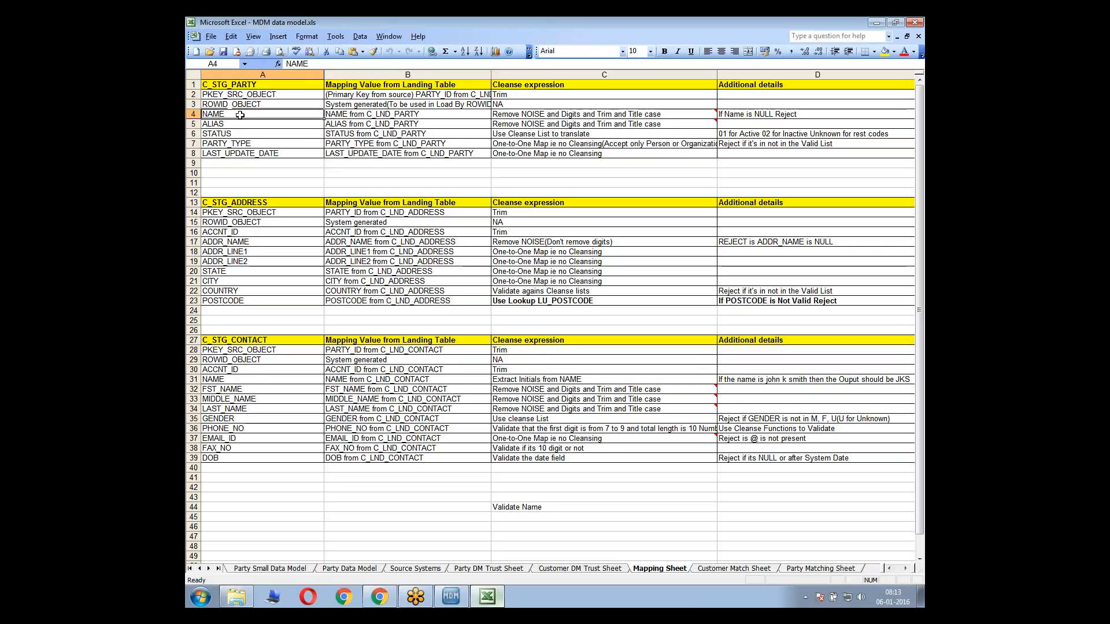
{"action": "left_click", "coordinate": [219, 105]}
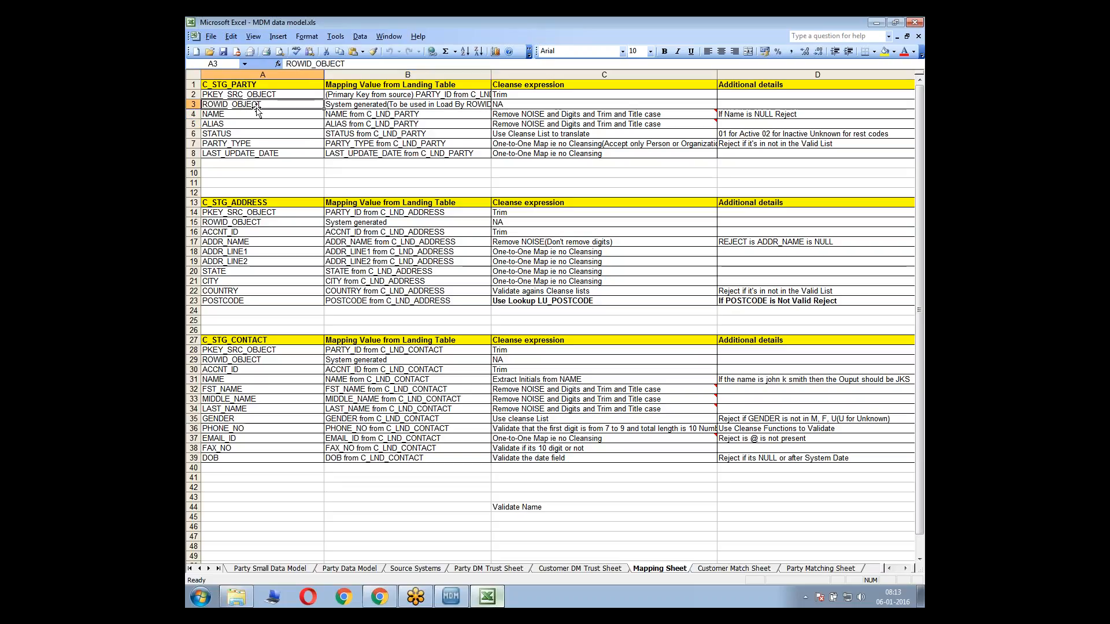
{"action": "key", "text": "alt+Tab"}
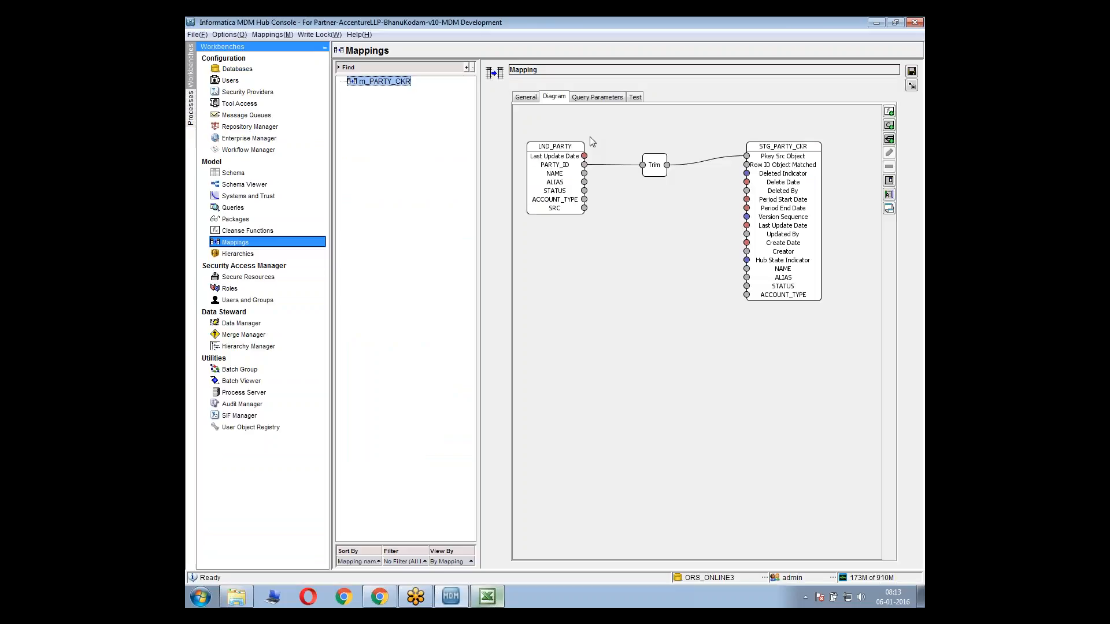
Back in the Excel Mapping Sheet, rename the C_STG_PARTY column entry in A3 to ROWID_OBJECT_MATCHED
{"action": "key", "text": "alt+Tab"}
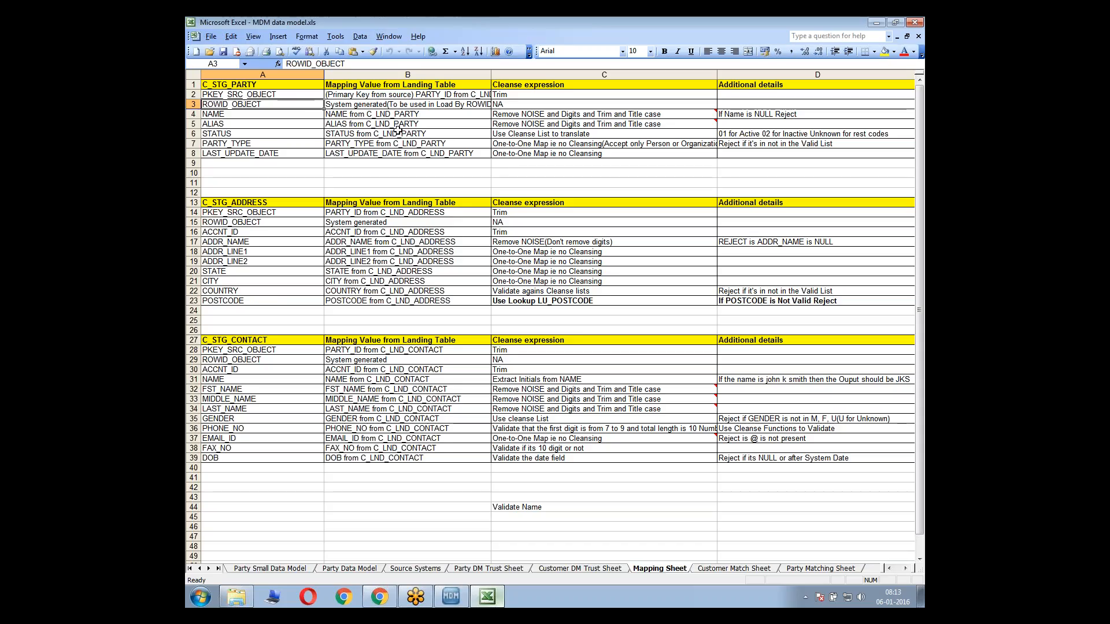
{"action": "double_click", "coordinate": [303, 104]}
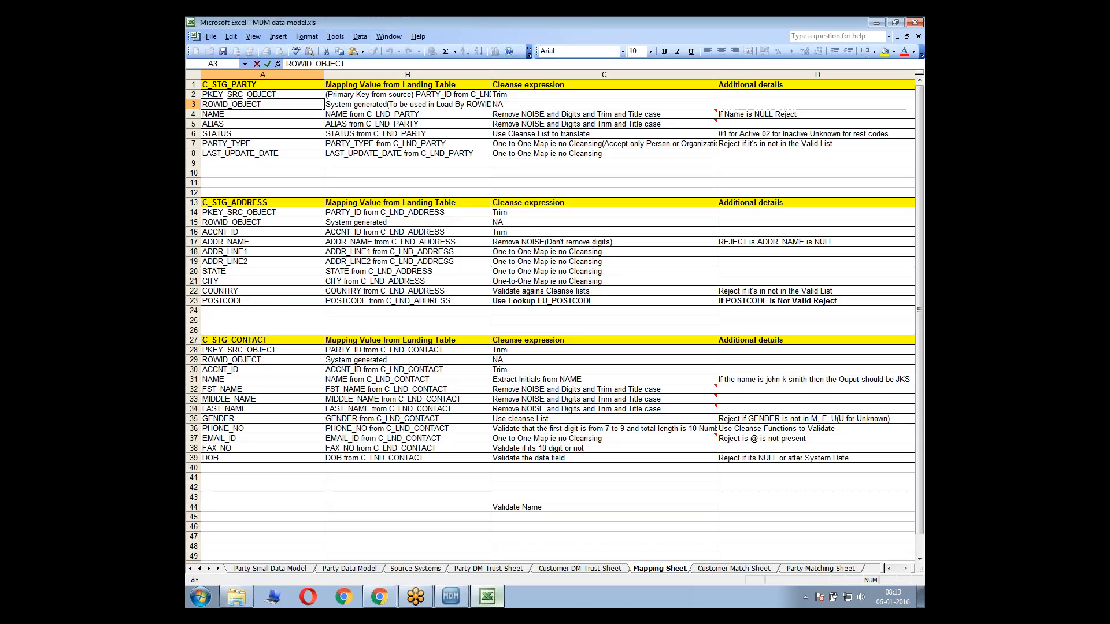
{"action": "type", "text": "_"}
{"action": "type", "text": "MATCHED"}
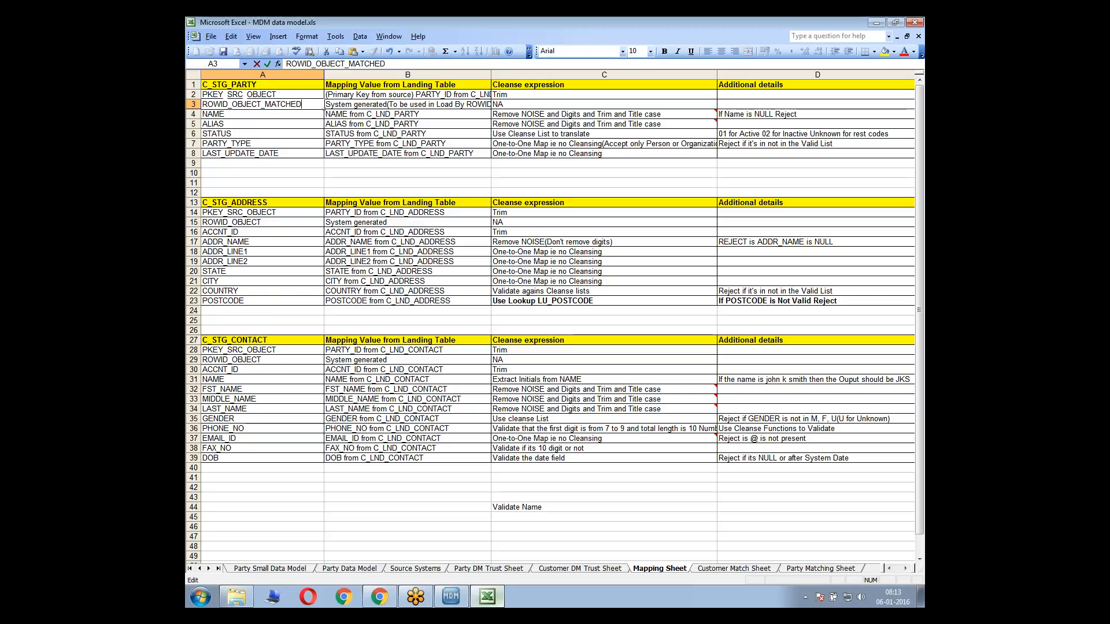
{"action": "key", "text": "Return"}
Copy ROWID_OBJECT_MATCHED from A3 over the ROWID_OBJECT entries of C_STG_ADDRESS in A15 and C_STG_CONTACT in A29
{"action": "left_click", "coordinate": [285, 104]}
{"action": "key", "text": "ctrl+c"}
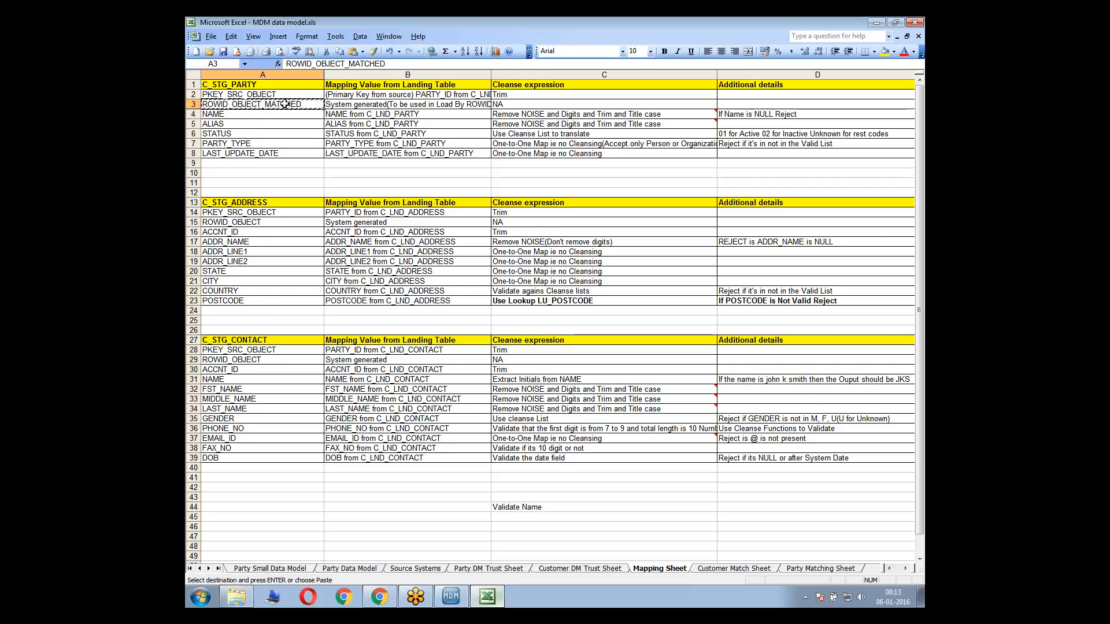
{"action": "left_click", "coordinate": [264, 222]}
{"action": "key", "text": "ctrl+v"}
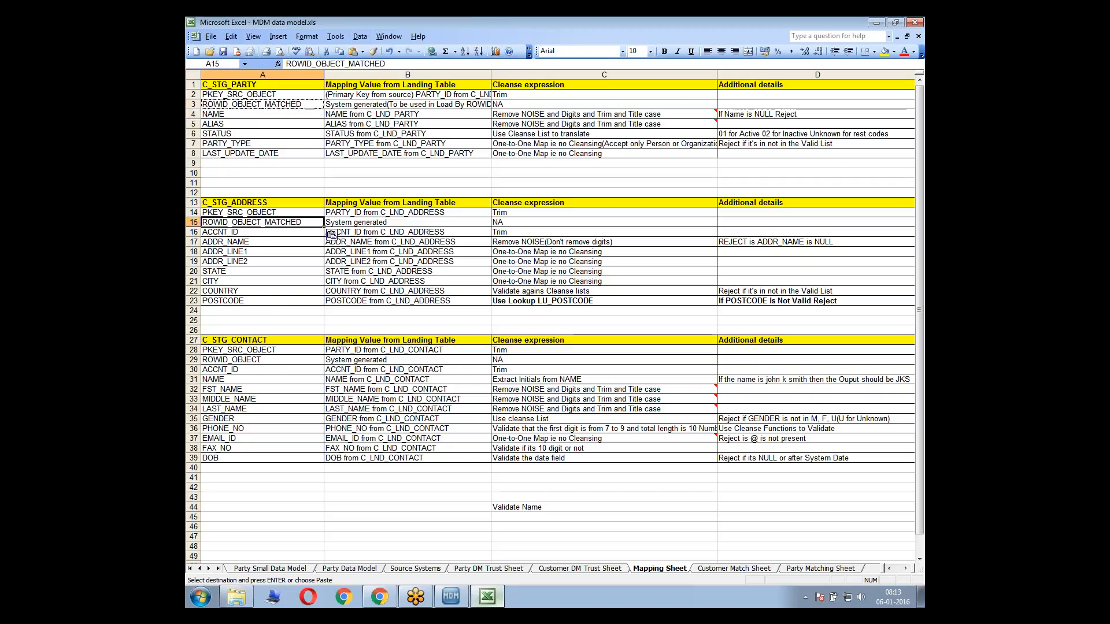
{"action": "left_click", "coordinate": [256, 362]}
{"action": "key", "text": "ctrl+v"}
{"action": "left_click", "coordinate": [283, 271]}
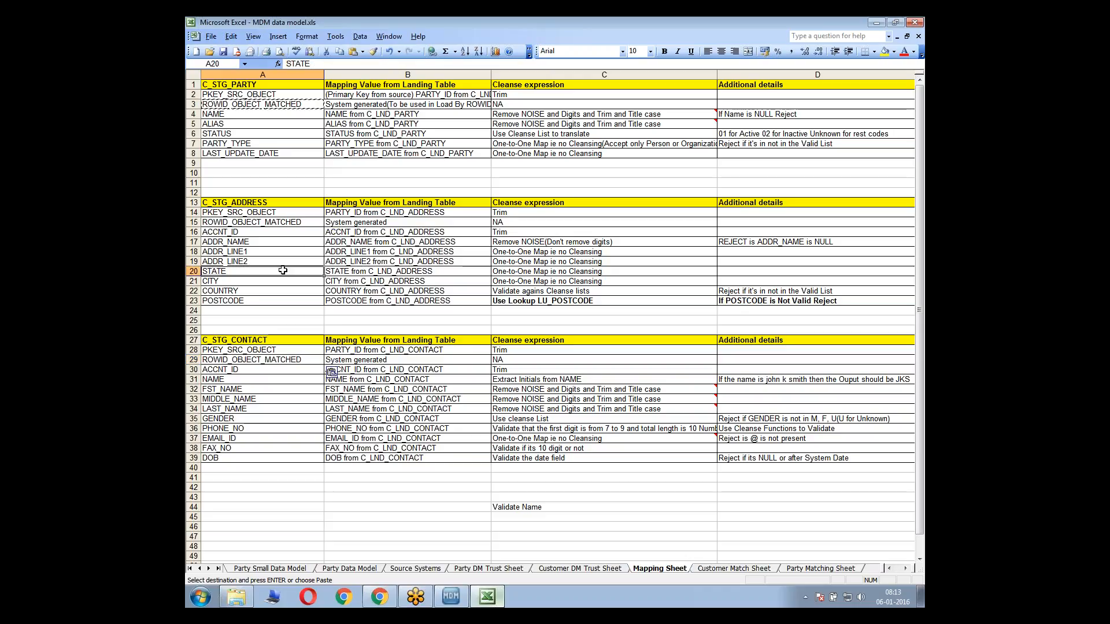
{"action": "key", "text": "Escape"}
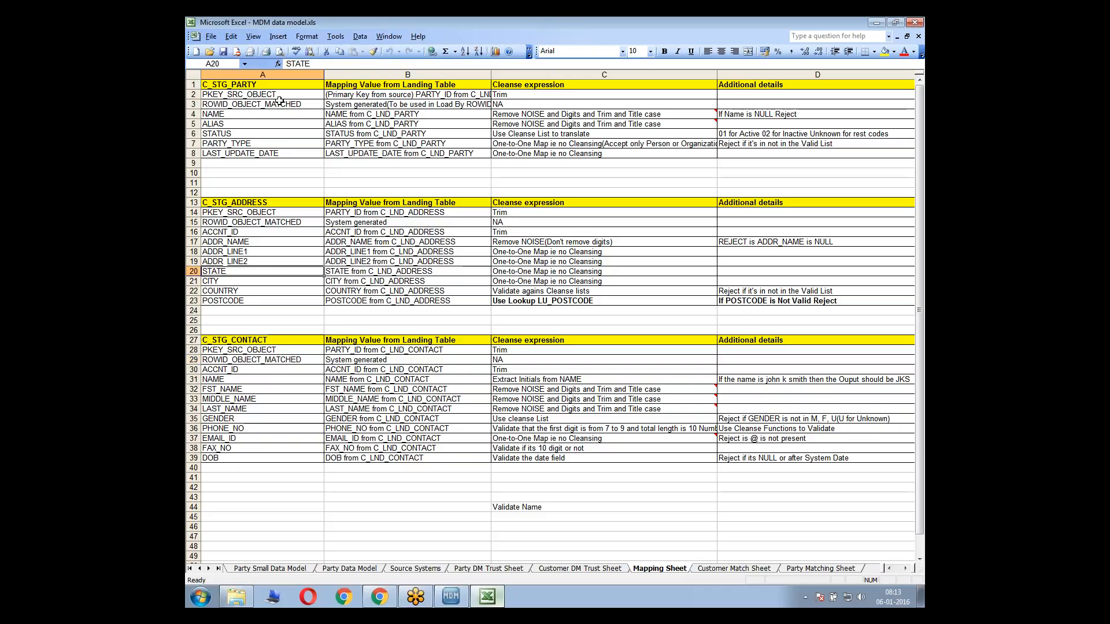
{"action": "left_click", "coordinate": [242, 114]}
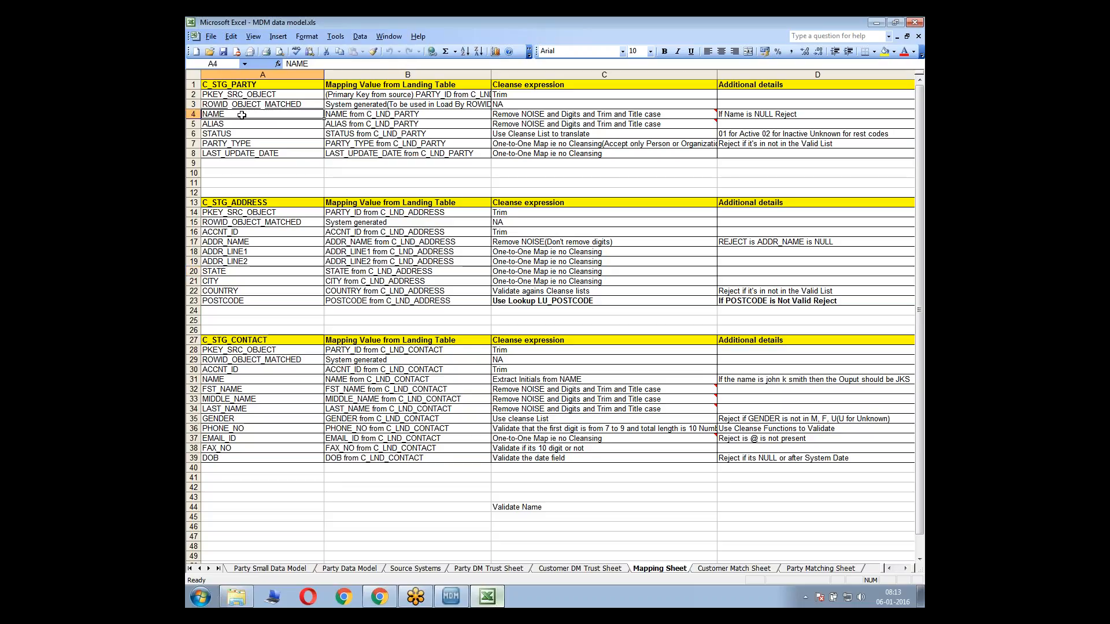
Switch to the Hub Console and try to connect ALIAS of LND_PARTY directly to NAME of STG_PARTY_CKR
{"action": "left_click", "coordinate": [354, 115]}
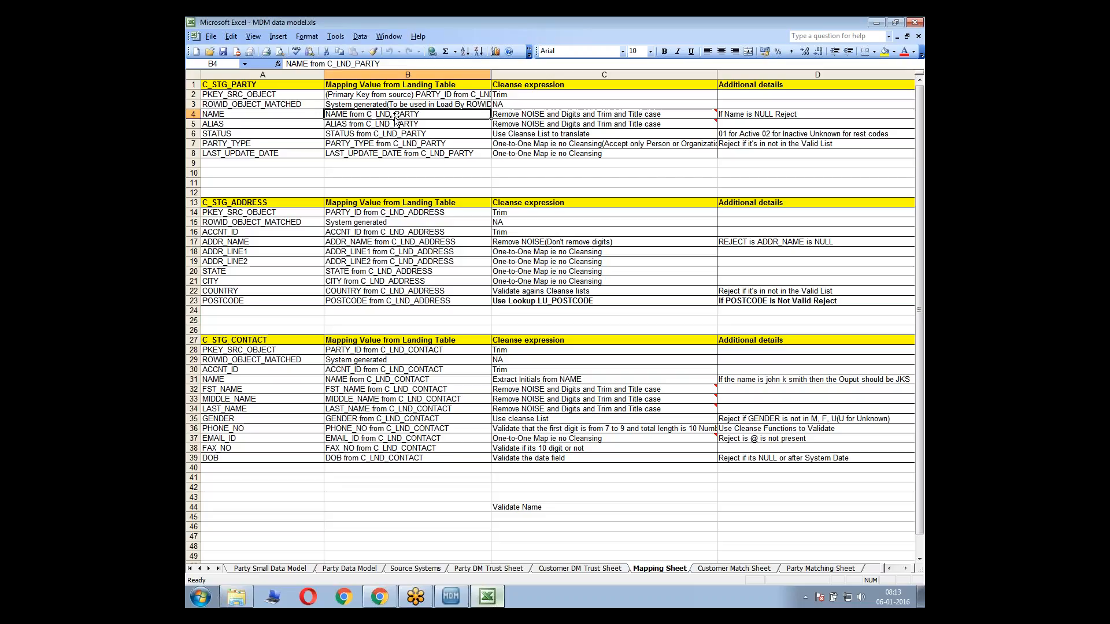
{"action": "key", "text": "alt+Tab"}
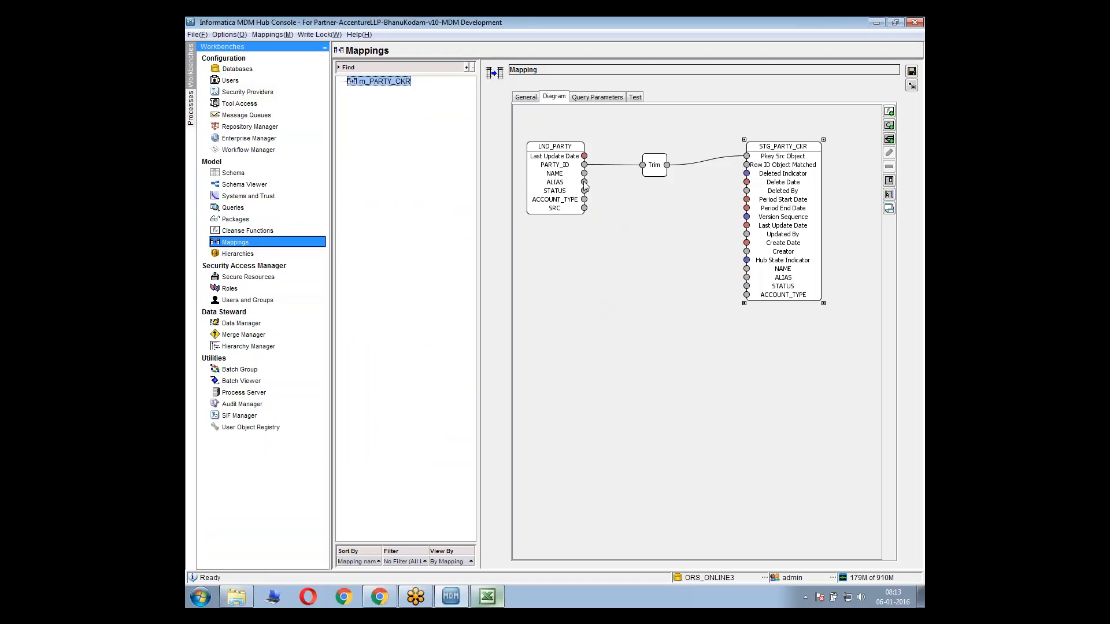
{"action": "left_click_drag", "start_coordinate": [584, 182], "coordinate": [746, 269]}
{"action": "key", "text": "alt+Tab"}
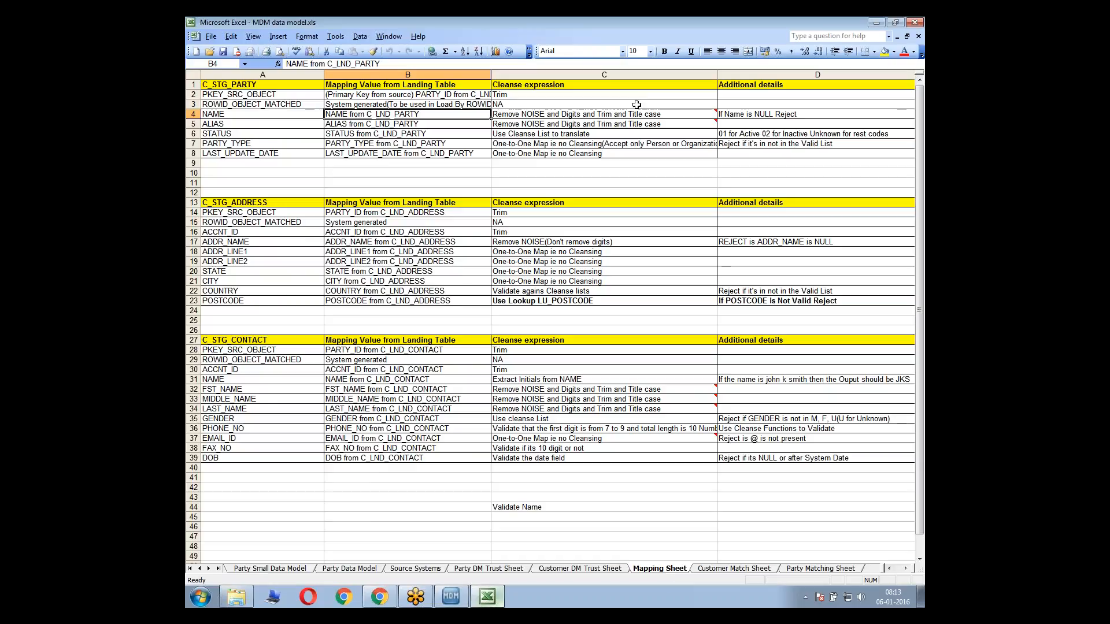
In the Excel Mapping Sheet, examine the C_STG_PARTY NAME cleanse rule in C4, its comment, and the rejection condition in D4
{"action": "left_click", "coordinate": [512, 115]}
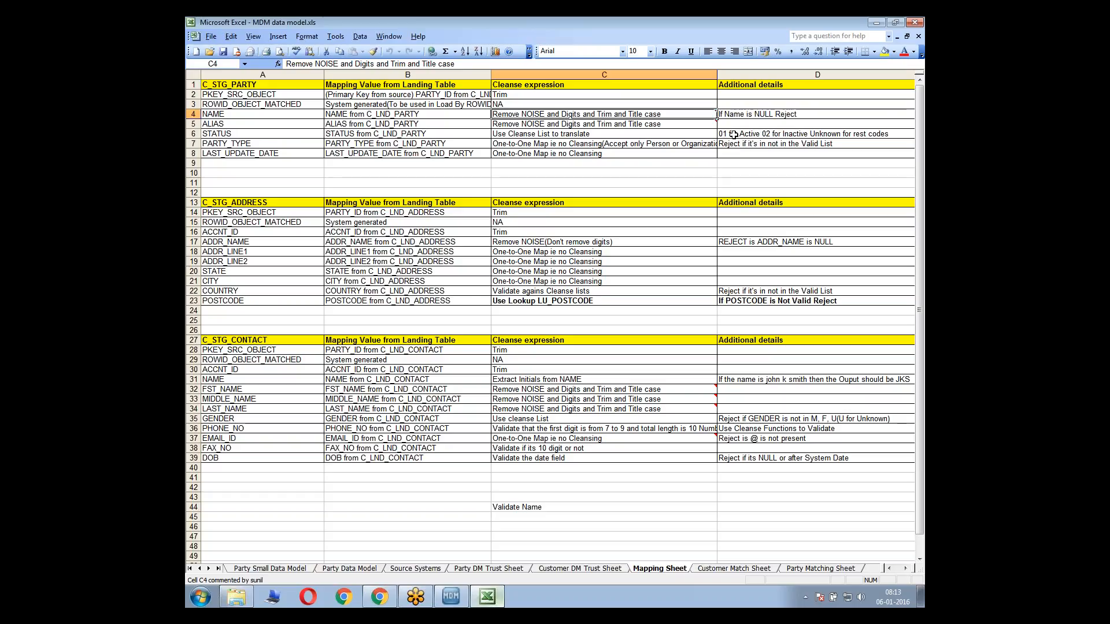
{"action": "left_click", "coordinate": [742, 114]}
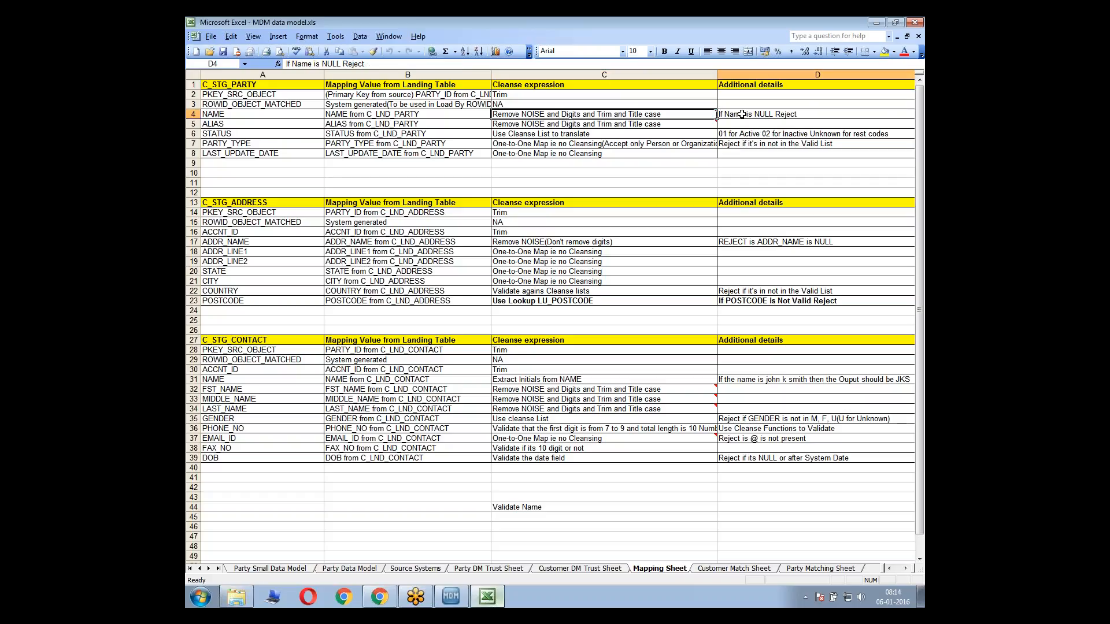
{"action": "left_click", "coordinate": [669, 114]}
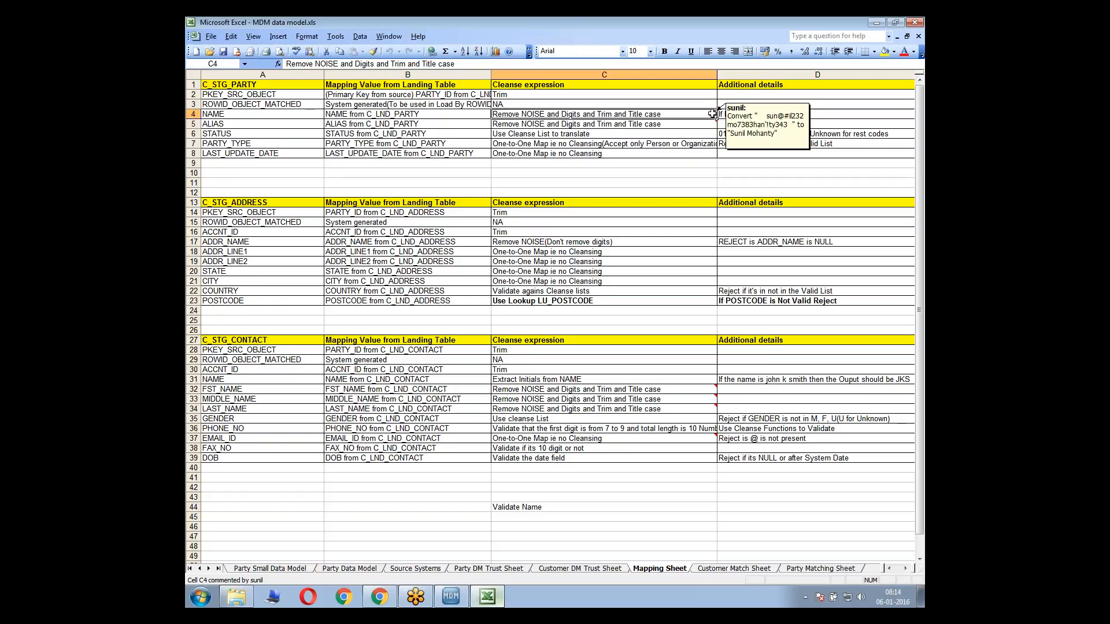
{"action": "key", "text": "alt+Tab"}
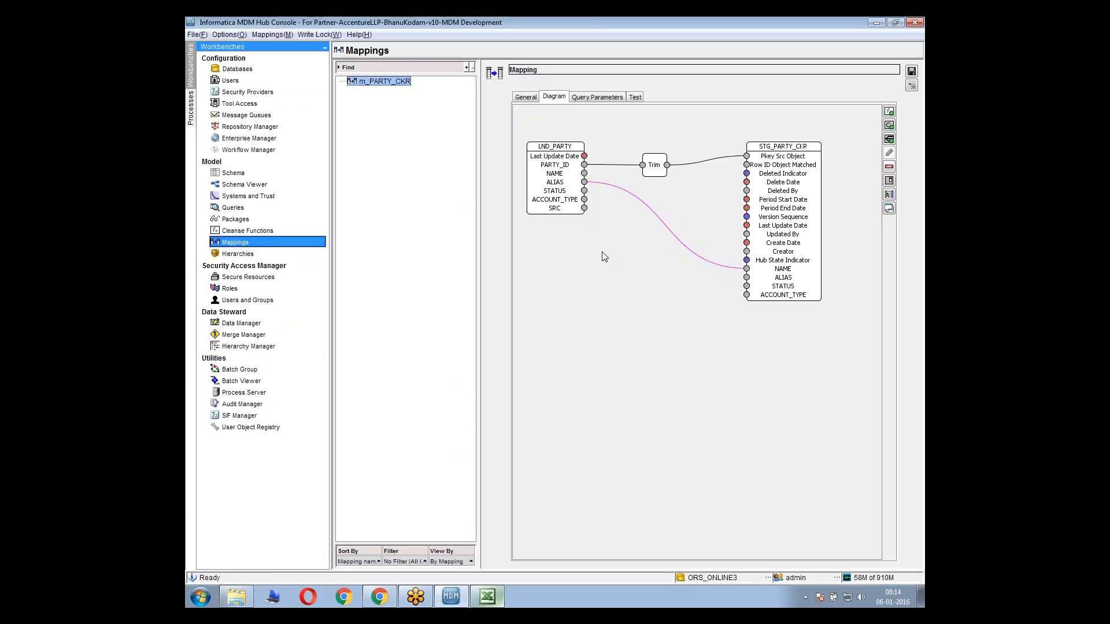
{"action": "key", "text": "alt+Tab"}
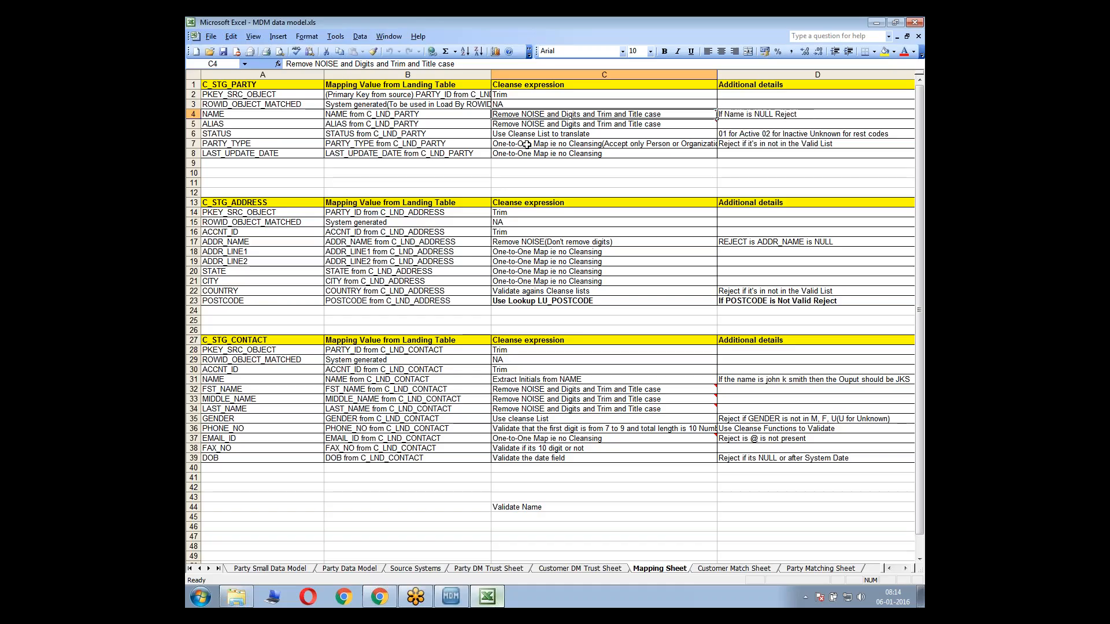
{"action": "mouse_move", "coordinate": [717, 116]}
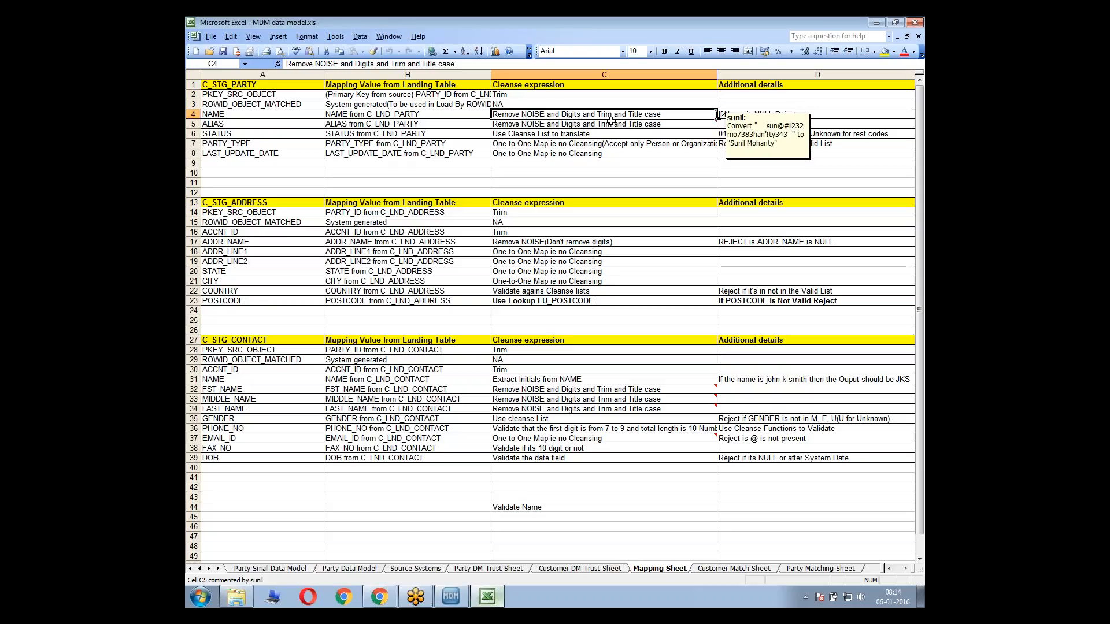
Copy the conversion example from the comment on C4 and paste it into a new Notepad document
{"action": "right_click", "coordinate": [657, 114]}
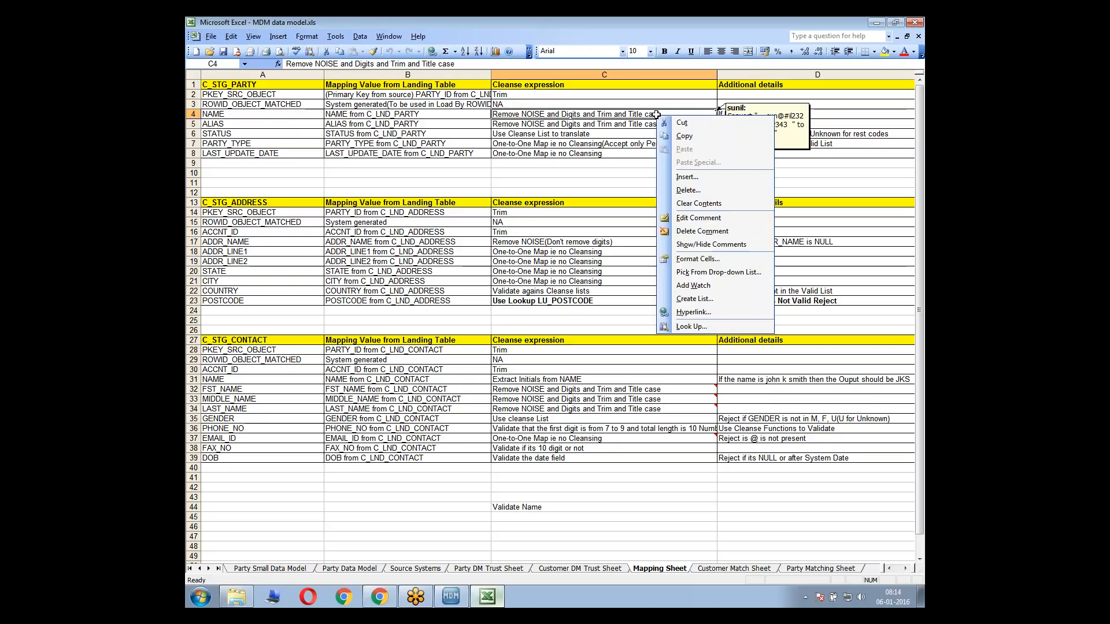
{"action": "left_click", "coordinate": [698, 218]}
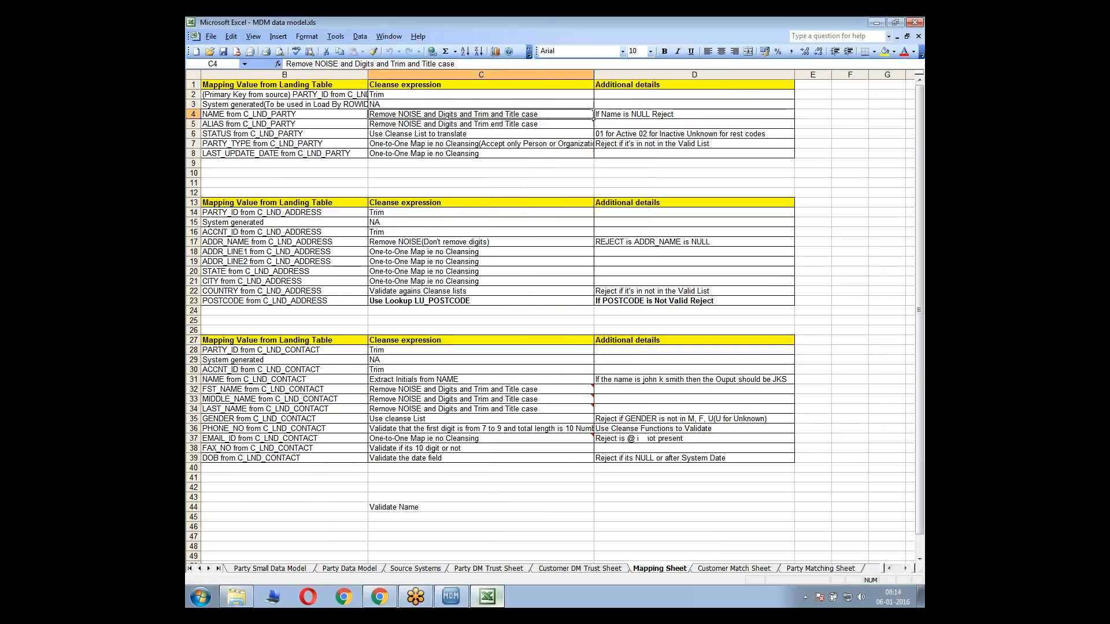
{"action": "key", "text": "shift+Up"}
{"action": "key", "text": "ctrl+c"}
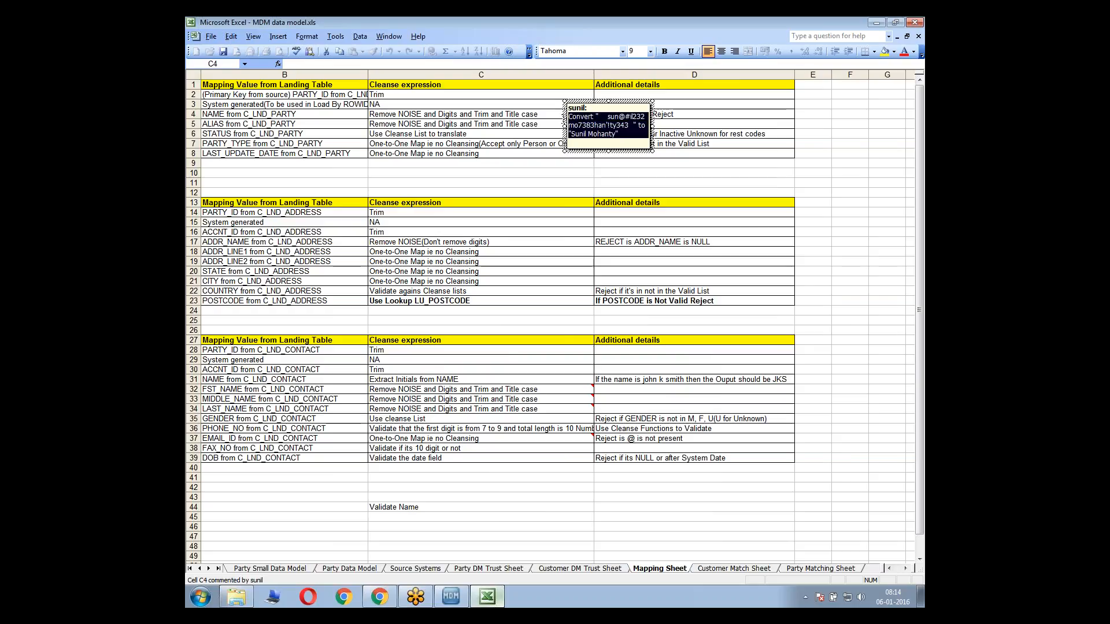
{"action": "left_click", "coordinate": [524, 112]}
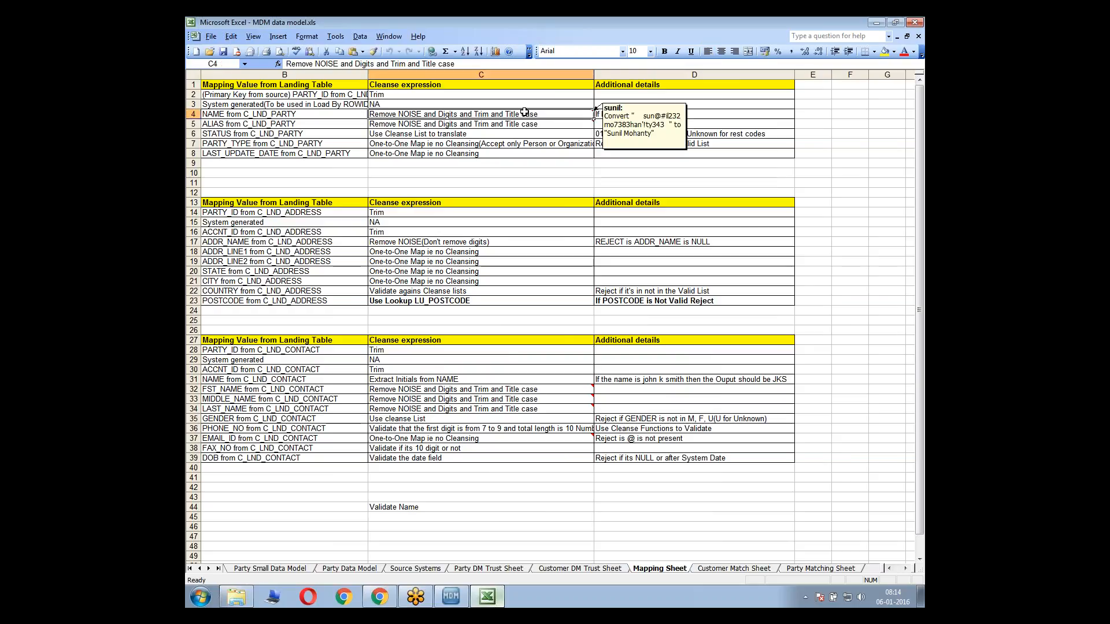
{"action": "key", "text": "Left"}
{"action": "key", "text": "Left"}
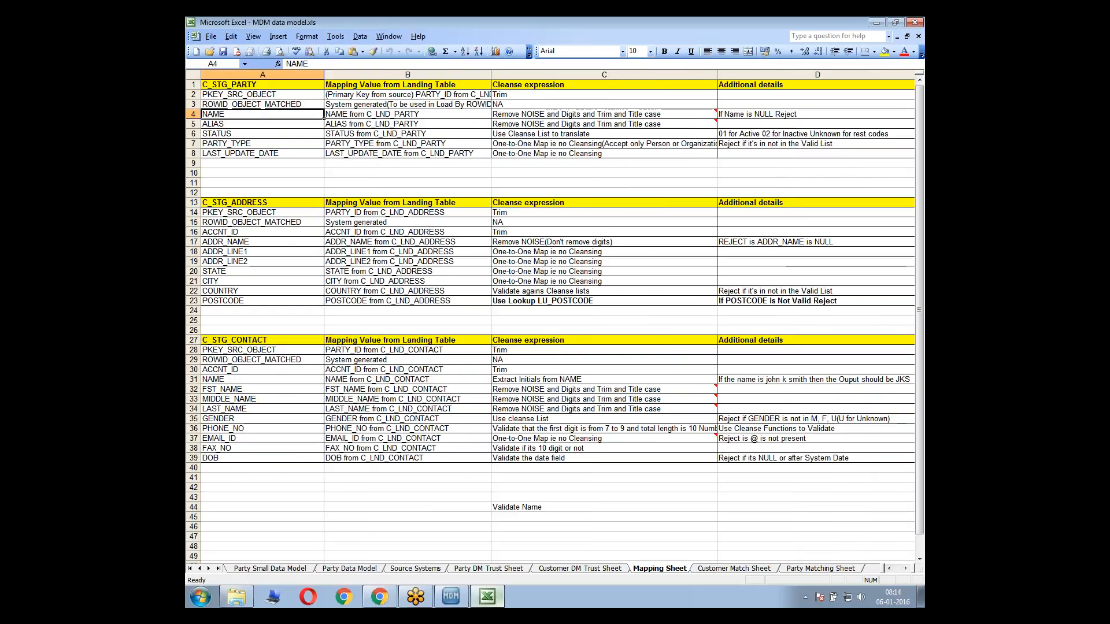
{"action": "left_click", "coordinate": [200, 598]}
{"action": "left_click", "coordinate": [242, 326]}
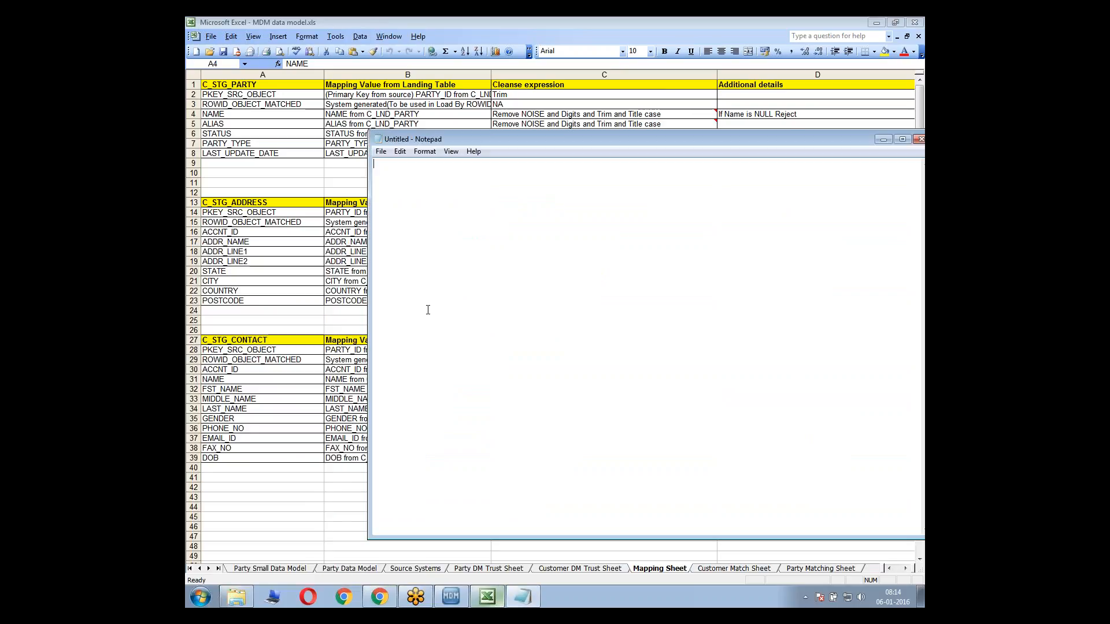
{"action": "key", "text": "ctrl+v"}
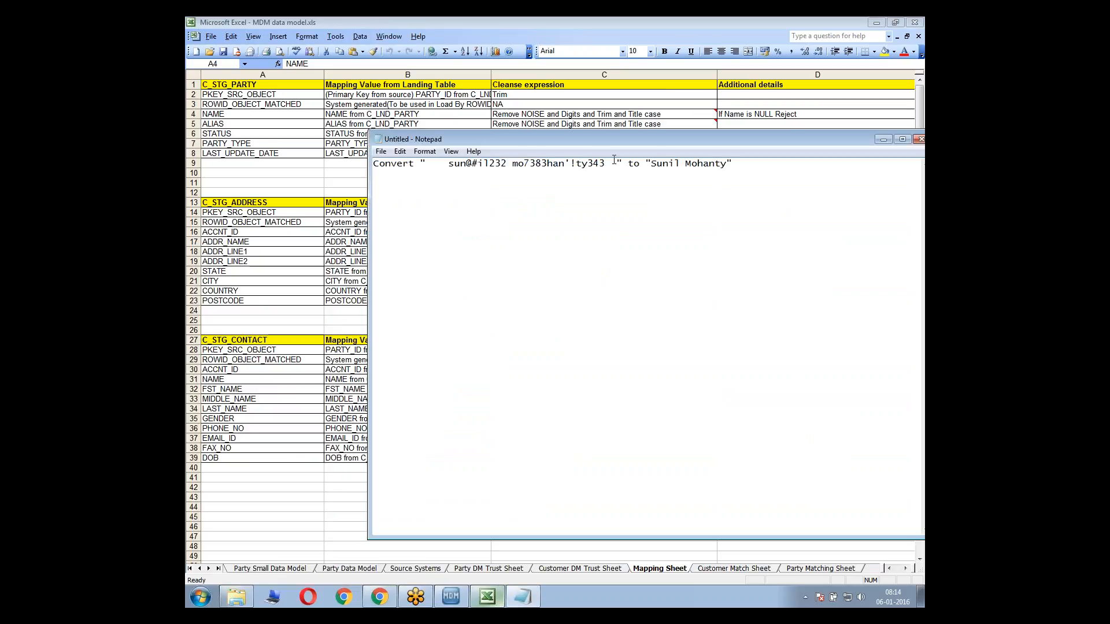
Remove the word "Convert" from the note and put the raw value, "to" and the cleansed name on separate lines
{"action": "key", "text": "Return"}
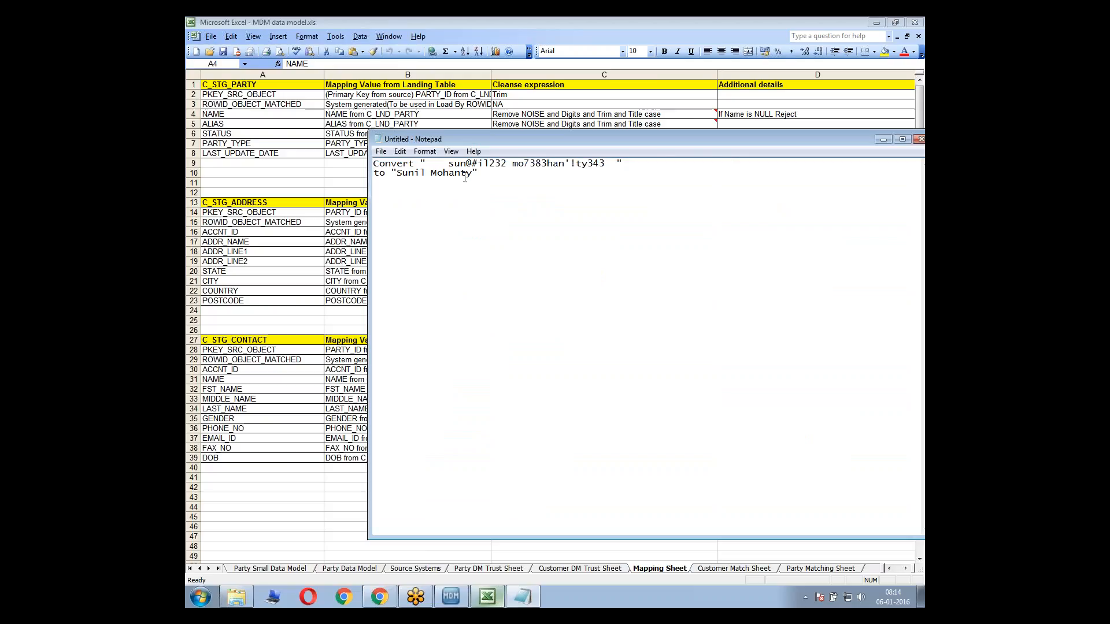
{"action": "key", "text": "ctrl+shift+Right"}
{"action": "key", "text": "ctrl+shift+Right"}
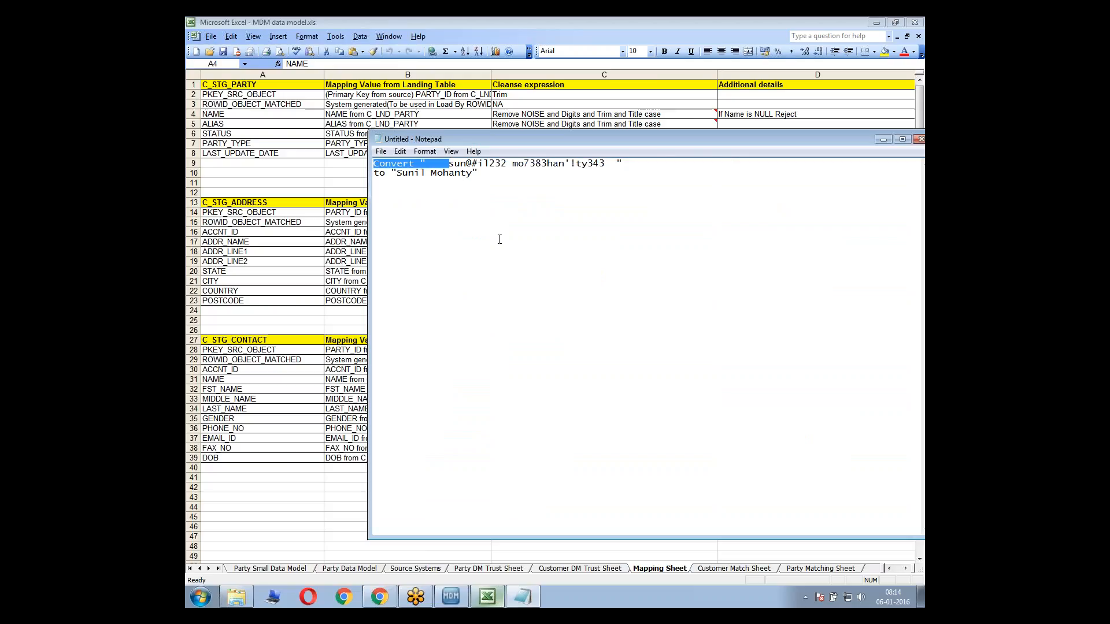
{"action": "left_click", "coordinate": [421, 164]}
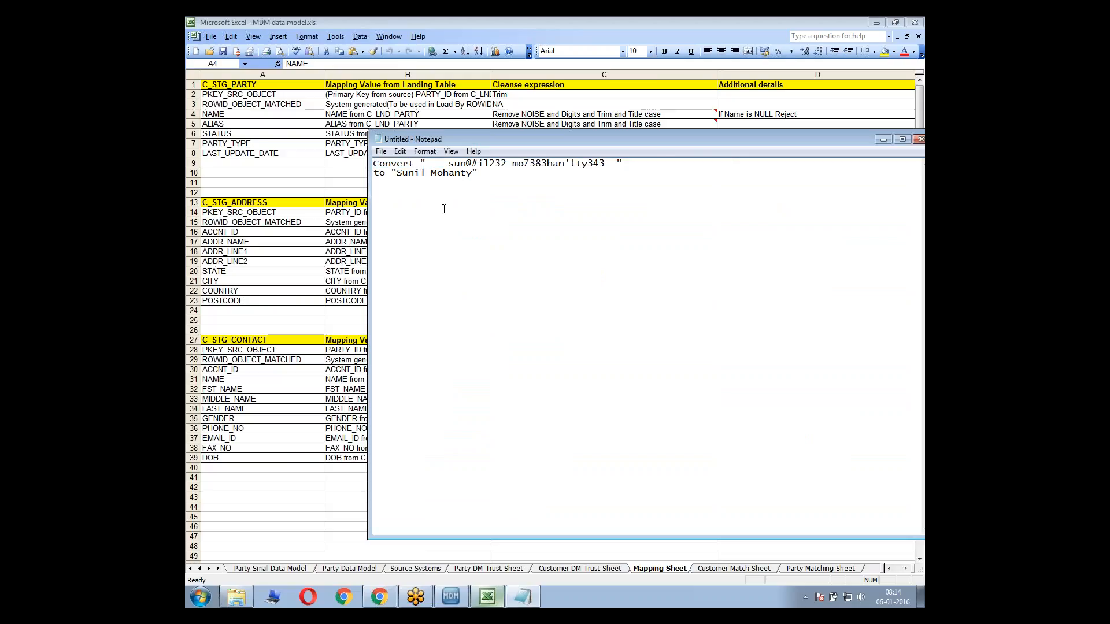
{"action": "key", "text": "shift+Home"}
{"action": "key", "text": "Delete"}
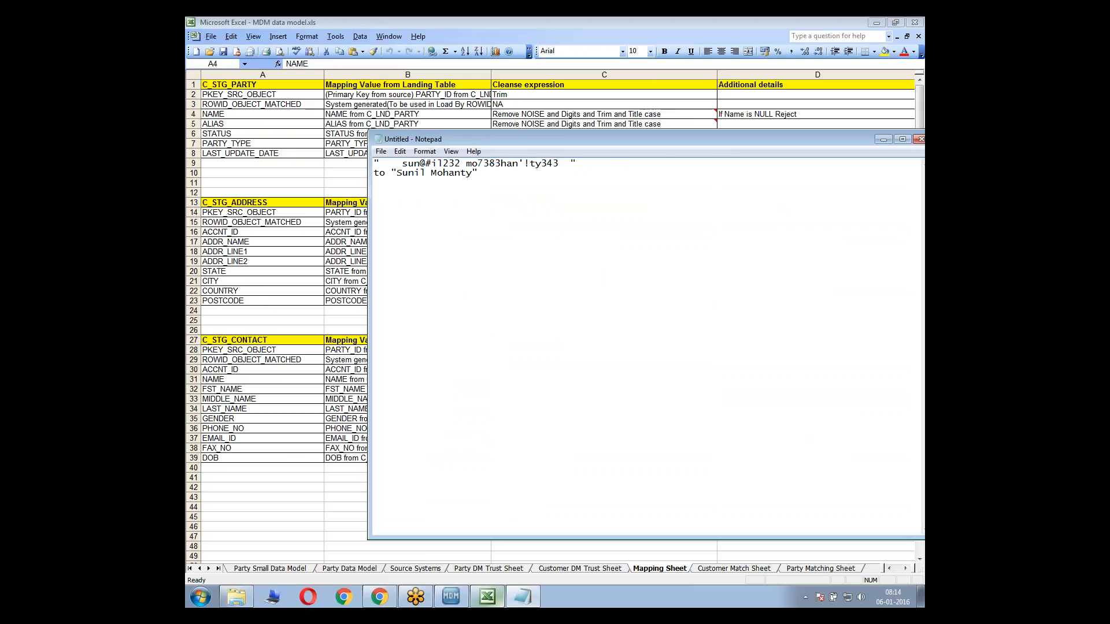
{"action": "key", "text": "Return"}
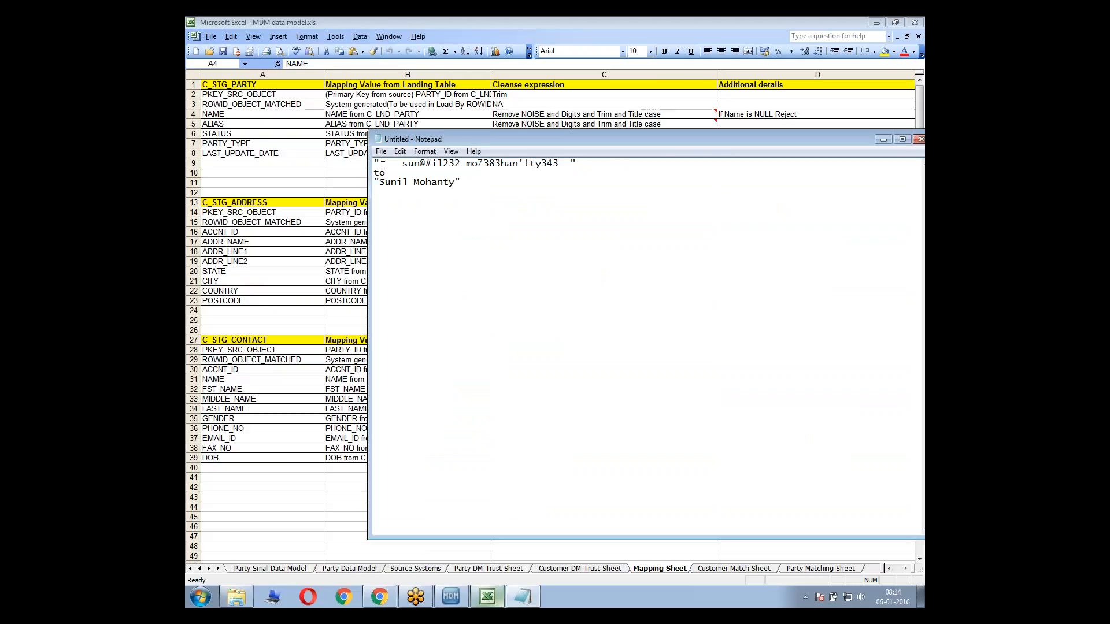
Compare the raw value's surrounding spaces, digits and noise characters with the cleansed name in the note
{"action": "left_click_drag", "start_coordinate": [378, 164], "coordinate": [404, 164]}
{"action": "left_click", "coordinate": [380, 163]}
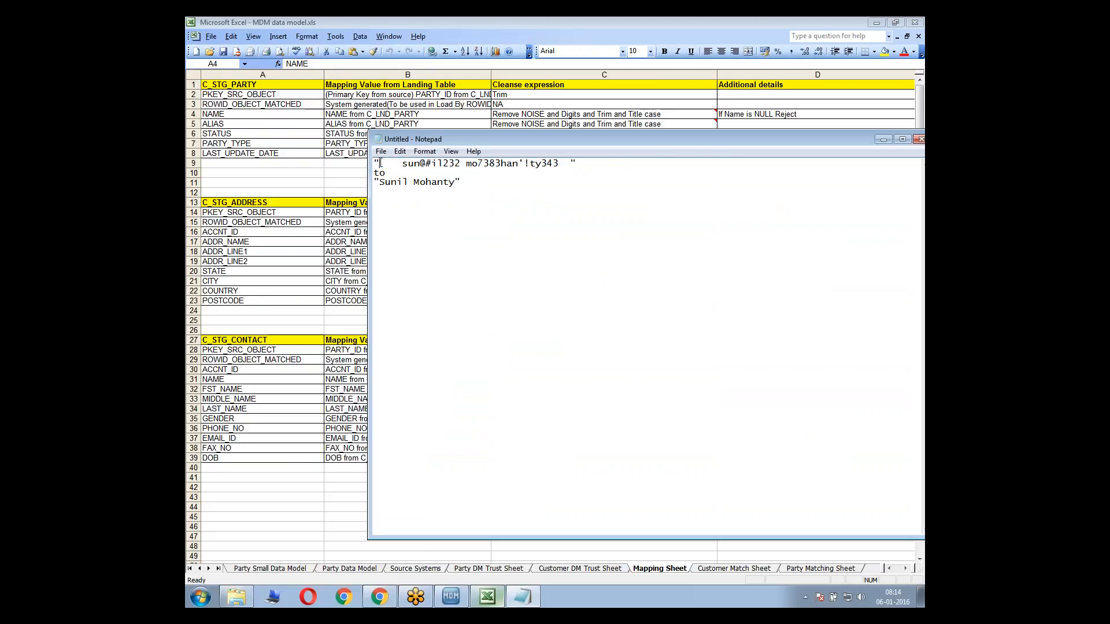
{"action": "left_click", "coordinate": [570, 163], "text": "shift"}
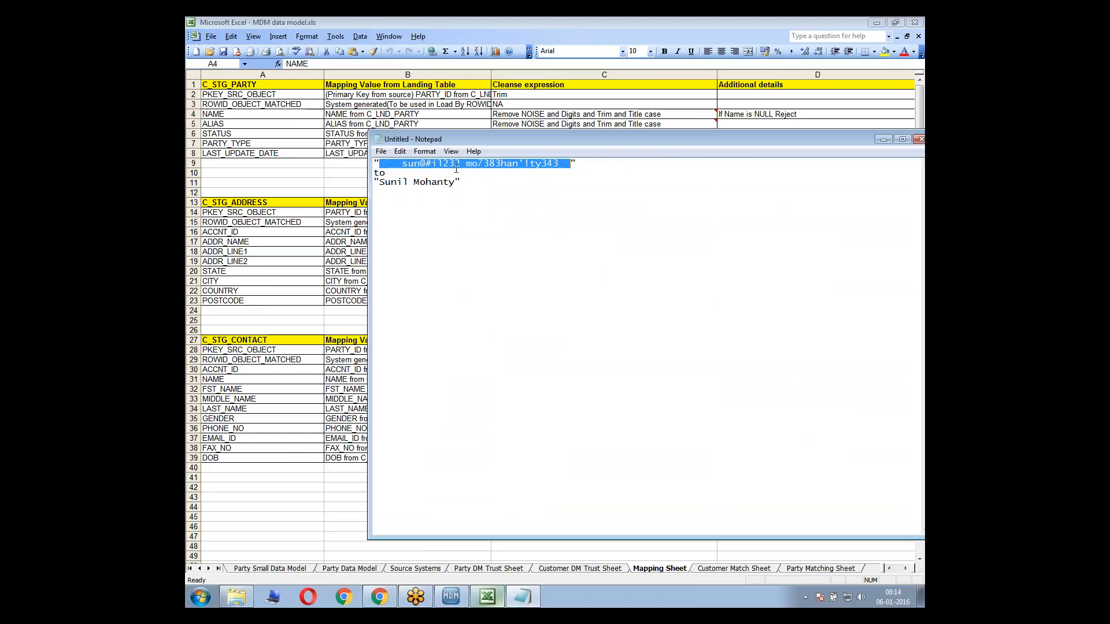
{"action": "left_click_drag", "start_coordinate": [455, 182], "coordinate": [392, 184]}
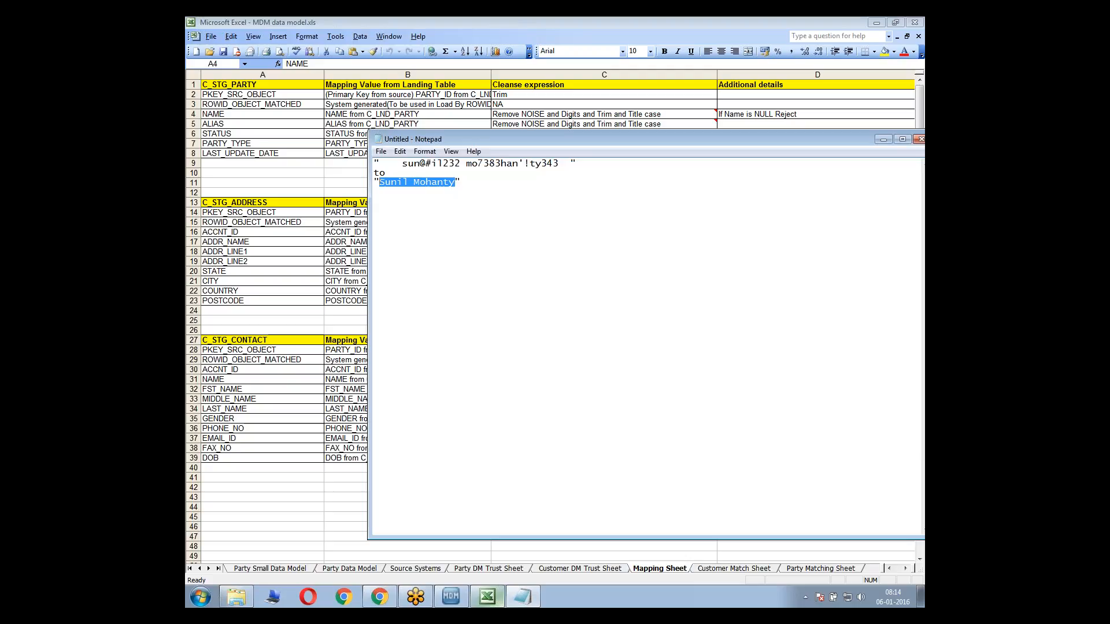
{"action": "left_click_drag", "start_coordinate": [536, 140], "coordinate": [526, 148]}
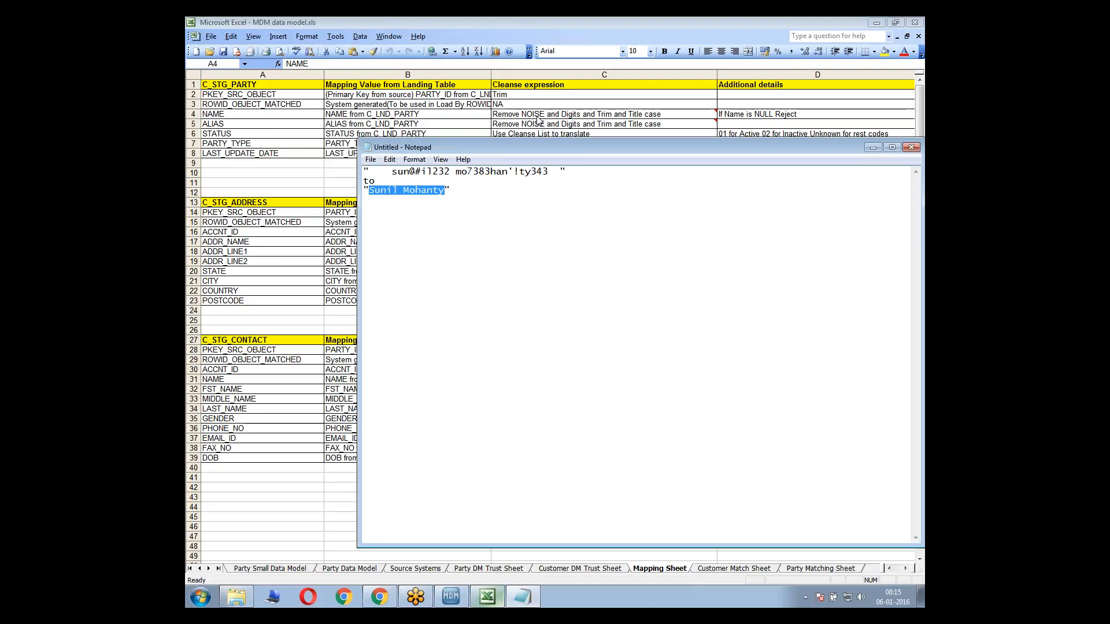
{"action": "left_click_drag", "start_coordinate": [371, 192], "coordinate": [449, 195]}
{"action": "left_click_drag", "start_coordinate": [427, 173], "coordinate": [451, 173]}
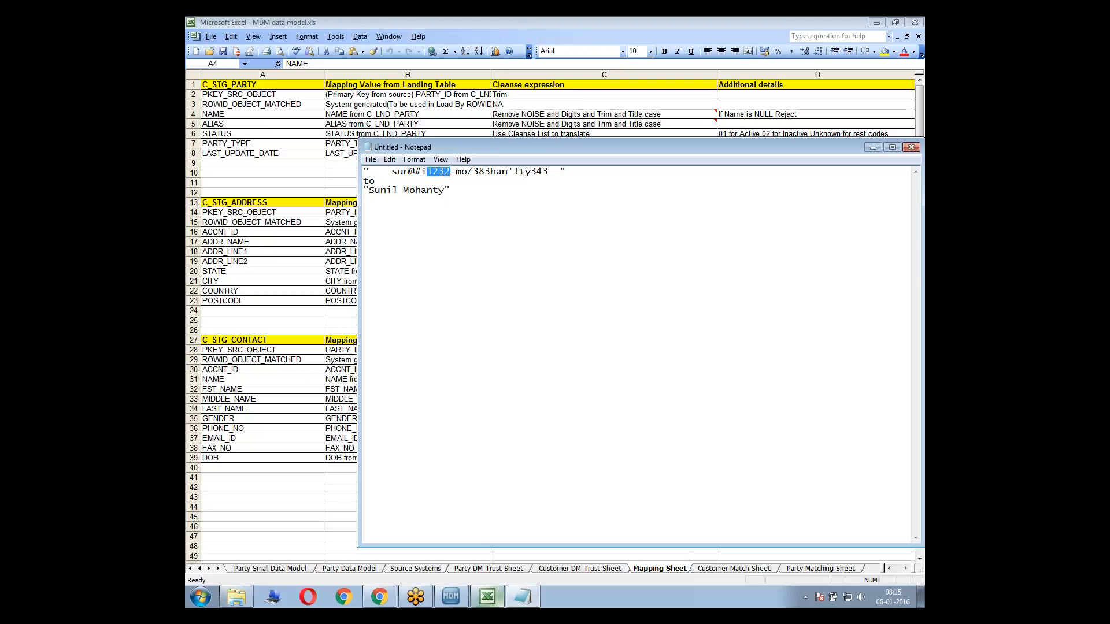
{"action": "left_click_drag", "start_coordinate": [415, 182], "coordinate": [369, 172]}
{"action": "left_click", "coordinate": [387, 171]}
{"action": "left_click_drag", "start_coordinate": [561, 171], "coordinate": [544, 172]}
{"action": "left_click", "coordinate": [566, 174]}
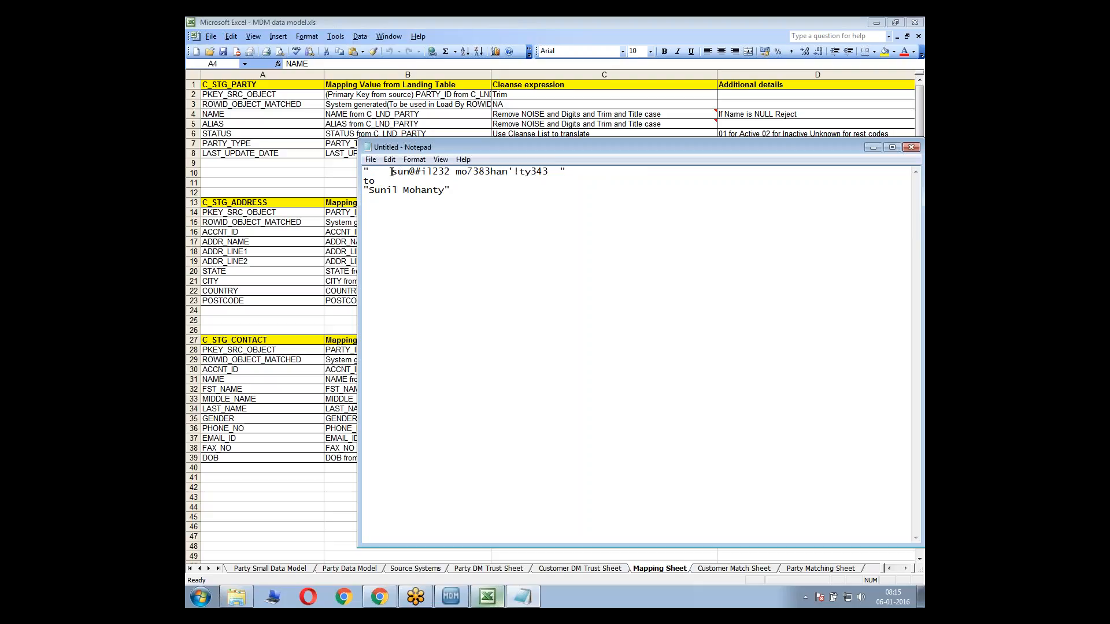
{"action": "left_click_drag", "start_coordinate": [392, 172], "coordinate": [375, 192]}
{"action": "left_click", "coordinate": [404, 193]}
Check the NULL rejection condition for NAME in D4 of the Mapping Sheet and review the raw value in Notepad
{"action": "left_click", "coordinate": [662, 113]}
{"action": "left_click", "coordinate": [731, 162]}
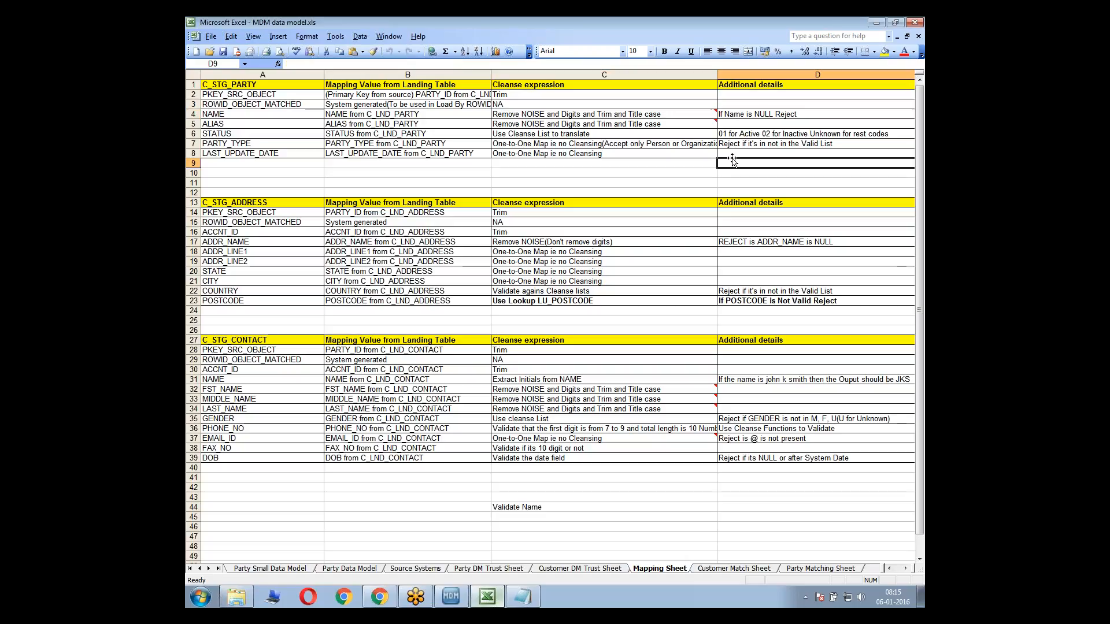
{"action": "left_click", "coordinate": [744, 113]}
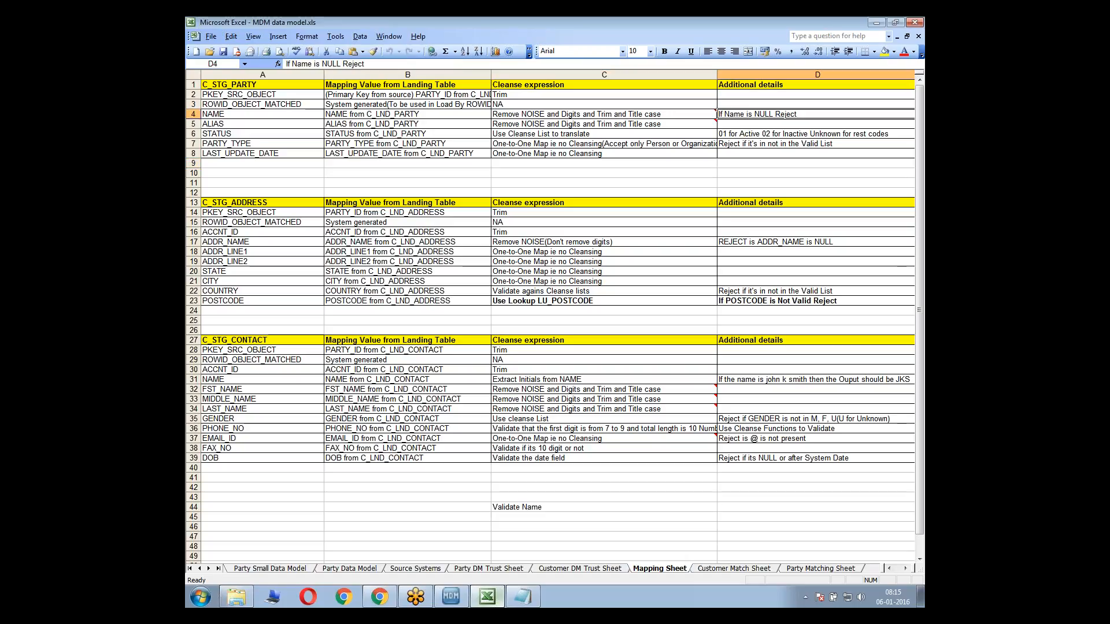
{"action": "key", "text": "alt+Tab"}
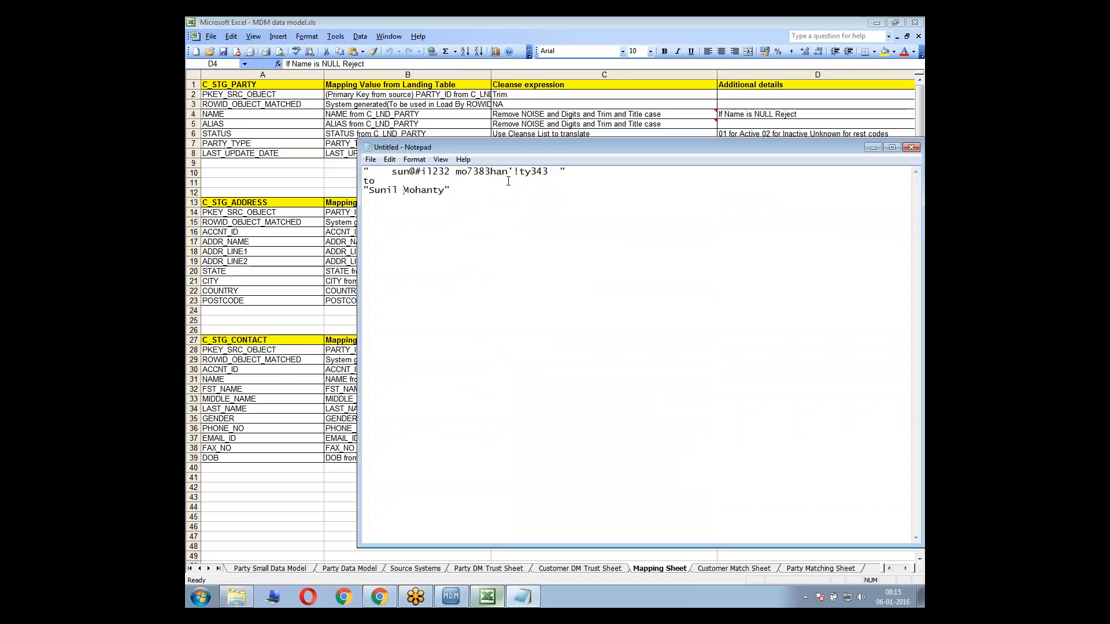
{"action": "left_click_drag", "start_coordinate": [582, 174], "coordinate": [348, 167]}
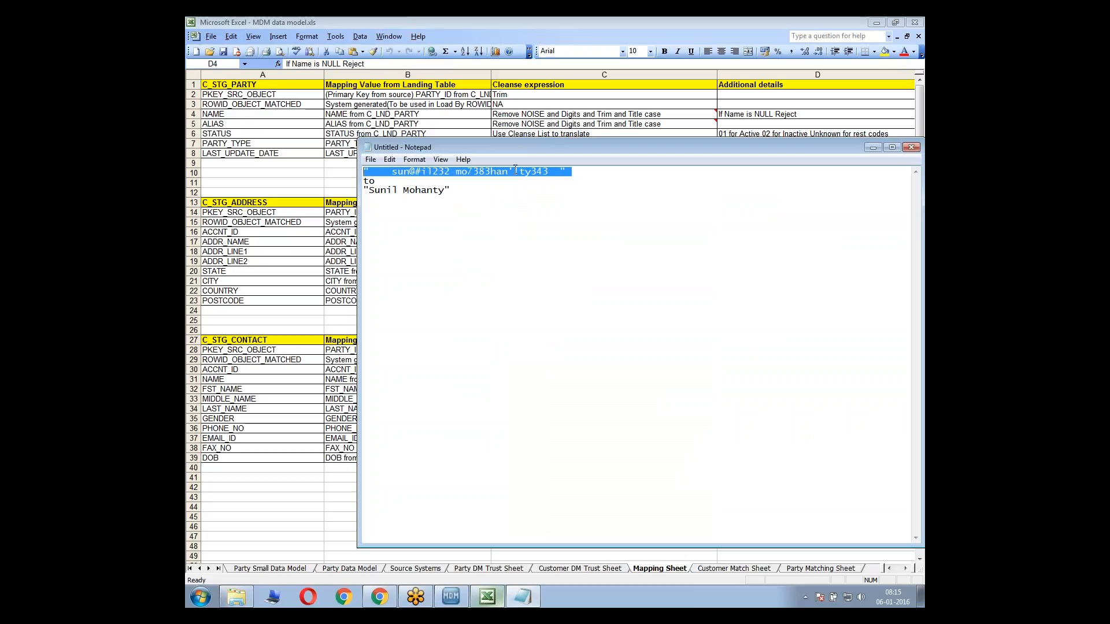
Add the line "Cleanse Lists+Trim+Titlecase" below the example in the note, with the window moved clear of the C_STG_PARTY rules
{"action": "left_click", "coordinate": [516, 191]}
{"action": "left_click_drag", "start_coordinate": [531, 148], "coordinate": [668, 199]}
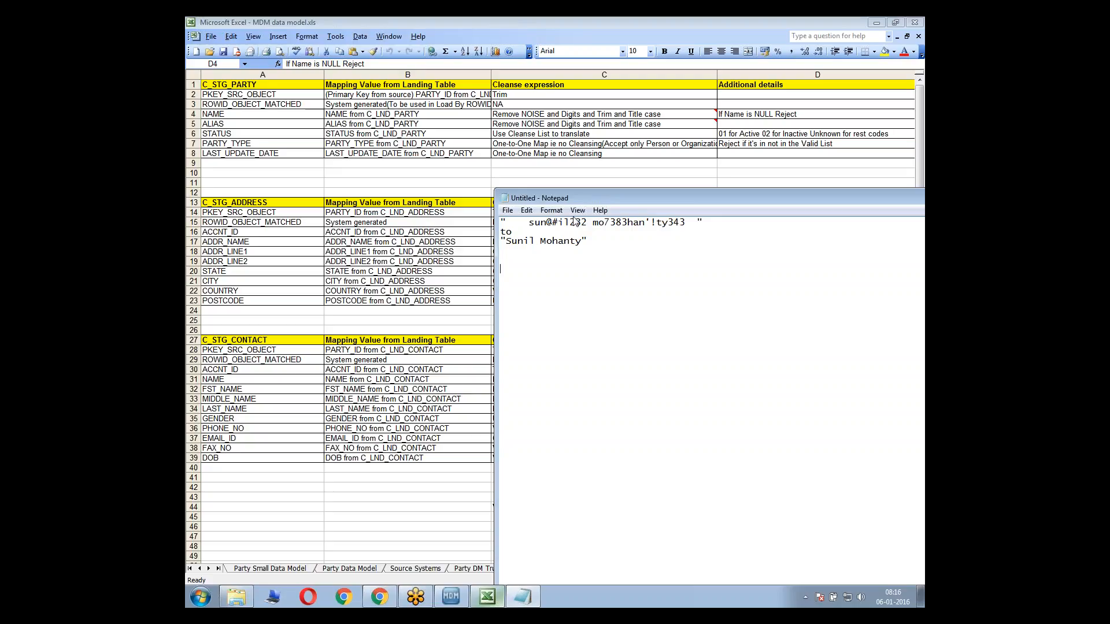
{"action": "type", "text": "Cleanse Lists+Trim+Titelecase"}
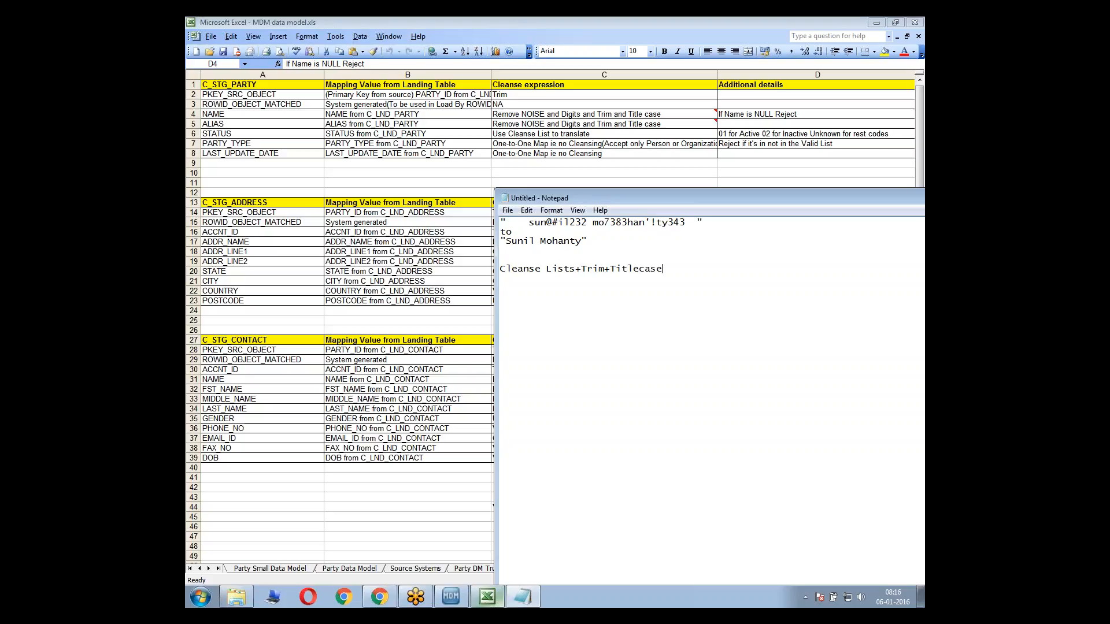
Review the noted cleanse function chain against the mapping diagram in the Hub Console and the Excel Mapping Sheet
{"action": "key", "text": "shift+Home"}
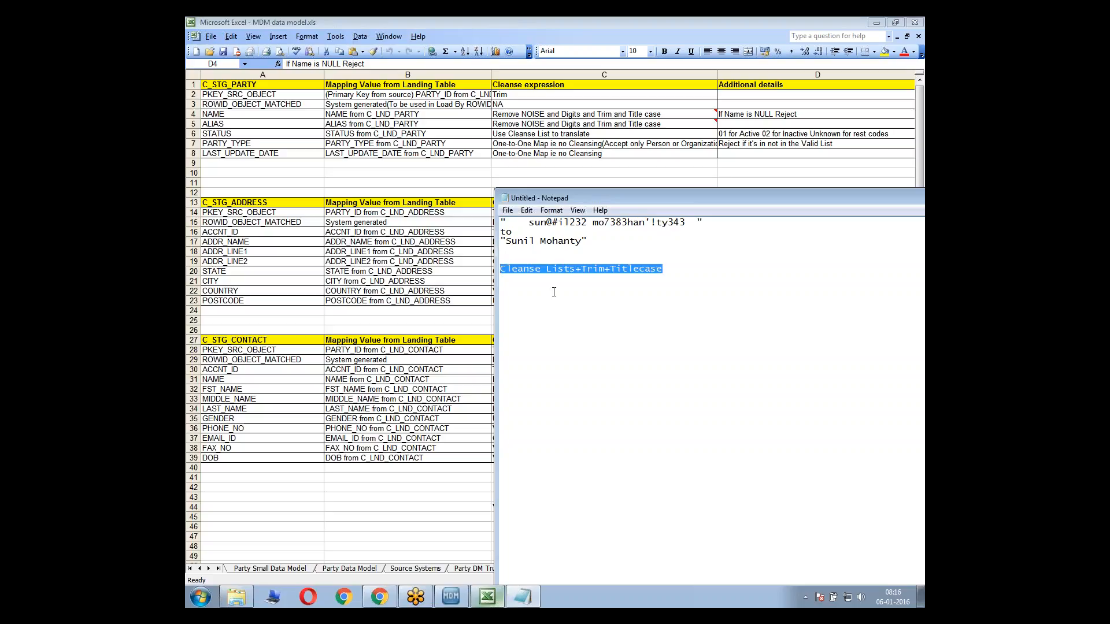
{"action": "left_click", "coordinate": [560, 306]}
{"action": "left_click_drag", "start_coordinate": [599, 269], "coordinate": [580, 271]}
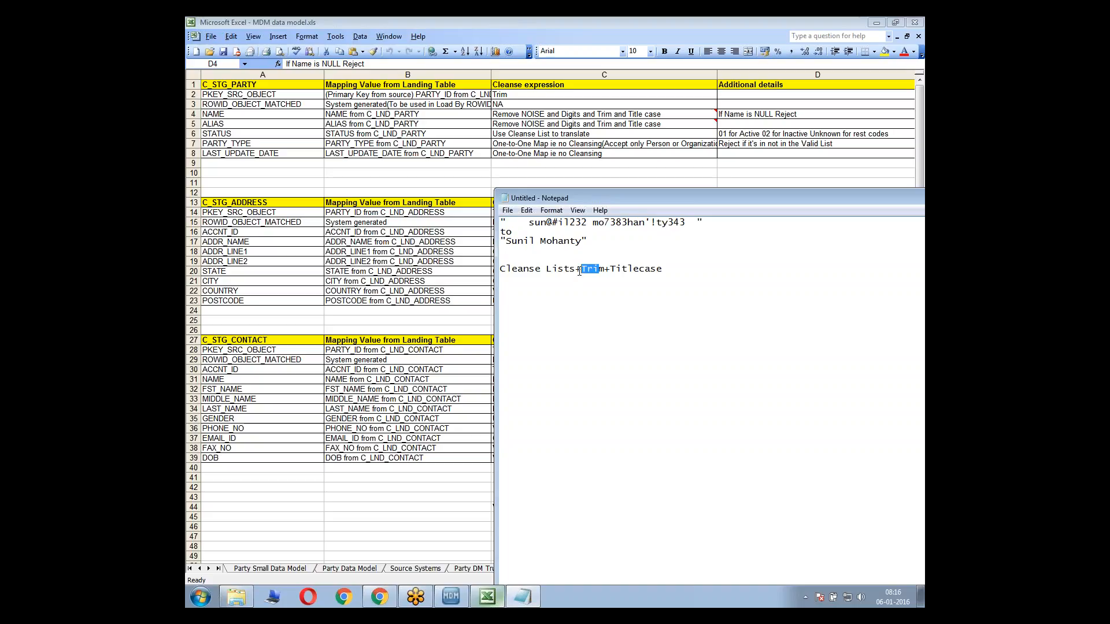
{"action": "left_click", "coordinate": [579, 272]}
{"action": "left_click", "coordinate": [451, 596]}
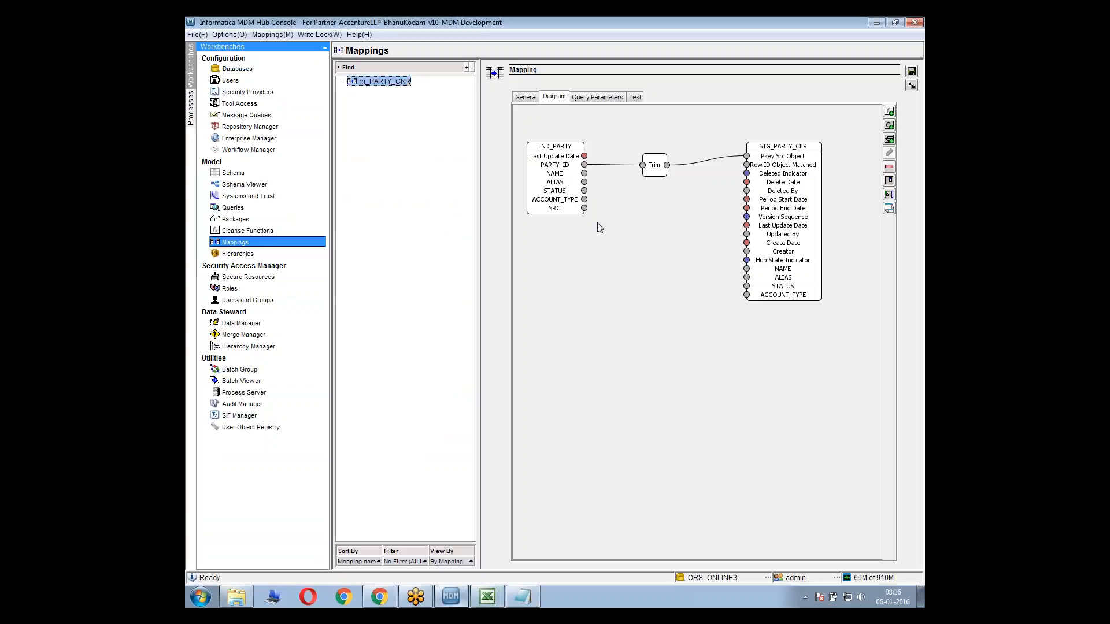
{"action": "key", "text": "alt+Tab"}
Compare the note's Cleanse Lists+Trim+Titlecase line with the cleanse expressions for NAME, ALIAS, FST_NAME and LAST_NAME in the Excel Mapping Sheet
{"action": "key", "text": "alt+Tab"}
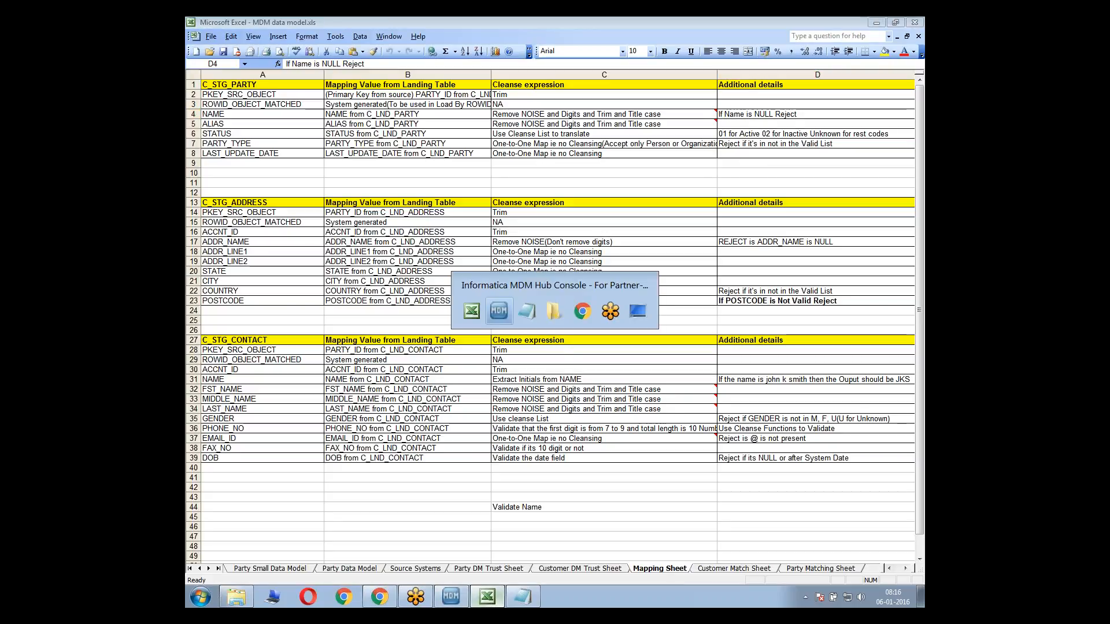
{"action": "key", "text": "alt+Tab"}
{"action": "left_click_drag", "start_coordinate": [500, 269], "coordinate": [662, 269]}
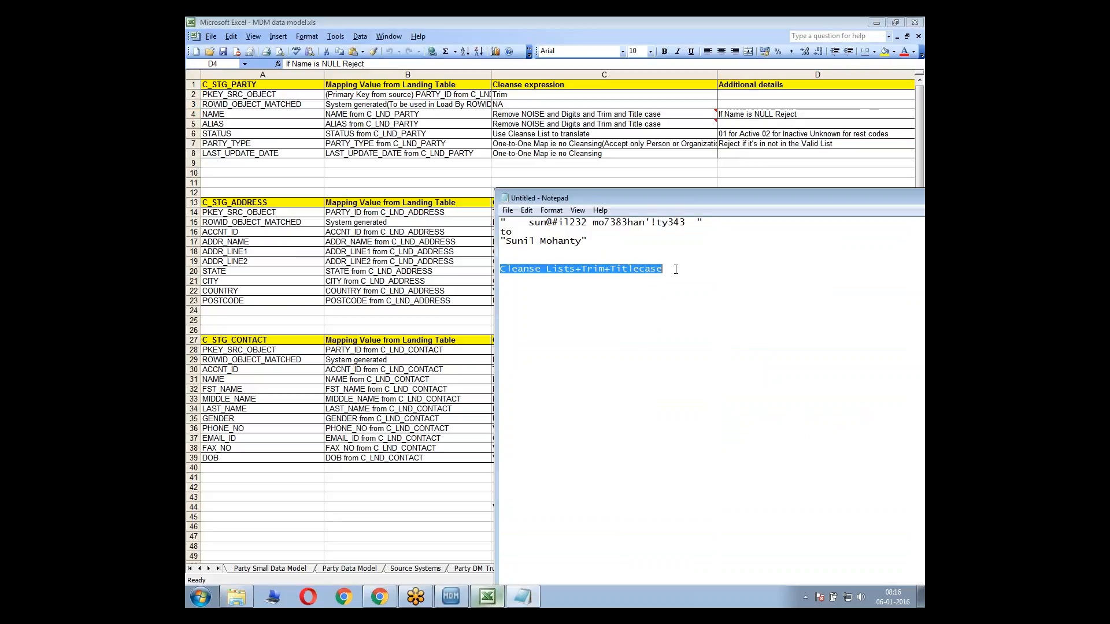
{"action": "left_click", "coordinate": [532, 118]}
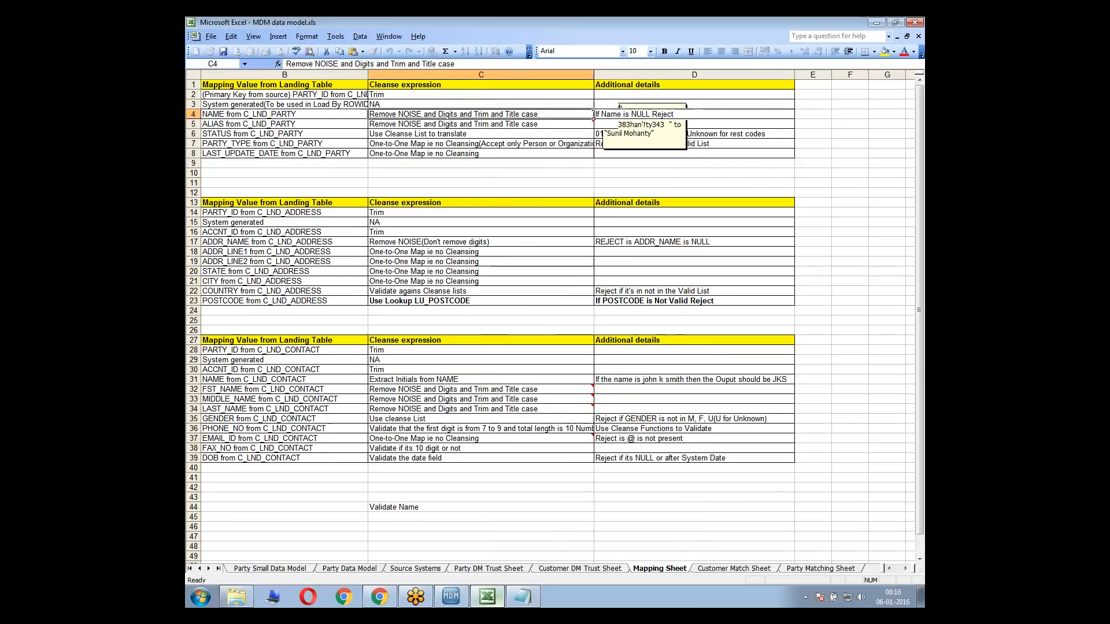
{"action": "key", "text": "Down"}
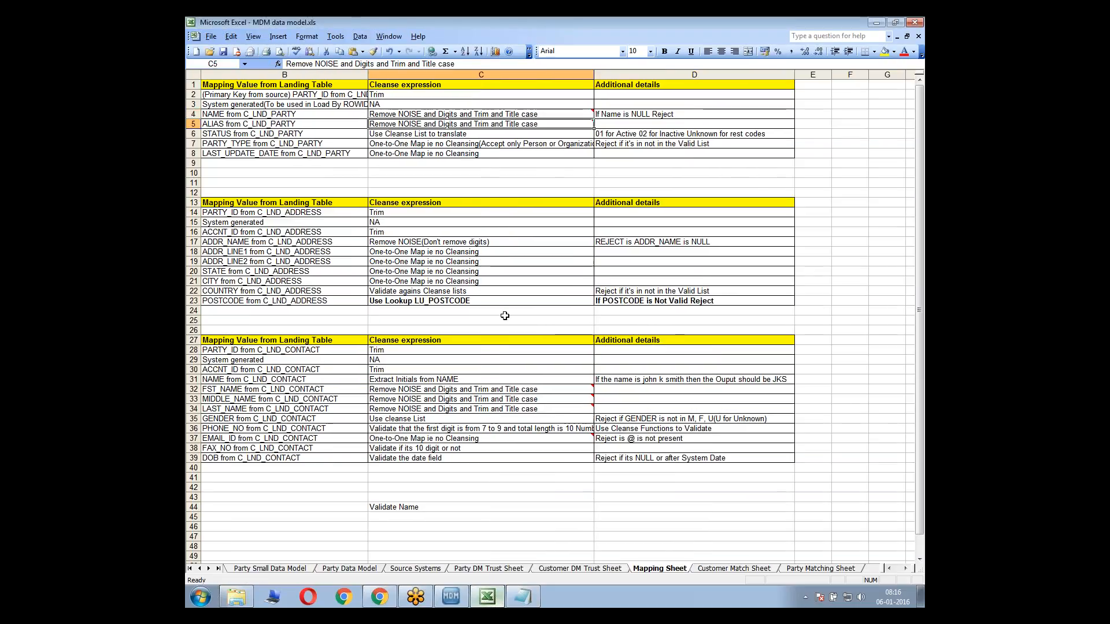
{"action": "left_click", "coordinate": [467, 389]}
{"action": "left_click", "coordinate": [462, 410]}
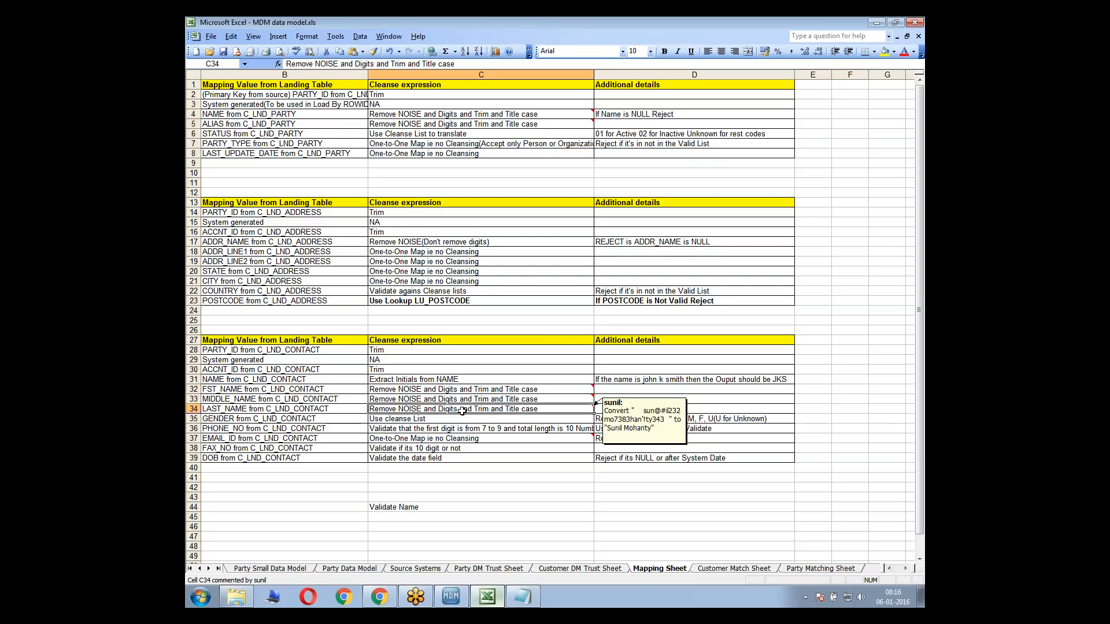
{"action": "key", "text": "Left"}
{"action": "key", "text": "Left"}
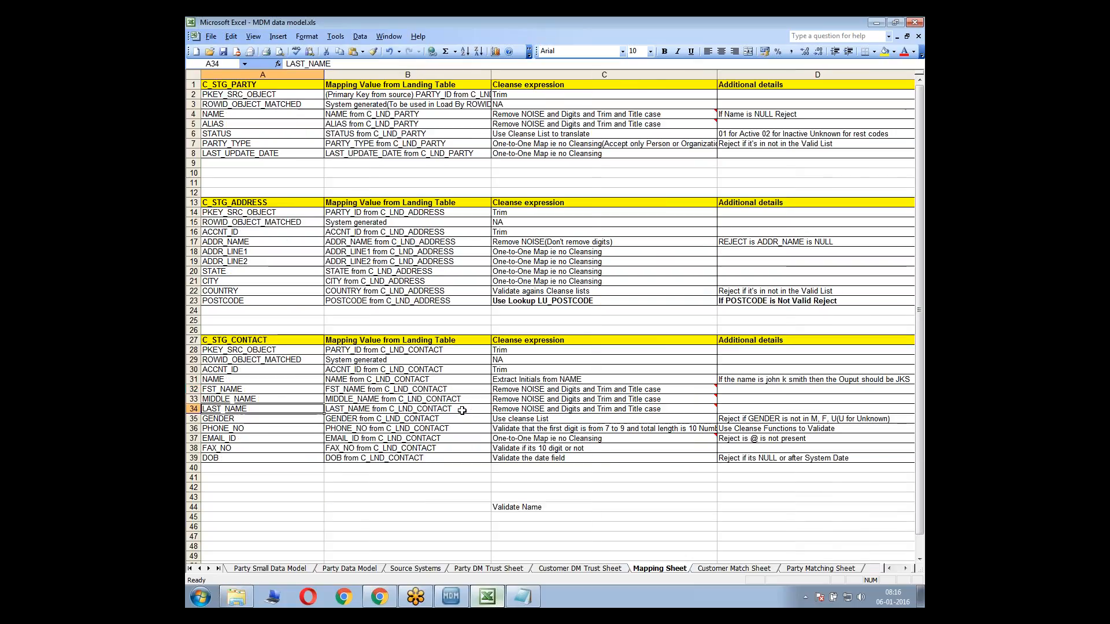
Review the noted function chain in Notepad against the LND_PARTY NAME port in the Hub Console's m_PARTY_CKR mapping diagram
{"action": "left_click", "coordinate": [549, 193]}
{"action": "key", "text": "alt+Tab"}
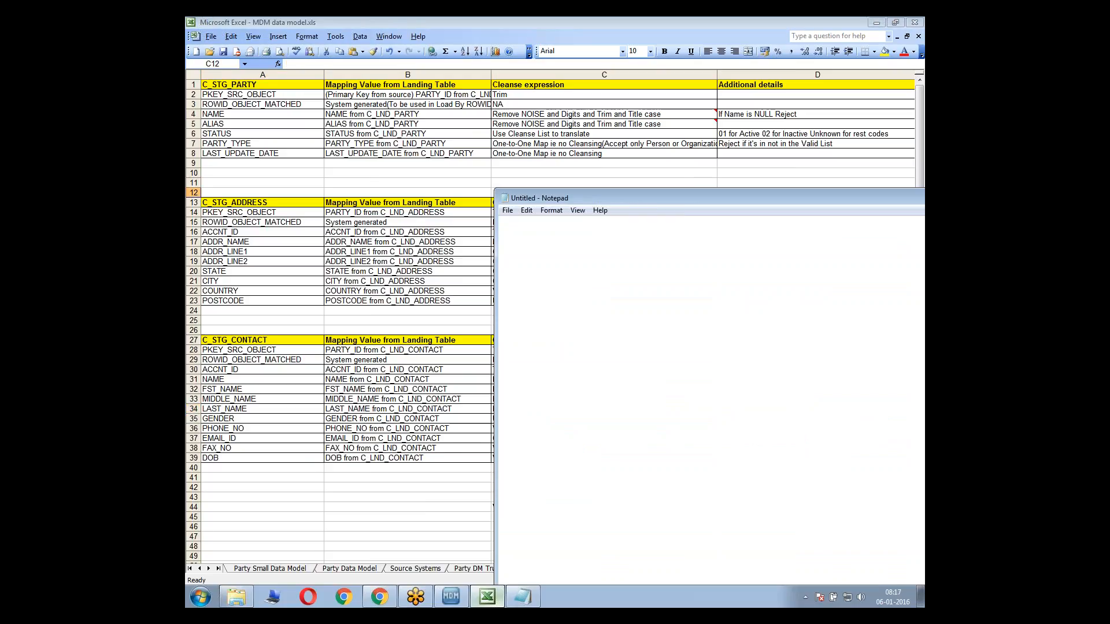
{"action": "left_click", "coordinate": [647, 277]}
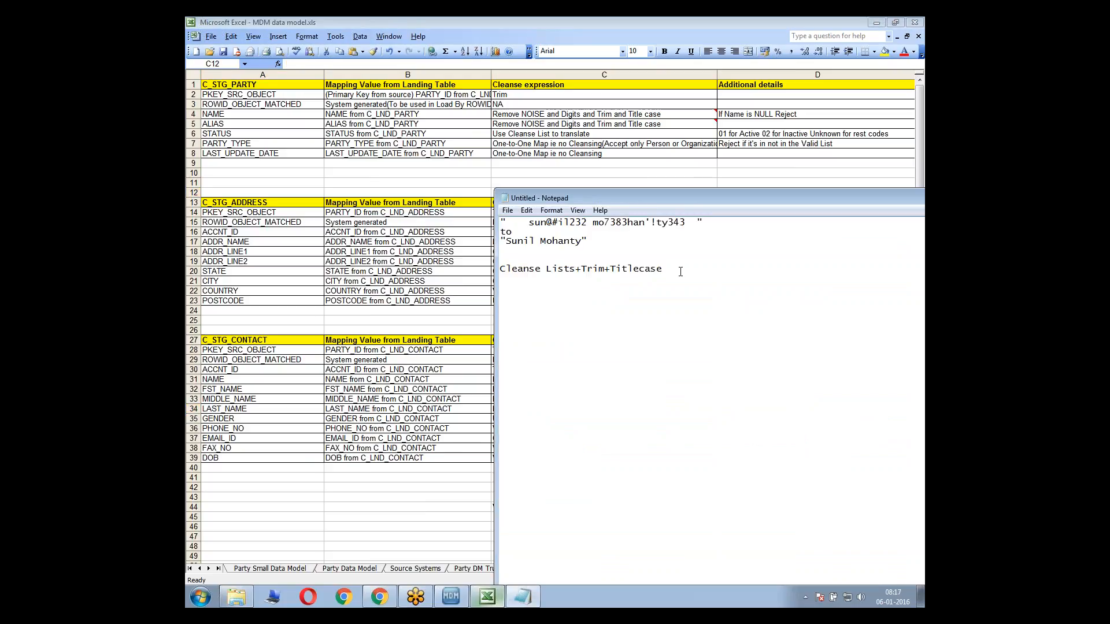
{"action": "left_click", "coordinate": [445, 599]}
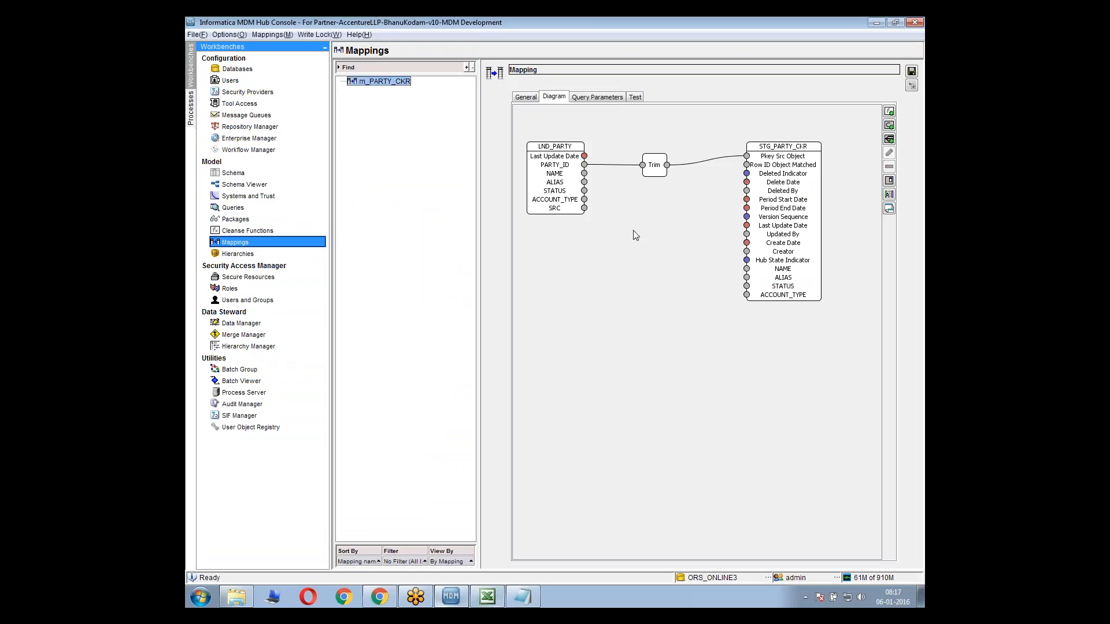
{"action": "left_click_drag", "start_coordinate": [584, 174], "coordinate": [607, 210]}
{"action": "left_click", "coordinate": [457, 600]}
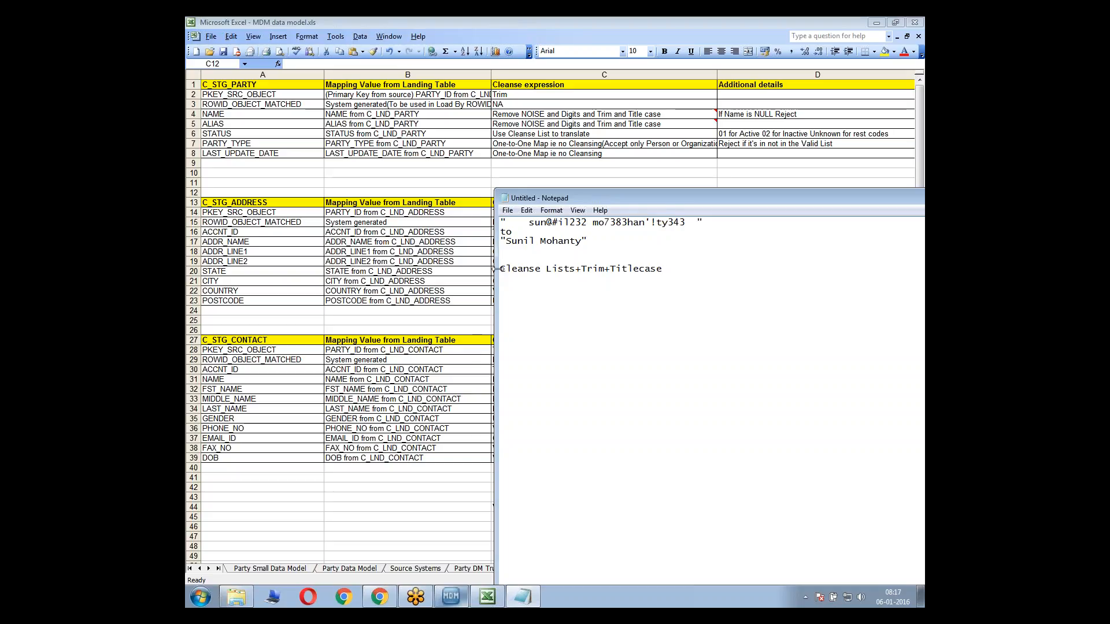
Open the Cleanse Functions workbench in the Hub Console, saving the changed m_PARTY_CKR mapping properties
{"action": "left_click_drag", "start_coordinate": [498, 269], "coordinate": [696, 275]}
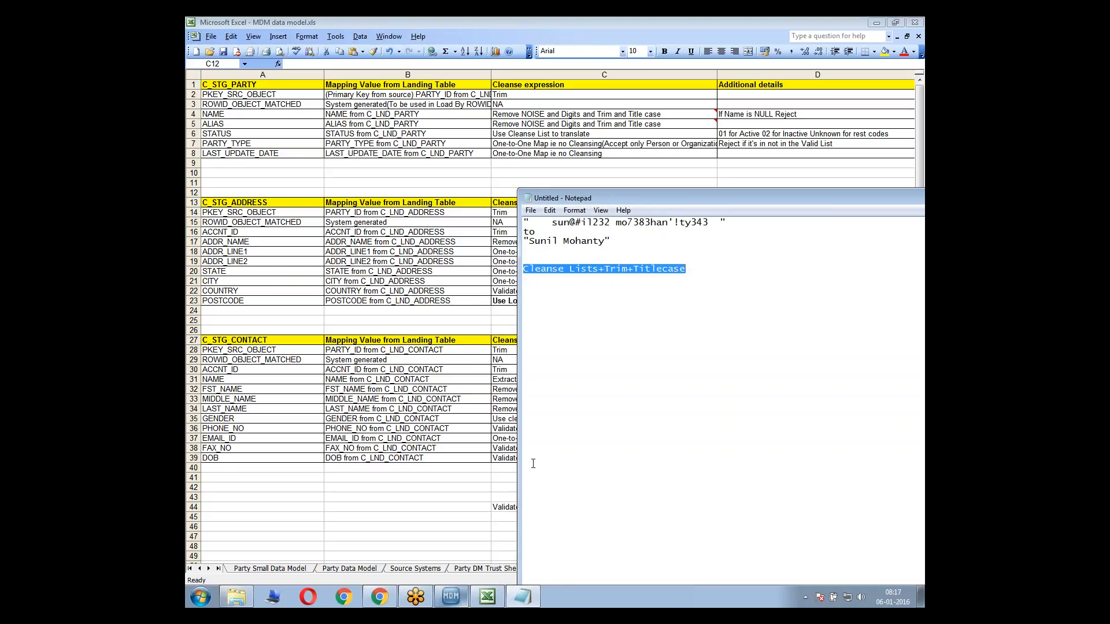
{"action": "left_click", "coordinate": [441, 602]}
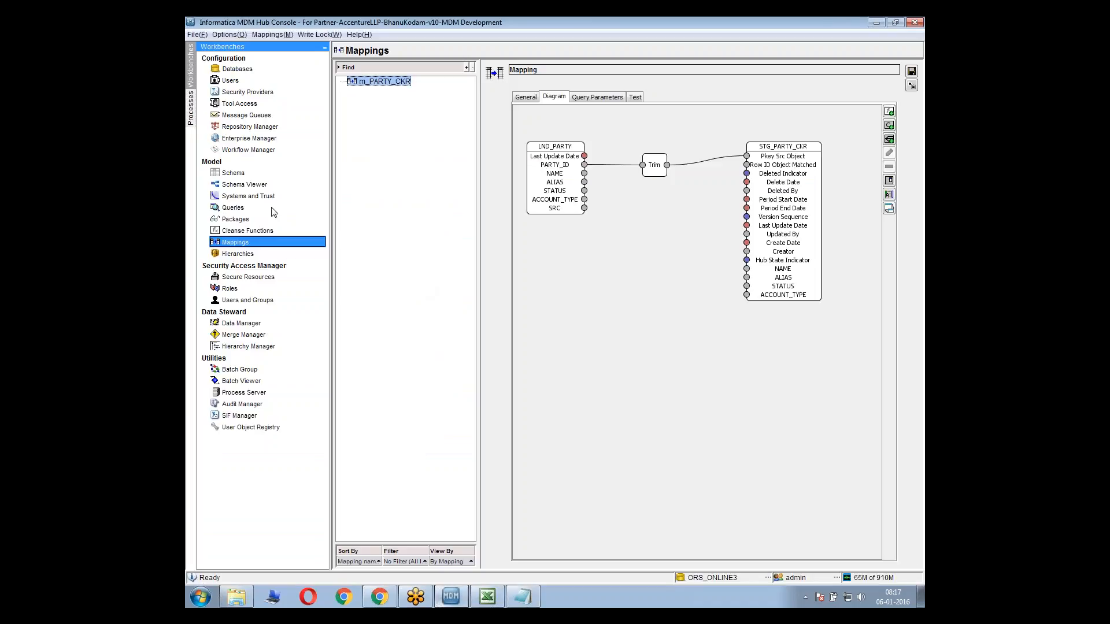
{"action": "left_click", "coordinate": [243, 230]}
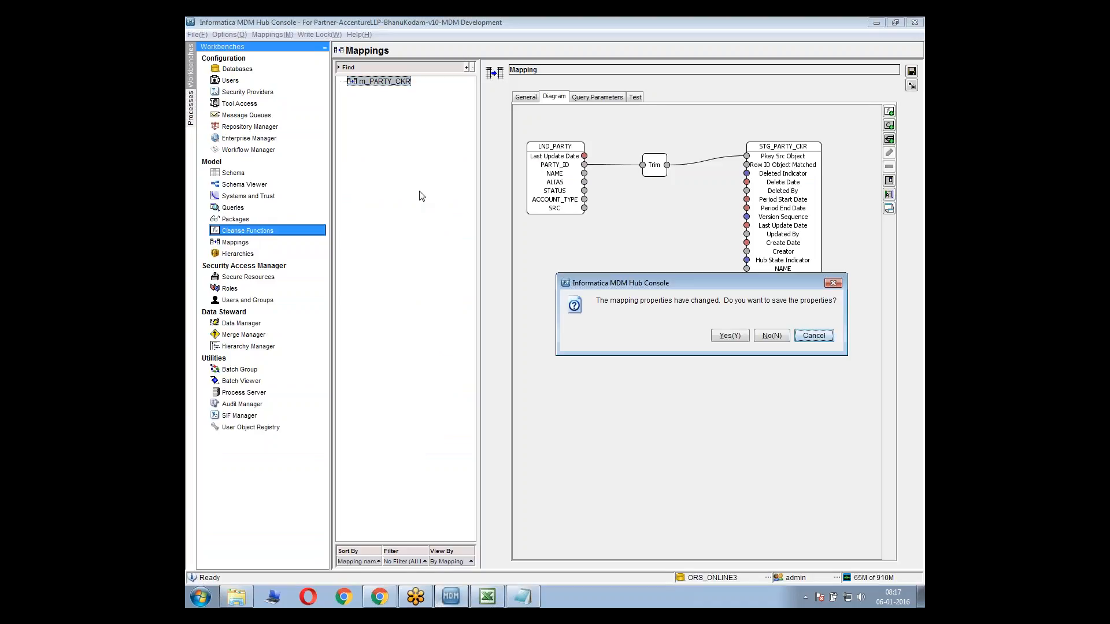
{"action": "left_click", "coordinate": [746, 337]}
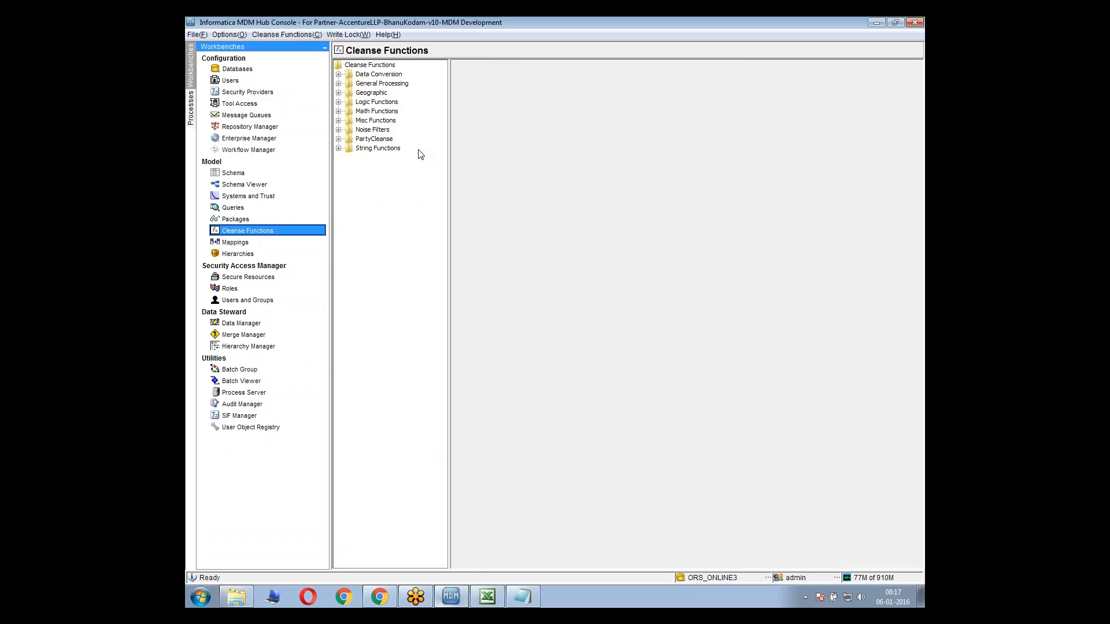
Add a graph function named G_CleanseName to the PartyCleanse library, keeping it a secure resource
{"action": "double_click", "coordinate": [386, 140]}
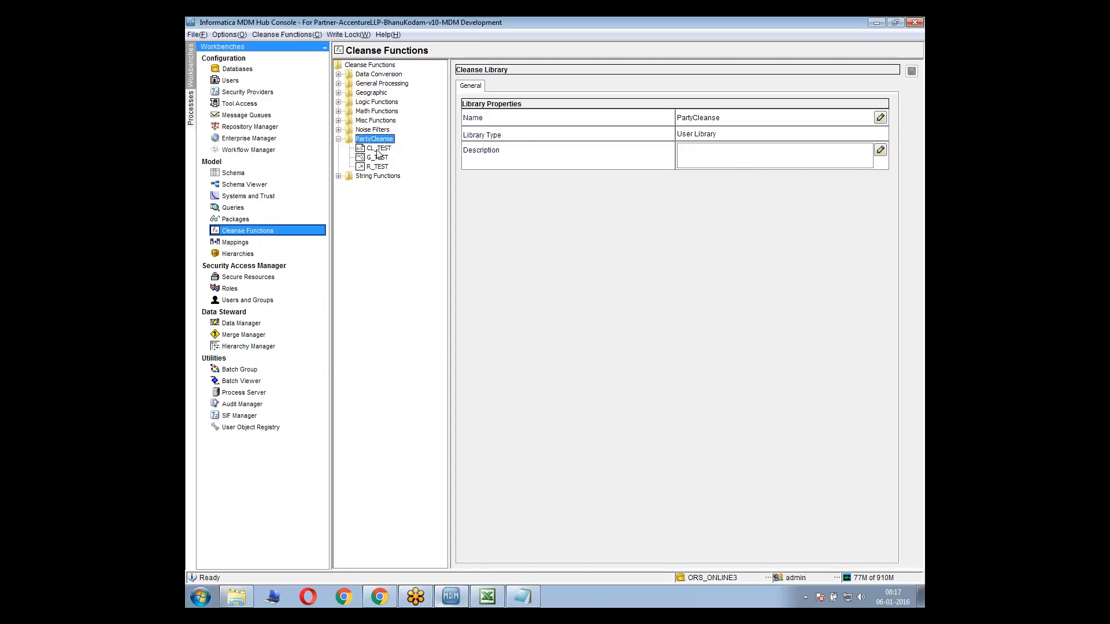
{"action": "left_click", "coordinate": [384, 149]}
{"action": "right_click", "coordinate": [384, 139]}
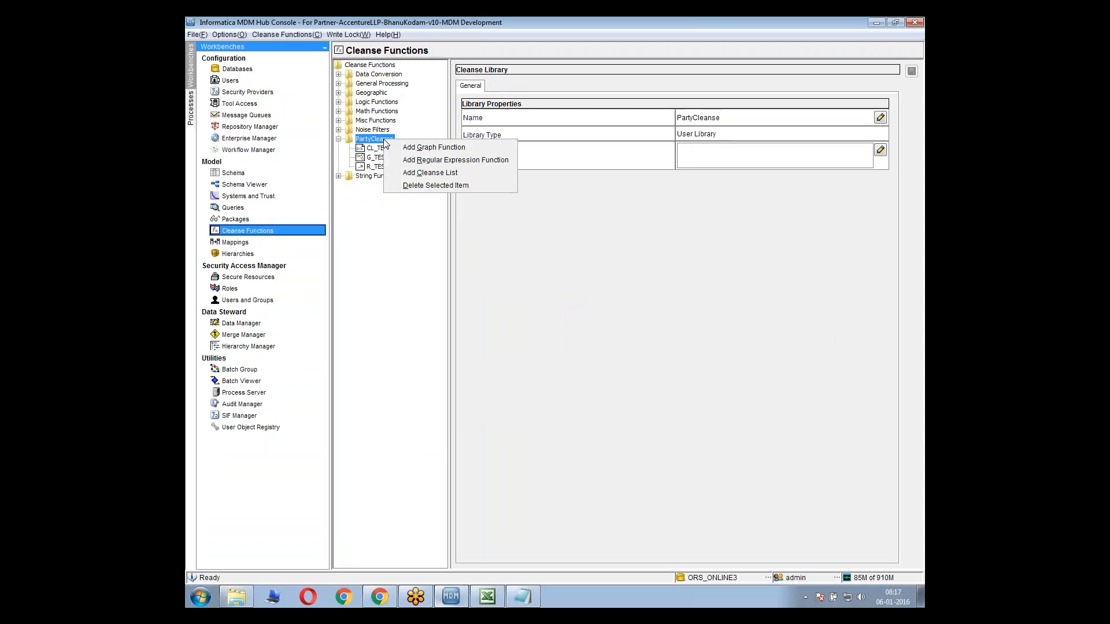
{"action": "left_click", "coordinate": [432, 147]}
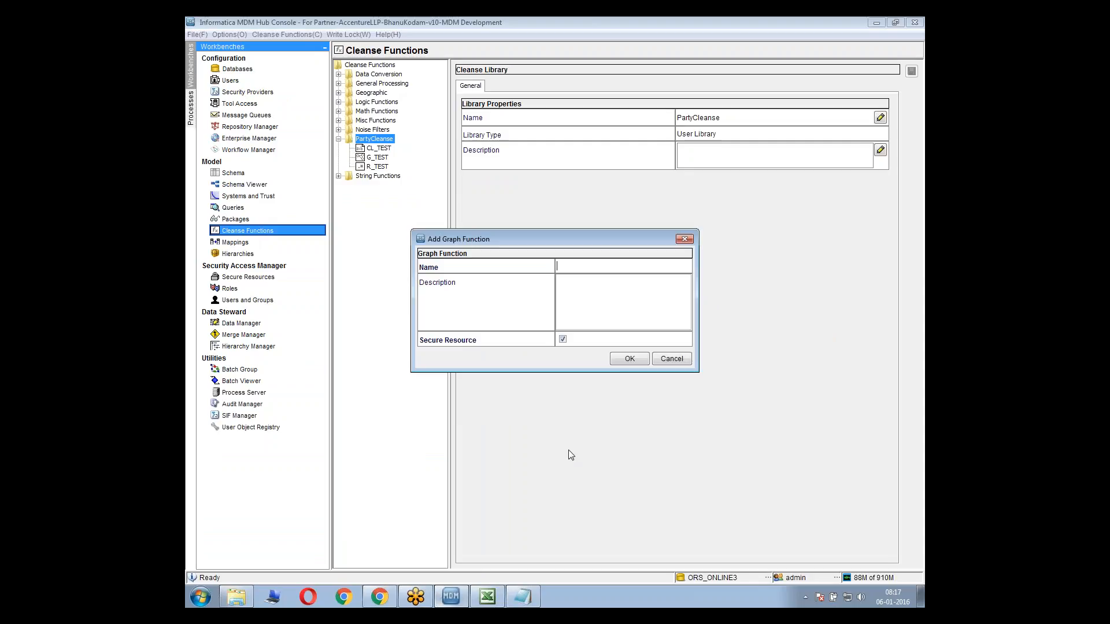
{"action": "type", "text": "G_CleanseName"}
{"action": "left_click", "coordinate": [626, 358]}
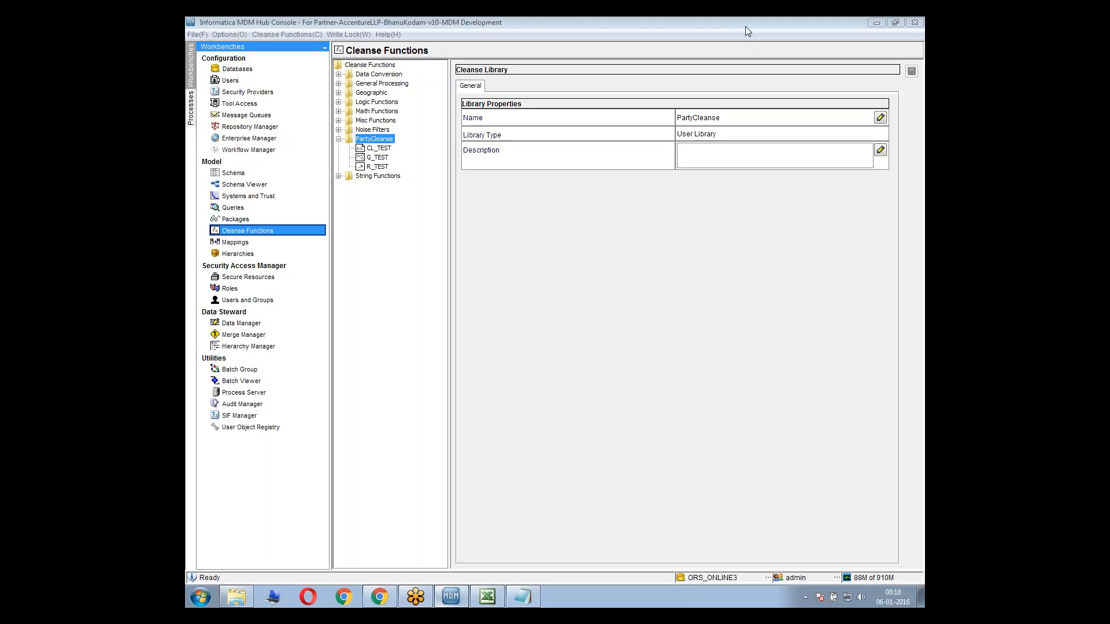
In the Notepad note, add the line "Inside a Graph function" above Cleanse Lists+Trim+Titlecase
{"action": "left_click", "coordinate": [522, 597]}
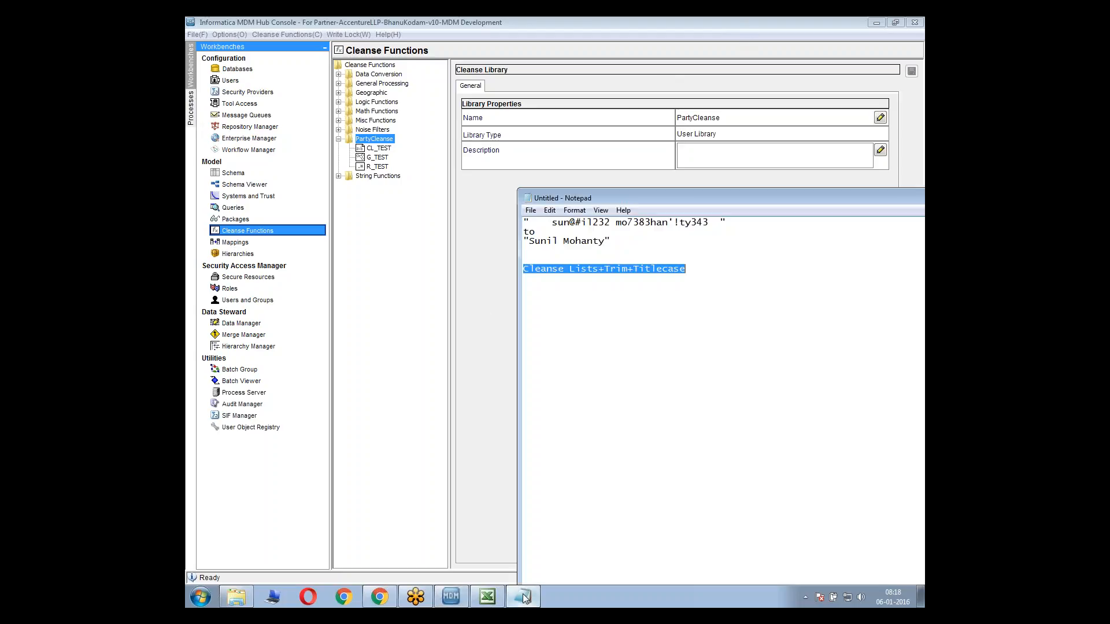
{"action": "left_click", "coordinate": [620, 258]}
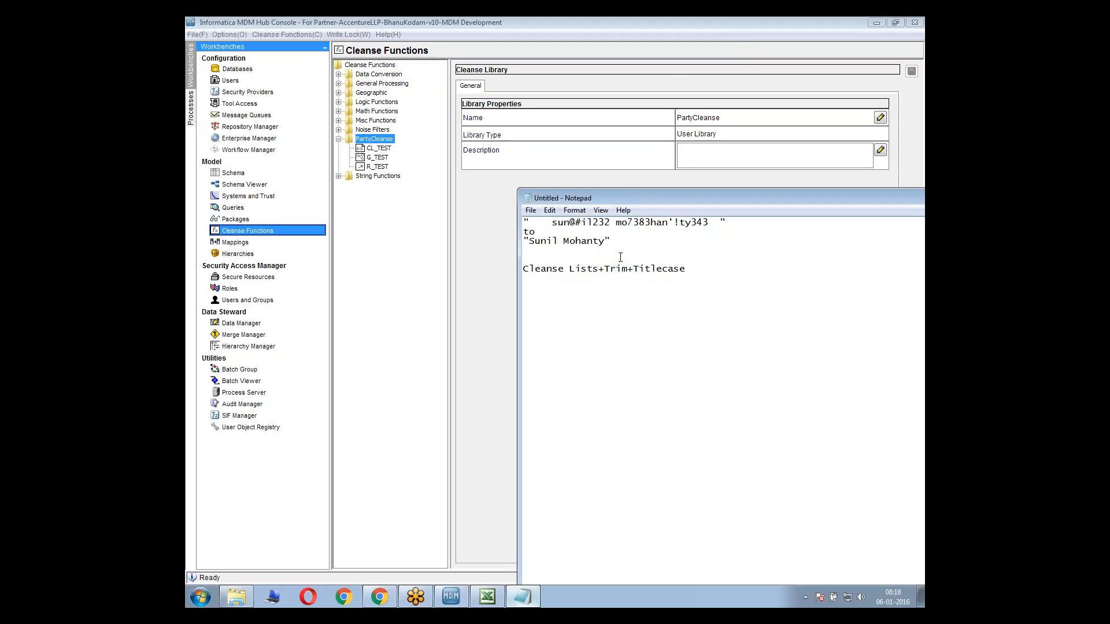
{"action": "type", "text": "Insi"}
{"action": "type", "text": "de a G"}
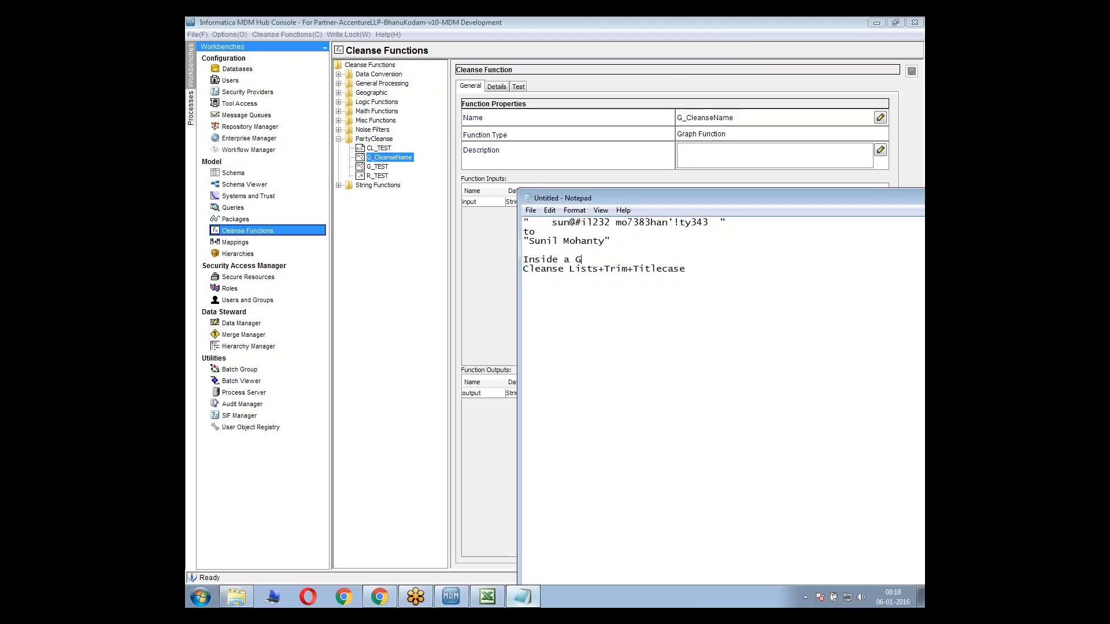
{"action": "type", "text": "raph fu"}
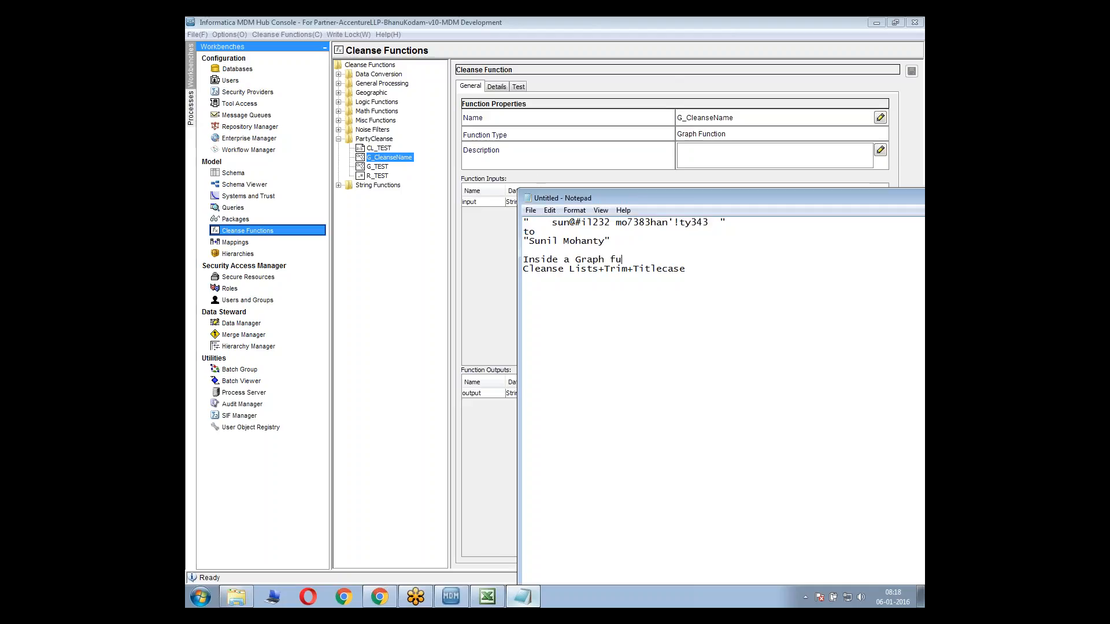
{"action": "type", "text": "nction"}
{"action": "left_click_drag", "start_coordinate": [627, 269], "coordinate": [522, 269]}
Review the graph details of G_CleanseName in the Hub Console against the function chain noted in Notepad
{"action": "left_click", "coordinate": [386, 160]}
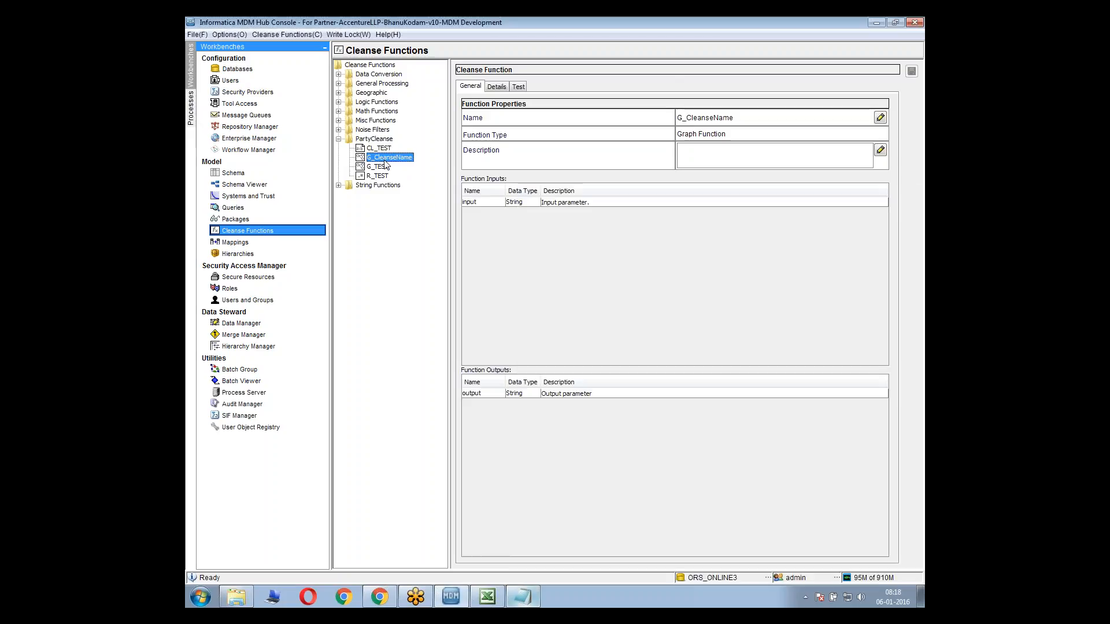
{"action": "left_click", "coordinate": [497, 86]}
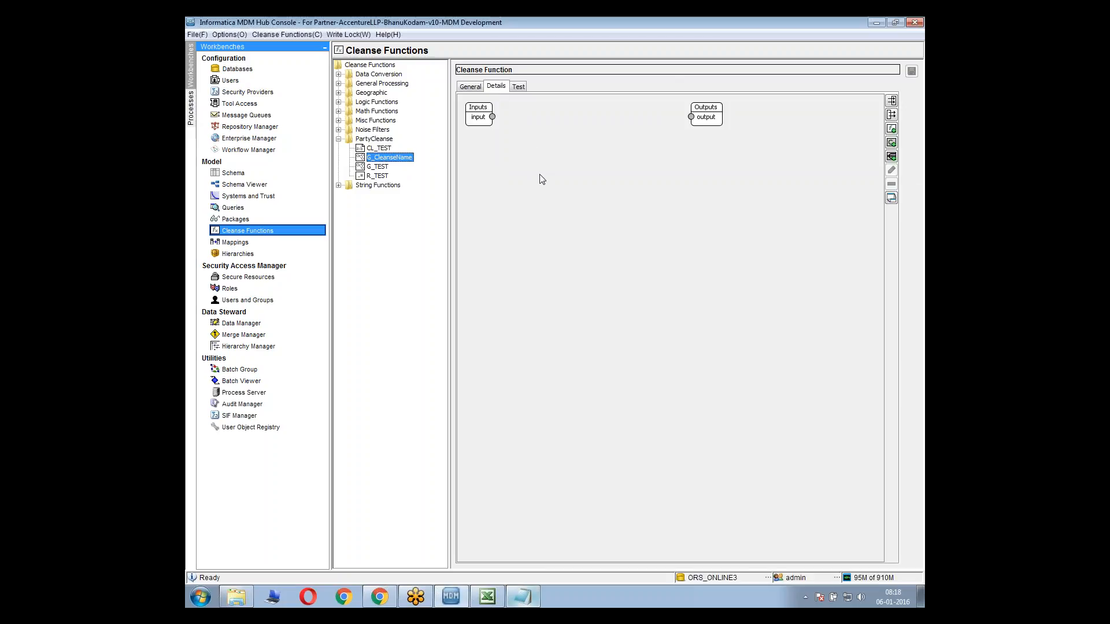
{"action": "key", "text": "alt+Tab"}
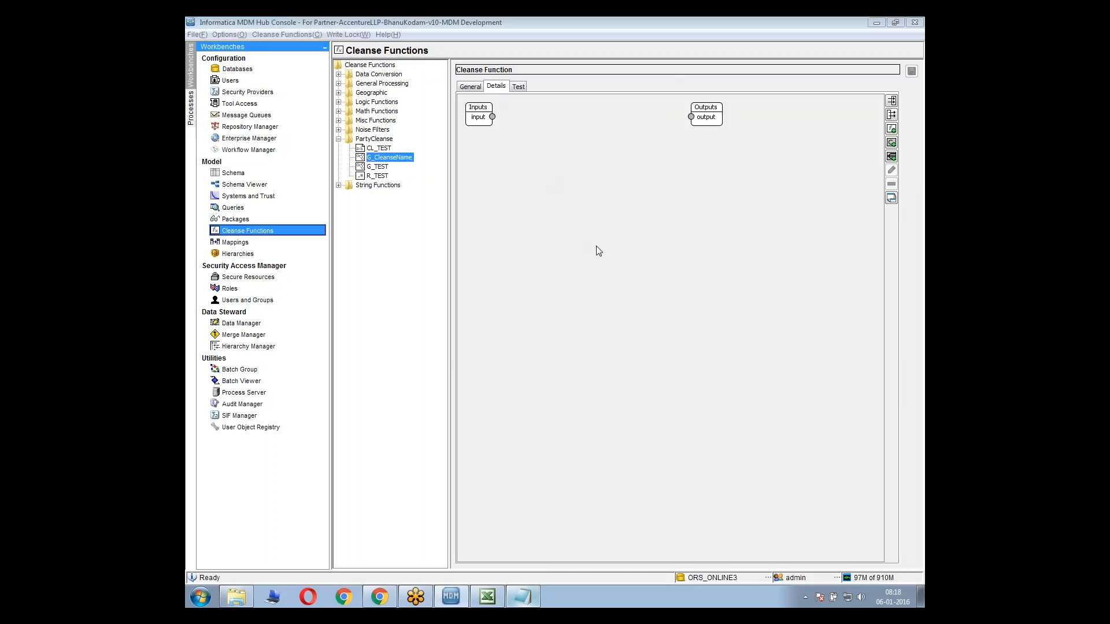
{"action": "left_click_drag", "start_coordinate": [525, 269], "coordinate": [707, 271]}
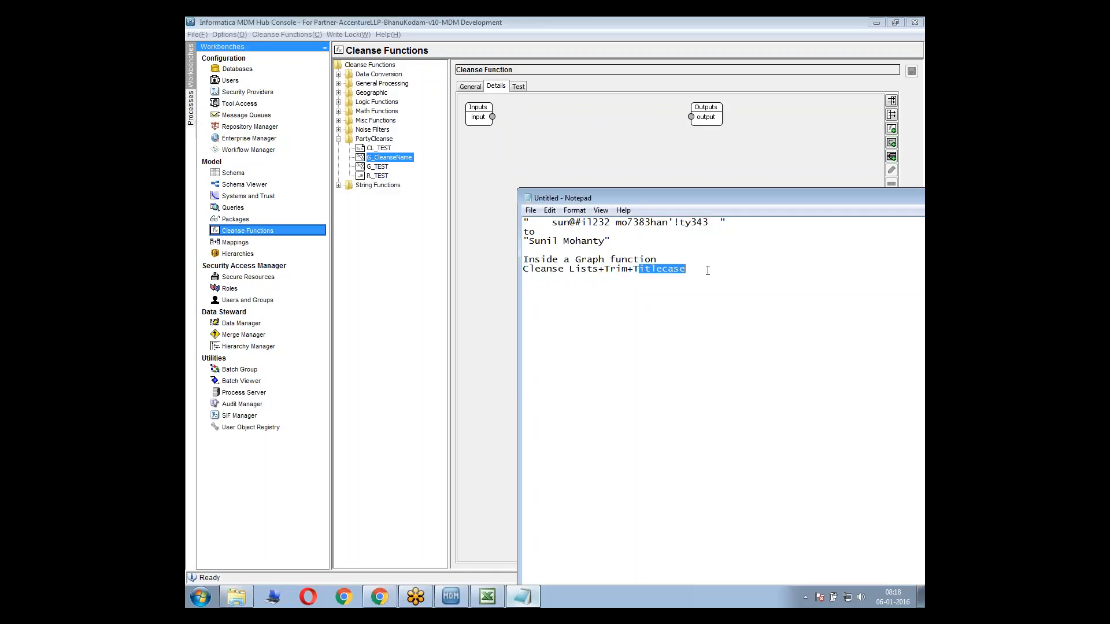
{"action": "left_click", "coordinate": [511, 273]}
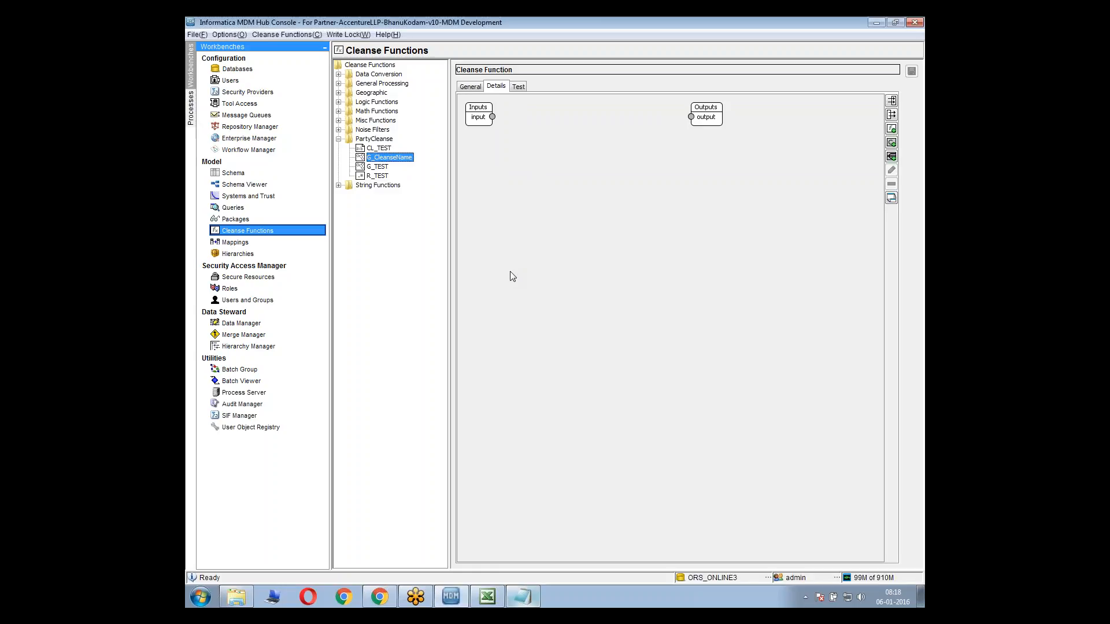
{"action": "right_click", "coordinate": [497, 216]}
{"action": "left_click", "coordinate": [461, 200]}
Add a cleanse list named CL_RemoveNoise_Digits to the PartyCleanse library
{"action": "left_click", "coordinate": [373, 140]}
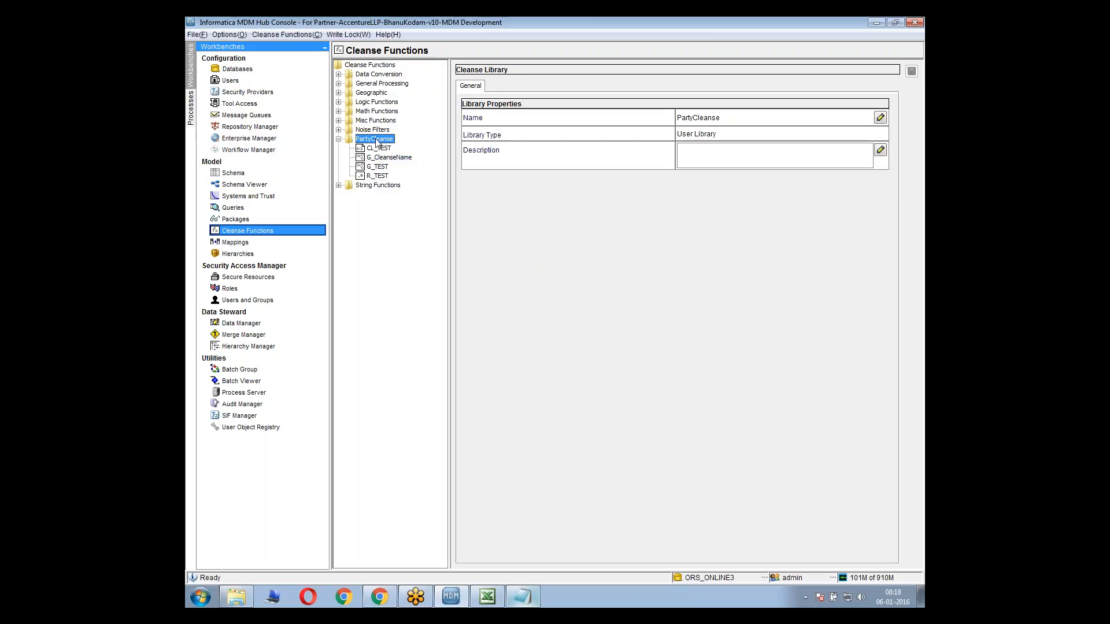
{"action": "right_click", "coordinate": [377, 140]}
{"action": "left_click", "coordinate": [432, 173]}
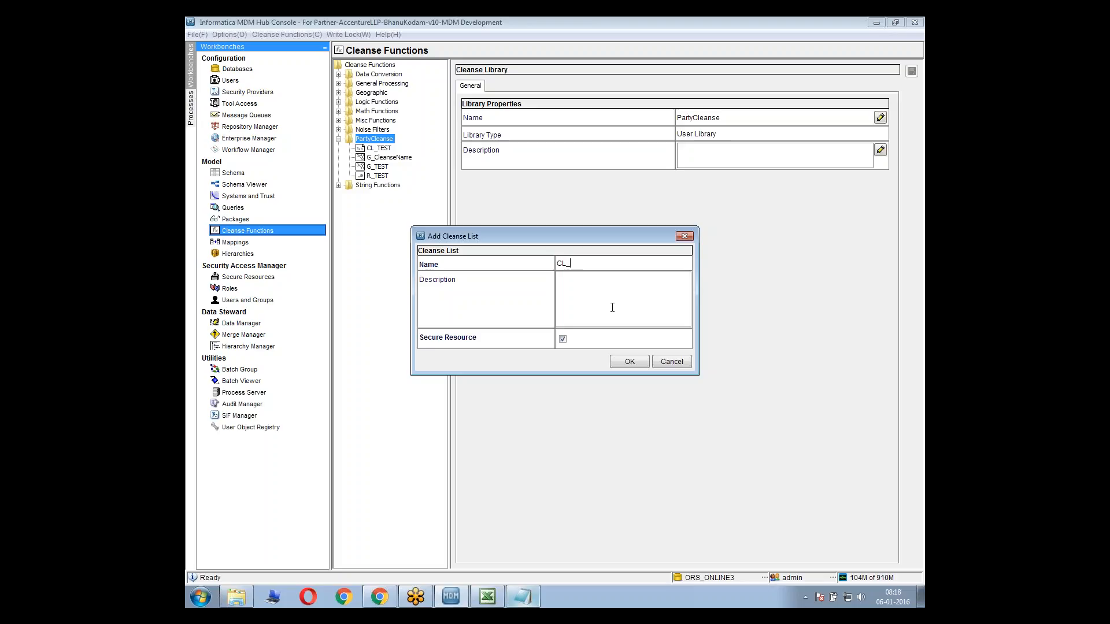
{"action": "type", "text": "CL_RemoveNois"}
{"action": "type", "text": "_Digits"}
{"action": "left_click", "coordinate": [629, 361]}
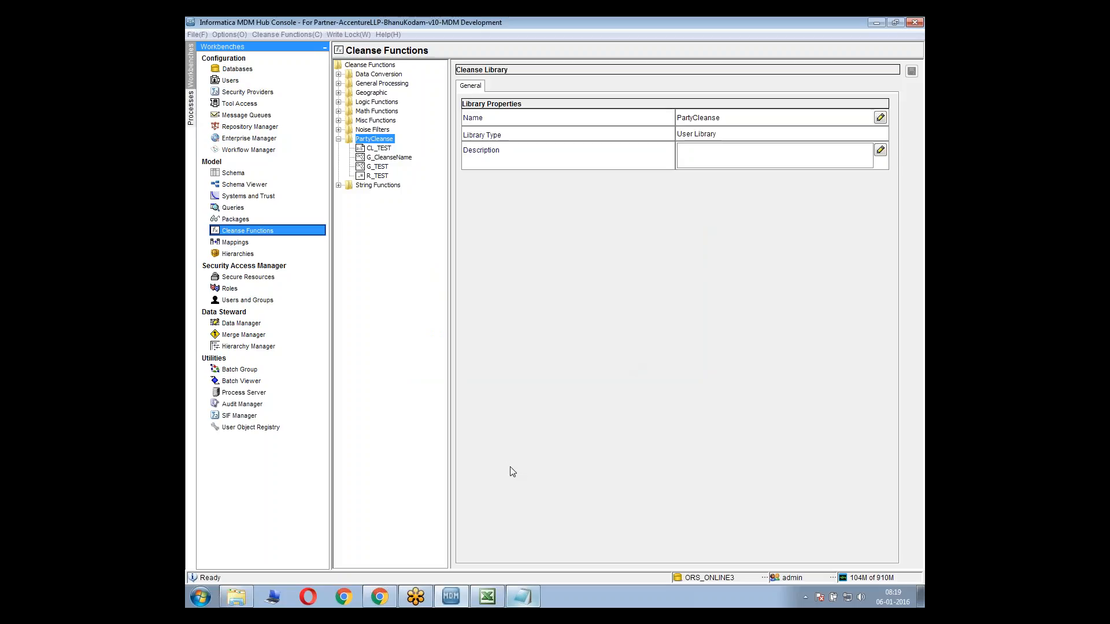
In the details of CL_RemoveNoise_Digits, add the search strings @ and ! as Exact Match entries with empty output strings
{"action": "left_click", "coordinate": [371, 129]}
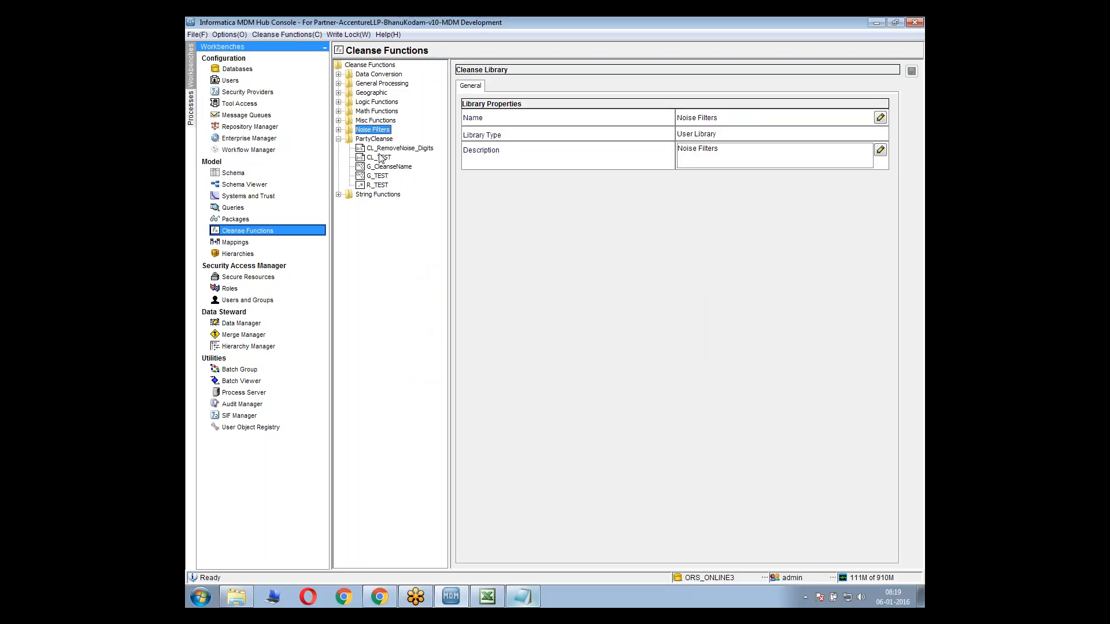
{"action": "left_click", "coordinate": [382, 149]}
{"action": "left_click", "coordinate": [495, 87]}
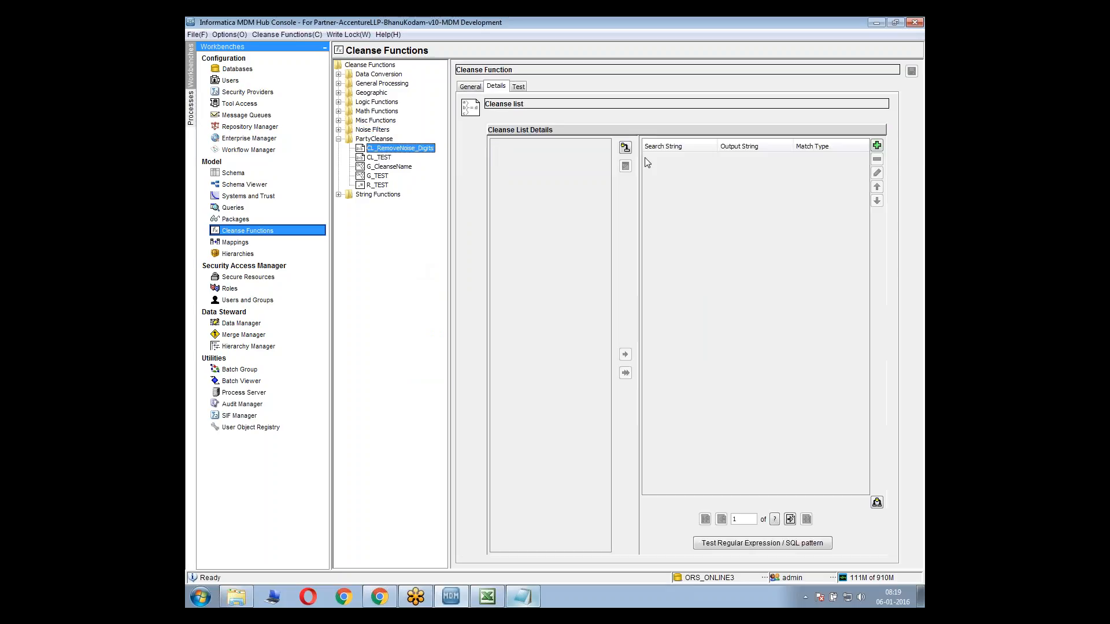
{"action": "left_click", "coordinate": [882, 145]}
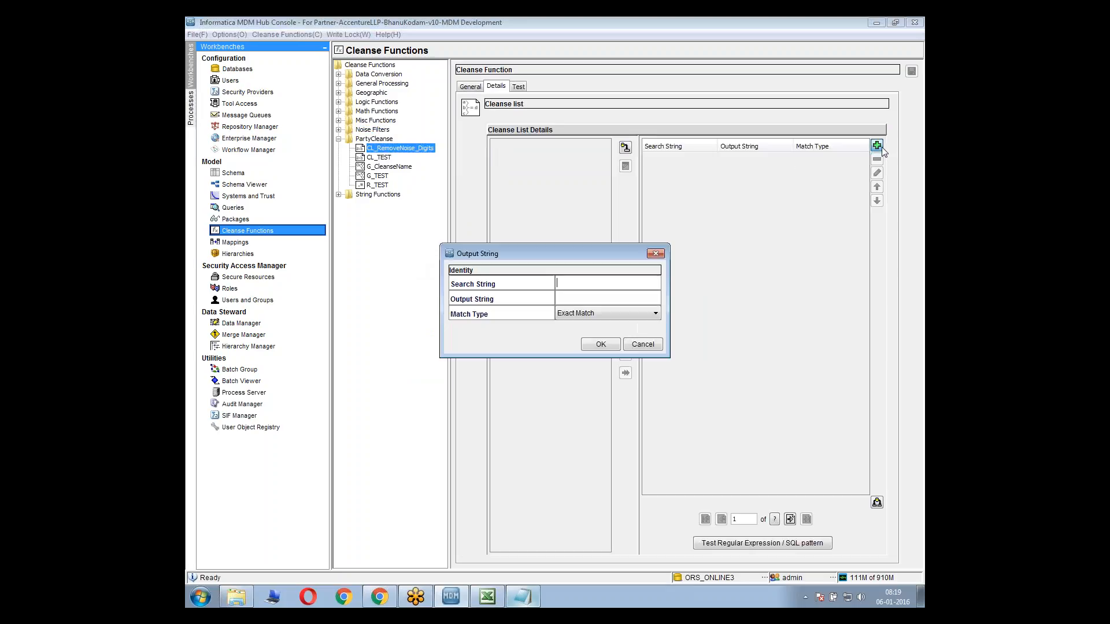
{"action": "type", "text": "@"}
{"action": "left_click", "coordinate": [607, 344]}
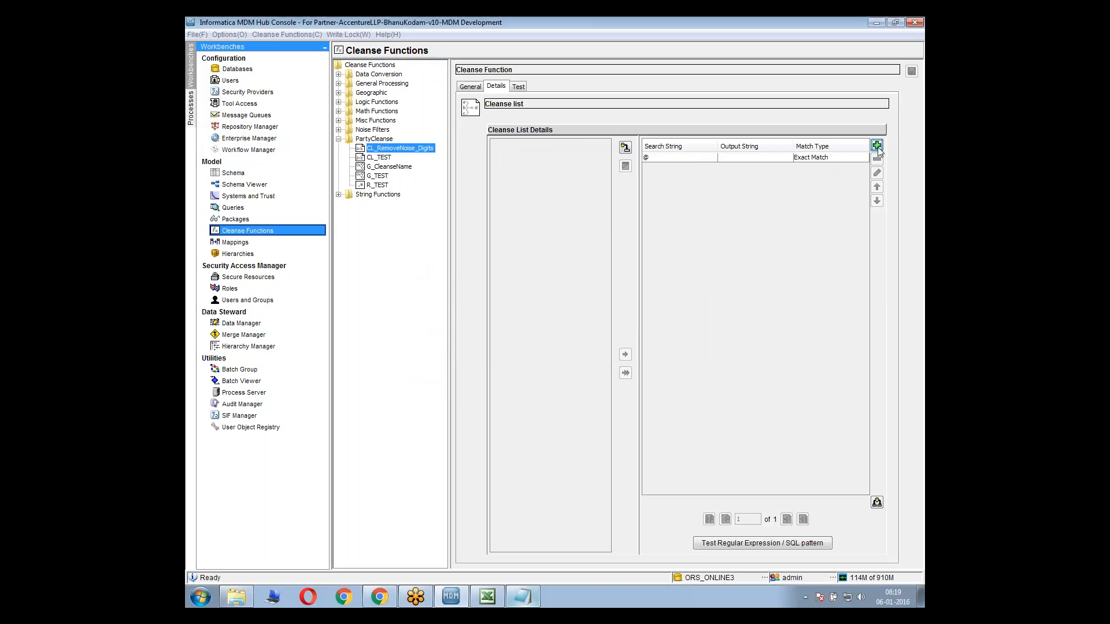
{"action": "left_click", "coordinate": [877, 145]}
{"action": "type", "text": "!"}
{"action": "left_click", "coordinate": [605, 344]}
Add the double-quote and apostrophe characters as separate Exact Match search strings with empty output strings
{"action": "left_click", "coordinate": [876, 146]}
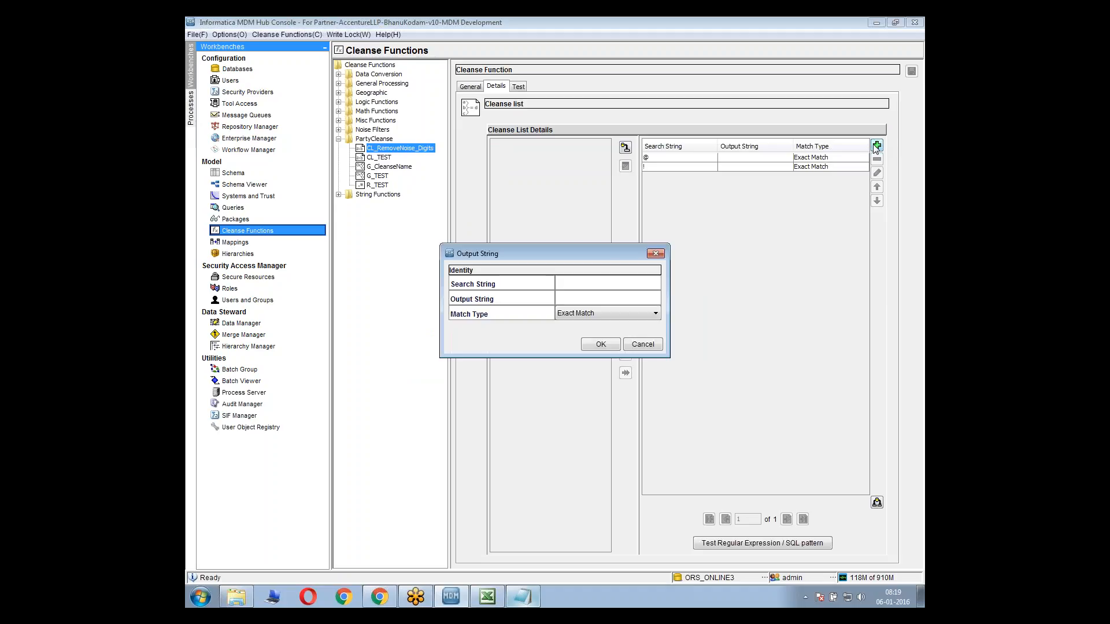
{"action": "type", "text": "'"}
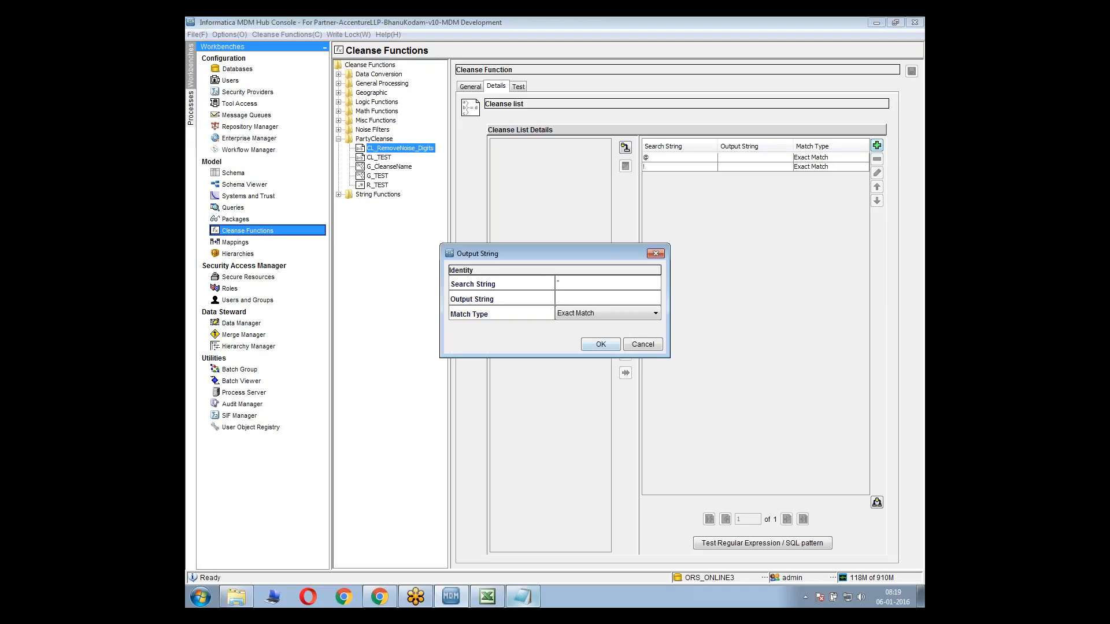
{"action": "left_click", "coordinate": [599, 347]}
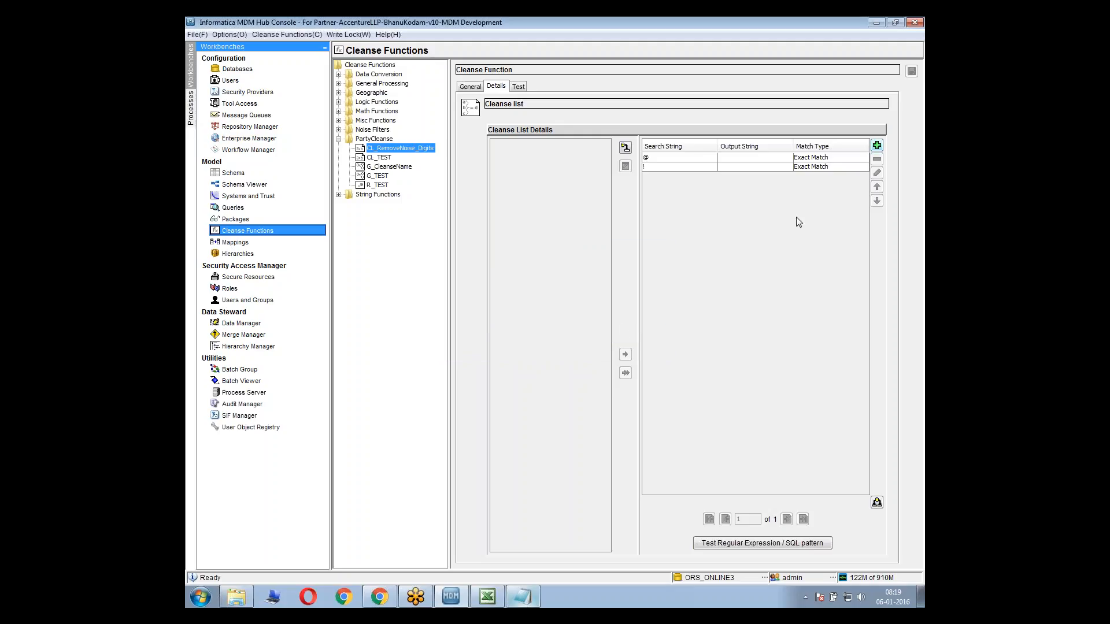
{"action": "left_click", "coordinate": [877, 145]}
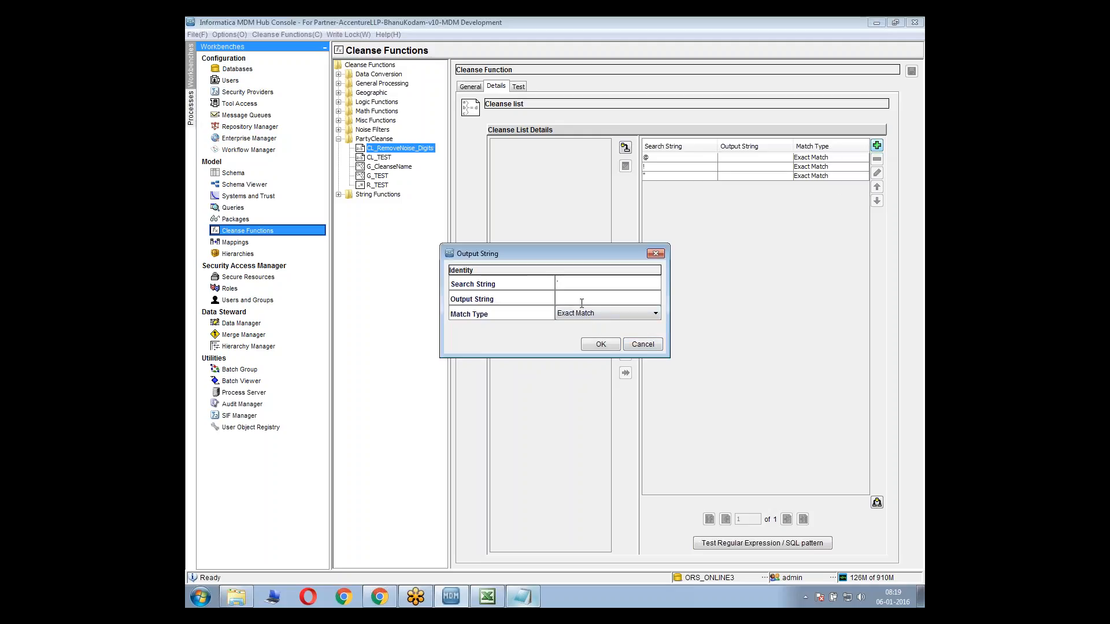
{"action": "type", "text": "'"}
{"action": "left_click", "coordinate": [597, 345]}
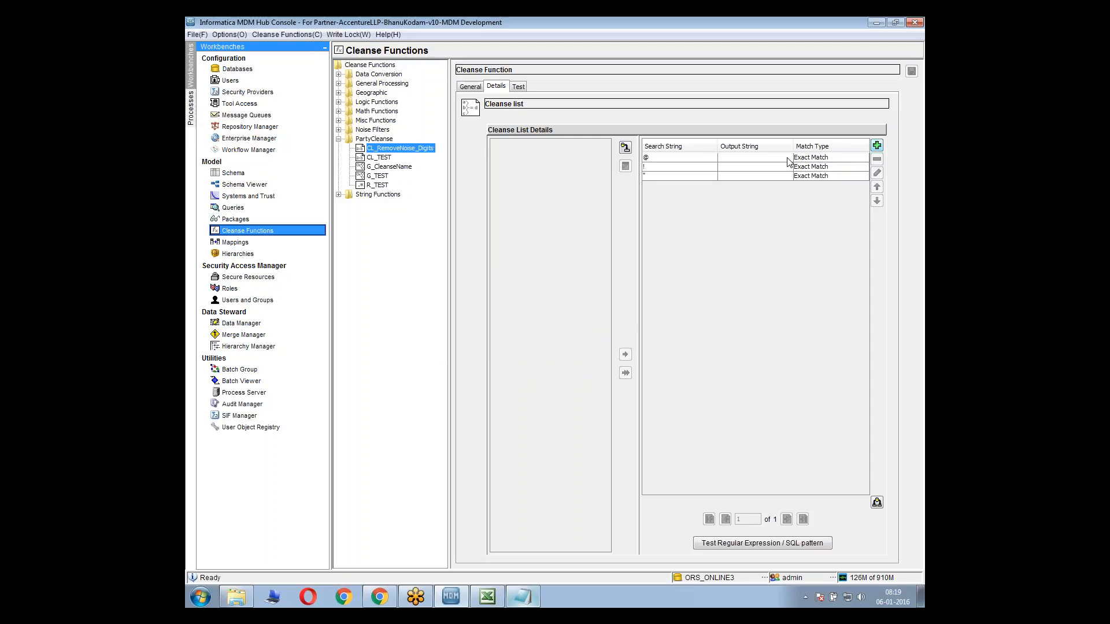
Add # and a comma to the cleanse list as Exact Match search strings with empty output strings
{"action": "left_click", "coordinate": [877, 146]}
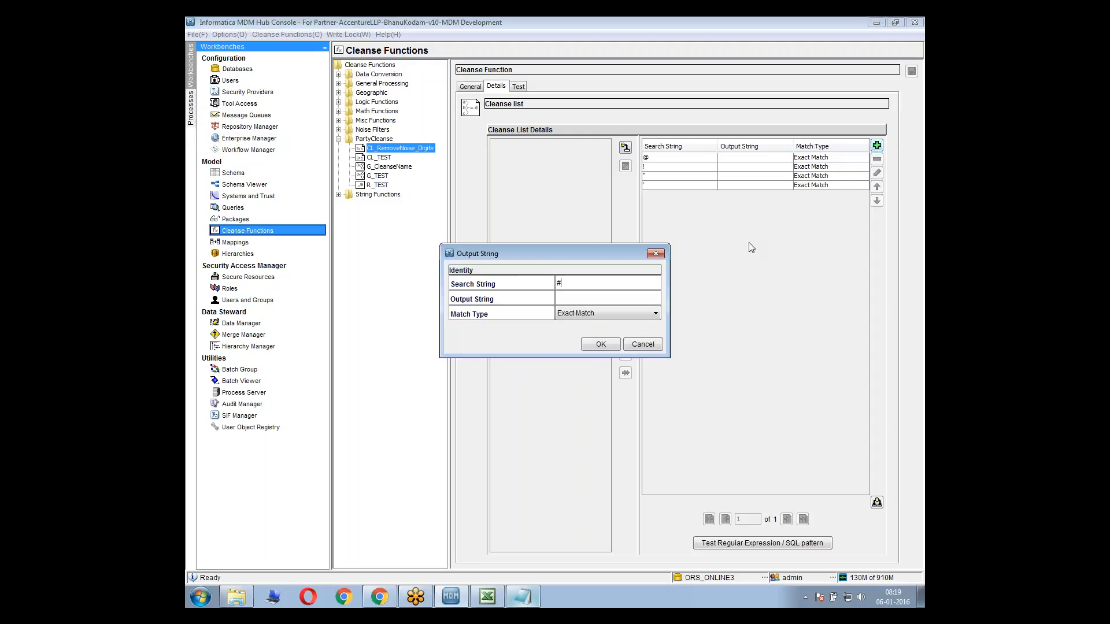
{"action": "type", "text": "#"}
{"action": "left_click", "coordinate": [602, 345]}
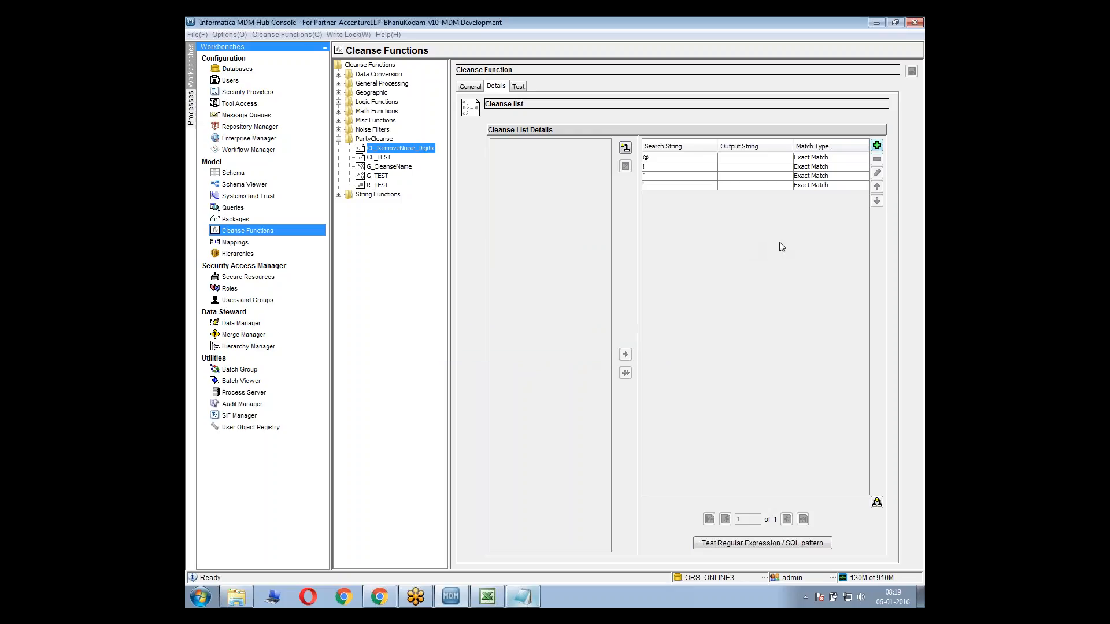
{"action": "left_click", "coordinate": [877, 146]}
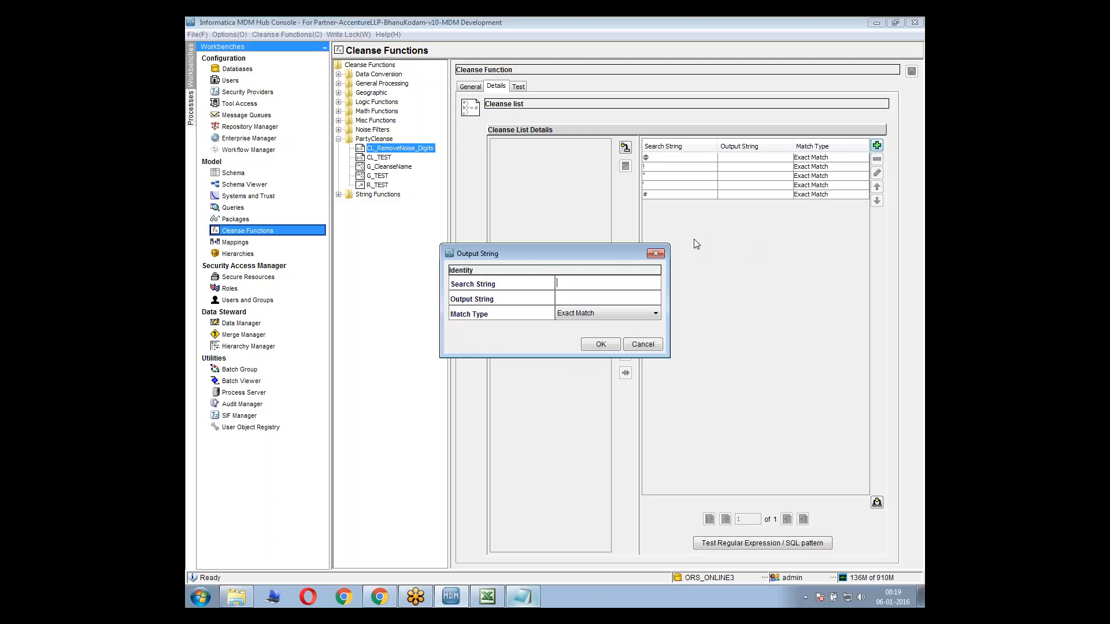
{"action": "left_click", "coordinate": [585, 345]}
Add one more Exact Match punctuation entry with an empty output string after the comma, and select all the cleanse list entries
{"action": "left_click", "coordinate": [877, 146]}
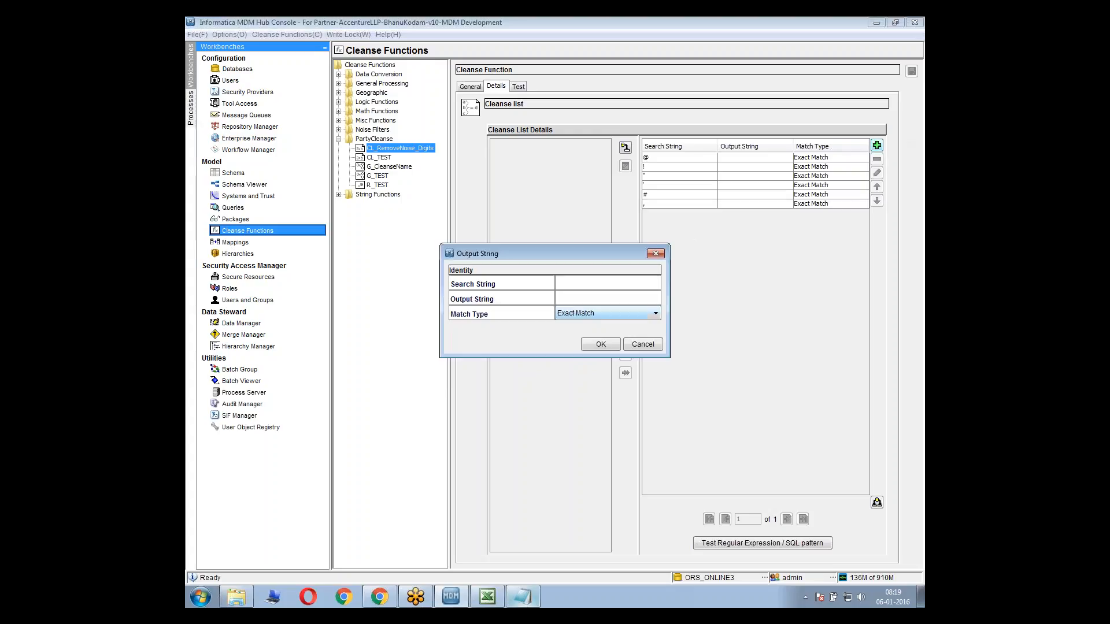
{"action": "left_click", "coordinate": [599, 346]}
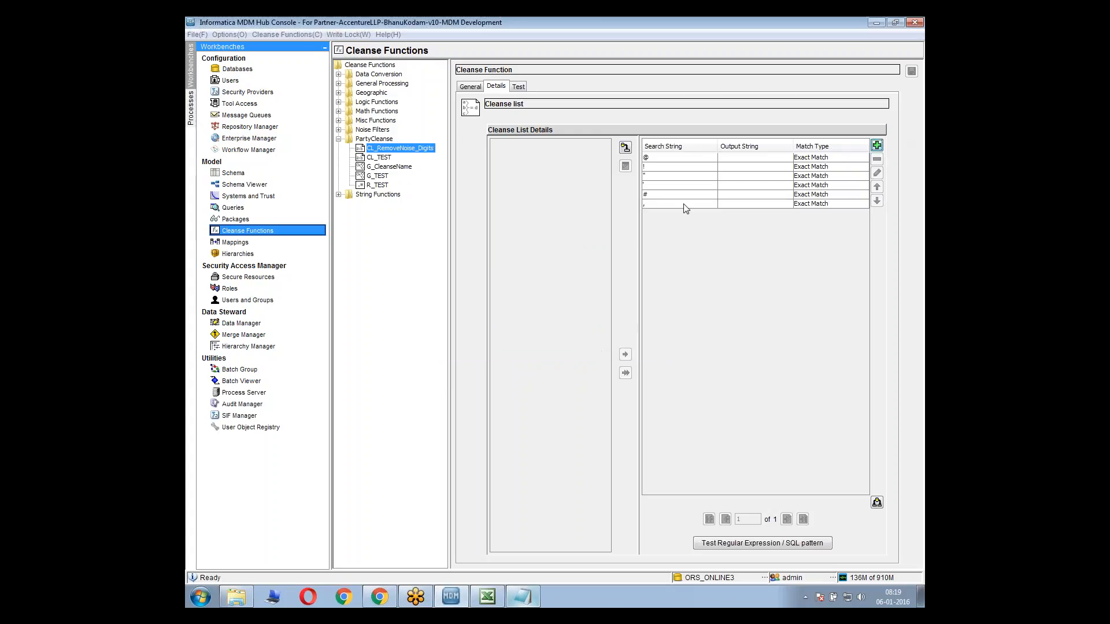
{"action": "left_click", "coordinate": [723, 213]}
{"action": "mouse_move", "coordinate": [725, 205]}
{"action": "left_mouse_down"}
{"action": "mouse_move", "coordinate": [710, 156]}
{"action": "mouse_move", "coordinate": [705, 213]}
{"action": "left_mouse_up"}
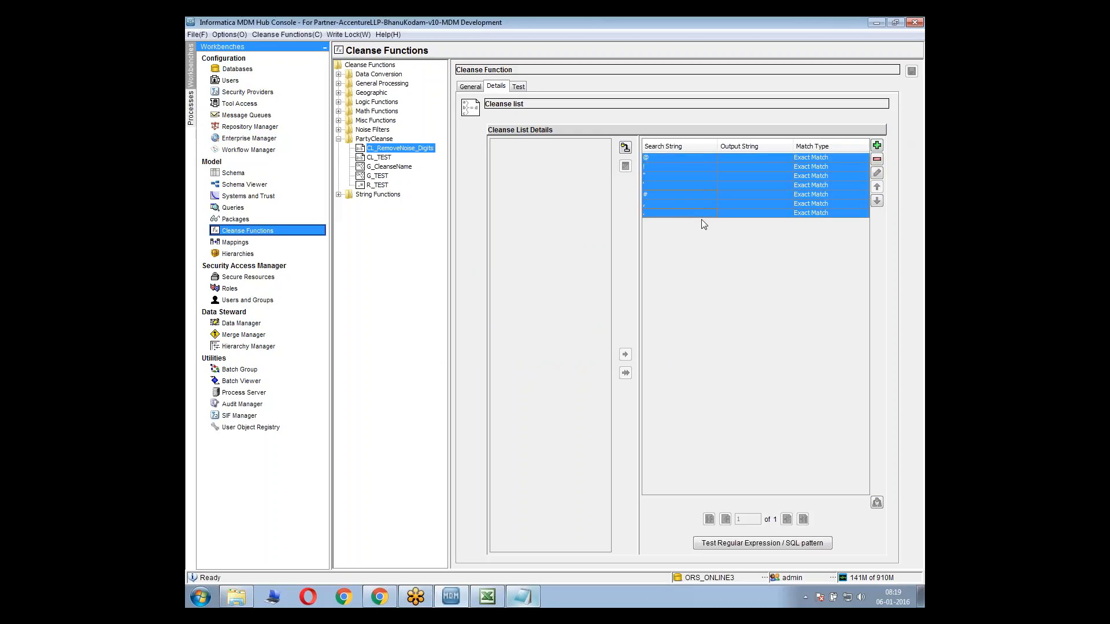
{"action": "left_click", "coordinate": [723, 202]}
{"action": "left_click_drag", "start_coordinate": [717, 167], "coordinate": [716, 234]}
{"action": "left_click", "coordinate": [716, 202]}
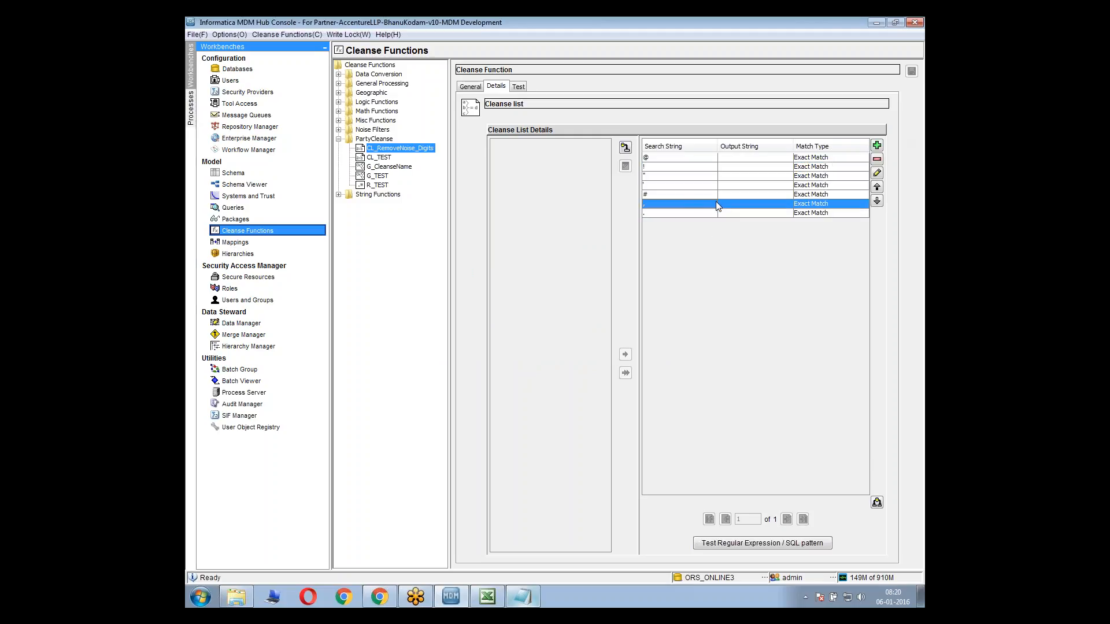
{"action": "left_click", "coordinate": [687, 196]}
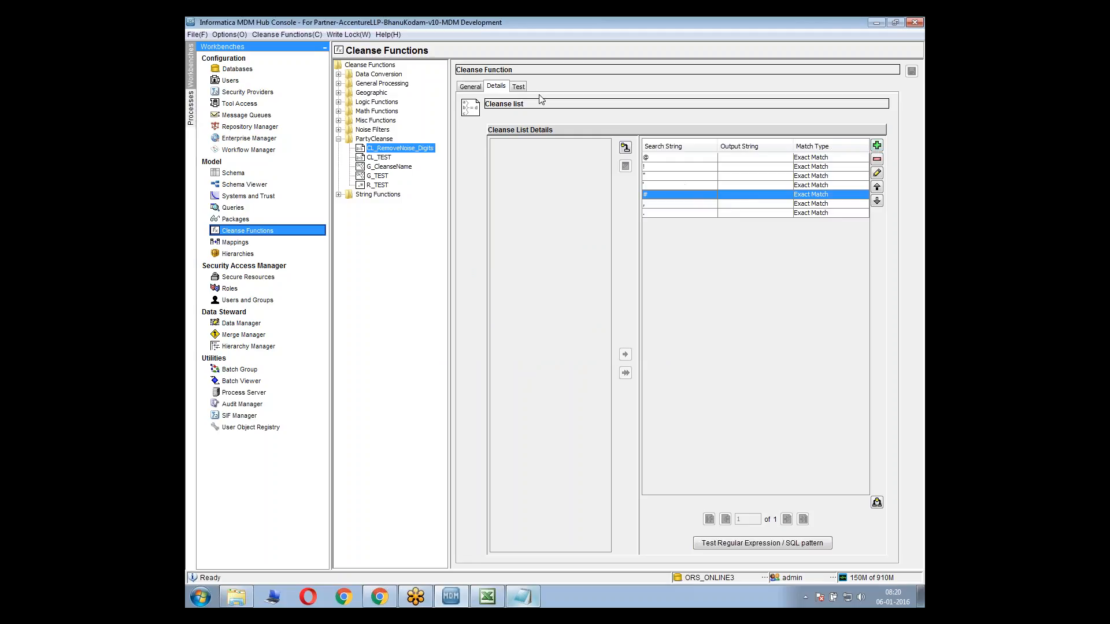
Copy the sample string sun@#il from the Notepad note into the input parameter of CL_RemoveNoise_Digits and run its test
{"action": "left_click", "coordinate": [519, 87]}
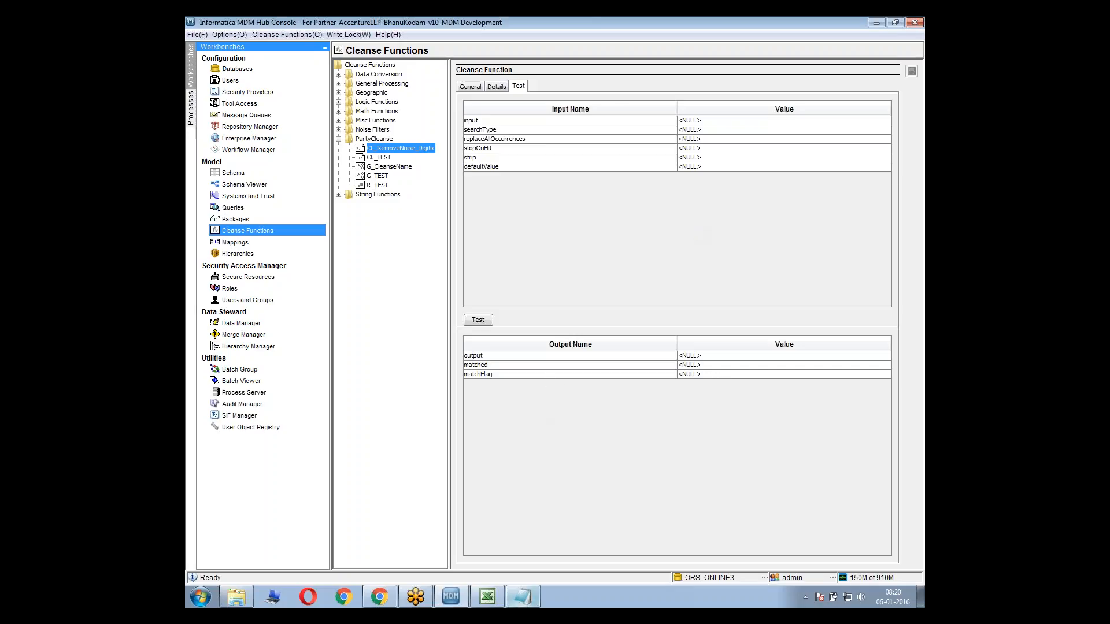
{"action": "left_click", "coordinate": [510, 602]}
{"action": "left_click", "coordinate": [657, 312]}
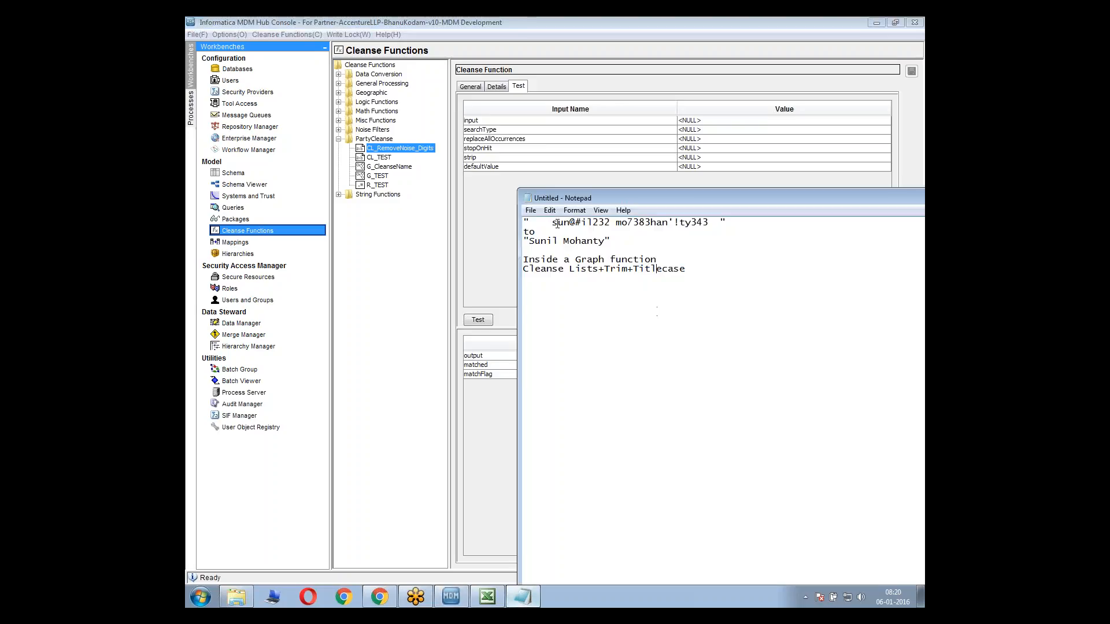
{"action": "left_click_drag", "start_coordinate": [553, 224], "coordinate": [593, 223]}
{"action": "key", "text": "ctrl+c"}
{"action": "left_click", "coordinate": [694, 121]}
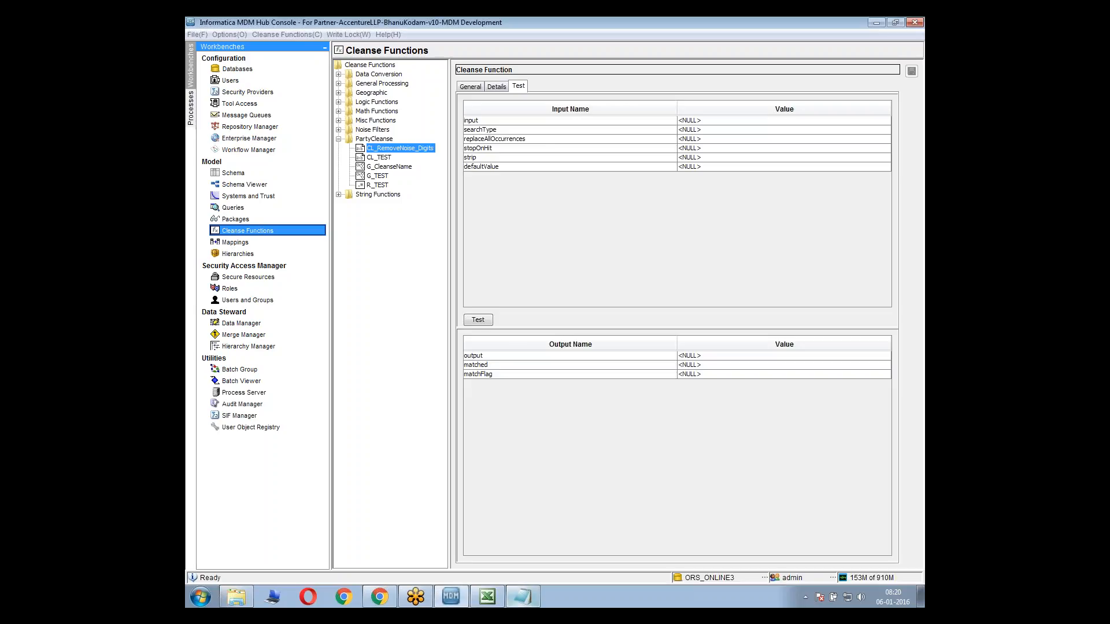
{"action": "key", "text": "ctrl+v"}
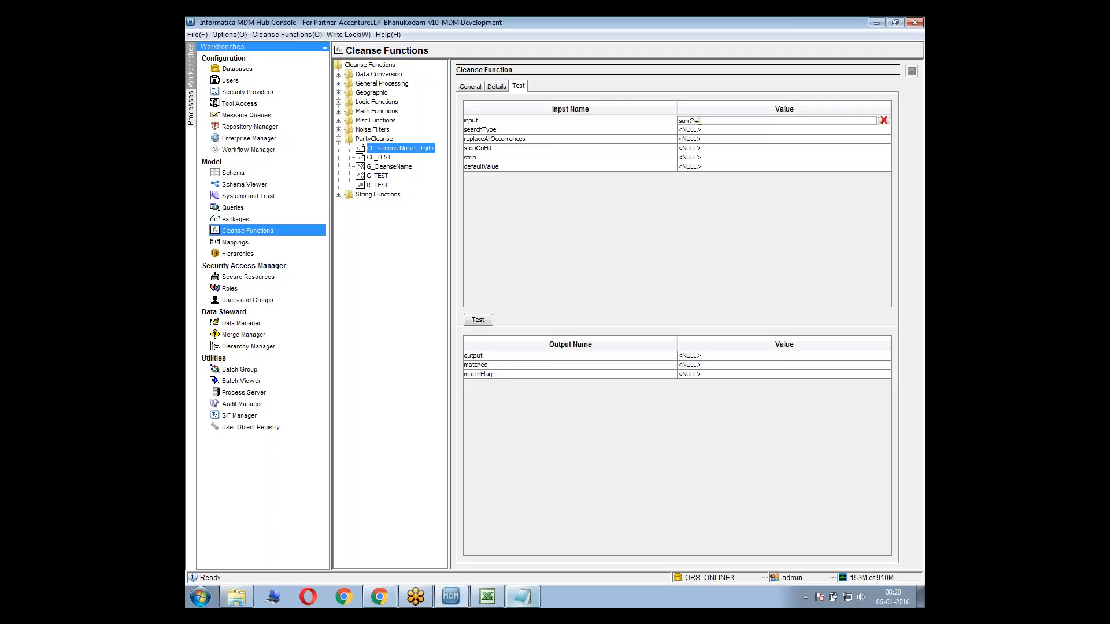
{"action": "left_click", "coordinate": [488, 321]}
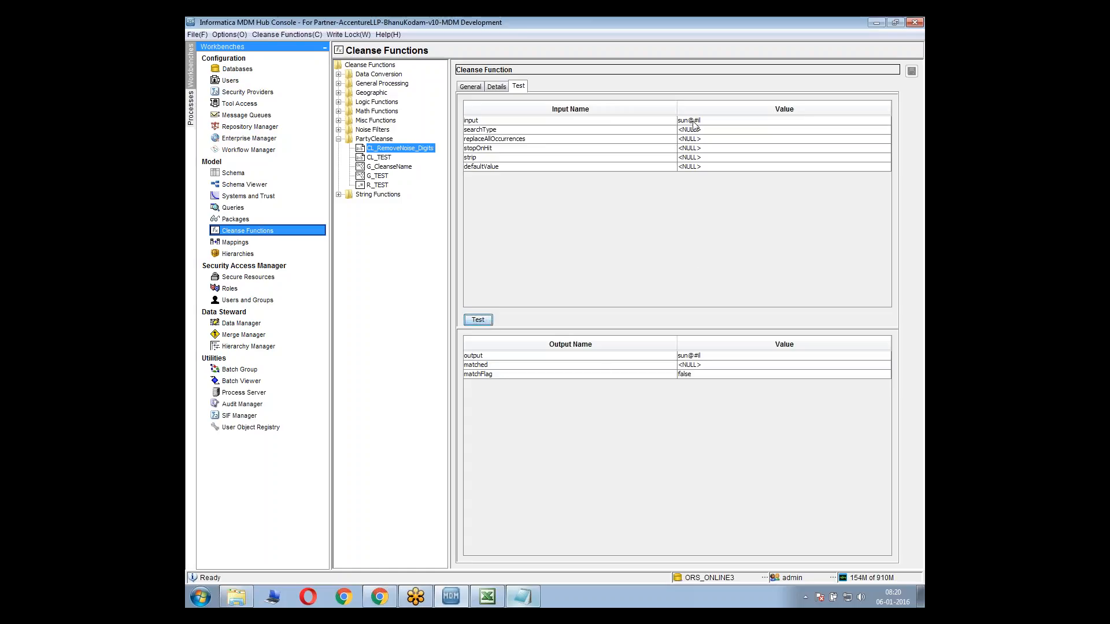
{"action": "left_click", "coordinate": [692, 376]}
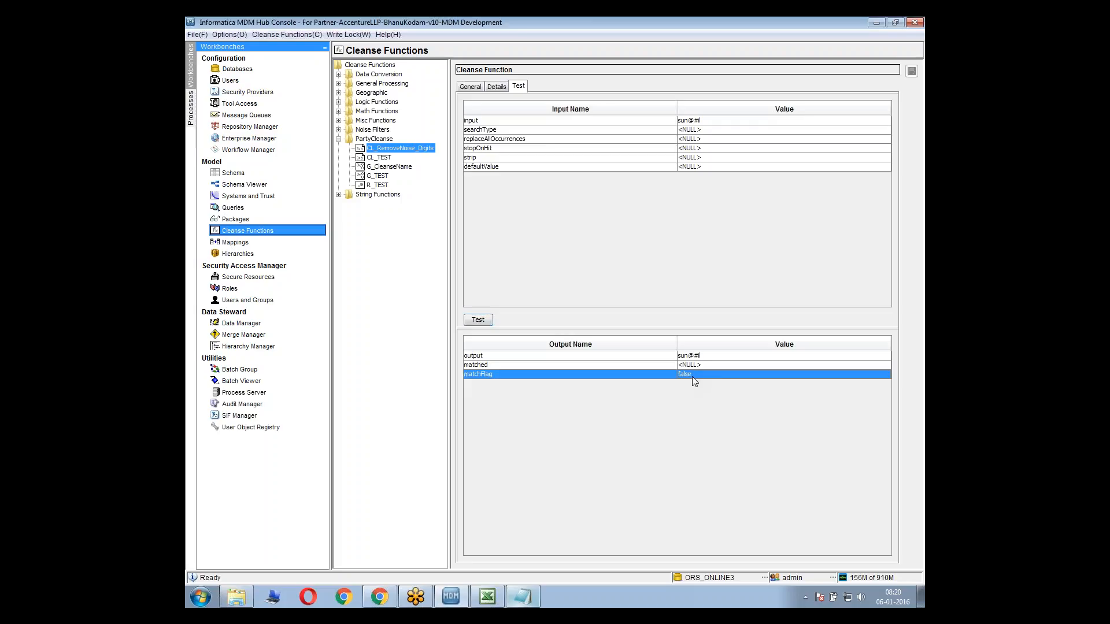
{"action": "double_click", "coordinate": [710, 122]}
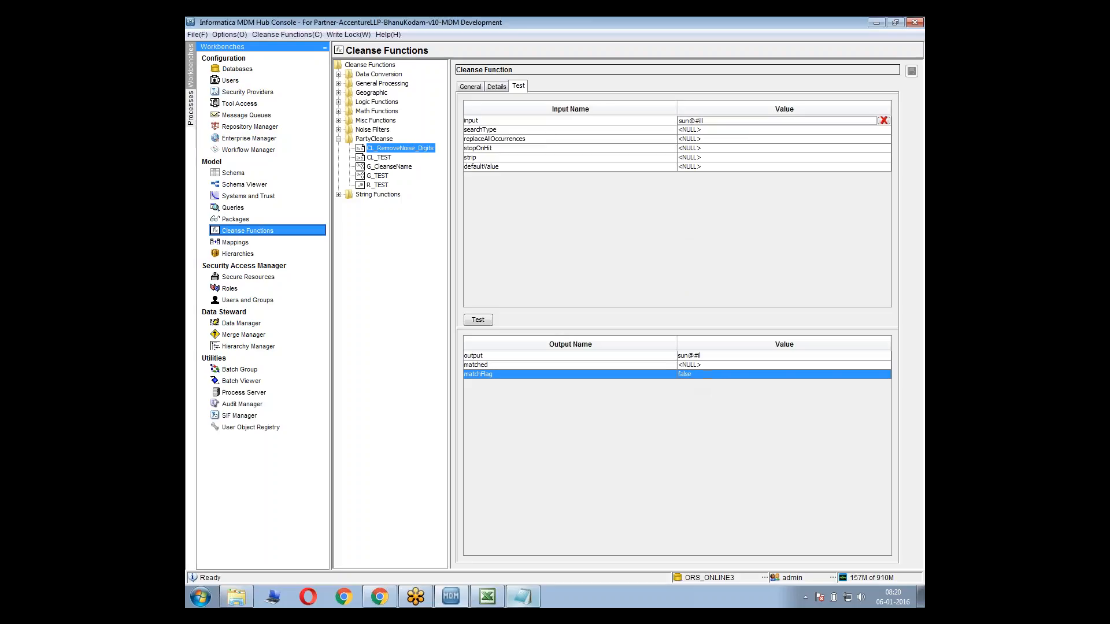
{"action": "left_click", "coordinate": [517, 132]}
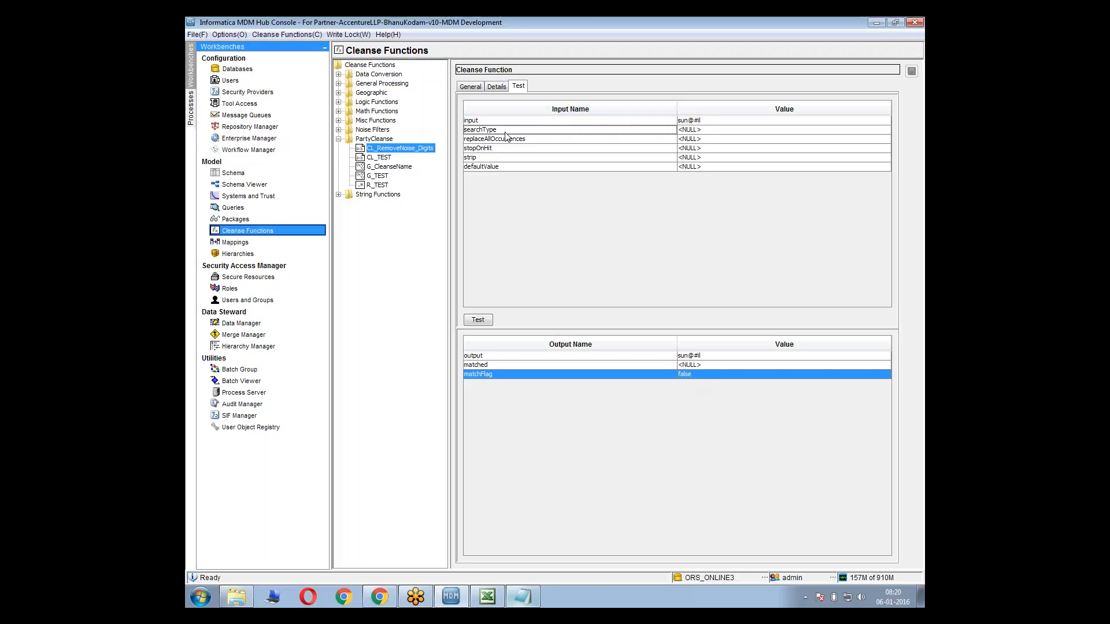
Check the @ entry in the cleanse list, and run the function test with only @ as the input
{"action": "left_click", "coordinate": [497, 86]}
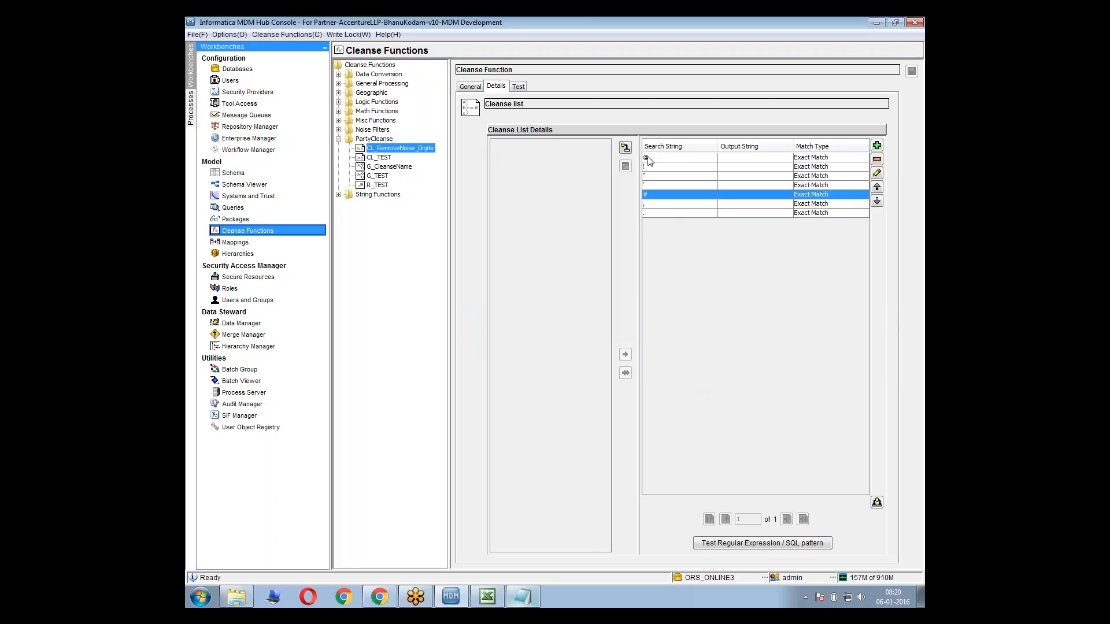
{"action": "left_click", "coordinate": [652, 162]}
{"action": "left_click", "coordinate": [520, 87]}
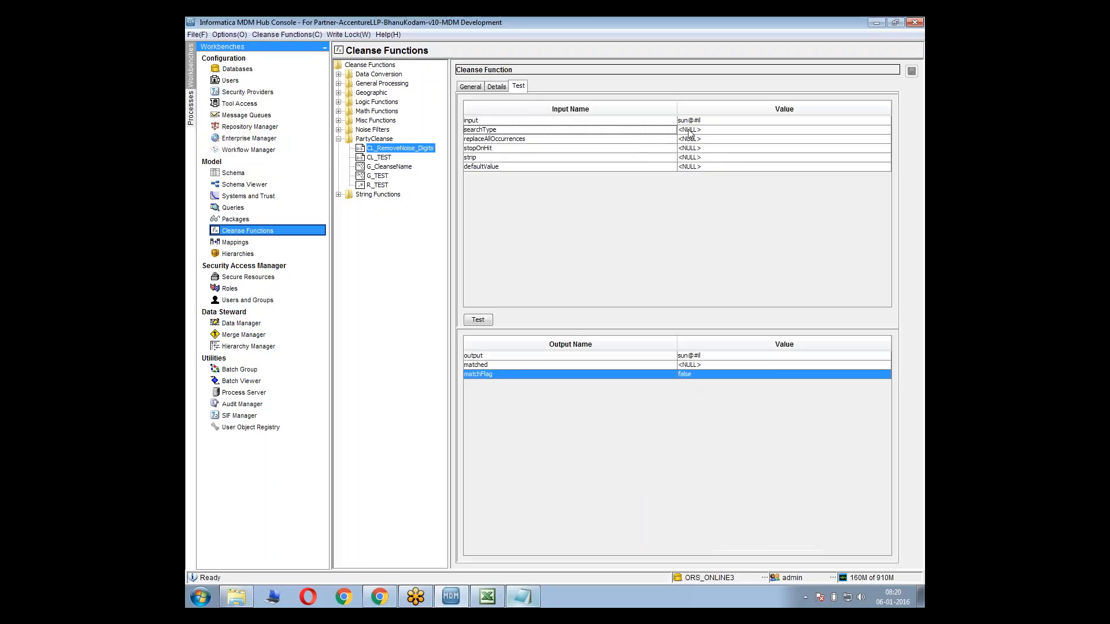
{"action": "left_click_drag", "start_coordinate": [708, 122], "coordinate": [632, 112]}
{"action": "key", "text": "ctrl+c"}
{"action": "type", "text": "@"}
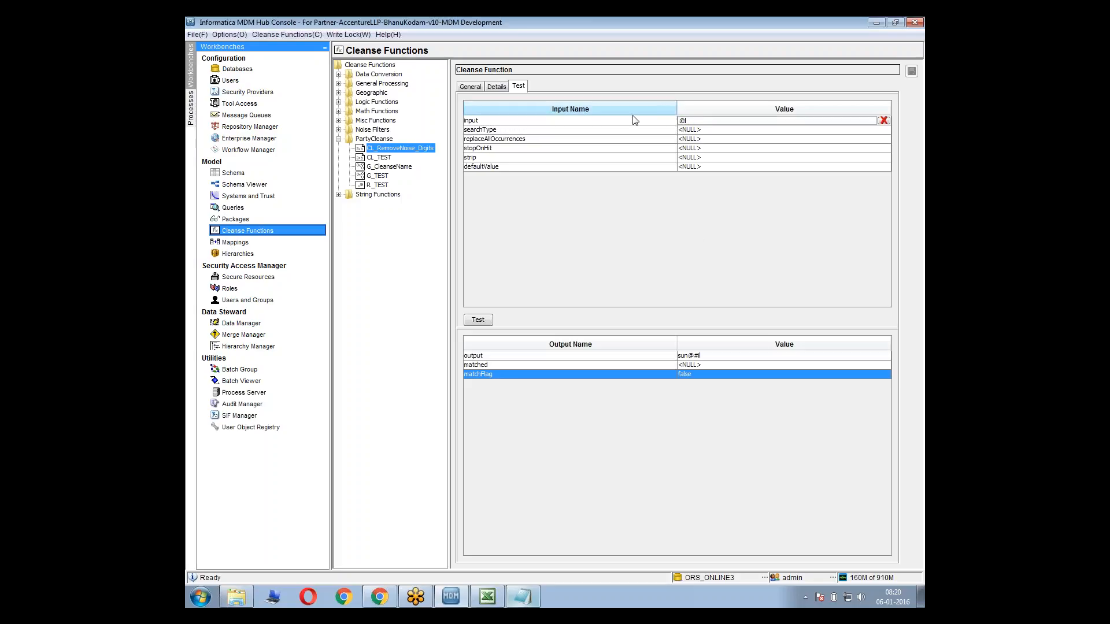
{"action": "left_click", "coordinate": [478, 320]}
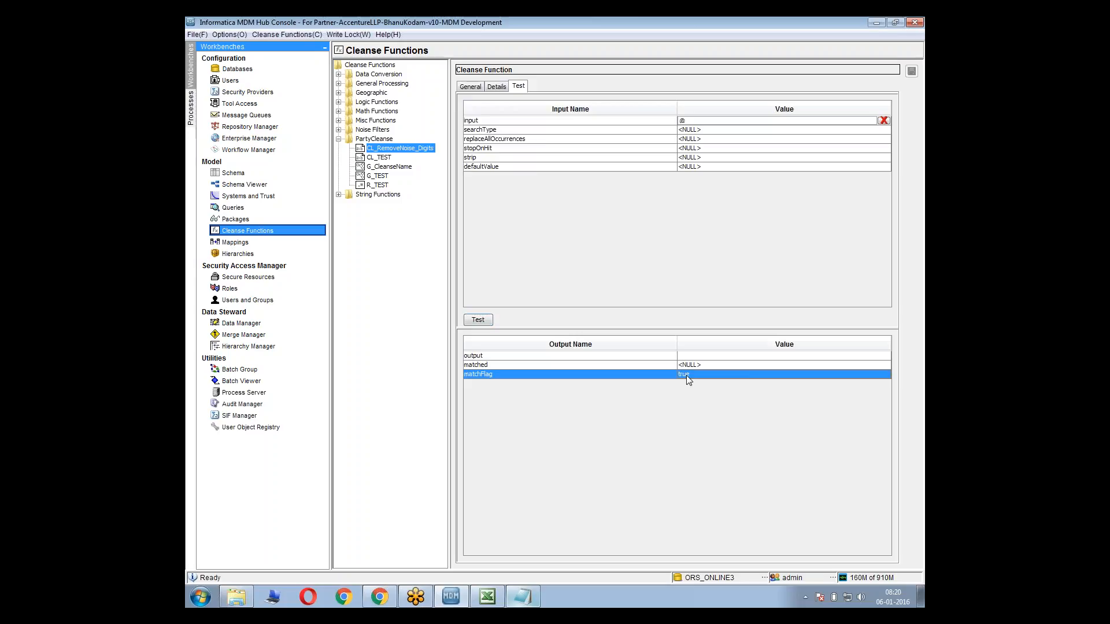
Restore sun@#il as the test input, run it, and repeat the test with searchType set to ANYWHERE
{"action": "left_click", "coordinate": [681, 120]}
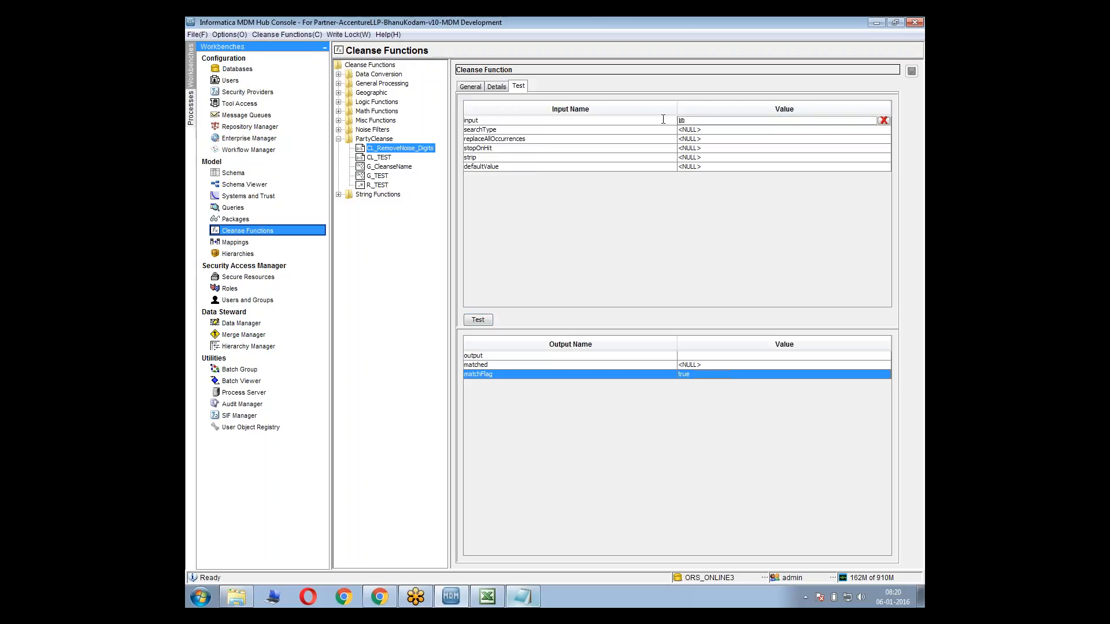
{"action": "key", "text": "Delete"}
{"action": "key", "text": "ctrl+v"}
{"action": "left_click", "coordinate": [489, 320]}
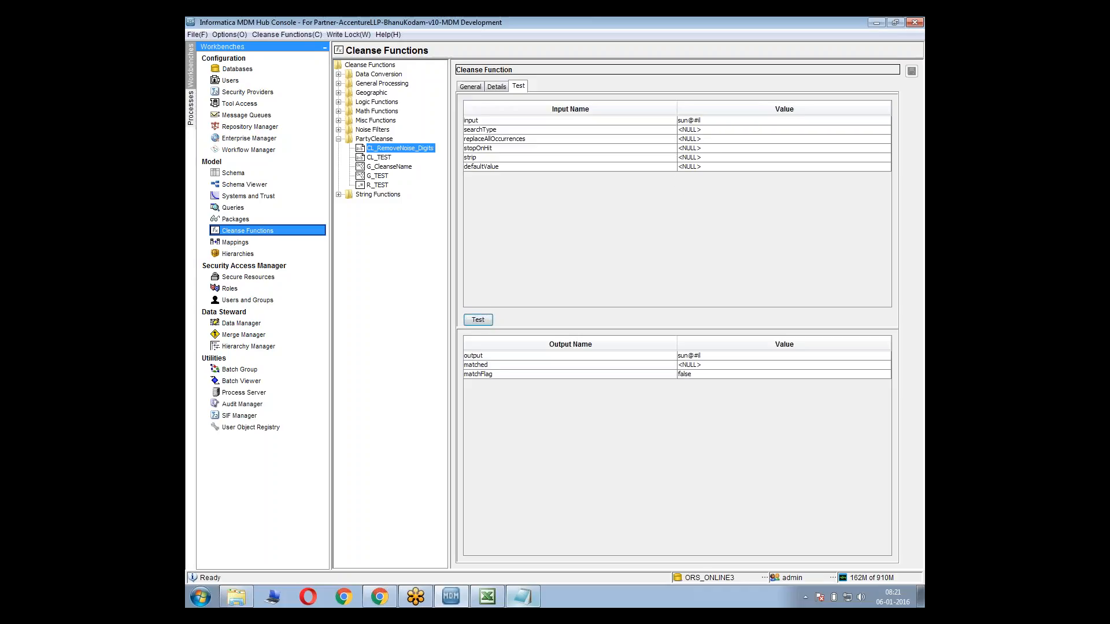
{"action": "left_click", "coordinate": [709, 130]}
{"action": "type", "text": "ANYWHERE"}
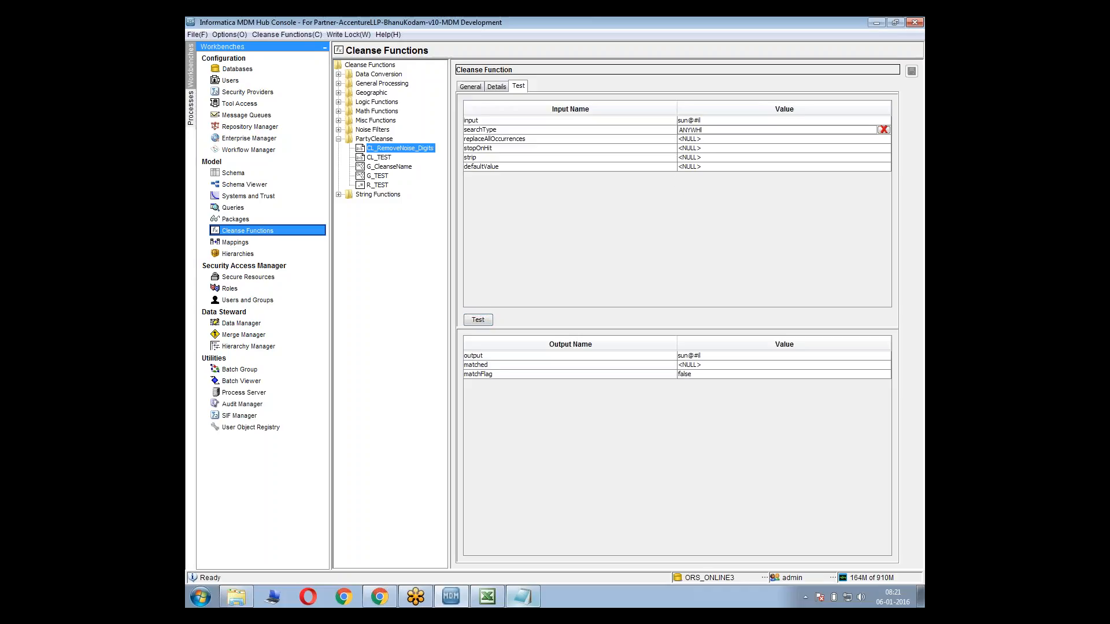
{"action": "left_click", "coordinate": [476, 320]}
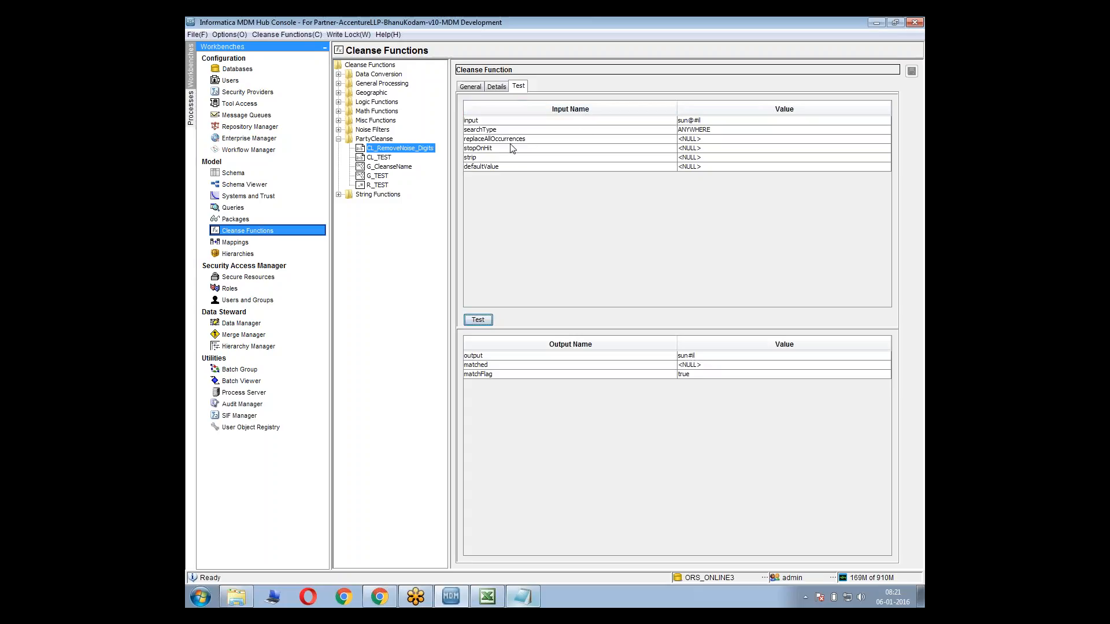
Examine the stopOnHit parameter and go through the order of the search strings in the cleanse list
{"action": "left_click", "coordinate": [490, 150]}
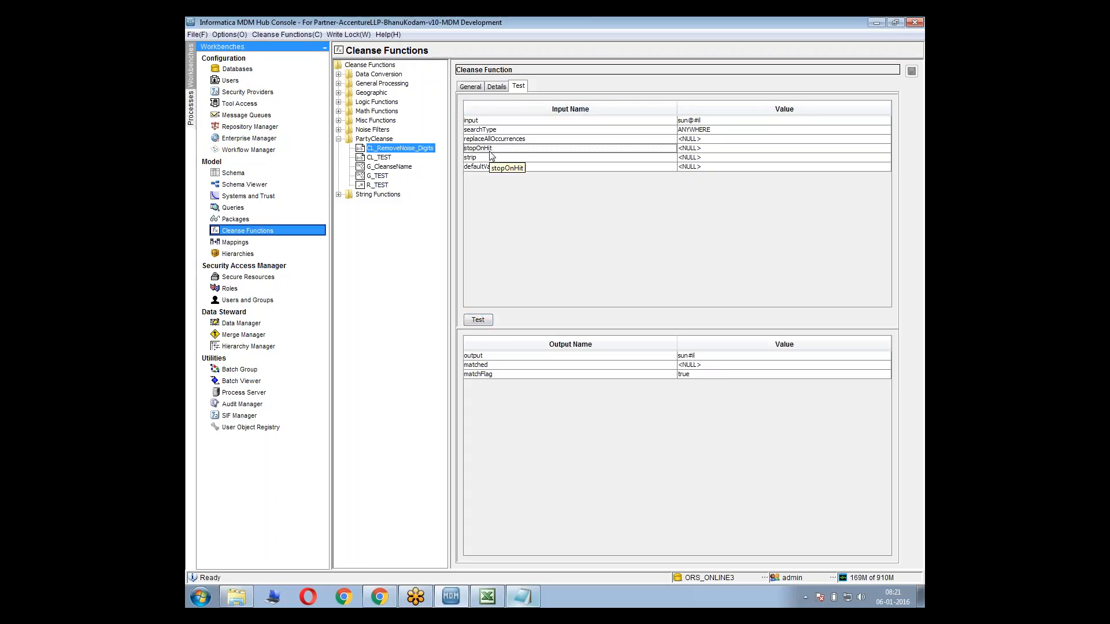
{"action": "left_click", "coordinate": [495, 89]}
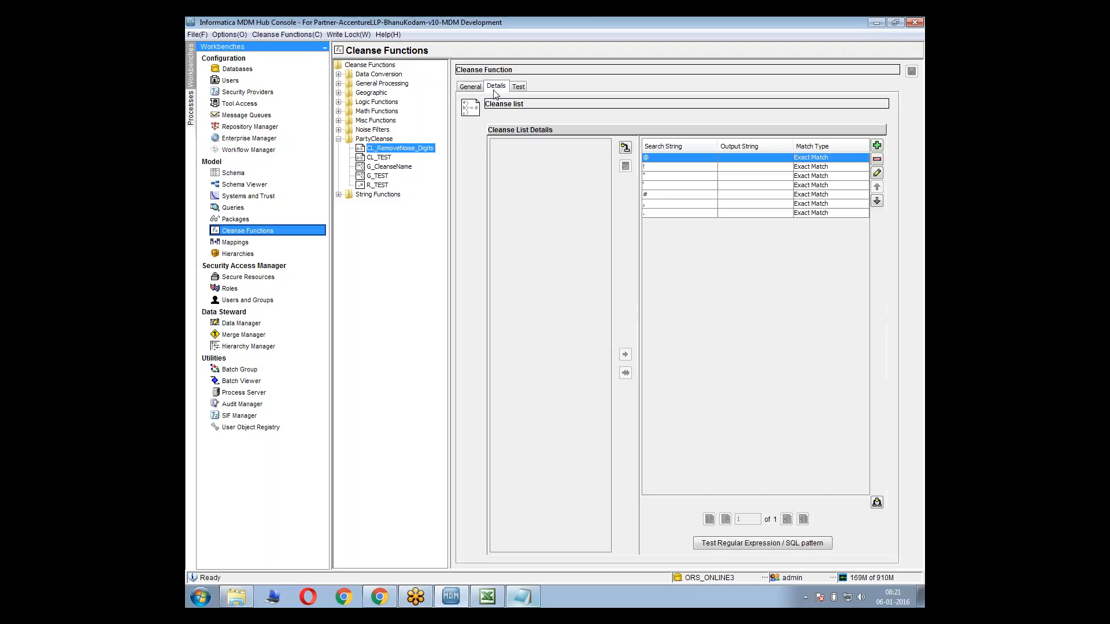
{"action": "left_click", "coordinate": [647, 168]}
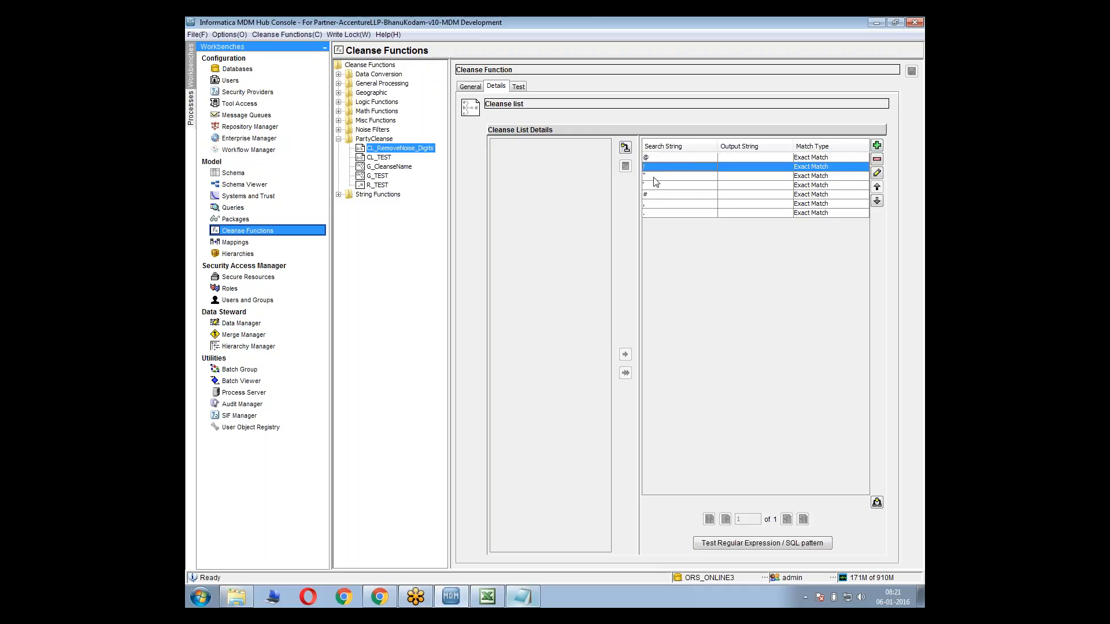
{"action": "left_click", "coordinate": [650, 177]}
{"action": "left_click", "coordinate": [653, 185]}
{"action": "left_click", "coordinate": [653, 195]}
{"action": "left_click", "coordinate": [653, 203]}
{"action": "left_click", "coordinate": [651, 212]}
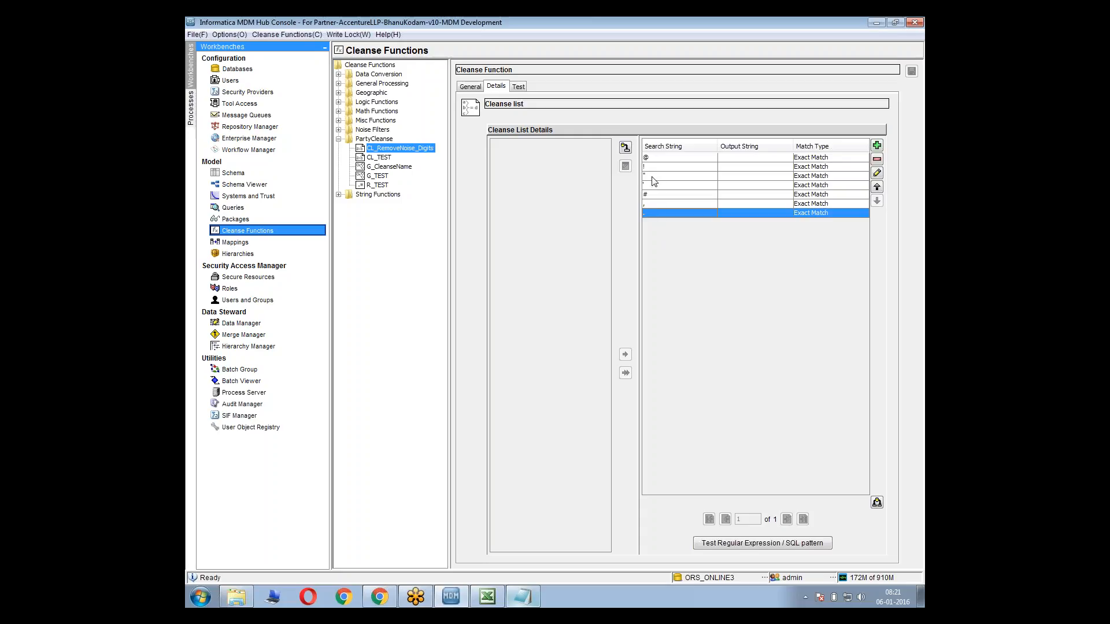
{"action": "left_click_drag", "start_coordinate": [647, 167], "coordinate": [644, 215]}
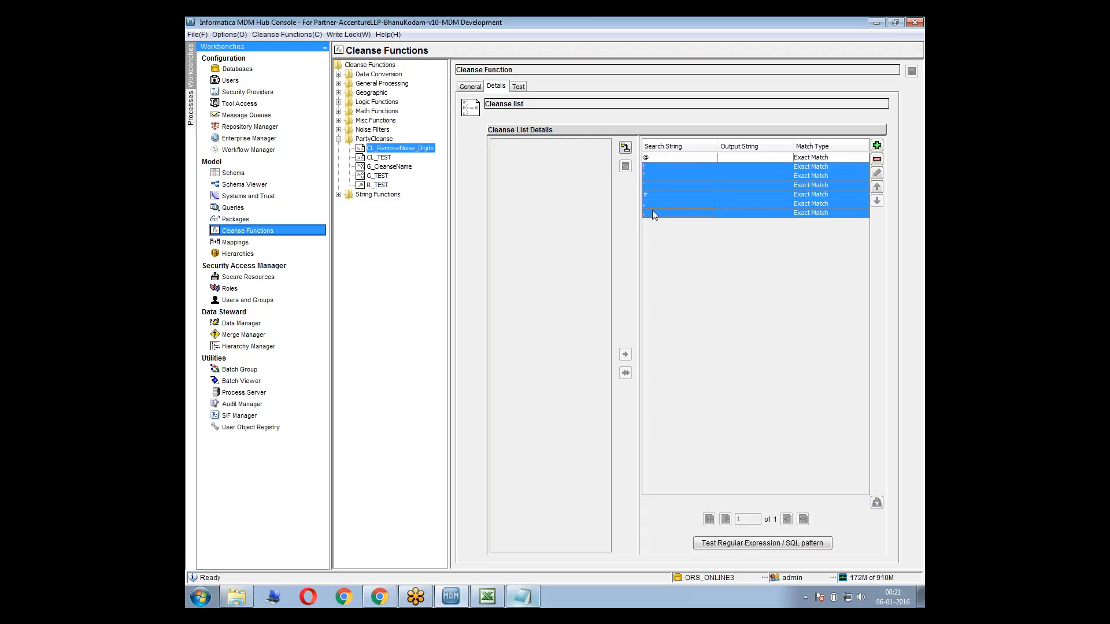
{"action": "left_click", "coordinate": [653, 213]}
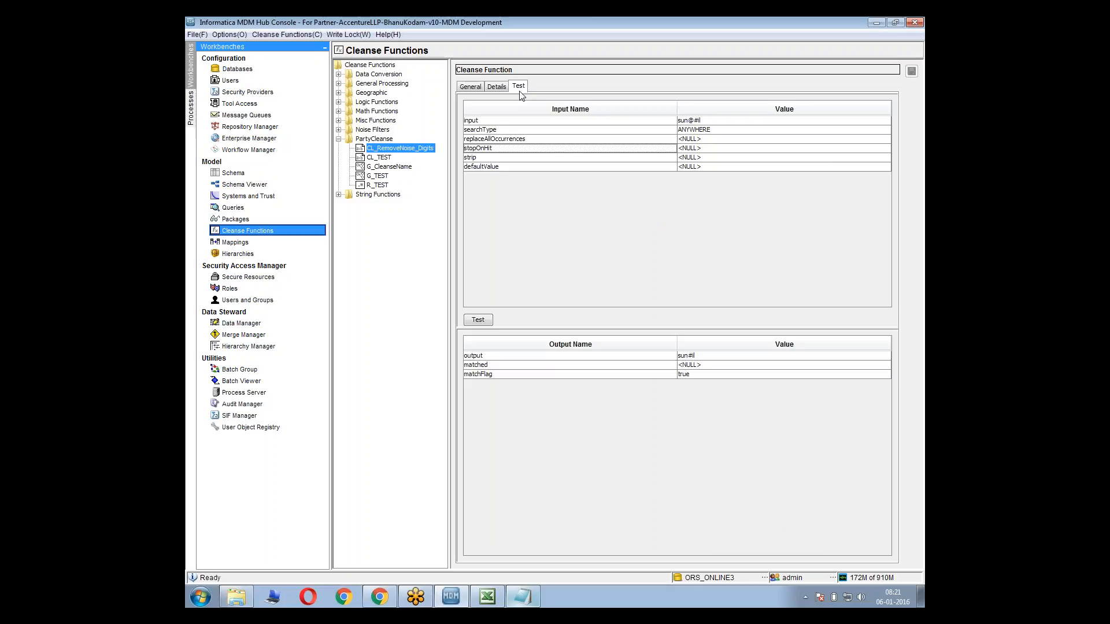
Run the test with stopOnHit set to true, and change stopOnHit to false
{"action": "left_click", "coordinate": [696, 150]}
{"action": "left_click", "coordinate": [694, 158]}
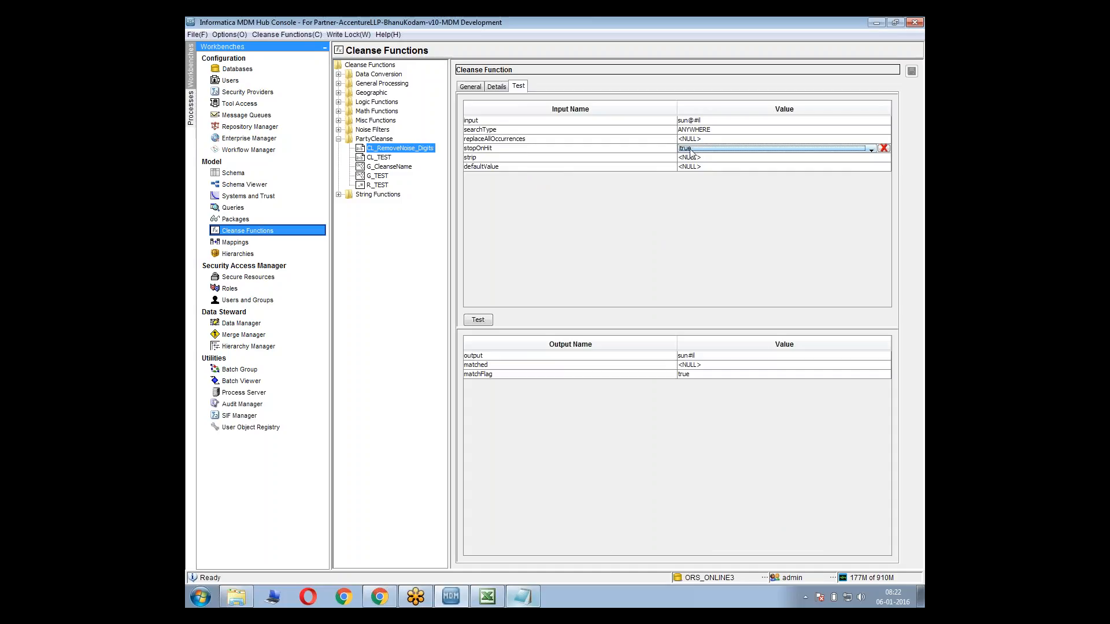
{"action": "left_click", "coordinate": [482, 319]}
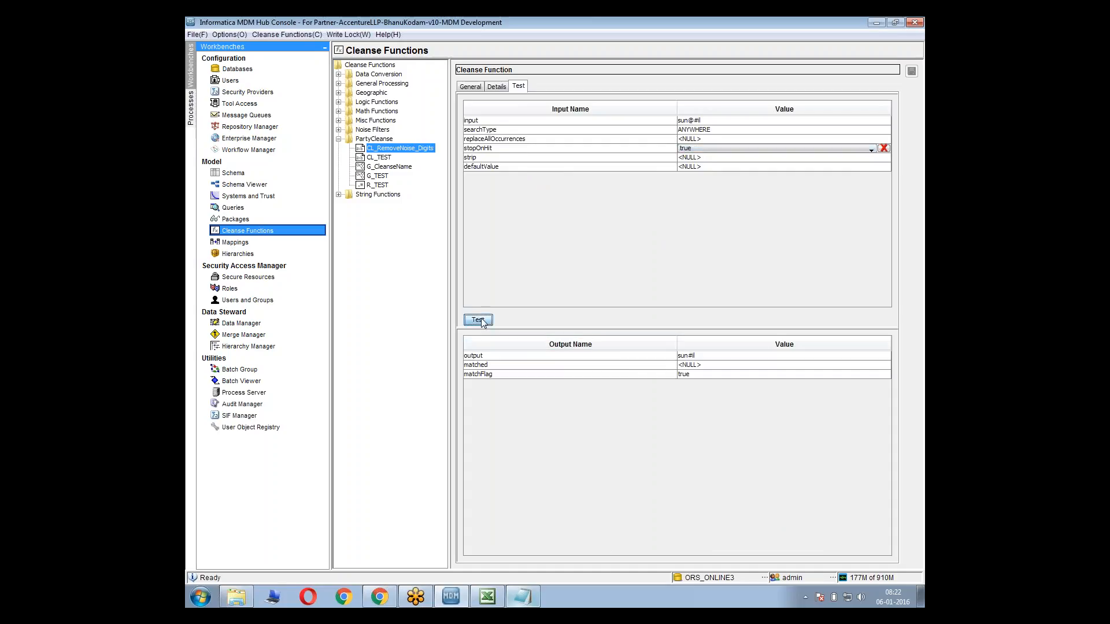
{"action": "left_click", "coordinate": [694, 149]}
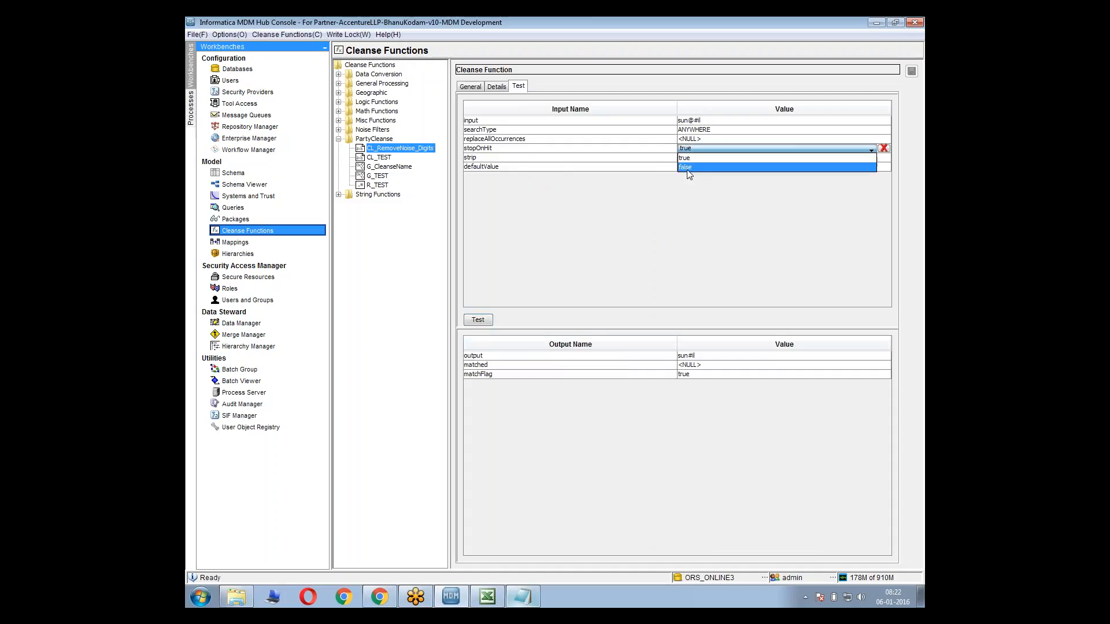
{"action": "left_click", "coordinate": [687, 169]}
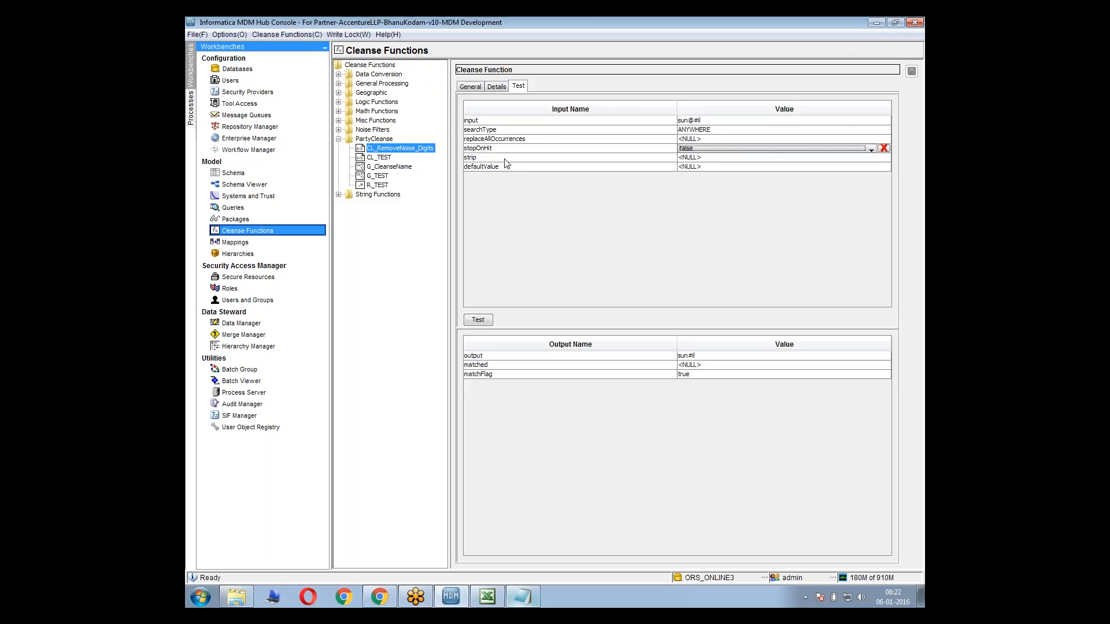
Review the cleanse list's search strings from @ through the last entry to see which ones must be processed without stopping
{"action": "left_click", "coordinate": [496, 87]}
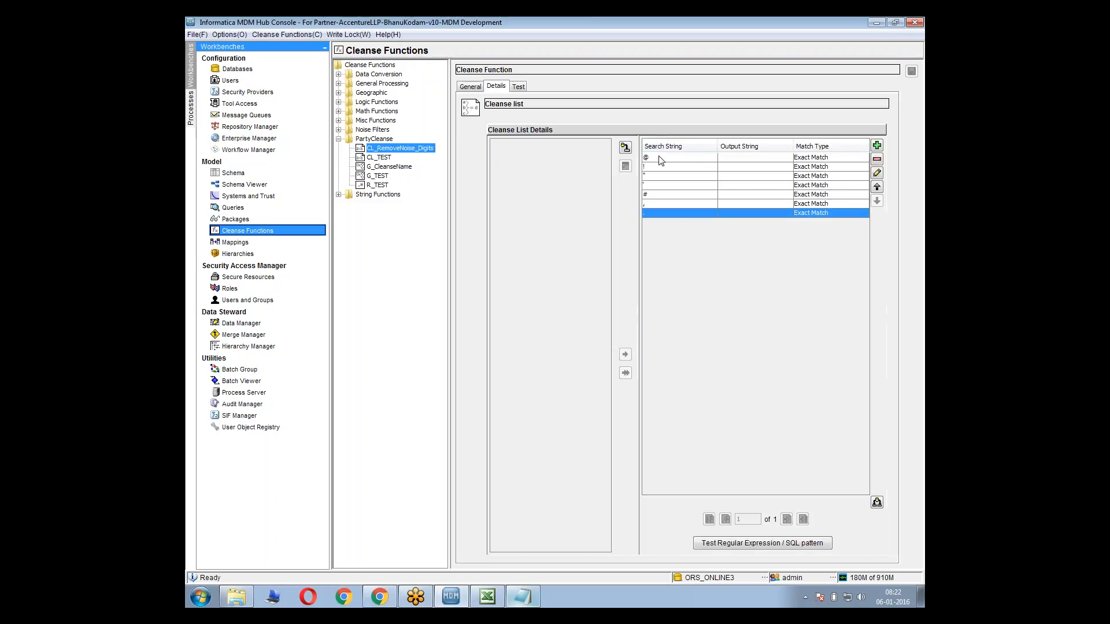
{"action": "left_click_drag", "start_coordinate": [659, 156], "coordinate": [664, 210]}
{"action": "left_click", "coordinate": [665, 211]}
{"action": "left_click", "coordinate": [647, 158]}
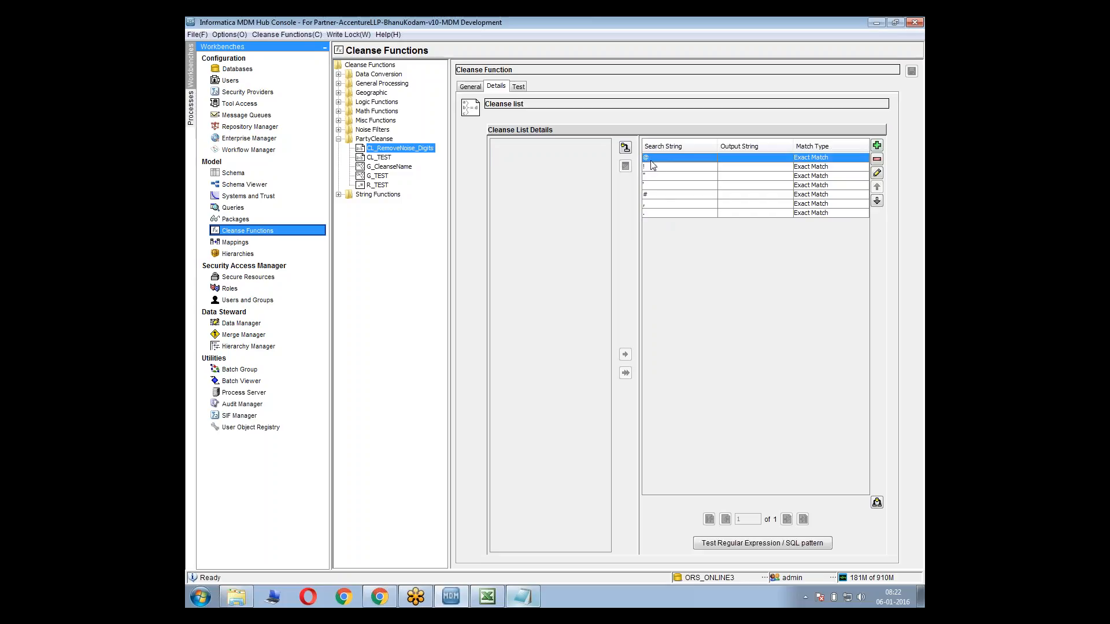
{"action": "left_click", "coordinate": [662, 167]}
{"action": "left_click", "coordinate": [654, 159]}
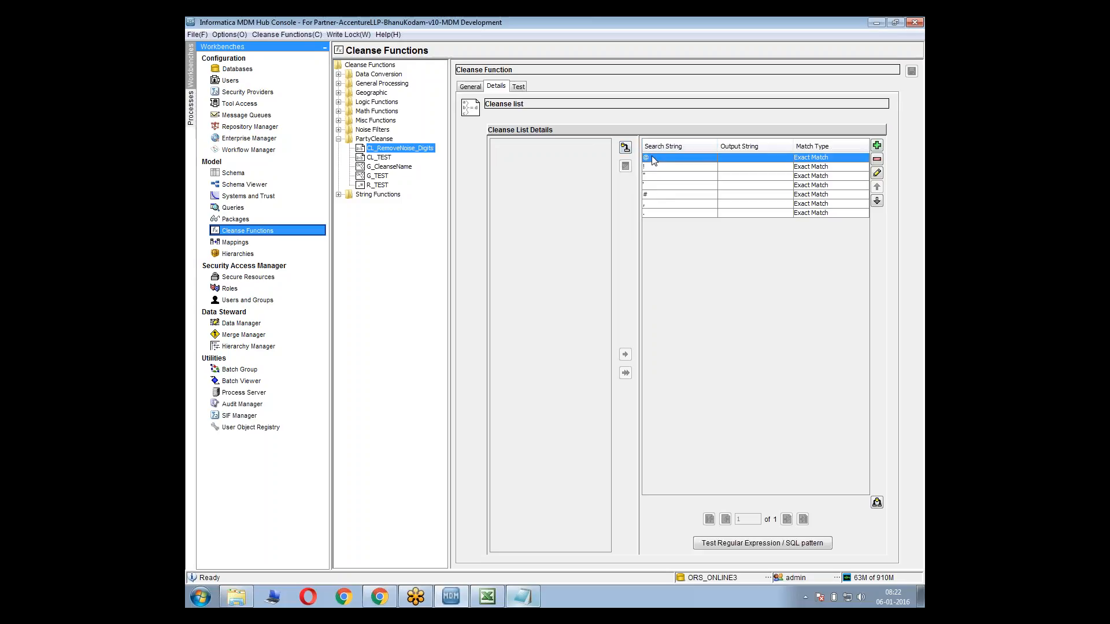
{"action": "left_click", "coordinate": [656, 175], "text": "shift"}
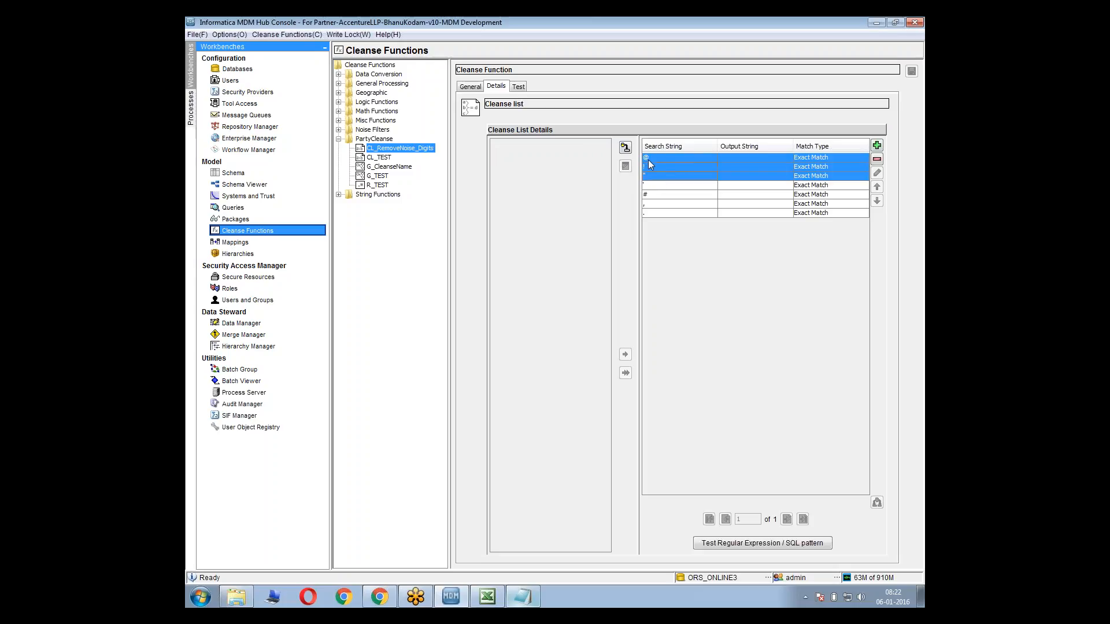
{"action": "left_click_drag", "start_coordinate": [649, 161], "coordinate": [670, 205]}
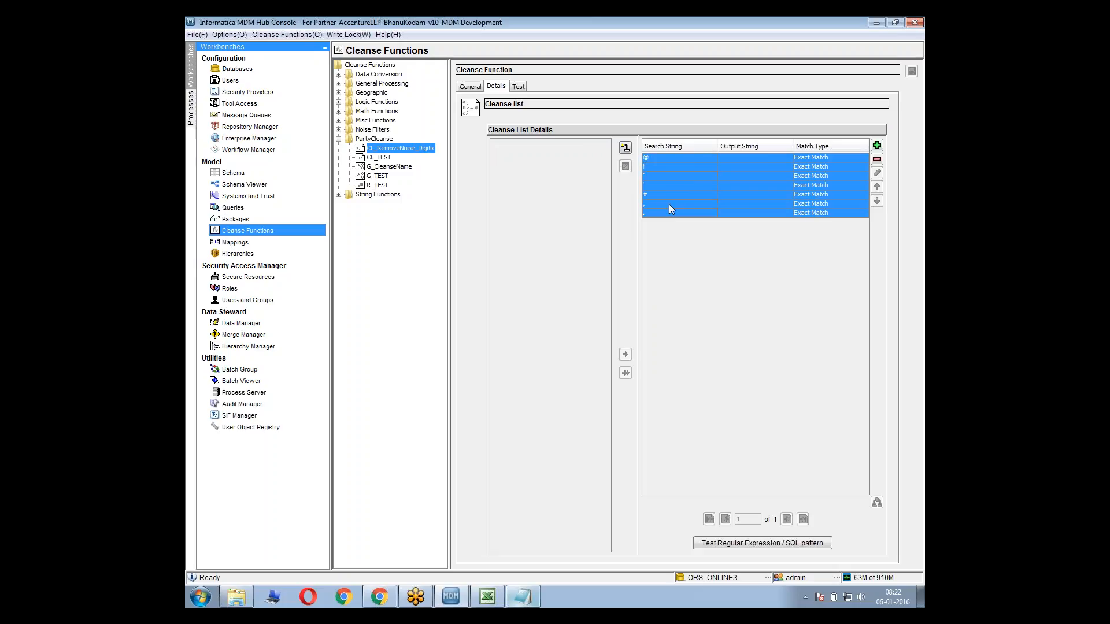
{"action": "left_click", "coordinate": [669, 204]}
Run the CL_RemoveNoise_Digits test on sun@#il with searchType ANYWHERE and stopOnHit false
{"action": "left_click", "coordinate": [519, 86]}
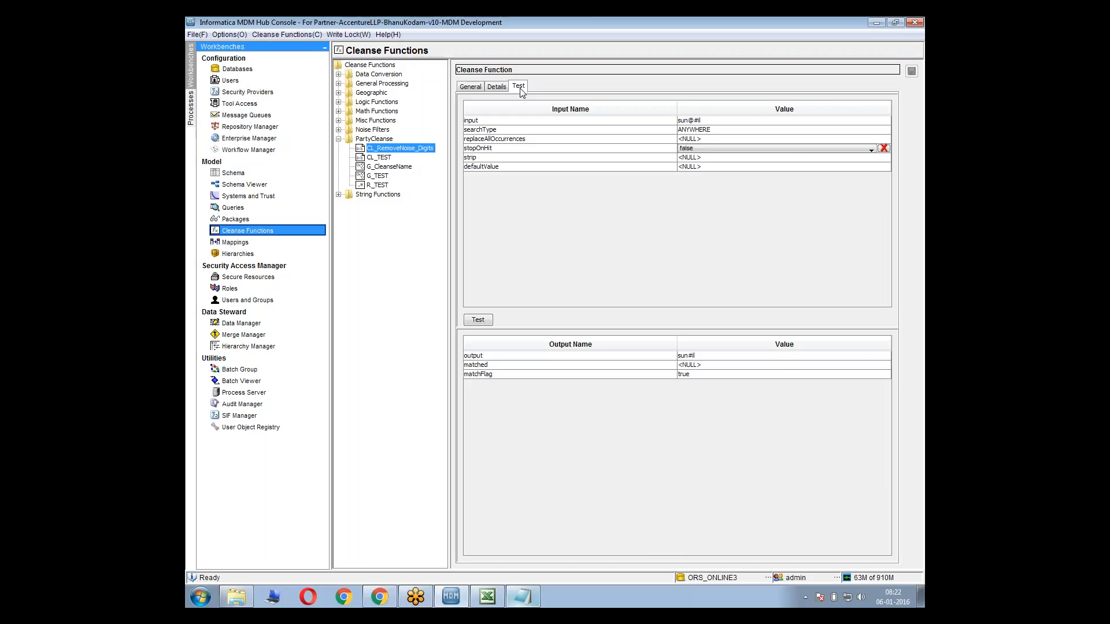
{"action": "left_click", "coordinate": [540, 150]}
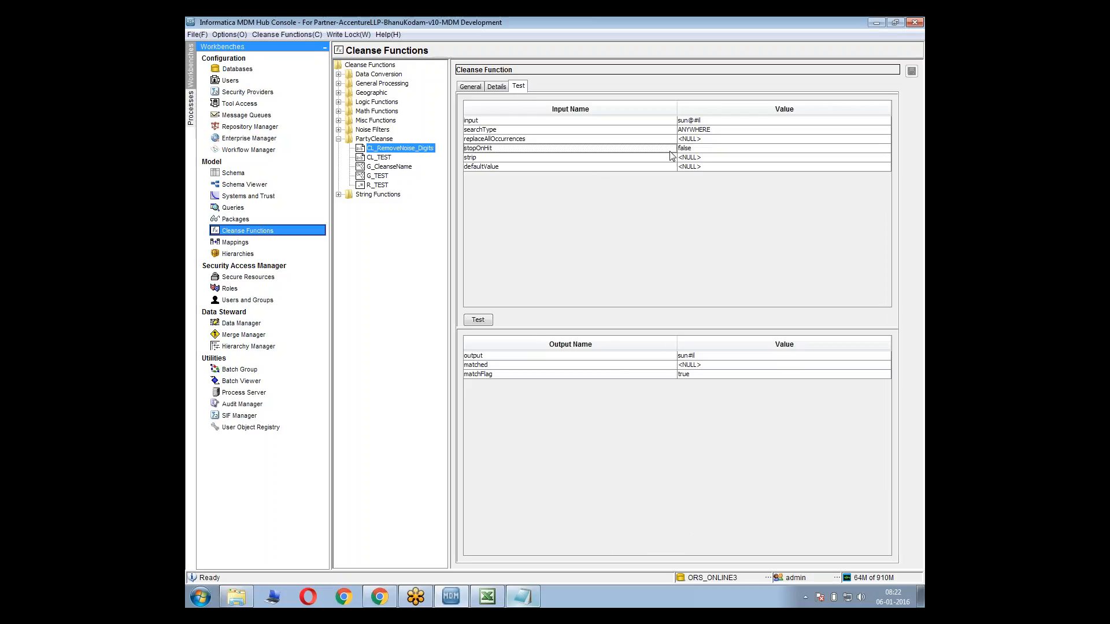
{"action": "left_click", "coordinate": [489, 320]}
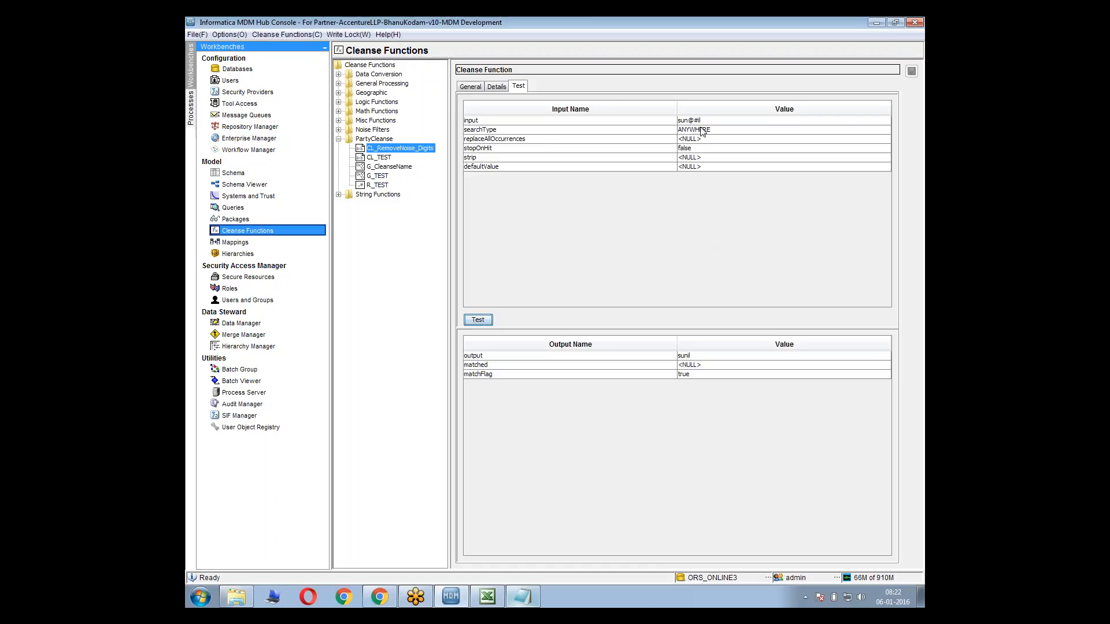
Copy the full noisy sample name from the Notepad note into the test input, rerun the CL_RemoveNoise_Digits test and check its output
{"action": "key", "text": "alt+Tab"}
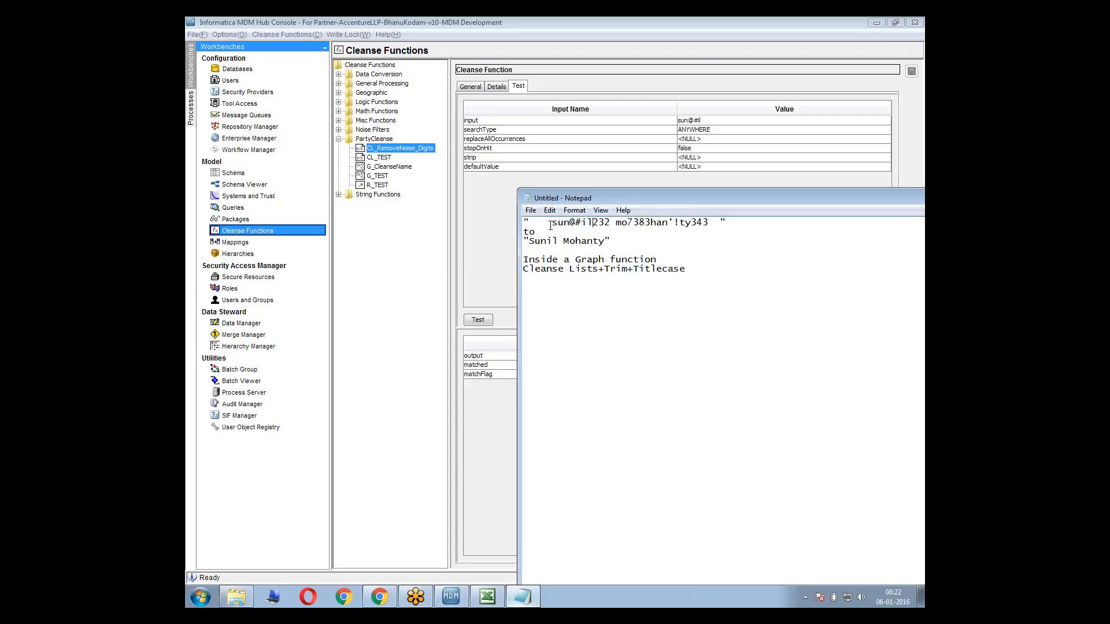
{"action": "left_click_drag", "start_coordinate": [553, 223], "coordinate": [712, 215]}
{"action": "key", "text": "ctrl+c"}
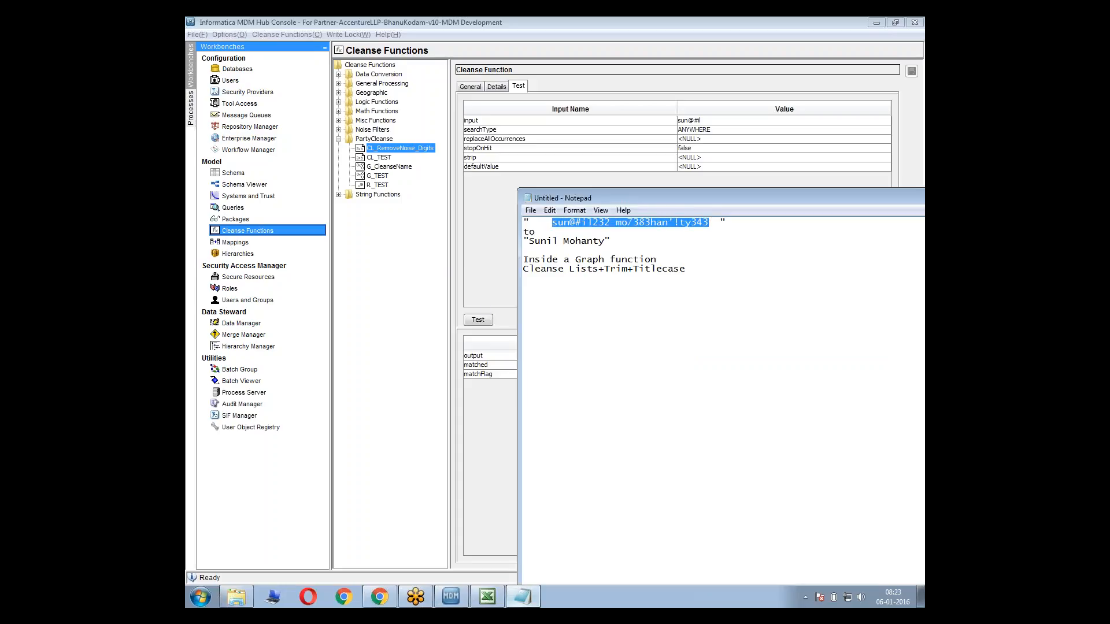
{"action": "left_click", "coordinate": [737, 121]}
{"action": "key", "text": "ctrl+v"}
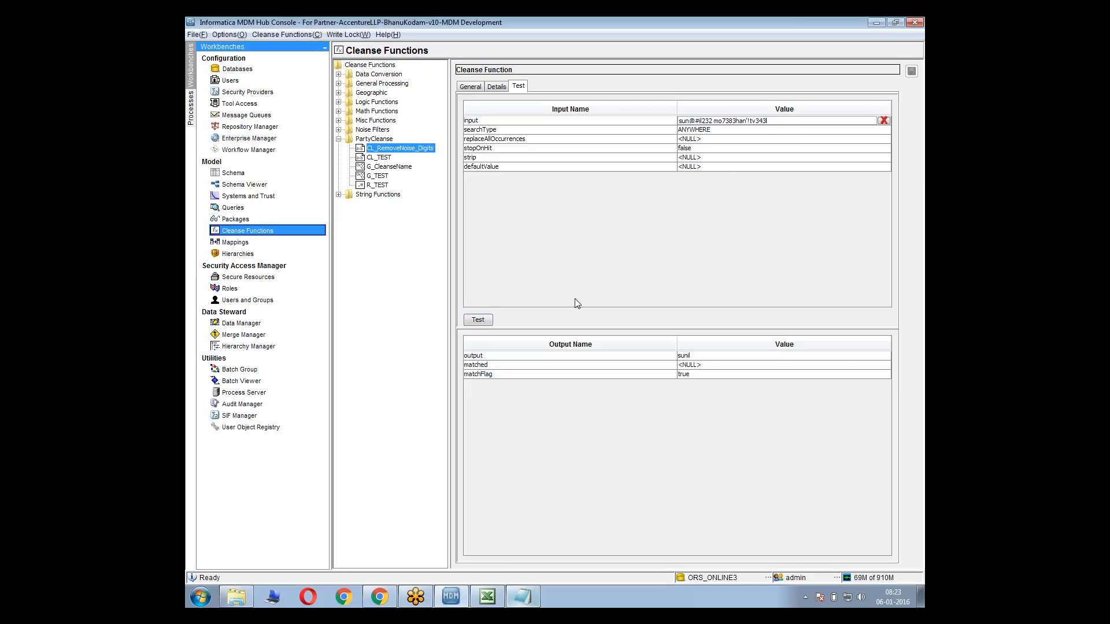
{"action": "left_click", "coordinate": [489, 324]}
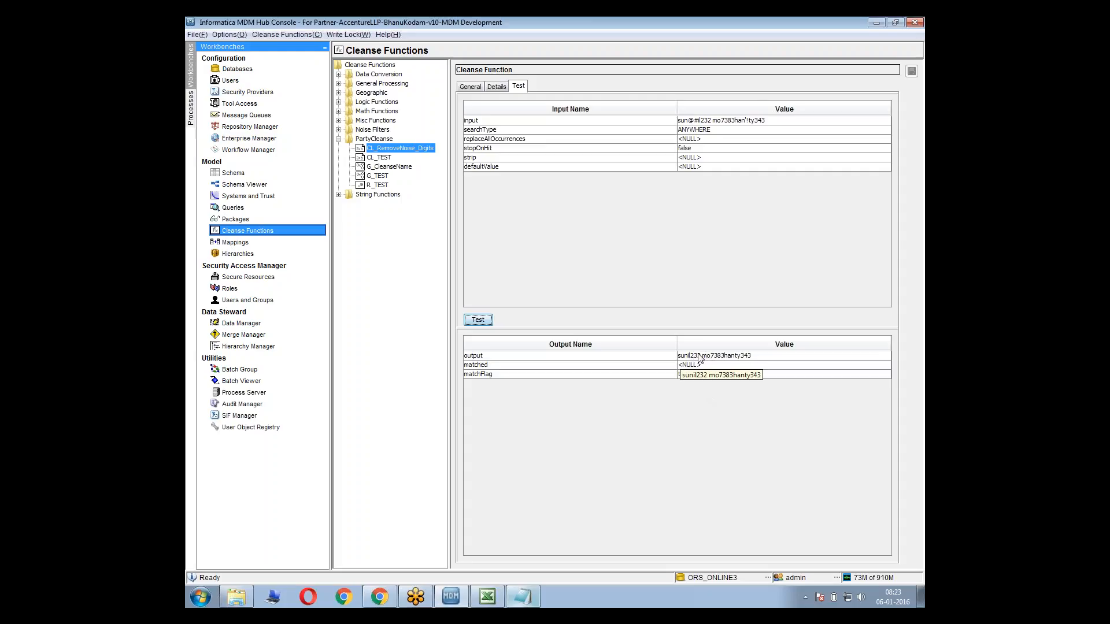
{"action": "left_click", "coordinate": [743, 359]}
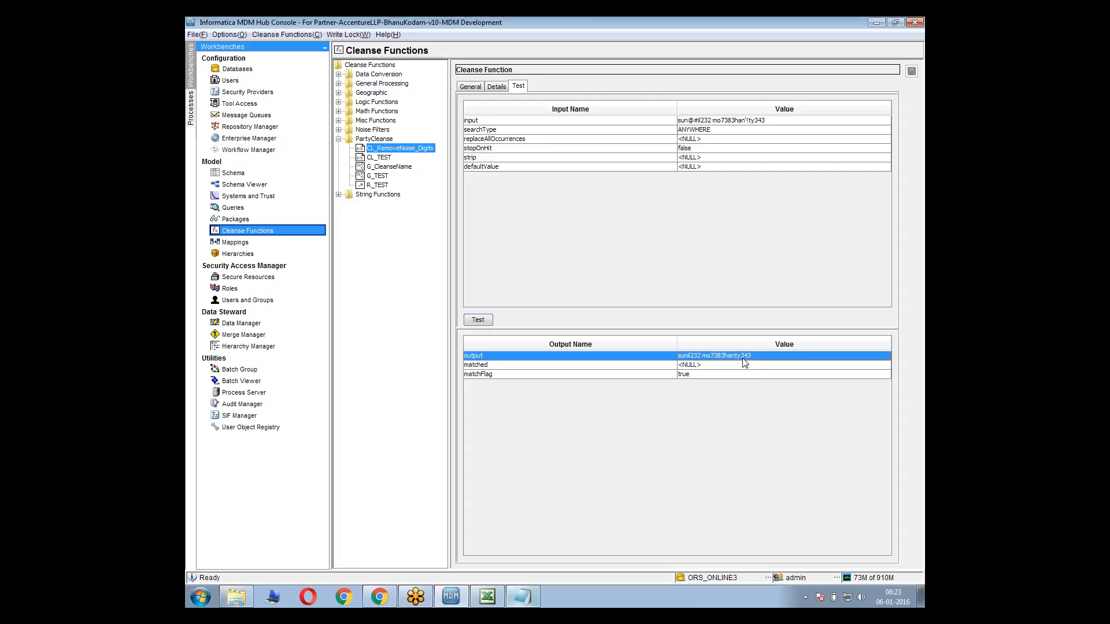
{"action": "left_click", "coordinate": [732, 366]}
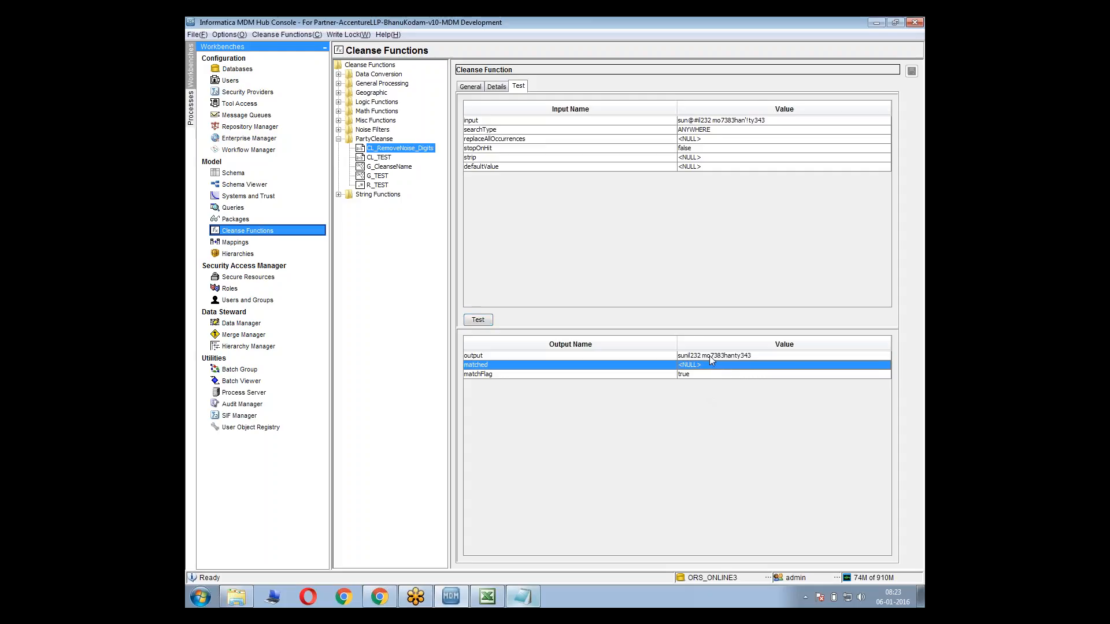
{"action": "left_click", "coordinate": [710, 355]}
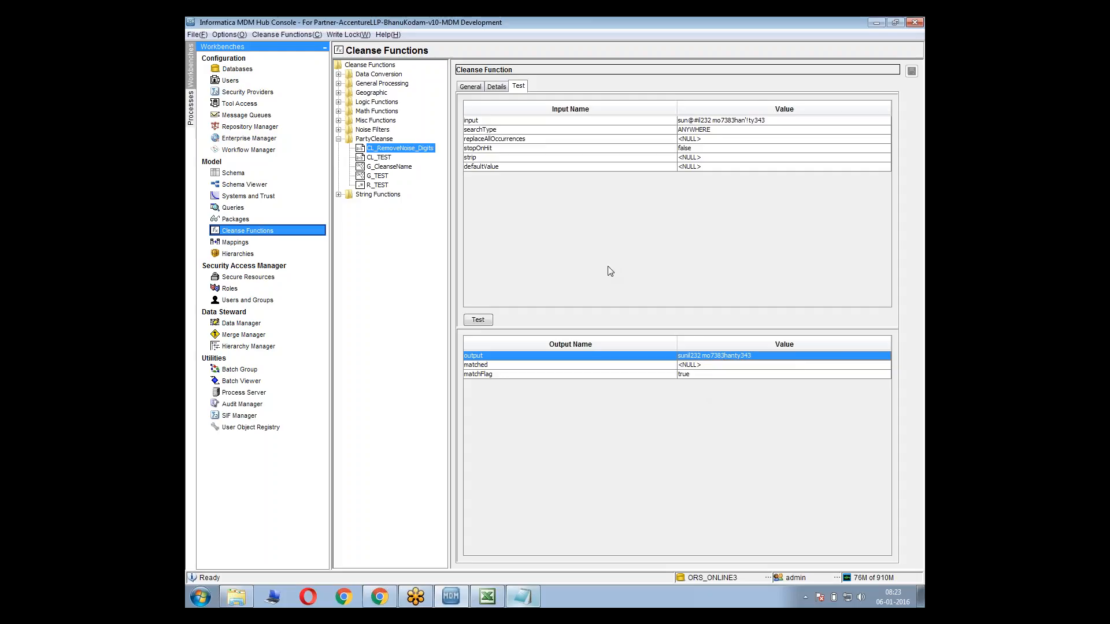
Try adding 1 as an exact-match search string in the CL_RemoveNoise_Digits cleanse list, and delete that entry
{"action": "left_click", "coordinate": [497, 87]}
{"action": "left_click", "coordinate": [674, 214]}
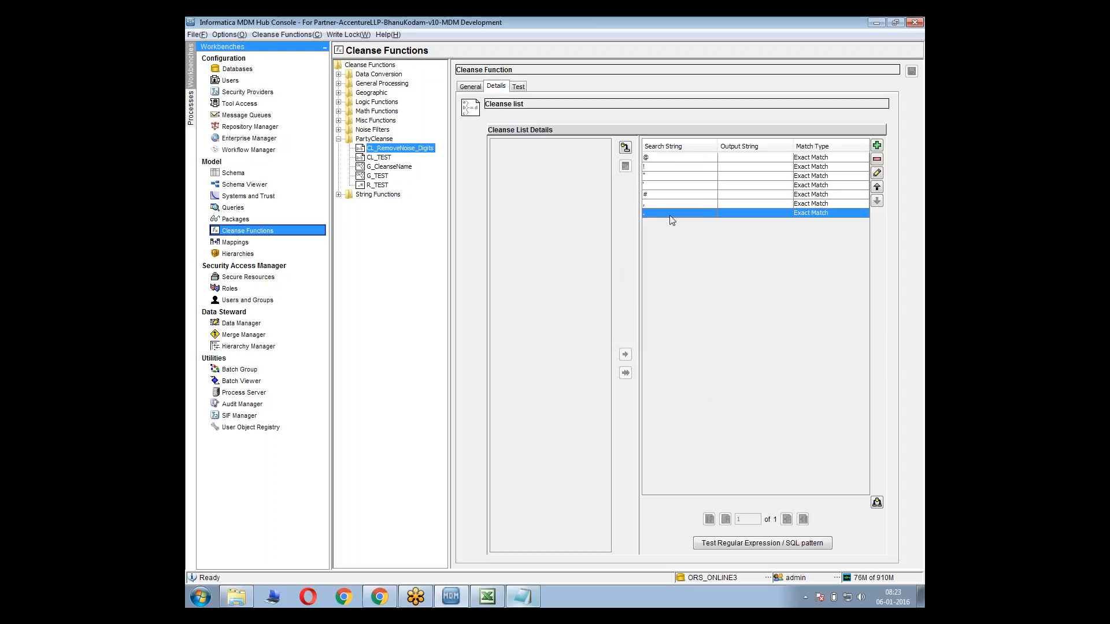
{"action": "left_click", "coordinate": [877, 146]}
{"action": "type", "text": "1"}
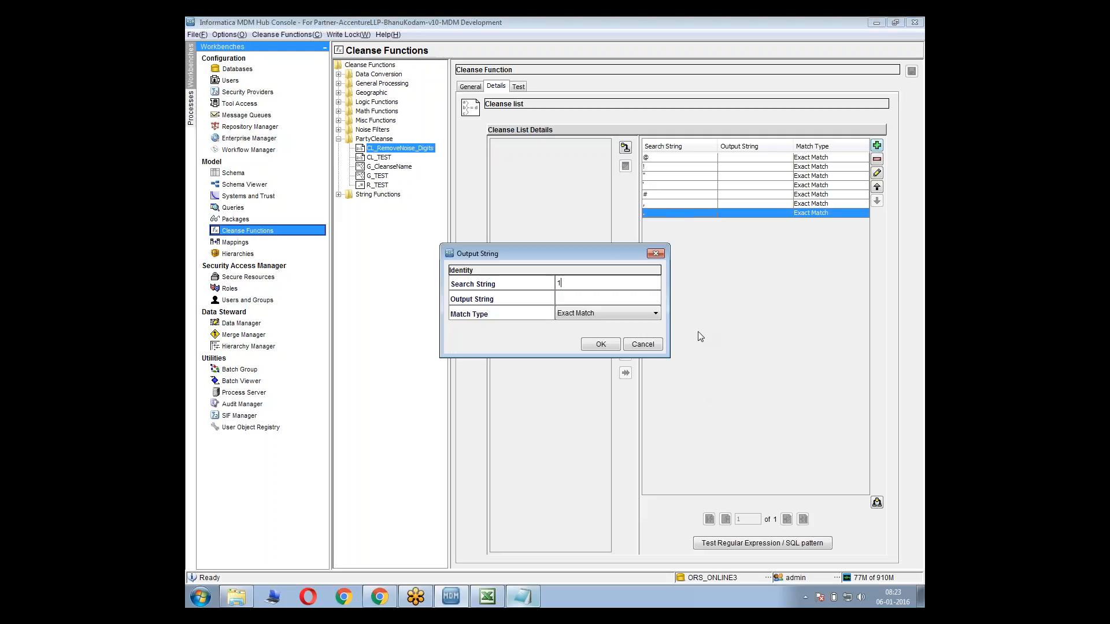
{"action": "left_click", "coordinate": [606, 344]}
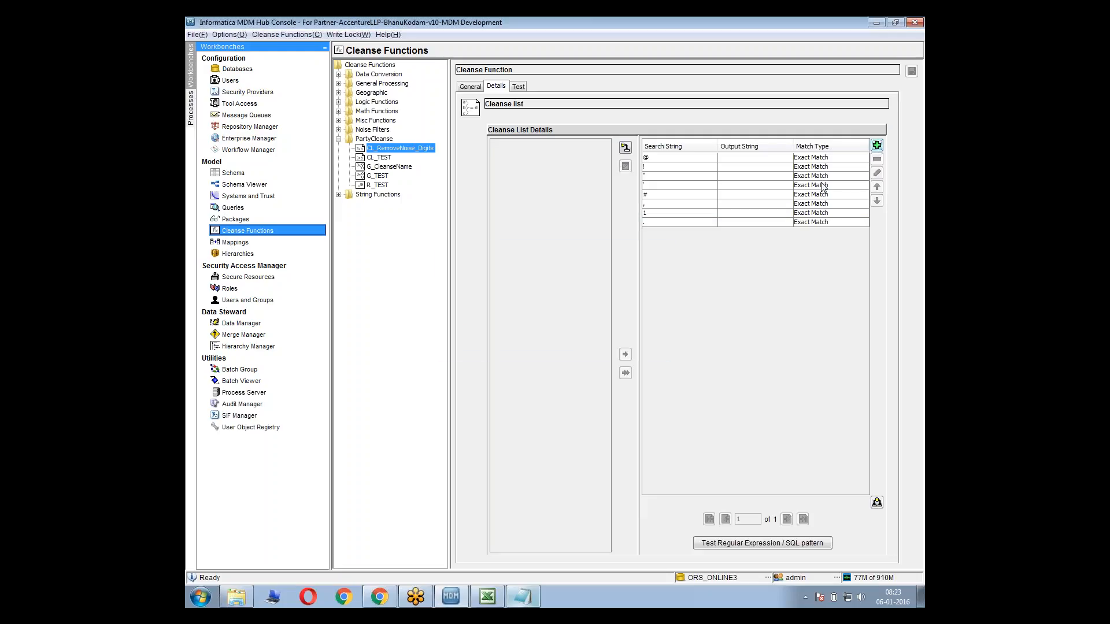
{"action": "left_click", "coordinate": [766, 214]}
{"action": "left_click", "coordinate": [877, 160]}
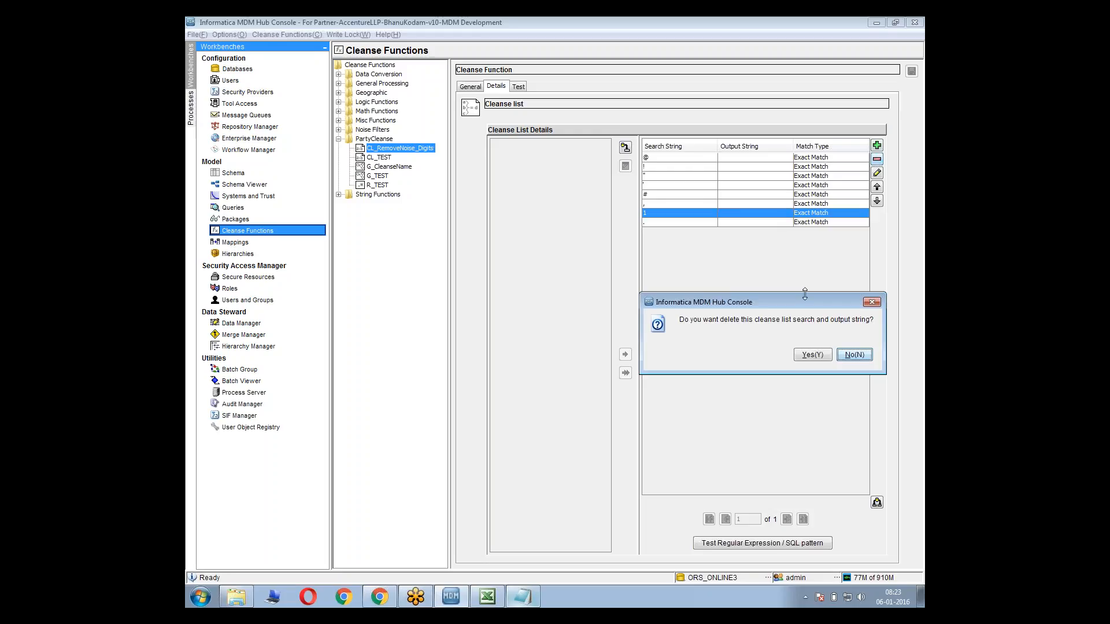
{"action": "left_click", "coordinate": [806, 355]}
Add the search string [0-9] to the cleanse list with match type Regular Expression and an empty output string
{"action": "left_click", "coordinate": [796, 218]}
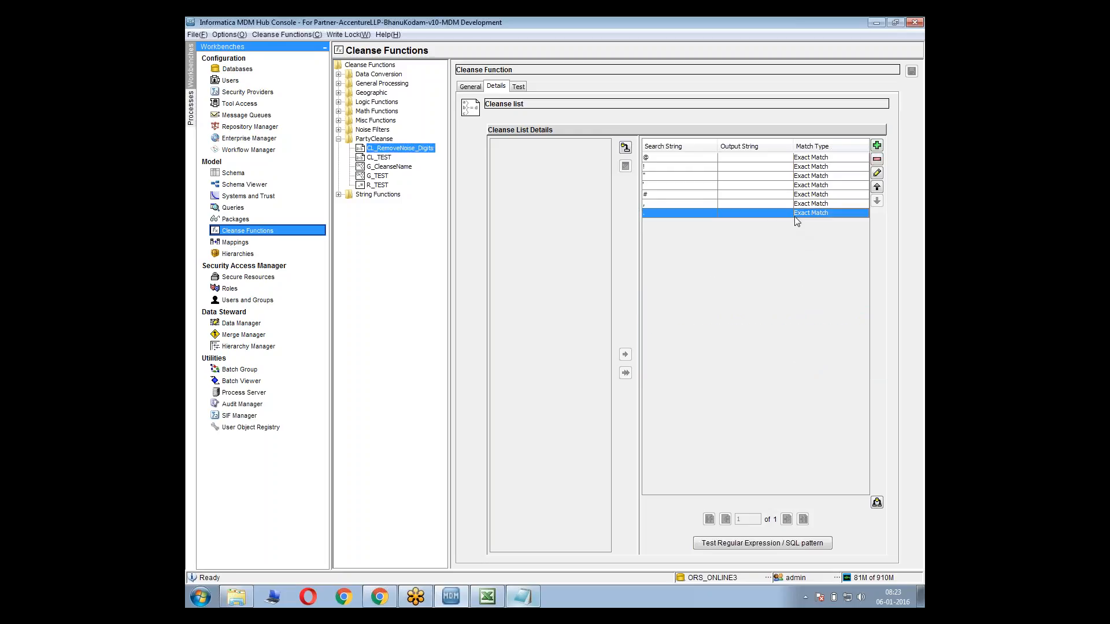
{"action": "left_click", "coordinate": [877, 146]}
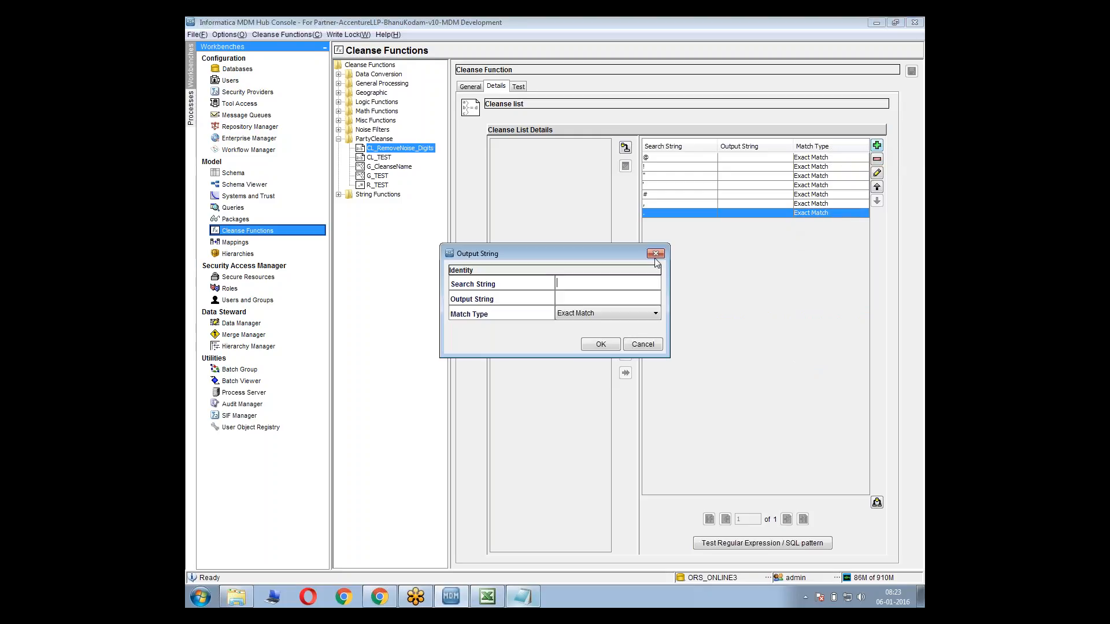
{"action": "left_click", "coordinate": [575, 284]}
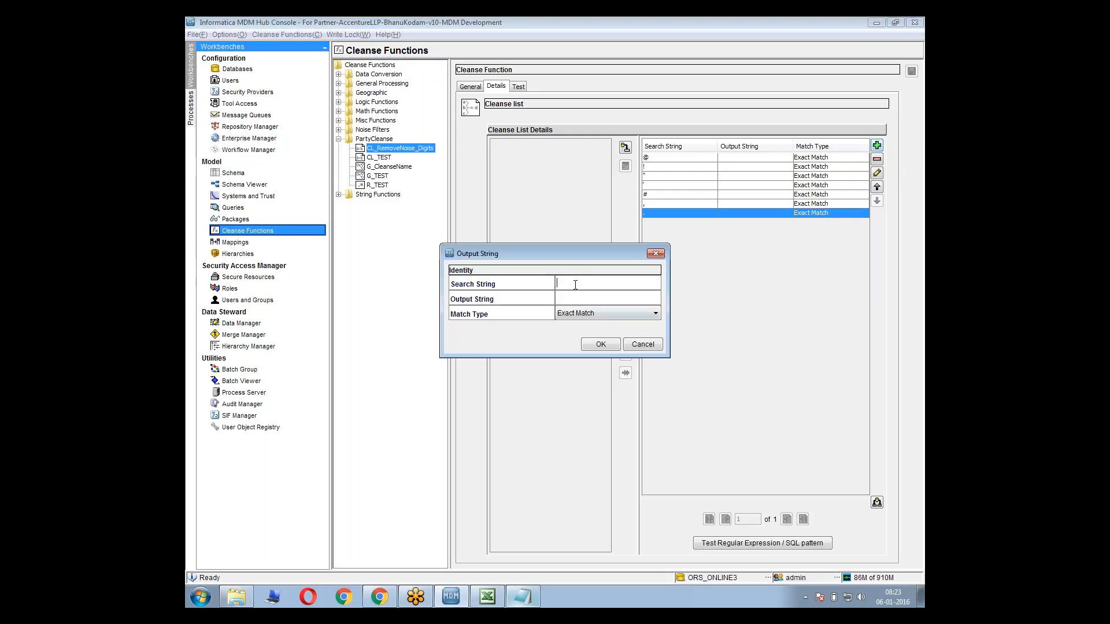
{"action": "type", "text": "[0-9]"}
{"action": "left_click", "coordinate": [601, 314]}
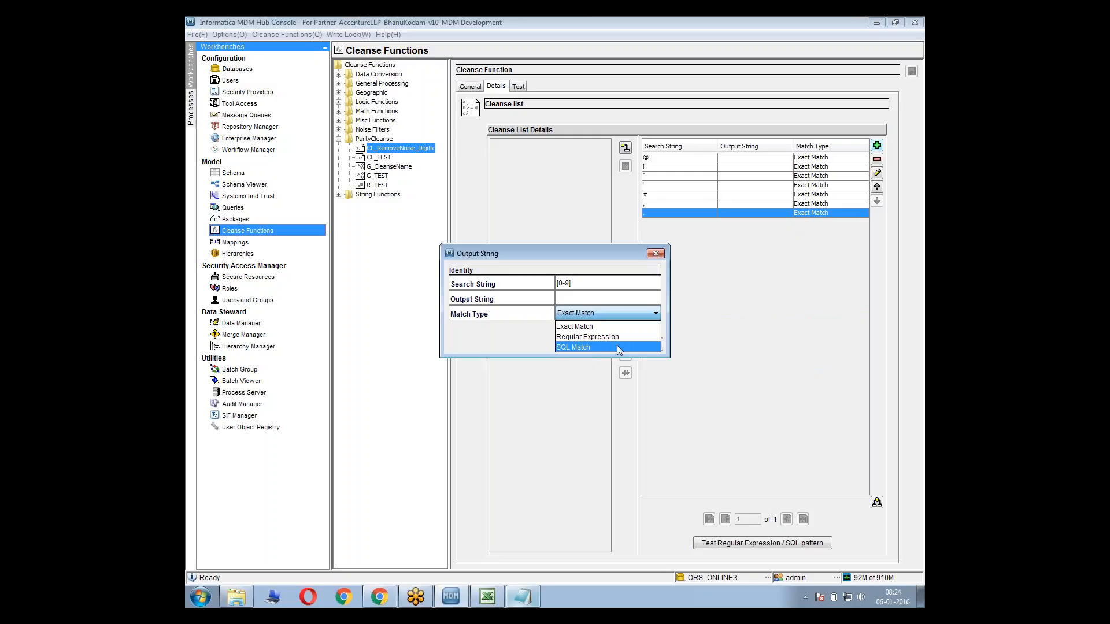
{"action": "left_click", "coordinate": [572, 342]}
{"action": "left_click", "coordinate": [557, 299]}
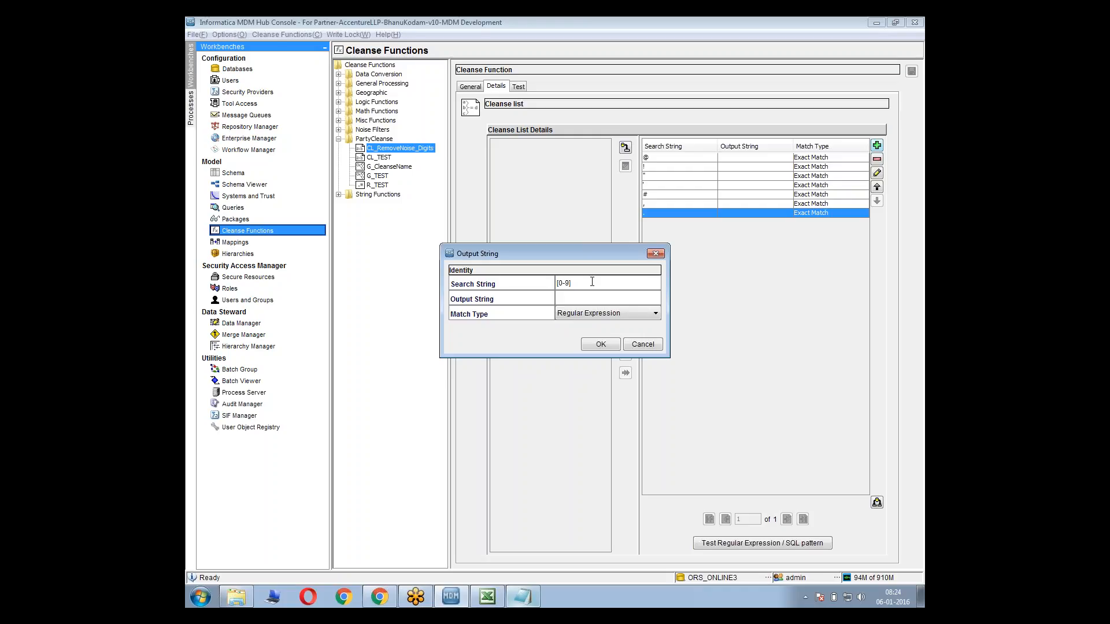
{"action": "left_click", "coordinate": [585, 294]}
{"action": "left_click", "coordinate": [600, 344]}
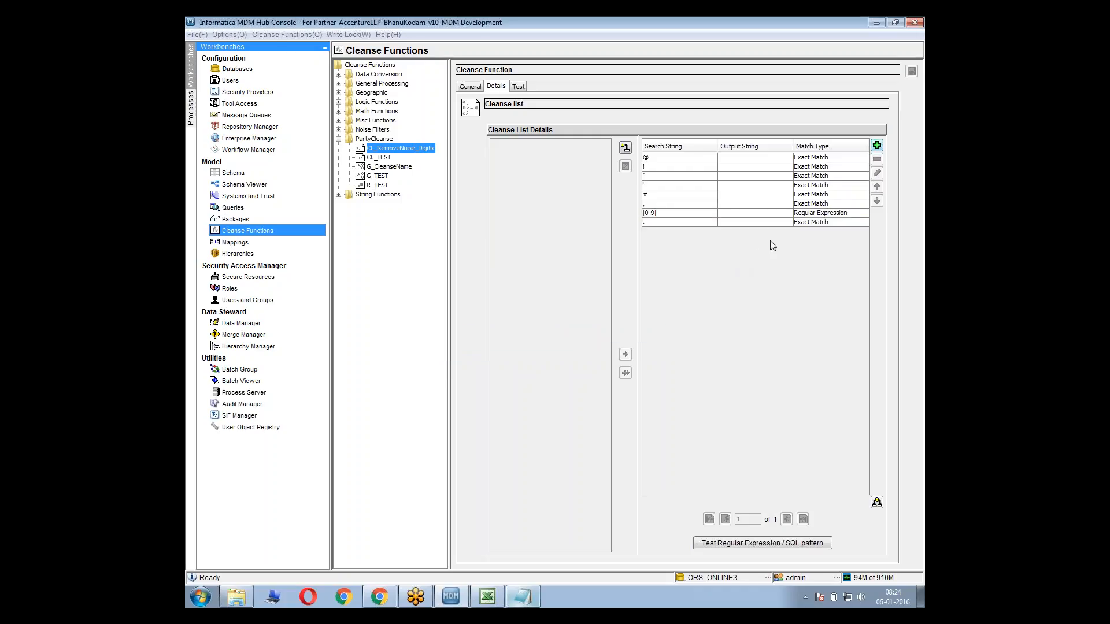
Move the [0-9] entry to the end of the cleanse list and rerun the test on the same noisy name
{"action": "left_click", "coordinate": [855, 213]}
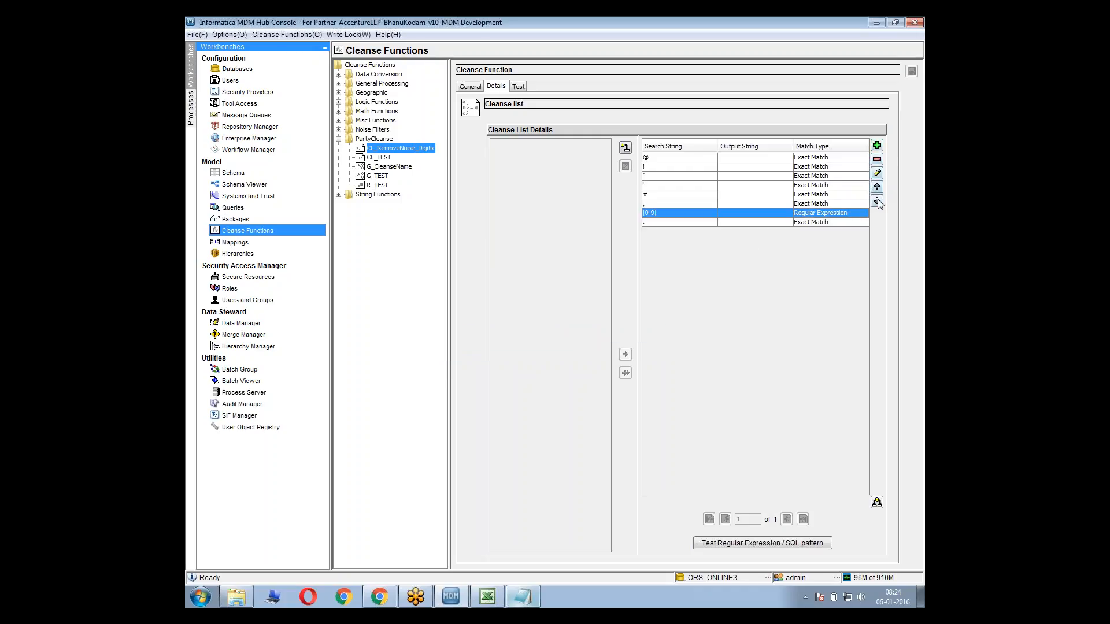
{"action": "left_click", "coordinate": [877, 201]}
{"action": "left_click", "coordinate": [816, 214]}
{"action": "left_click", "coordinate": [519, 86]}
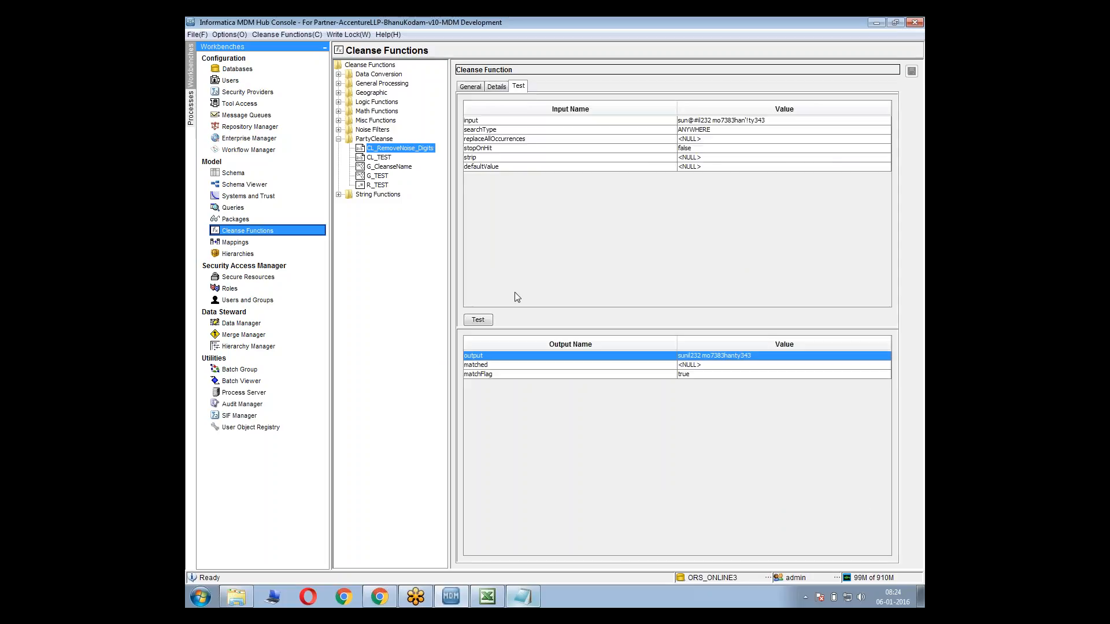
{"action": "left_click", "coordinate": [478, 321]}
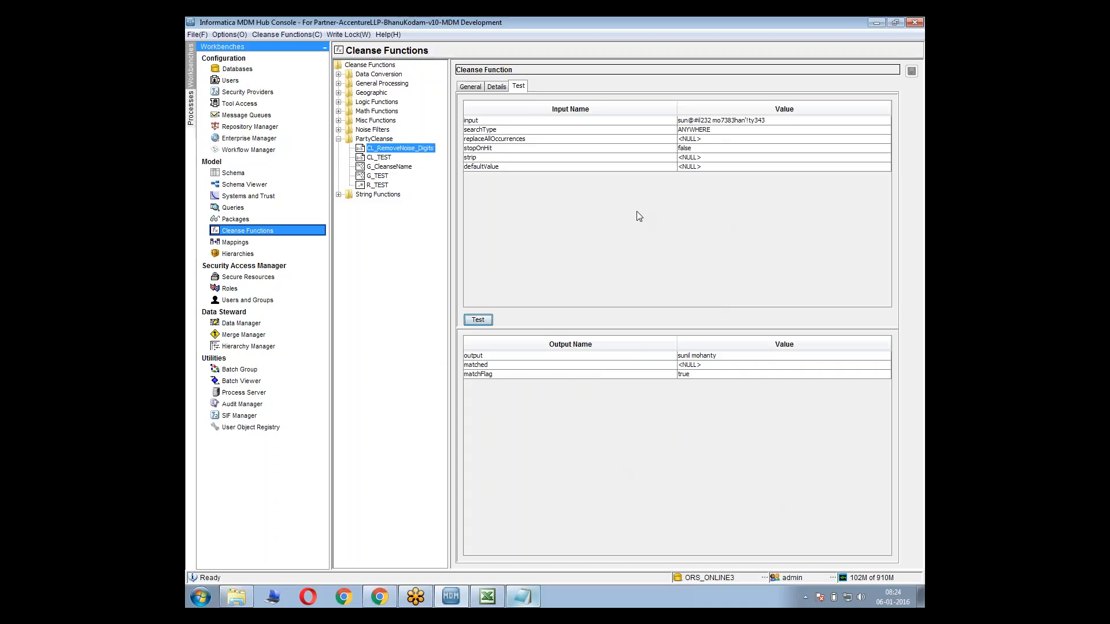
Review the cleanse list's exact-match symbol entries from @ onward against the [0-9] regular expression entry at the end
{"action": "left_click", "coordinate": [499, 86]}
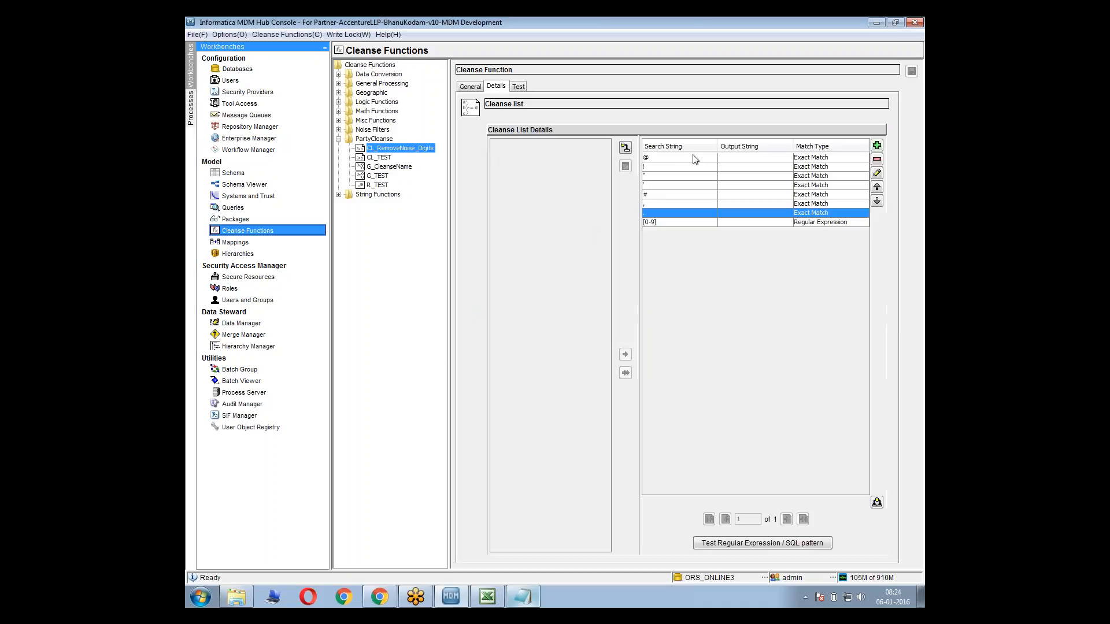
{"action": "left_click", "coordinate": [715, 191]}
{"action": "left_click", "coordinate": [735, 175]}
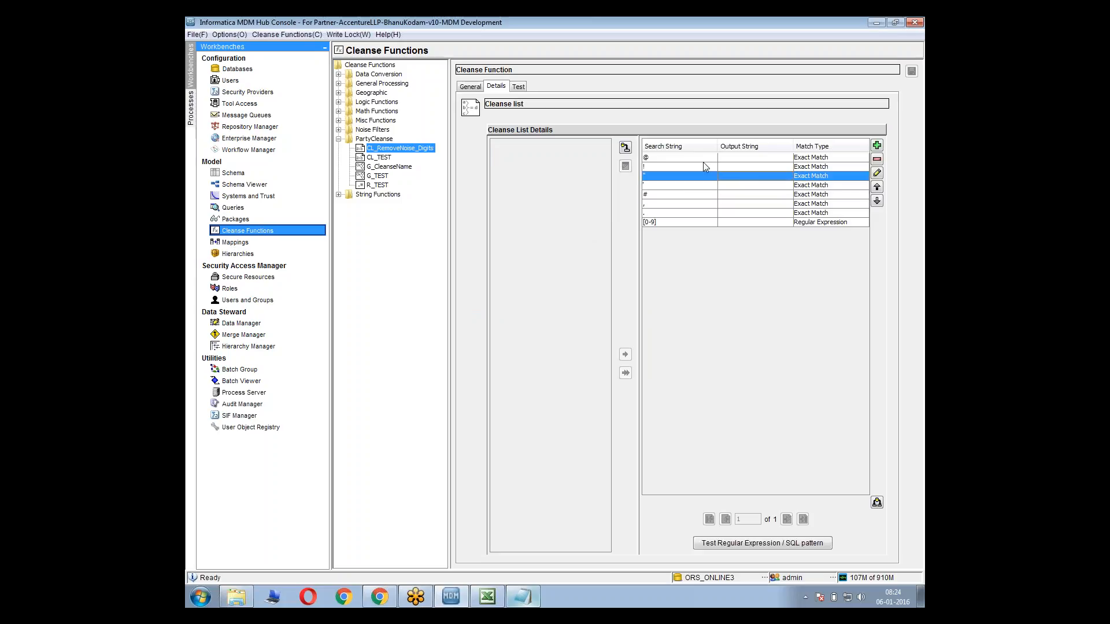
{"action": "left_click_drag", "start_coordinate": [662, 159], "coordinate": [688, 198]}
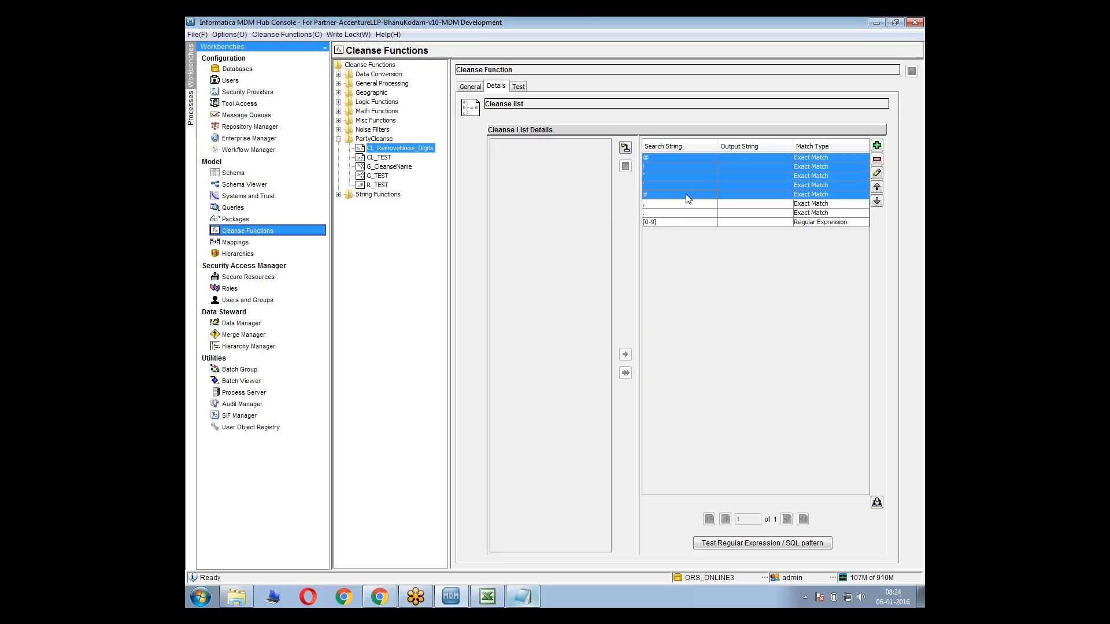
{"action": "left_click", "coordinate": [678, 197]}
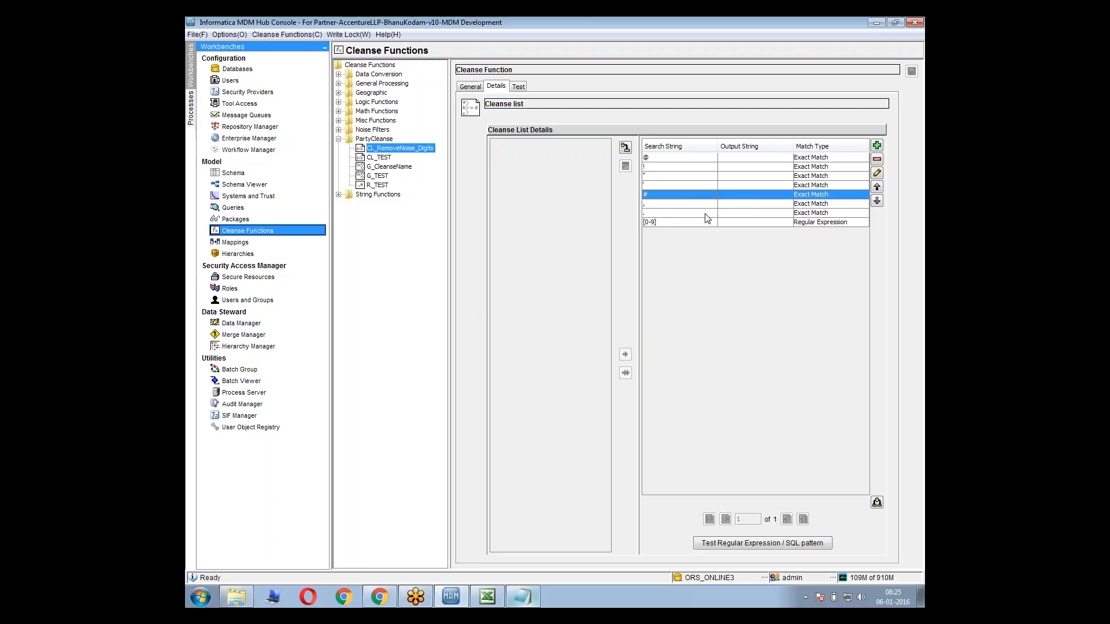
{"action": "left_click_drag", "start_coordinate": [705, 214], "coordinate": [674, 158]}
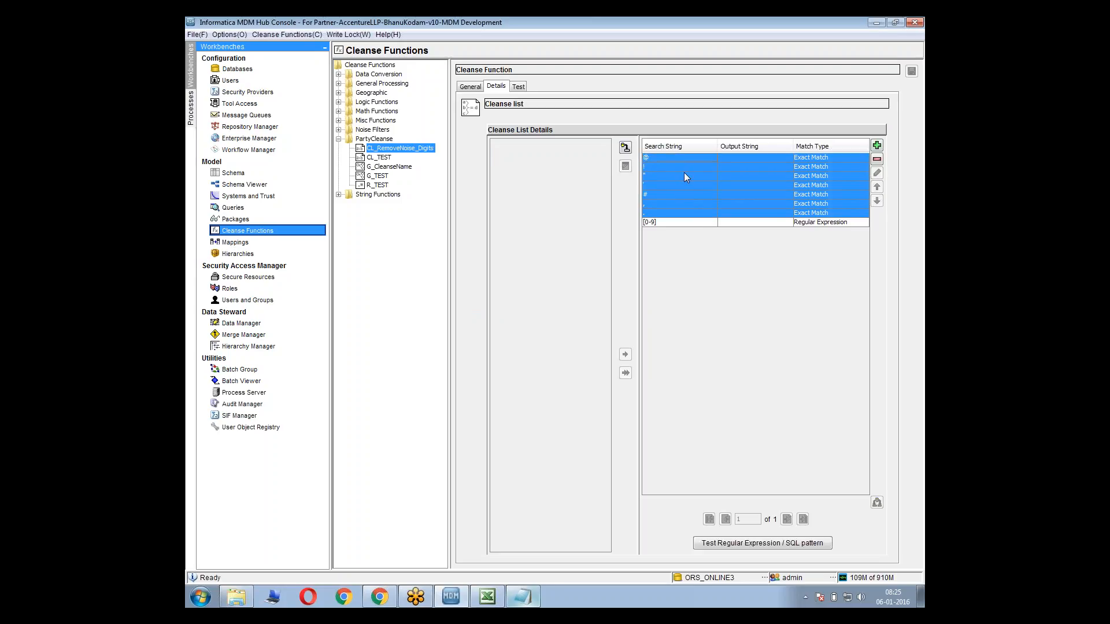
{"action": "left_click", "coordinate": [685, 174]}
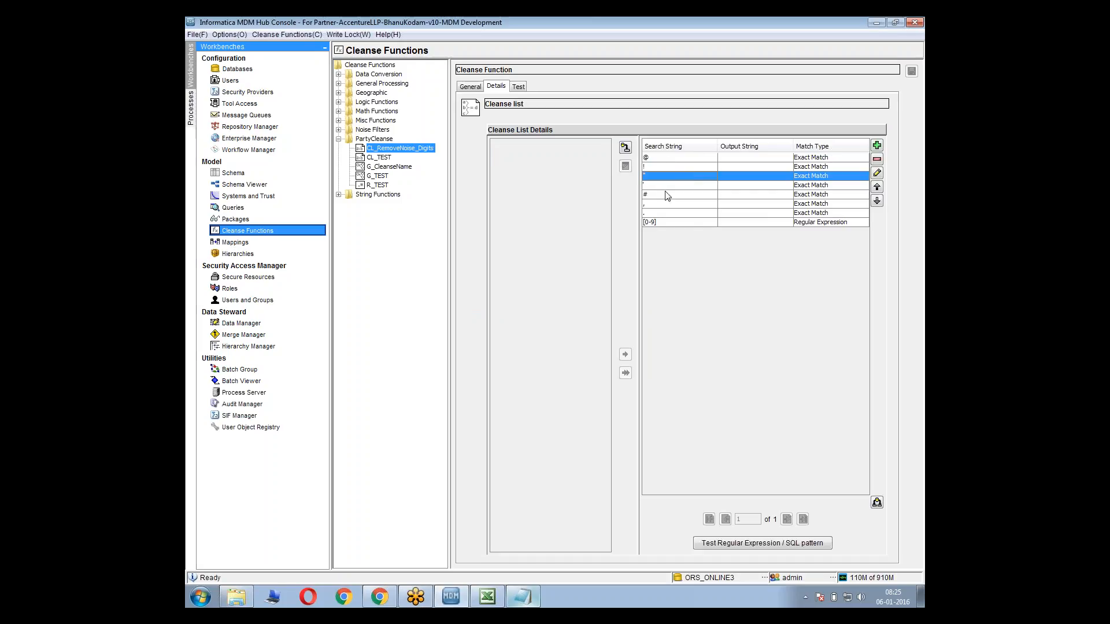
{"action": "left_click_drag", "start_coordinate": [666, 192], "coordinate": [666, 213]}
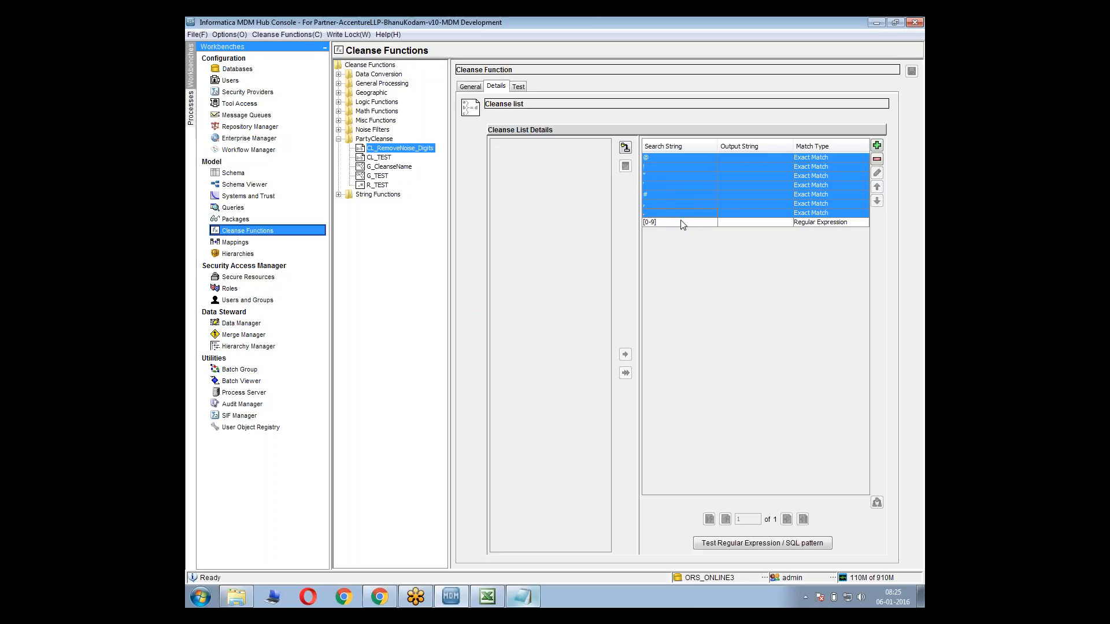
{"action": "left_click", "coordinate": [680, 225]}
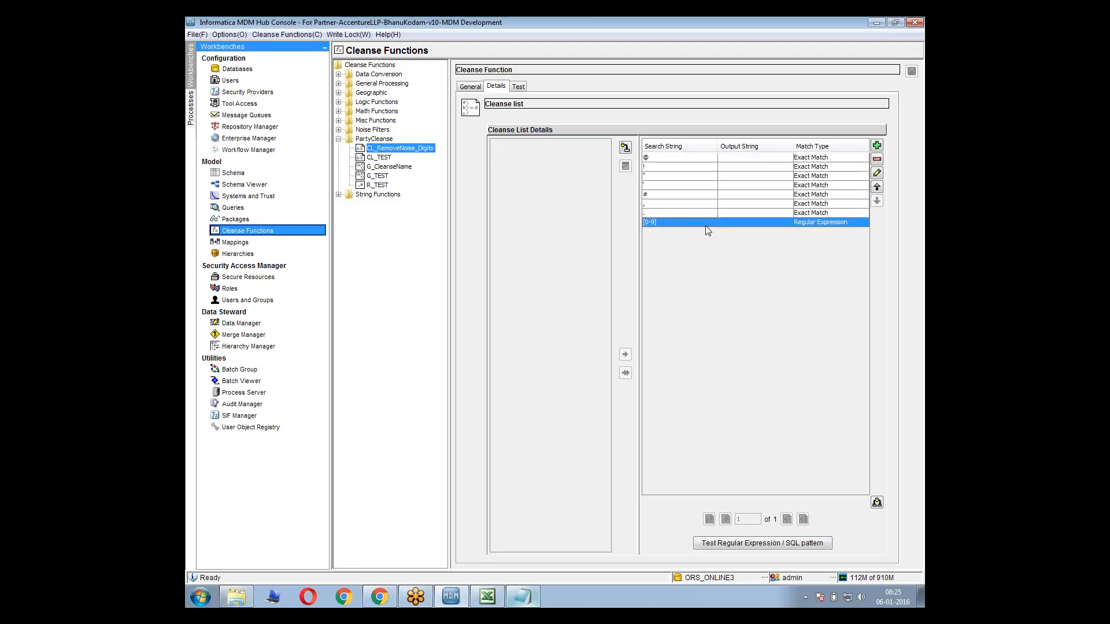
Examine the test's input parameters, including stopOnHit, replaceAllOccurrences, strip and defaultValue
{"action": "left_click", "coordinate": [521, 88]}
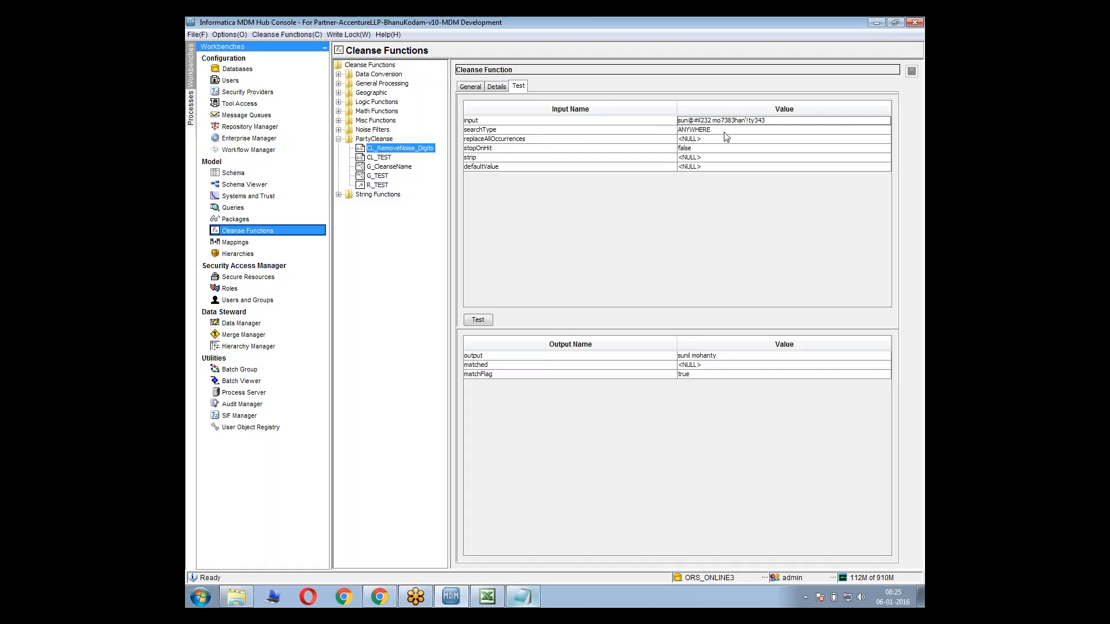
{"action": "key", "text": "Tab"}
{"action": "left_click", "coordinate": [526, 150]}
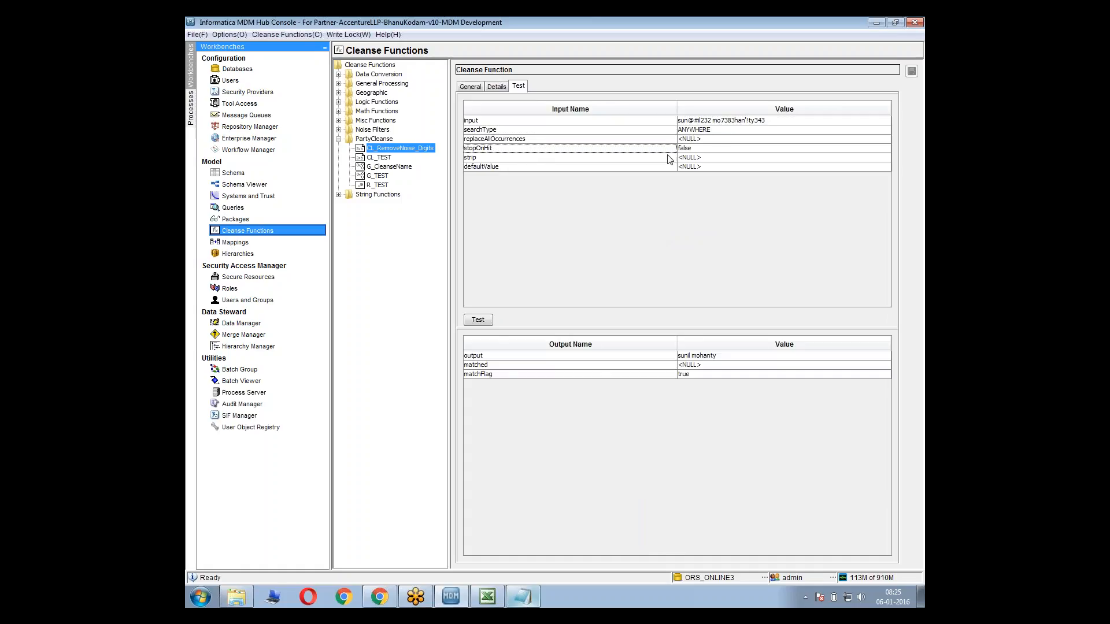
{"action": "left_click", "coordinate": [717, 150]}
{"action": "left_click", "coordinate": [717, 150]}
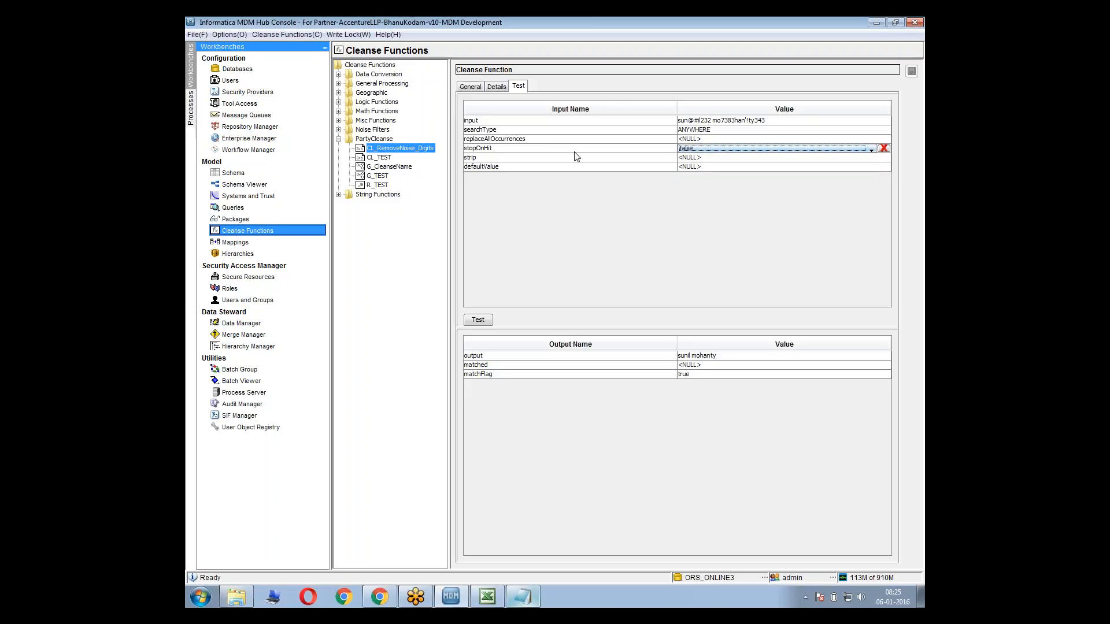
{"action": "left_click", "coordinate": [528, 141]}
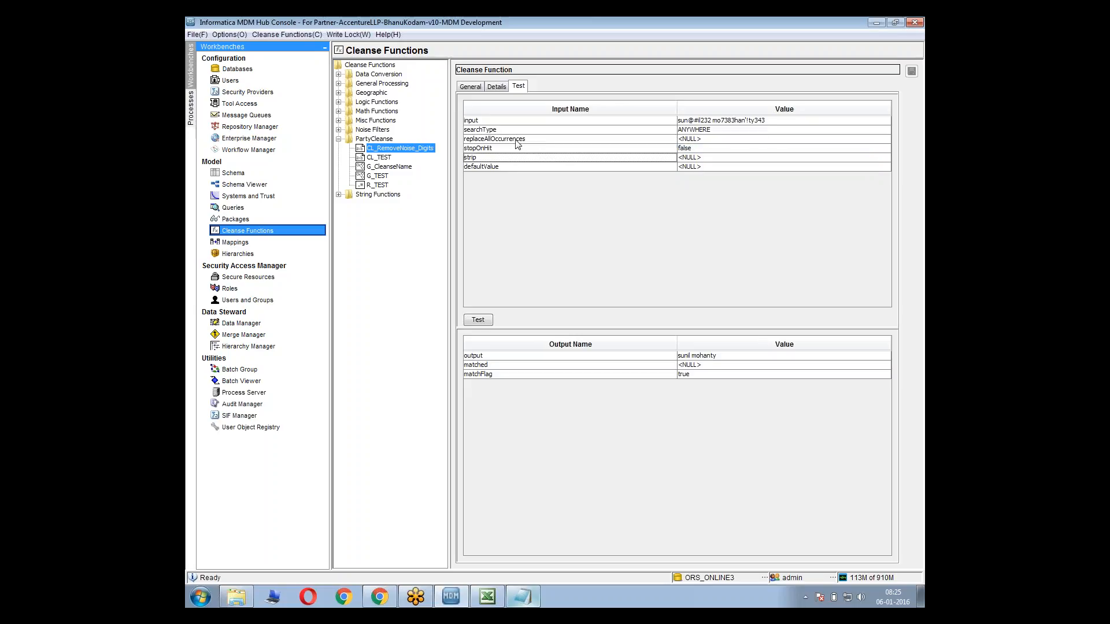
{"action": "left_click", "coordinate": [508, 161]}
{"action": "left_click", "coordinate": [511, 169]}
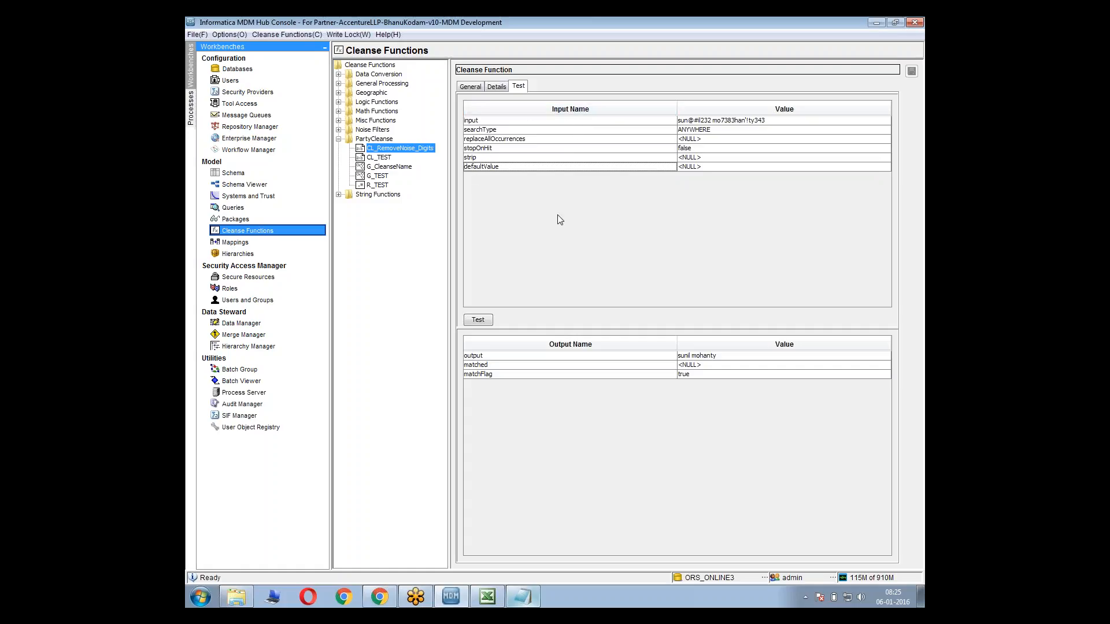
View the G_CleanseName graph, and return to the CL_RemoveNoise_Digits properties to check its function inputs and outputs
{"action": "left_click", "coordinate": [398, 167]}
{"action": "left_click", "coordinate": [496, 86]}
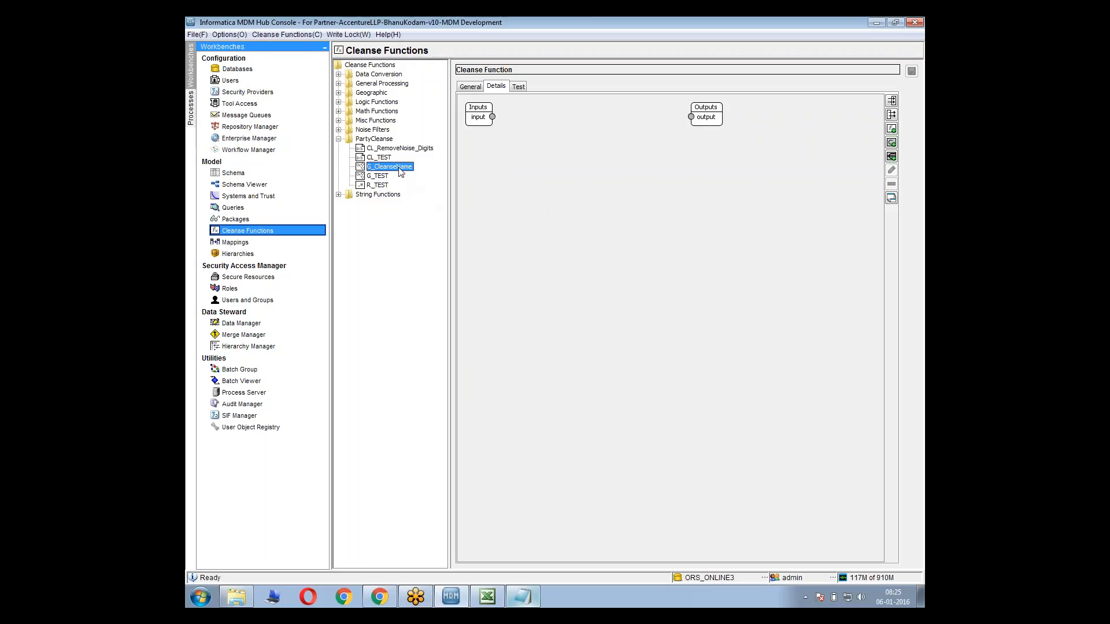
{"action": "left_click", "coordinate": [386, 150]}
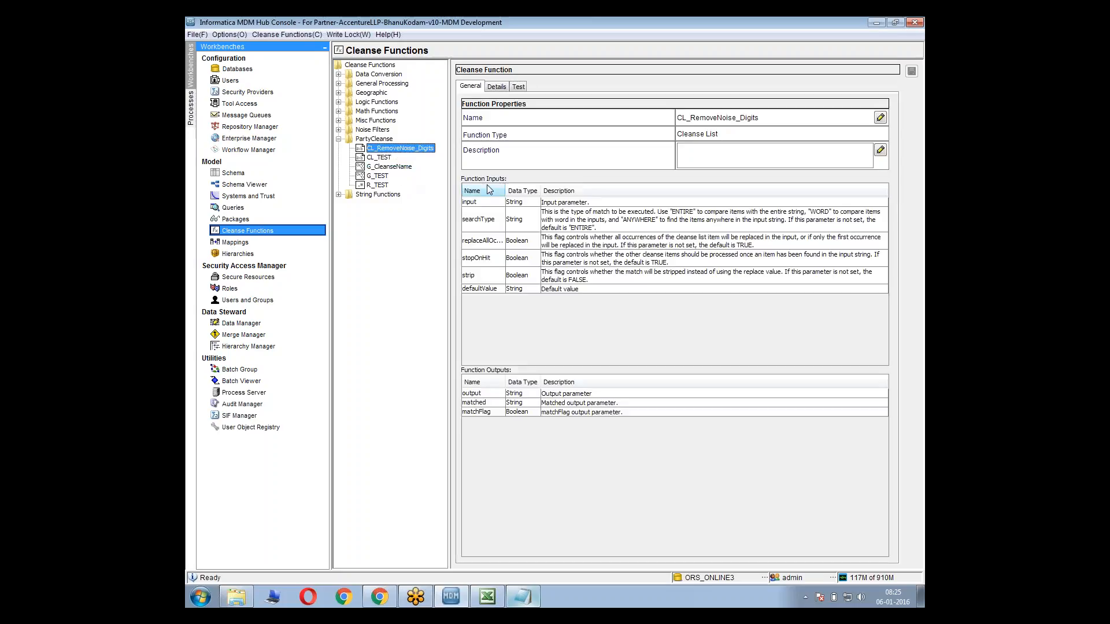
Open the graph details of the G_CleanseName function
{"action": "left_click", "coordinate": [396, 167]}
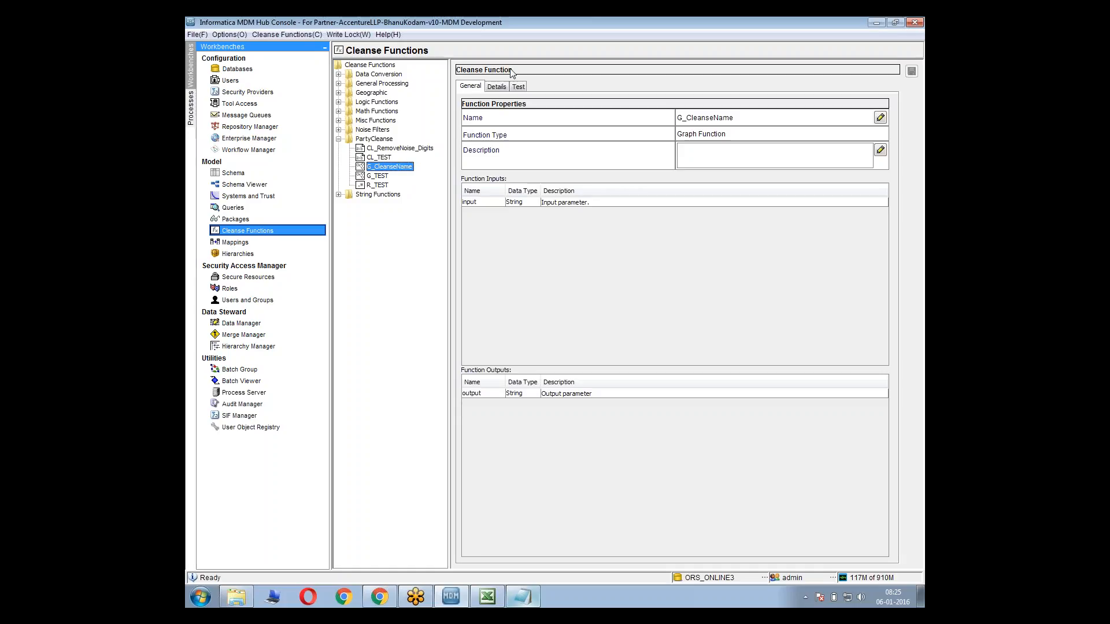
{"action": "left_click", "coordinate": [499, 86]}
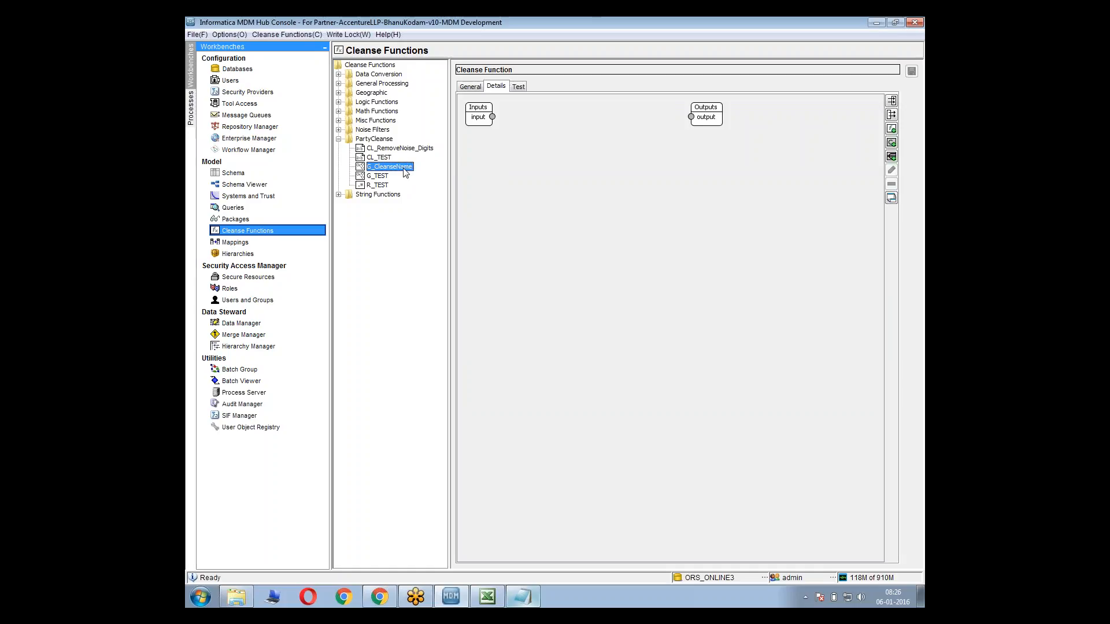
Try to add the G_CleanseName function from PartyCleanse inside its own graph
{"action": "right_click", "coordinate": [534, 177]}
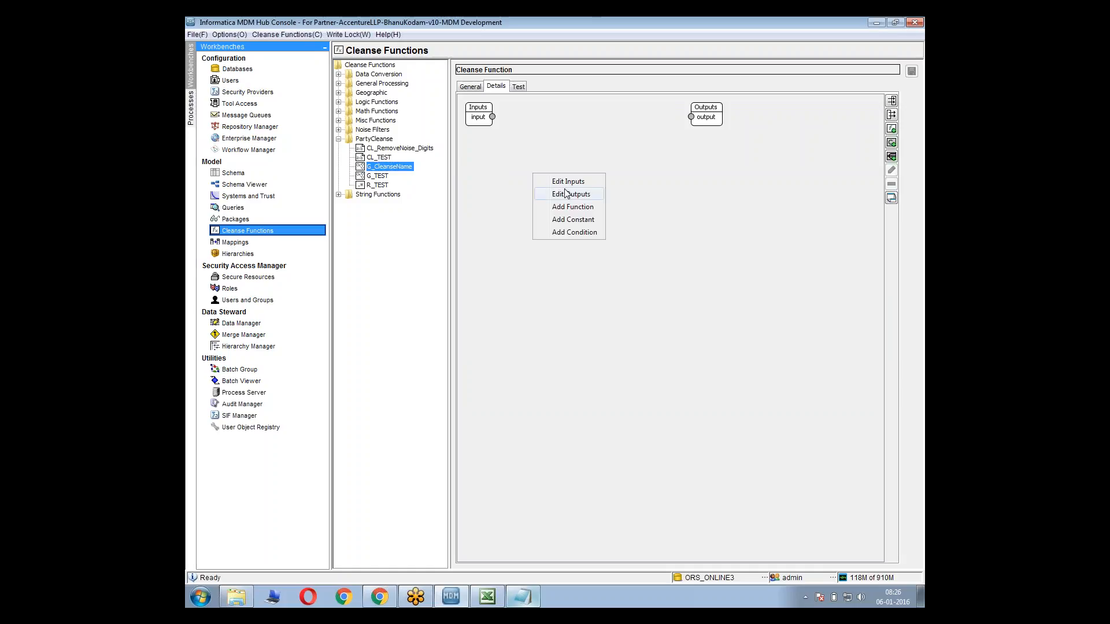
{"action": "left_click", "coordinate": [587, 210]}
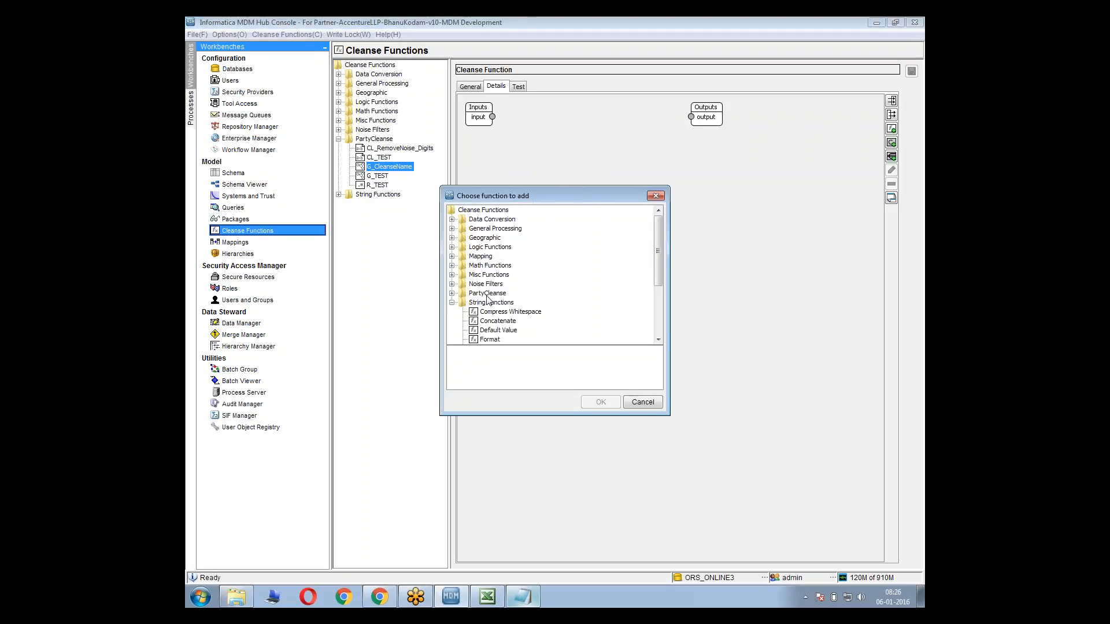
{"action": "double_click", "coordinate": [487, 293]}
{"action": "left_click", "coordinate": [518, 321]}
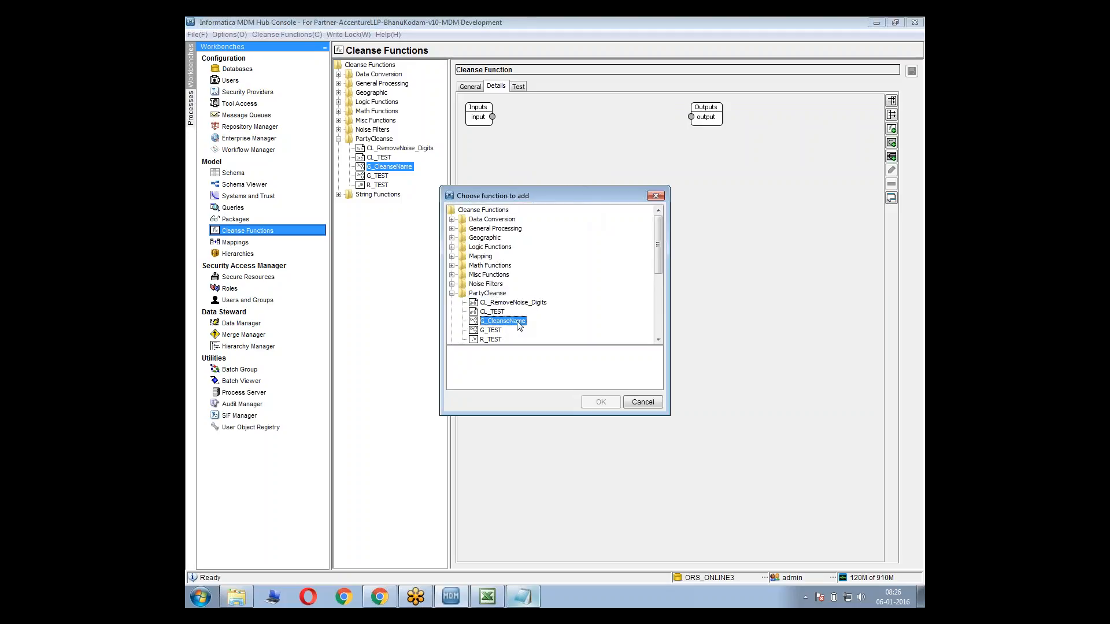
{"action": "left_click", "coordinate": [599, 402]}
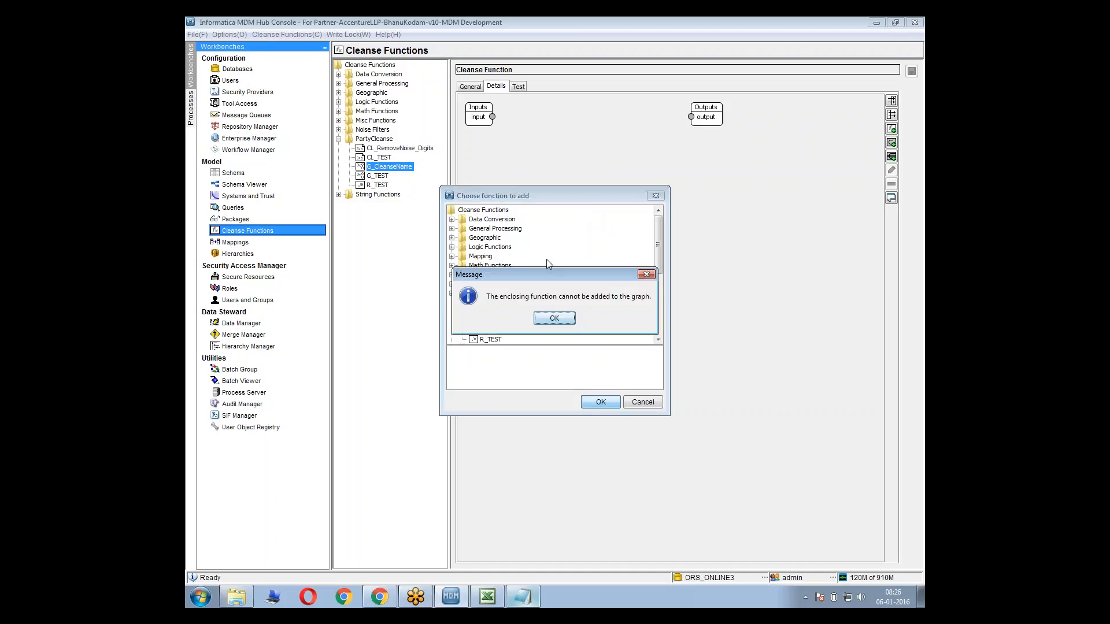
{"action": "left_click", "coordinate": [560, 319]}
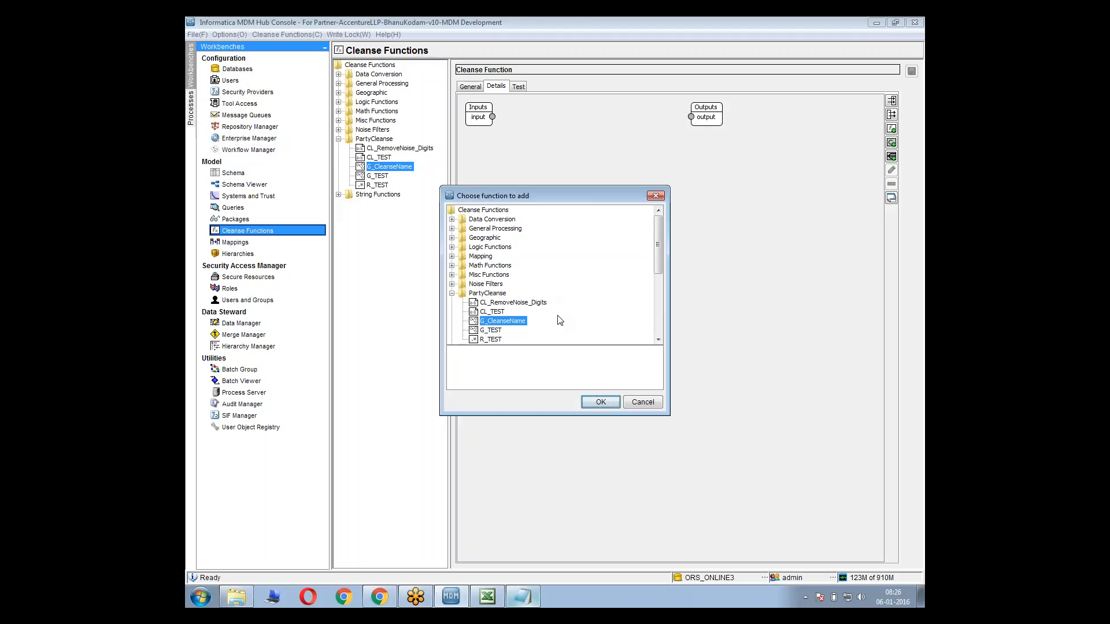
{"action": "left_click_drag", "start_coordinate": [657, 261], "coordinate": [657, 290]}
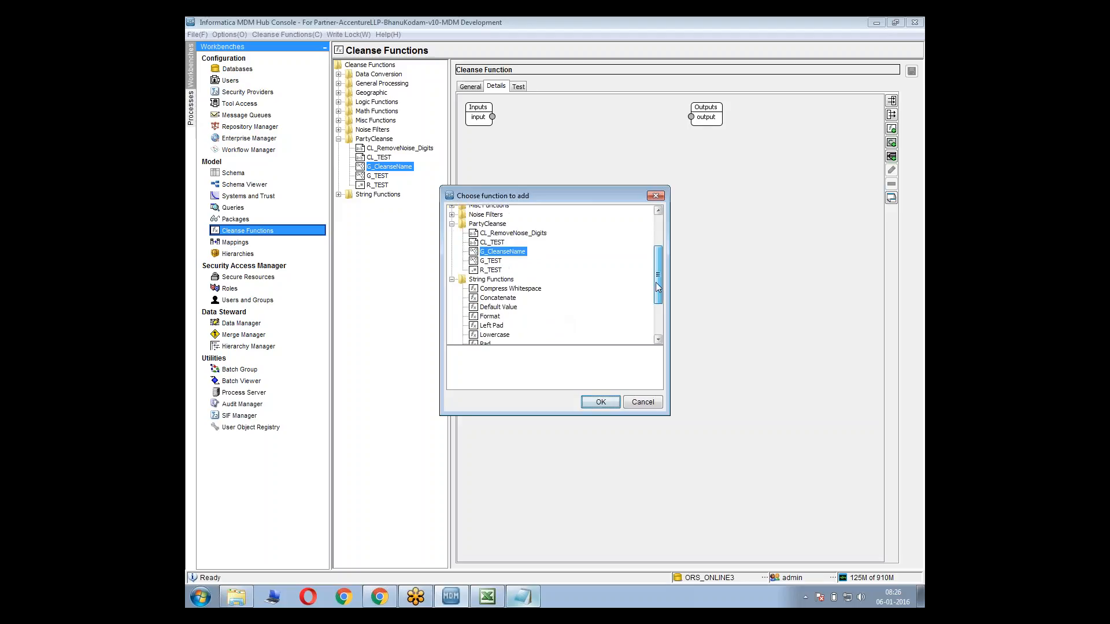
{"action": "left_click", "coordinate": [493, 255]}
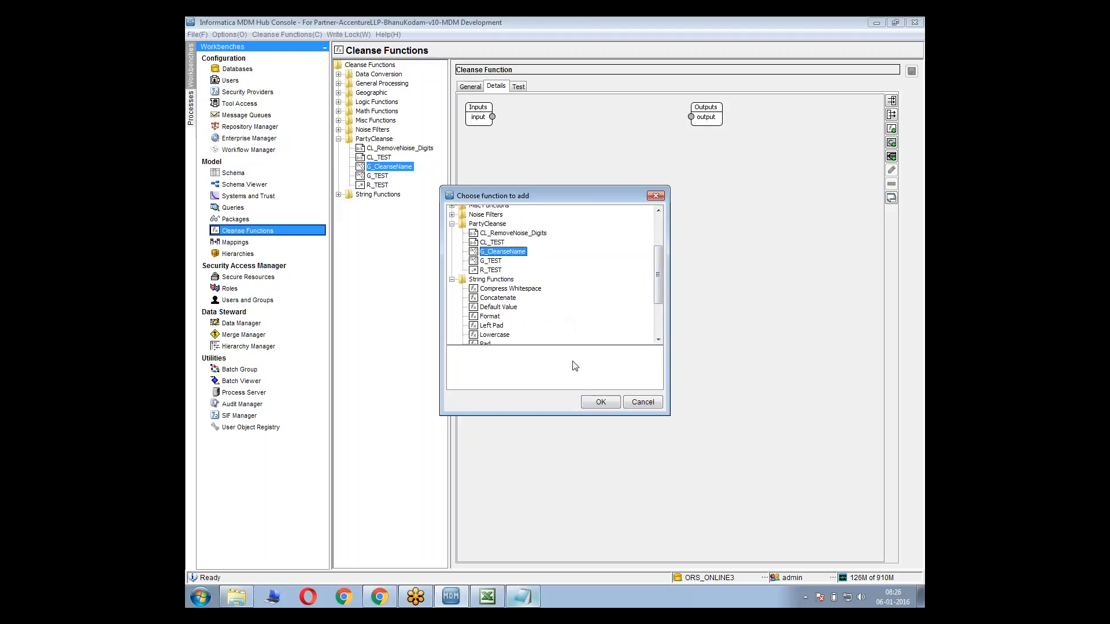
{"action": "left_click", "coordinate": [601, 403]}
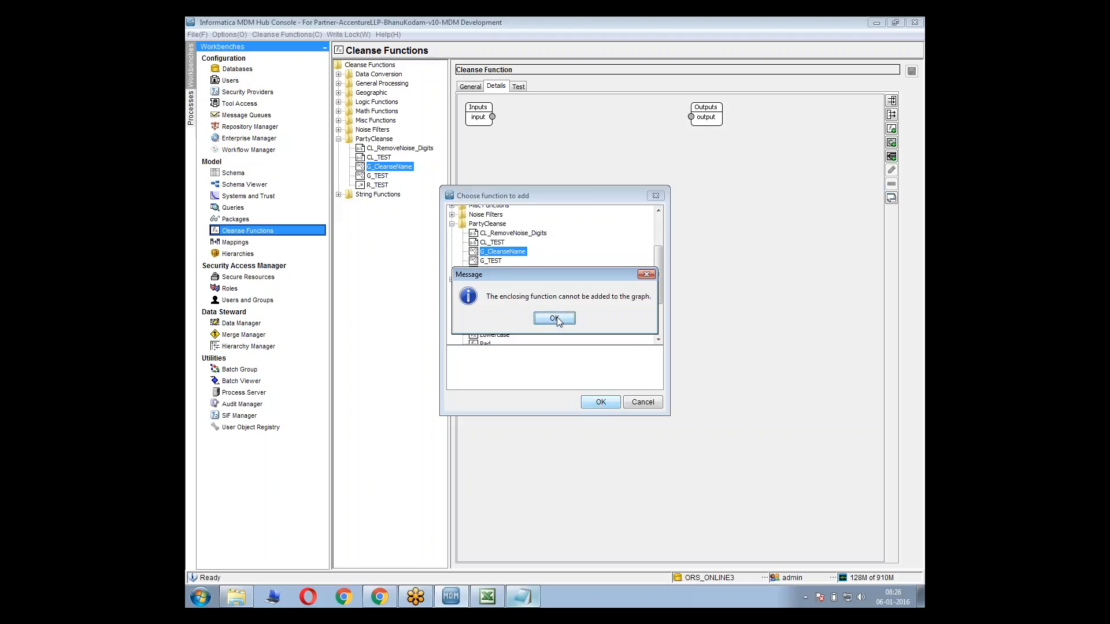
{"action": "left_click_drag", "start_coordinate": [533, 274], "coordinate": [514, 375]}
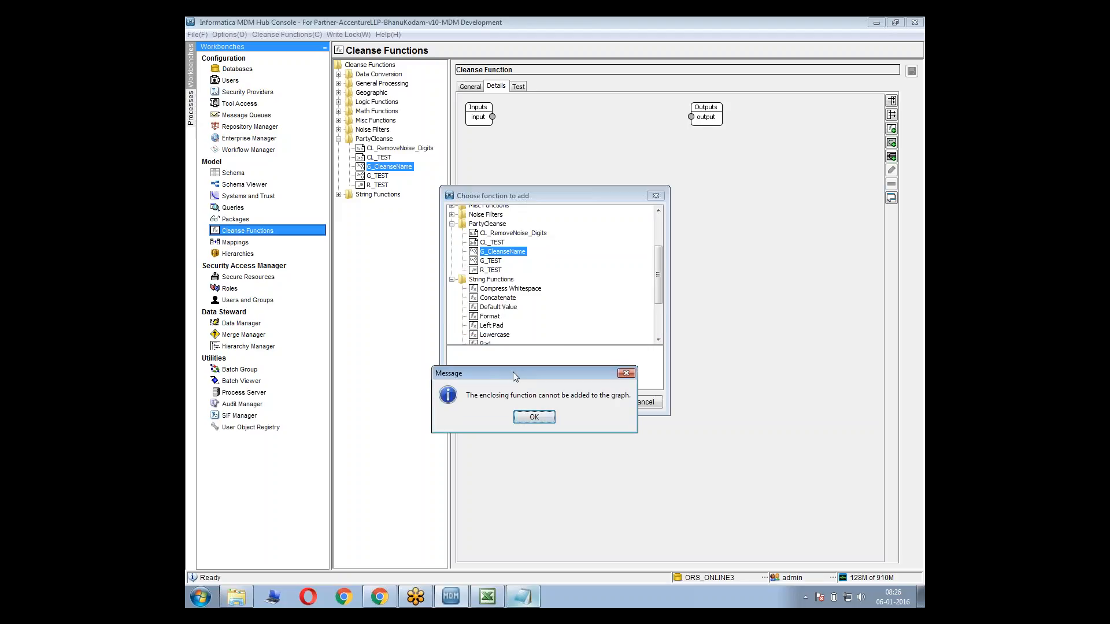
{"action": "left_click", "coordinate": [532, 416]}
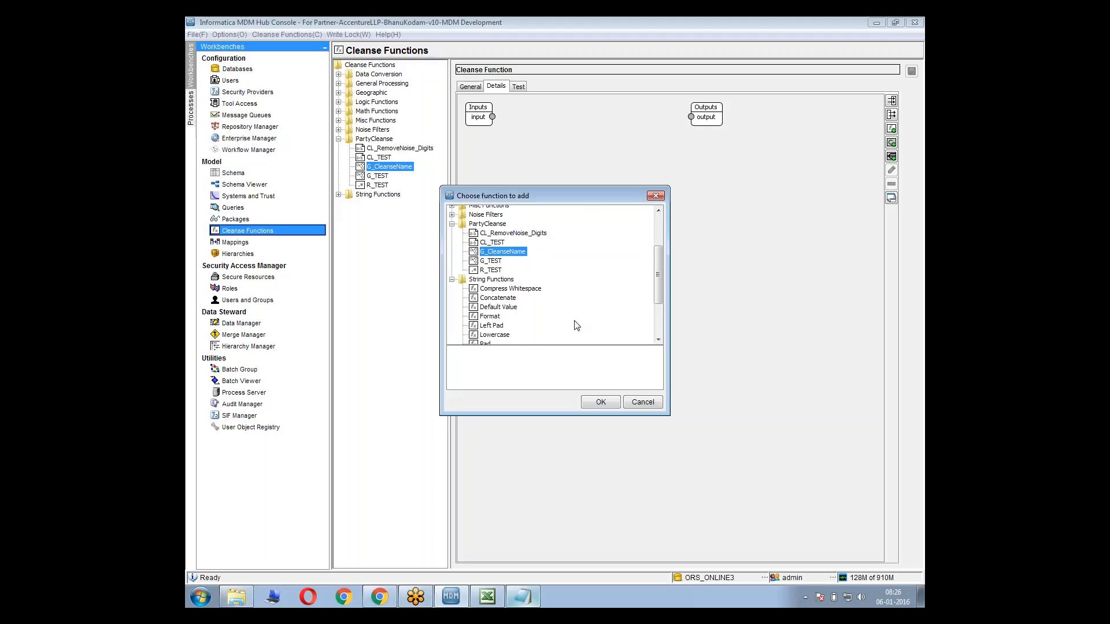
Add the G_TEST function to the G_CleanseName graph, and delete it from the canvas again
{"action": "key", "text": "Down"}
{"action": "left_click", "coordinate": [600, 402]}
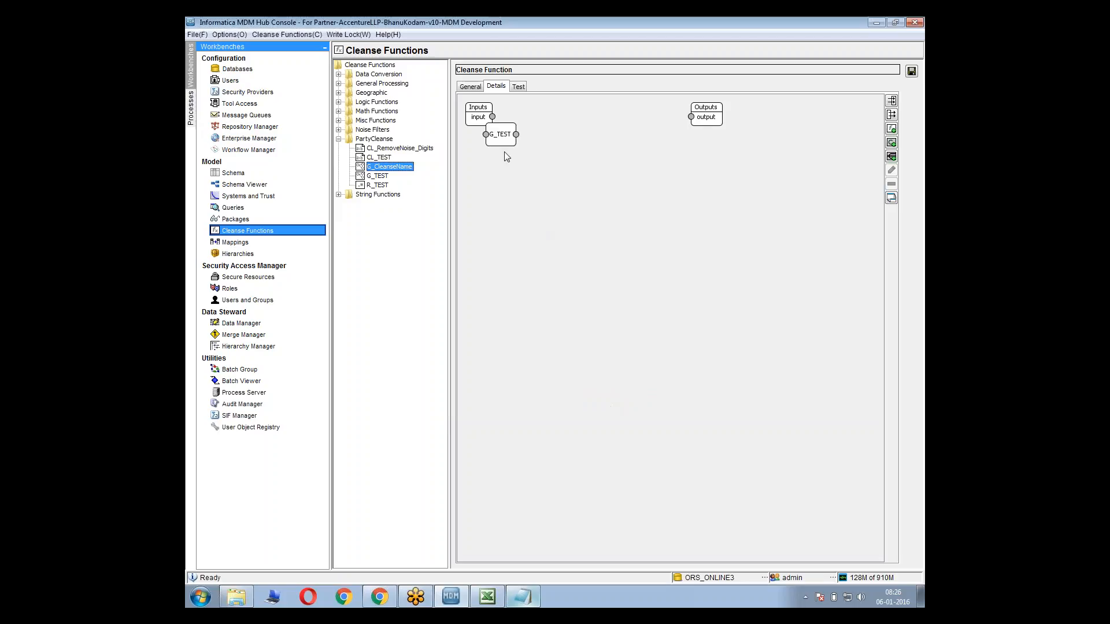
{"action": "left_click_drag", "start_coordinate": [493, 132], "coordinate": [540, 213]}
{"action": "right_click", "coordinate": [539, 213]}
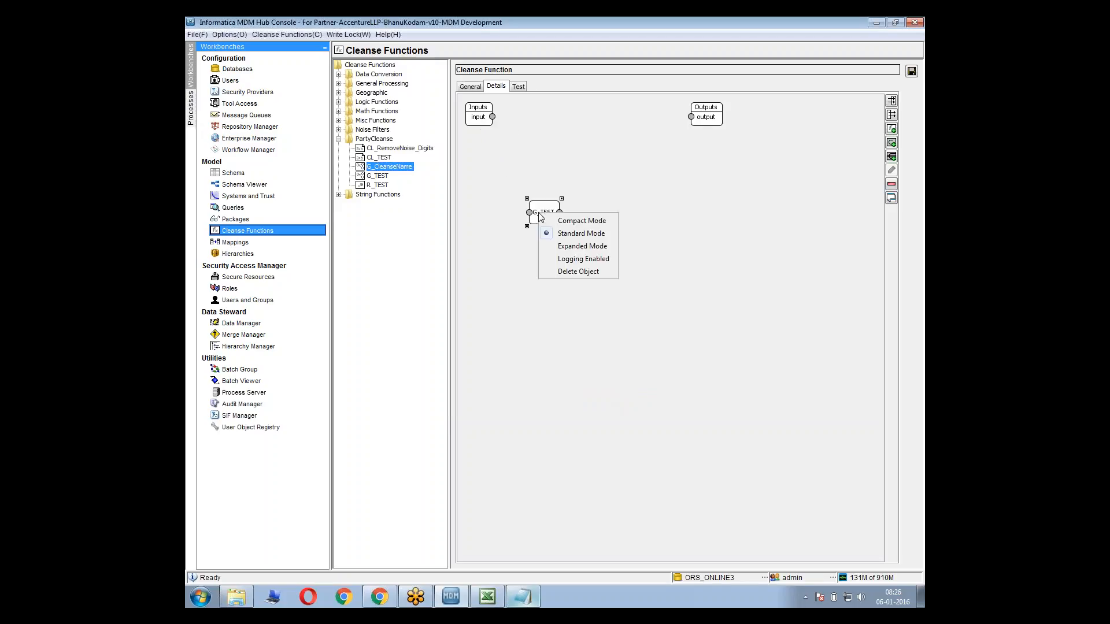
{"action": "left_click", "coordinate": [575, 259]}
{"action": "right_click", "coordinate": [544, 214]}
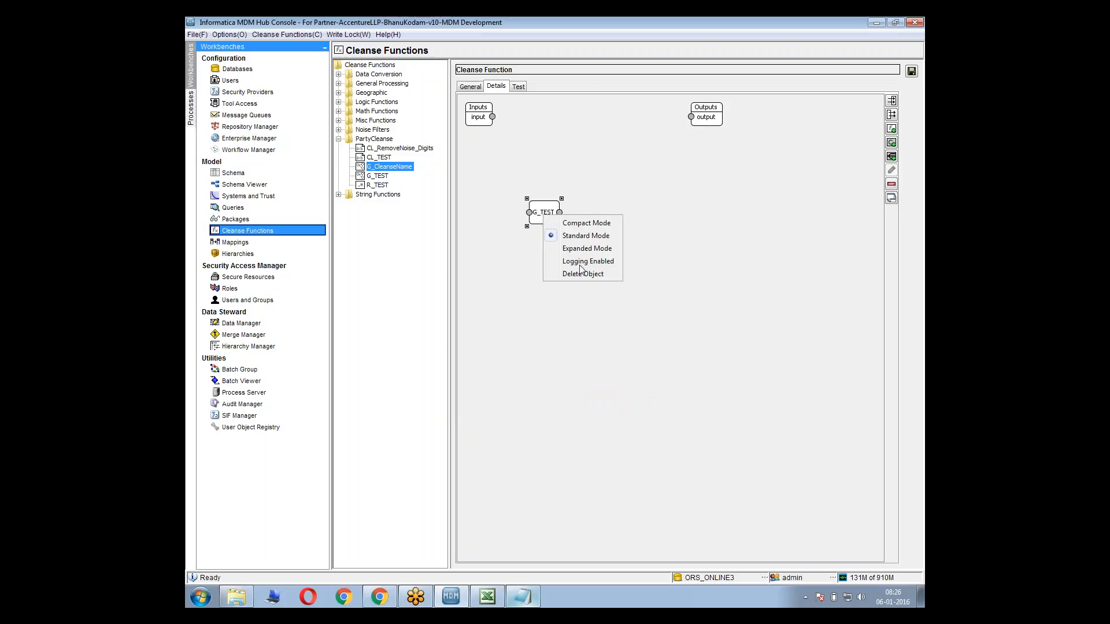
{"action": "left_click", "coordinate": [578, 272]}
{"action": "left_click", "coordinate": [639, 345]}
Add the CL_TEST cleanse list to the graph and place it mid-canvas in Expanded Mode
{"action": "right_click", "coordinate": [580, 247]}
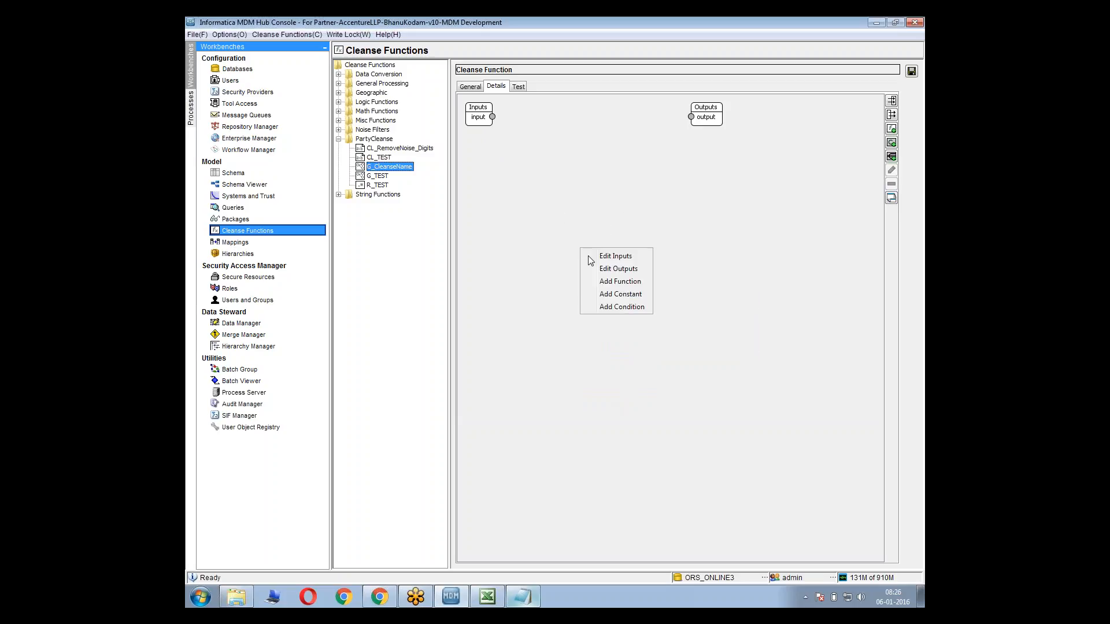
{"action": "left_click", "coordinate": [612, 282]}
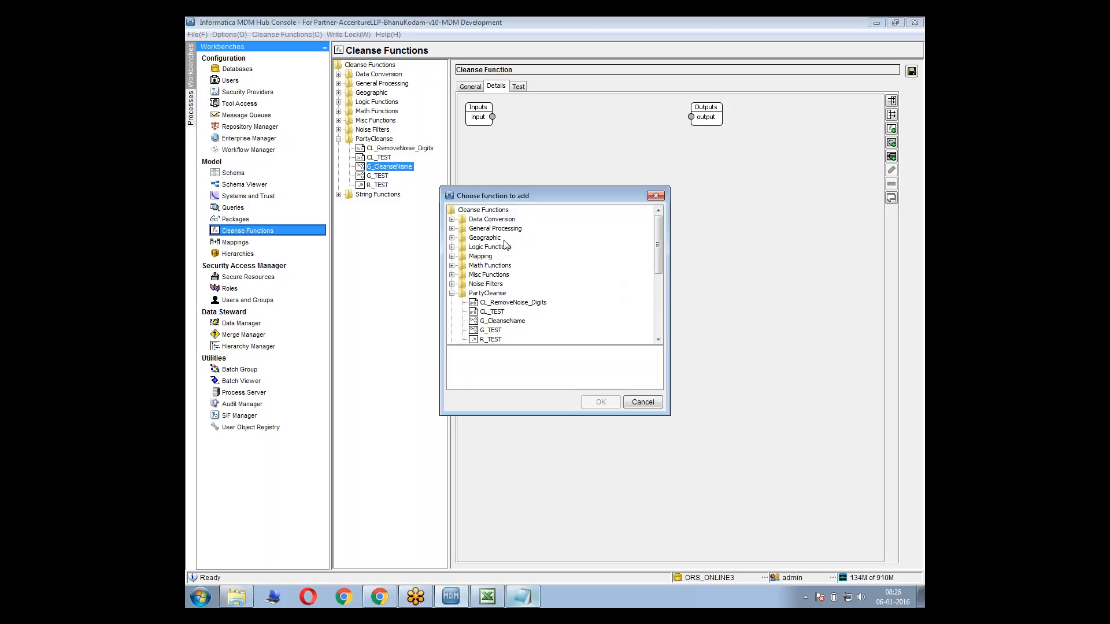
{"action": "left_click", "coordinate": [496, 313]}
{"action": "left_click", "coordinate": [601, 402]}
{"action": "right_click", "coordinate": [507, 153]}
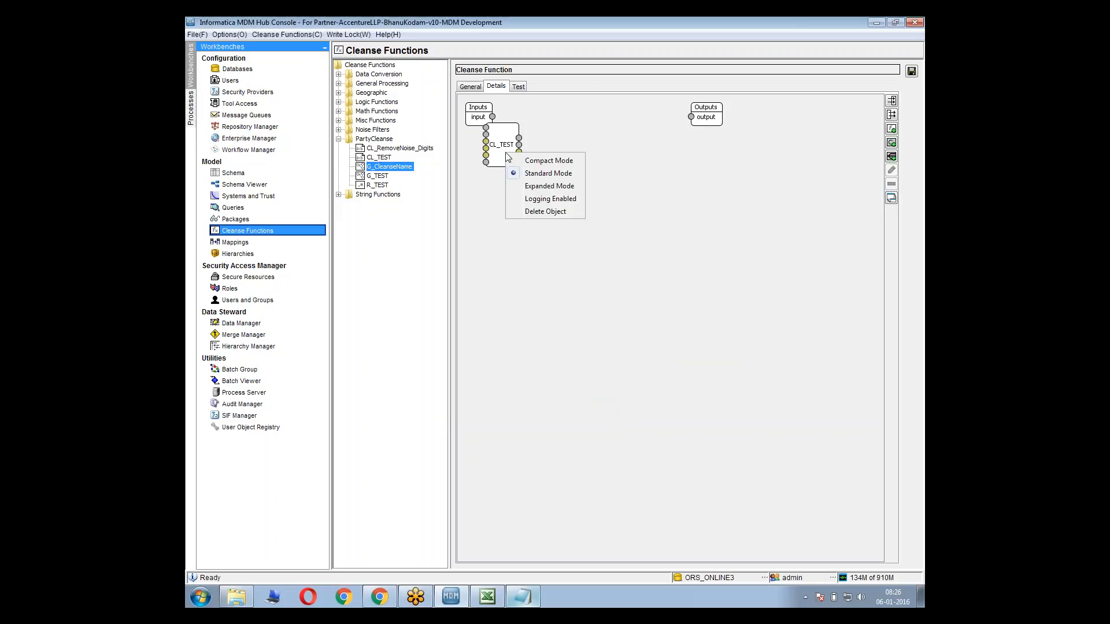
{"action": "left_click", "coordinate": [555, 188]}
{"action": "left_click_drag", "start_coordinate": [517, 127], "coordinate": [606, 193]}
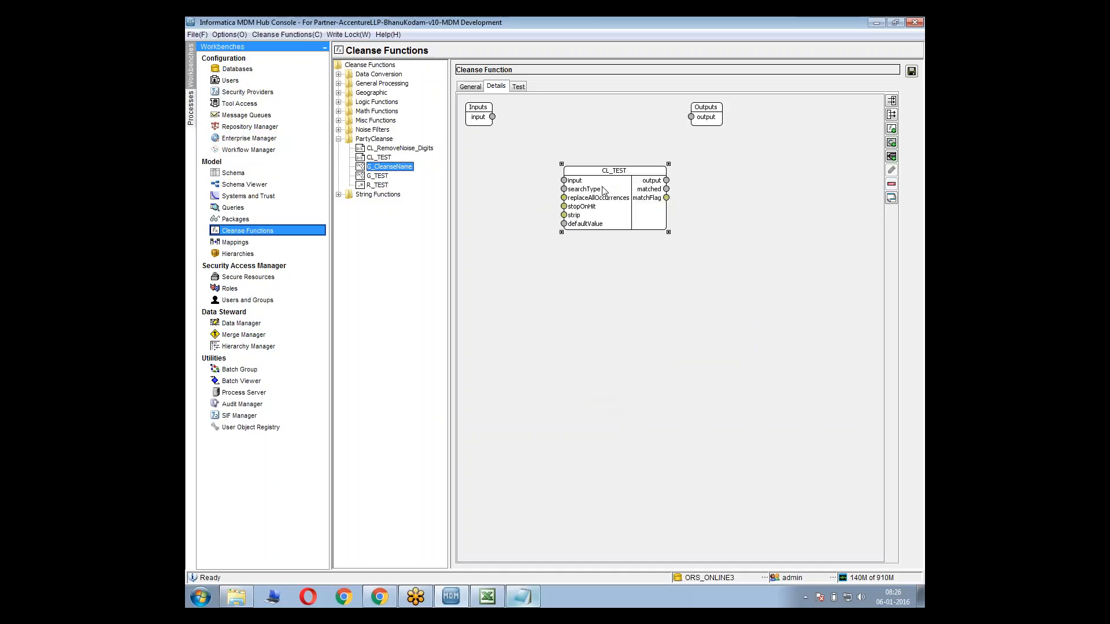
Delete the CL_TEST object from the graph
{"action": "right_click", "coordinate": [606, 193]}
{"action": "left_click", "coordinate": [655, 251]}
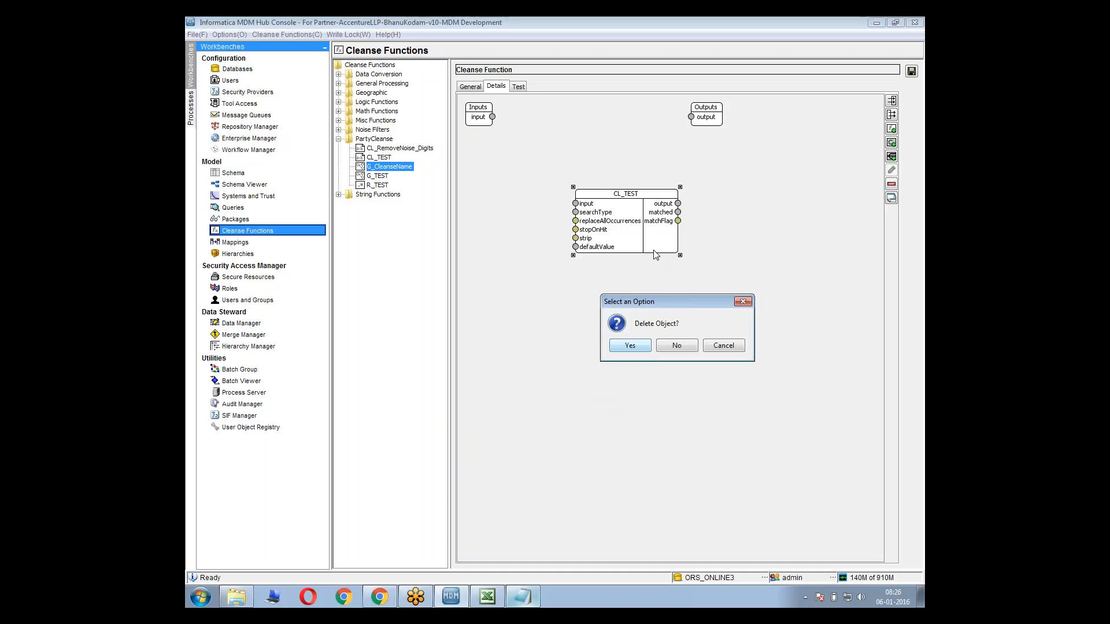
{"action": "left_click", "coordinate": [634, 349]}
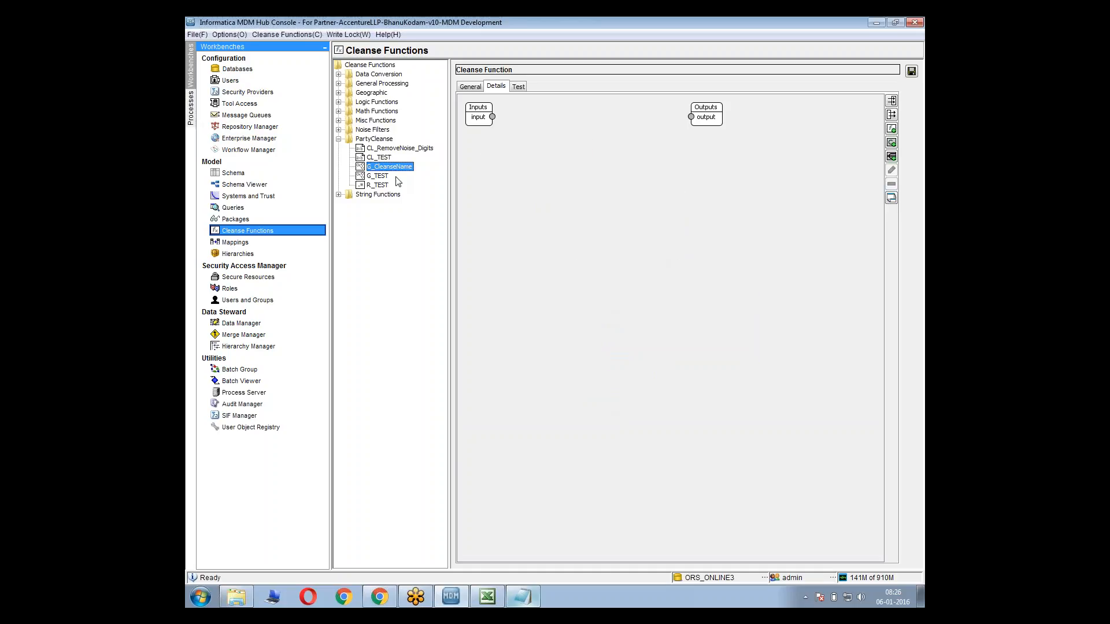
Add the CL_RemoveNoise_Digits cleanse list from PartyCleanse to the graph and show it in Expanded Mode
{"action": "right_click", "coordinate": [522, 165]}
{"action": "left_click", "coordinate": [563, 202]}
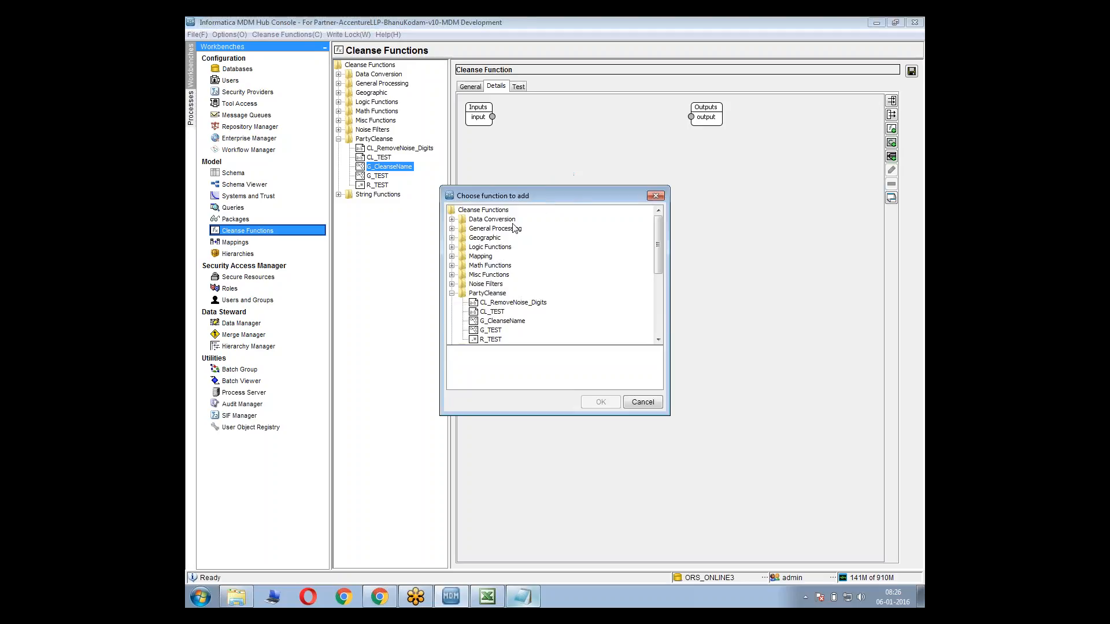
{"action": "left_click", "coordinate": [492, 304]}
{"action": "left_click", "coordinate": [600, 402]}
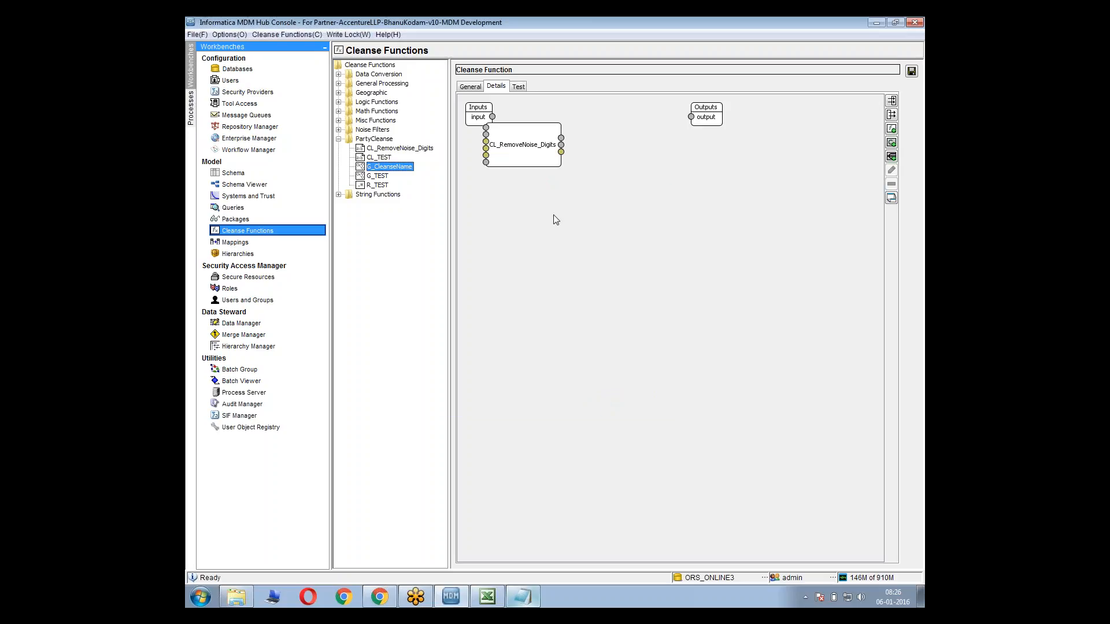
{"action": "right_click", "coordinate": [523, 149]}
{"action": "left_click", "coordinate": [548, 182]}
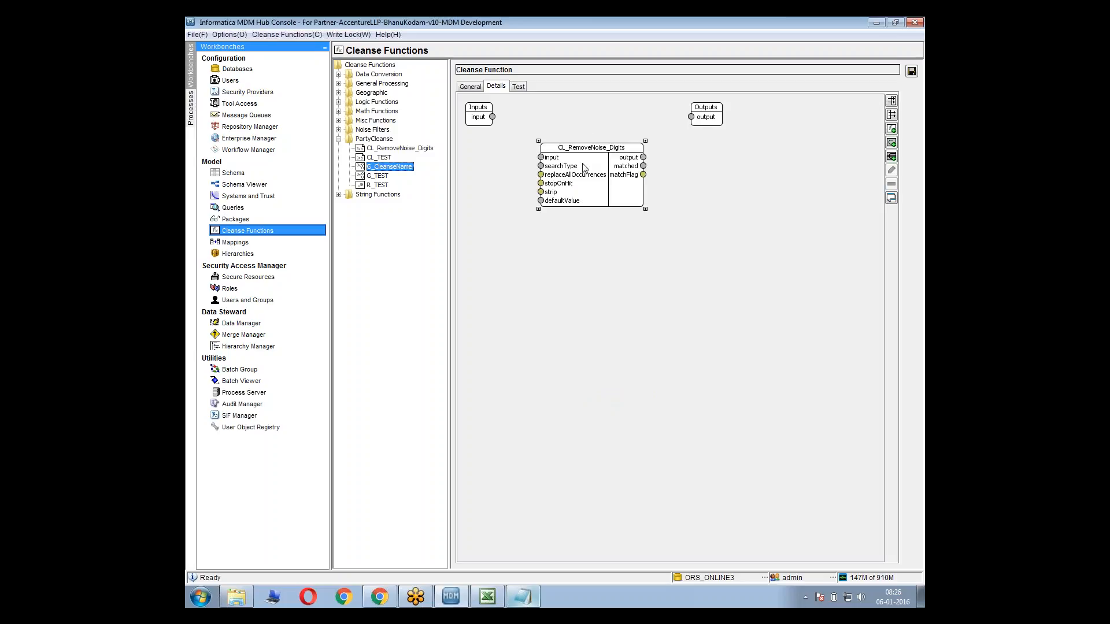
Move CL_RemoveNoise_Digits closer to the Inputs block and connect the graph's input to its input port
{"action": "left_click_drag", "start_coordinate": [587, 183], "coordinate": [528, 160]}
{"action": "left_click_drag", "start_coordinate": [493, 117], "coordinate": [517, 170]}
{"action": "left_click_drag", "start_coordinate": [492, 116], "coordinate": [521, 173]}
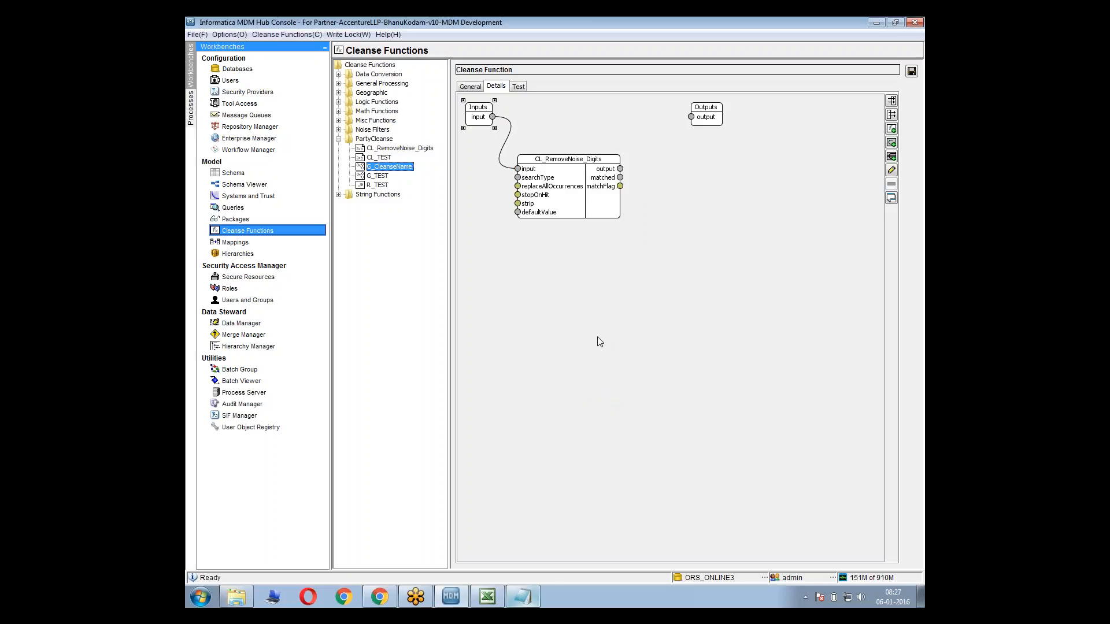
Check the sample noisy name and the required cleansing functions in the Notepad notes, and return to the graph
{"action": "left_click", "coordinate": [525, 597]}
{"action": "left_click", "coordinate": [586, 232]}
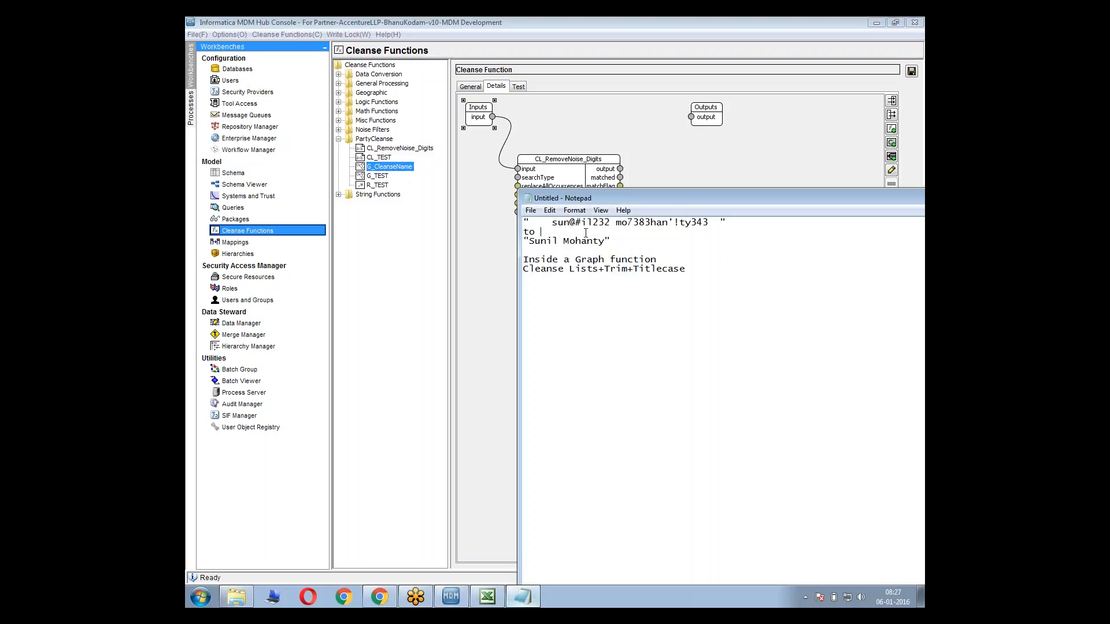
{"action": "left_click", "coordinate": [525, 116]}
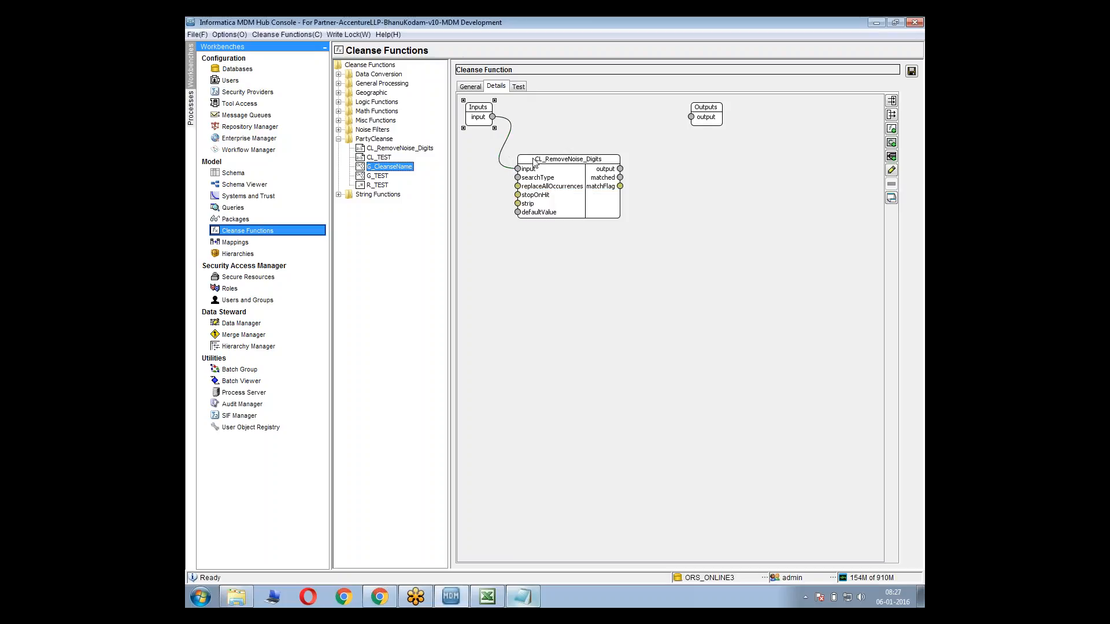
Add a String constant with the value ANYWHERE and connect it to the searchType input of CL_RemoveNoise_Digits
{"action": "left_click_drag", "start_coordinate": [537, 161], "coordinate": [519, 176]}
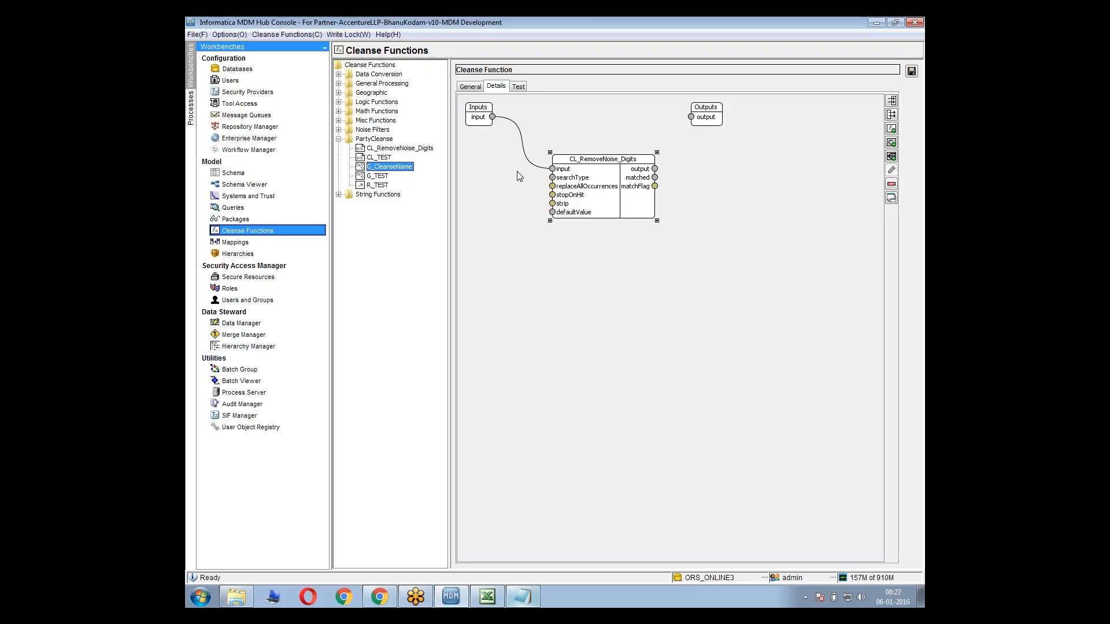
{"action": "left_click", "coordinate": [554, 183]}
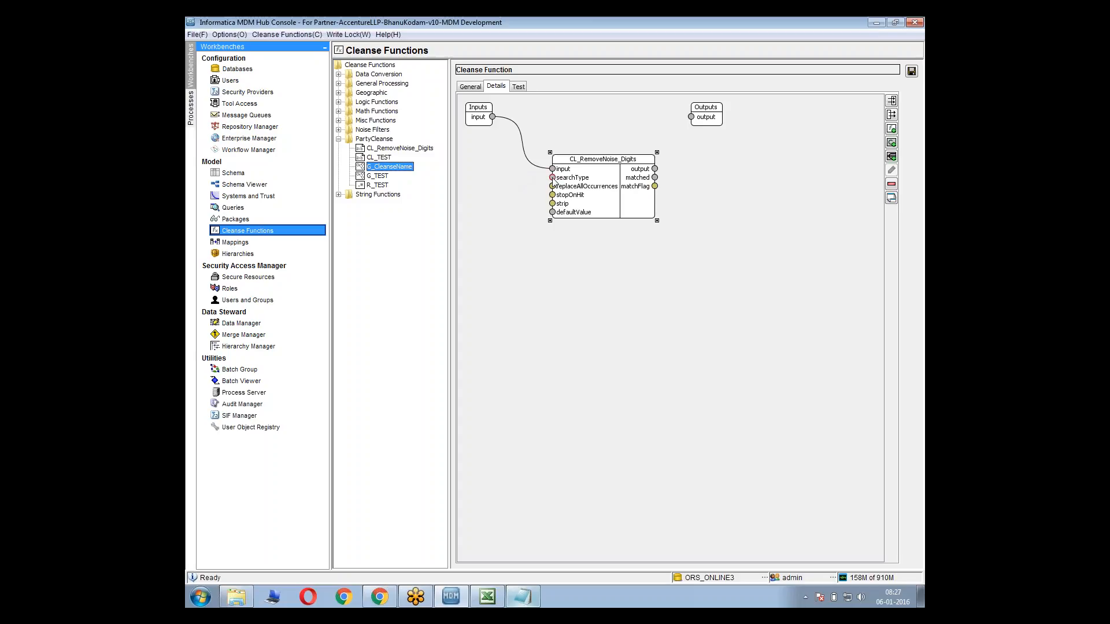
{"action": "right_click", "coordinate": [523, 183]}
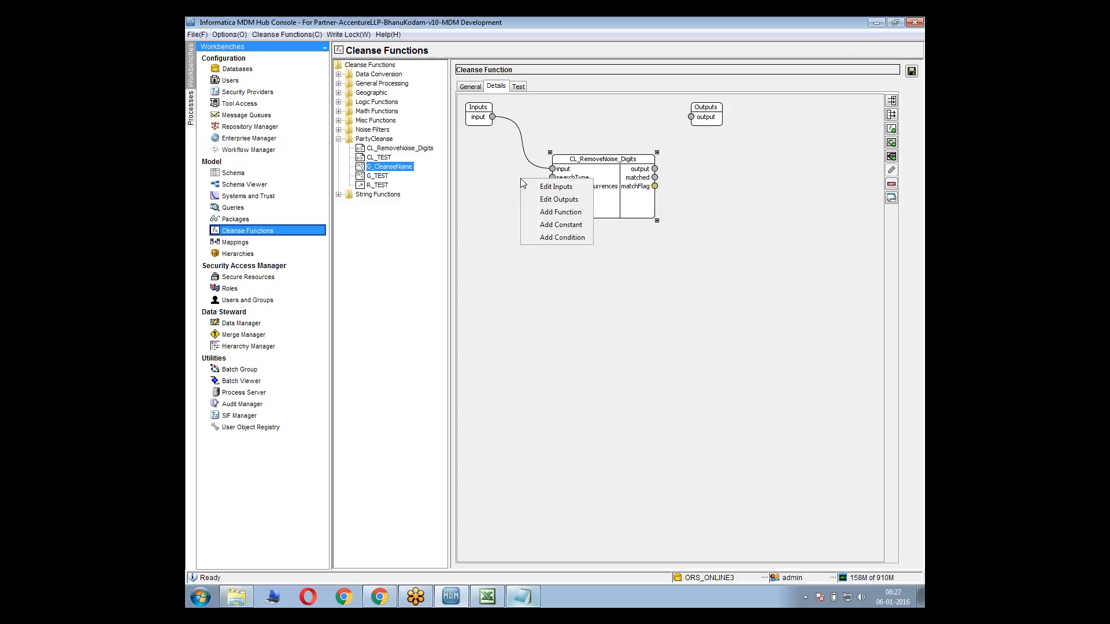
{"action": "left_click", "coordinate": [562, 227]}
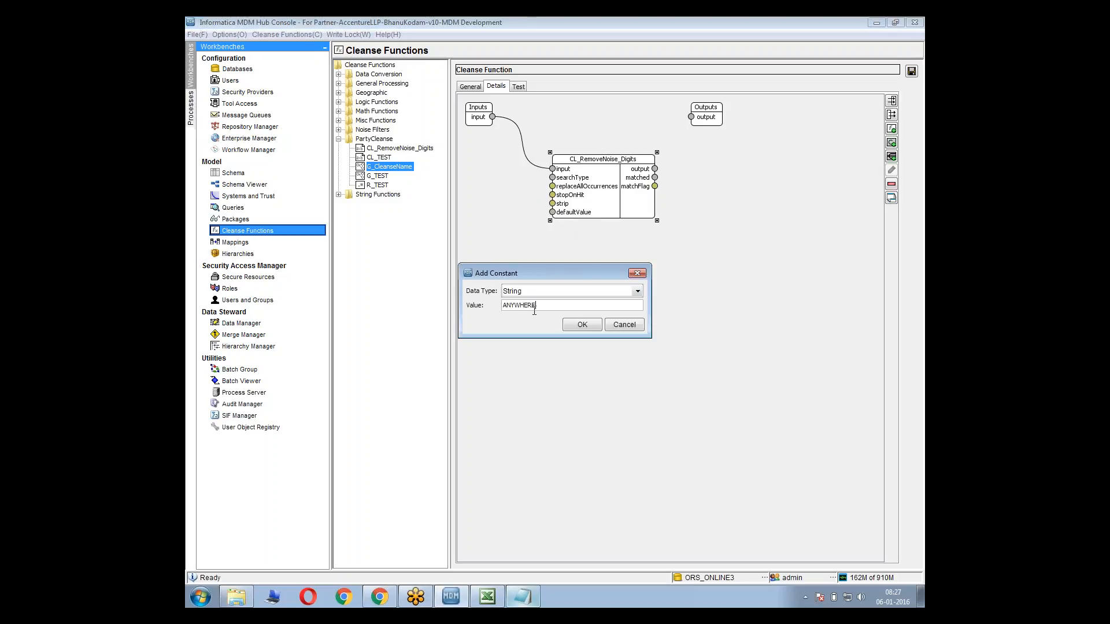
{"action": "left_click", "coordinate": [574, 328]}
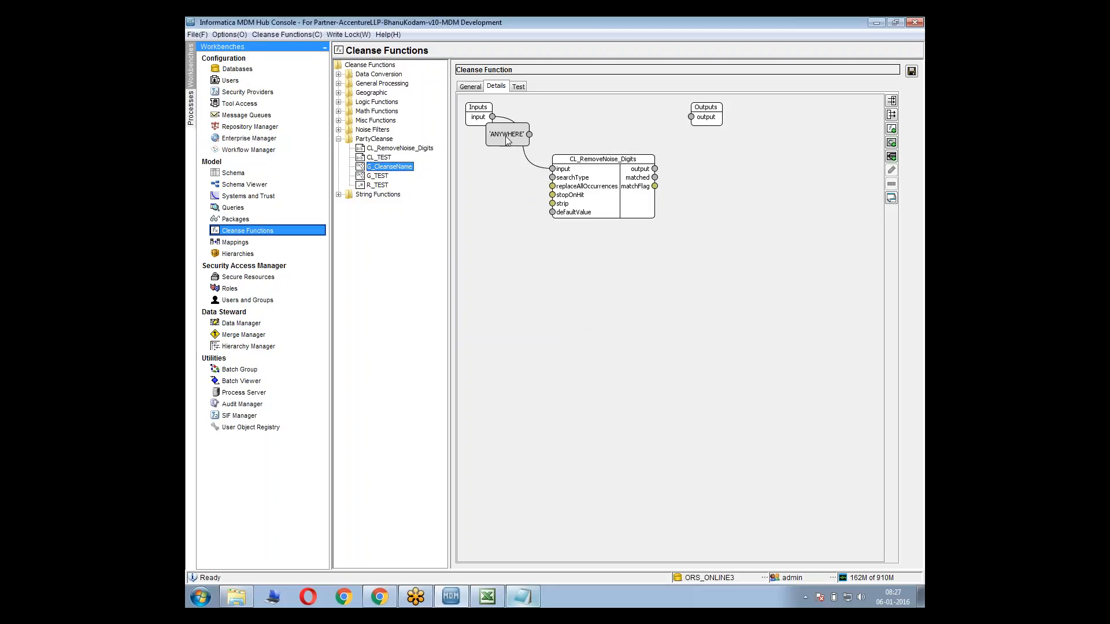
{"action": "left_click_drag", "start_coordinate": [516, 144], "coordinate": [553, 178]}
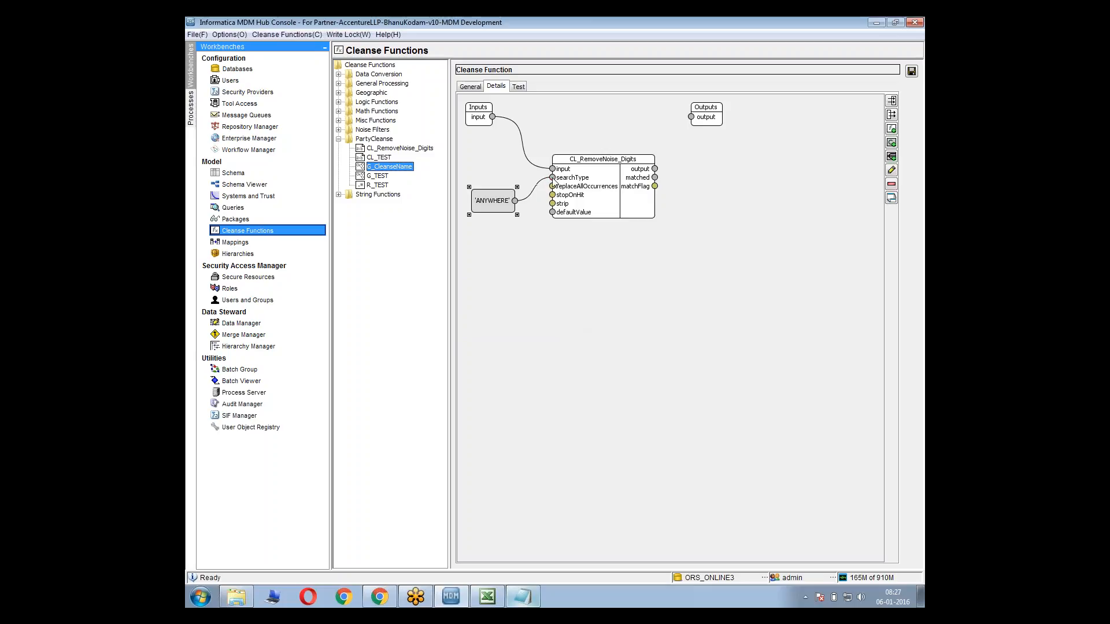
Move the ANYWHERE constant up between the Inputs block and CL_RemoveNoise_Digits, and select its link to searchType
{"action": "left_click", "coordinate": [495, 173]}
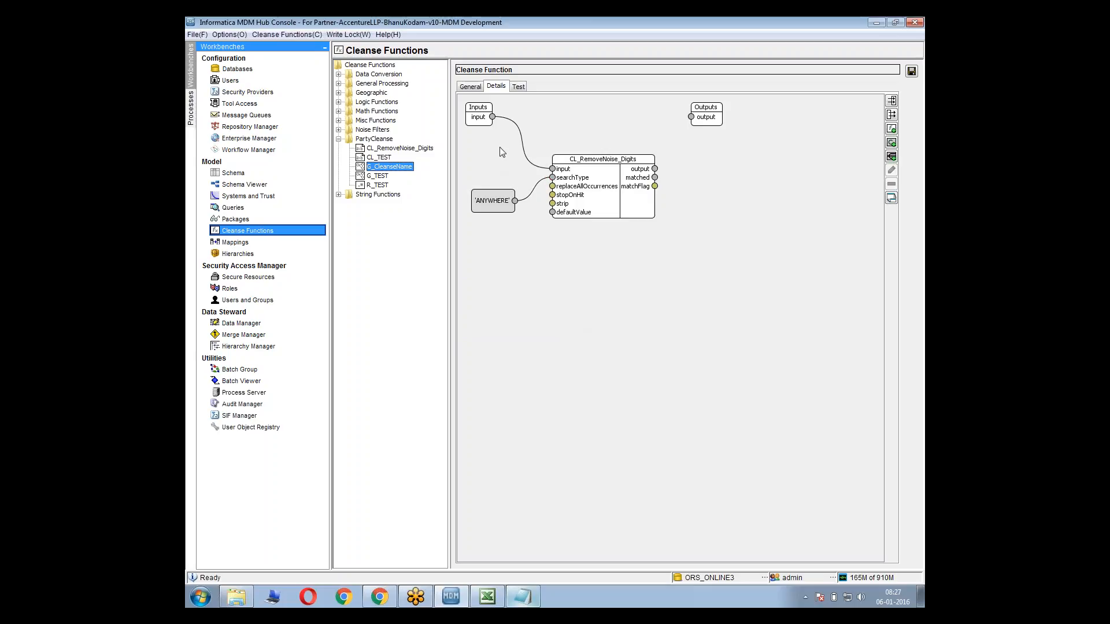
{"action": "left_click", "coordinate": [517, 124]}
{"action": "left_click_drag", "start_coordinate": [497, 206], "coordinate": [494, 166]}
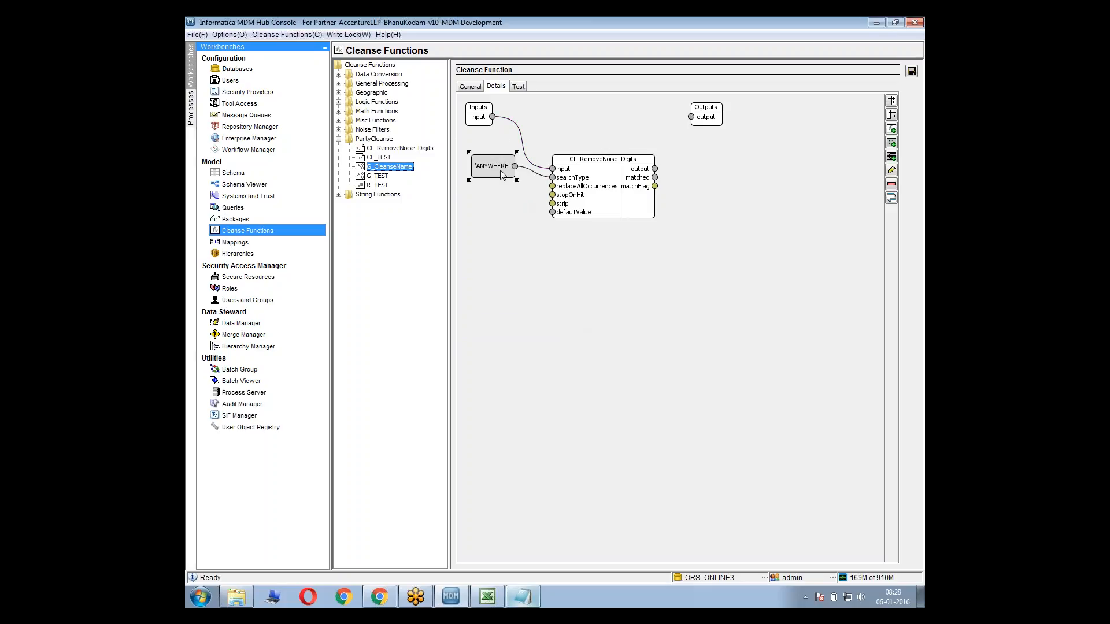
{"action": "left_click", "coordinate": [536, 174]}
{"action": "left_click", "coordinate": [536, 175]}
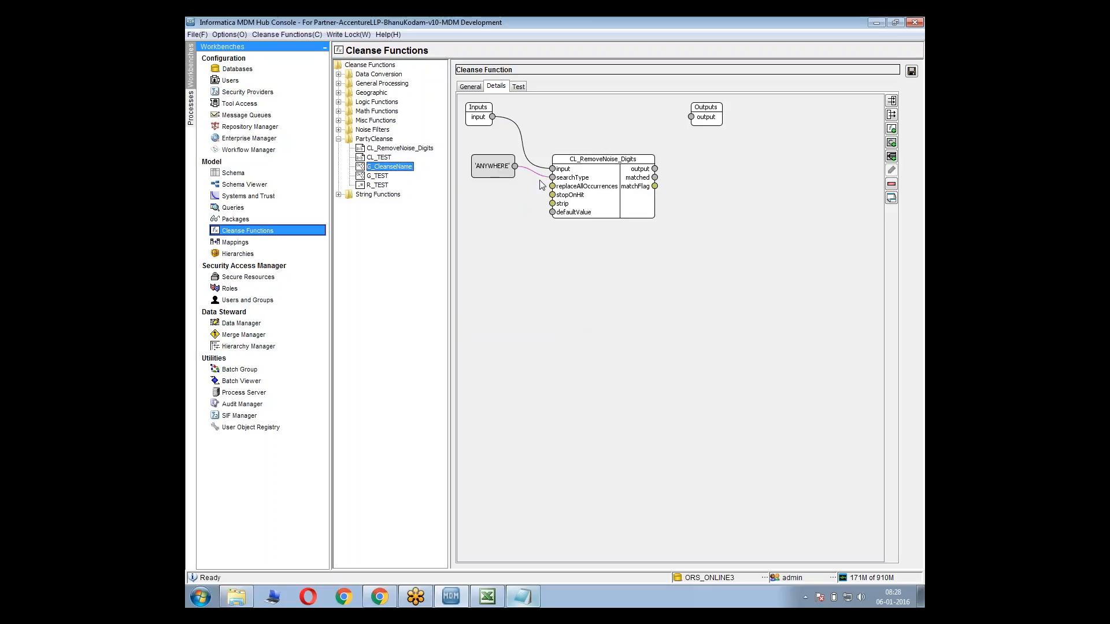
Move the ANYWHERE constant slightly closer to the Inputs block, and collapse and re-expand the CL_RemoveNoise_Digits node
{"action": "mouse_move", "coordinate": [484, 165]}
{"action": "left_mouse_down"}
{"action": "mouse_move", "coordinate": [485, 153]}
{"action": "mouse_move", "coordinate": [501, 157]}
{"action": "left_mouse_up"}
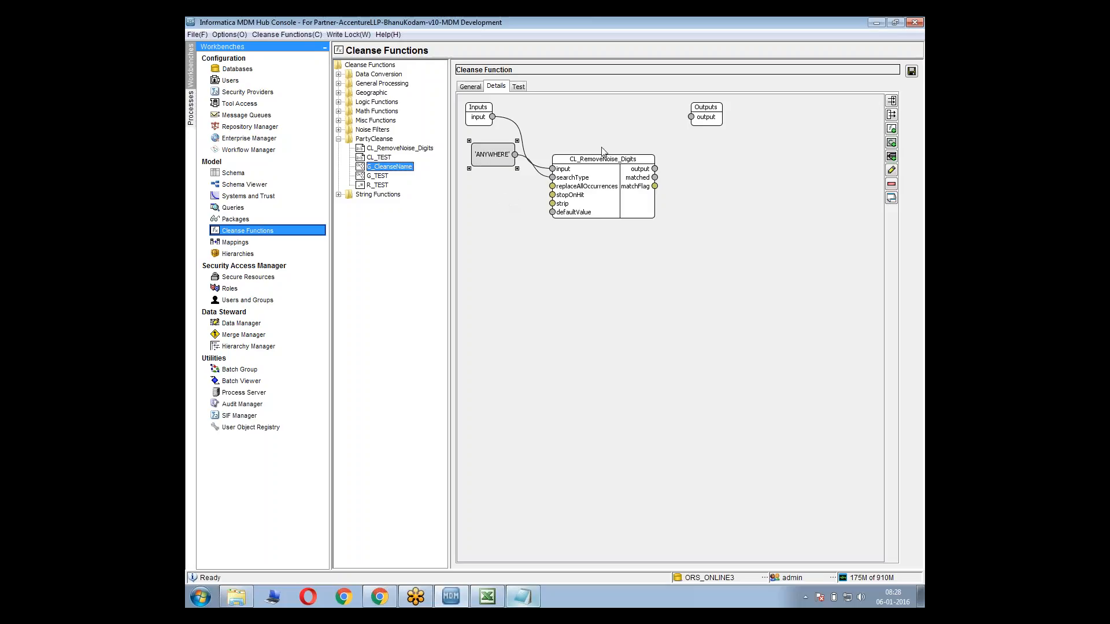
{"action": "left_click", "coordinate": [552, 193]}
{"action": "double_click", "coordinate": [552, 196]}
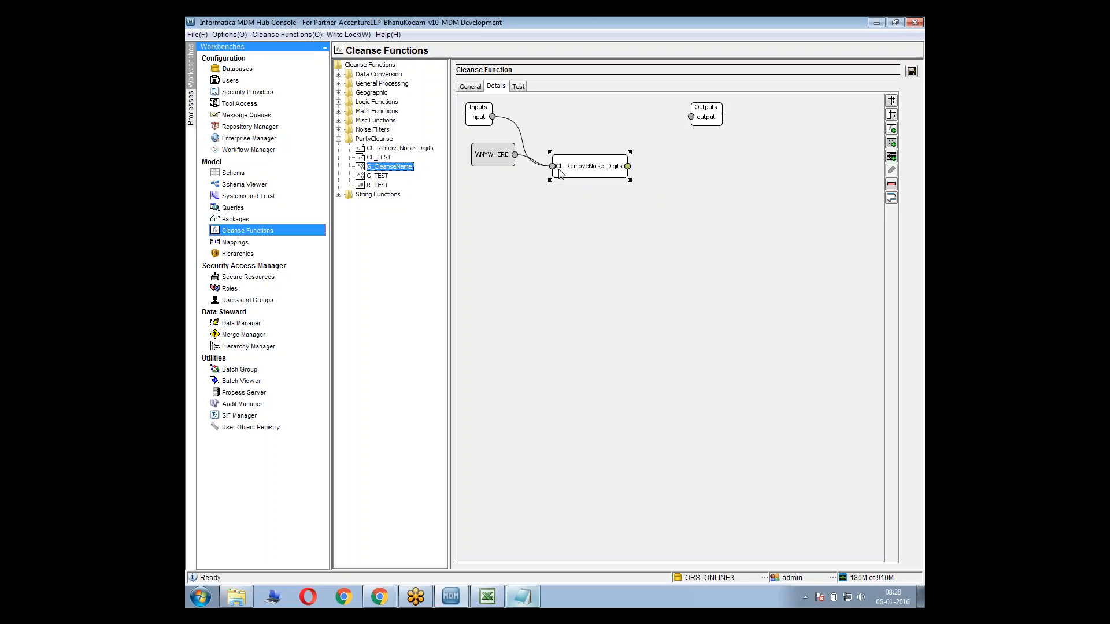
{"action": "right_click", "coordinate": [557, 168]}
{"action": "left_click", "coordinate": [589, 201]}
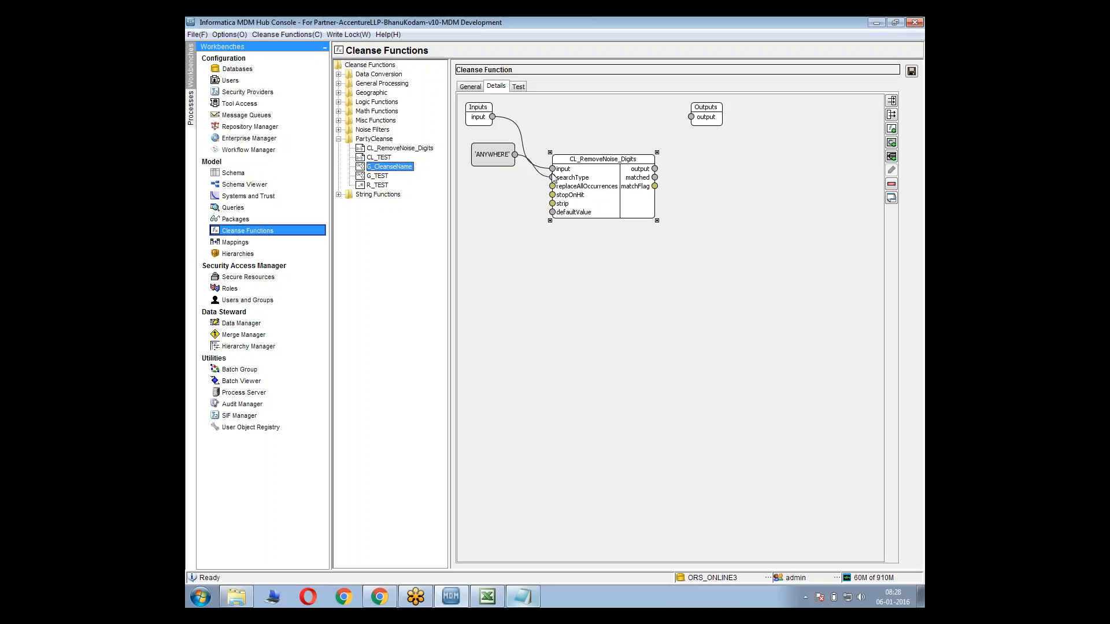
Try to connect the ANYWHERE constant to the stopOnHit input of CL_RemoveNoise_Digits
{"action": "left_click", "coordinate": [480, 151]}
{"action": "left_click", "coordinate": [553, 167]}
{"action": "left_click_drag", "start_coordinate": [516, 155], "coordinate": [552, 195]}
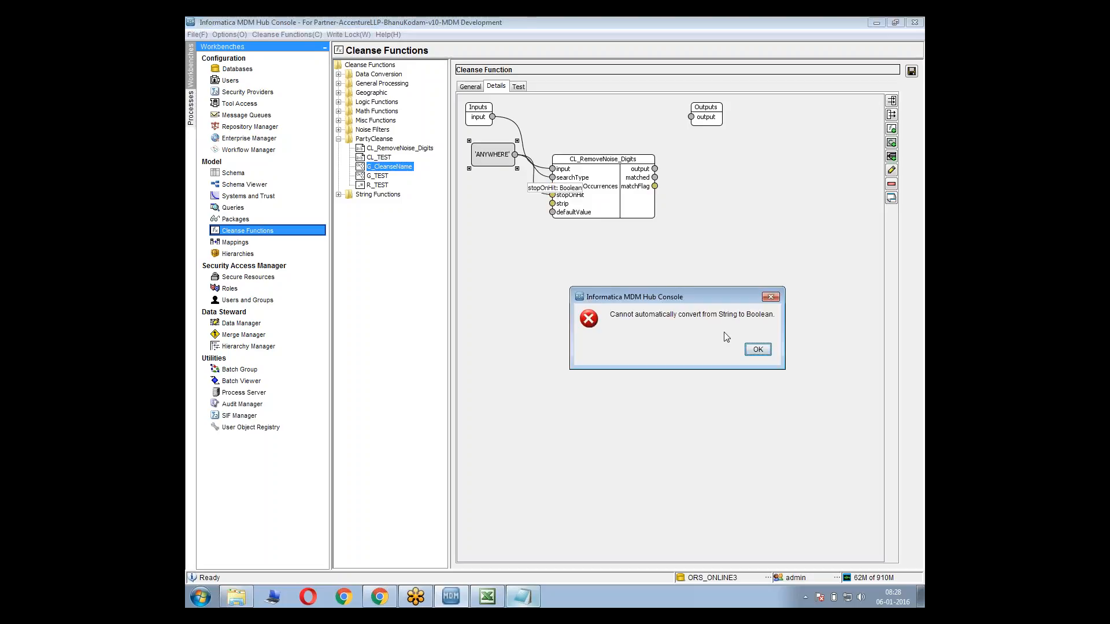
{"action": "left_click", "coordinate": [758, 350]}
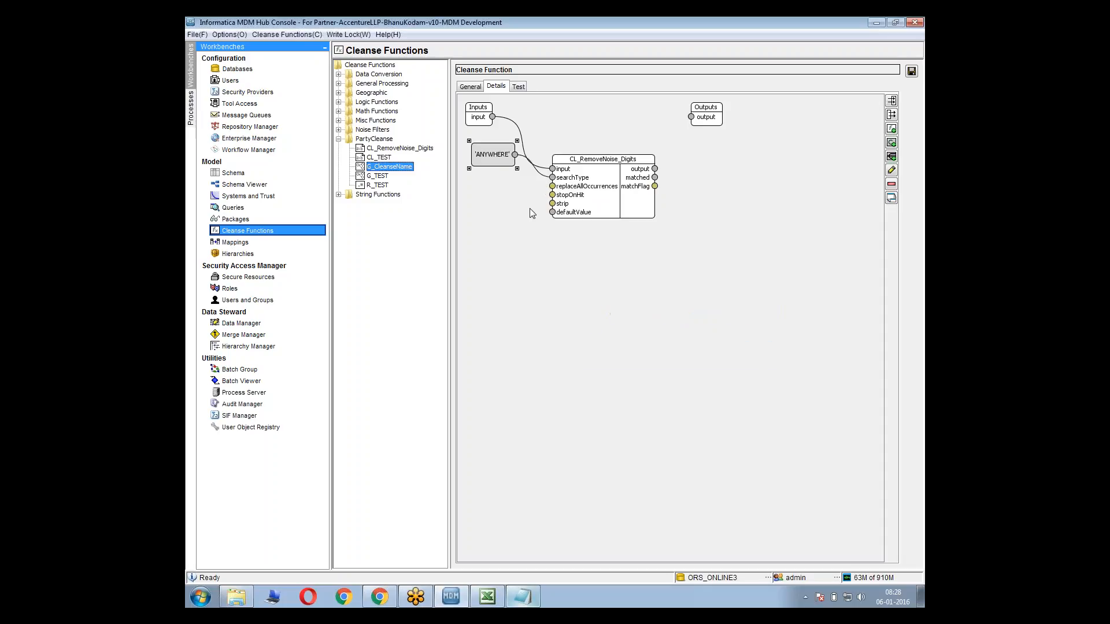
Add a constant of data type Boolean with the value False to the G_CleanseName graph
{"action": "right_click", "coordinate": [498, 209]}
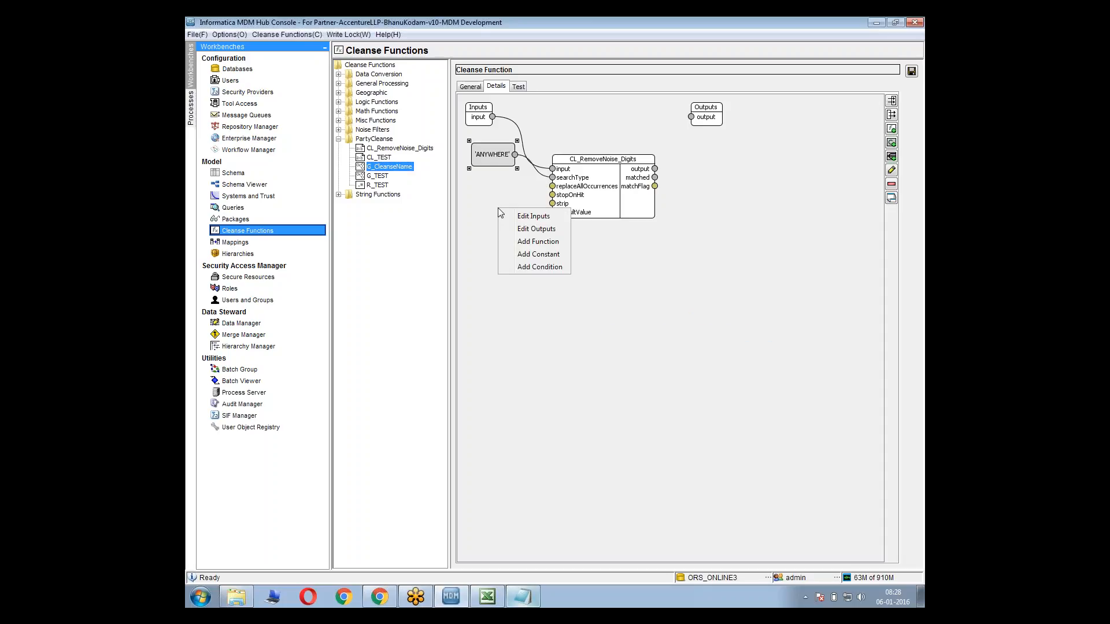
{"action": "left_click", "coordinate": [529, 254]}
{"action": "left_click_drag", "start_coordinate": [540, 273], "coordinate": [543, 293]}
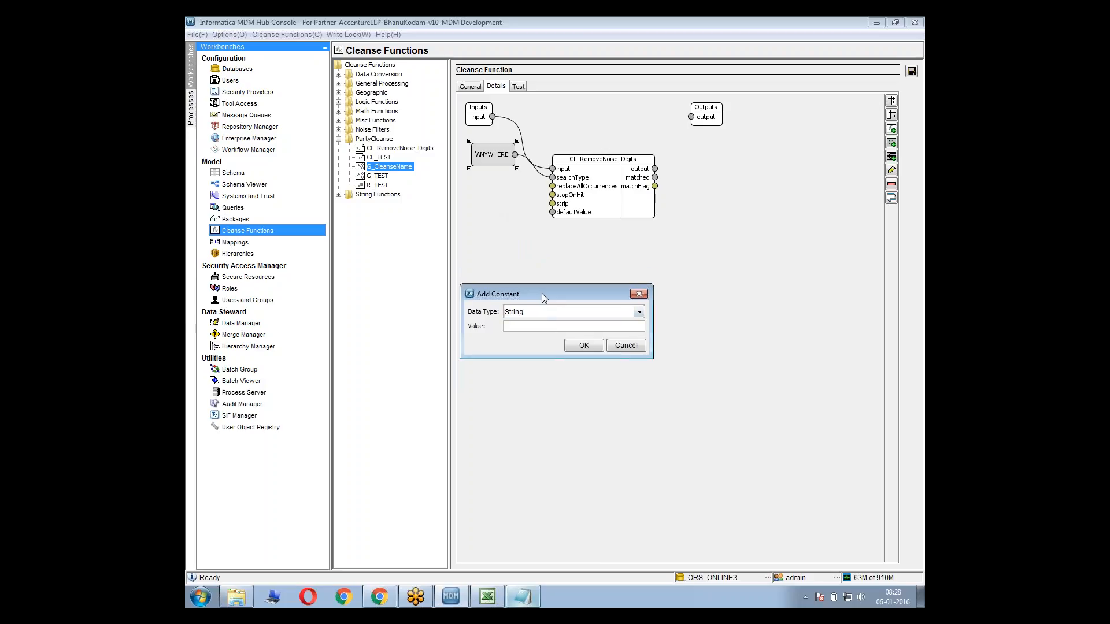
{"action": "left_click", "coordinate": [542, 308]}
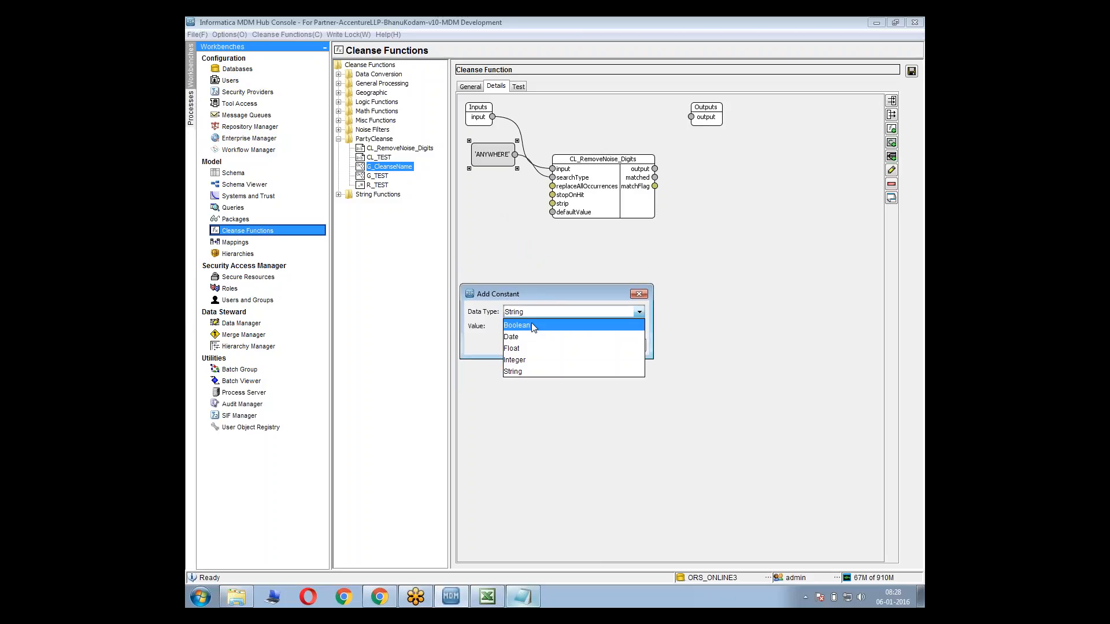
{"action": "left_click", "coordinate": [531, 326]}
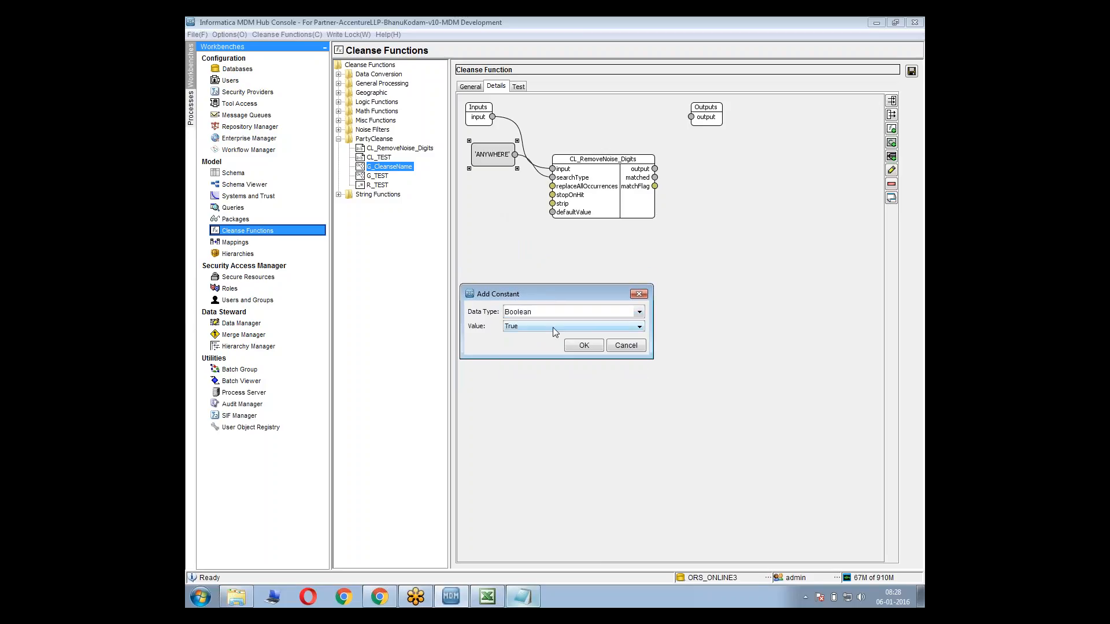
{"action": "left_click", "coordinate": [553, 327]}
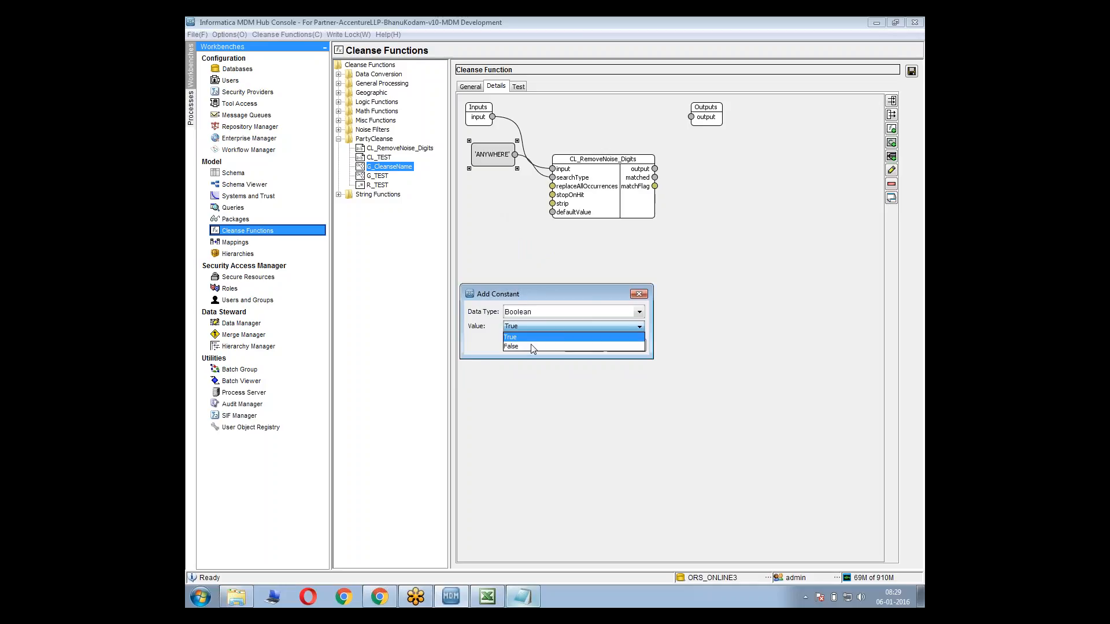
{"action": "left_click", "coordinate": [531, 345]}
{"action": "left_click", "coordinate": [583, 346]}
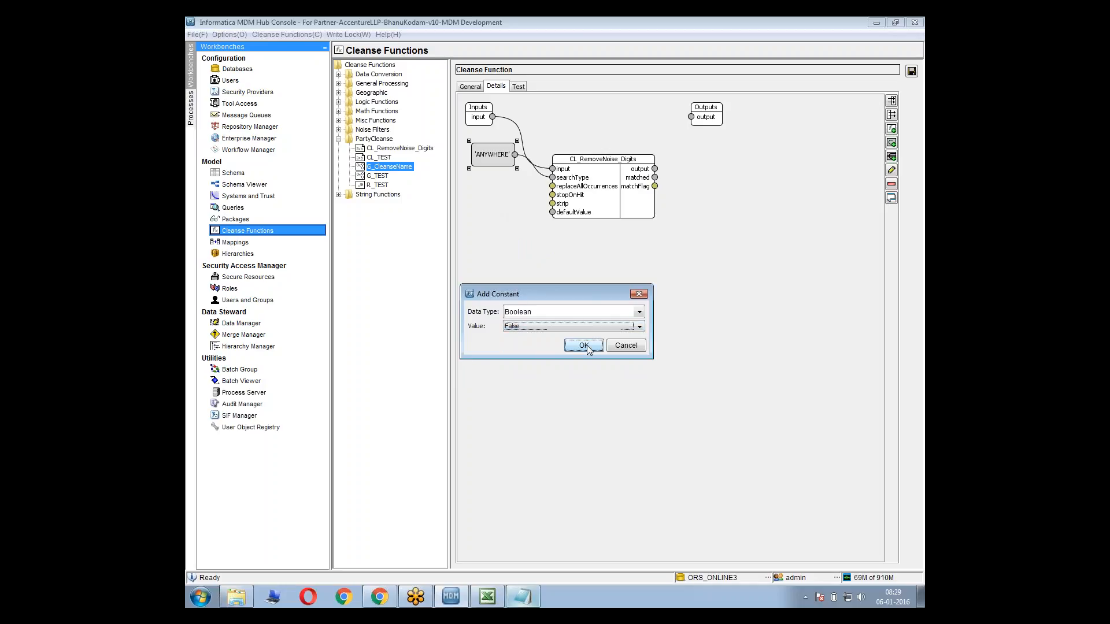
Connect the False constant to the stopOnHit input of CL_RemoveNoise_Digits and move the ANYWHERE constant down beside searchType
{"action": "left_click_drag", "start_coordinate": [498, 145], "coordinate": [553, 195]}
{"action": "left_click_drag", "start_coordinate": [497, 160], "coordinate": [497, 196]}
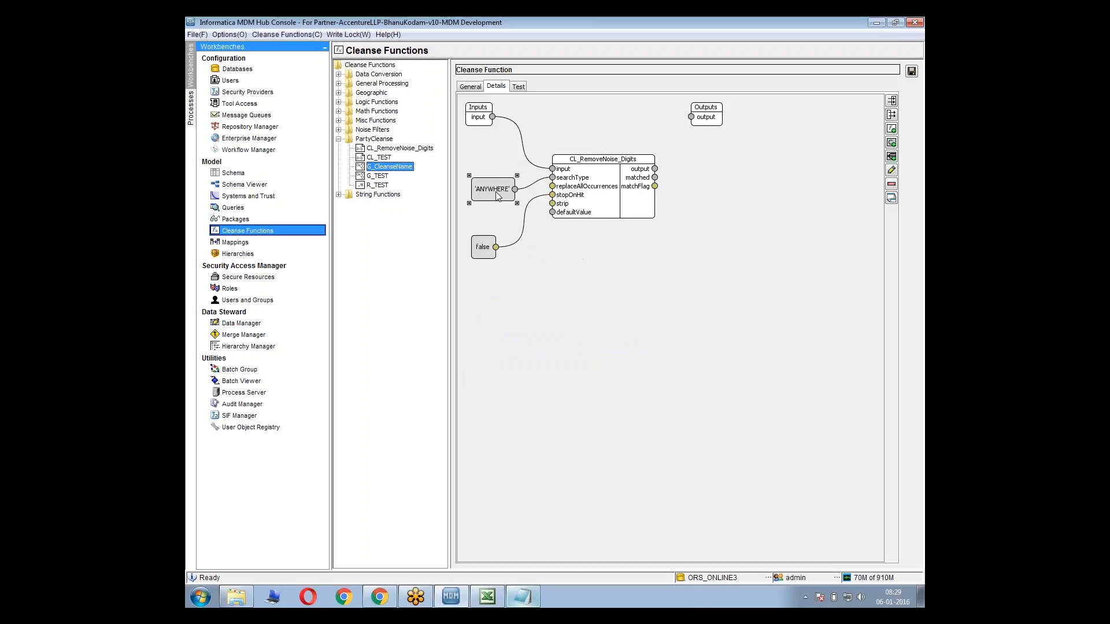
{"action": "left_click", "coordinate": [506, 149]}
Check the required cleansing functions in the Notepad notes, then connect CL_RemoveNoise_Digits' output to the graph's output and save the function
{"action": "left_click", "coordinate": [523, 597]}
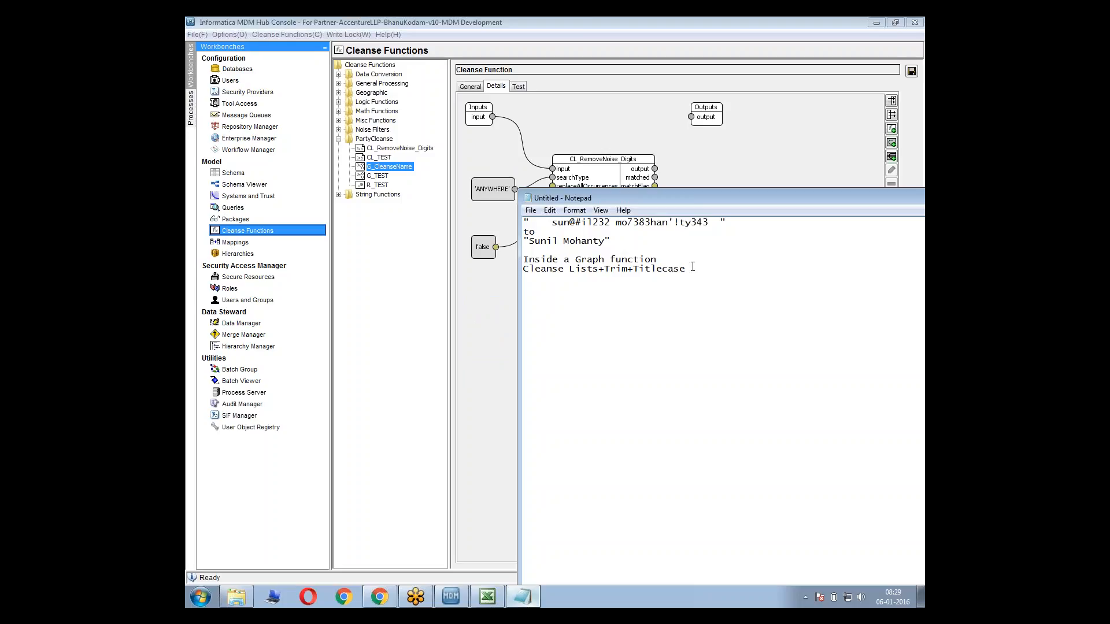
{"action": "left_click_drag", "start_coordinate": [693, 267], "coordinate": [522, 274]}
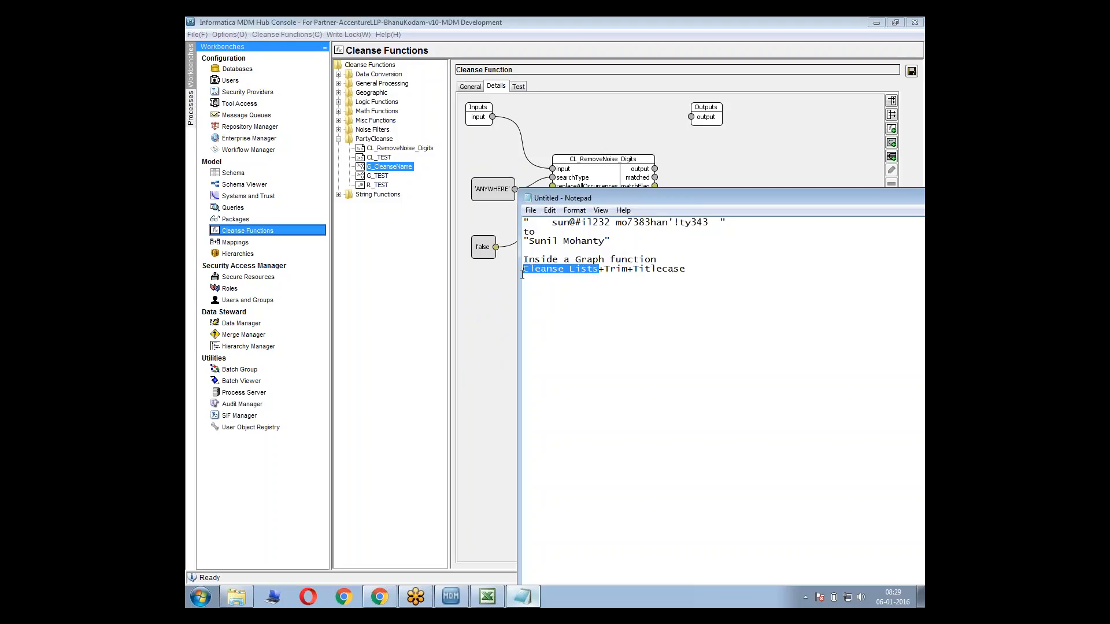
{"action": "left_click", "coordinate": [501, 303]}
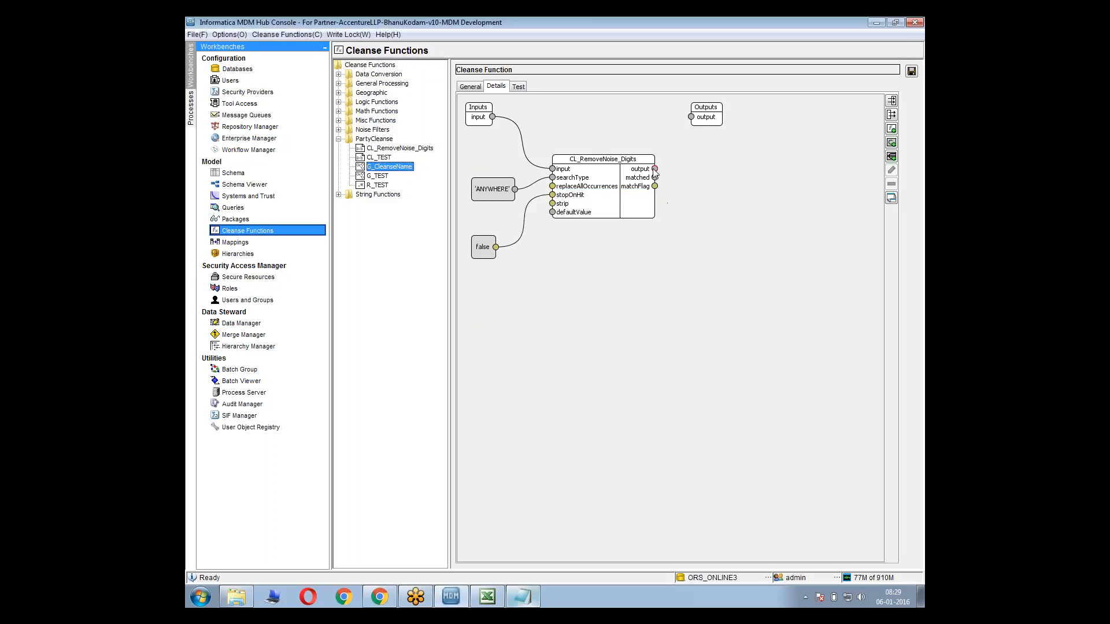
{"action": "left_click_drag", "start_coordinate": [655, 169], "coordinate": [692, 118]}
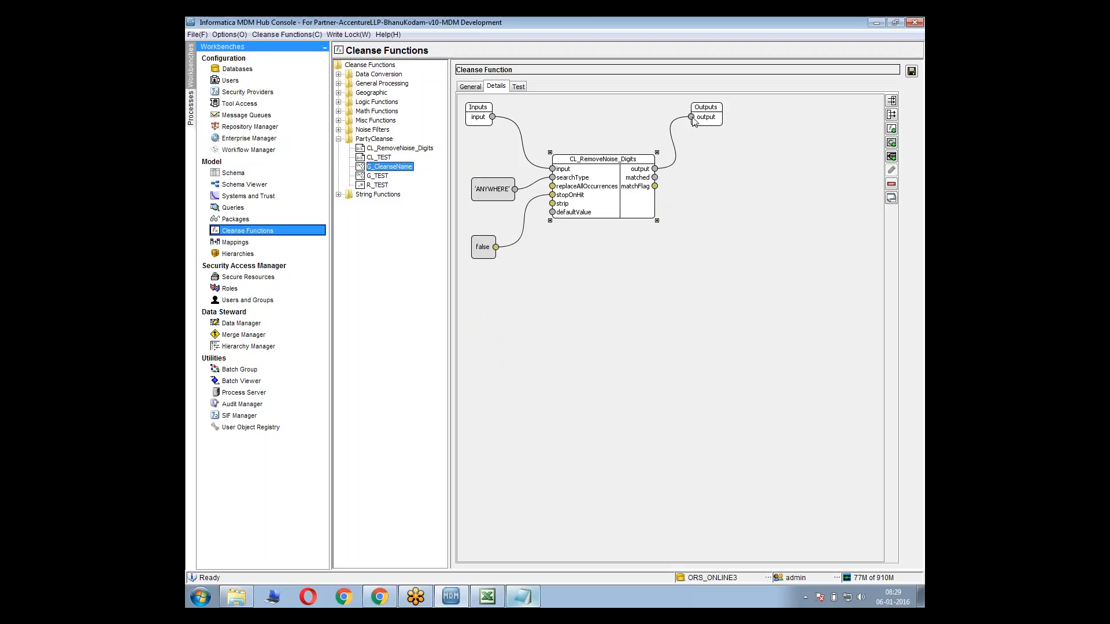
{"action": "left_click", "coordinate": [912, 71]}
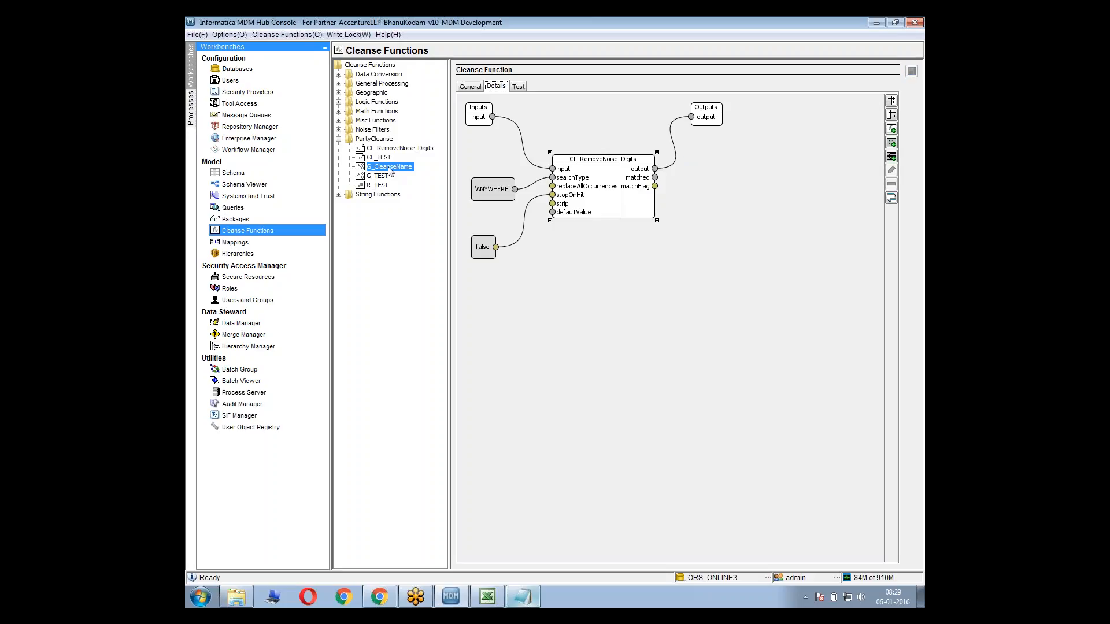
Review the searchType input description of the CL_RemoveNoise_Digits cleanse list and return to the G_CleanseName graph
{"action": "left_click", "coordinate": [391, 148]}
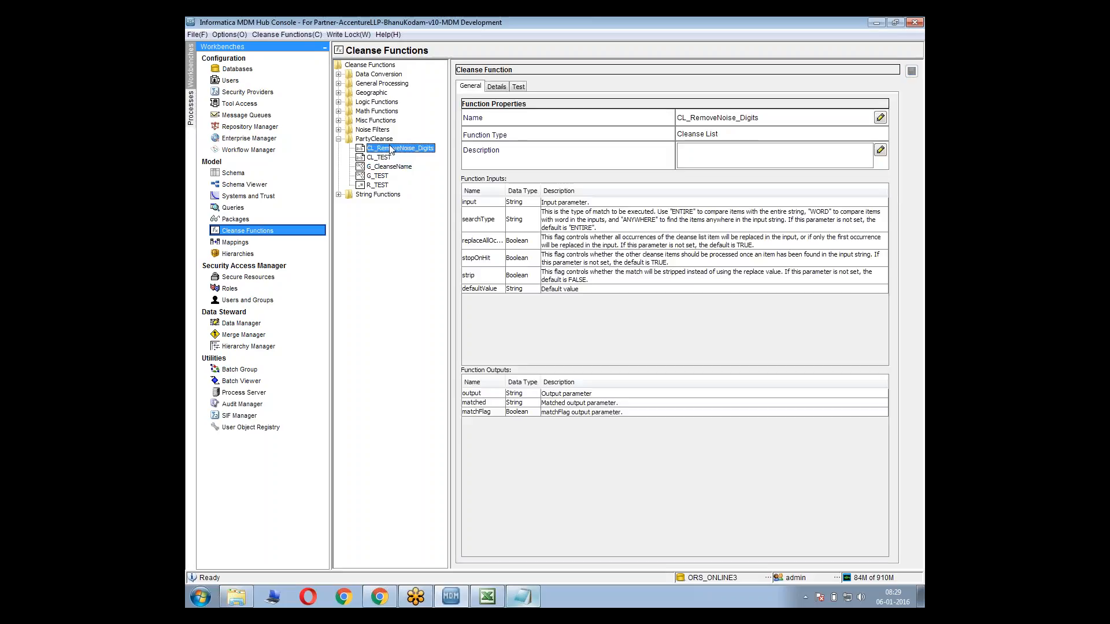
{"action": "left_click", "coordinate": [517, 89]}
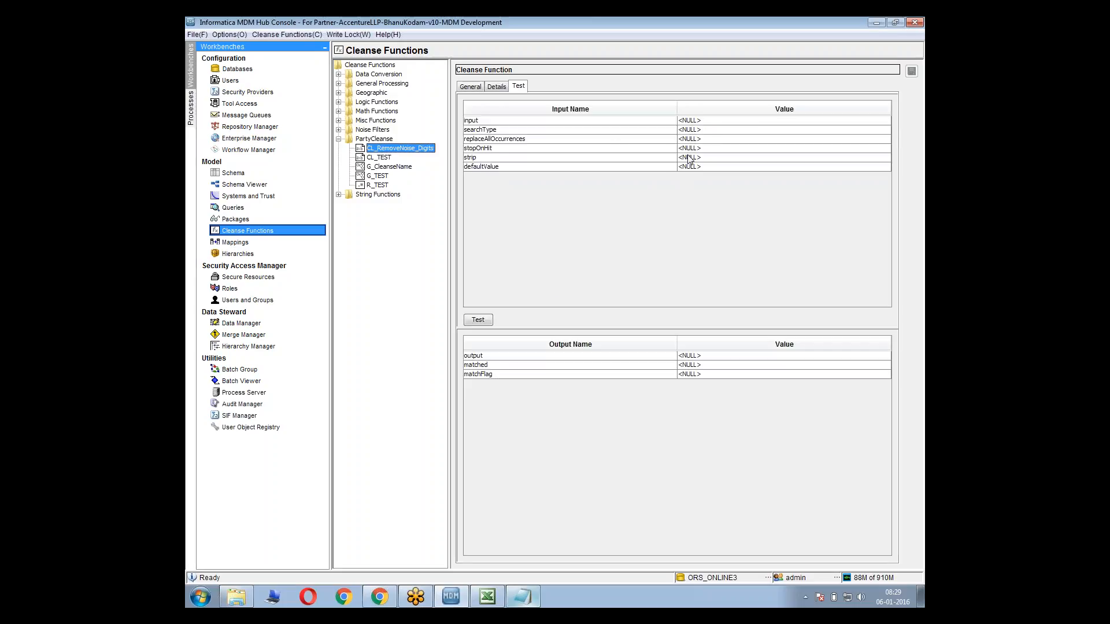
{"action": "left_click", "coordinate": [470, 86]}
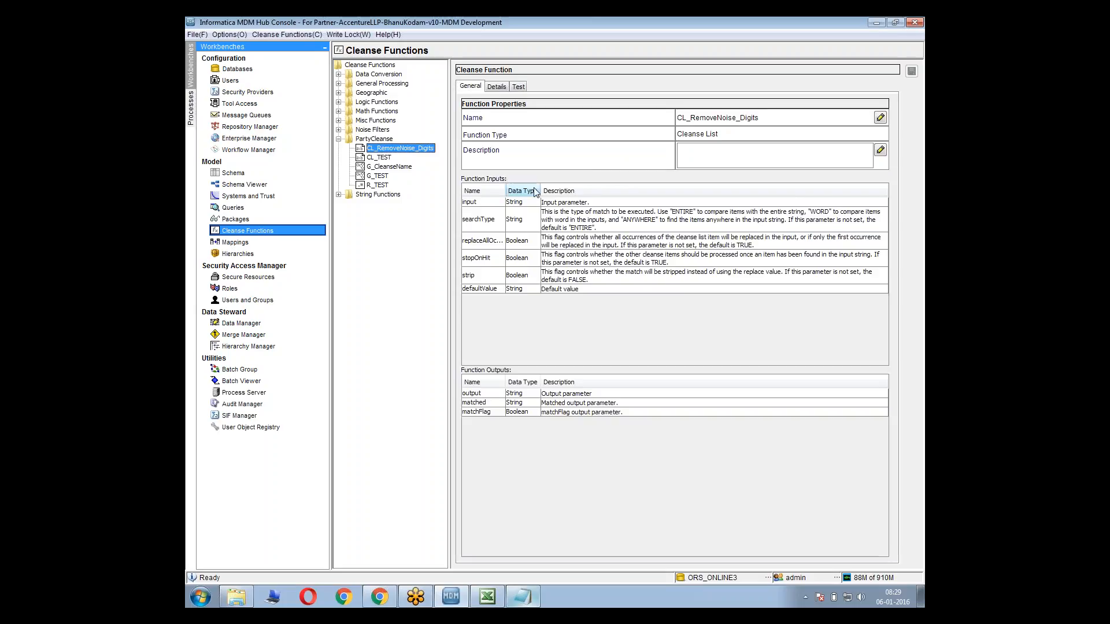
{"action": "left_click", "coordinate": [590, 231]}
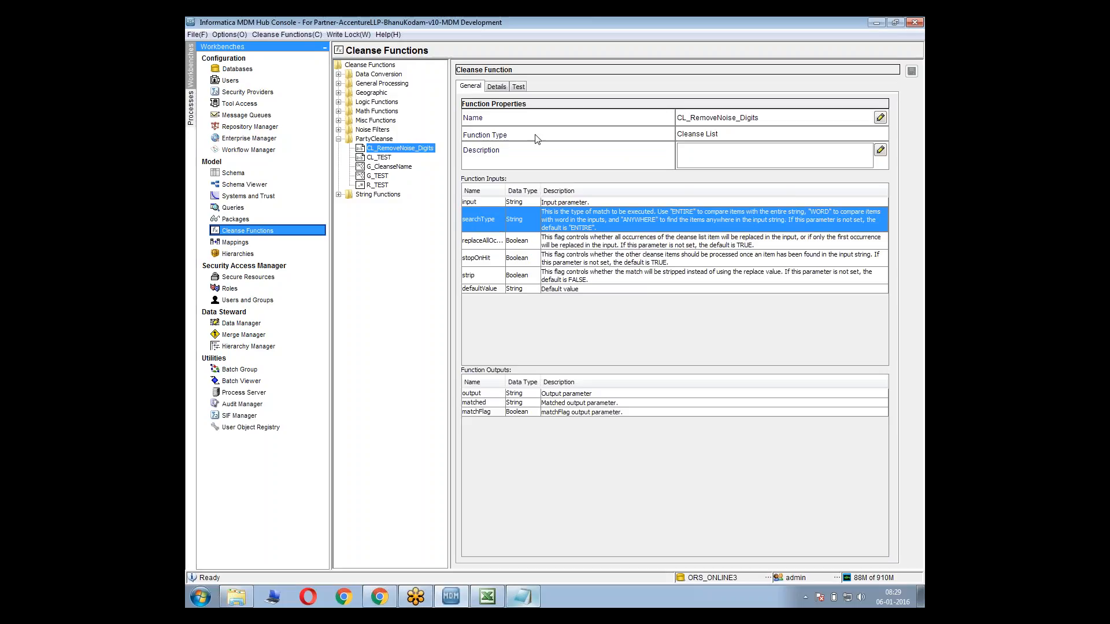
{"action": "left_click", "coordinate": [384, 167]}
{"action": "left_click", "coordinate": [497, 87]}
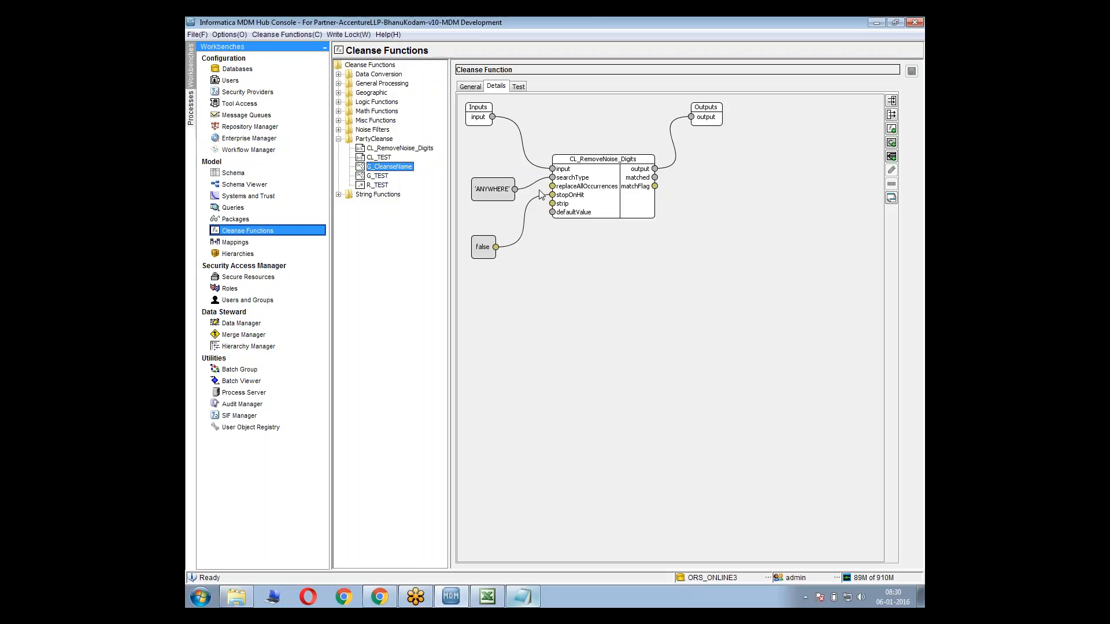
Look at the test inputs of CL_RemoveNoise_Digits, reset input and searchType to NULL, and inspect the constants' links in the G_CleanseName graph
{"action": "left_click", "coordinate": [373, 149]}
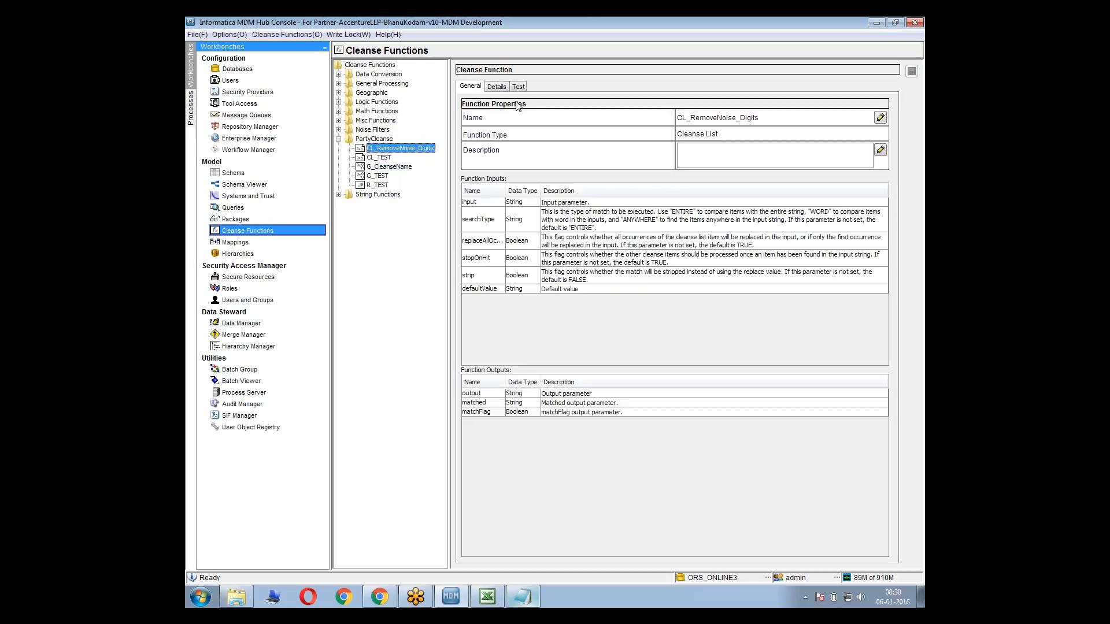
{"action": "left_click", "coordinate": [519, 87]}
{"action": "left_click", "coordinate": [698, 121]}
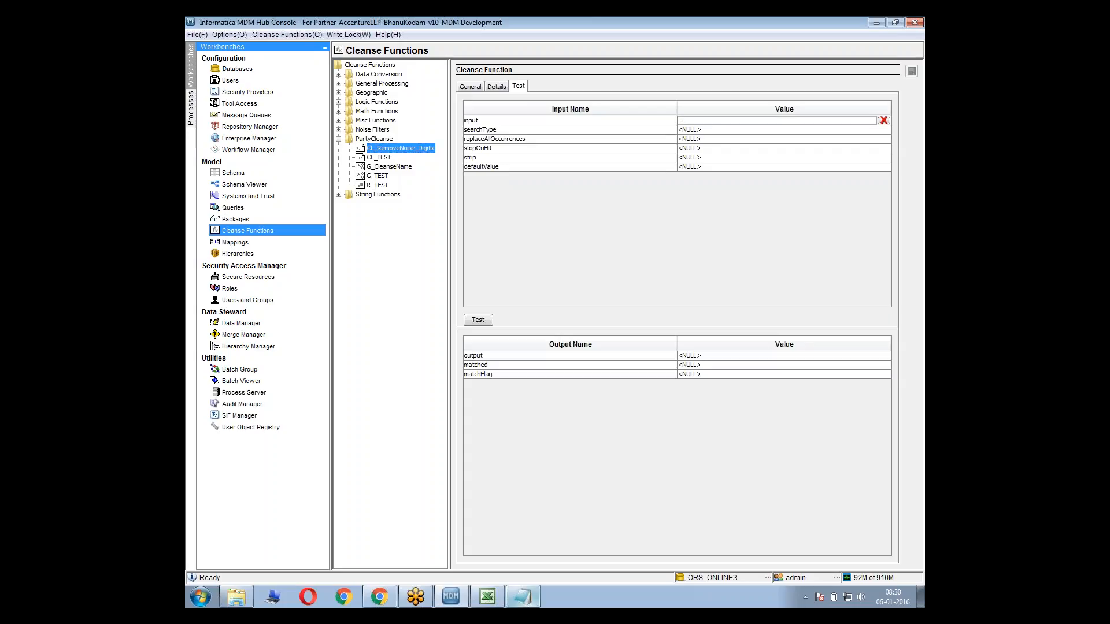
{"action": "left_click", "coordinate": [703, 130]}
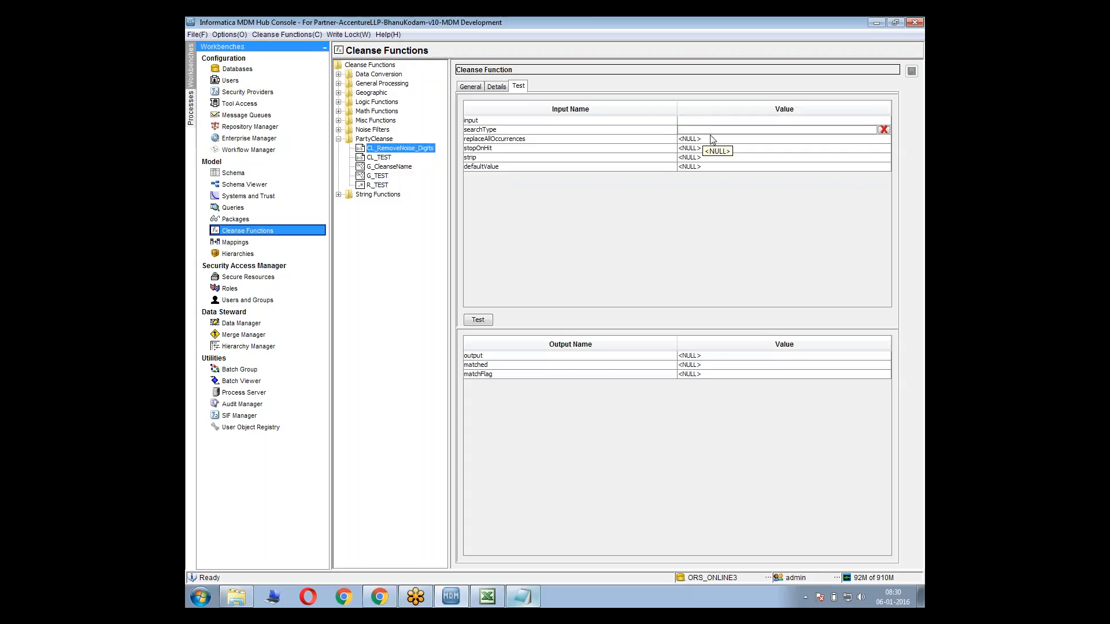
{"action": "left_click", "coordinate": [884, 129]}
{"action": "left_click", "coordinate": [885, 122]}
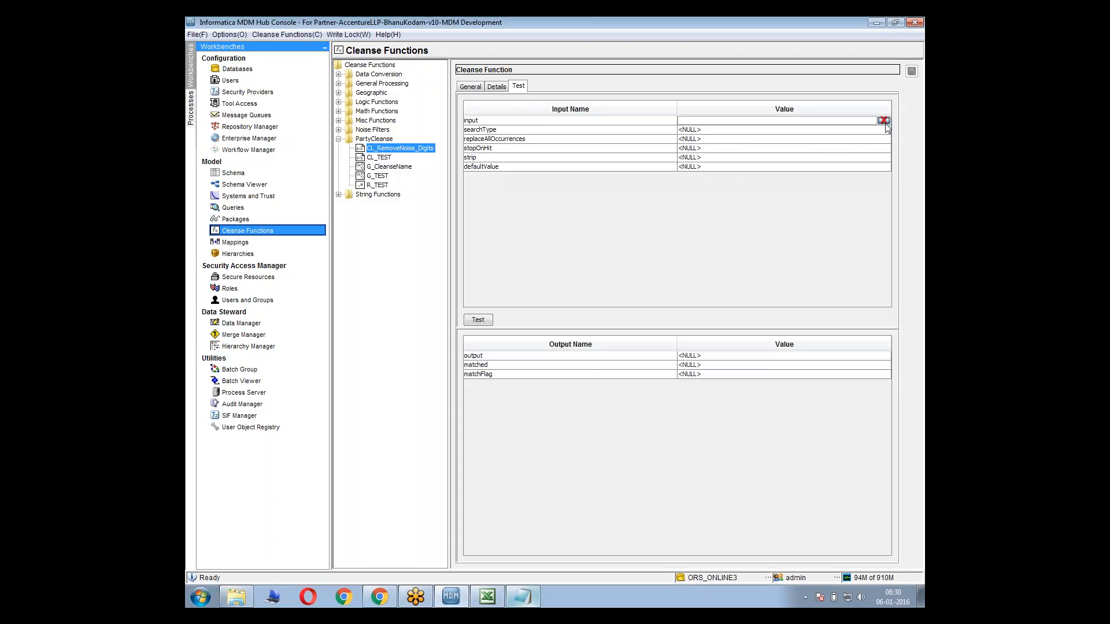
{"action": "left_click", "coordinate": [885, 122]}
{"action": "left_click", "coordinate": [382, 168]}
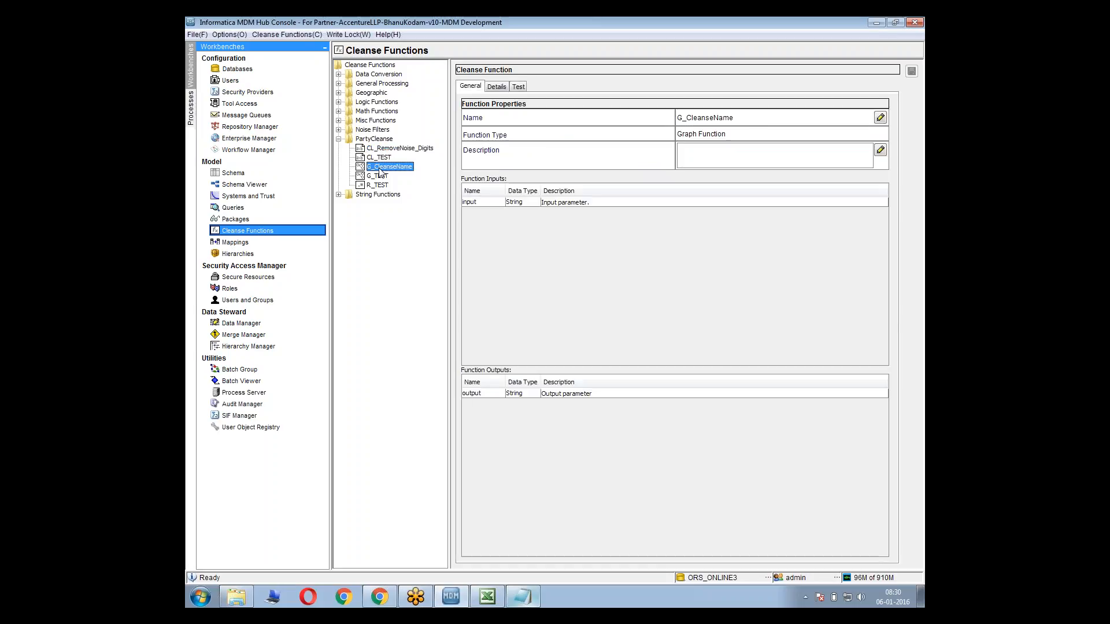
{"action": "left_click", "coordinate": [498, 88]}
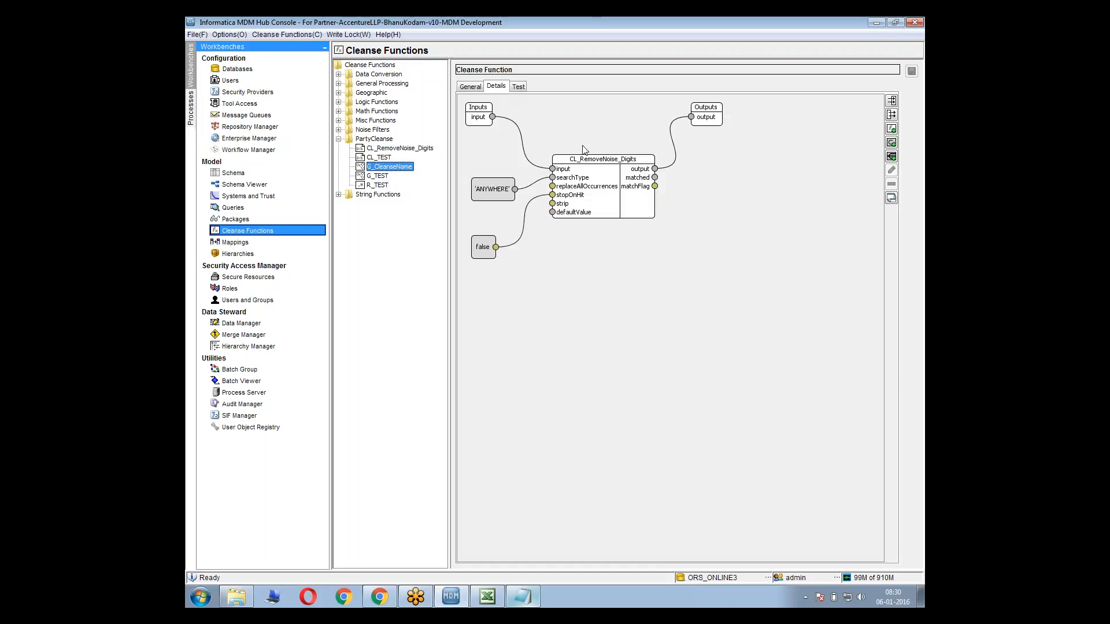
{"action": "left_click", "coordinate": [523, 188]}
{"action": "left_click", "coordinate": [523, 222]}
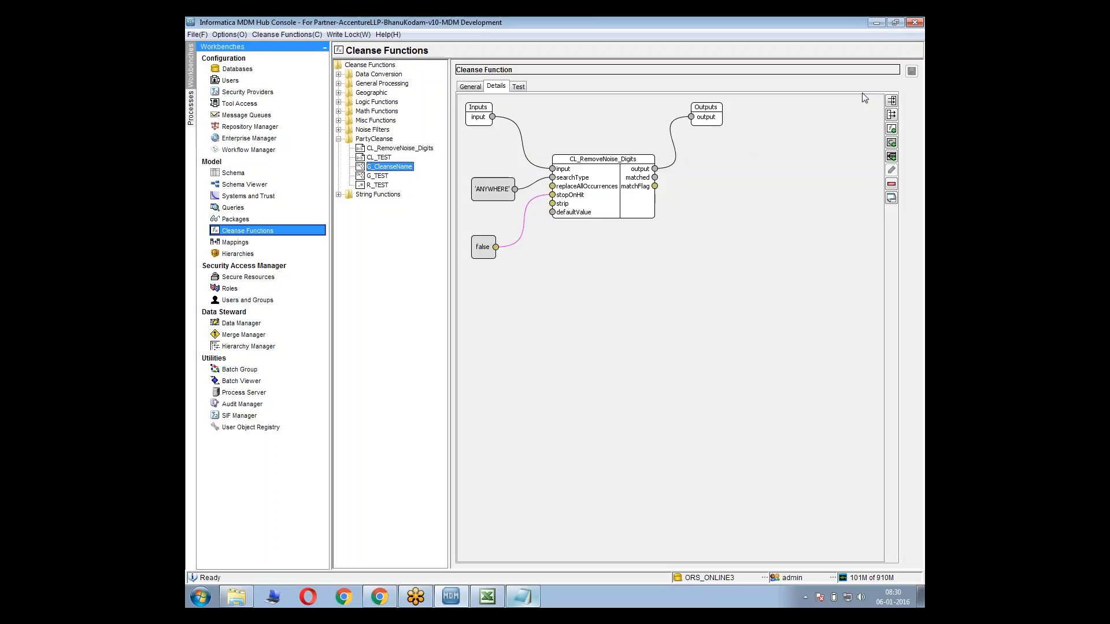
Test G_CleanseName with the sample noisy name copied from the Notepad notes, including its leading and trailing spaces
{"action": "left_click", "coordinate": [518, 86]}
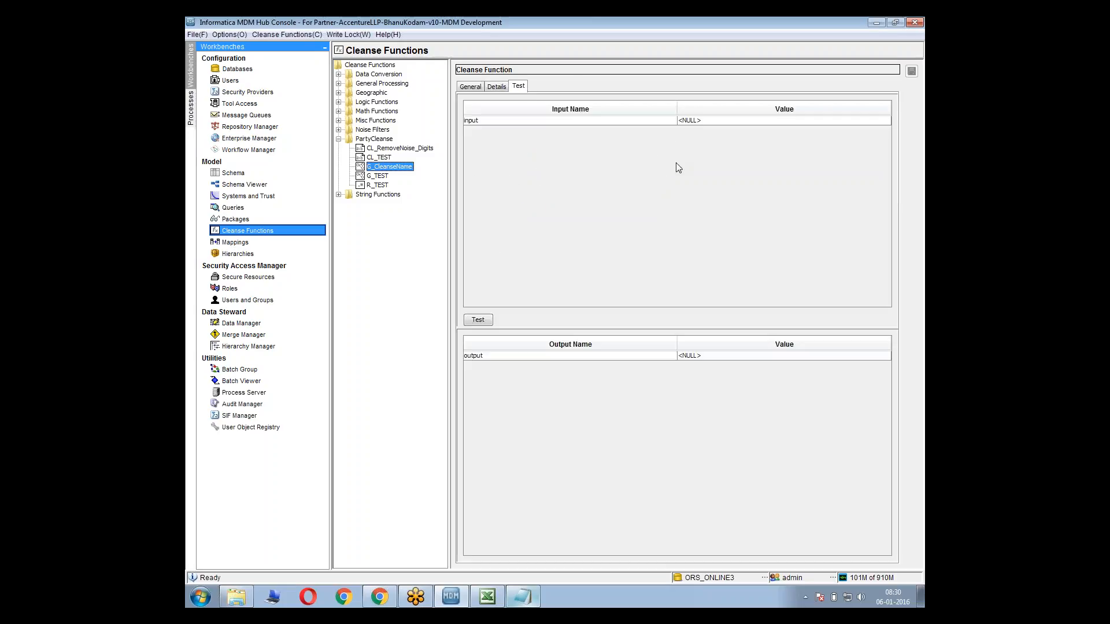
{"action": "key", "text": "alt+Tab"}
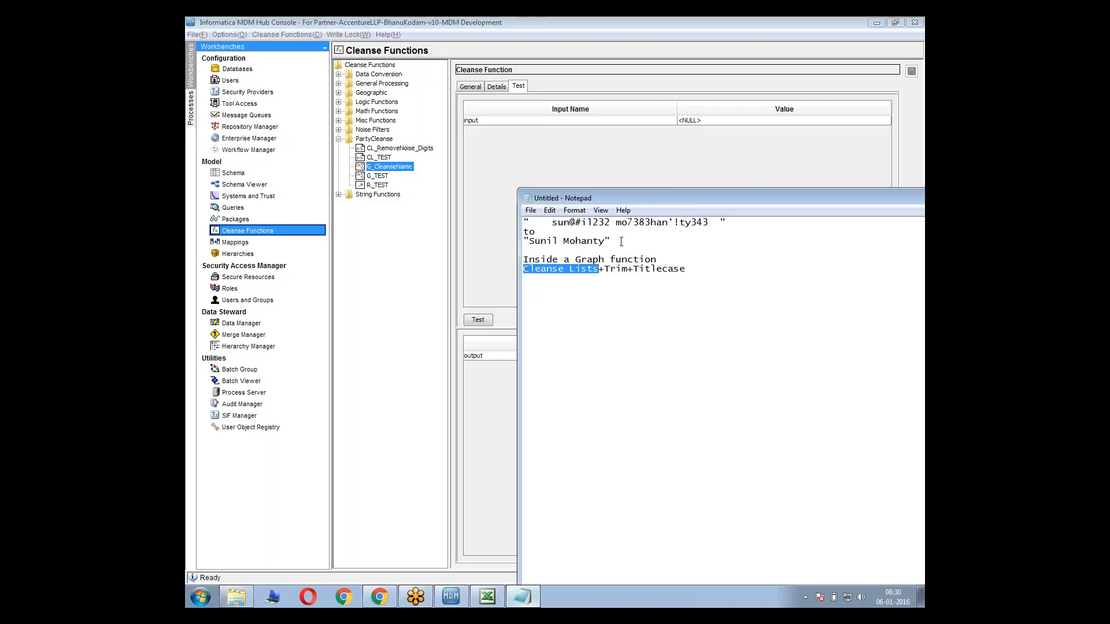
{"action": "left_click_drag", "start_coordinate": [720, 223], "coordinate": [531, 231]}
{"action": "key", "text": "ctrl+c"}
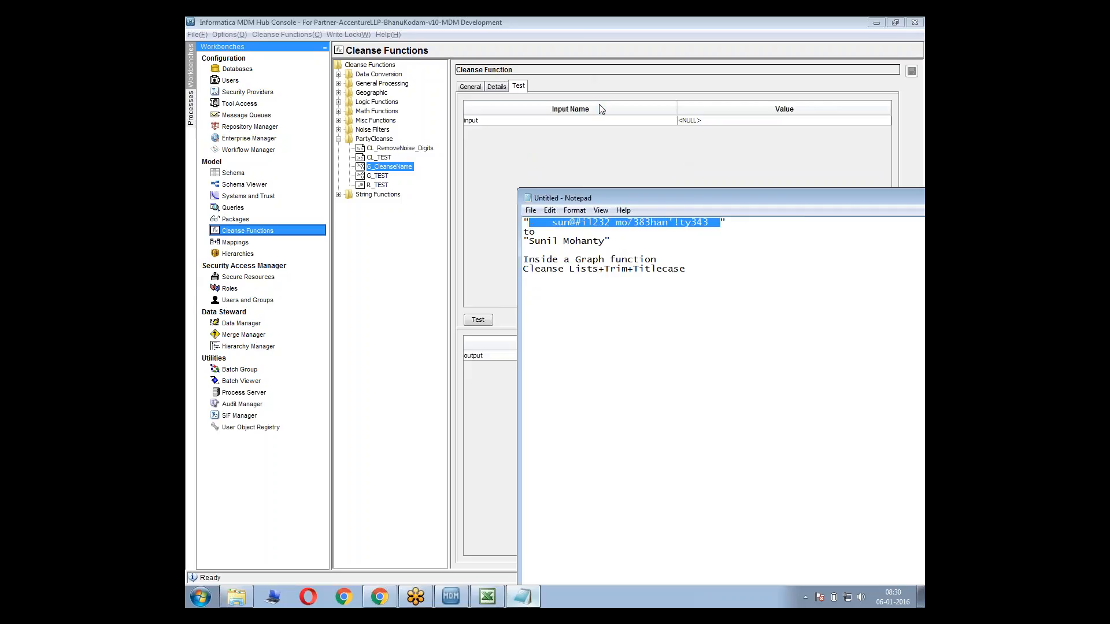
{"action": "left_click", "coordinate": [752, 121]}
{"action": "key", "text": "ctrl+v"}
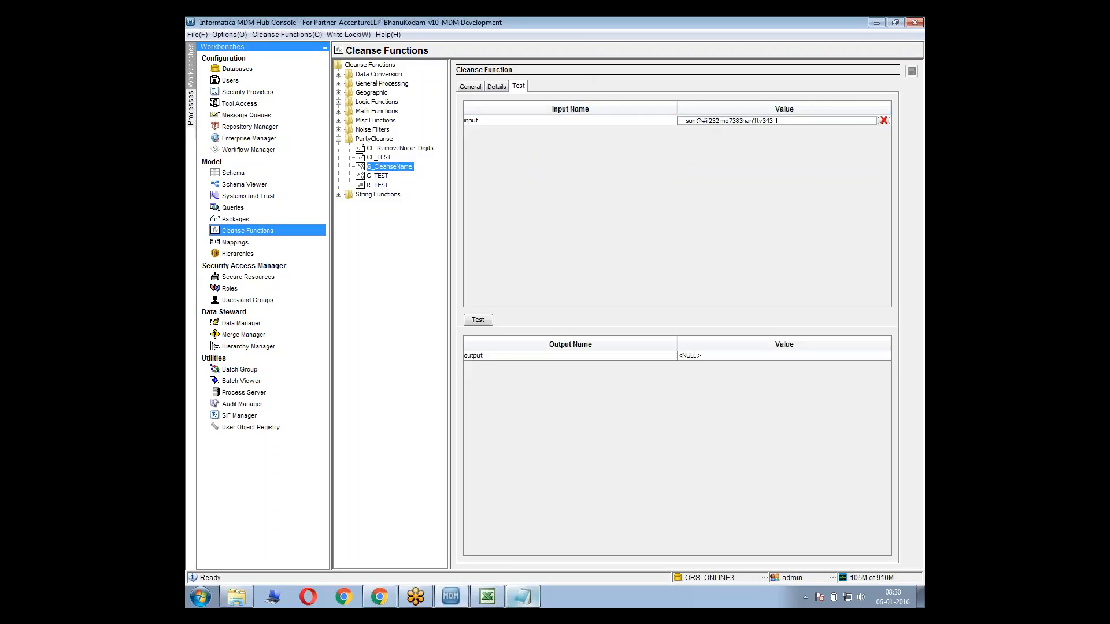
{"action": "left_click", "coordinate": [483, 323]}
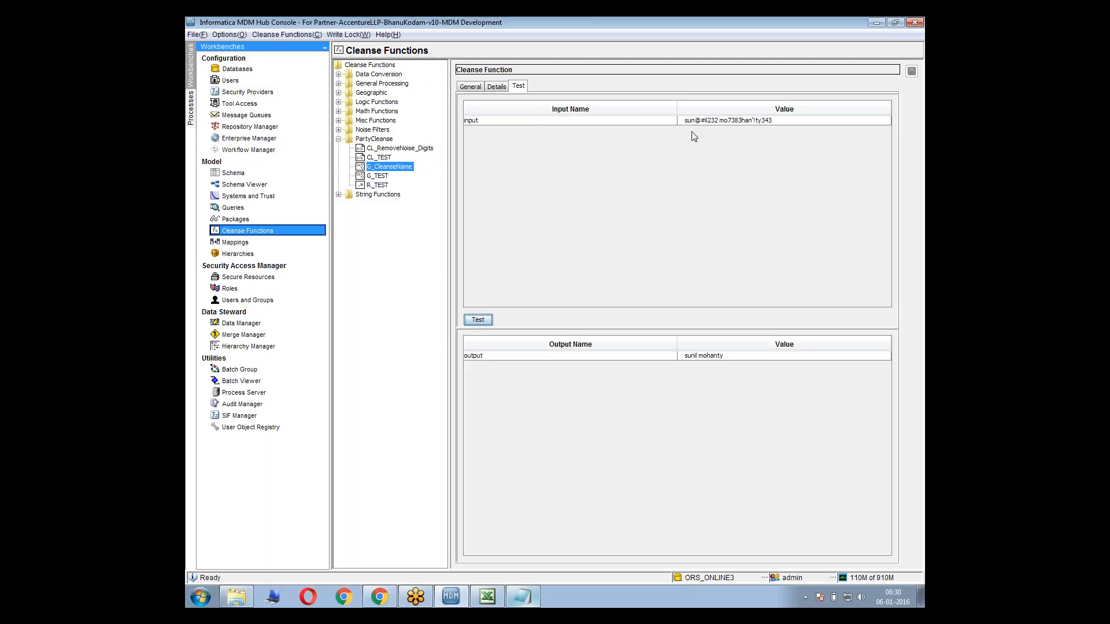
Test G_CleanseName with the 'ANYWHERE' constant unlinked from searchType, and restore that link in the graph
{"action": "left_click", "coordinate": [496, 87]}
{"action": "left_click", "coordinate": [545, 184]}
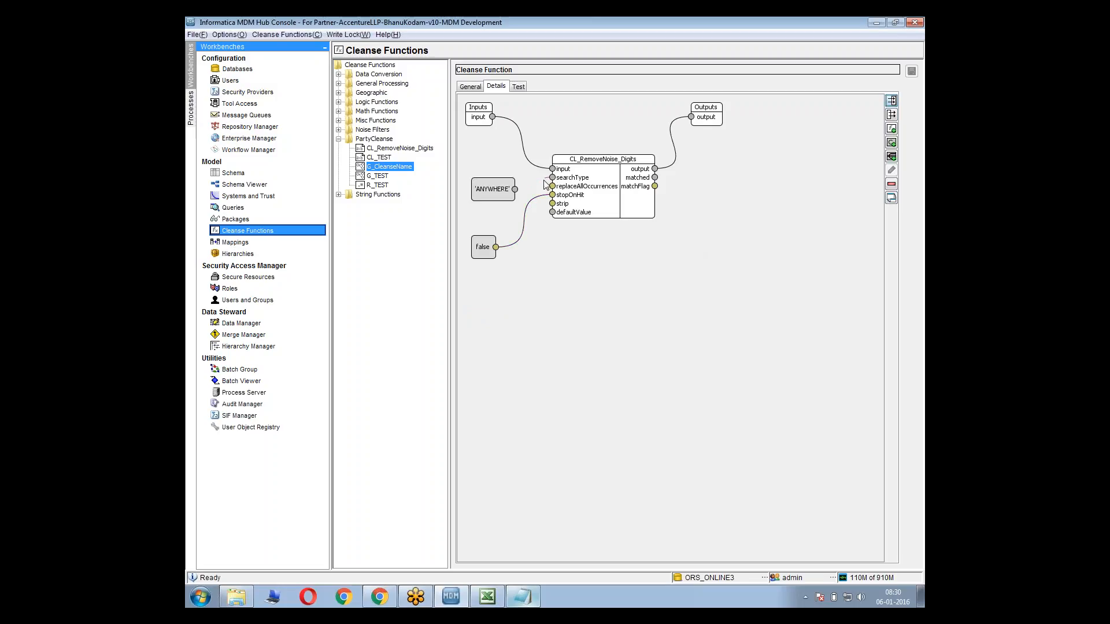
{"action": "key", "text": "Delete"}
{"action": "left_click", "coordinate": [519, 85]}
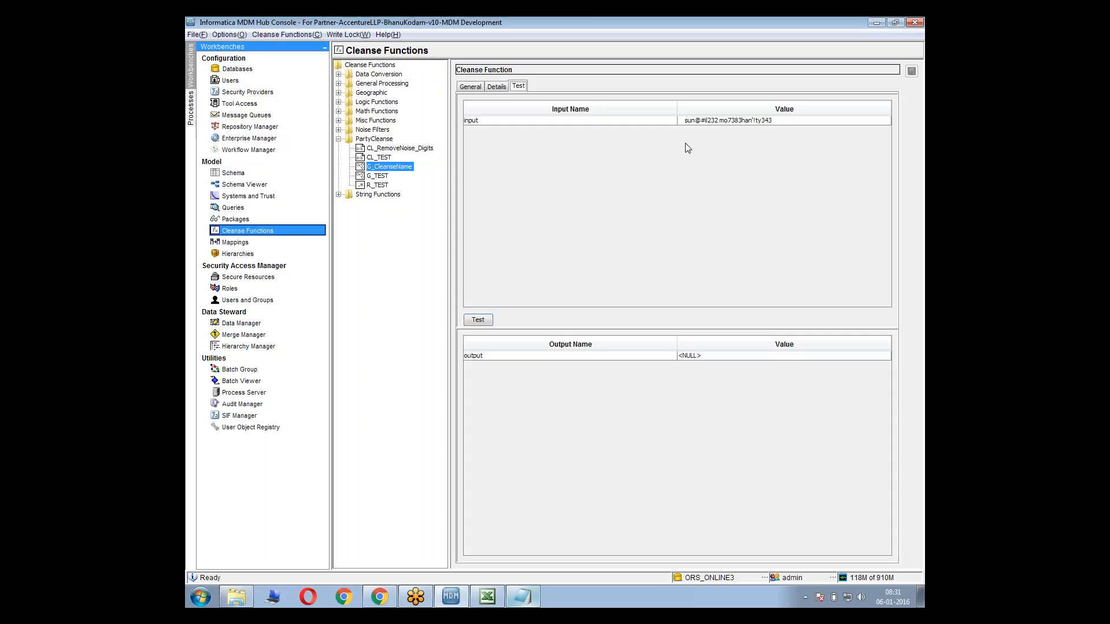
{"action": "left_click", "coordinate": [486, 323]}
{"action": "left_click", "coordinate": [496, 87]}
{"action": "left_click_drag", "start_coordinate": [514, 189], "coordinate": [552, 177]}
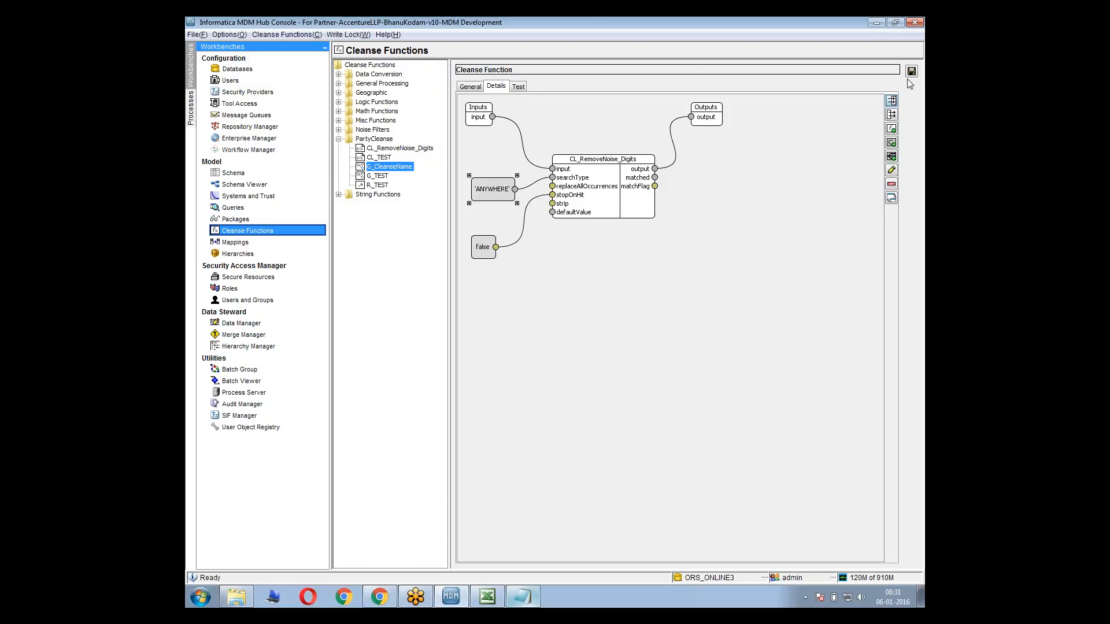
Remove the link from CL_RemoveNoise_Digits to the graph's output and check the remaining required functions in the Notepad notes
{"action": "left_click", "coordinate": [672, 130]}
{"action": "key", "text": "Delete"}
{"action": "left_click", "coordinate": [525, 601]}
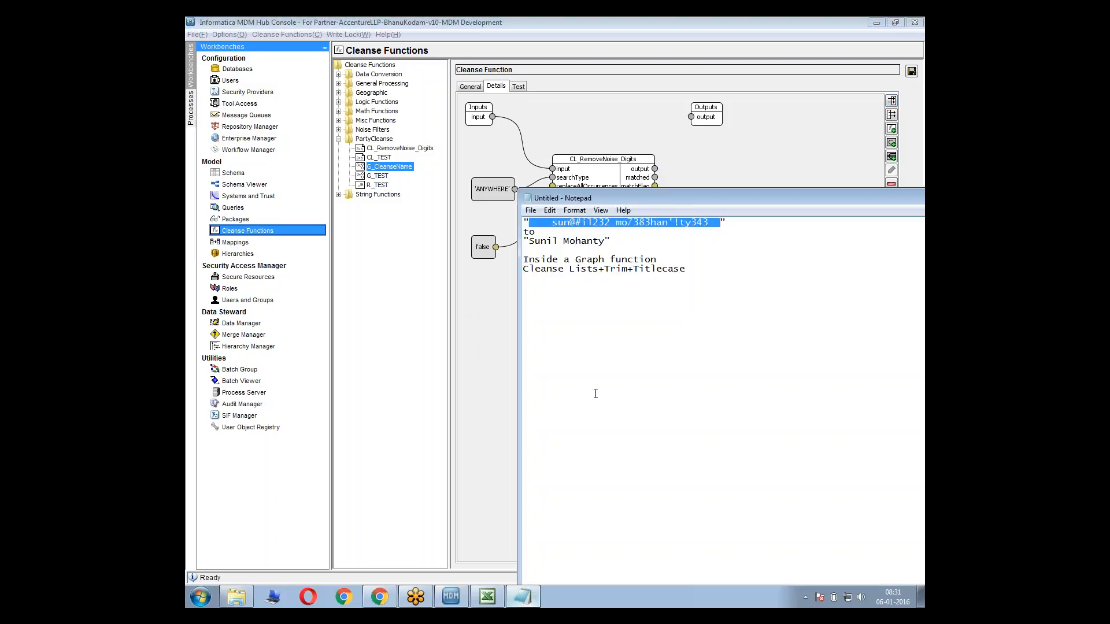
{"action": "left_click_drag", "start_coordinate": [605, 269], "coordinate": [675, 268]}
{"action": "left_click", "coordinate": [711, 165]}
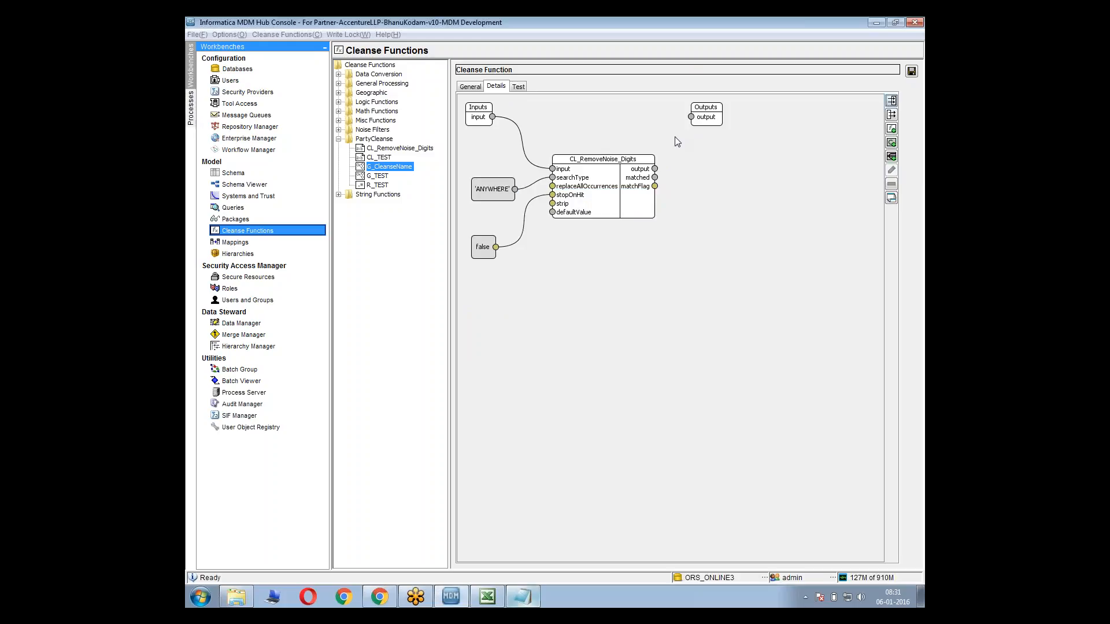
Add the Trim string function to the graph and connect CL_RemoveNoise_Digits' output to it
{"action": "right_click", "coordinate": [729, 174]}
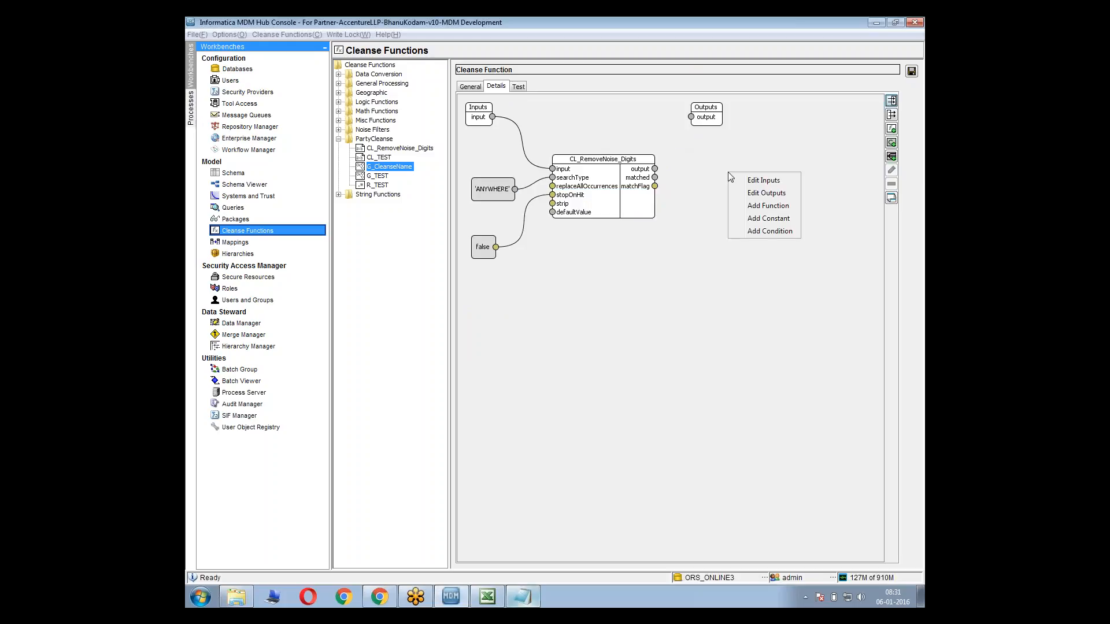
{"action": "left_click", "coordinate": [775, 206]}
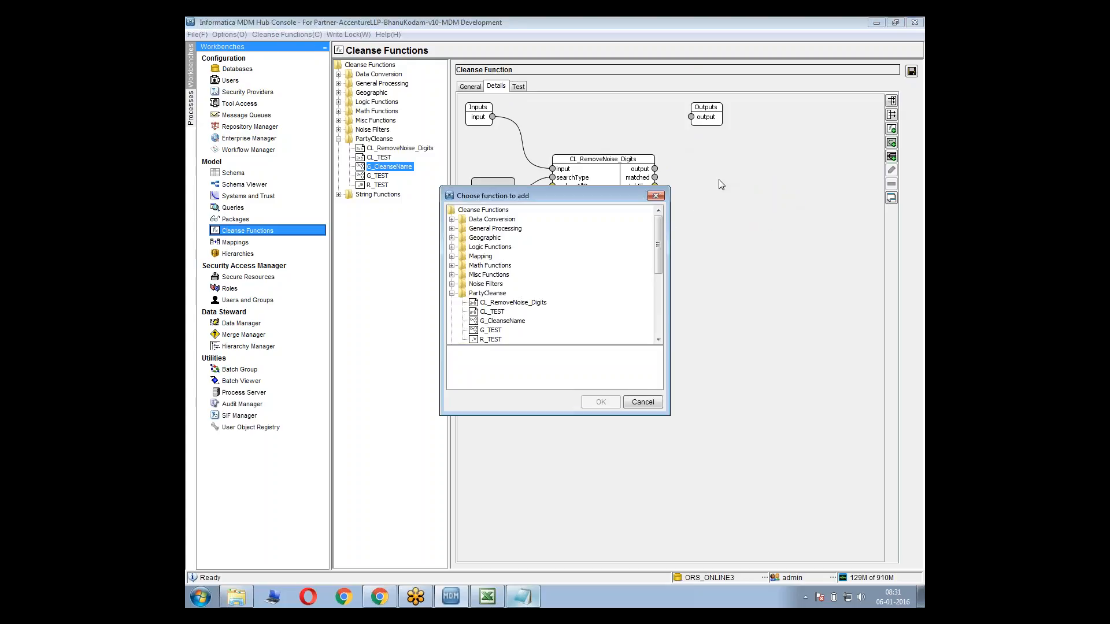
{"action": "left_click_drag", "start_coordinate": [659, 234], "coordinate": [659, 297]}
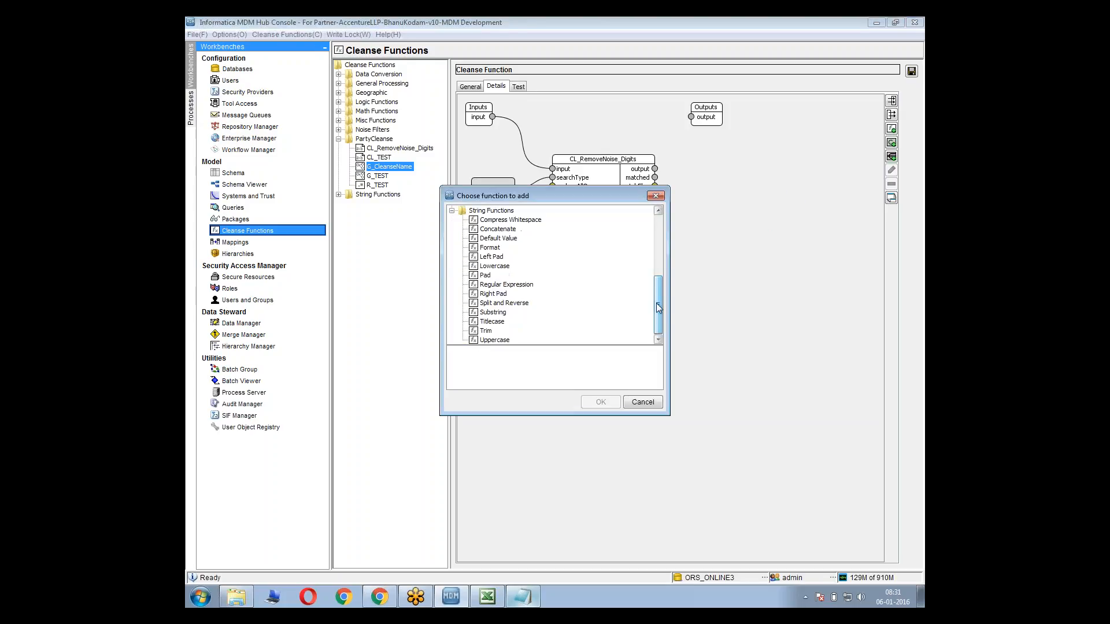
{"action": "left_click", "coordinate": [485, 331]}
{"action": "left_click", "coordinate": [600, 402]}
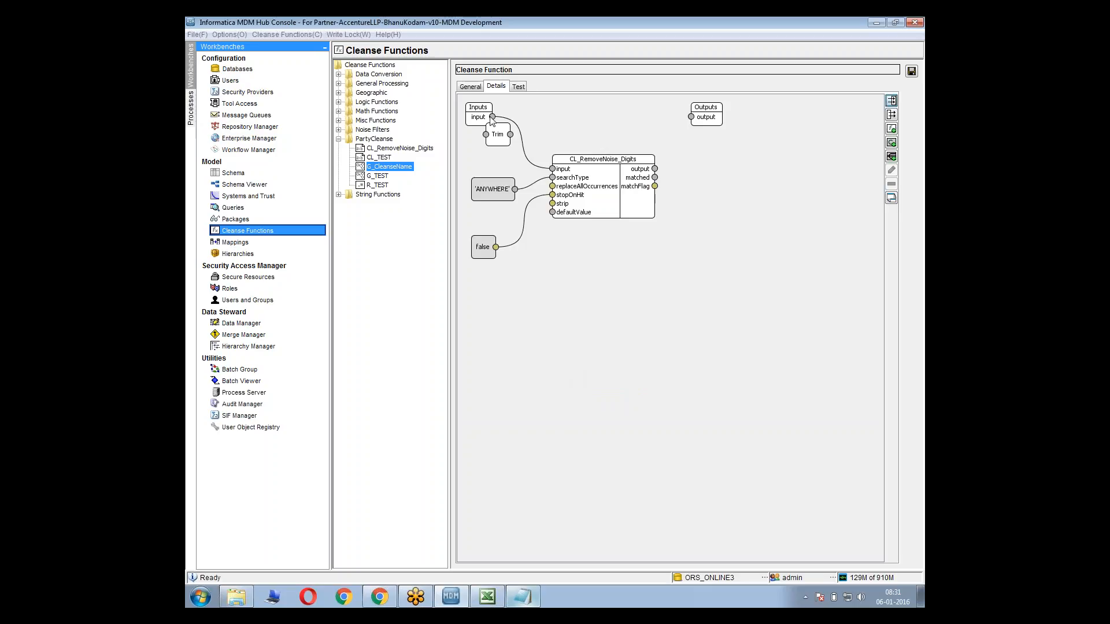
{"action": "left_click_drag", "start_coordinate": [496, 137], "coordinate": [703, 192]}
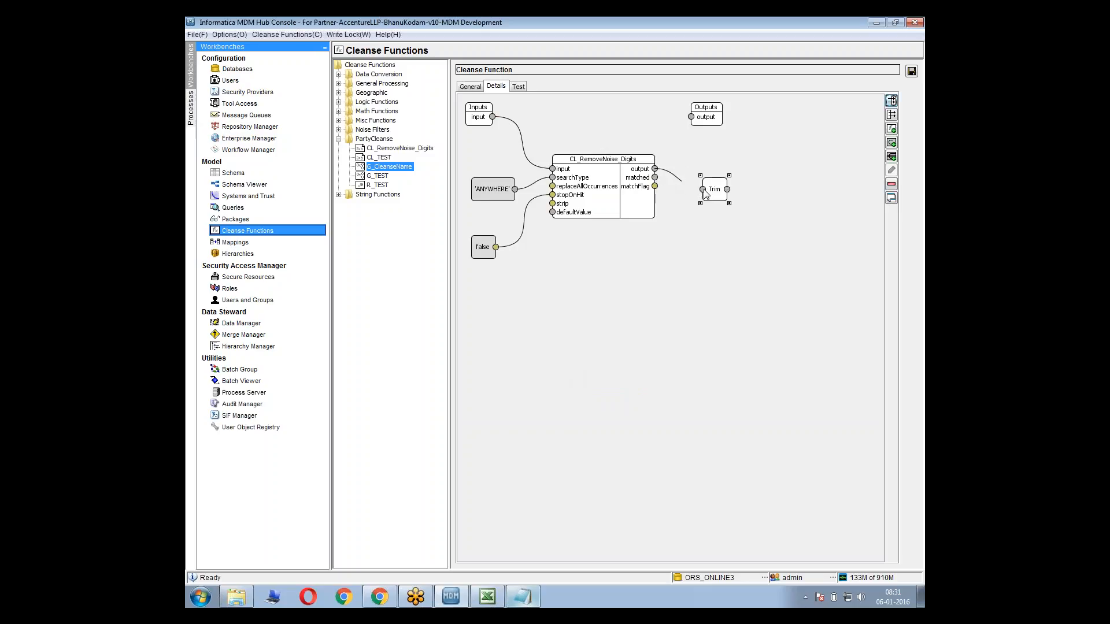
Add the Titlecase function, link it between Trim and the graph's output, and save G_CleanseName
{"action": "right_click", "coordinate": [745, 223]}
{"action": "left_click", "coordinate": [779, 256]}
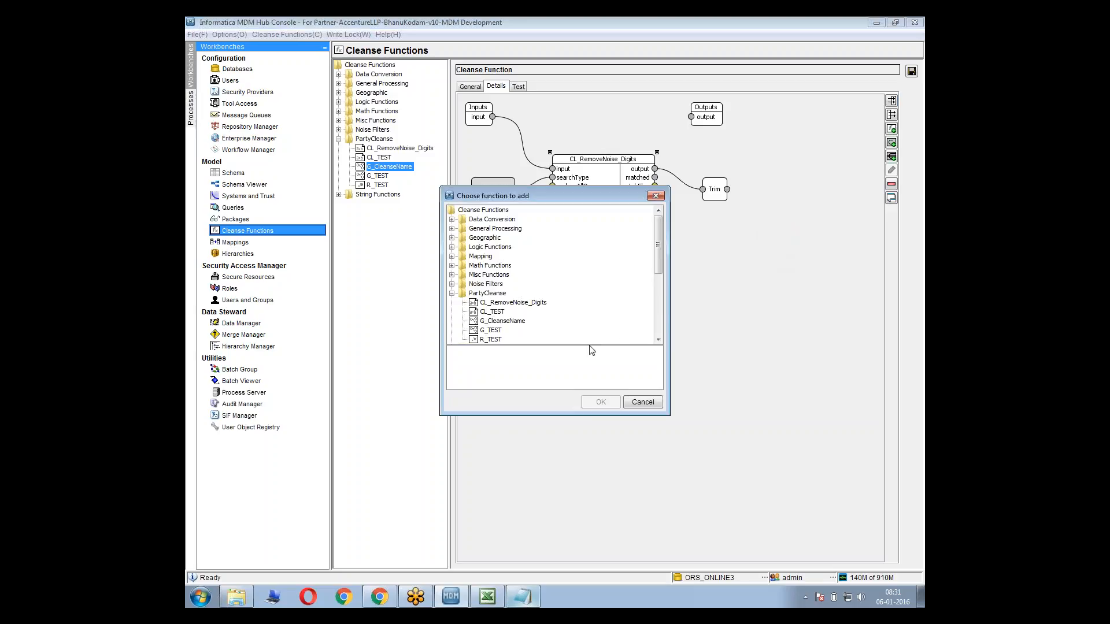
{"action": "left_click", "coordinate": [492, 339]}
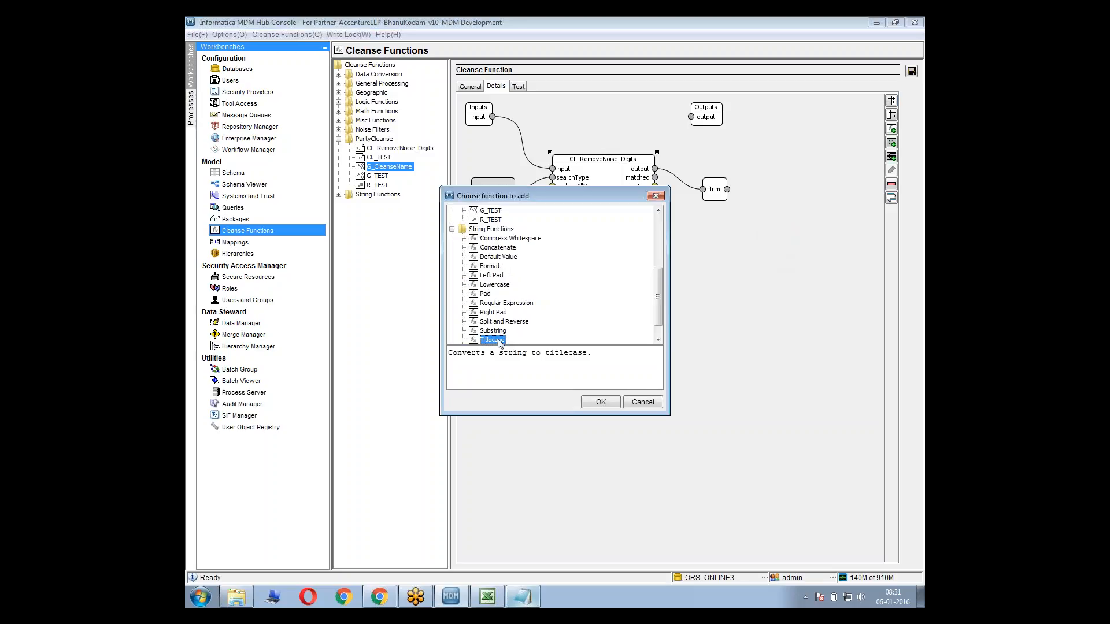
{"action": "left_click", "coordinate": [600, 402]}
{"action": "left_click_drag", "start_coordinate": [504, 128], "coordinate": [761, 189]}
{"action": "left_click_drag", "start_coordinate": [704, 112], "coordinate": [830, 175]}
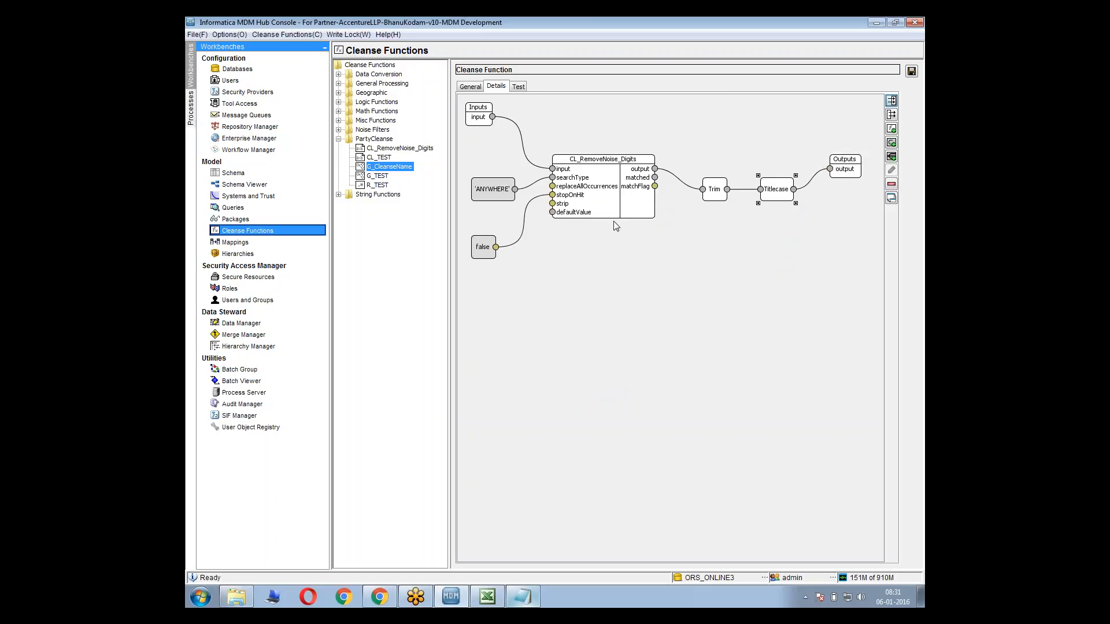
{"action": "left_click", "coordinate": [517, 87]}
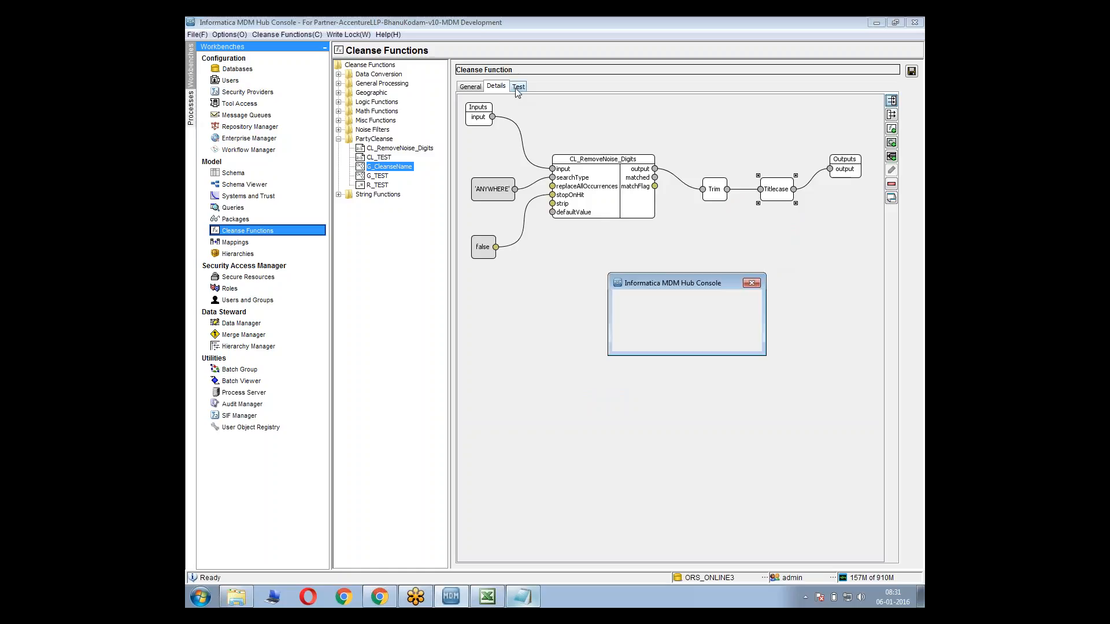
{"action": "left_click", "coordinate": [739, 335]}
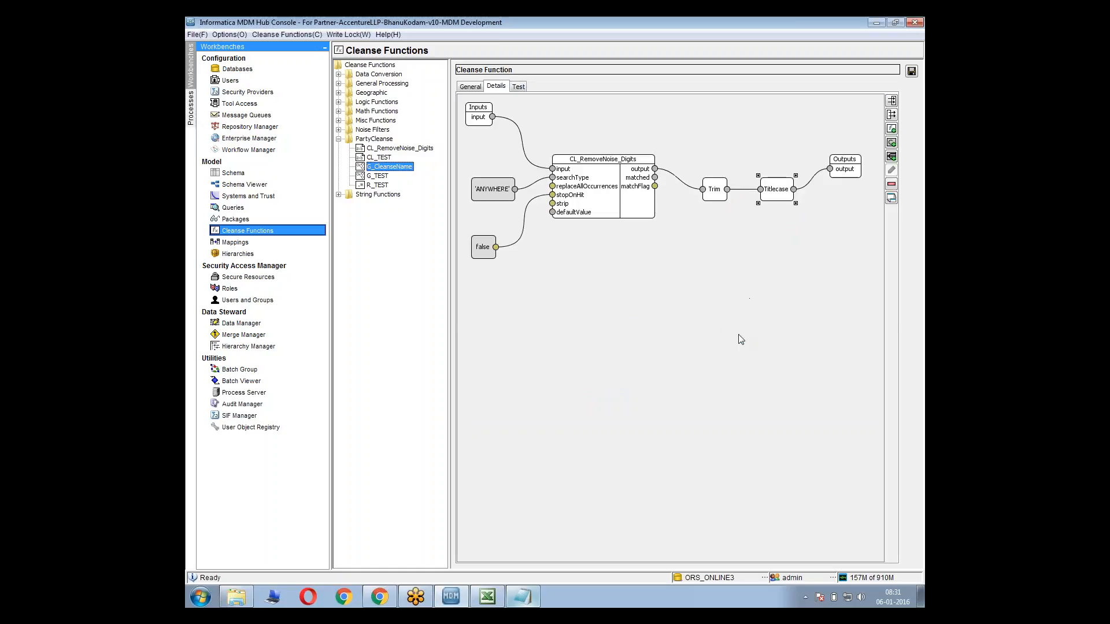
{"action": "left_click", "coordinate": [812, 195]}
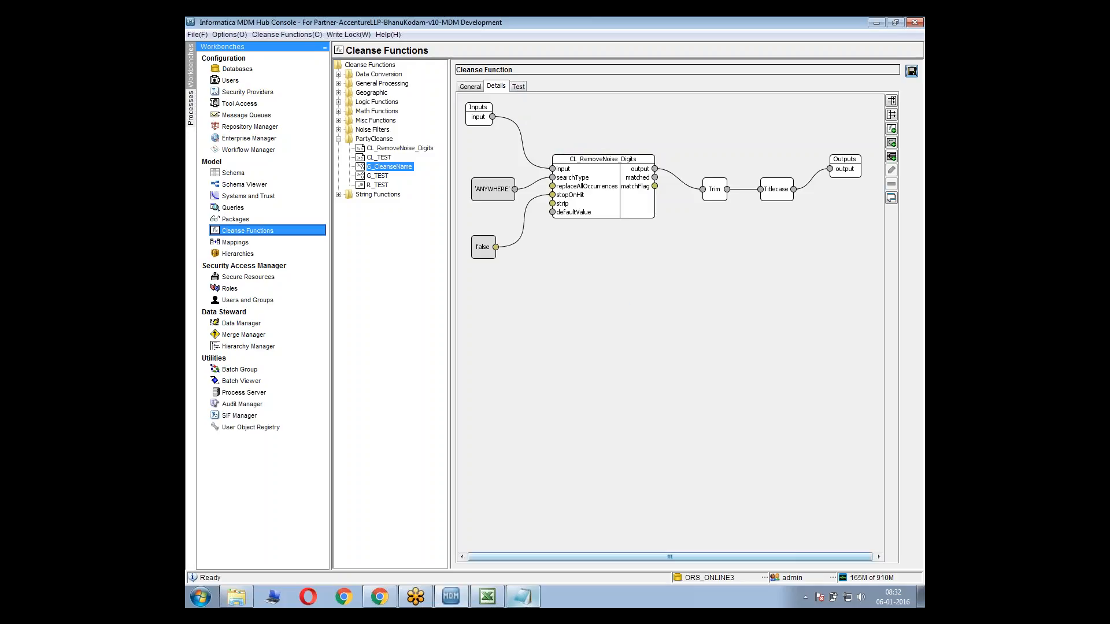
Test G_CleanseName with the noisy sample name copied from the Notepad notes, including its surrounding quotation marks
{"action": "left_click", "coordinate": [522, 597]}
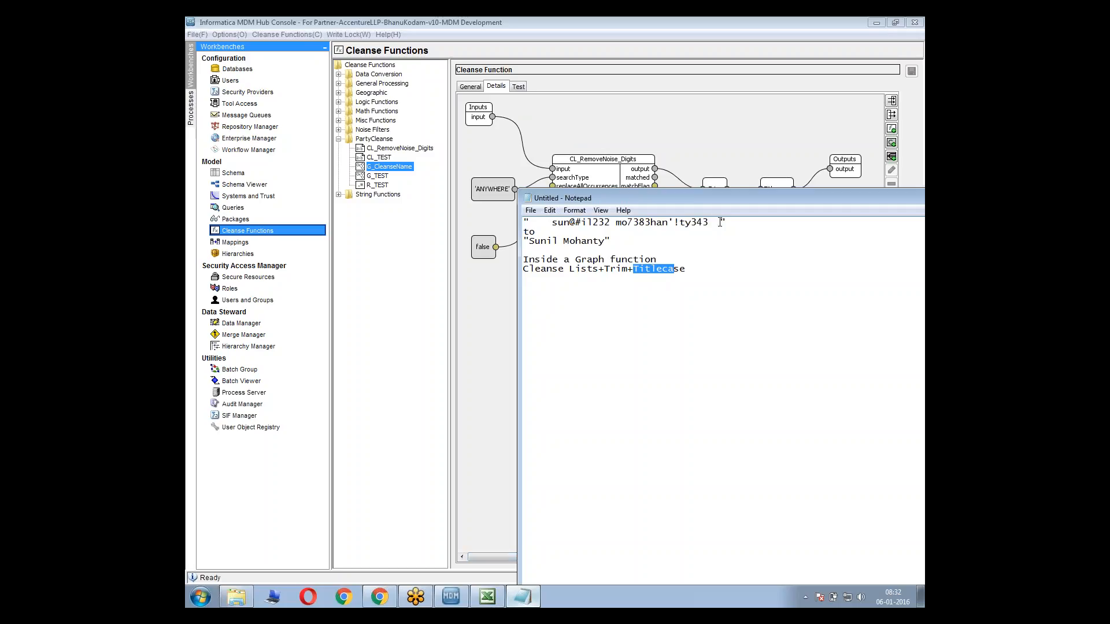
{"action": "left_click", "coordinate": [734, 262]}
{"action": "key", "text": "shift+Home"}
{"action": "key", "text": "Home"}
{"action": "key", "text": "shift+End"}
{"action": "key", "text": "ctrl+c"}
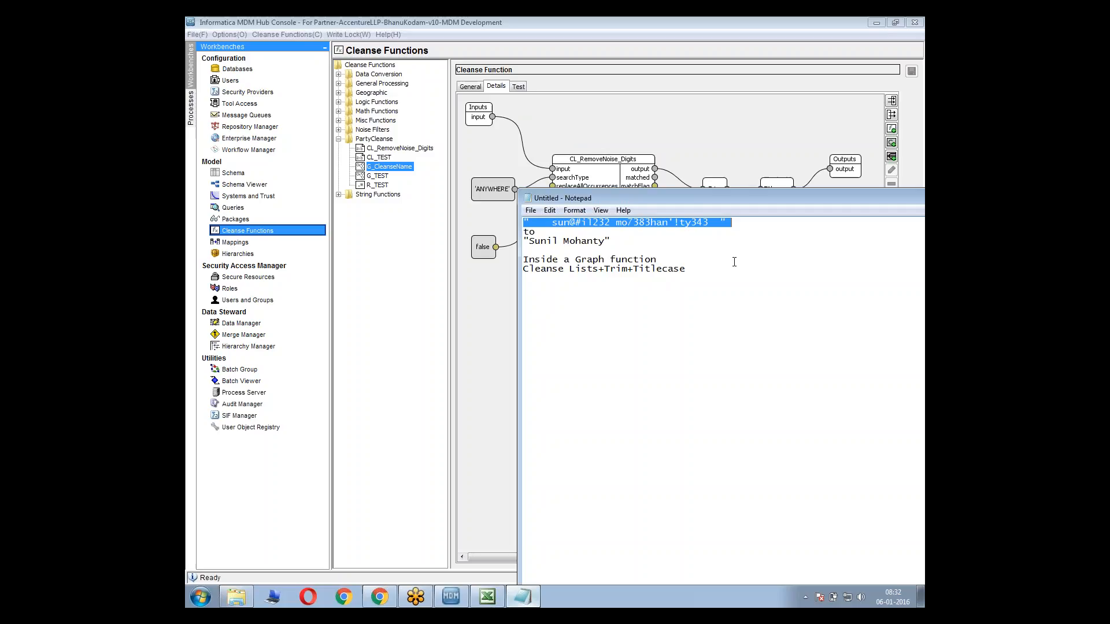
{"action": "left_click", "coordinate": [599, 143]}
{"action": "left_click", "coordinate": [518, 87]}
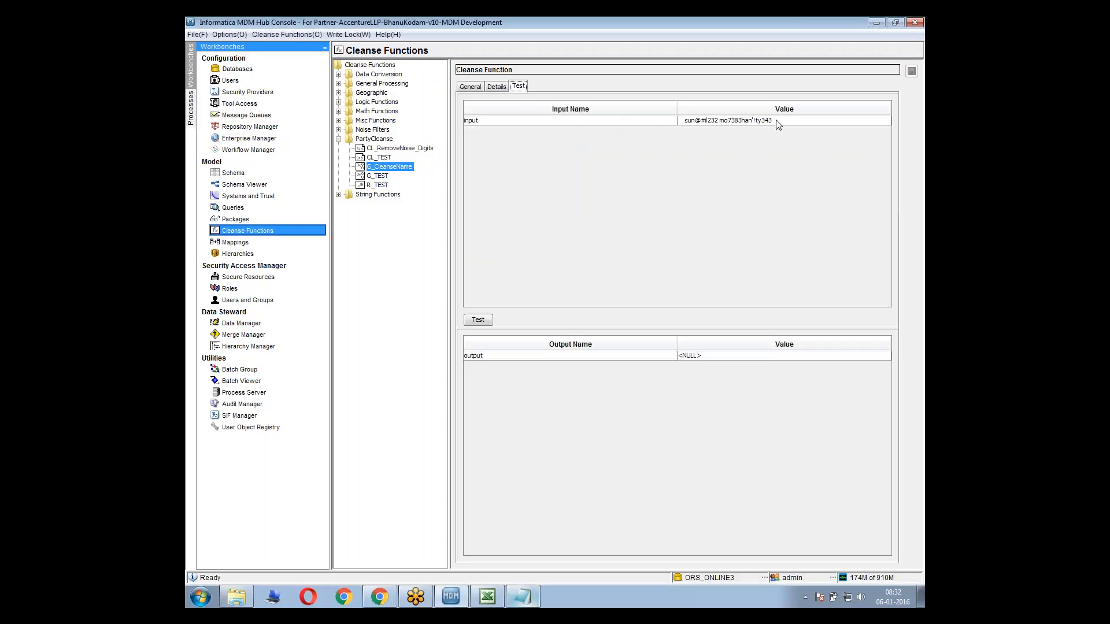
{"action": "double_click", "coordinate": [796, 120]}
{"action": "key", "text": "ctrl+v"}
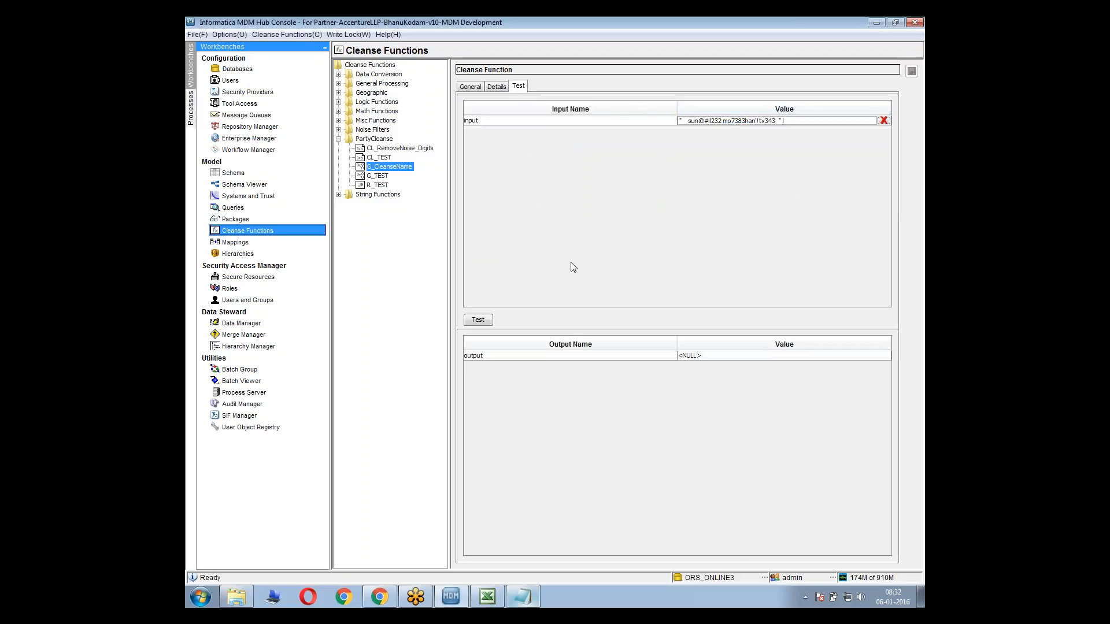
{"action": "left_click", "coordinate": [479, 321]}
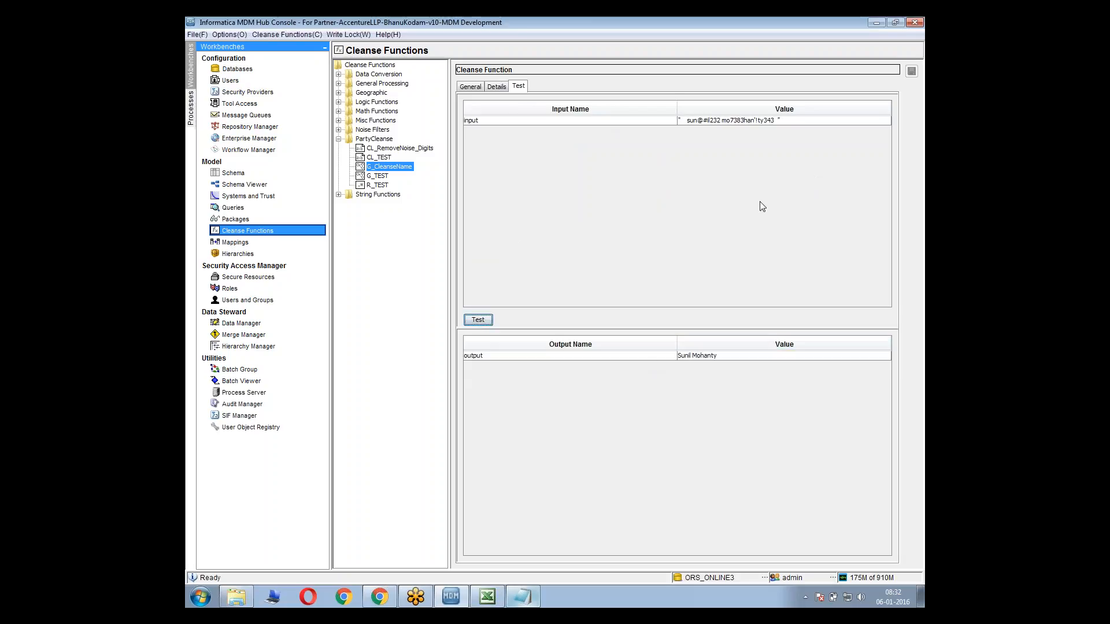
{"action": "left_click", "coordinate": [688, 356]}
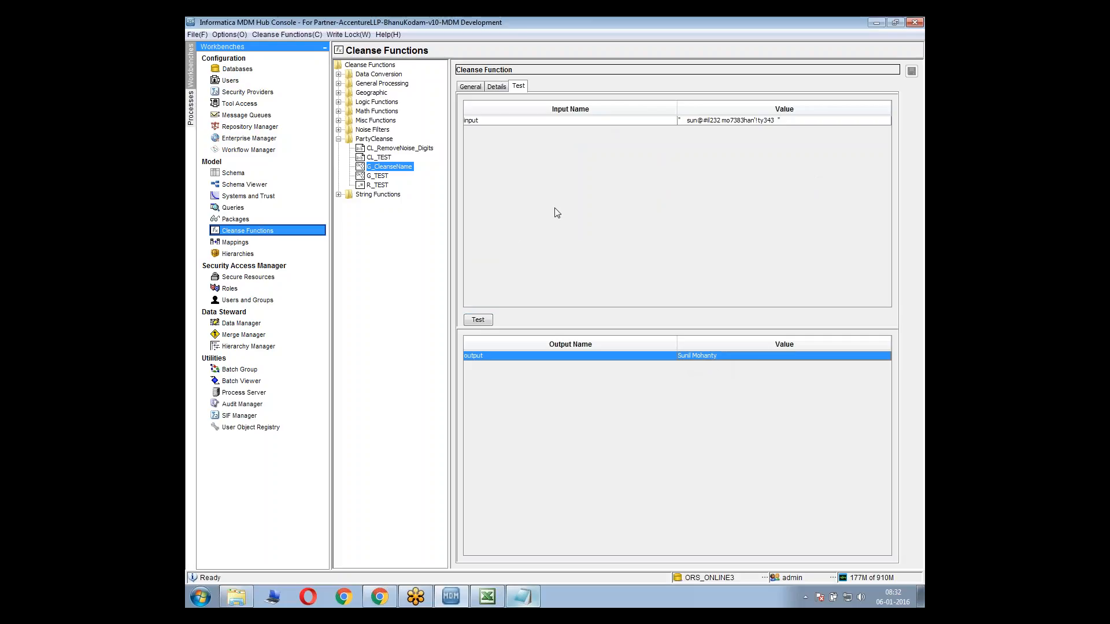
Review the NAME and ALIAS cleanse expressions and the NAME reject rule for C_STG_PARTY in the Excel Mapping Sheet
{"action": "left_click", "coordinate": [488, 596]}
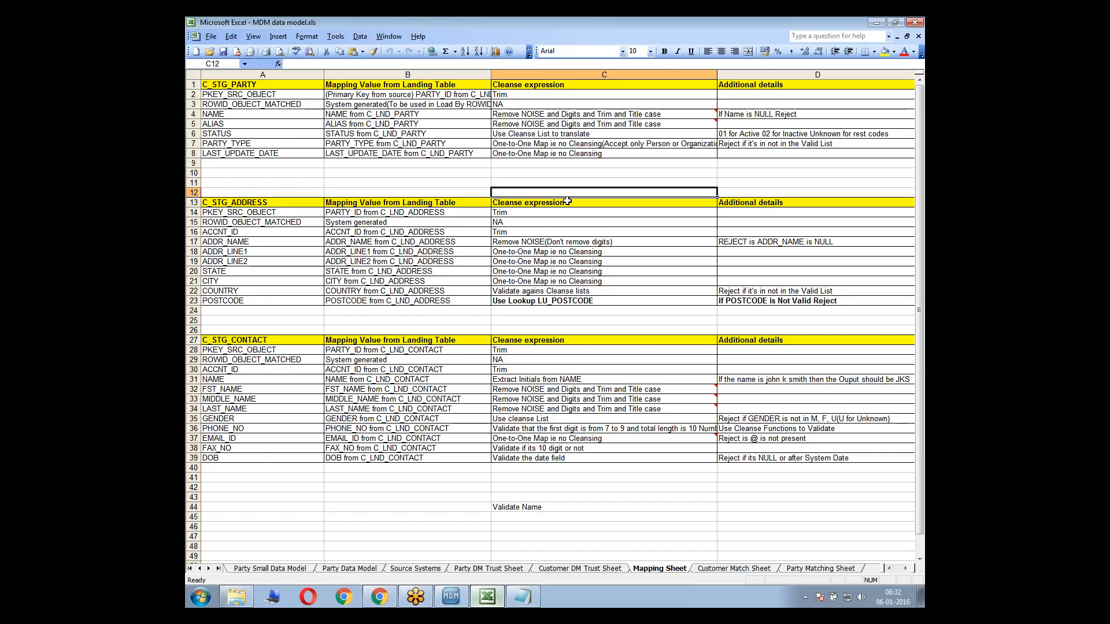
{"action": "left_click", "coordinate": [527, 115]}
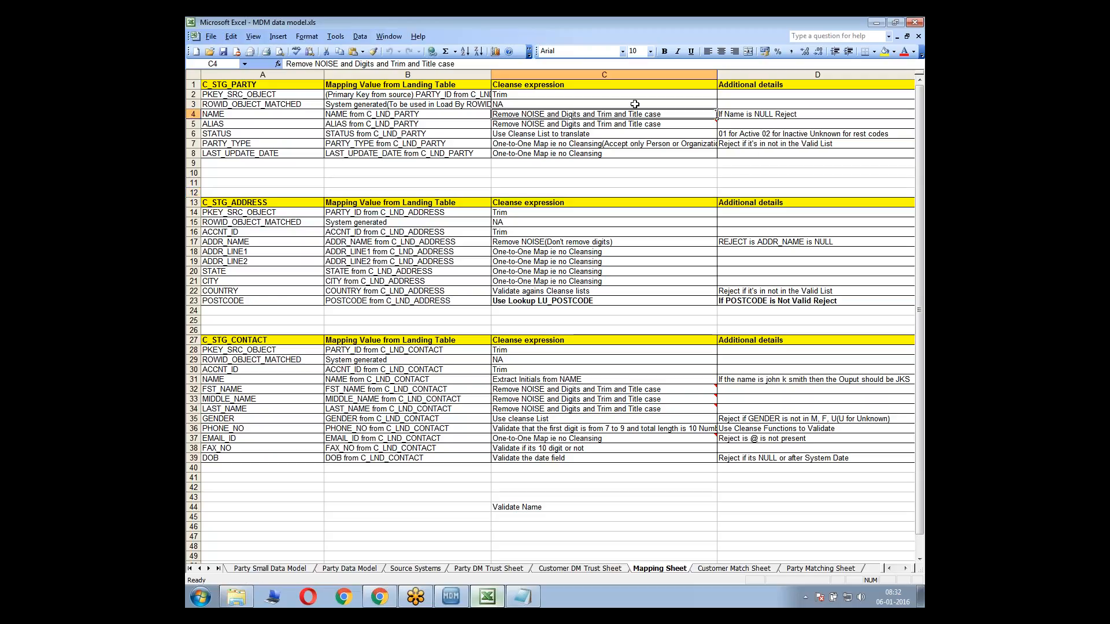
{"action": "key", "text": "Down"}
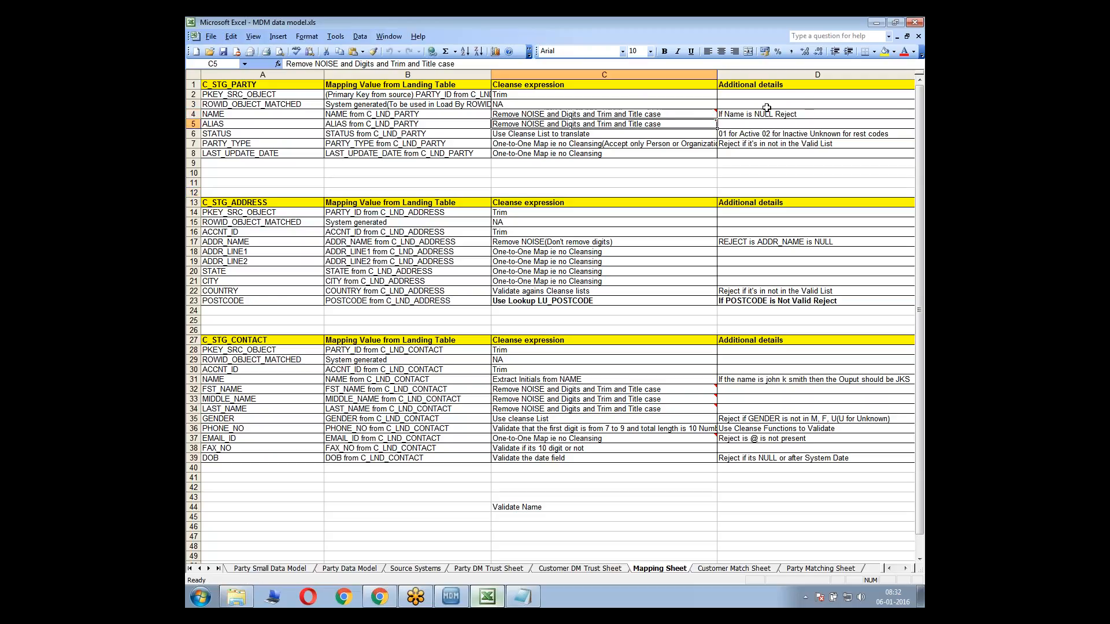
{"action": "left_click", "coordinate": [777, 114]}
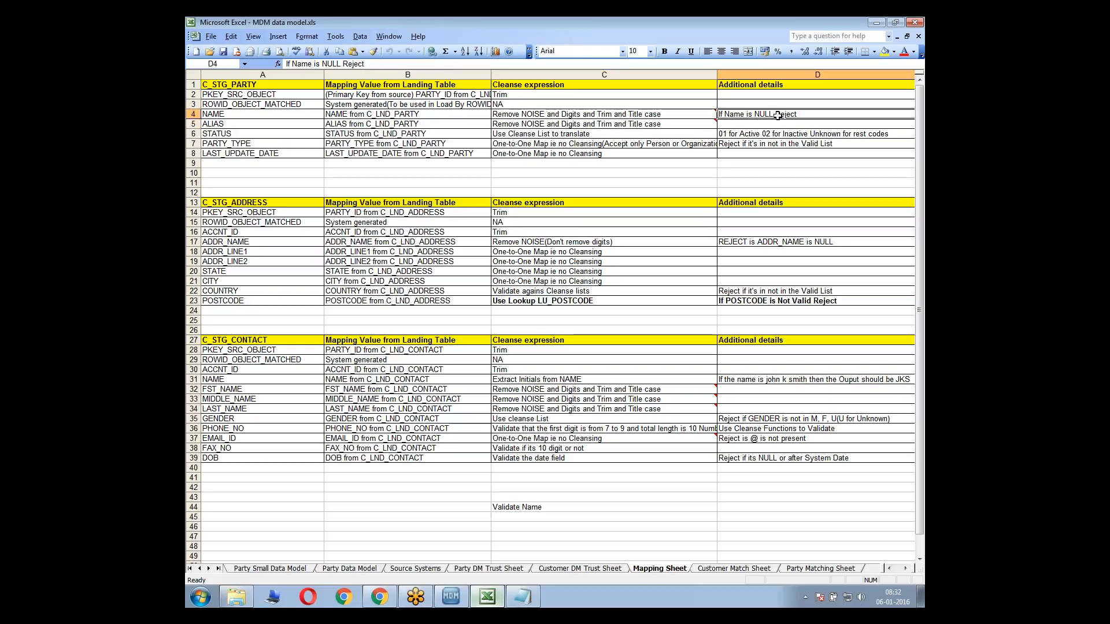
{"action": "left_click", "coordinate": [599, 114]}
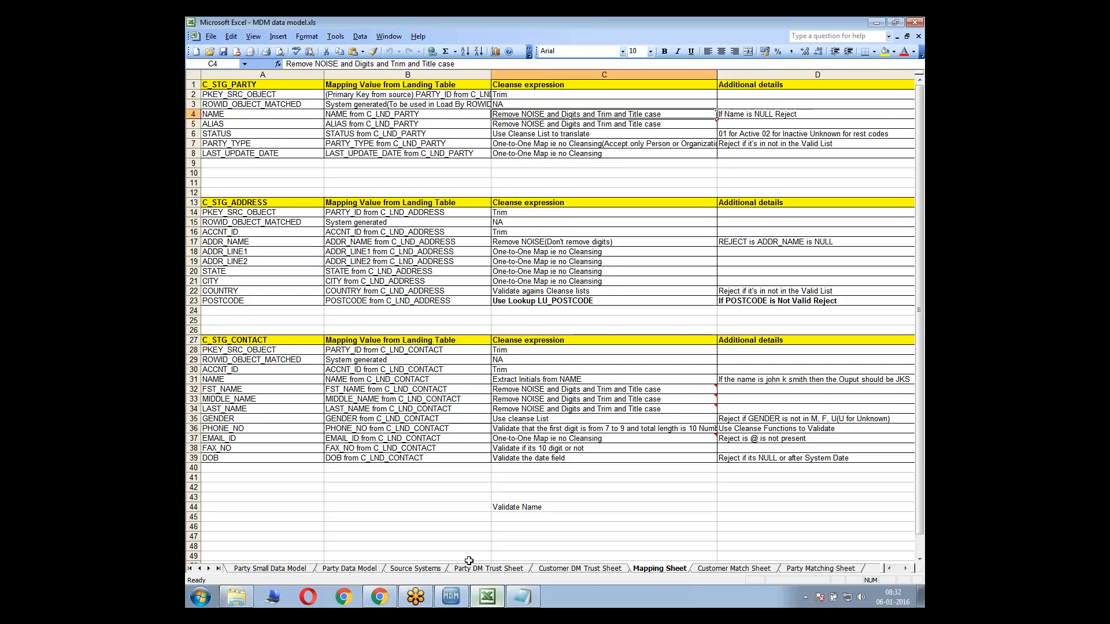
{"action": "left_click", "coordinate": [451, 596]}
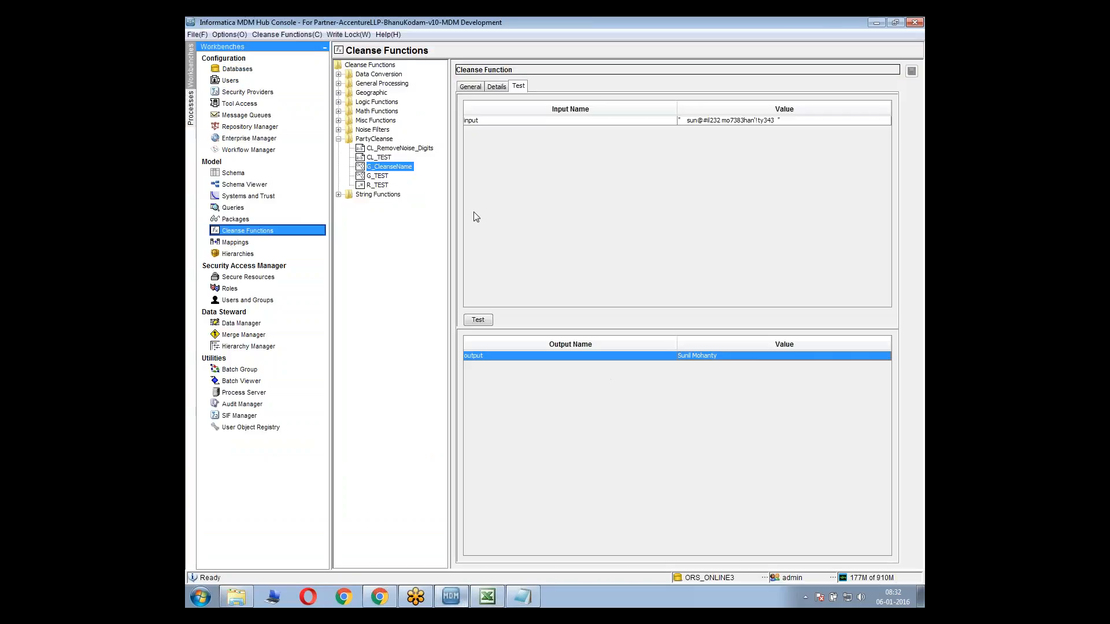
Add the G_CleanseName function to the m_PARTY_CKR mapping diagram, placing it below Trim
{"action": "left_click", "coordinate": [392, 169]}
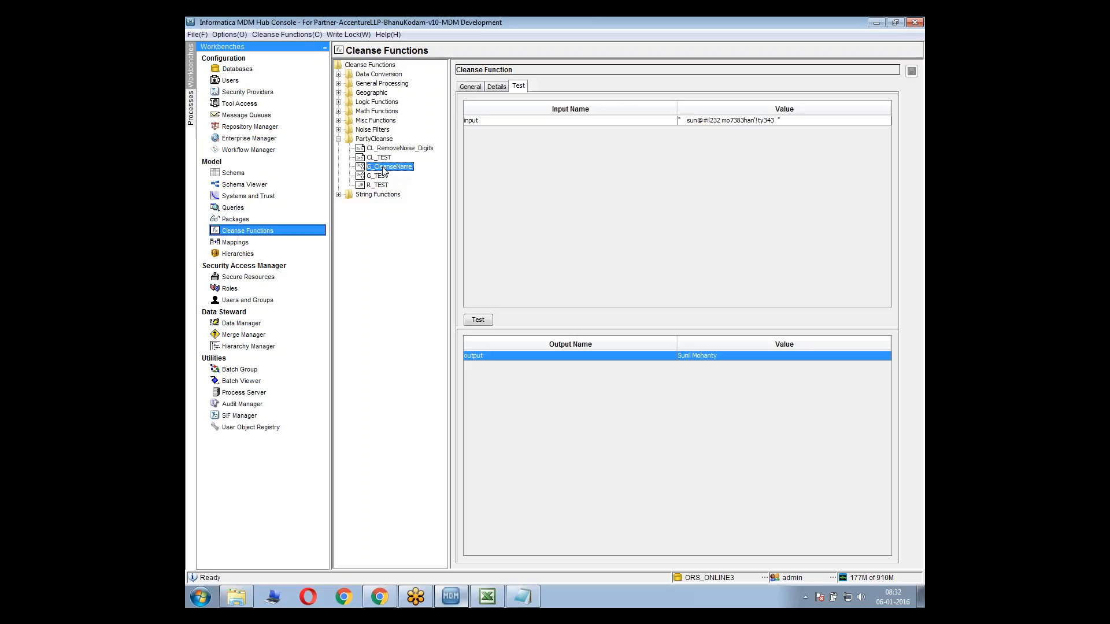
{"action": "left_click", "coordinate": [236, 243]}
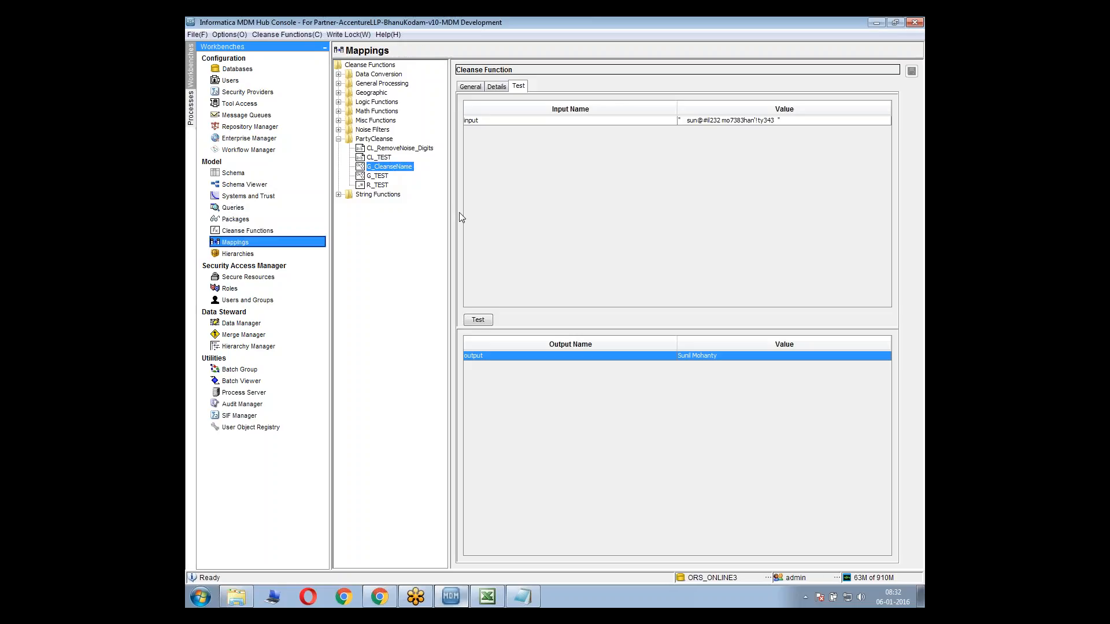
{"action": "right_click", "coordinate": [661, 231]}
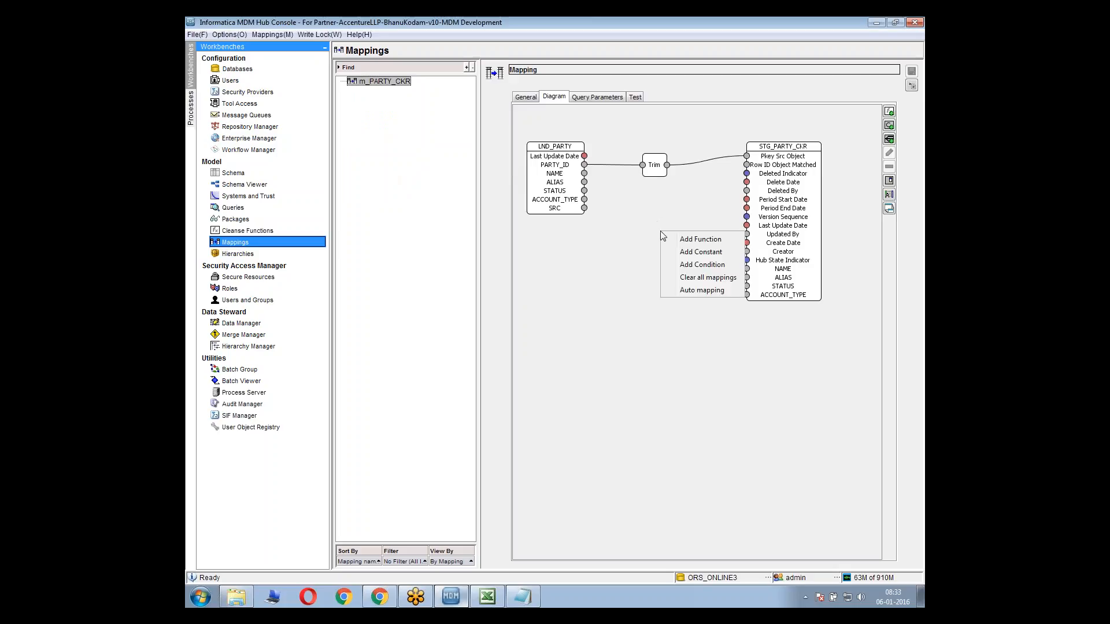
{"action": "left_click", "coordinate": [680, 239]}
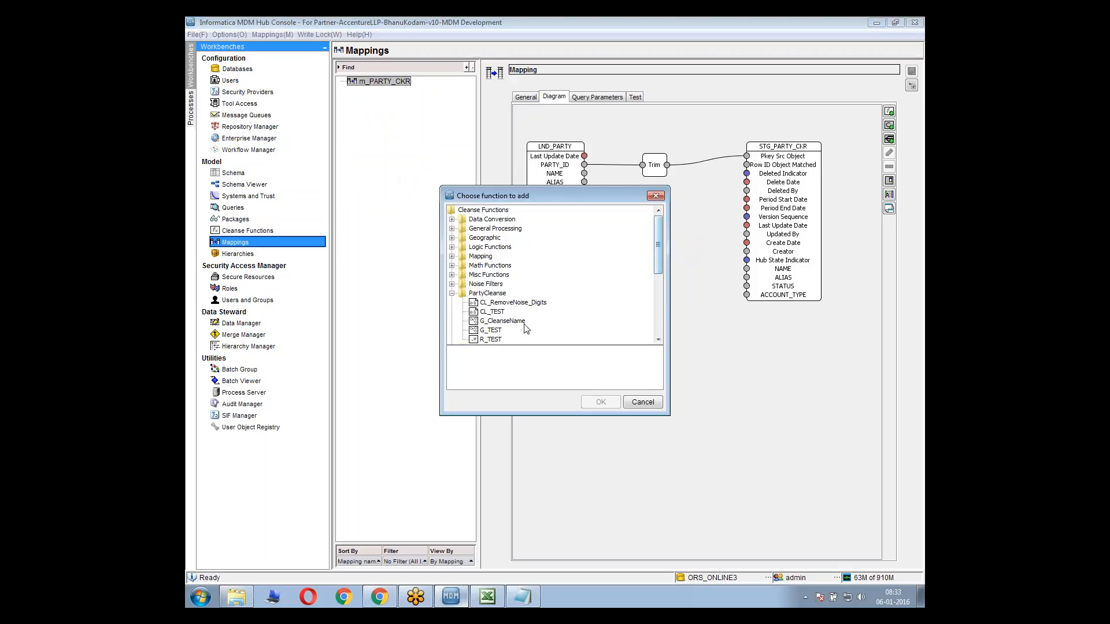
{"action": "left_click", "coordinate": [499, 322]}
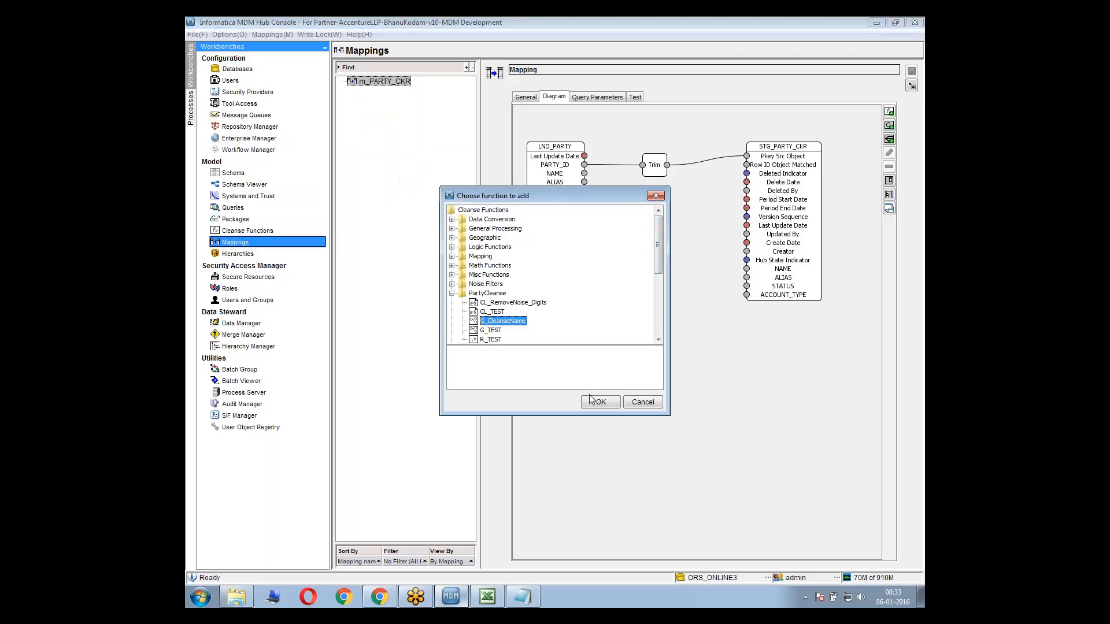
{"action": "left_click", "coordinate": [601, 401]}
{"action": "left_click_drag", "start_coordinate": [560, 150], "coordinate": [637, 216]}
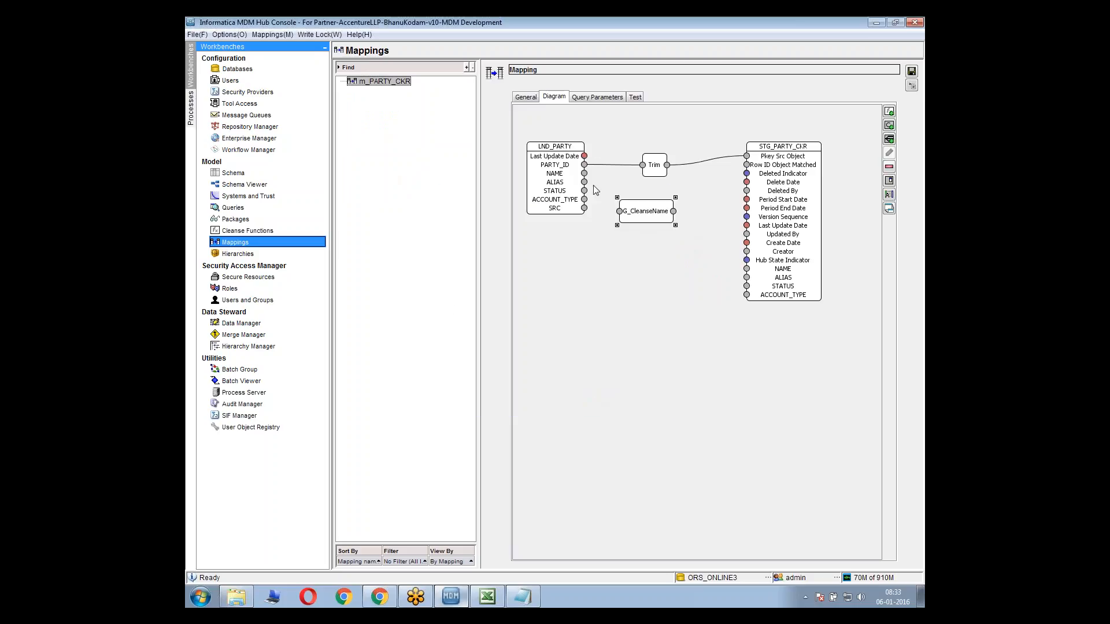
Map LND_PARTY's NAME through G_CleanseName to STG_PARTY_CKR's NAME and save the mapping
{"action": "mouse_move", "coordinate": [585, 173]}
{"action": "left_mouse_down"}
{"action": "mouse_move", "coordinate": [619, 211]}
{"action": "mouse_move", "coordinate": [747, 270]}
{"action": "left_mouse_up"}
{"action": "mouse_move", "coordinate": [630, 215]}
{"action": "left_mouse_down"}
{"action": "mouse_move", "coordinate": [653, 203]}
{"action": "mouse_move", "coordinate": [642, 203]}
{"action": "left_mouse_up"}
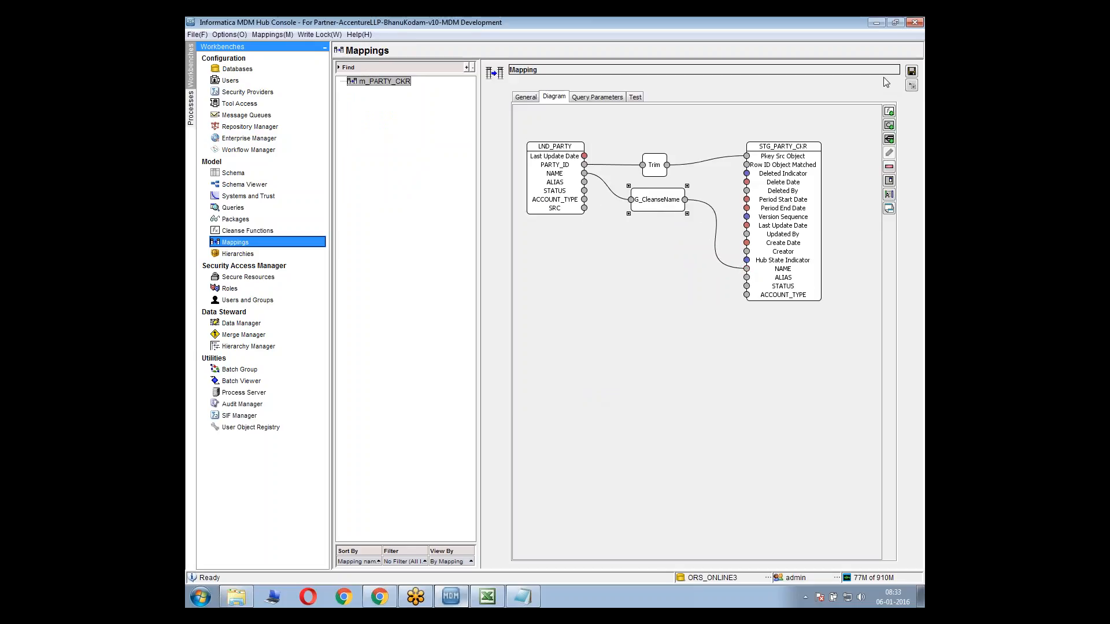
{"action": "left_click", "coordinate": [910, 73]}
{"action": "left_click", "coordinate": [663, 209]}
Switch to the Excel Mapping Sheet and review the C_STG_PARTY NAME row's source, cleanse expression and additional details, comparing with ALIAS
{"action": "key", "text": "alt+Tab"}
{"action": "mouse_move", "coordinate": [527, 115]}
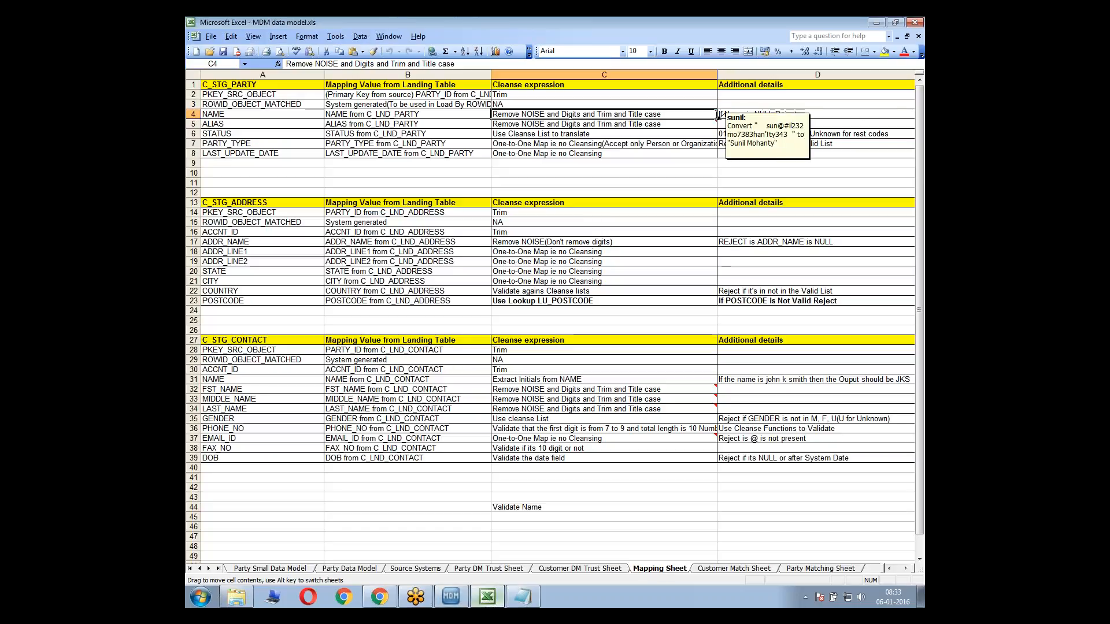
{"action": "left_click", "coordinate": [543, 123]}
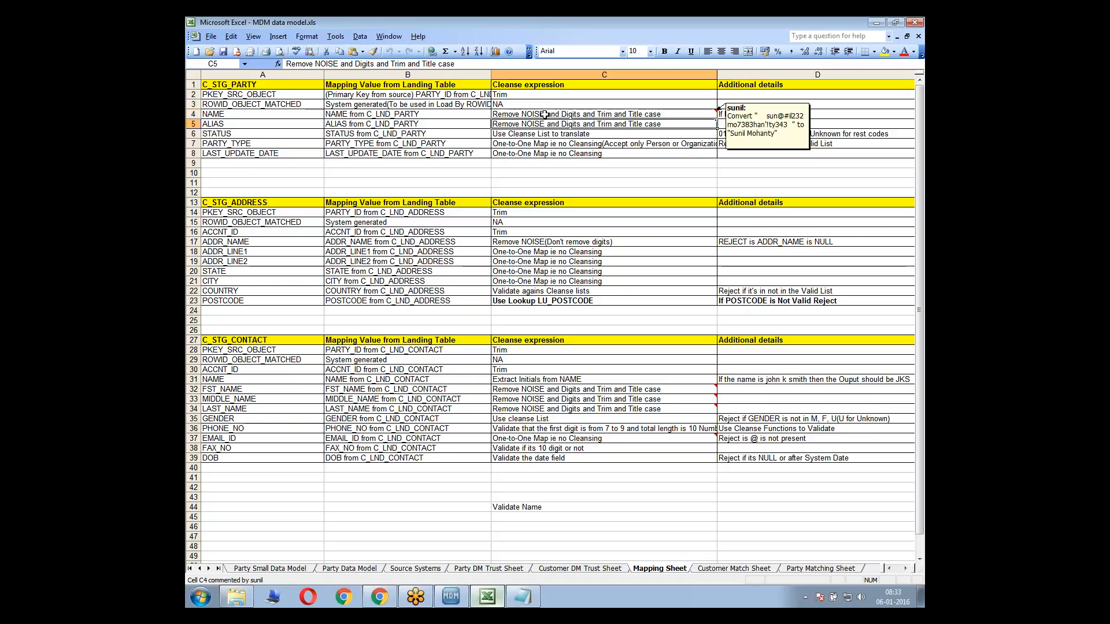
{"action": "left_click", "coordinate": [544, 115]}
{"action": "key", "text": "Left"}
{"action": "key", "text": "Left"}
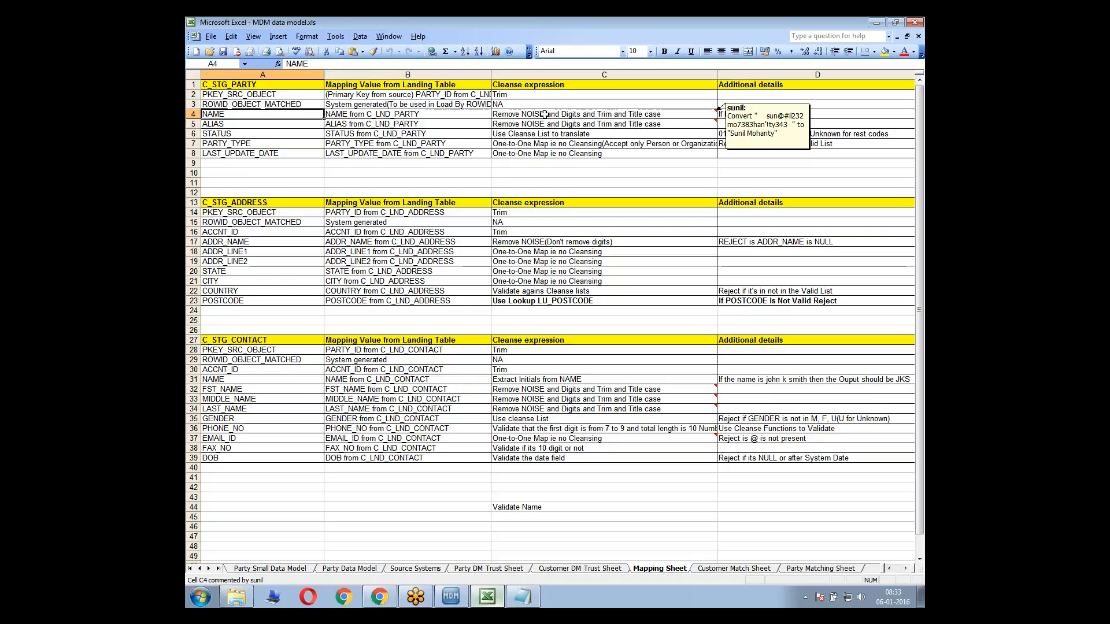
{"action": "key", "text": "Right"}
{"action": "key", "text": "Right"}
{"action": "key", "text": "Right"}
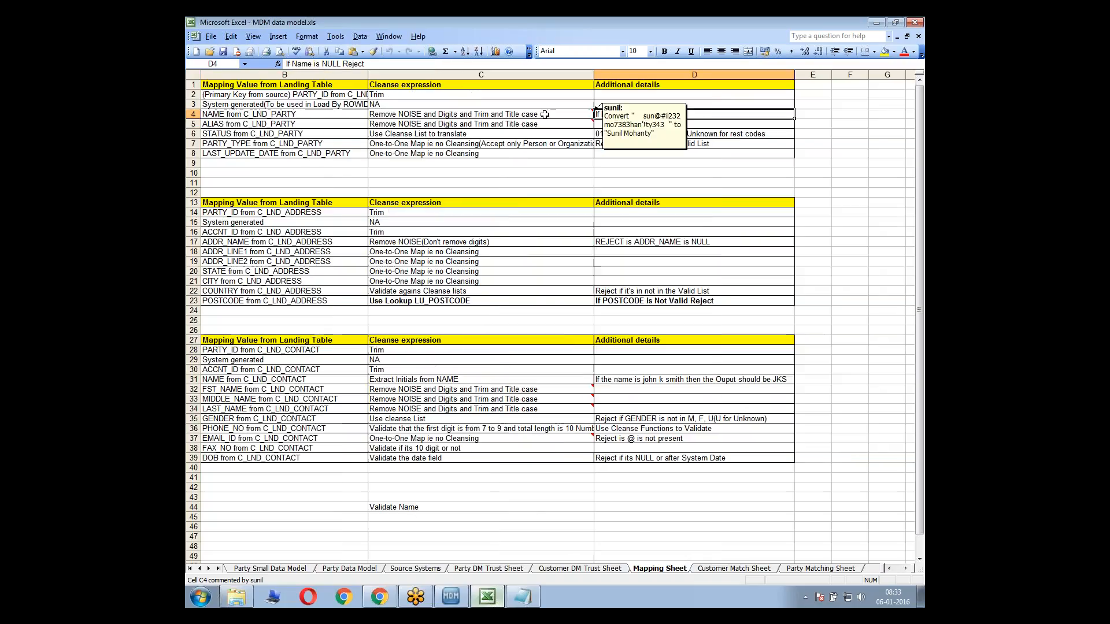
Compare the additional-details reject rules for NAME and PARTY_TYPE in C_STG_PARTY with the C_STG_ADDRESS rules, finishing on the NAME row
{"action": "left_click", "coordinate": [721, 152]}
{"action": "left_click", "coordinate": [643, 114]}
{"action": "left_click", "coordinate": [650, 146]}
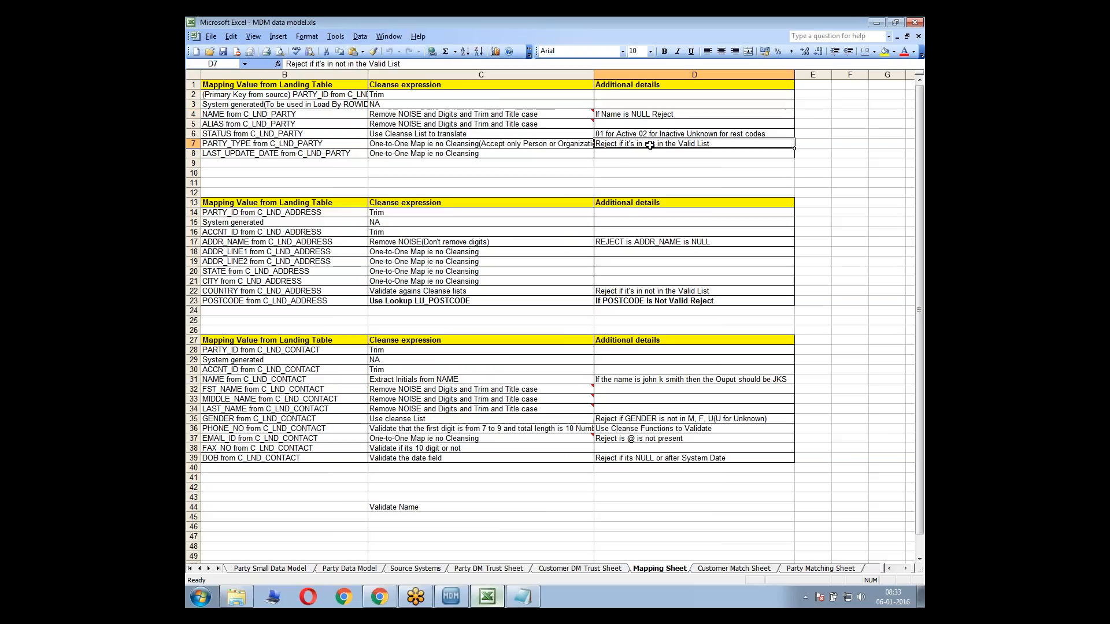
{"action": "key", "text": "Up"}
{"action": "key", "text": "Up"}
{"action": "key", "text": "Up"}
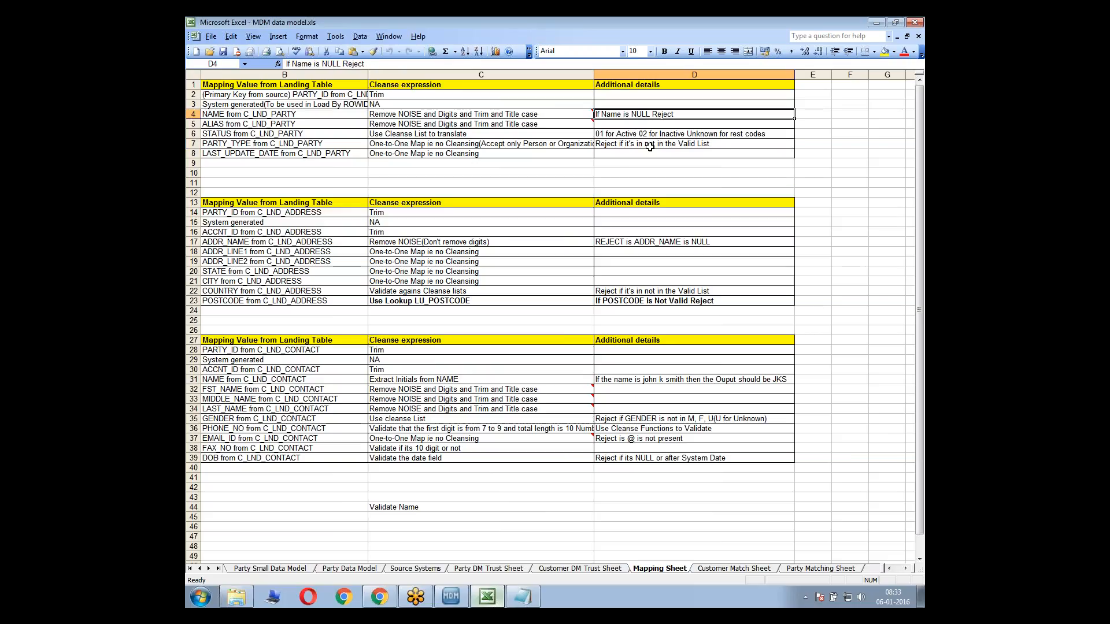
{"action": "left_click", "coordinate": [636, 252]}
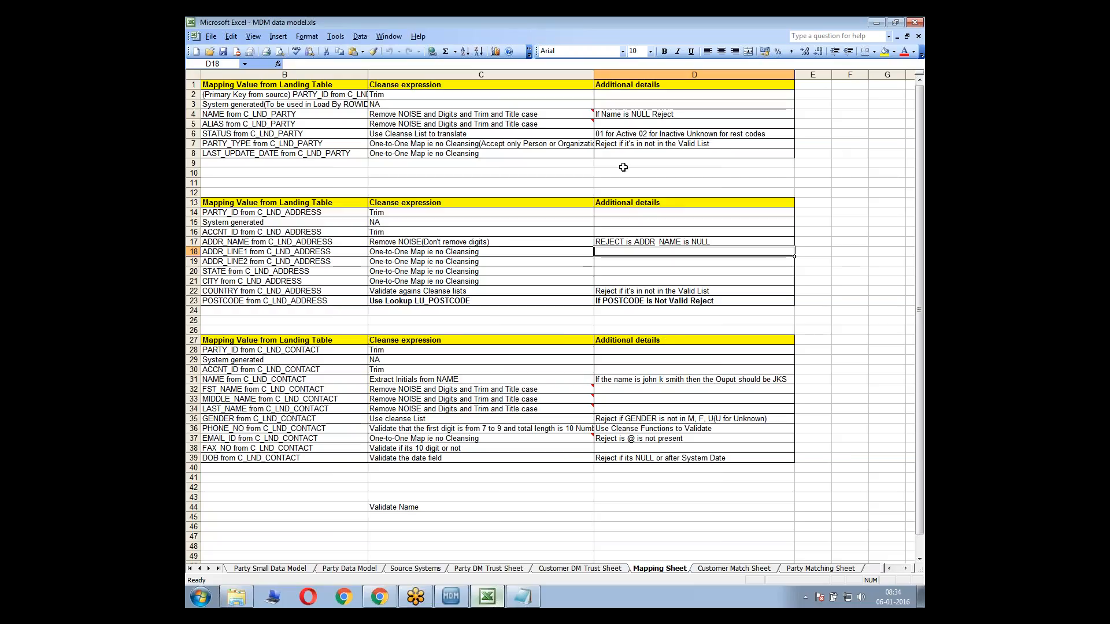
{"action": "left_click", "coordinate": [628, 116]}
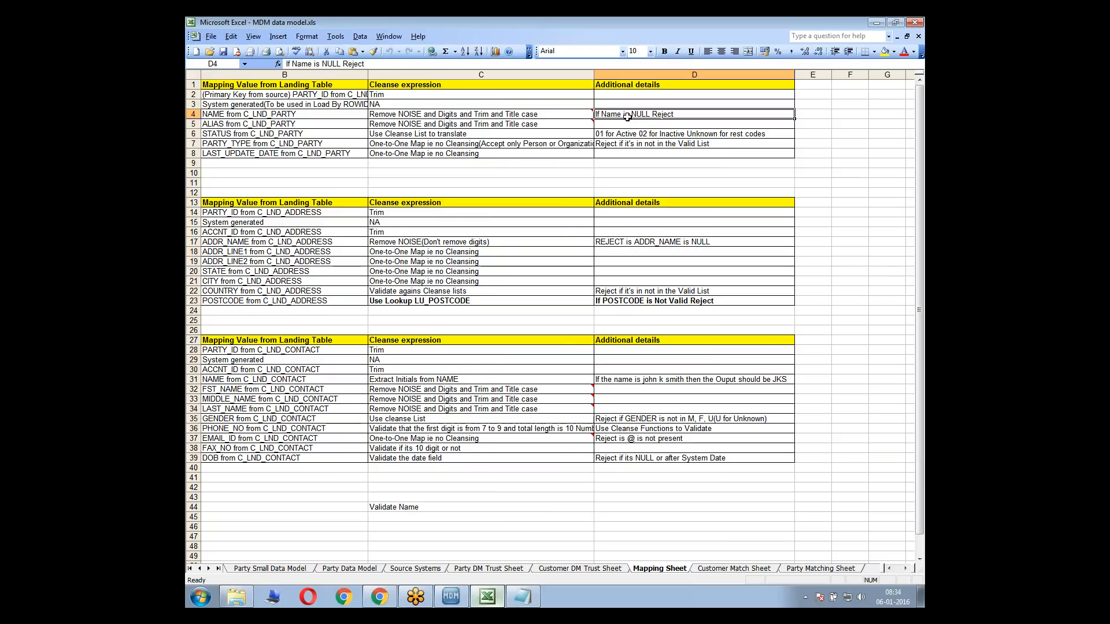
{"action": "key", "text": "Left"}
{"action": "key", "text": "Left"}
{"action": "key", "text": "Left"}
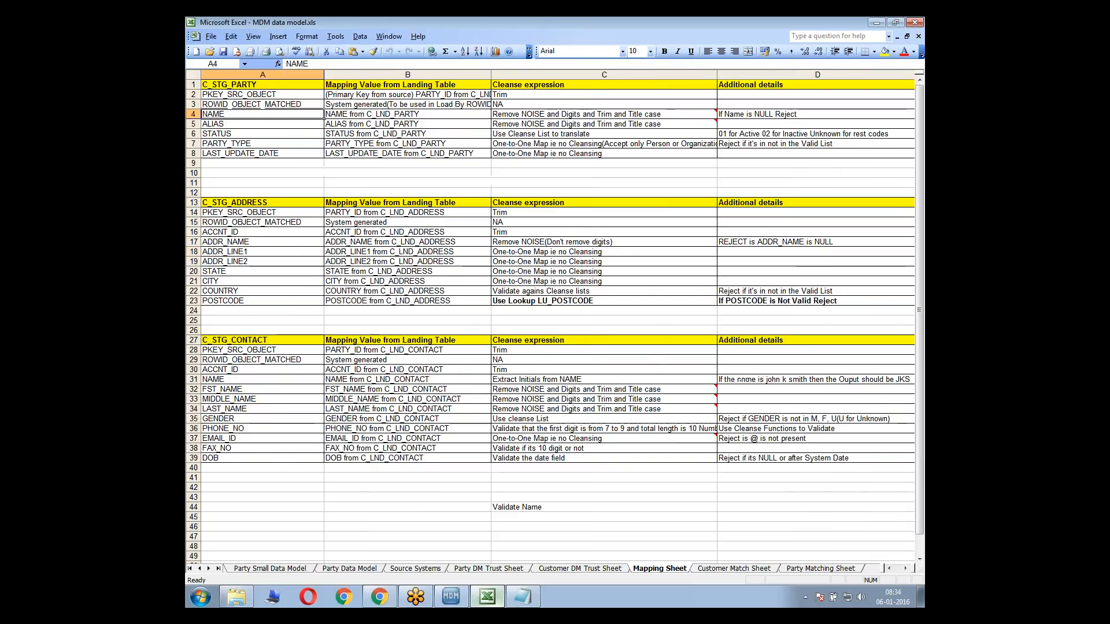
Check the NAME path through G_CleanseName in the MDM mapping diagram against the NAME reject rule in the Excel Mapping Sheet
{"action": "left_click", "coordinate": [451, 596]}
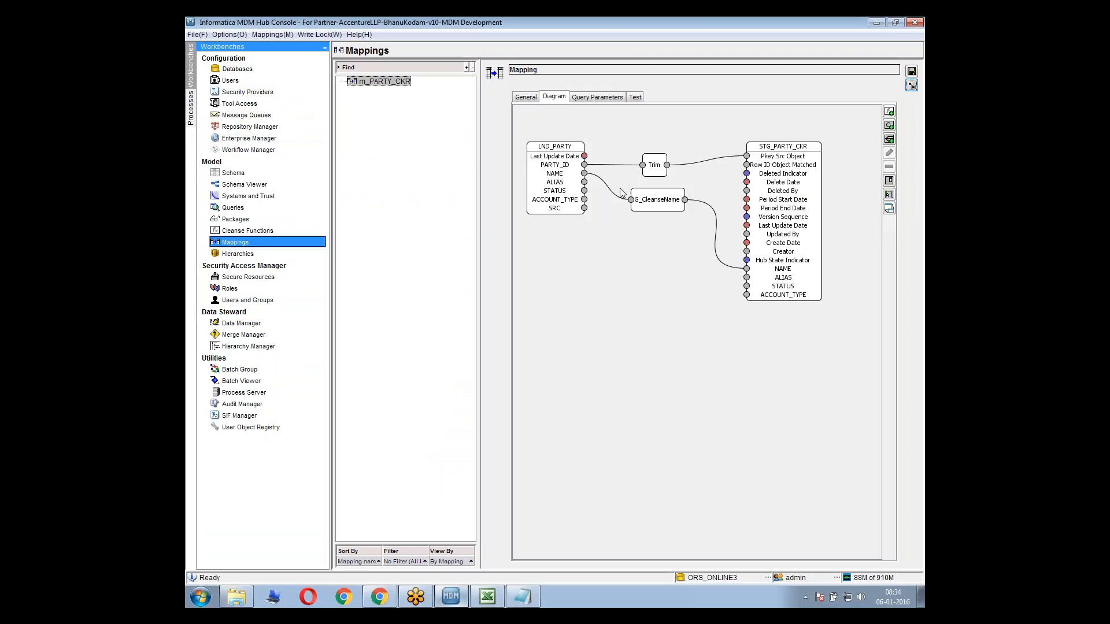
{"action": "left_click", "coordinate": [659, 202]}
{"action": "left_click", "coordinate": [723, 221]}
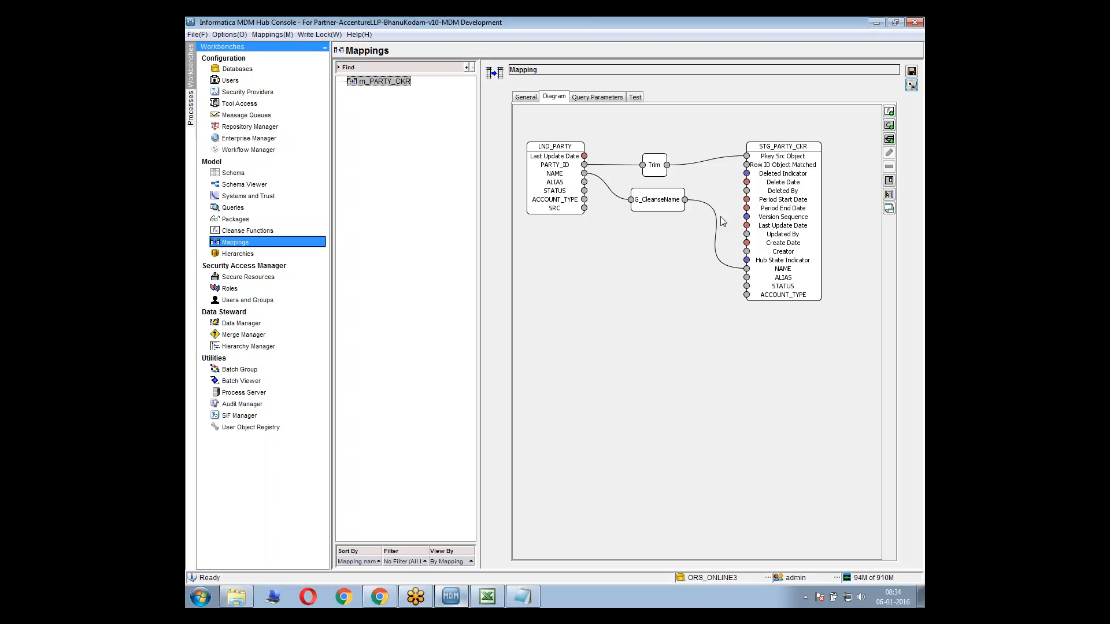
{"action": "left_click", "coordinate": [484, 598]}
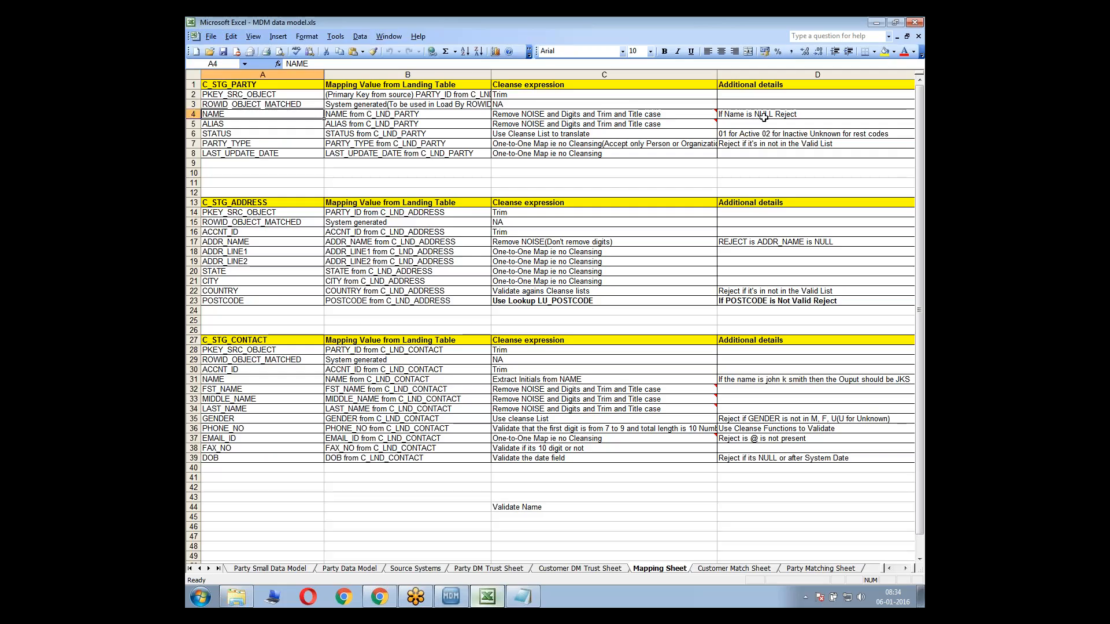
{"action": "left_click", "coordinate": [792, 114]}
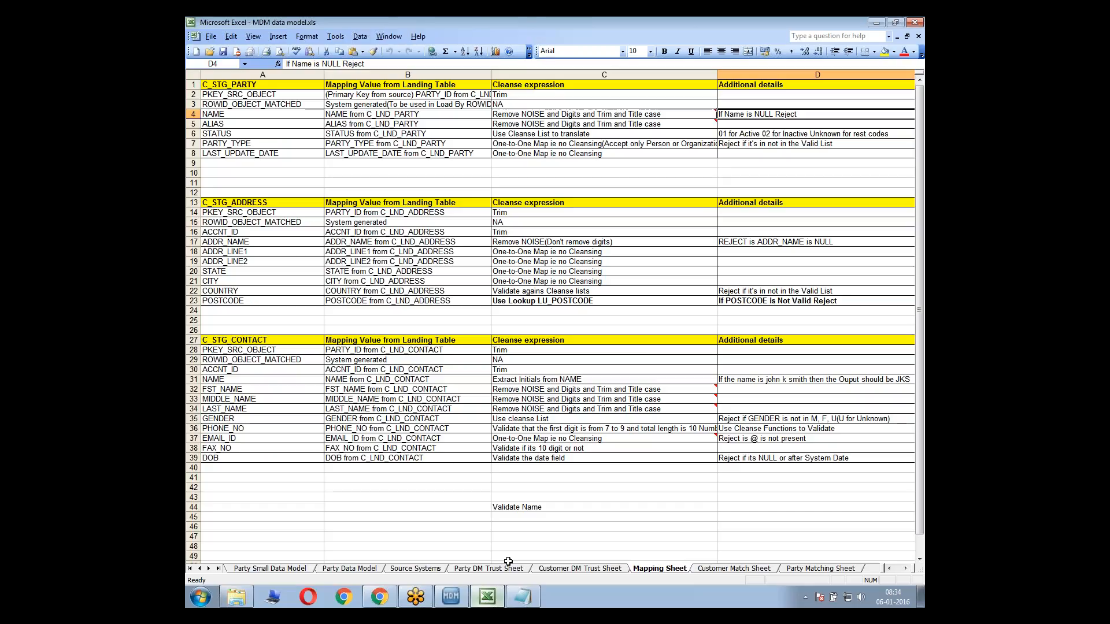
In the MDM Hub Console's Cleanse Functions, add a secure graph function for rejecting NULL values to PartyCleanse, starting its name with G_Re
{"action": "left_click", "coordinate": [451, 597]}
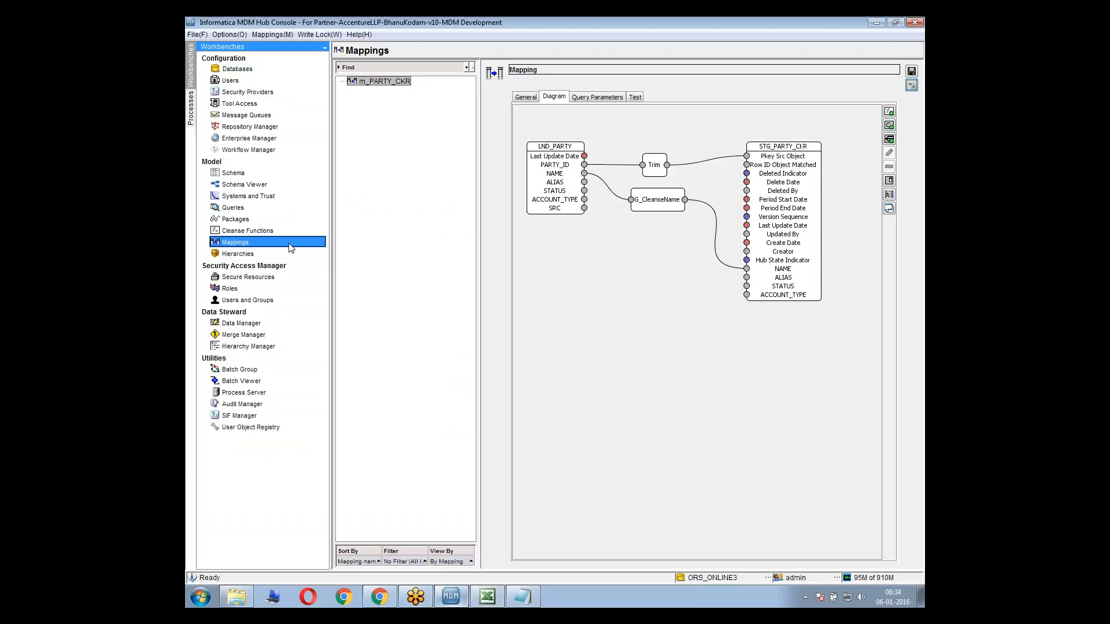
{"action": "left_click", "coordinate": [269, 230]}
{"action": "left_click", "coordinate": [723, 335]}
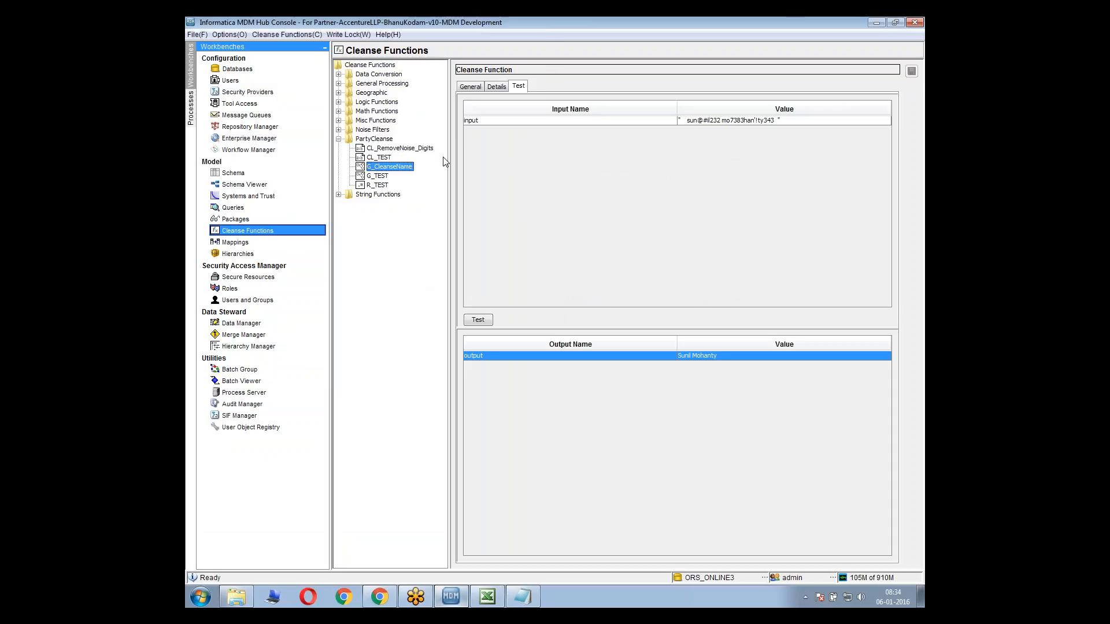
{"action": "left_click", "coordinate": [377, 139]}
{"action": "right_click", "coordinate": [377, 140]}
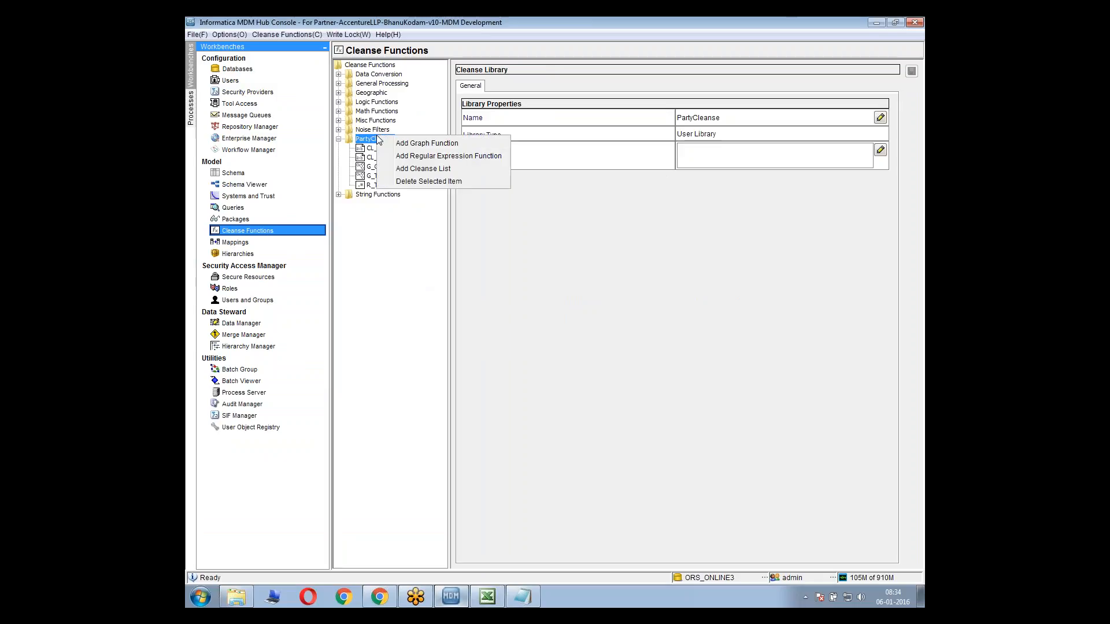
{"action": "left_click", "coordinate": [427, 143]}
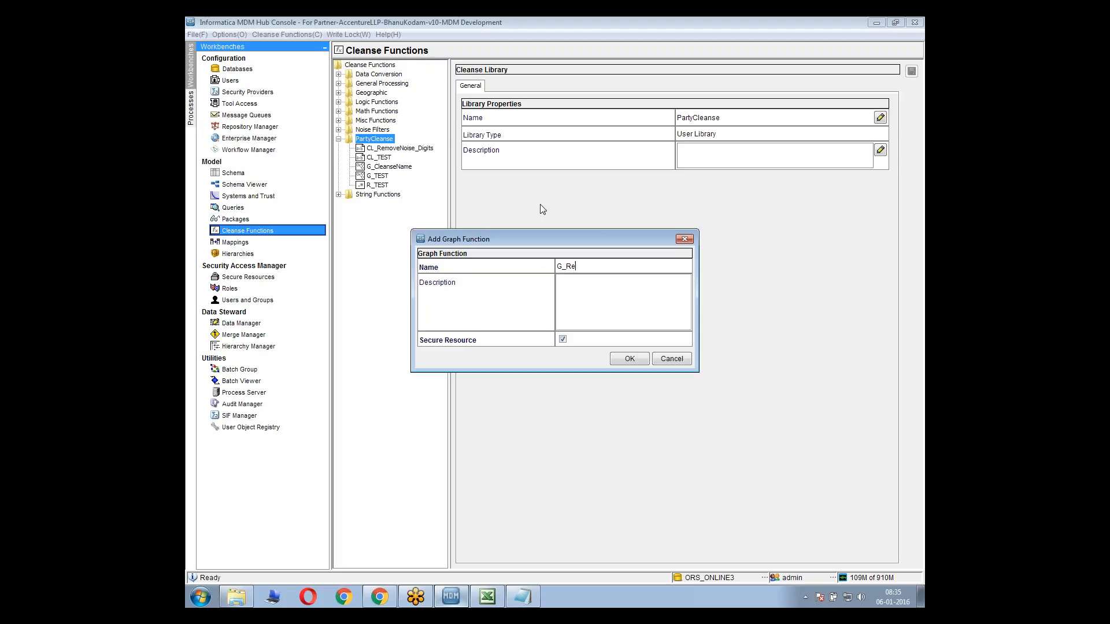
{"action": "type", "text": "jec"}
{"action": "key", "text": "BackSpace"}
{"action": "type", "text": "ULL"}
{"action": "left_click_drag", "start_coordinate": [613, 267], "coordinate": [544, 258]}
{"action": "left_click", "coordinate": [567, 267]}
{"action": "left_click", "coordinate": [618, 267]}
{"action": "left_click", "coordinate": [624, 358]}
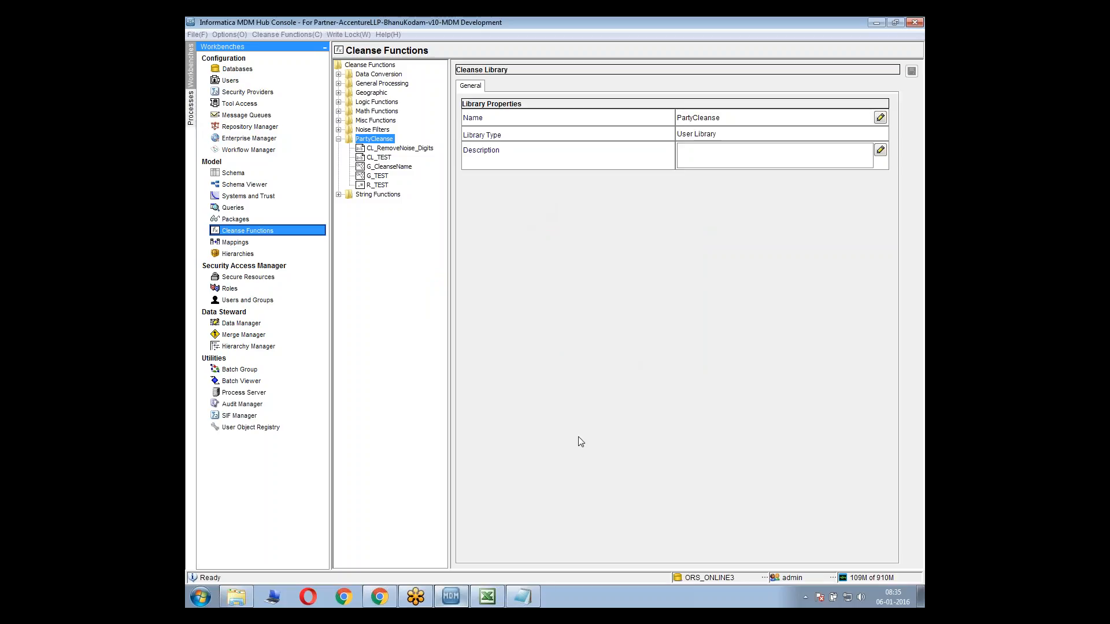
Add a "Plan" heading below the Notepad notes and bring up the Excel Mapping Sheet behind them for reference
{"action": "left_click", "coordinate": [541, 591]}
{"action": "left_click", "coordinate": [735, 373]}
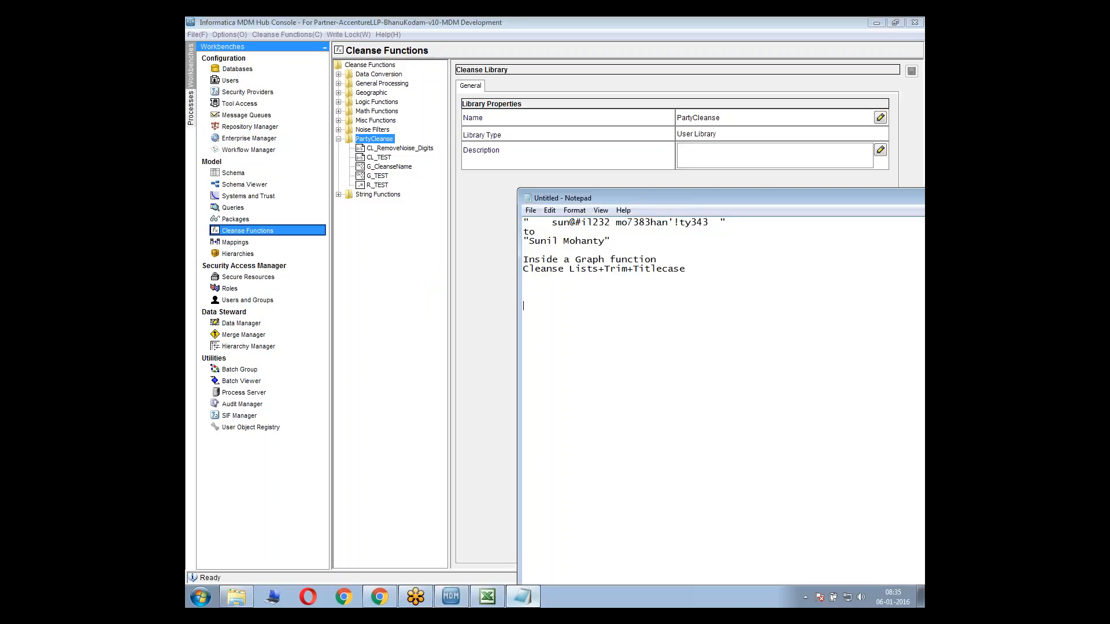
{"action": "type", "text": "Plan"}
{"action": "left_click", "coordinate": [487, 596]}
{"action": "left_click", "coordinate": [522, 597]}
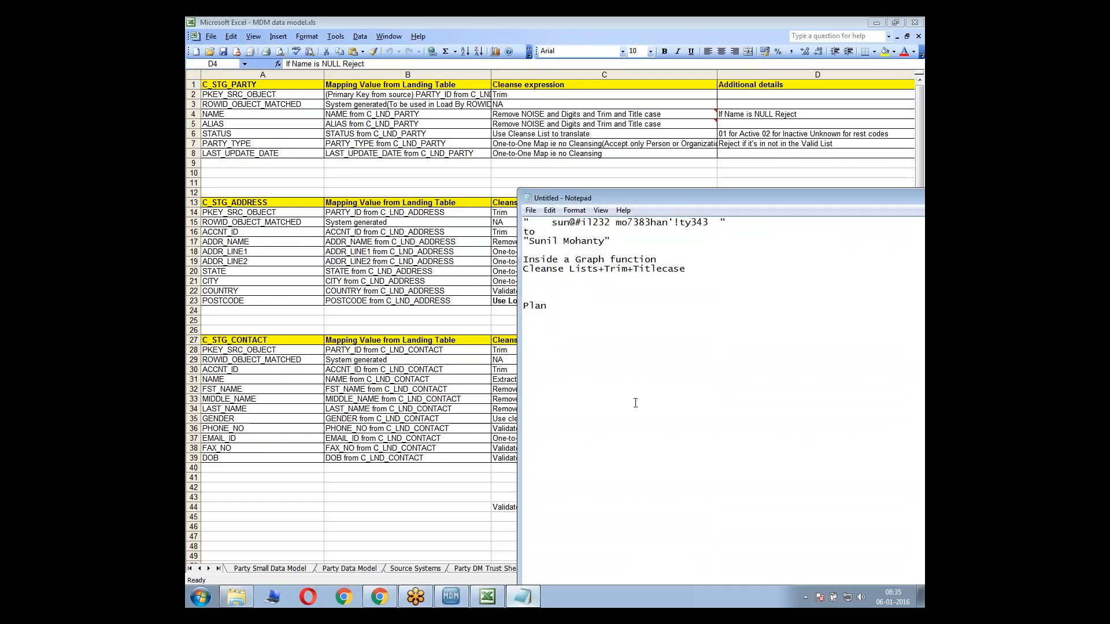
Review the C_STG_PARTY NAME row in the Mapping Sheet, from its NULL reject rule back to its landing-table mapping
{"action": "left_click", "coordinate": [762, 119]}
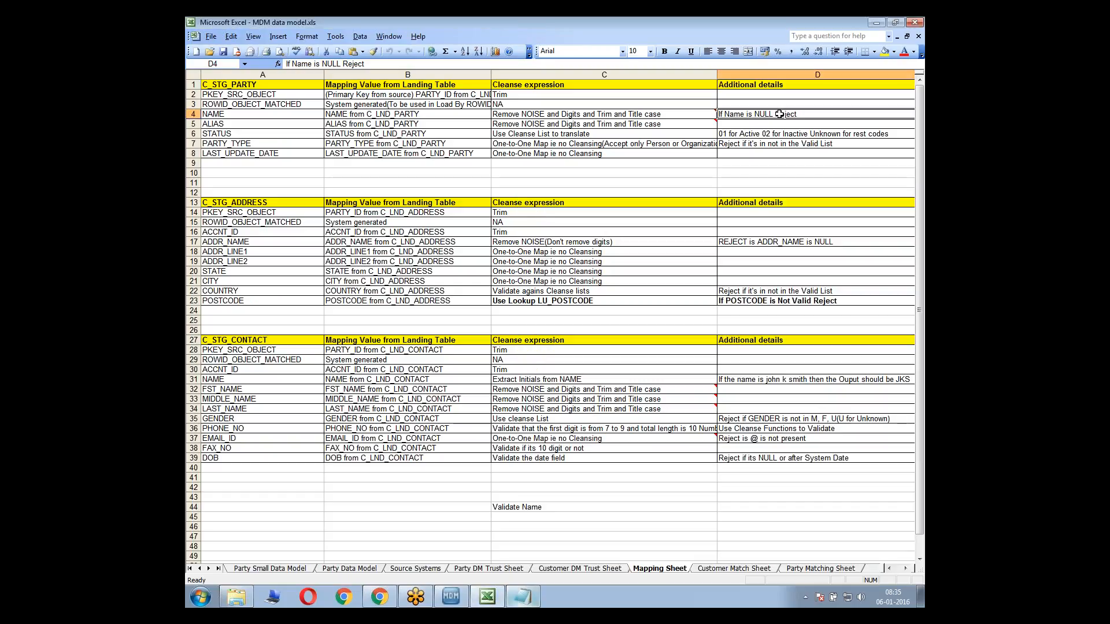
{"action": "key", "text": "Right"}
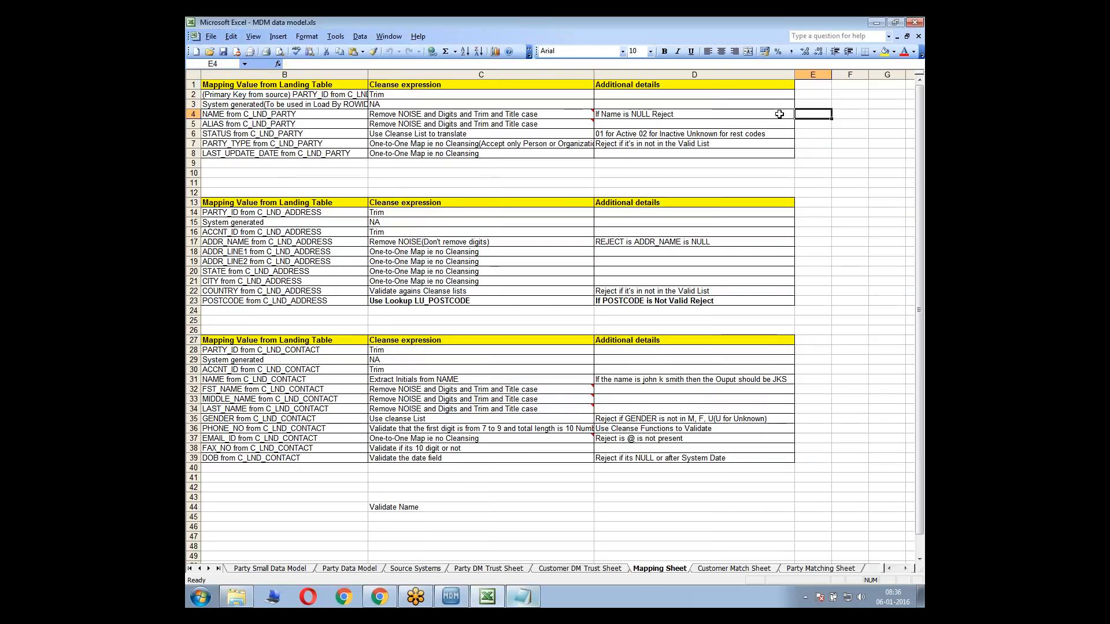
{"action": "key", "text": "Left"}
{"action": "key", "text": "Left"}
{"action": "key", "text": "Left"}
{"action": "key", "text": "Left"}
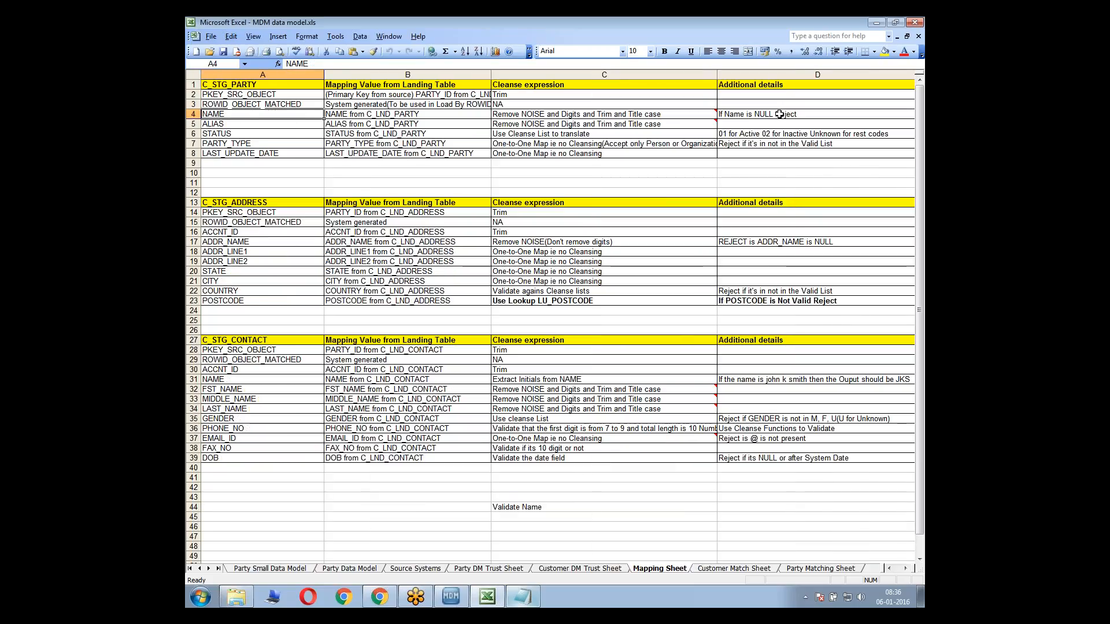
{"action": "key", "text": "Right"}
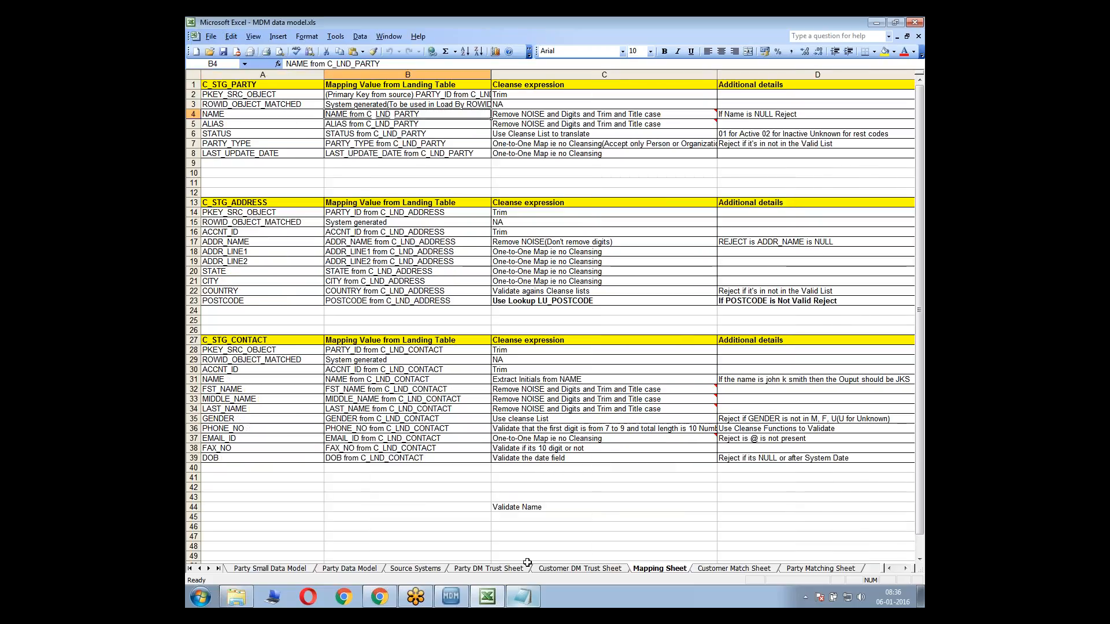
Switch to the Notepad notes and add "1>Check the name for NULLS" under the Plan heading
{"action": "key", "text": "alt+Tab"}
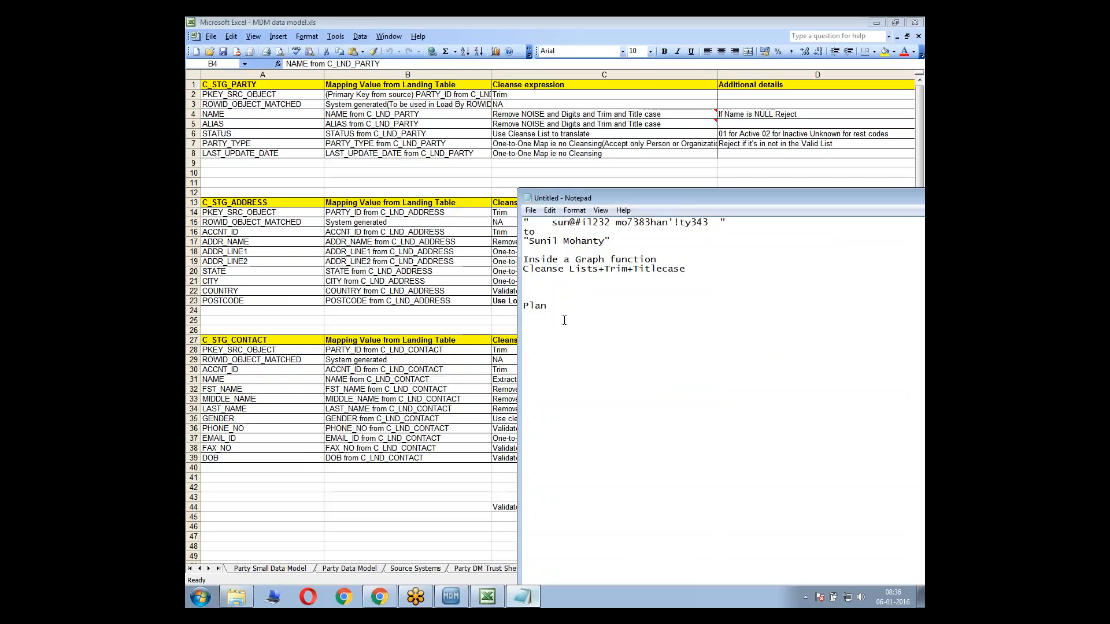
{"action": "type", "text": "1>Check "}
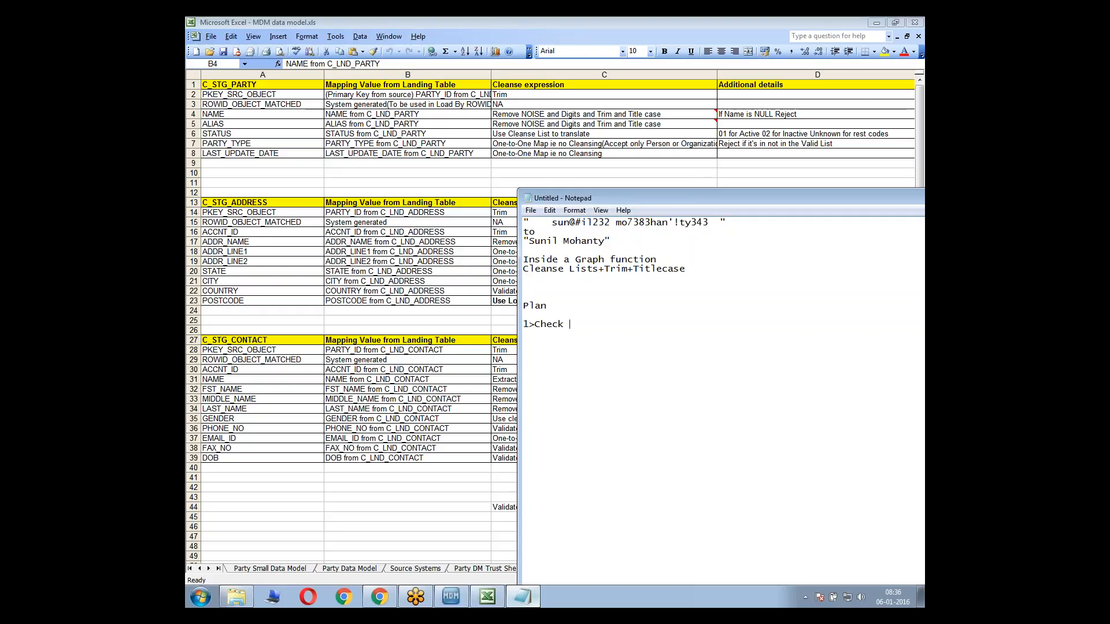
{"action": "type", "text": "the name for NULLS"}
{"action": "key", "text": "Return"}
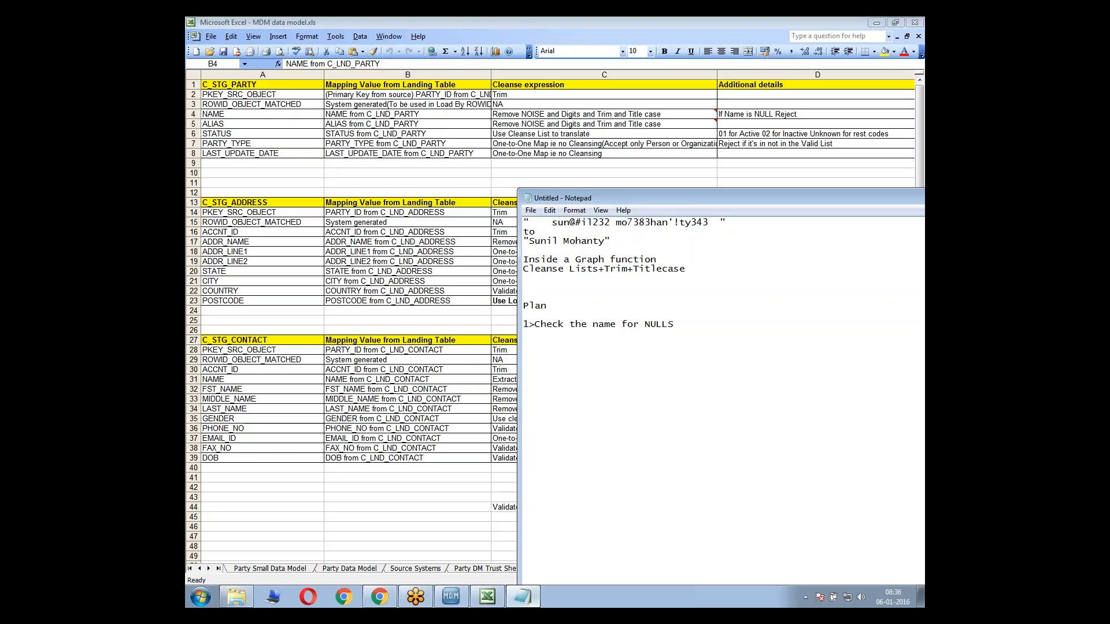
{"action": "key", "text": "Return"}
{"action": "key", "text": "Return"}
{"action": "type", "text": "iron ore.....iron"}
{"action": "left_click_drag", "start_coordinate": [569, 352], "coordinate": [525, 355]}
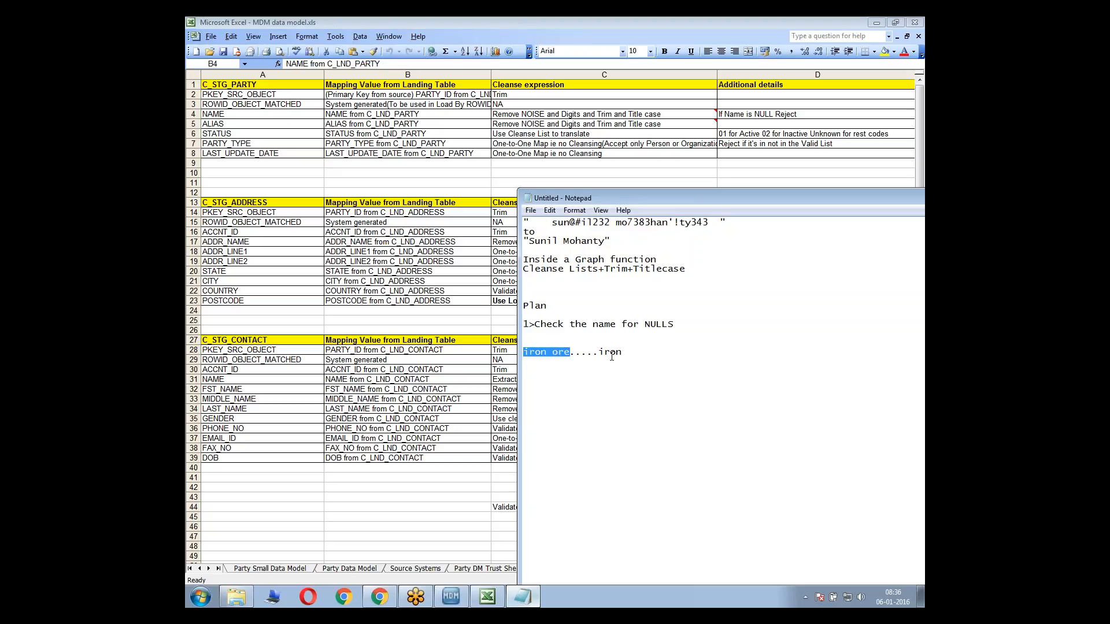
{"action": "left_click_drag", "start_coordinate": [633, 353], "coordinate": [519, 360]}
{"action": "key", "text": "BackSpace"}
{"action": "key", "text": "BackSpace"}
Add "2>Reject using reject function" as the second item of the plan
{"action": "type", "text": "2>"}
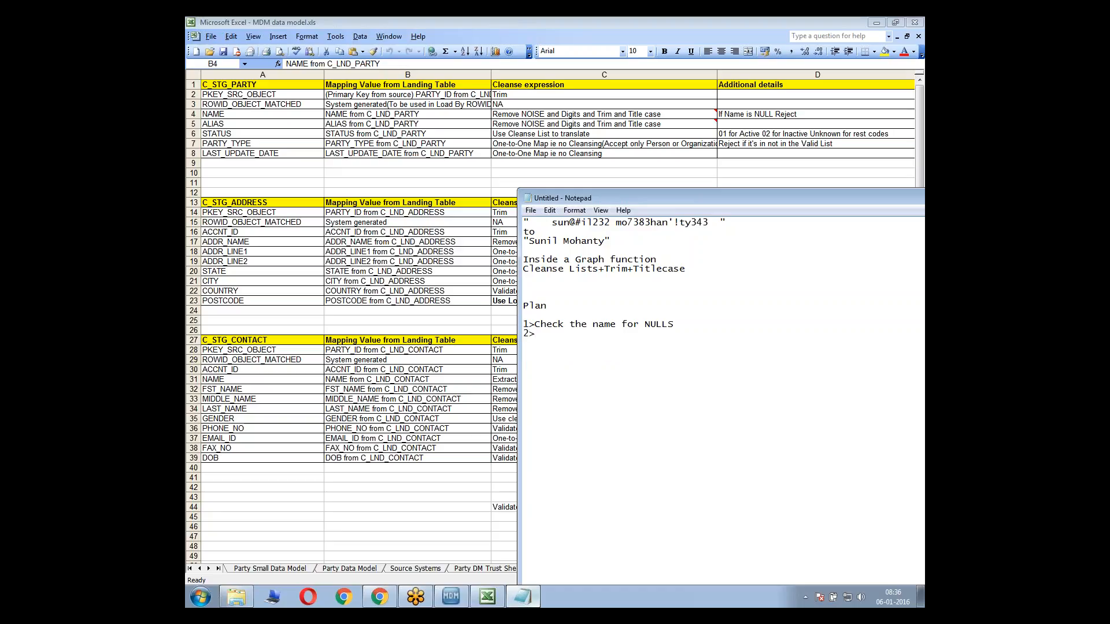
{"action": "type", "text": "Reject using reject fi"}
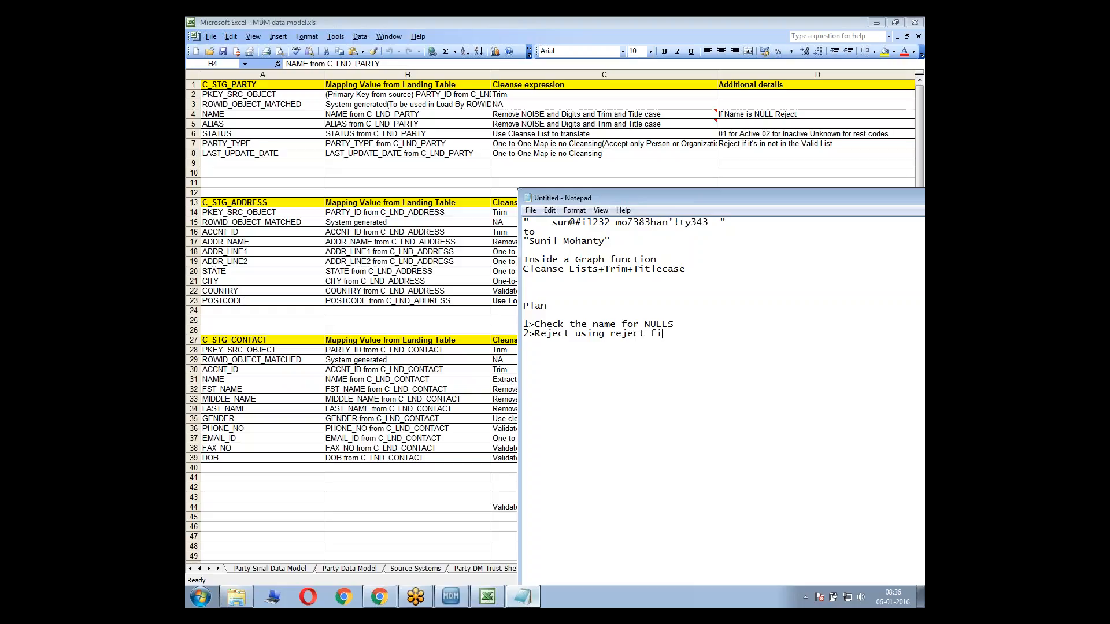
{"action": "key", "text": "BackSpace"}
{"action": "type", "text": "unction"}
Highlight the plan's first item and look up the Is String Null logic function in the MDM Hub Console
{"action": "left_click_drag", "start_coordinate": [536, 323], "coordinate": [674, 325]}
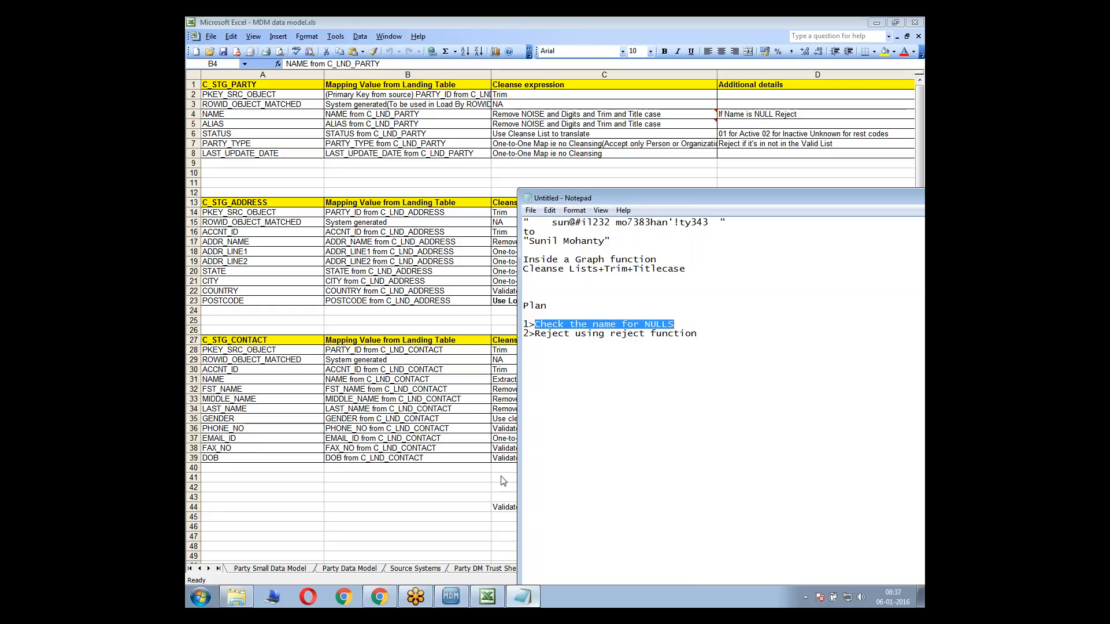
{"action": "left_click", "coordinate": [451, 597]}
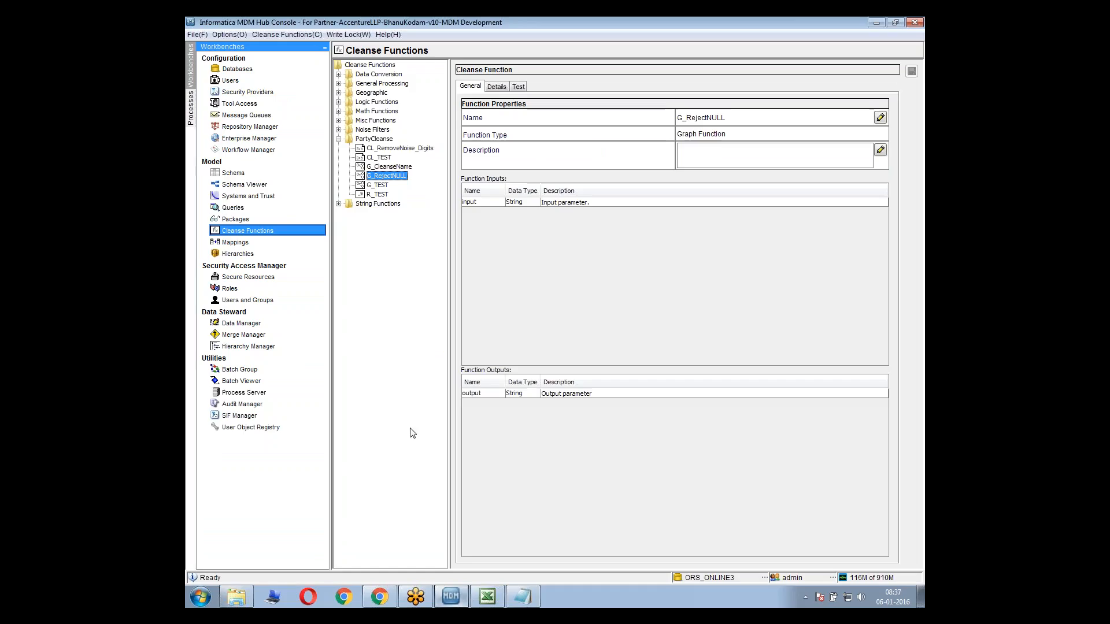
{"action": "double_click", "coordinate": [379, 105]}
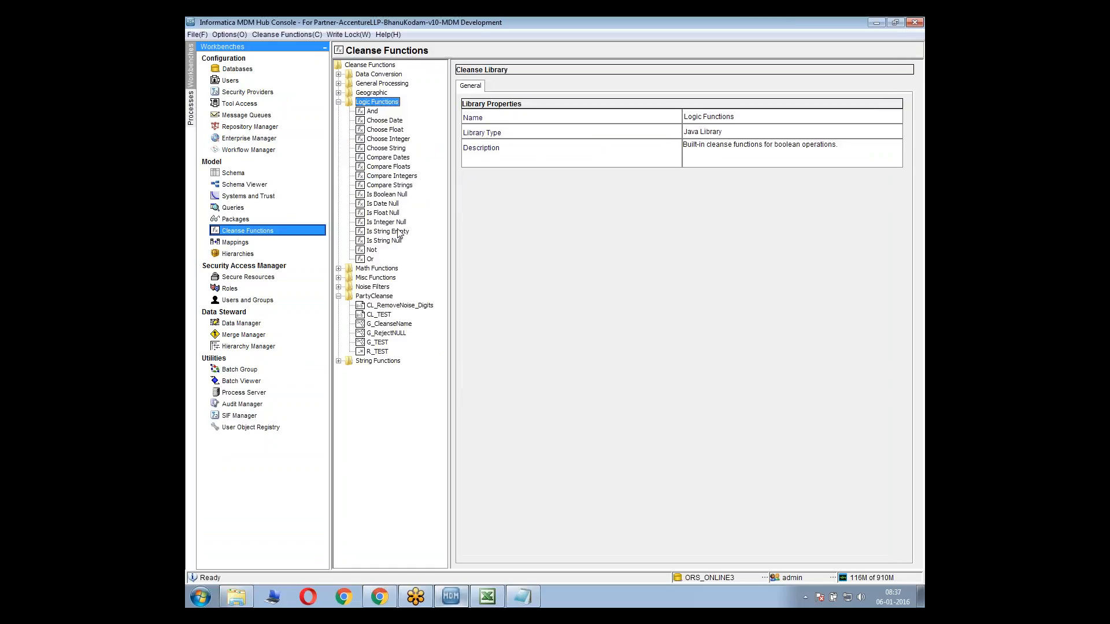
{"action": "left_click", "coordinate": [393, 241]}
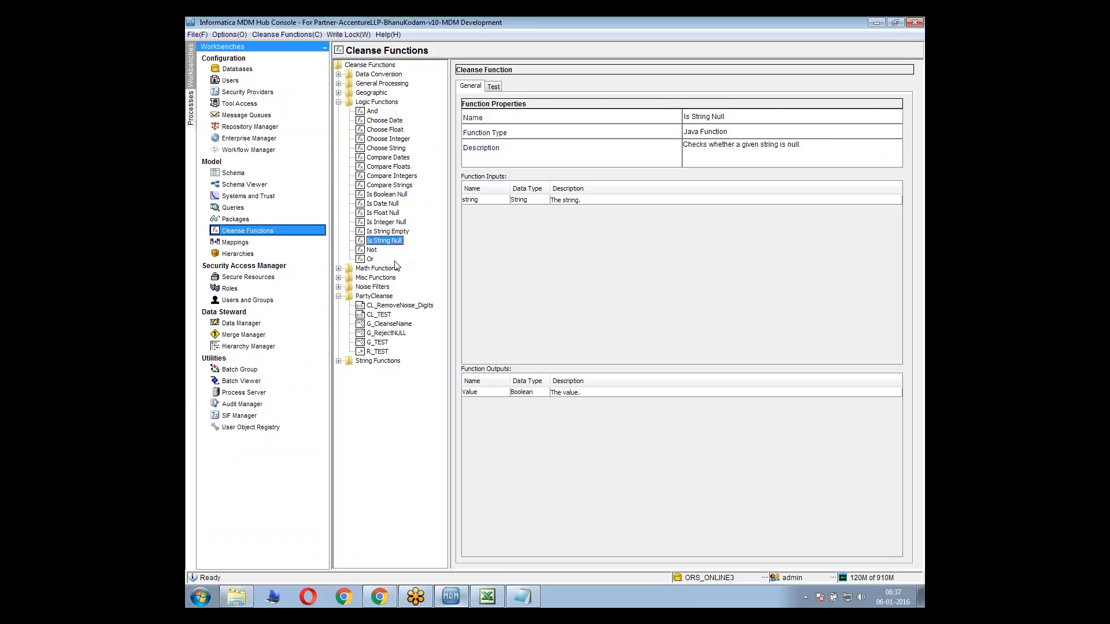
Add the Is String Null logic function to the graph of the G_RejectNULL cleanse function
{"action": "left_click", "coordinate": [396, 335]}
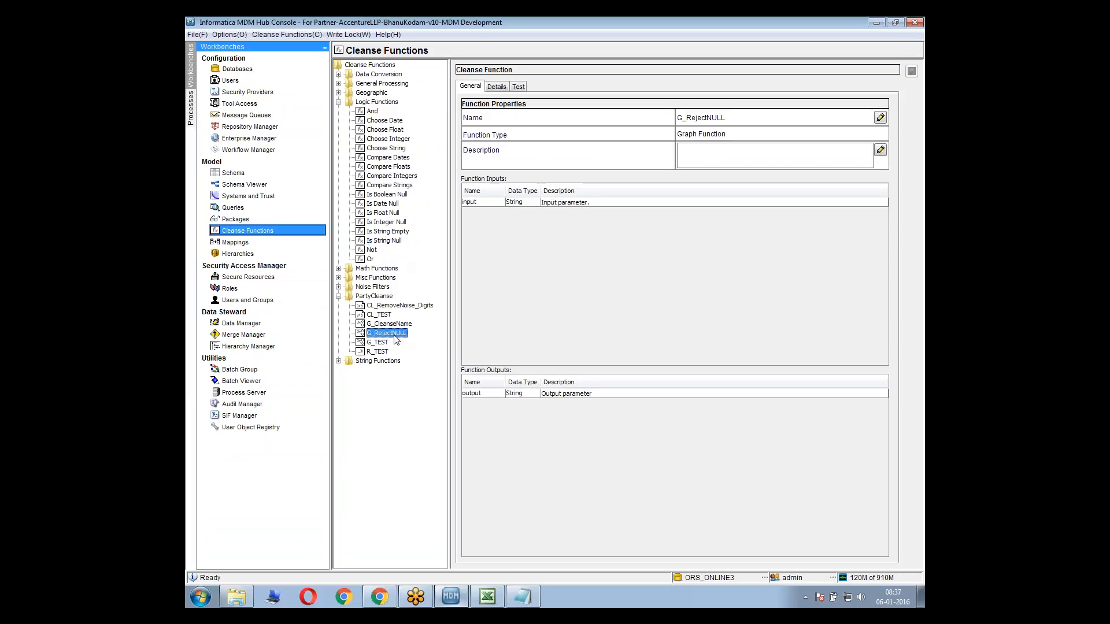
{"action": "left_click", "coordinate": [495, 87]}
{"action": "right_click", "coordinate": [538, 173]}
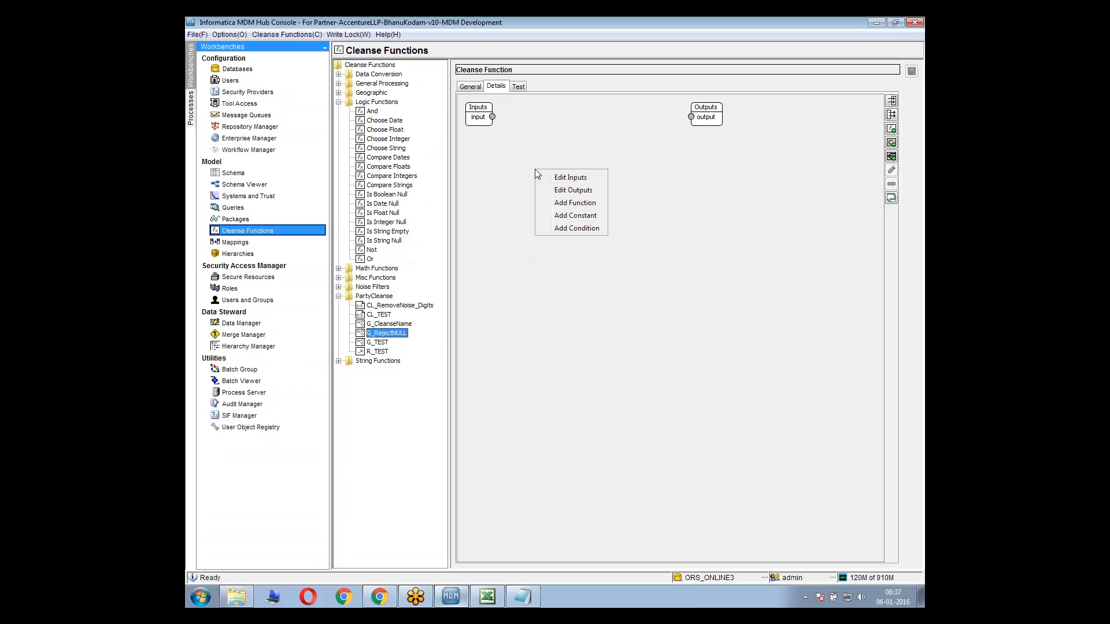
{"action": "left_click", "coordinate": [576, 203]}
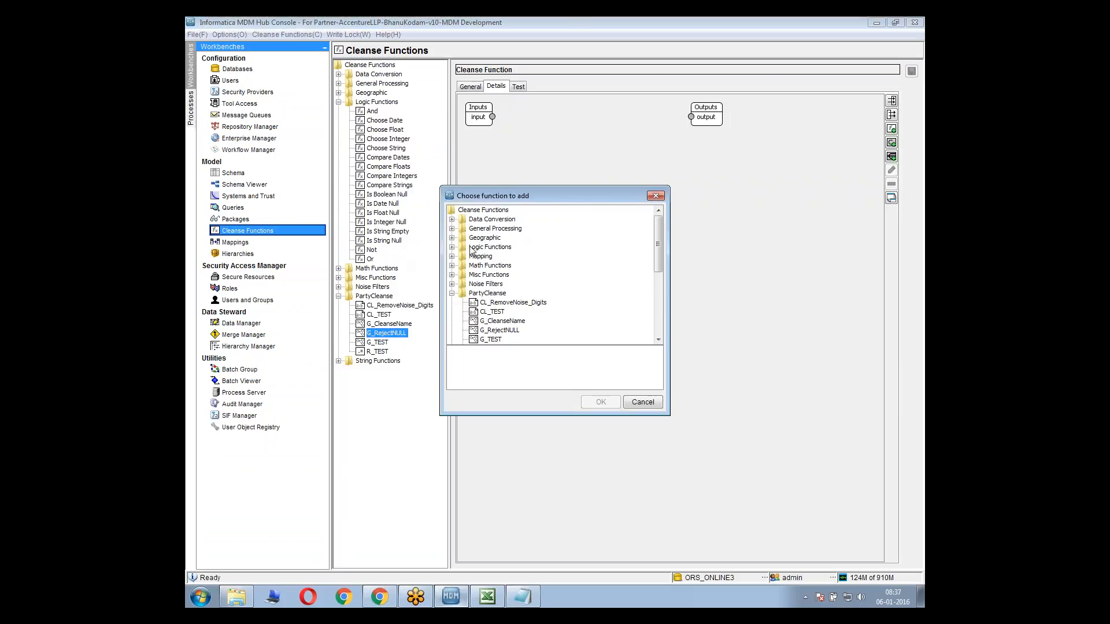
{"action": "double_click", "coordinate": [501, 249]}
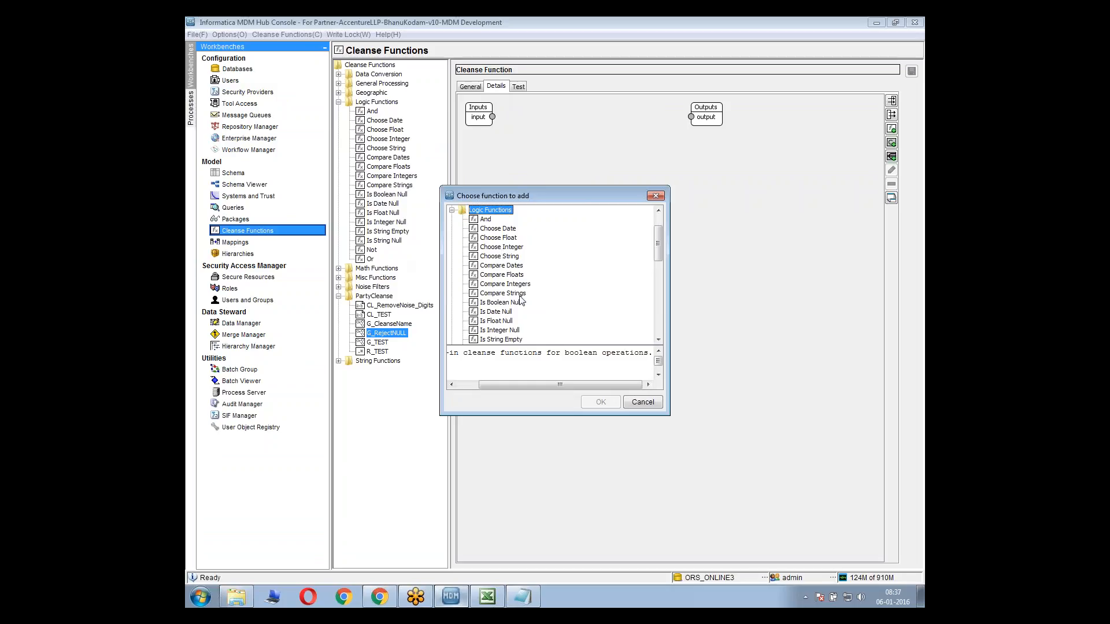
{"action": "left_click", "coordinate": [513, 341]}
{"action": "key", "text": "Down"}
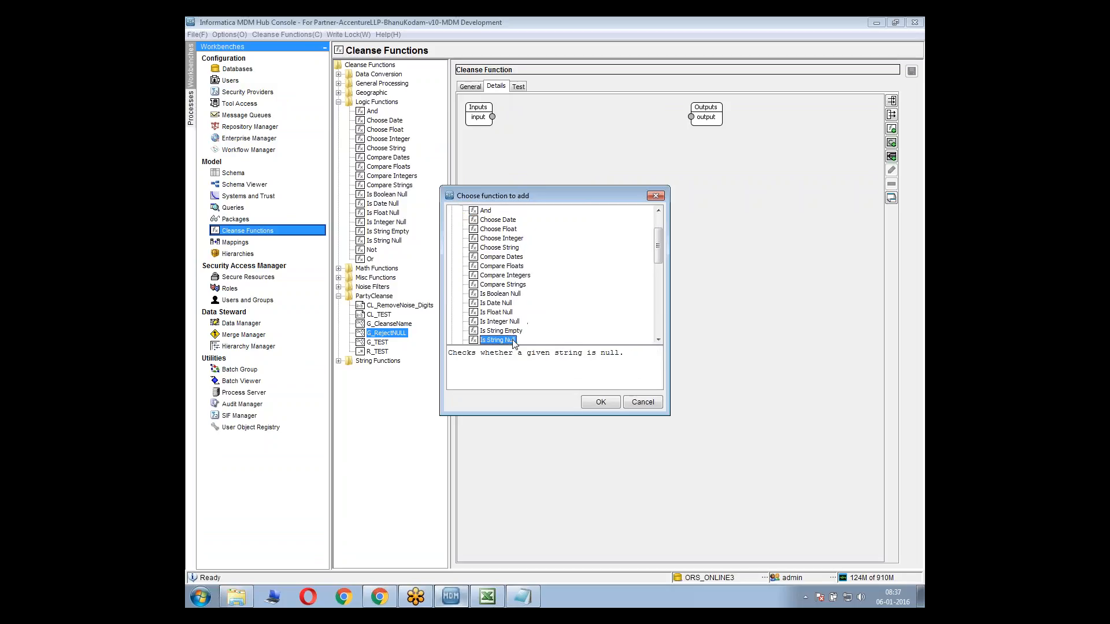
{"action": "left_click", "coordinate": [596, 403]}
Show Is String Null in expanded mode, move it clear of the Inputs block, and connect input to its string port
{"action": "left_click", "coordinate": [510, 142]}
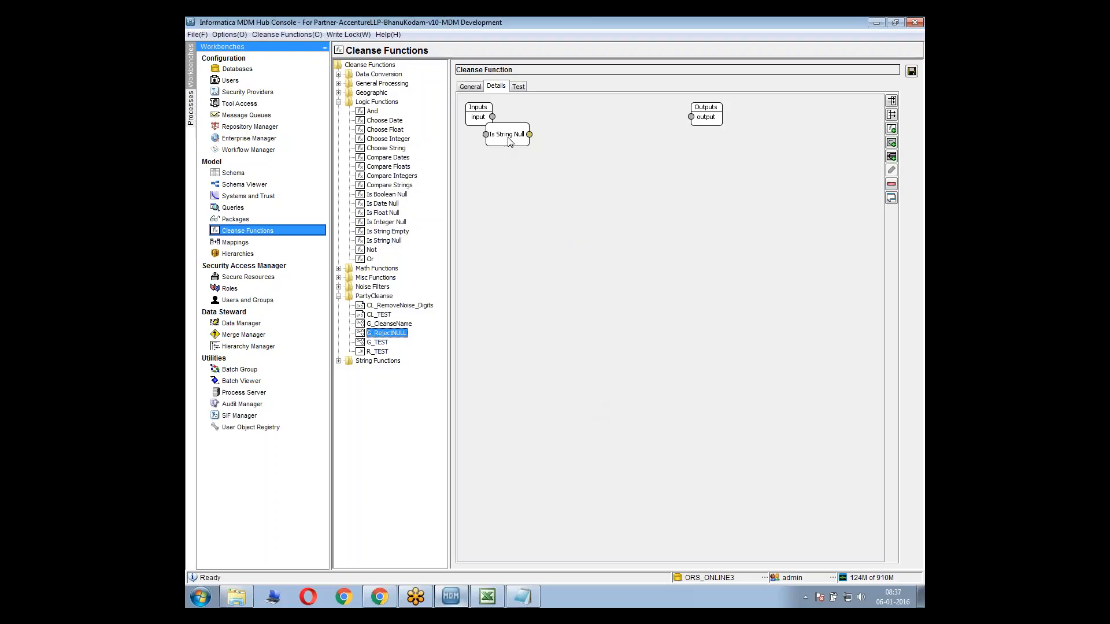
{"action": "right_click", "coordinate": [510, 142]}
{"action": "left_click", "coordinate": [535, 171]}
{"action": "left_click_drag", "start_coordinate": [507, 125], "coordinate": [533, 147]}
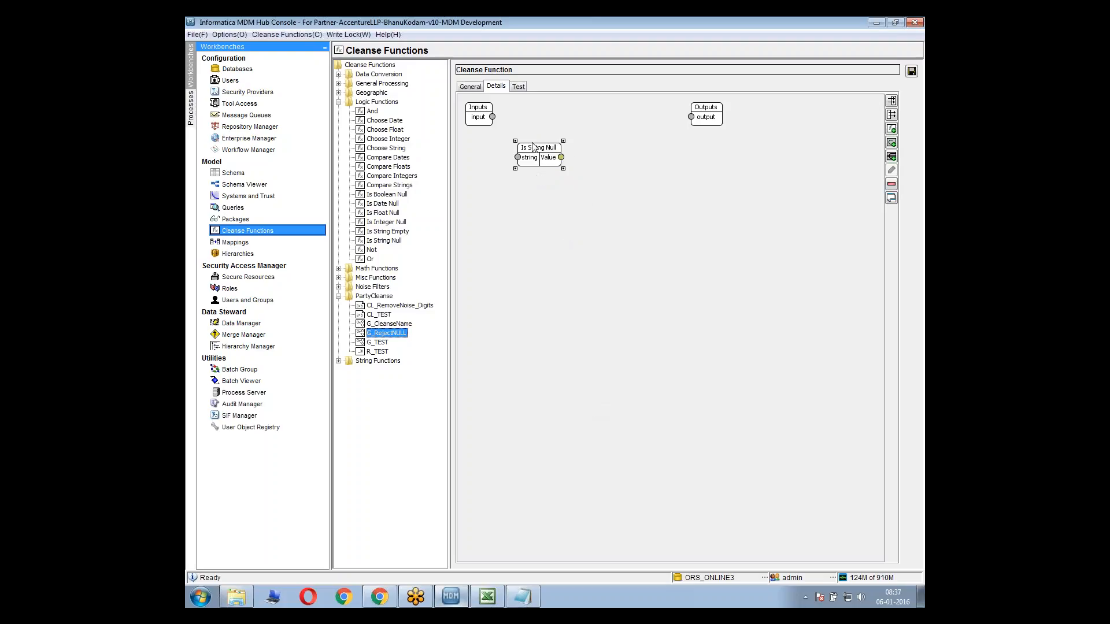
{"action": "left_click_drag", "start_coordinate": [493, 117], "coordinate": [518, 161]}
{"action": "left_click", "coordinate": [503, 139]}
Try to connect Is String Null's Value port to the graph output, and reposition the function lower in the graph
{"action": "left_click_drag", "start_coordinate": [564, 157], "coordinate": [691, 117]}
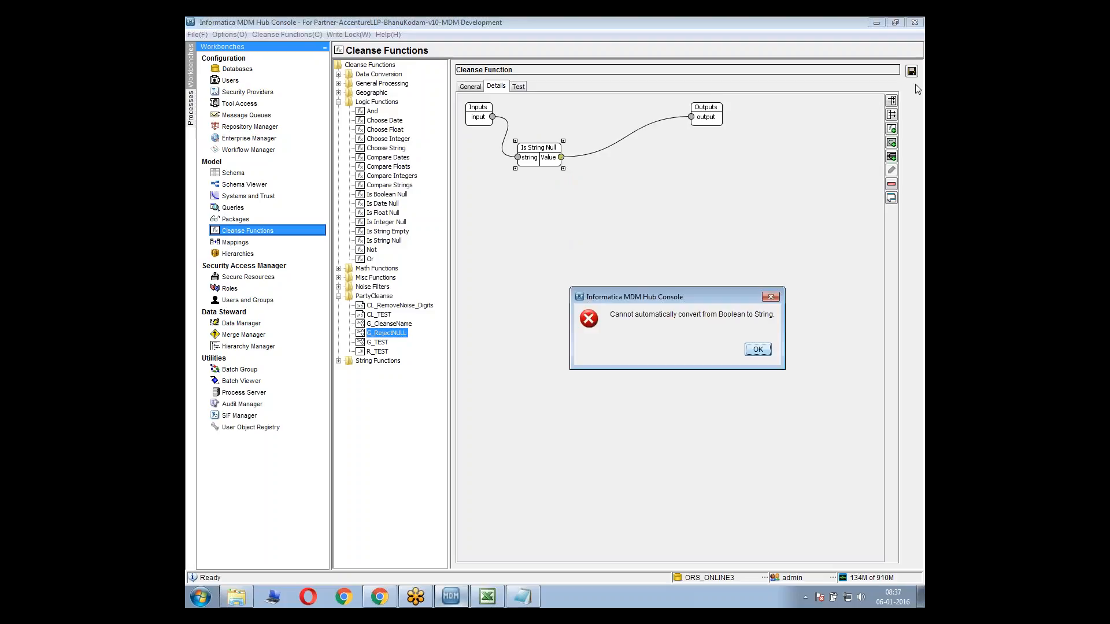
{"action": "left_click", "coordinate": [759, 354]}
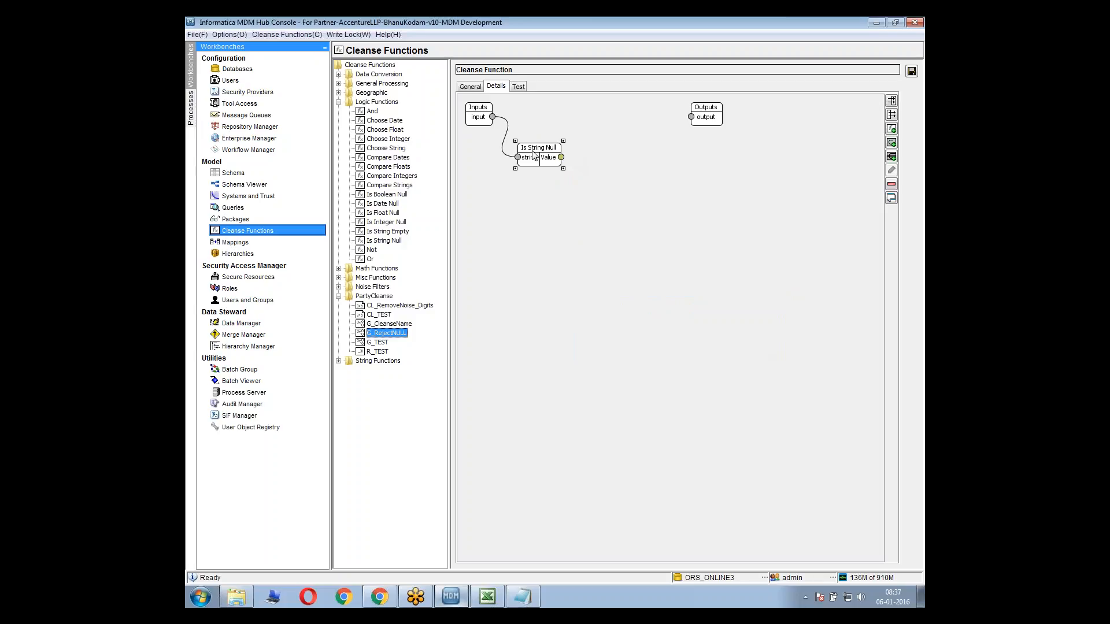
{"action": "left_click_drag", "start_coordinate": [533, 151], "coordinate": [521, 174]}
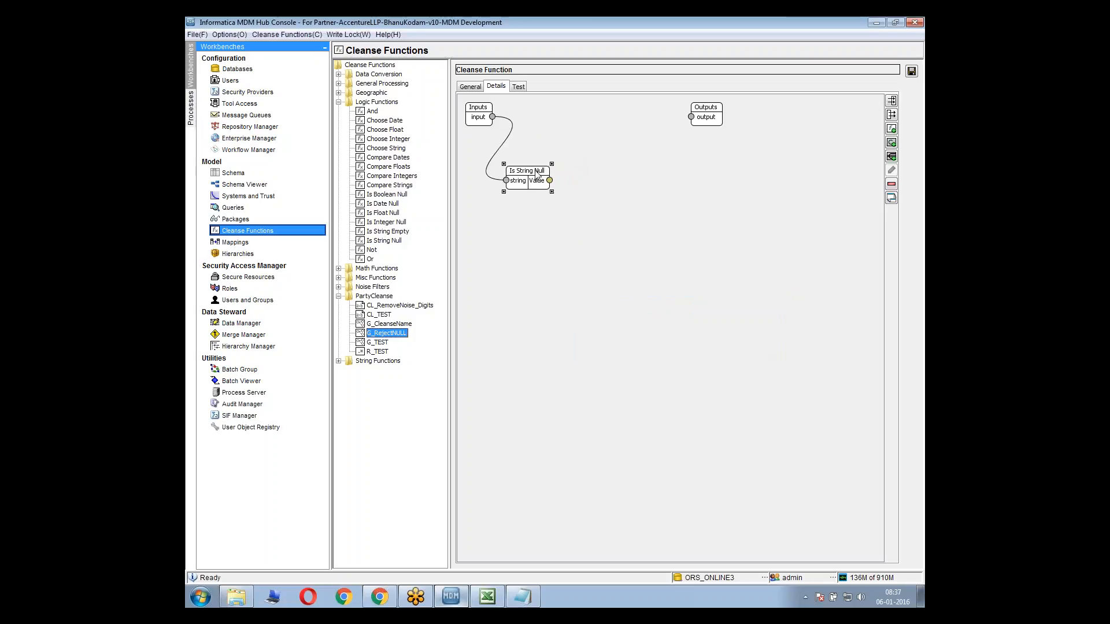
{"action": "left_click", "coordinate": [517, 147]}
{"action": "left_click", "coordinate": [507, 136]}
{"action": "left_click", "coordinate": [545, 183]}
{"action": "left_click_drag", "start_coordinate": [544, 183], "coordinate": [648, 163]}
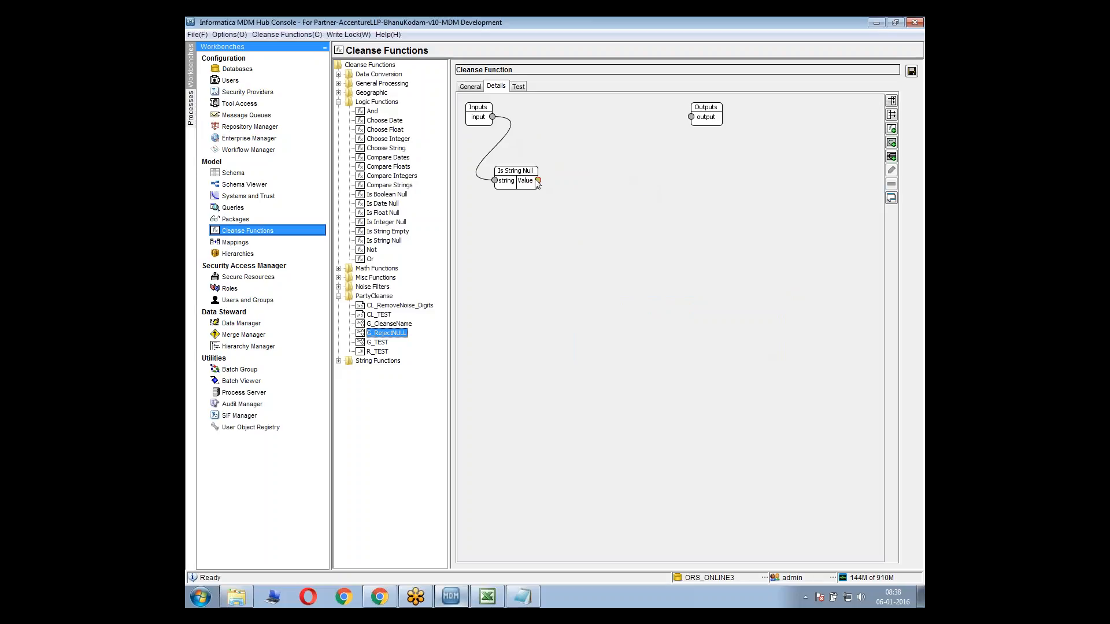
{"action": "left_click_drag", "start_coordinate": [538, 181], "coordinate": [538, 182]}
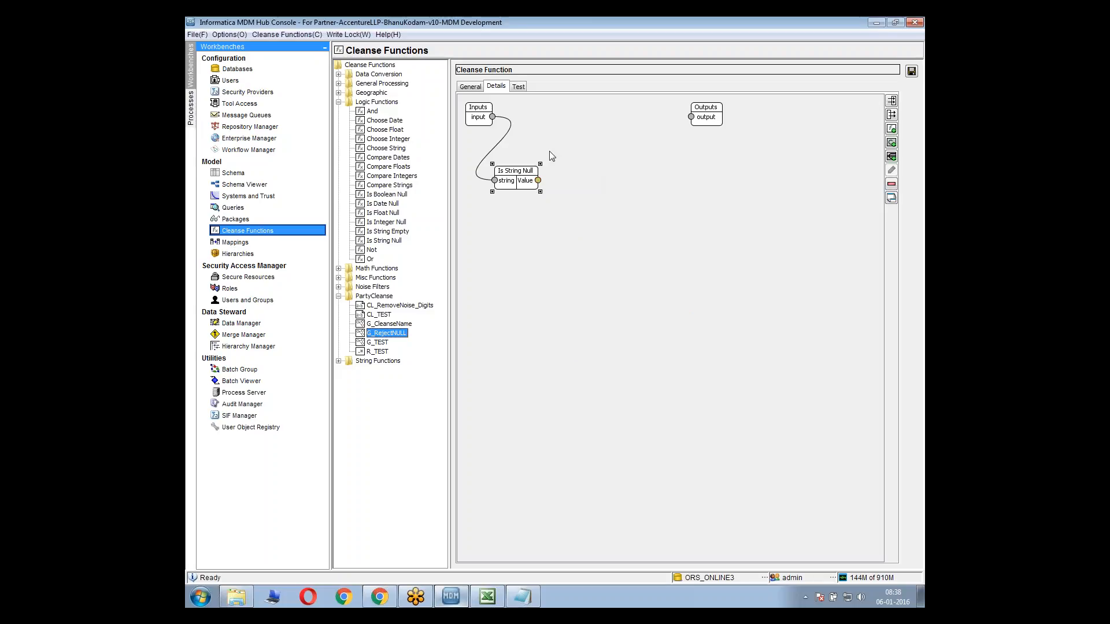
Add the Format Boolean data conversion function to the G_RejectNULL graph
{"action": "right_click", "coordinate": [560, 167]}
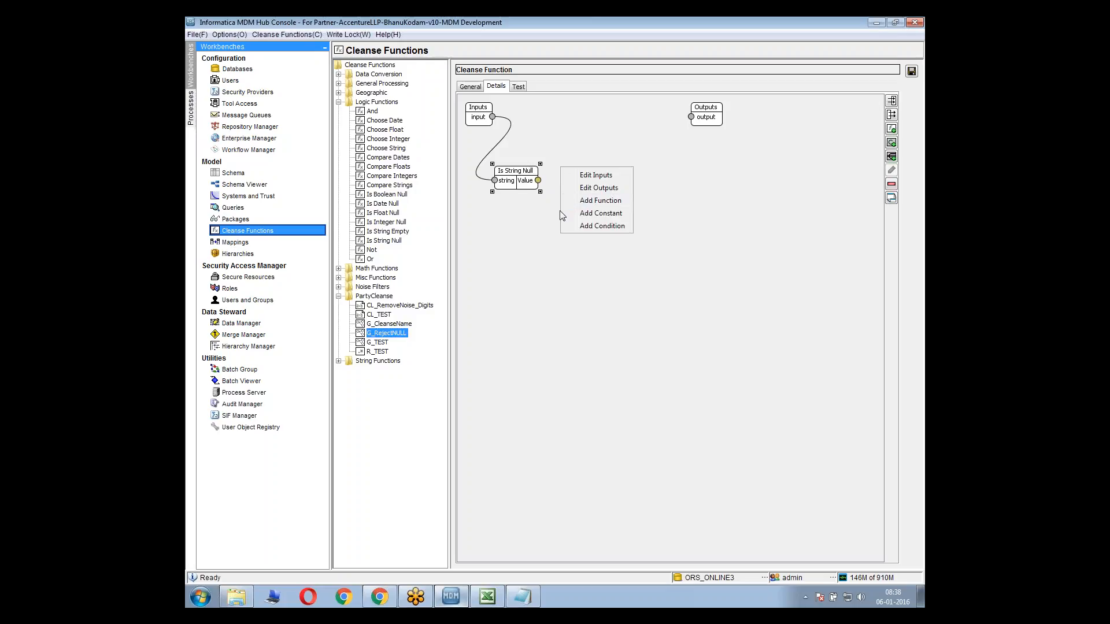
{"action": "left_click", "coordinate": [607, 202]}
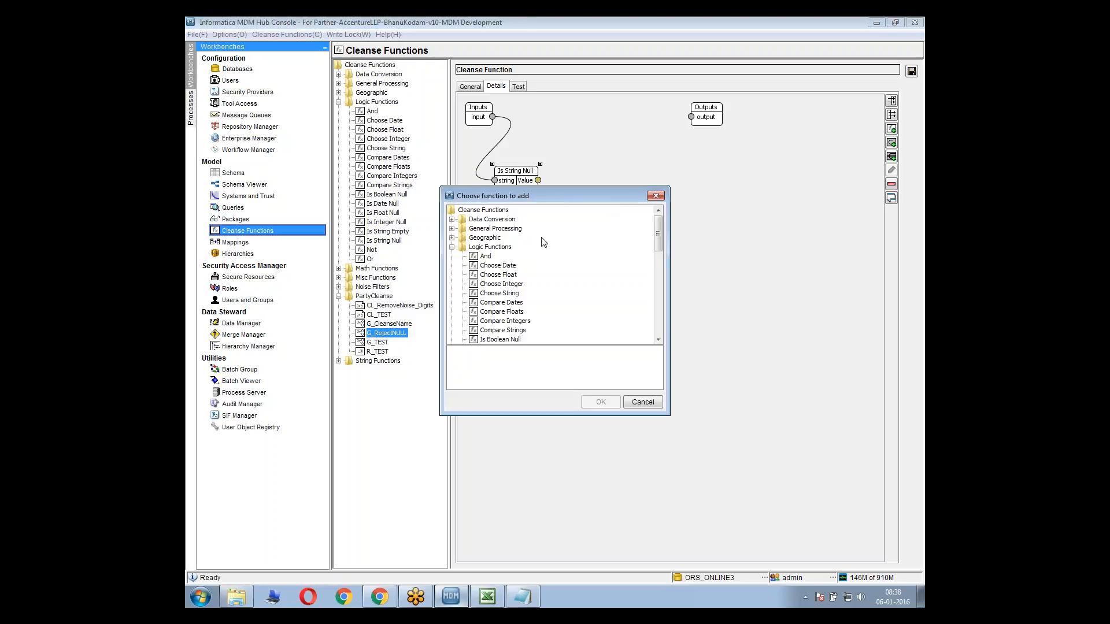
{"action": "left_click", "coordinate": [452, 219]}
{"action": "left_click_drag", "start_coordinate": [492, 195], "coordinate": [658, 206]}
{"action": "left_click", "coordinate": [672, 239]}
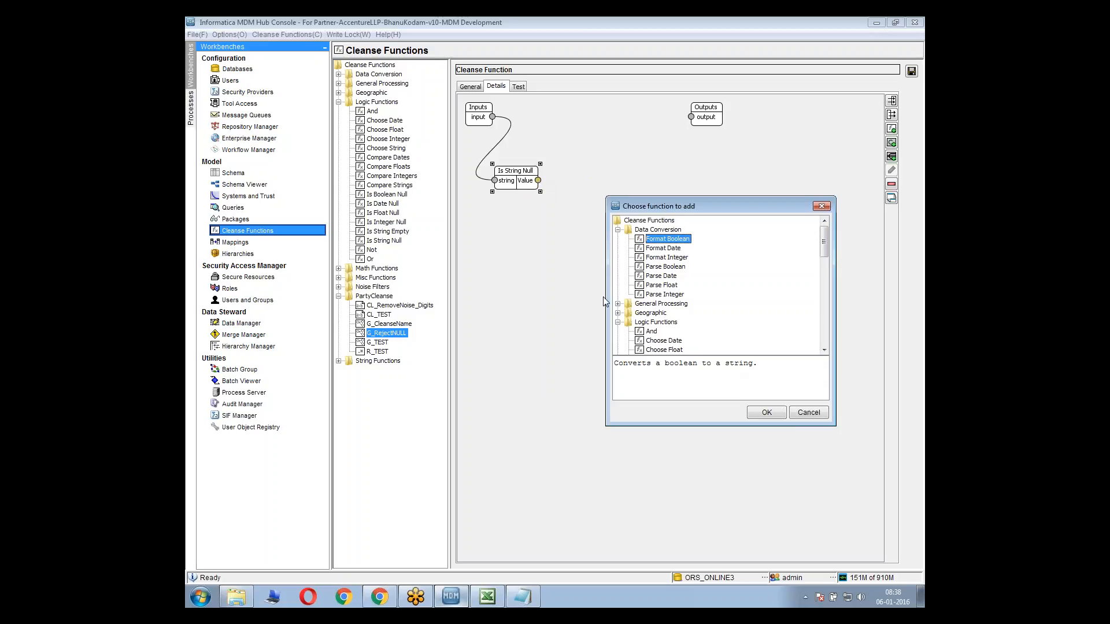
{"action": "left_click", "coordinate": [760, 409]}
Show Format Boolean in expanded mode beside Is String Null, and connect the Value port to its boolean port
{"action": "right_click", "coordinate": [515, 134]}
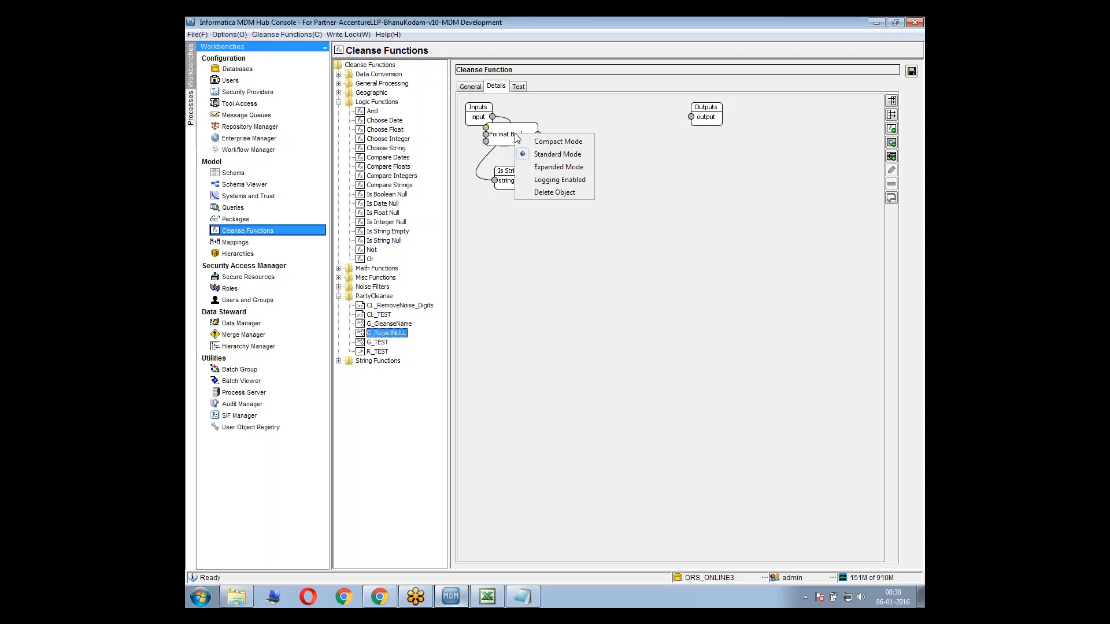
{"action": "left_click", "coordinate": [548, 166]}
{"action": "left_click_drag", "start_coordinate": [509, 129], "coordinate": [637, 183]}
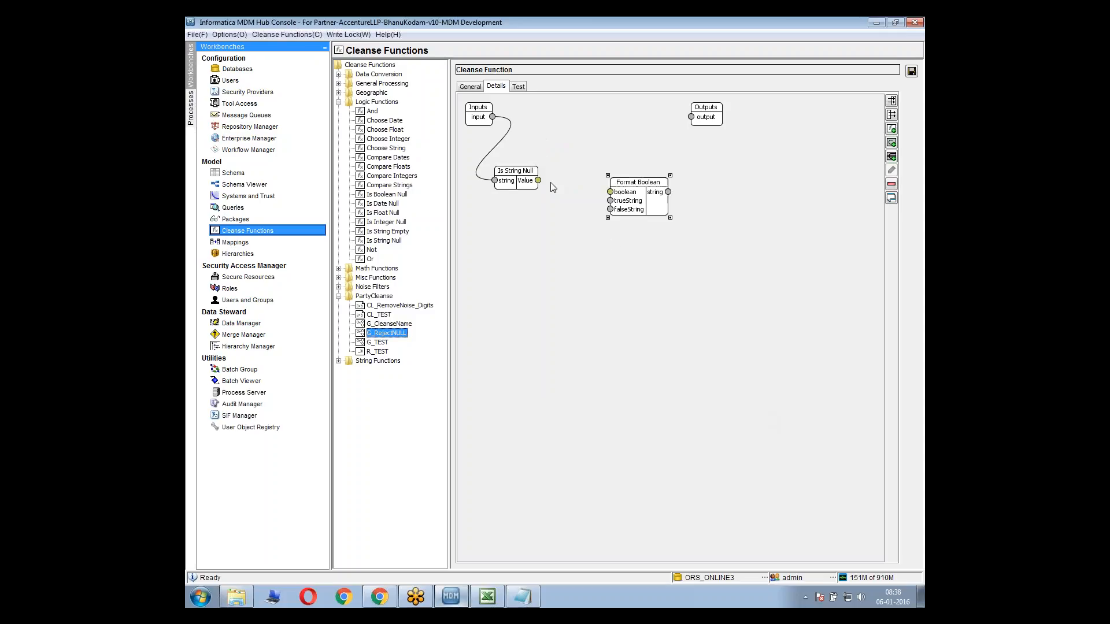
{"action": "left_click_drag", "start_coordinate": [538, 181], "coordinate": [611, 192]}
Add a String constant with the value NULL to the G_RejectNULL graph
{"action": "right_click", "coordinate": [556, 214]}
{"action": "left_click", "coordinate": [588, 260]}
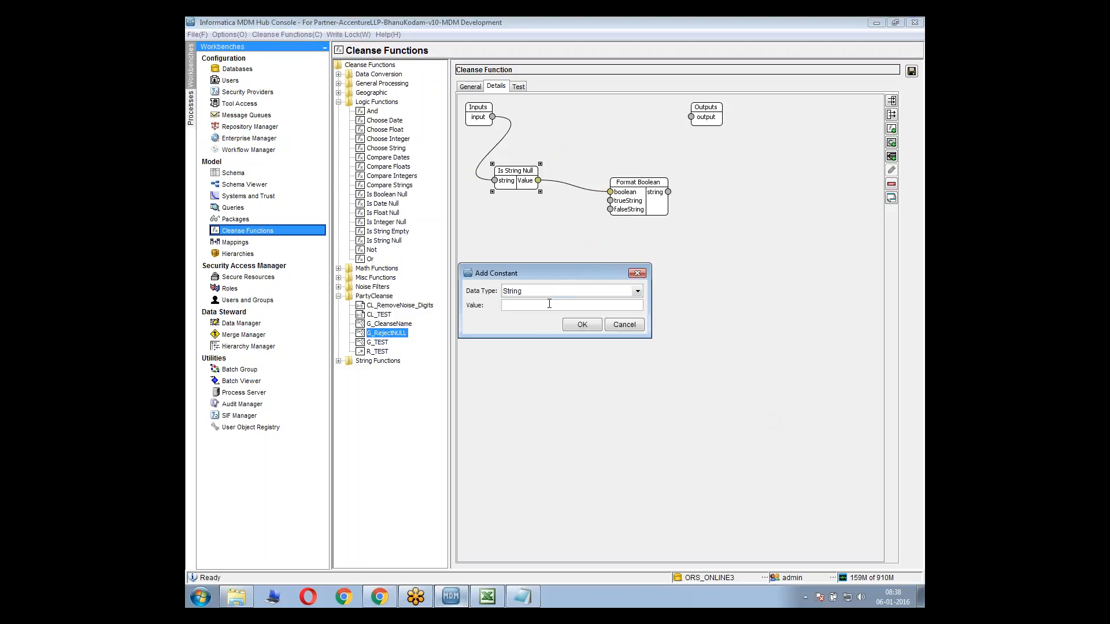
{"action": "type", "text": "NULL"}
{"action": "left_click", "coordinate": [580, 325]}
Add a String constant with the value NOTNULL to the G_RejectNULL graph
{"action": "right_click", "coordinate": [577, 324]}
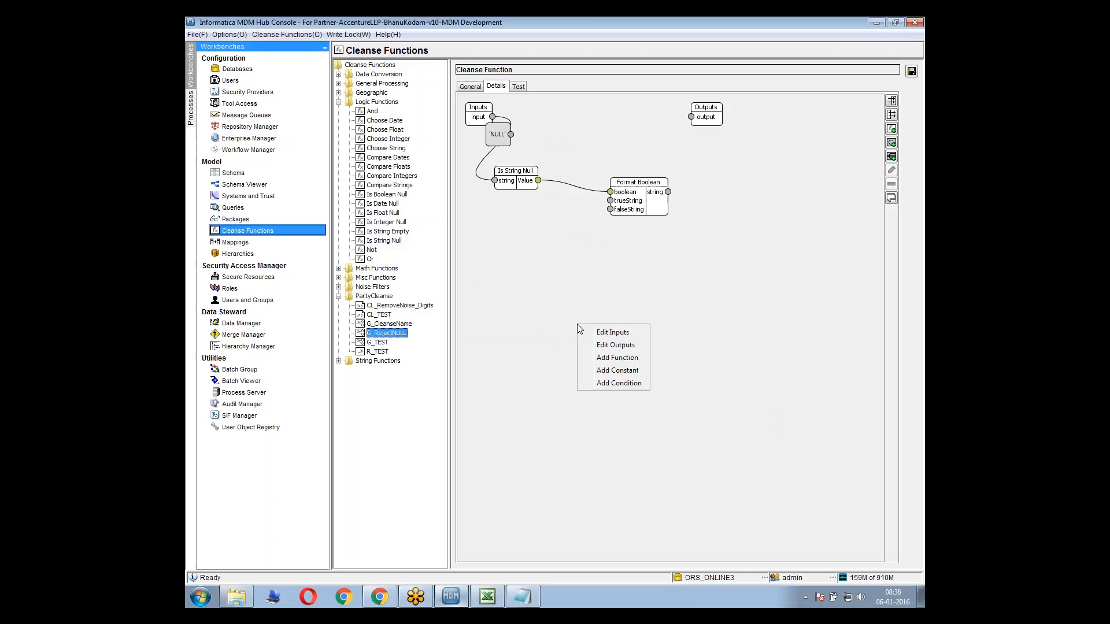
{"action": "left_click", "coordinate": [617, 371]}
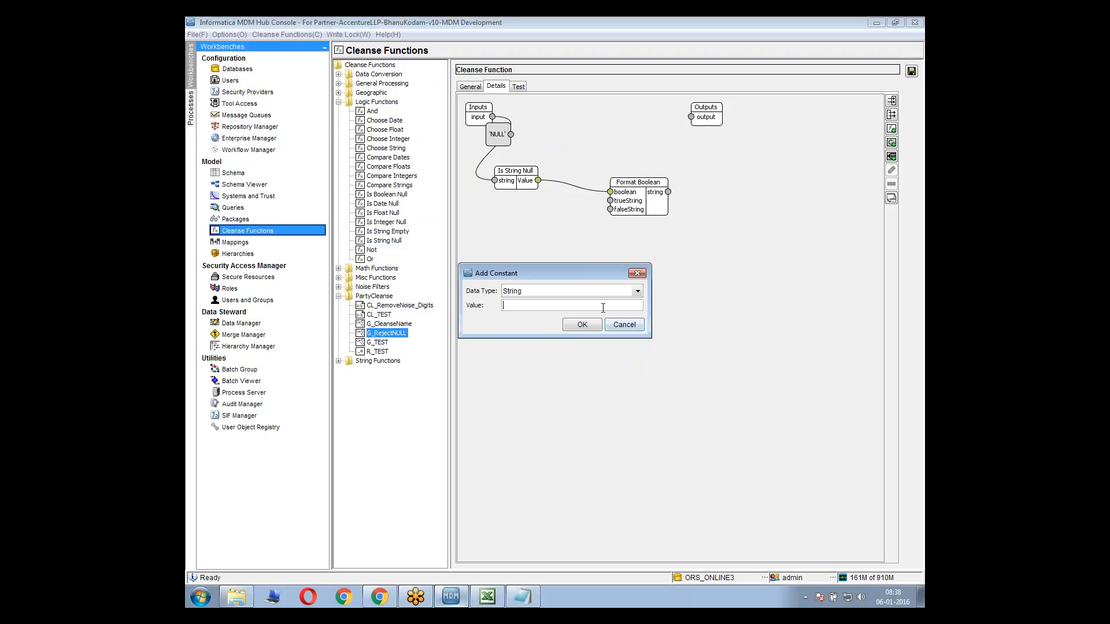
{"action": "type", "text": "NOTNULL"}
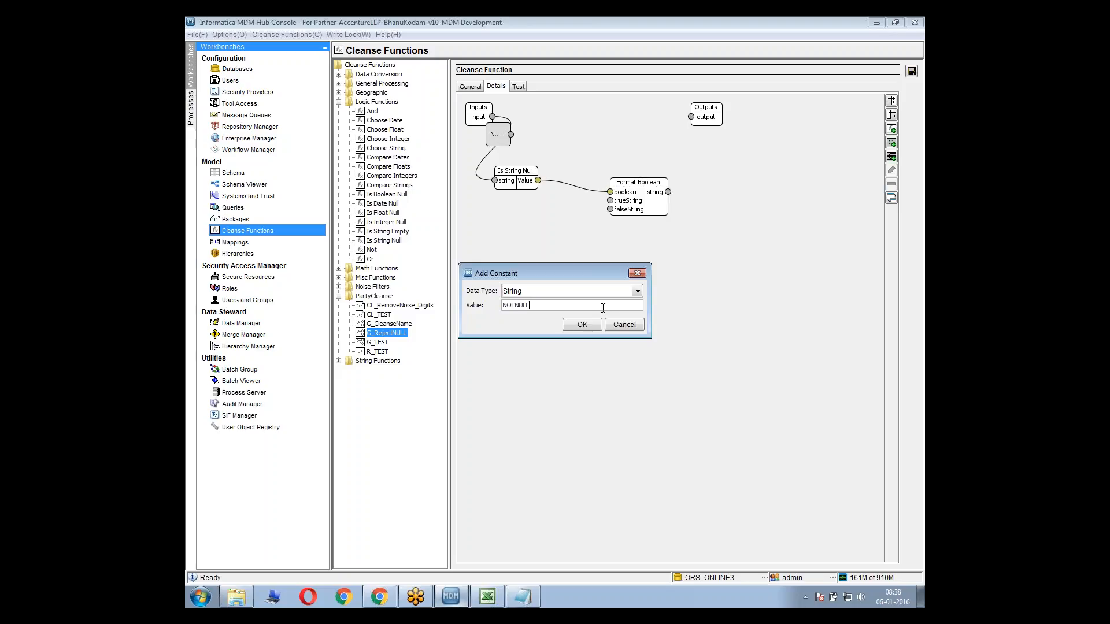
{"action": "left_click", "coordinate": [591, 322]}
Connect the NULL constant to trueString, NOTNULL to falseString, and Format Boolean's string port to the graph output
{"action": "mouse_move", "coordinate": [509, 204]}
{"action": "left_mouse_down"}
{"action": "mouse_move", "coordinate": [498, 284]}
{"action": "mouse_move", "coordinate": [595, 232]}
{"action": "mouse_move", "coordinate": [610, 209]}
{"action": "left_mouse_up"}
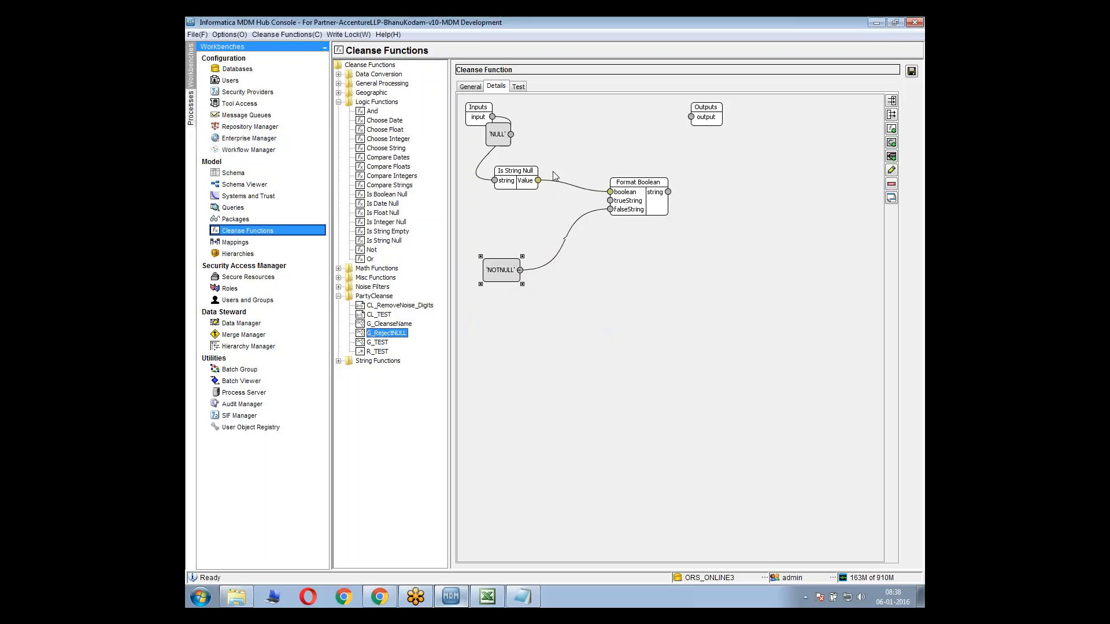
{"action": "mouse_move", "coordinate": [506, 129]}
{"action": "left_mouse_down"}
{"action": "mouse_move", "coordinate": [525, 230]}
{"action": "mouse_move", "coordinate": [674, 168]}
{"action": "mouse_move", "coordinate": [695, 117]}
{"action": "left_mouse_up"}
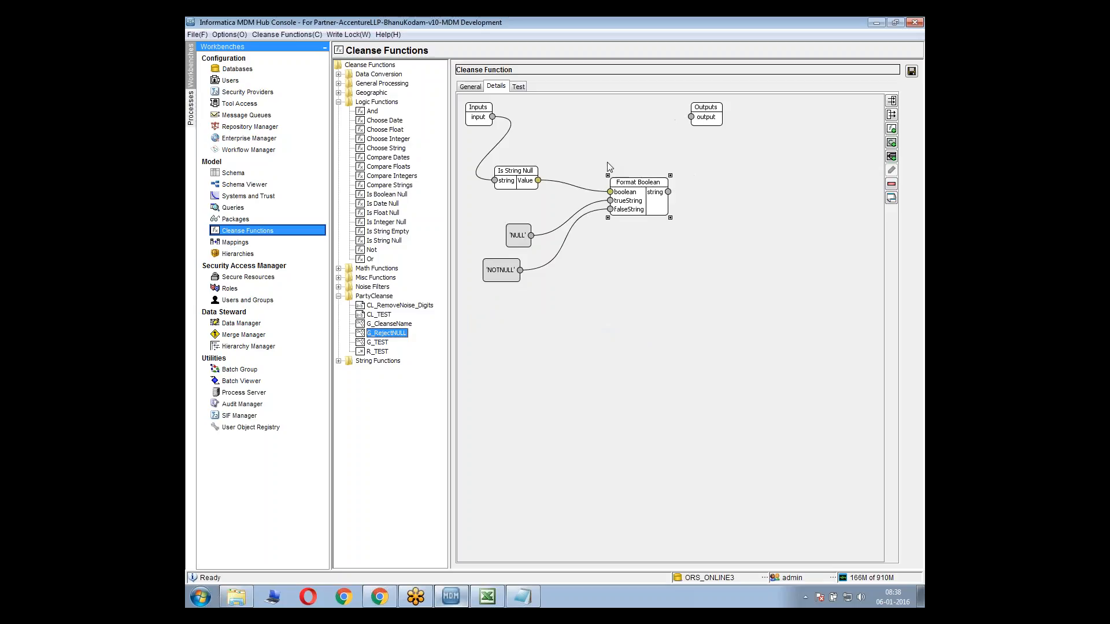
{"action": "left_click_drag", "start_coordinate": [669, 192], "coordinate": [691, 117]}
Move Format Boolean slightly closer to Is String Null and save the G_RejectNULL graph
{"action": "left_click", "coordinate": [552, 184]}
{"action": "left_click", "coordinate": [626, 215]}
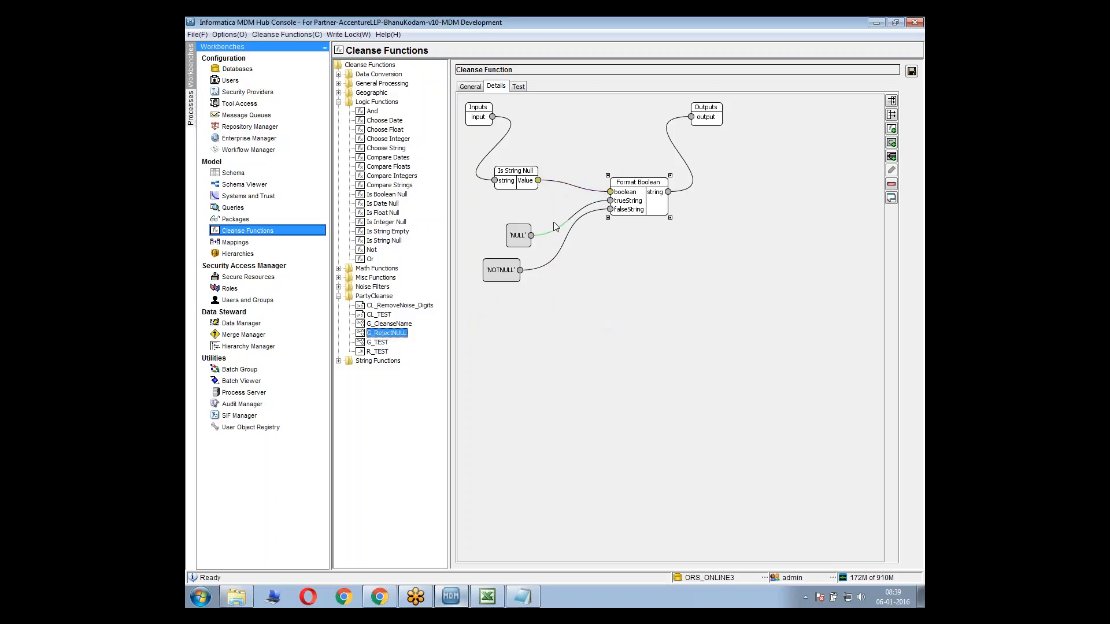
{"action": "left_click", "coordinate": [521, 241]}
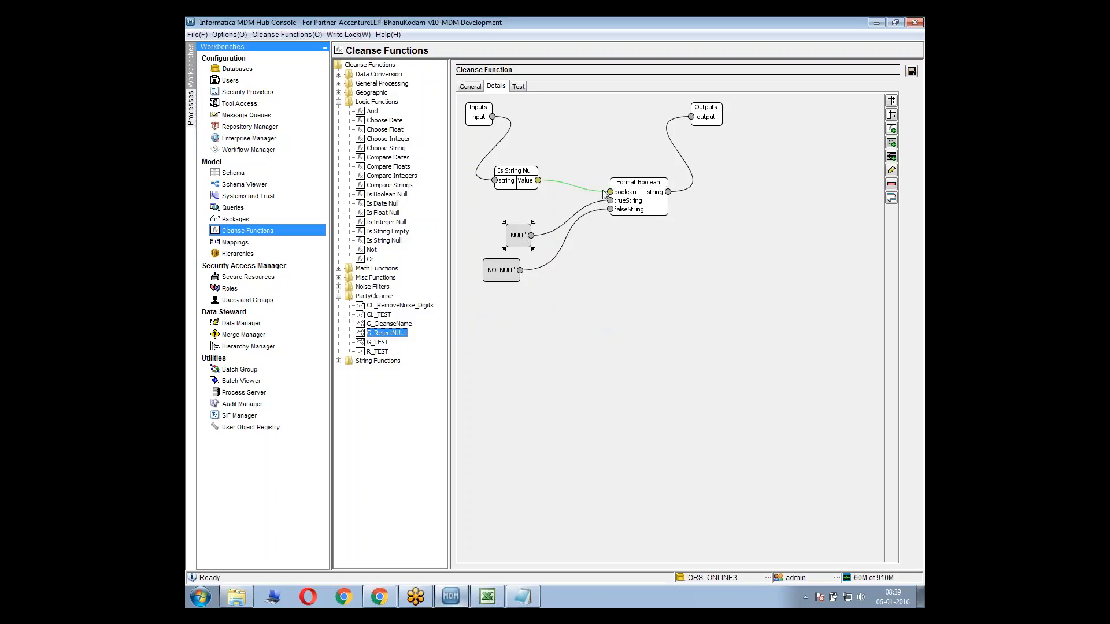
{"action": "left_click", "coordinate": [510, 275]}
{"action": "left_click", "coordinate": [745, 168]}
{"action": "left_click_drag", "start_coordinate": [640, 196], "coordinate": [616, 194]}
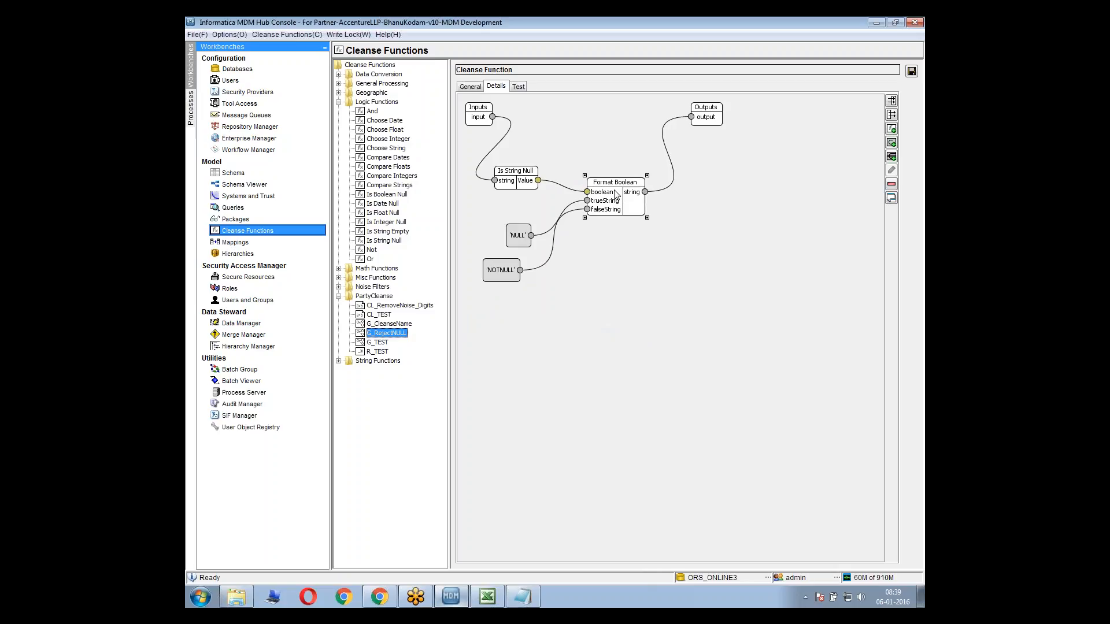
{"action": "left_click", "coordinate": [912, 71]}
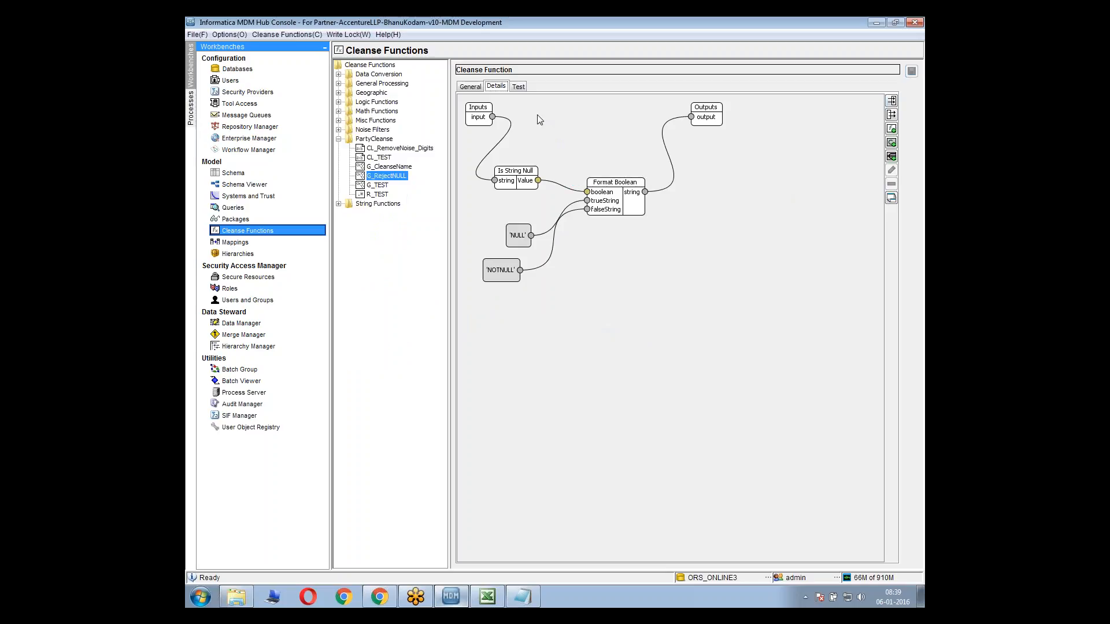
Test the G_RejectNULL function with the input value dsfsf
{"action": "left_click", "coordinate": [519, 87]}
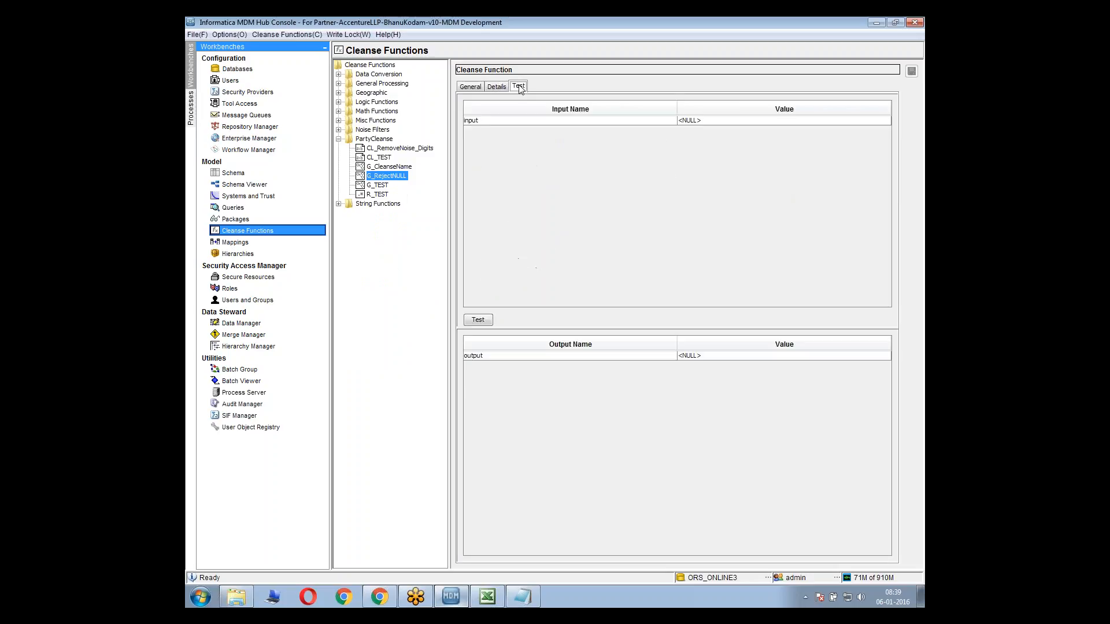
{"action": "left_click", "coordinate": [713, 121]}
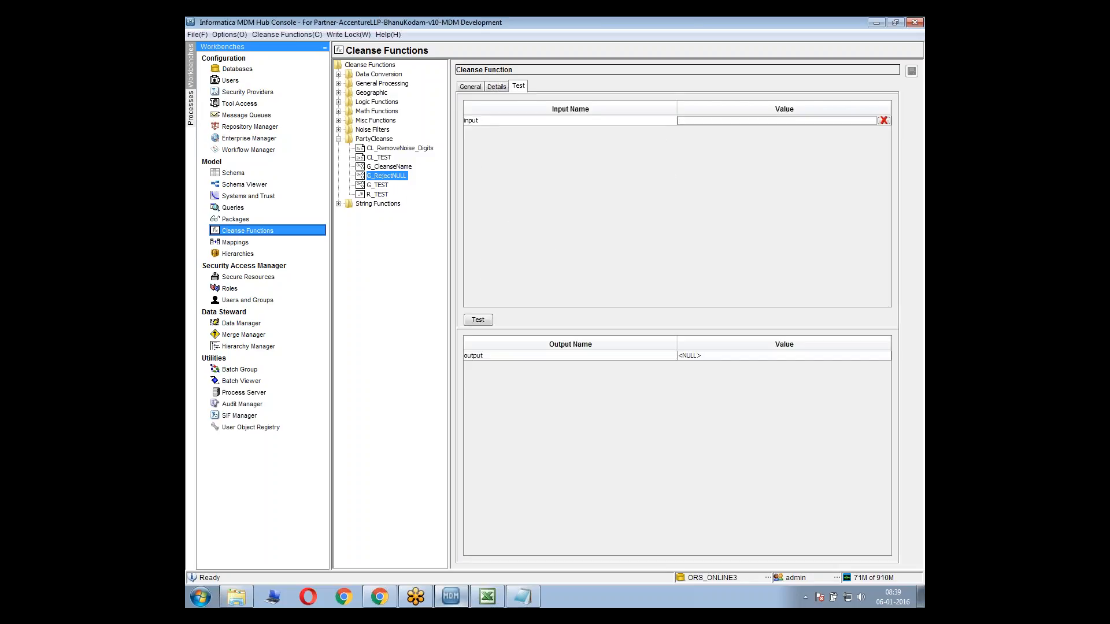
{"action": "type", "text": "dsfsf"}
{"action": "left_click", "coordinate": [478, 319]}
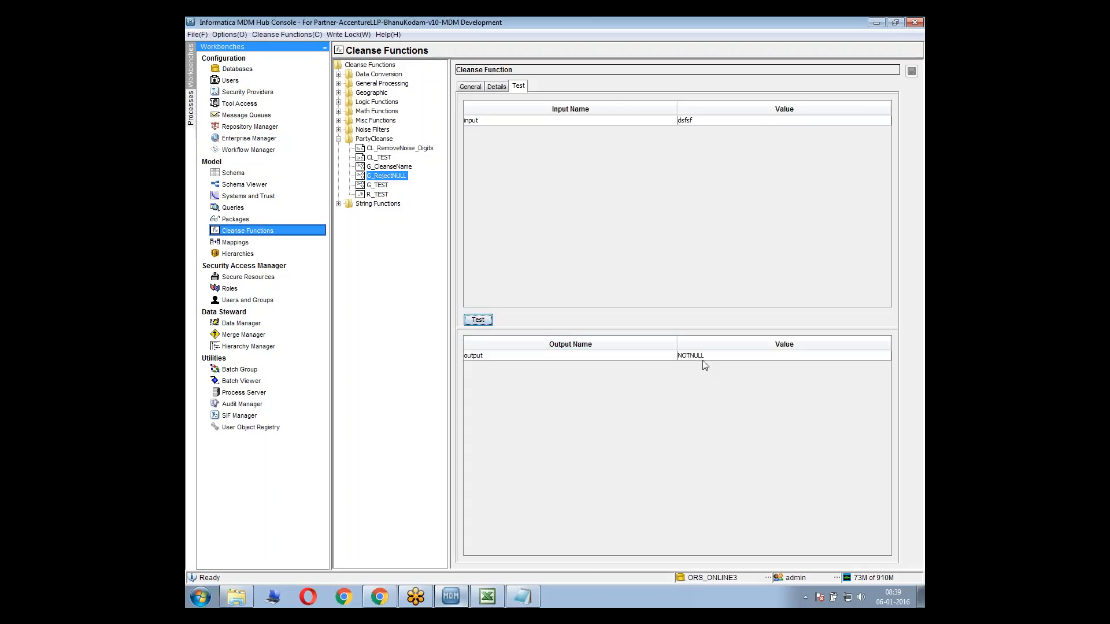
Reset the test input to NULL, run the function test again, and return to the graph details
{"action": "left_click", "coordinate": [848, 120]}
{"action": "left_click", "coordinate": [884, 120]}
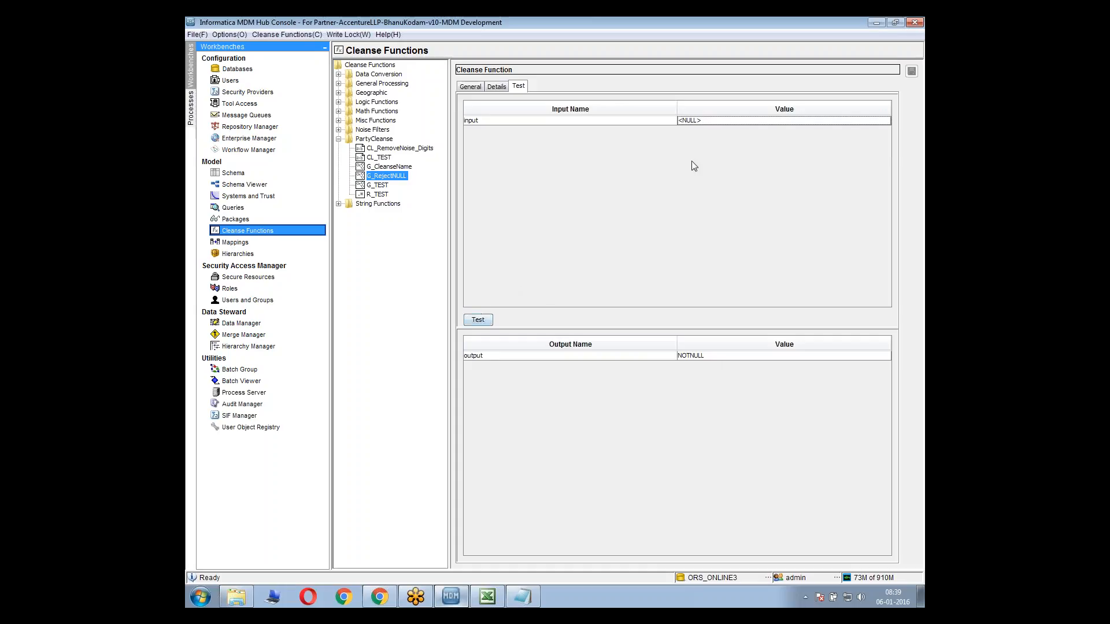
{"action": "left_click", "coordinate": [472, 321]}
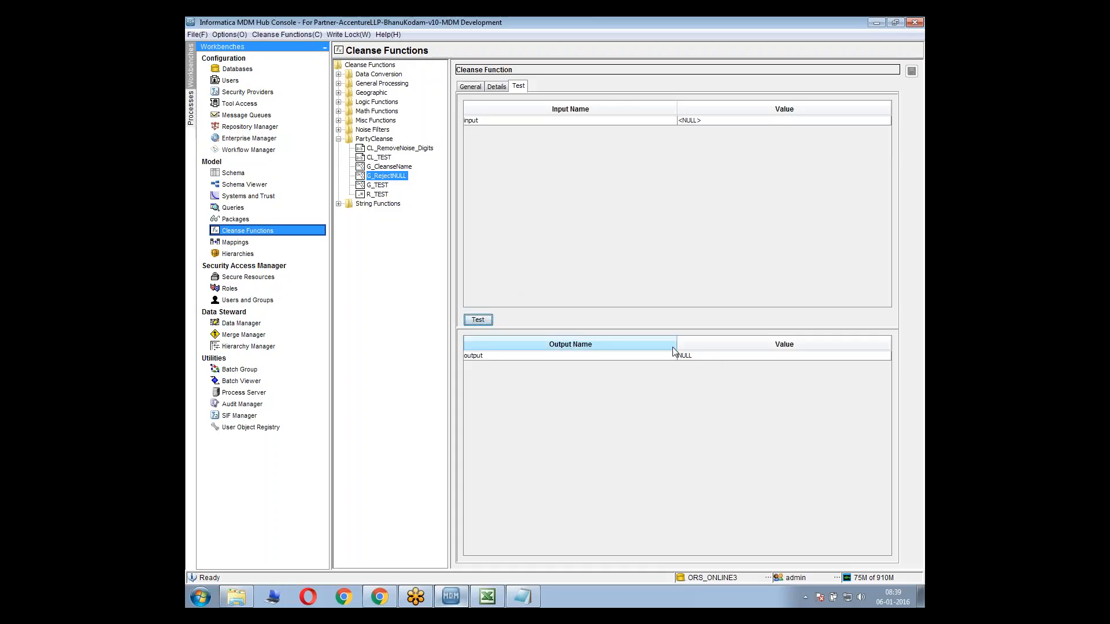
{"action": "left_click", "coordinate": [497, 88]}
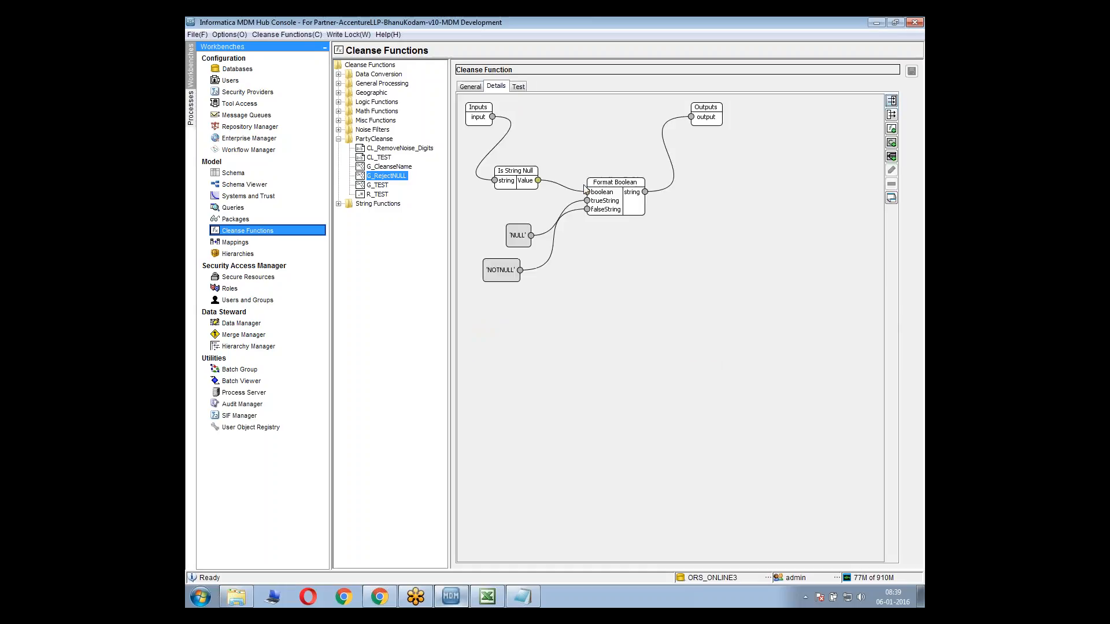
Switch to the Notepad plan and mark the "Check the name for NULLS" item with "(done)"
{"action": "key", "text": "alt+Tab"}
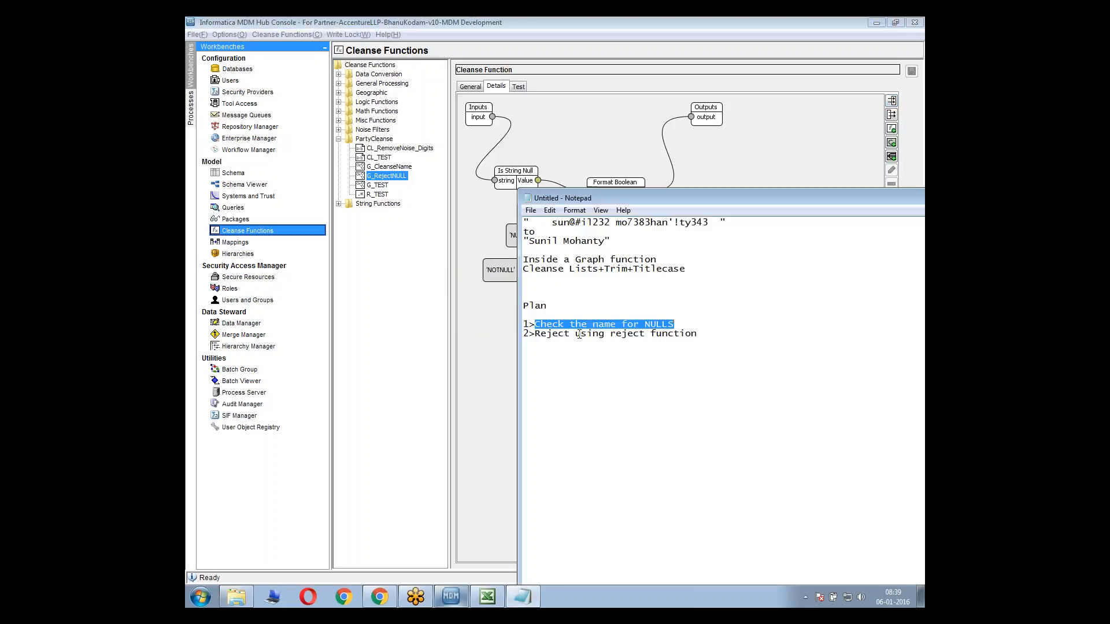
{"action": "left_click", "coordinate": [677, 324]}
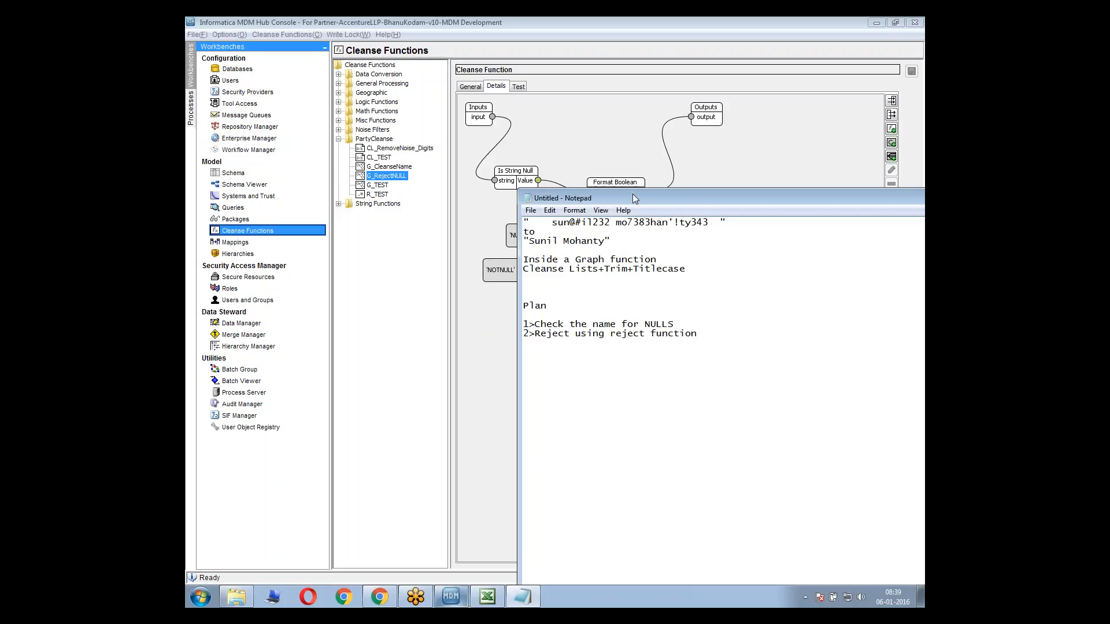
{"action": "left_click_drag", "start_coordinate": [632, 199], "coordinate": [517, 316]}
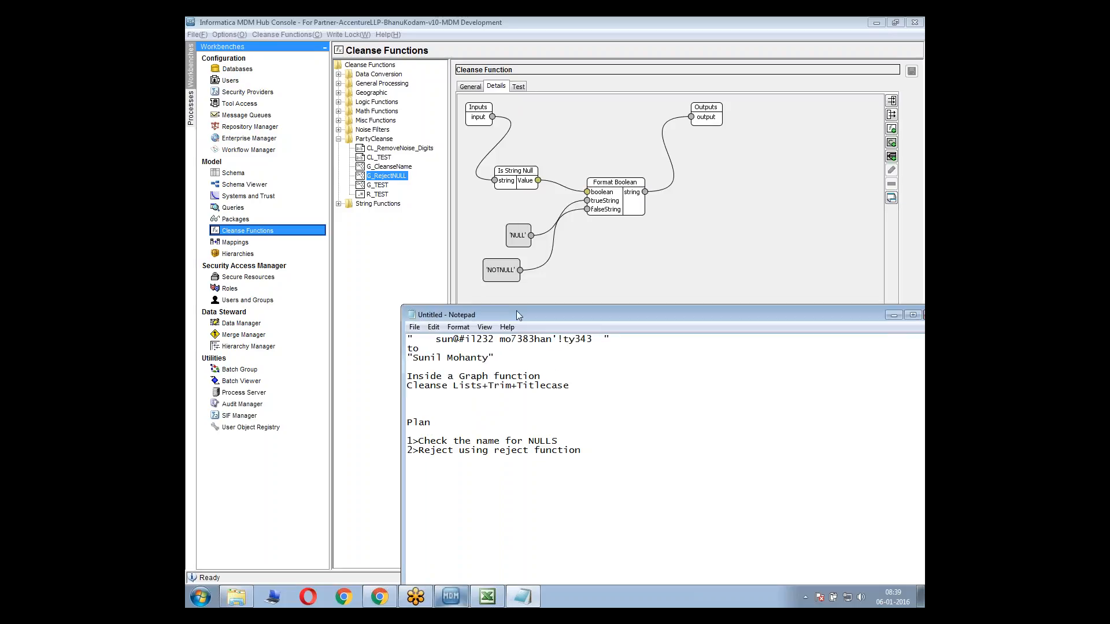
{"action": "left_click", "coordinate": [576, 441]}
{"action": "type", "text": "(done)"}
Back in the MDM Hub Console, rearrange the NULL and NOTNULL constants beneath Is String Null
{"action": "left_click", "coordinate": [554, 187]}
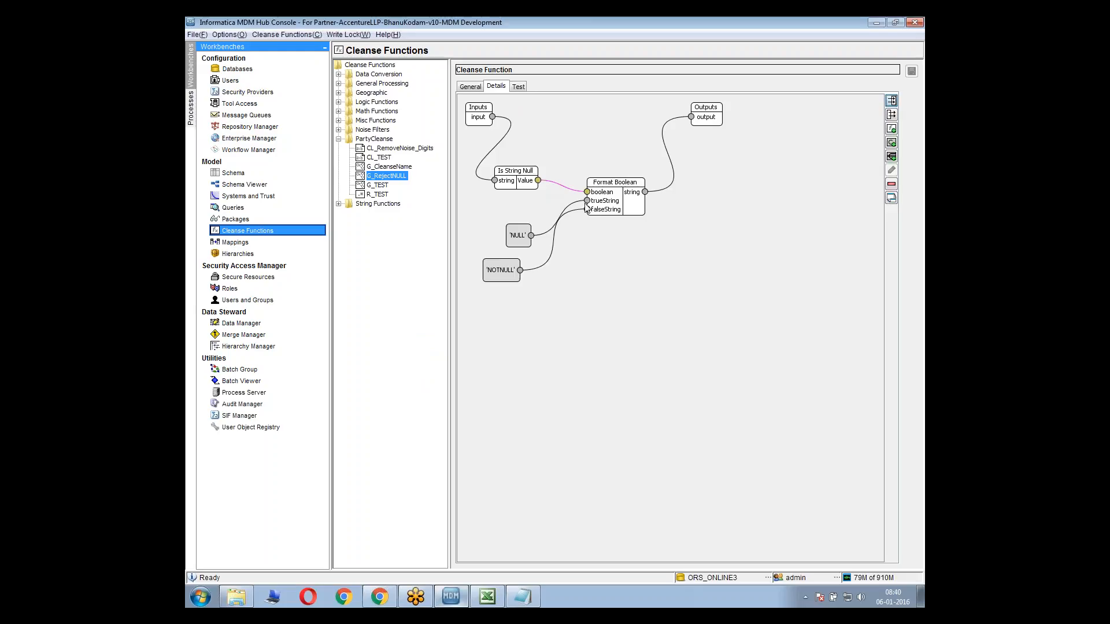
{"action": "left_click_drag", "start_coordinate": [515, 237], "coordinate": [503, 225]}
{"action": "left_click_drag", "start_coordinate": [501, 271], "coordinate": [513, 271]}
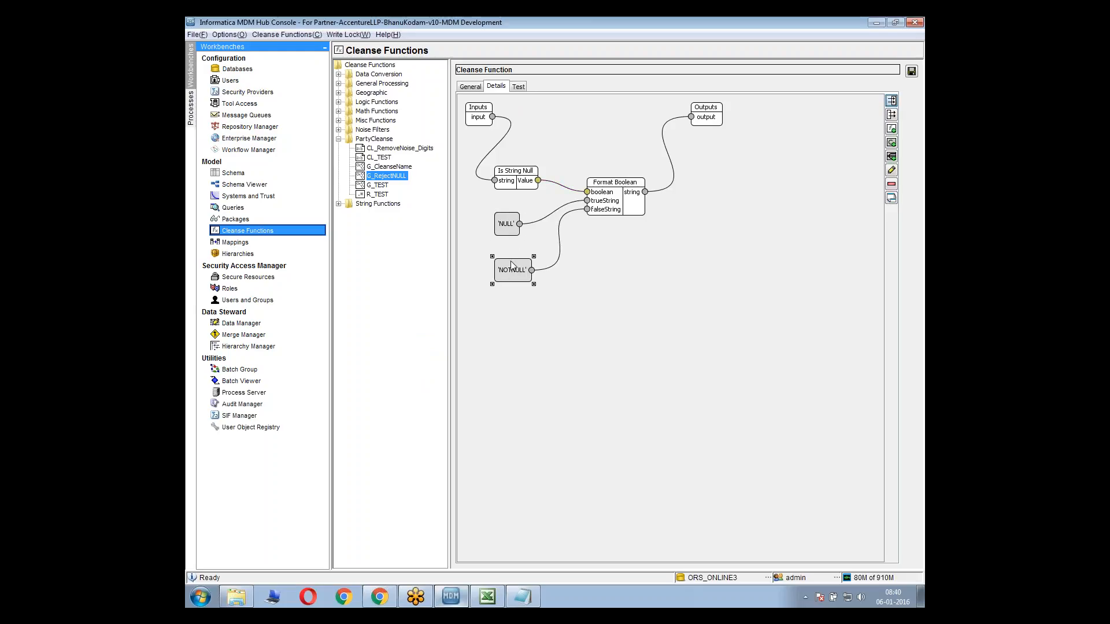
{"action": "left_click", "coordinate": [546, 200]}
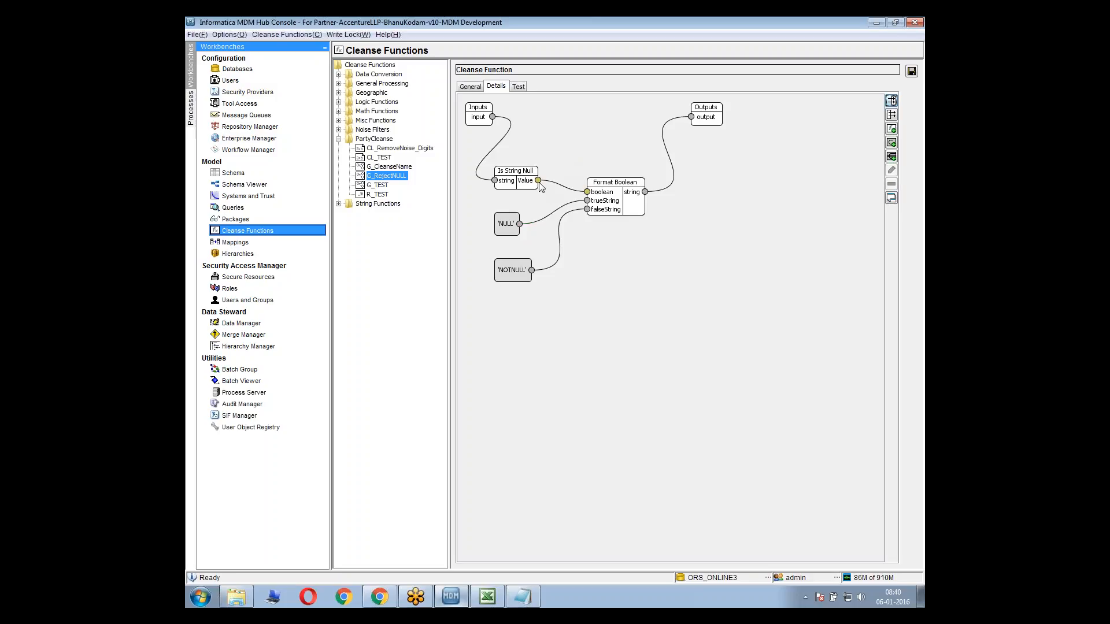
Move Format Boolean closer to Is String Null and delete the link from its string port to the graph output
{"action": "left_click_drag", "start_coordinate": [539, 182], "coordinate": [603, 154]}
{"action": "left_click", "coordinate": [513, 229]}
{"action": "left_click_drag", "start_coordinate": [613, 195], "coordinate": [590, 195]}
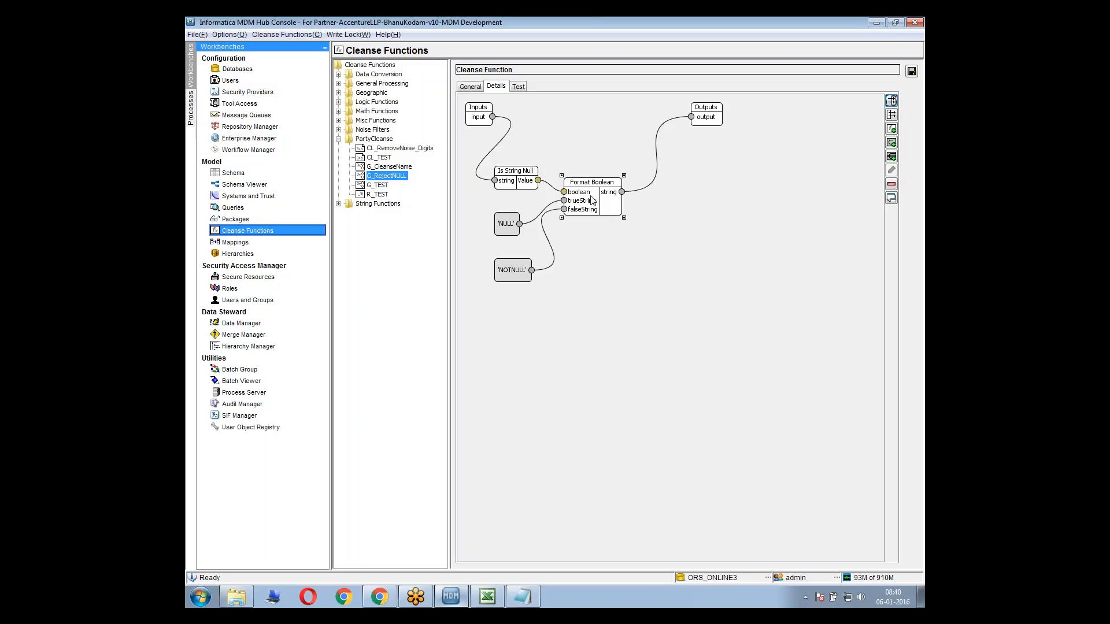
{"action": "left_click", "coordinate": [653, 185]}
{"action": "key", "text": "Delete"}
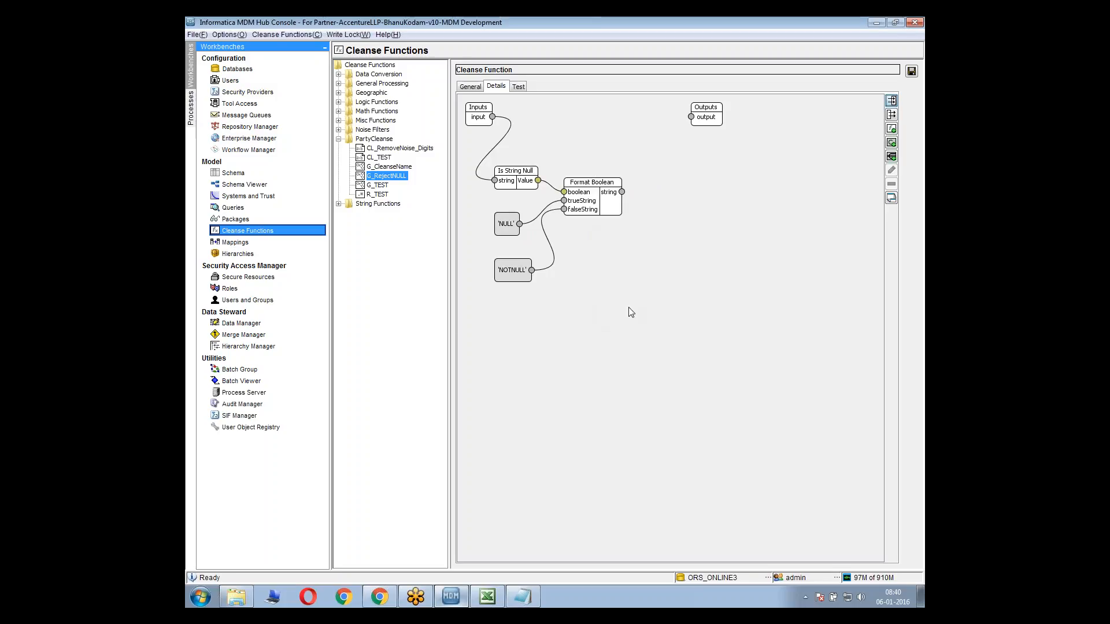
Open Base Object details.txt from the desktop and examine the _REJ entry on rejected records, including HUB_STATE_IND
{"action": "key", "text": "alt+Tab"}
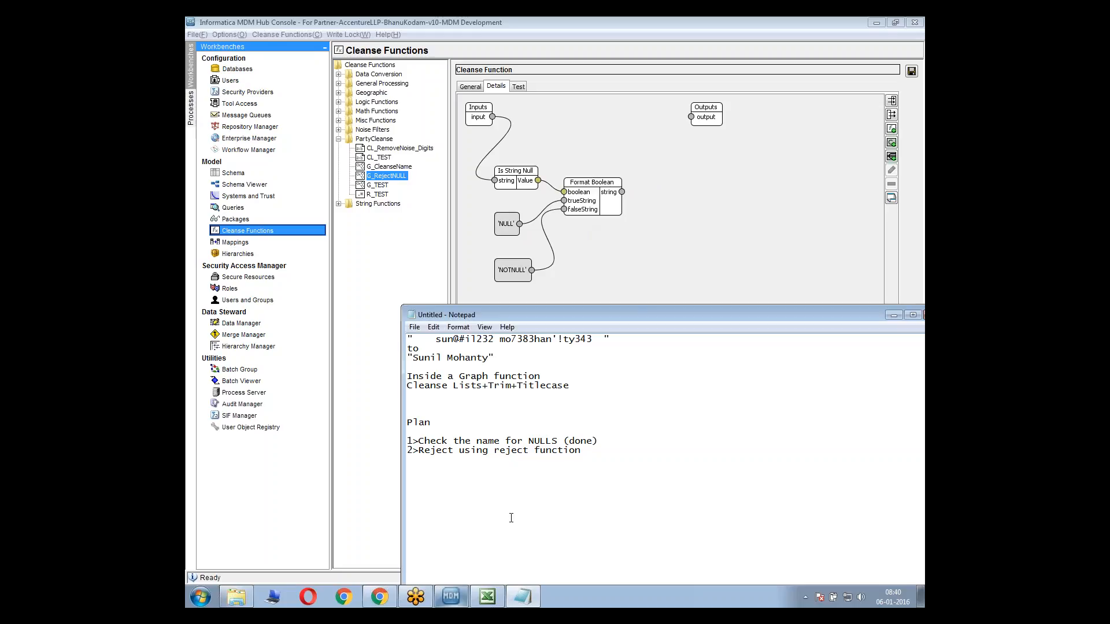
{"action": "key", "text": "super+d"}
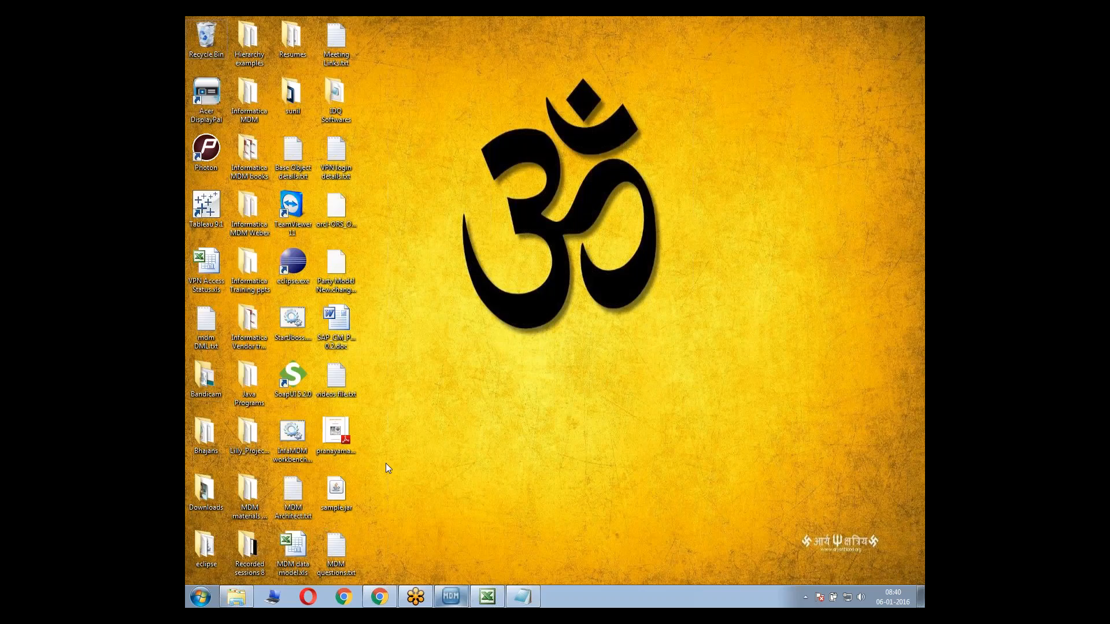
{"action": "double_click", "coordinate": [300, 158]}
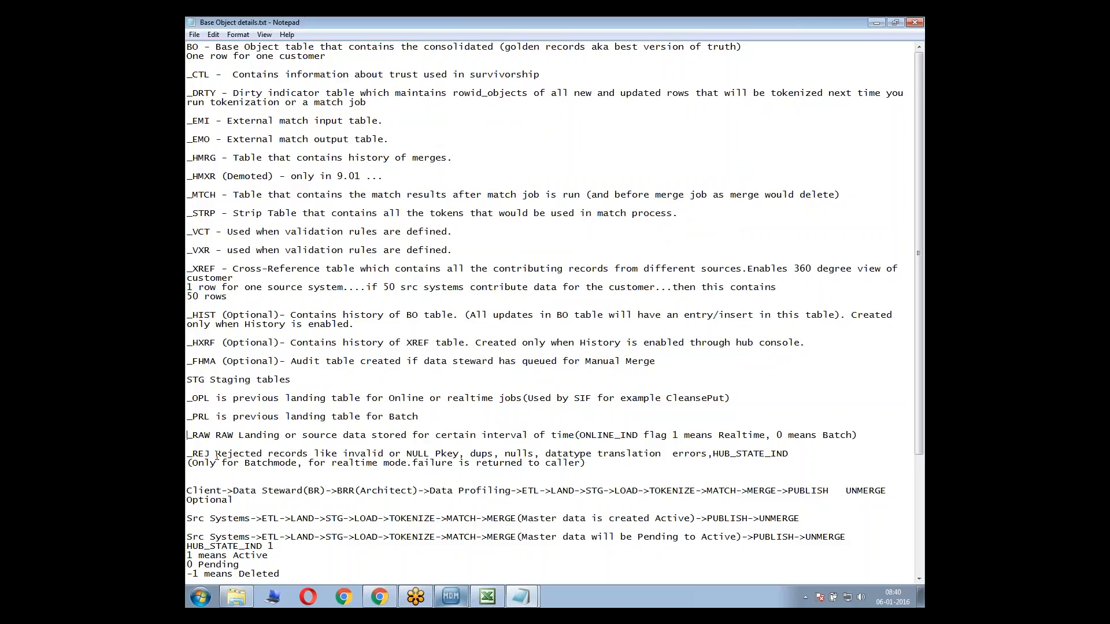
{"action": "left_click_drag", "start_coordinate": [216, 456], "coordinate": [238, 464]}
{"action": "left_click", "coordinate": [328, 466]}
{"action": "left_click_drag", "start_coordinate": [349, 456], "coordinate": [607, 463]}
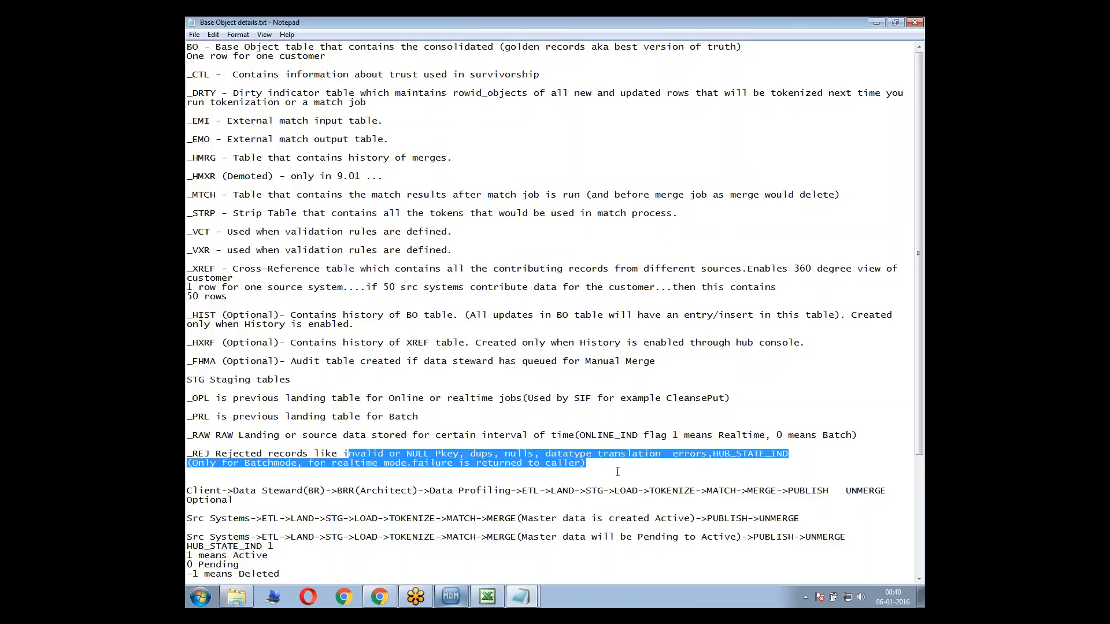
{"action": "left_click", "coordinate": [618, 472]}
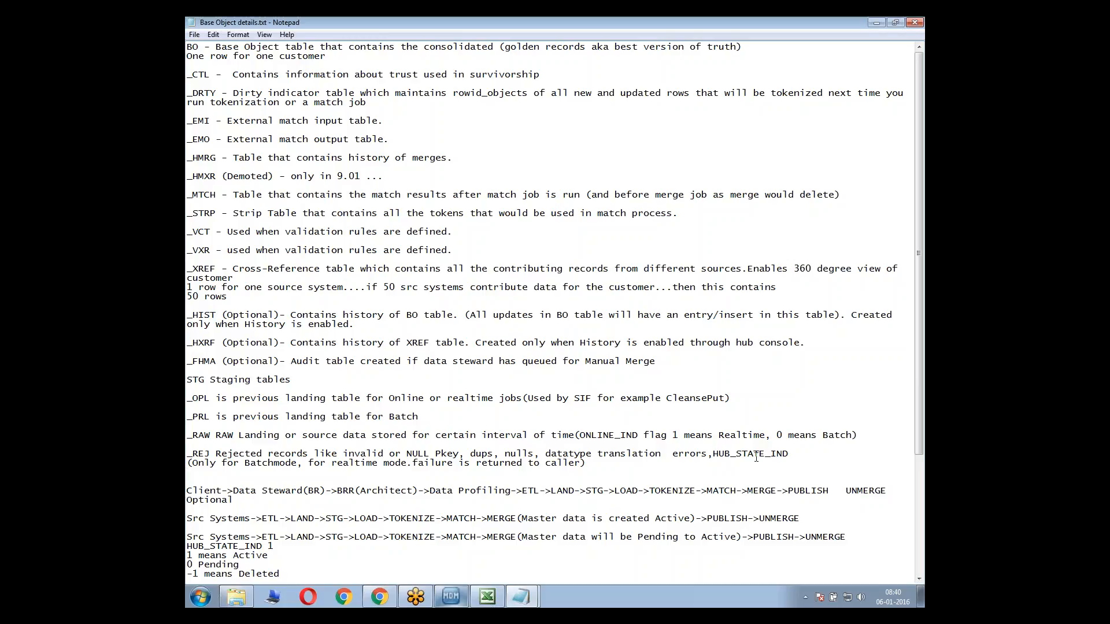
{"action": "left_click_drag", "start_coordinate": [714, 454], "coordinate": [789, 456]}
{"action": "left_click", "coordinate": [740, 443]}
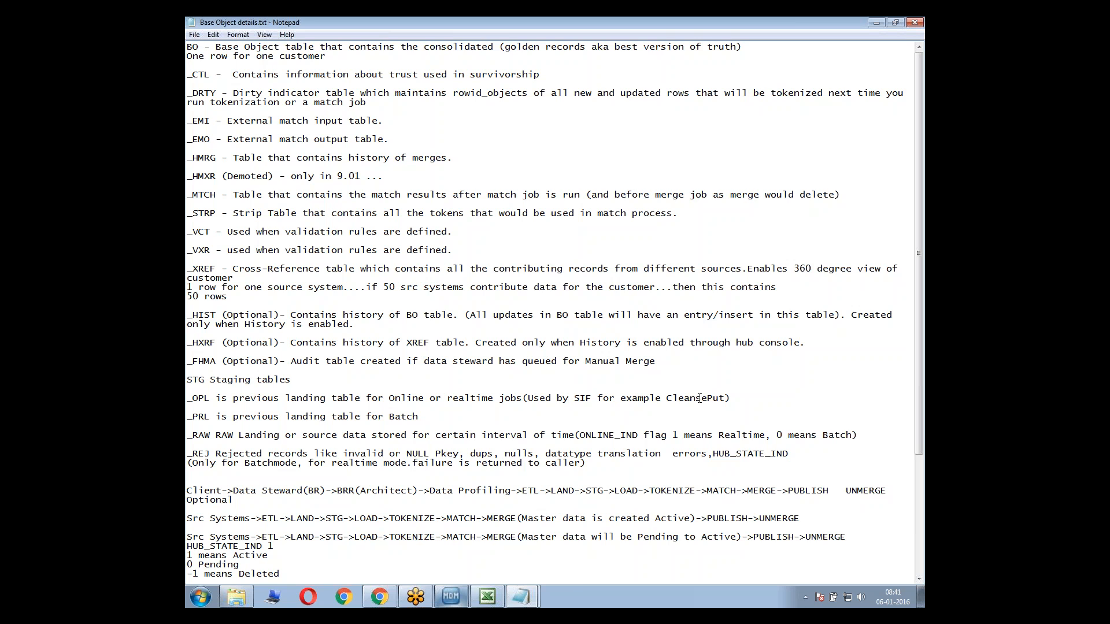
Check the Excel Mapping Sheet and the reject item in the Notepad plan, keeping the plan above the MDM graph
{"action": "key", "text": "super+d"}
{"action": "left_click", "coordinate": [489, 600]}
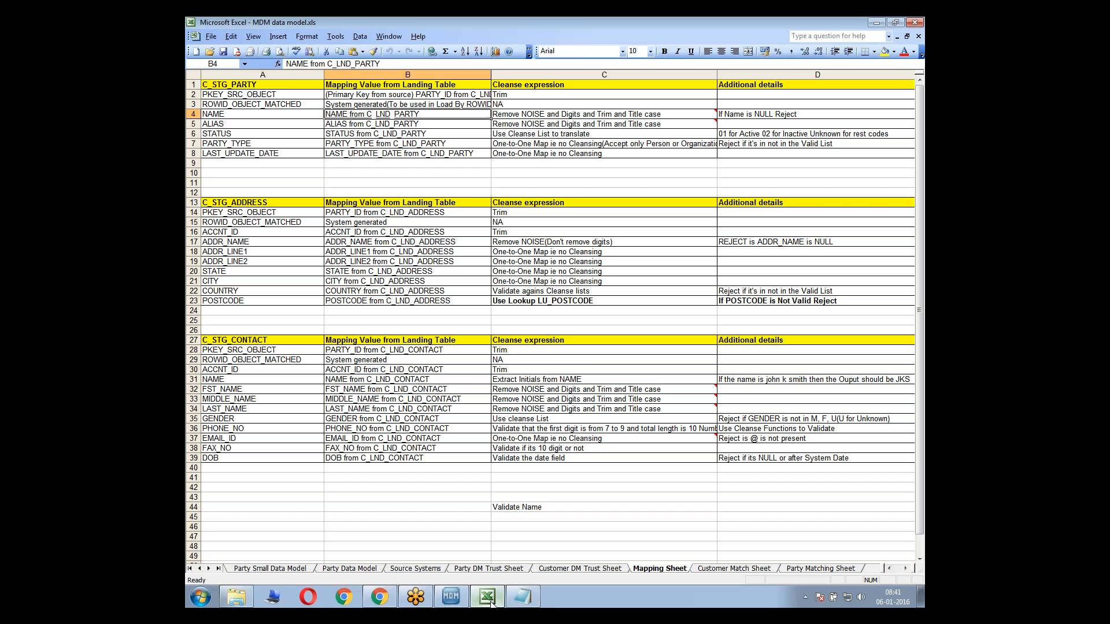
{"action": "left_click", "coordinate": [532, 601]}
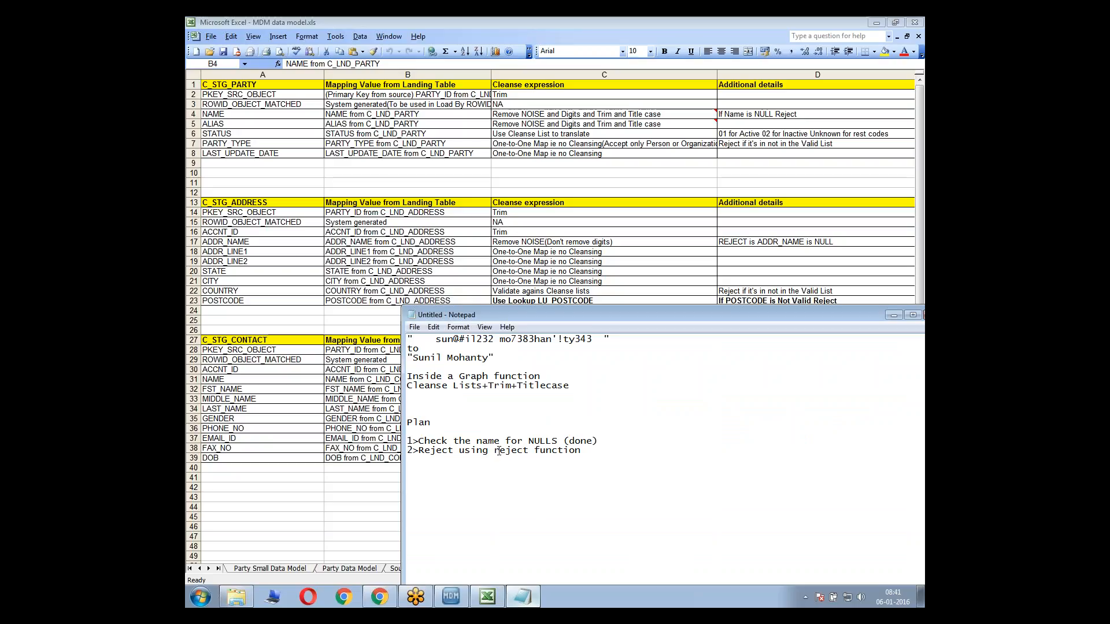
{"action": "left_click_drag", "start_coordinate": [494, 451], "coordinate": [527, 454]}
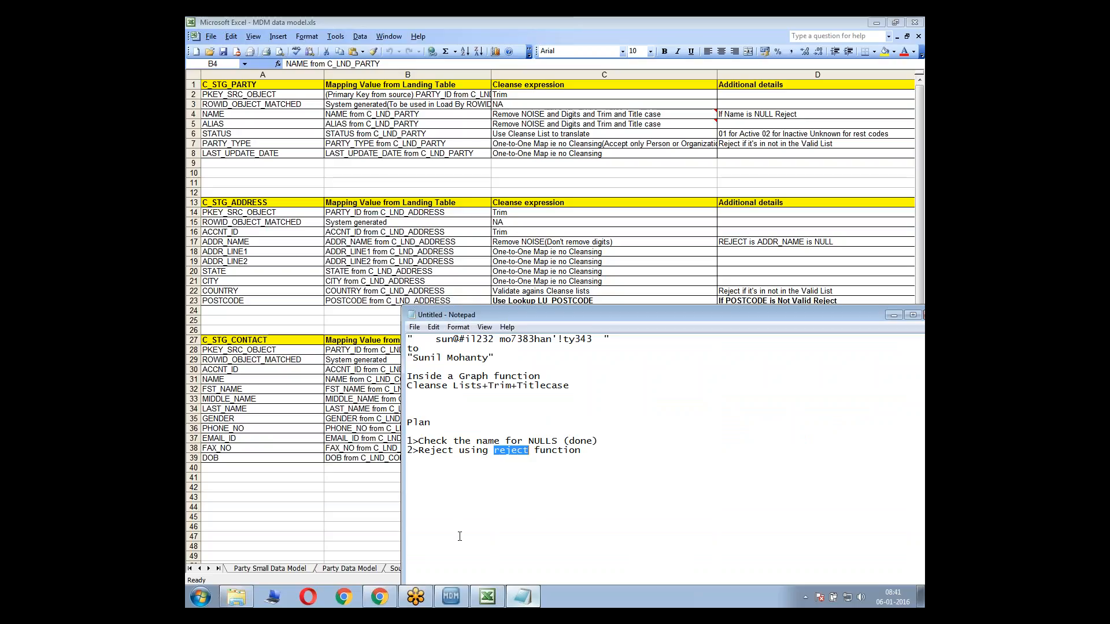
{"action": "left_click", "coordinate": [451, 597]}
{"action": "left_click", "coordinate": [522, 596]}
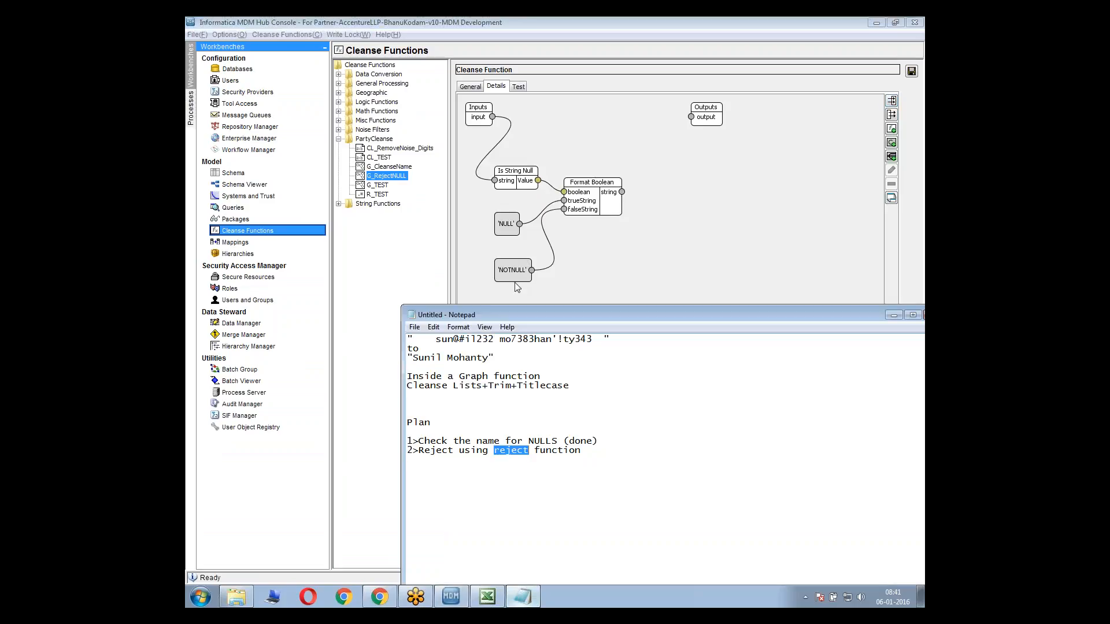
Add the lines "if null then reject" and "if notnull then proceed" below the plan in Notepad
{"action": "left_click", "coordinate": [614, 452]}
{"action": "type", "text": "if null then reject"}
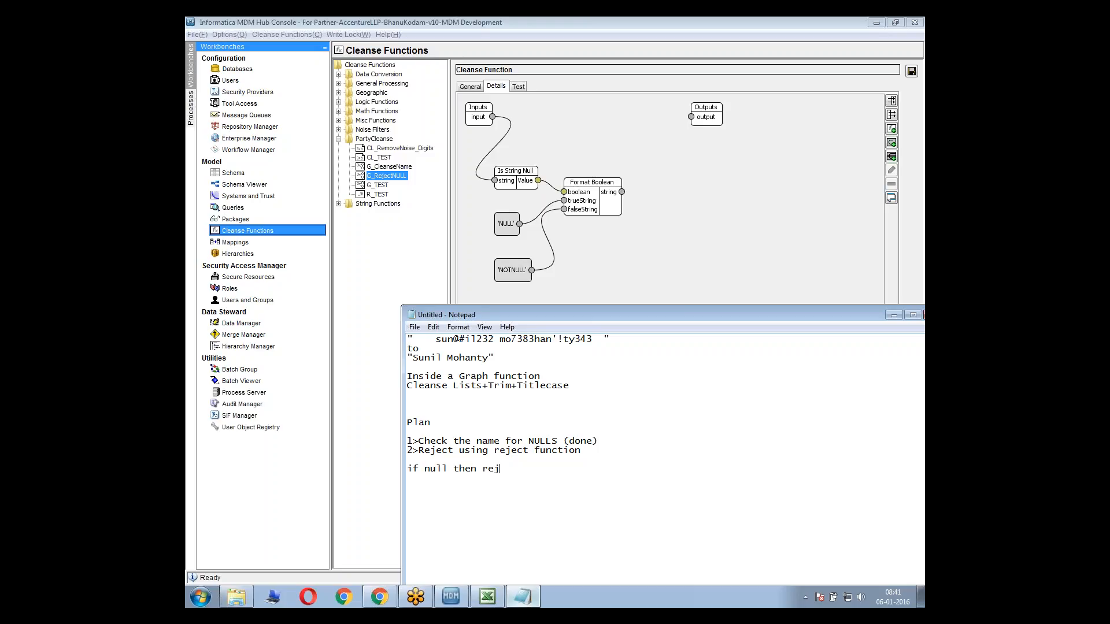
{"action": "key", "text": "Return"}
{"action": "type", "text": "if not null then procee"}
{"action": "type", "text": "d"}
Add the word "Conditional" below the plan notes and highlight the two if-then lines
{"action": "type", "text": "Co"}
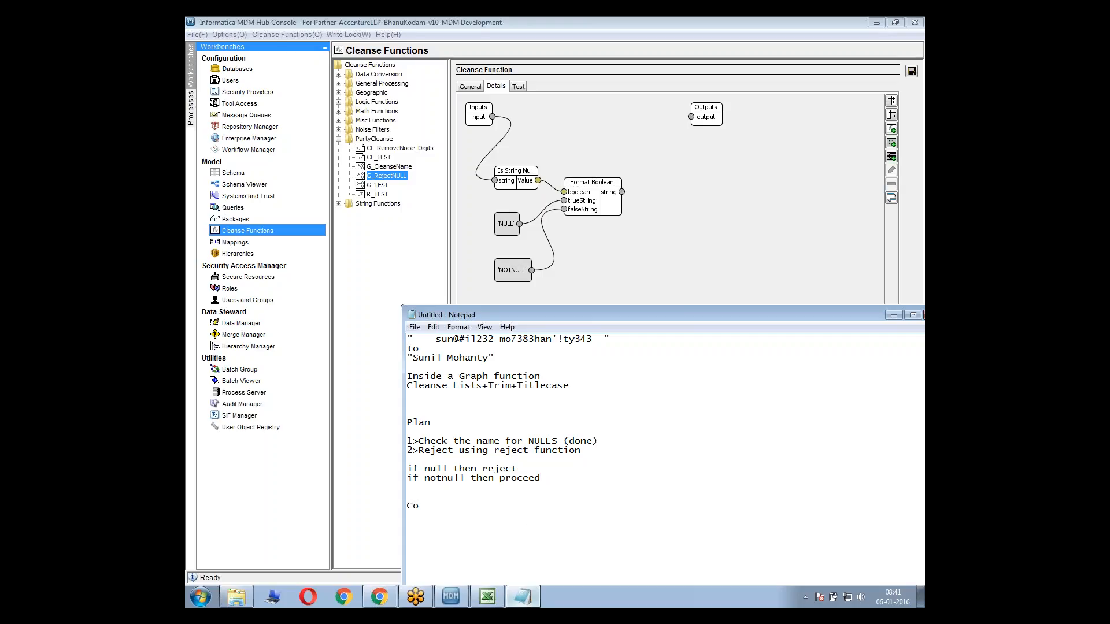
{"action": "type", "text": "nditional"}
{"action": "left_click_drag", "start_coordinate": [547, 481], "coordinate": [403, 466]}
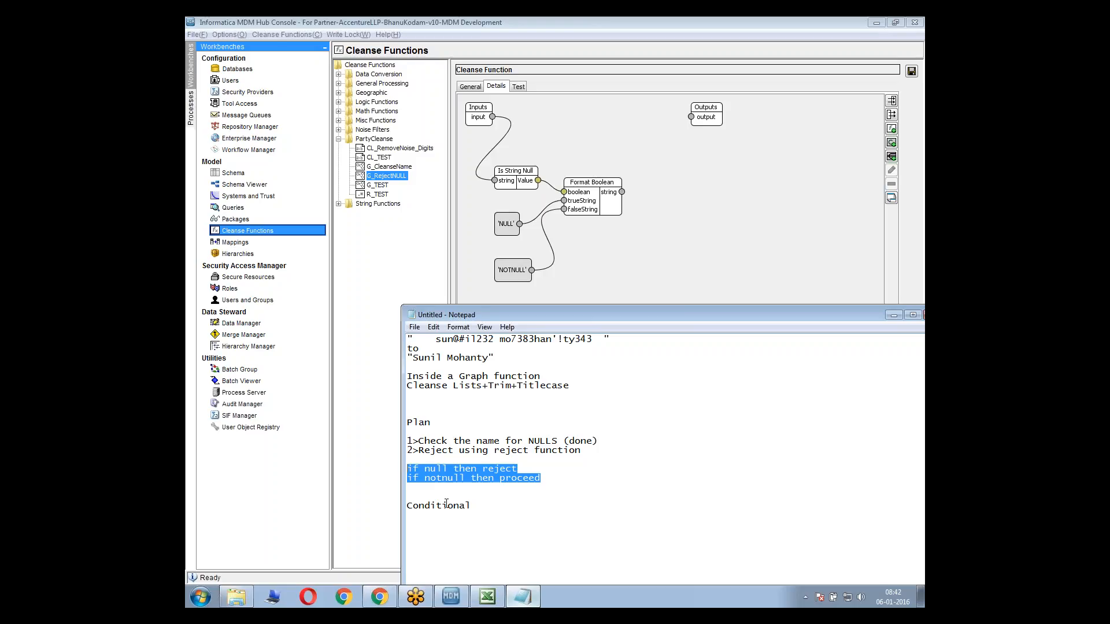
Review the condition option for the G_RejectNULL graph and the if-null and if-notnull lines in the Notepad plan
{"action": "left_click", "coordinate": [637, 274]}
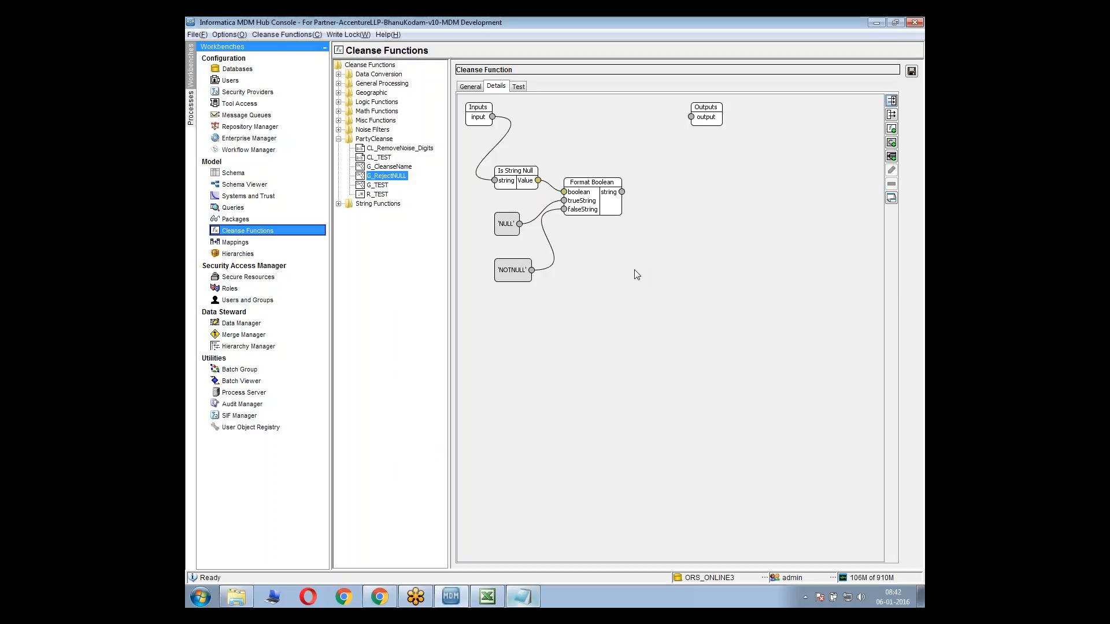
{"action": "right_click", "coordinate": [636, 274]}
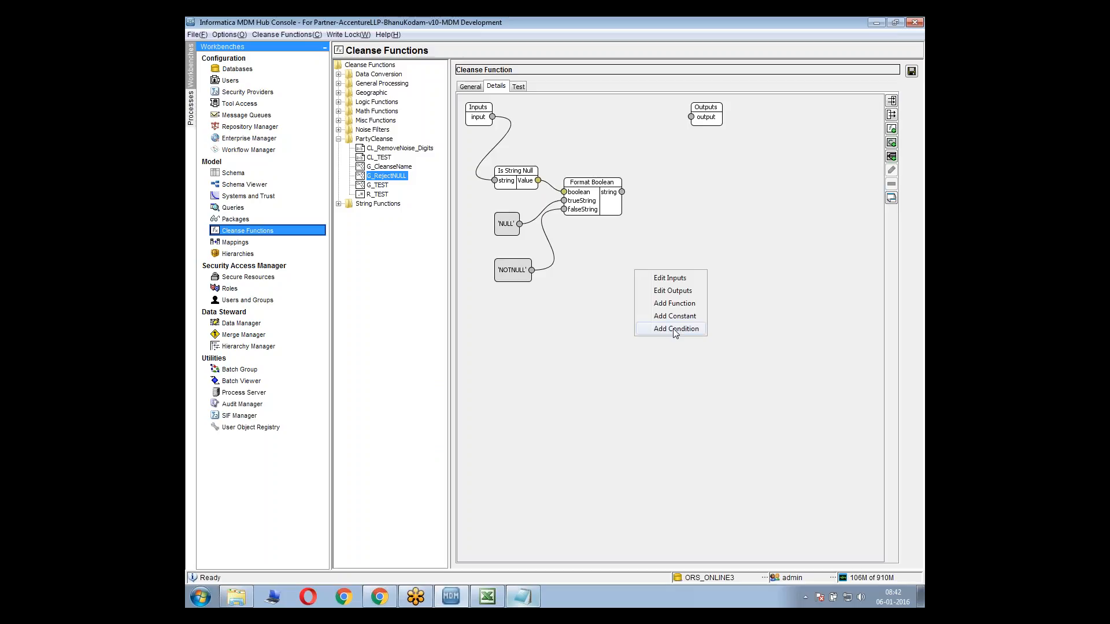
{"action": "left_click", "coordinate": [592, 426]}
{"action": "left_click", "coordinate": [523, 597]}
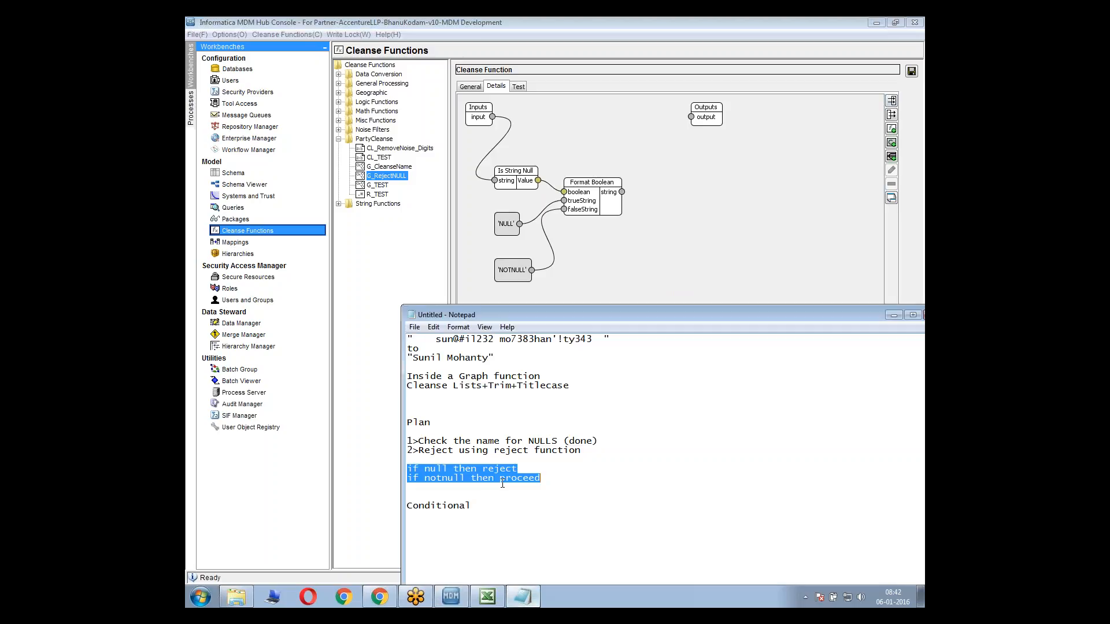
{"action": "left_click", "coordinate": [478, 491]}
{"action": "left_click_drag", "start_coordinate": [429, 474], "coordinate": [407, 469]}
Add a condition to the G_RejectNULL graph in the MDM Hub Console and rename its default case value to NULL
{"action": "left_click", "coordinate": [721, 209]}
{"action": "right_click", "coordinate": [712, 214]}
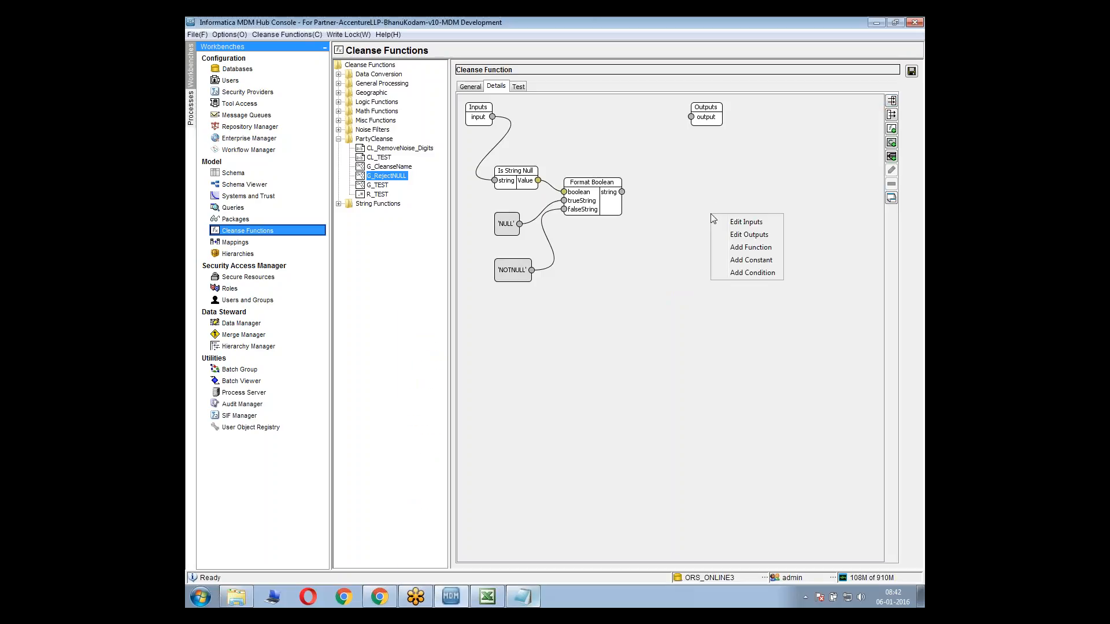
{"action": "left_click", "coordinate": [750, 273]}
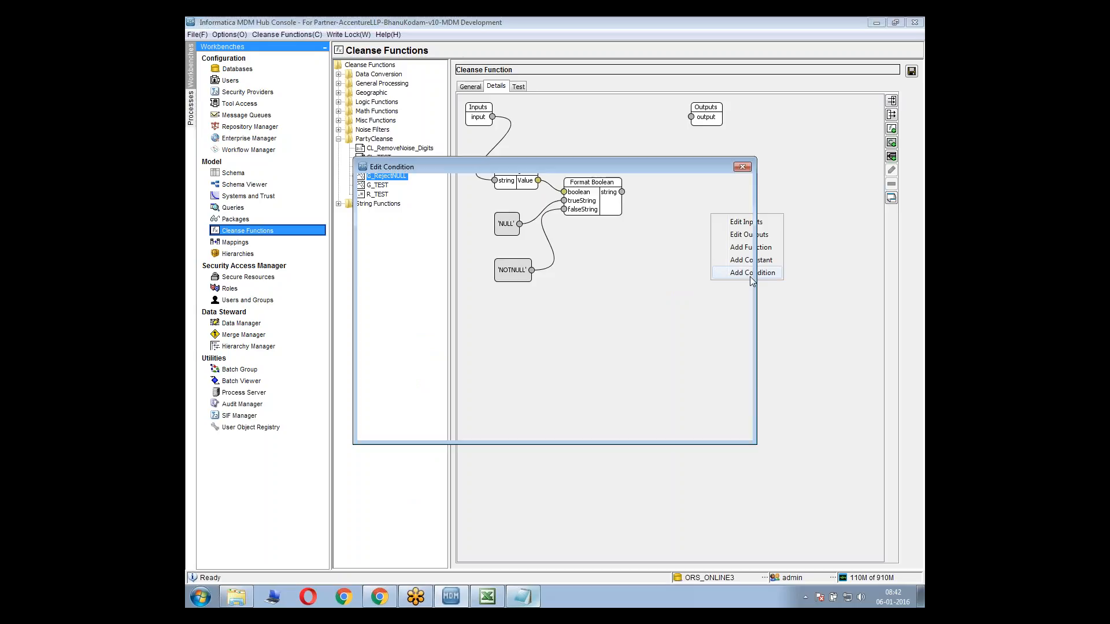
{"action": "left_click_drag", "start_coordinate": [457, 164], "coordinate": [587, 319]}
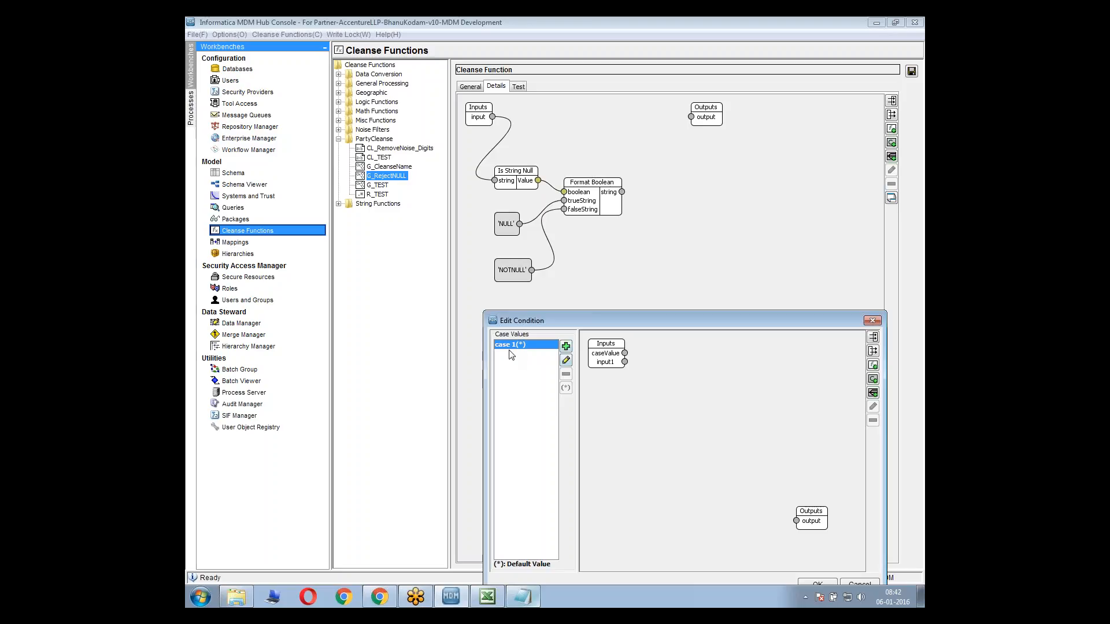
{"action": "left_click", "coordinate": [566, 360]}
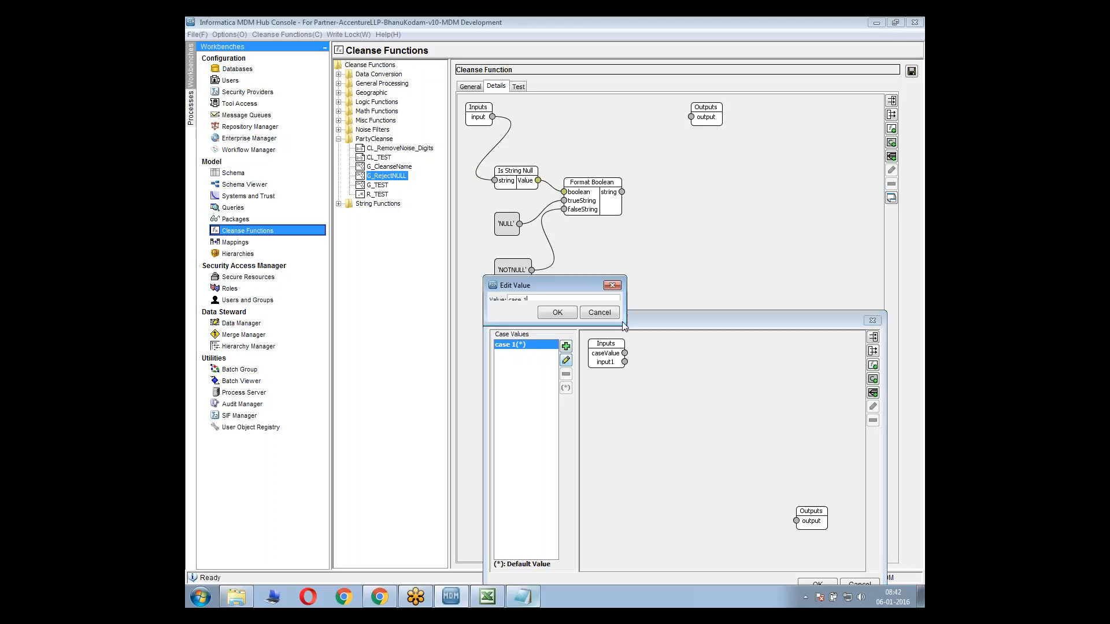
{"action": "left_click_drag", "start_coordinate": [626, 325], "coordinate": [650, 358]}
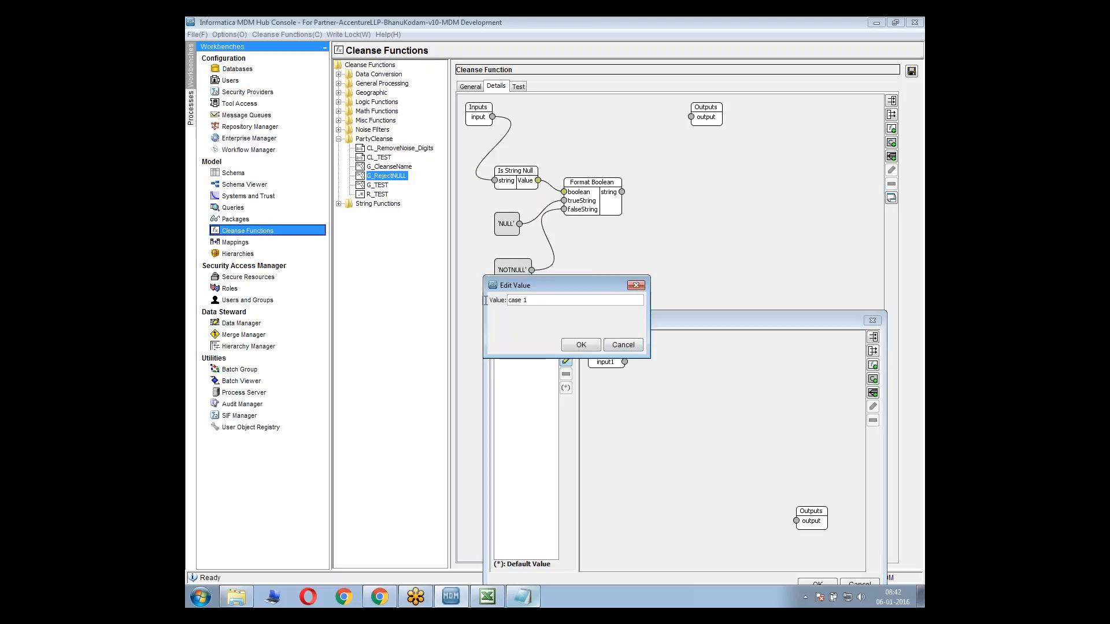
{"action": "key", "text": "ctrl+a"}
{"action": "type", "text": "NULL"}
{"action": "left_click", "coordinate": [577, 342]}
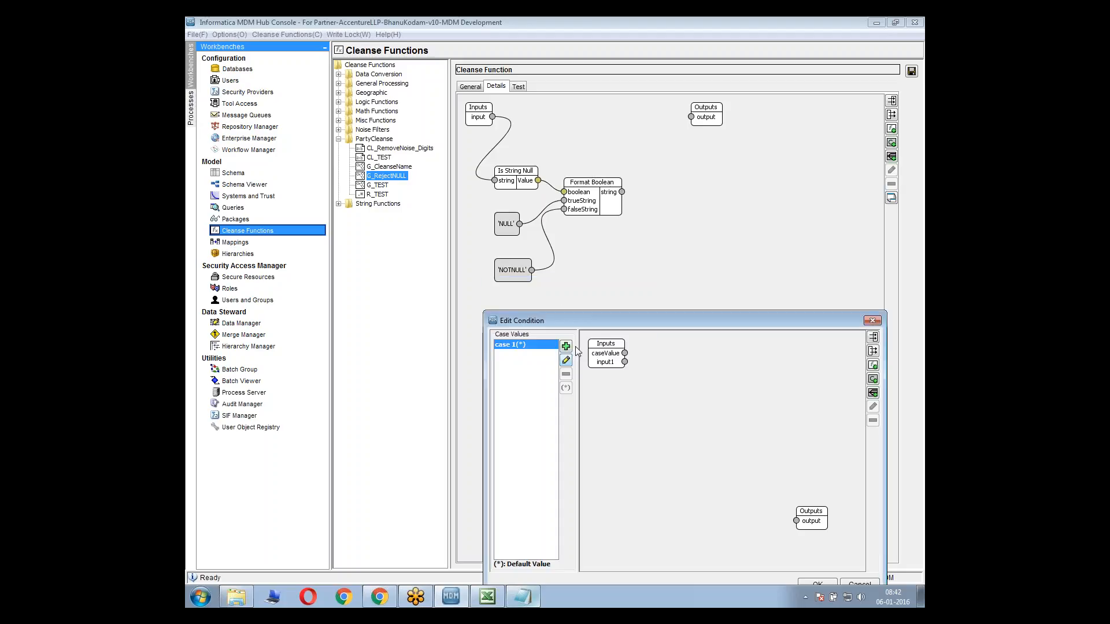
Add a second case value named NOTNULL to the condition
{"action": "left_click", "coordinate": [566, 347]}
{"action": "type", "text": "NOTNULL"}
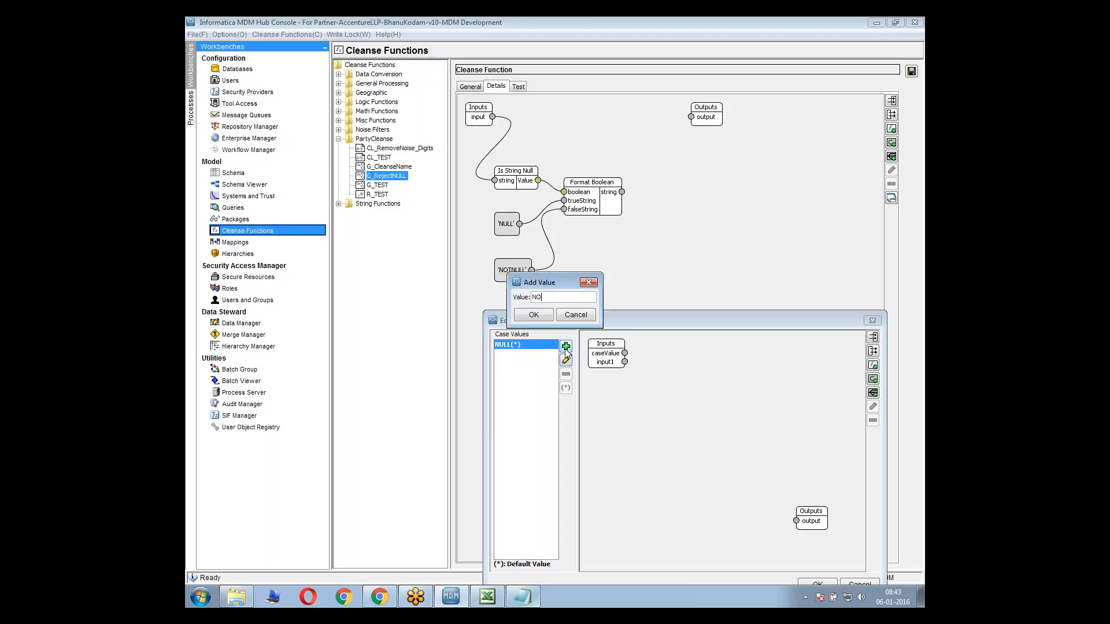
{"action": "left_click", "coordinate": [534, 316]}
Compare the condition's NOTNULL and NULL cases with the if-then reject and proceed lines in the Notepad plan
{"action": "left_click", "coordinate": [510, 355]}
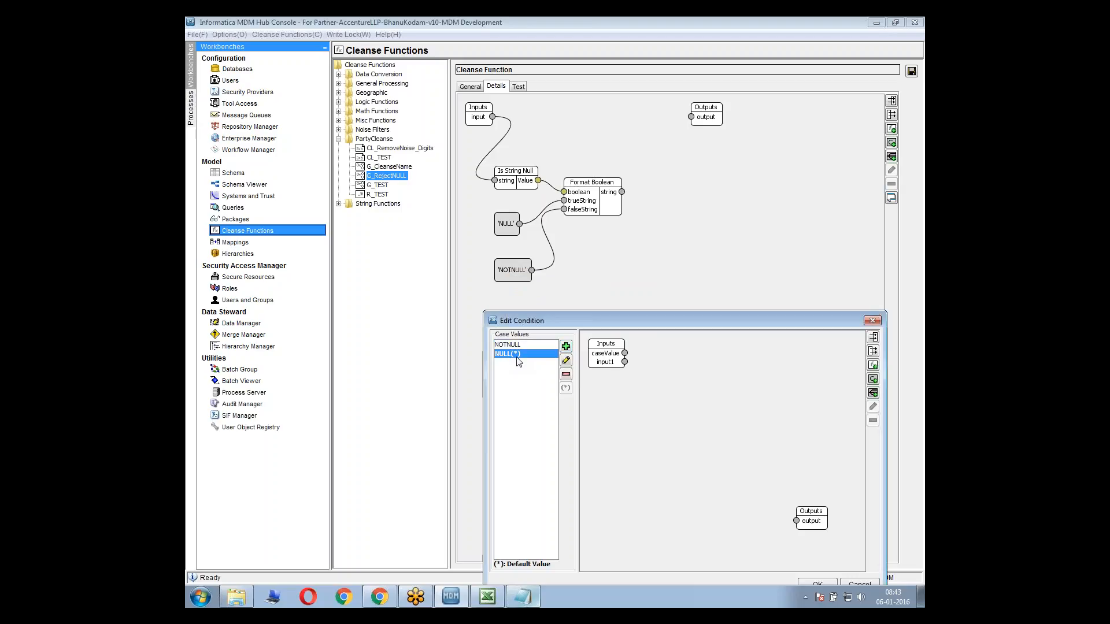
{"action": "left_click", "coordinate": [514, 346]}
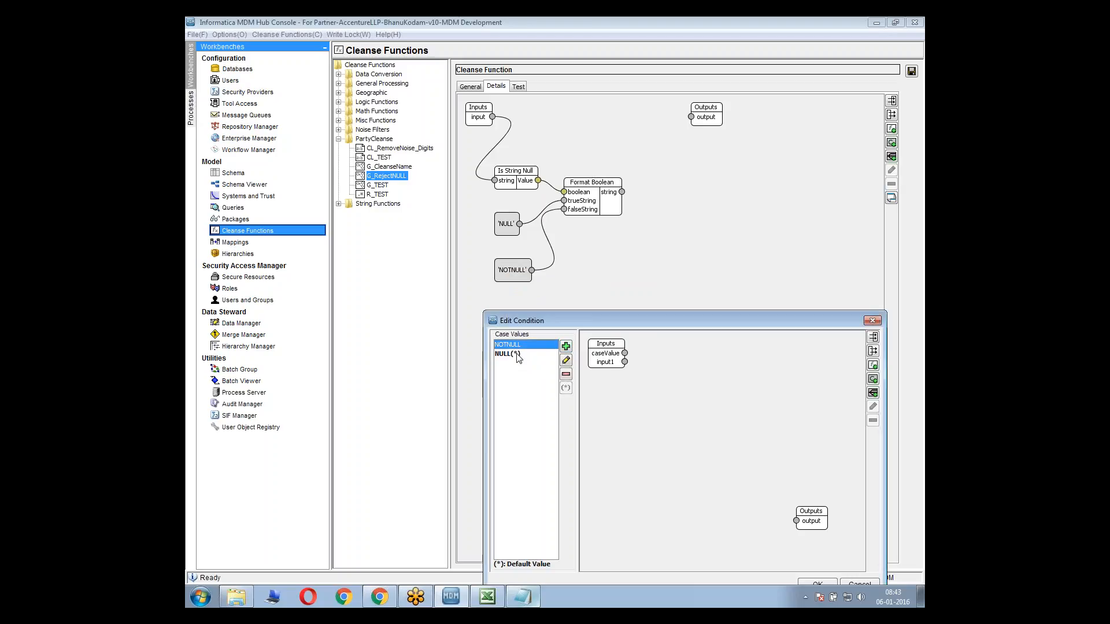
{"action": "left_click", "coordinate": [517, 354]}
{"action": "left_click", "coordinate": [530, 347]}
{"action": "left_click", "coordinate": [525, 354]}
{"action": "left_click", "coordinate": [521, 346]}
{"action": "left_click", "coordinate": [521, 598]}
{"action": "left_click", "coordinate": [445, 494]}
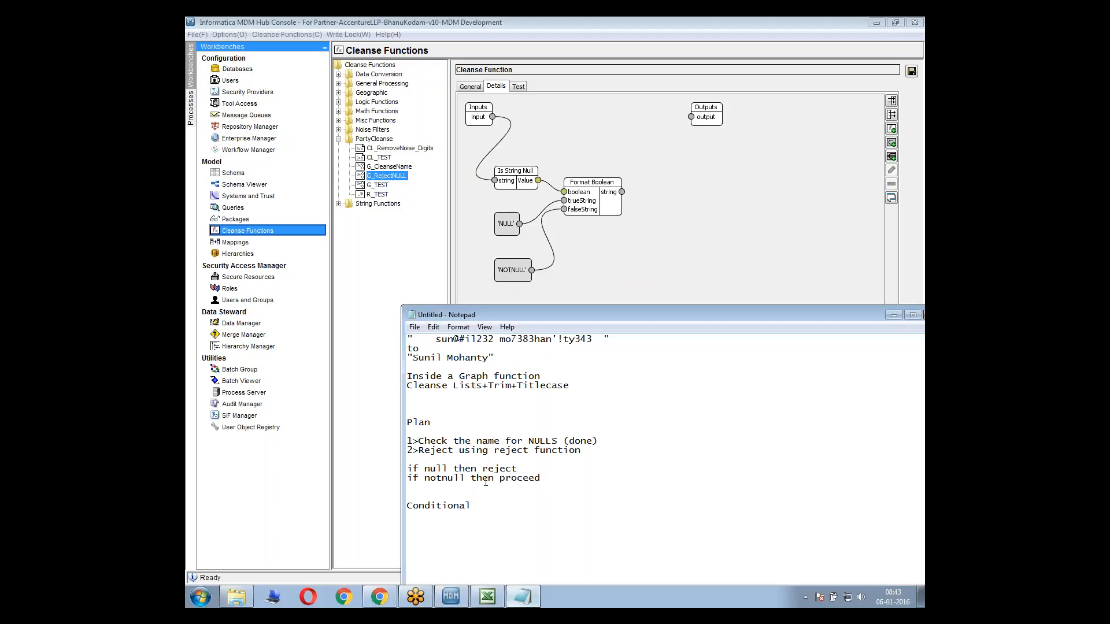
{"action": "double_click", "coordinate": [524, 469]}
{"action": "left_click_drag", "start_coordinate": [518, 469], "coordinate": [480, 469]}
{"action": "left_click", "coordinate": [523, 598]}
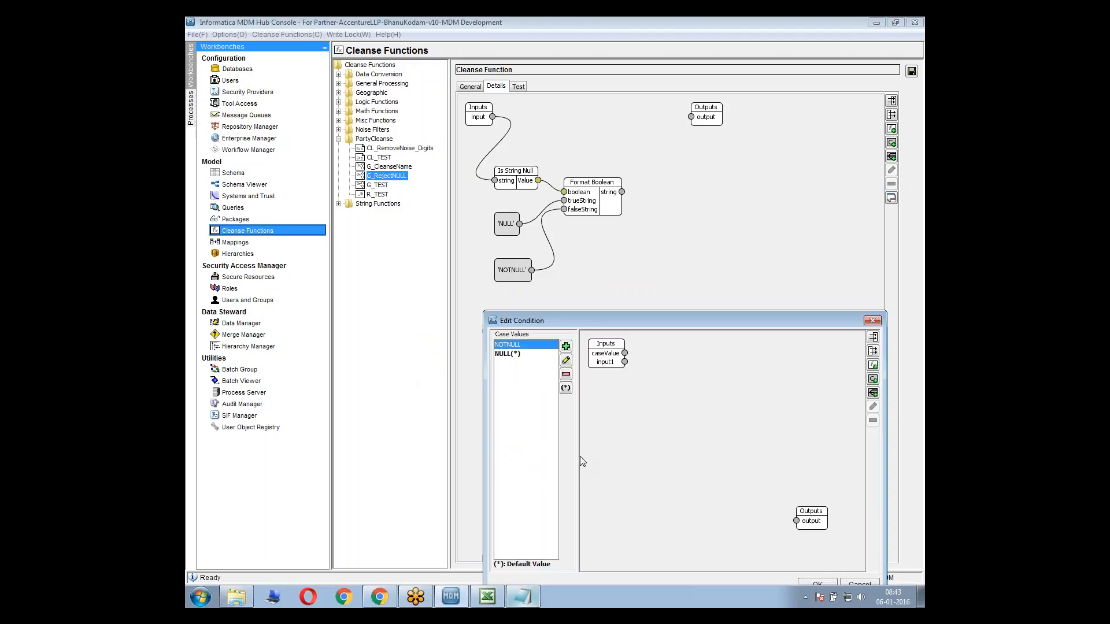
Accept the condition with its two cases, show it in expanded mode and place it beside the Format Boolean function
{"action": "left_click", "coordinate": [528, 360]}
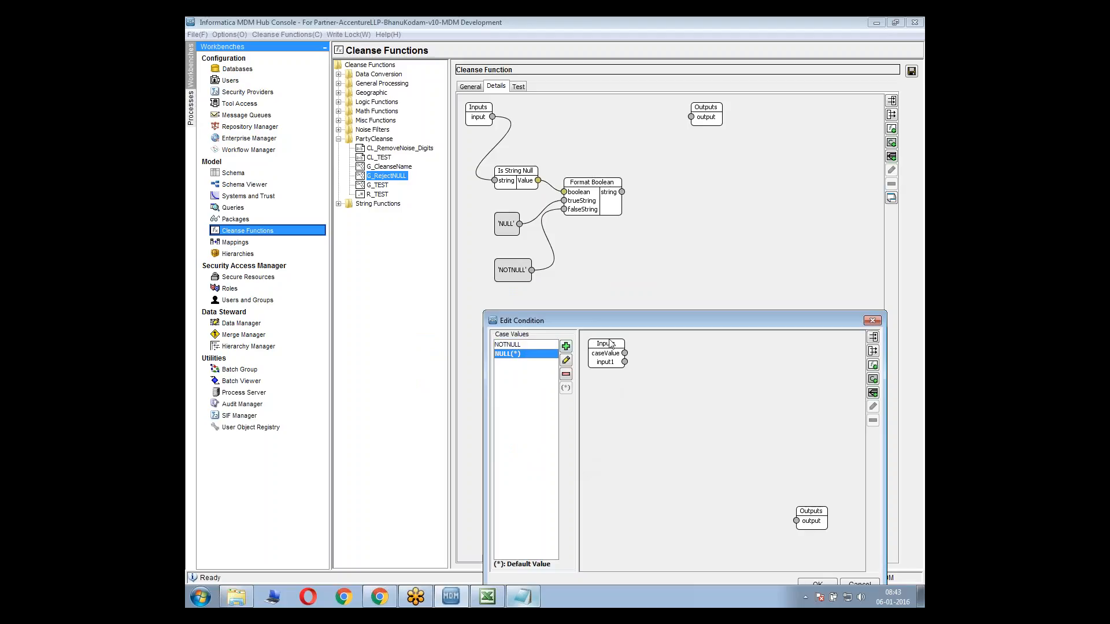
{"action": "left_click_drag", "start_coordinate": [597, 319], "coordinate": [552, 300]}
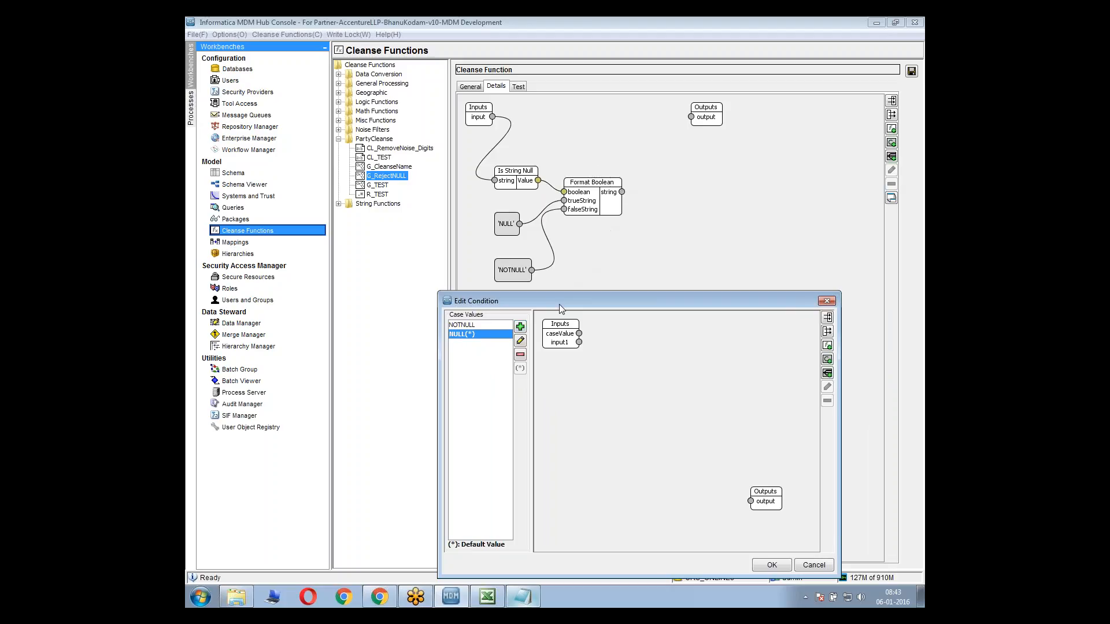
{"action": "left_click", "coordinate": [765, 567]}
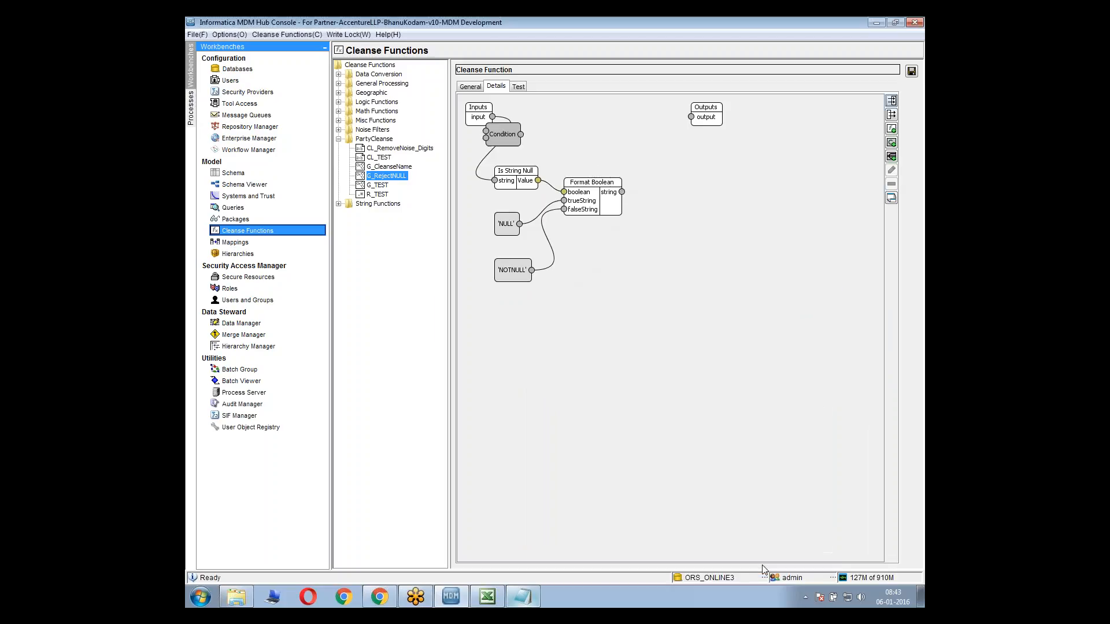
{"action": "right_click", "coordinate": [503, 124]}
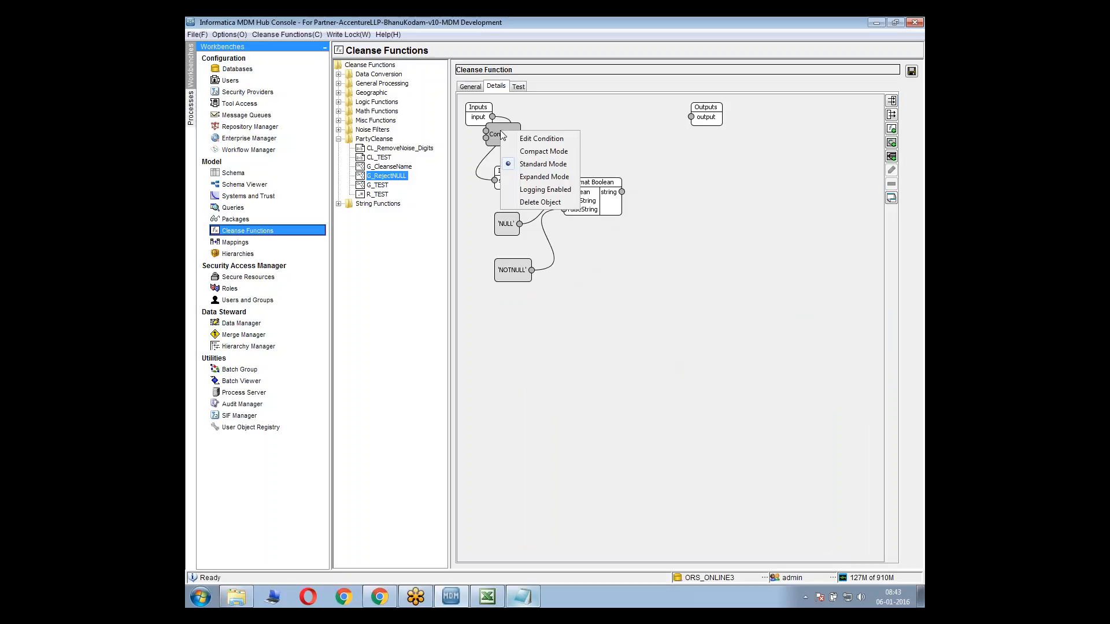
{"action": "left_click", "coordinate": [528, 169]}
{"action": "left_click_drag", "start_coordinate": [509, 146], "coordinate": [702, 224]}
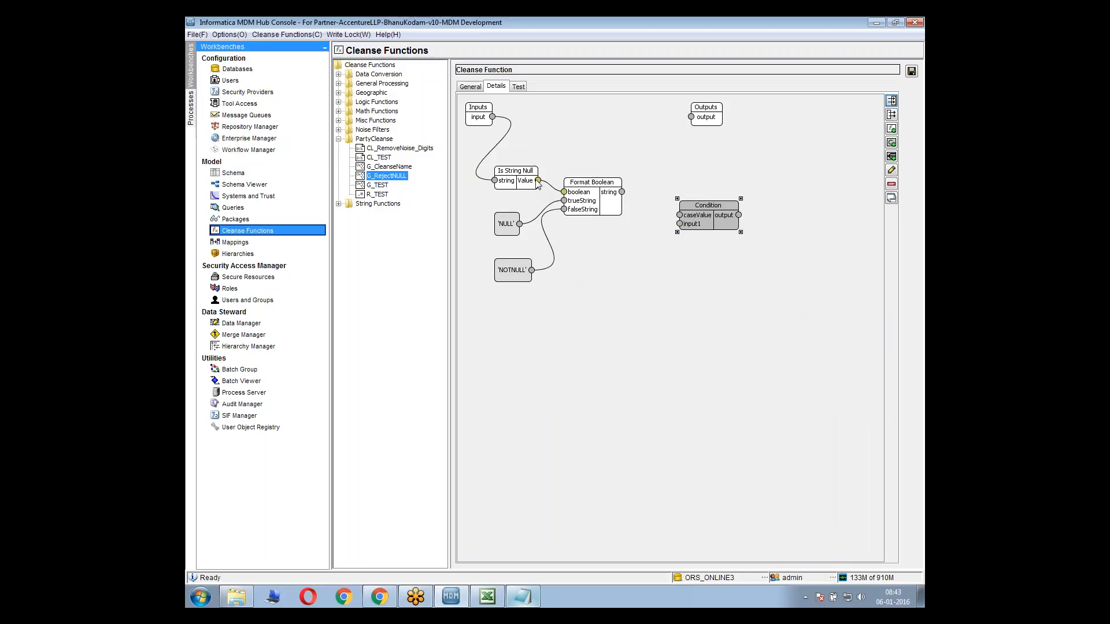
{"action": "left_click", "coordinate": [680, 279]}
{"action": "left_click_drag", "start_coordinate": [706, 208], "coordinate": [684, 197]}
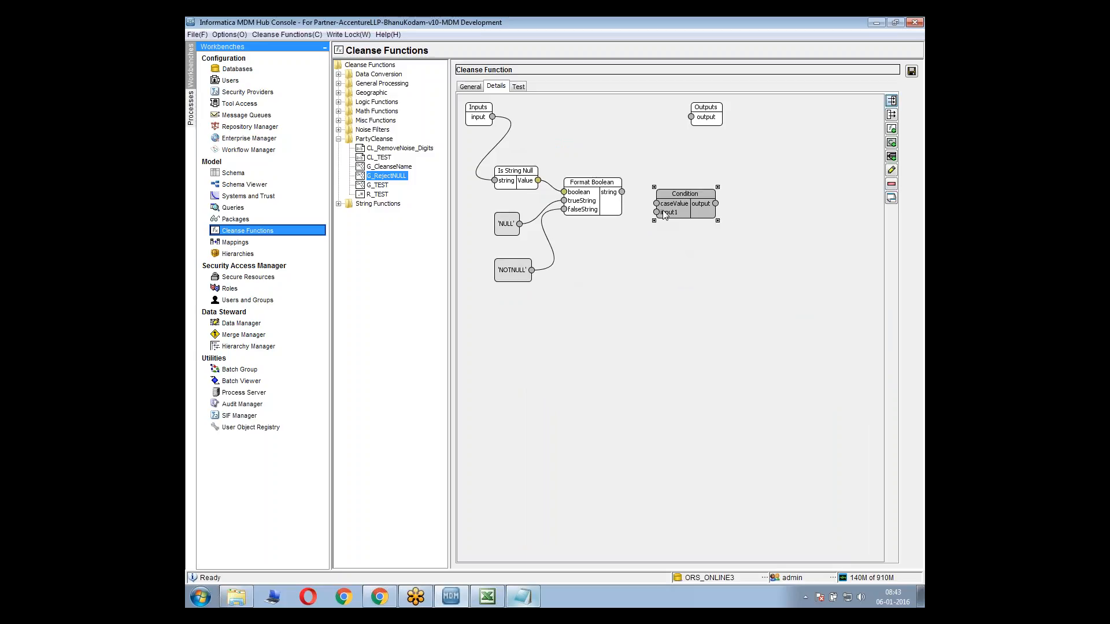
{"action": "left_click", "coordinate": [747, 186]}
Reopen the condition for editing and add the Reject function from Misc Functions to its NULL case
{"action": "double_click", "coordinate": [684, 206]}
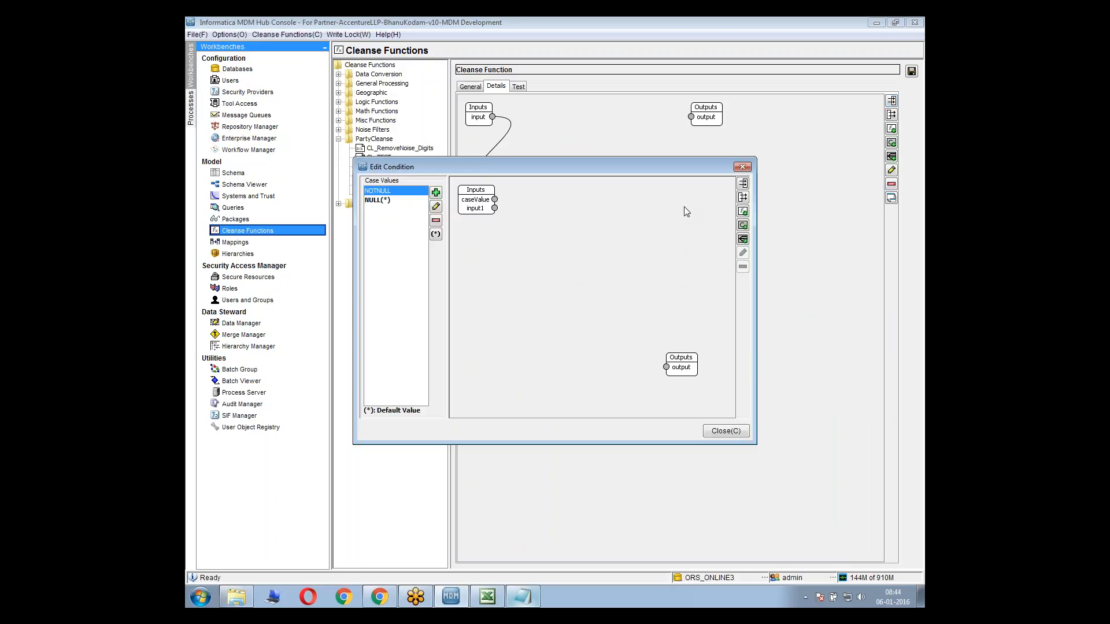
{"action": "left_click", "coordinate": [749, 167]}
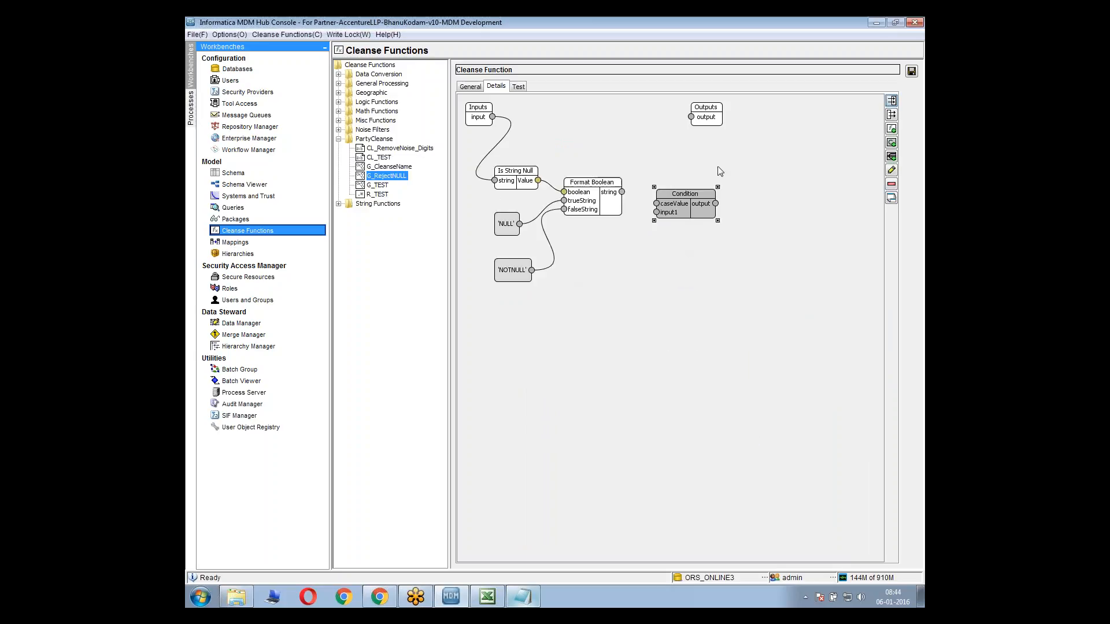
{"action": "double_click", "coordinate": [687, 199]}
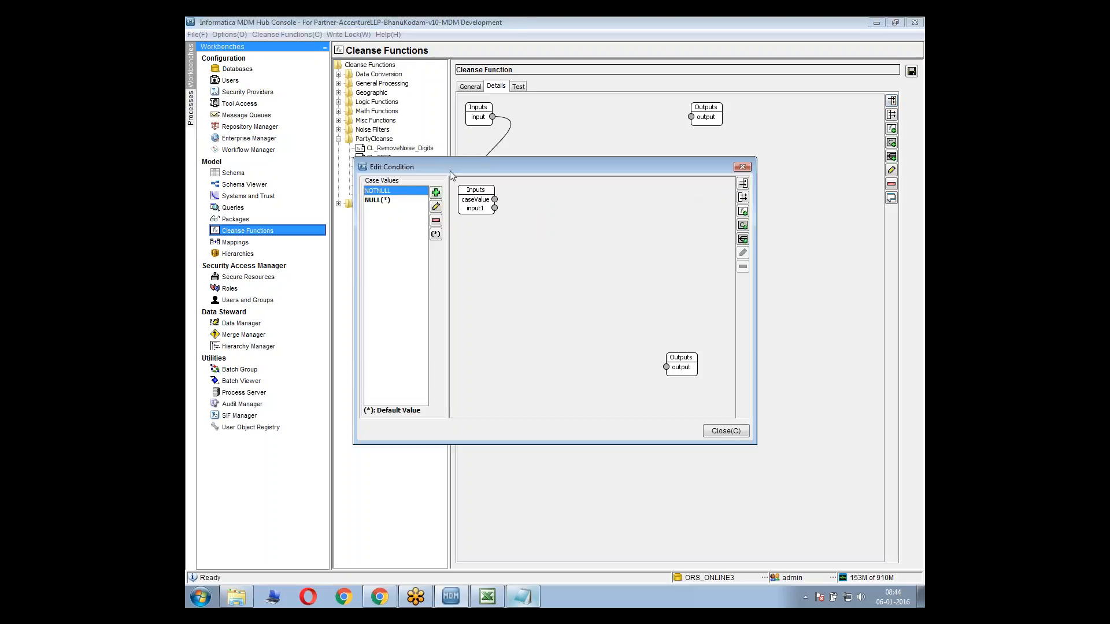
{"action": "left_click_drag", "start_coordinate": [450, 172], "coordinate": [499, 302]}
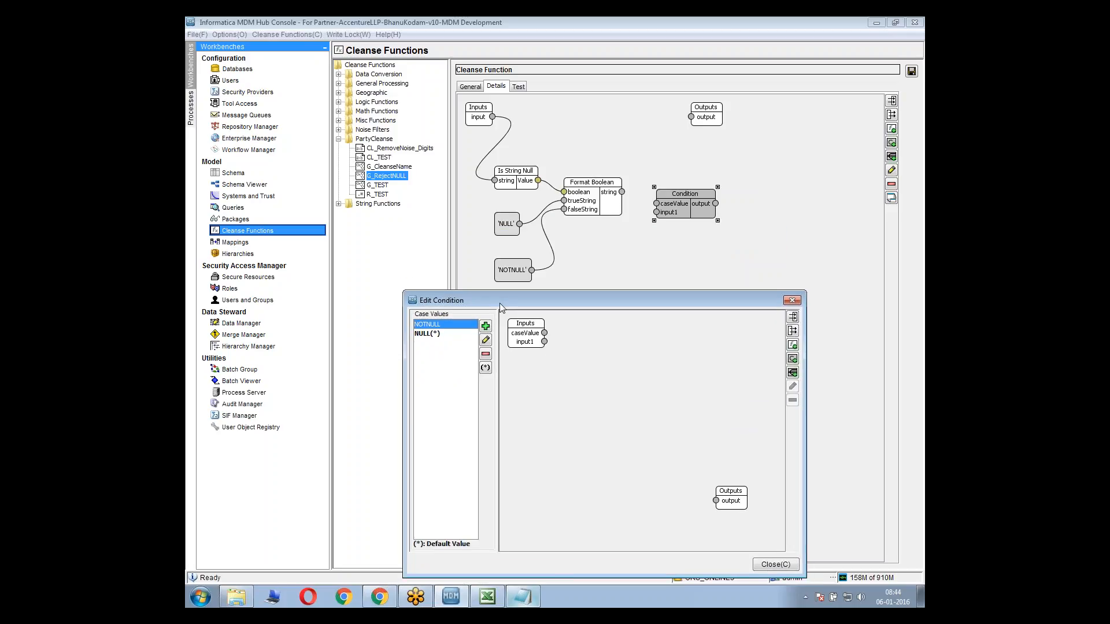
{"action": "left_click", "coordinate": [429, 334]}
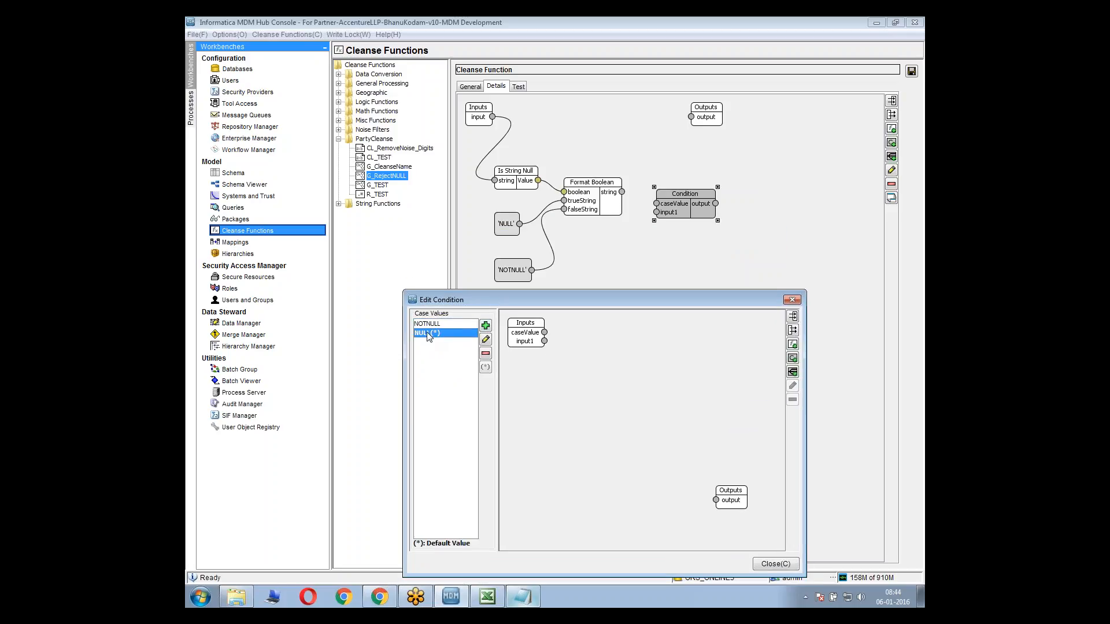
{"action": "right_click", "coordinate": [569, 397]}
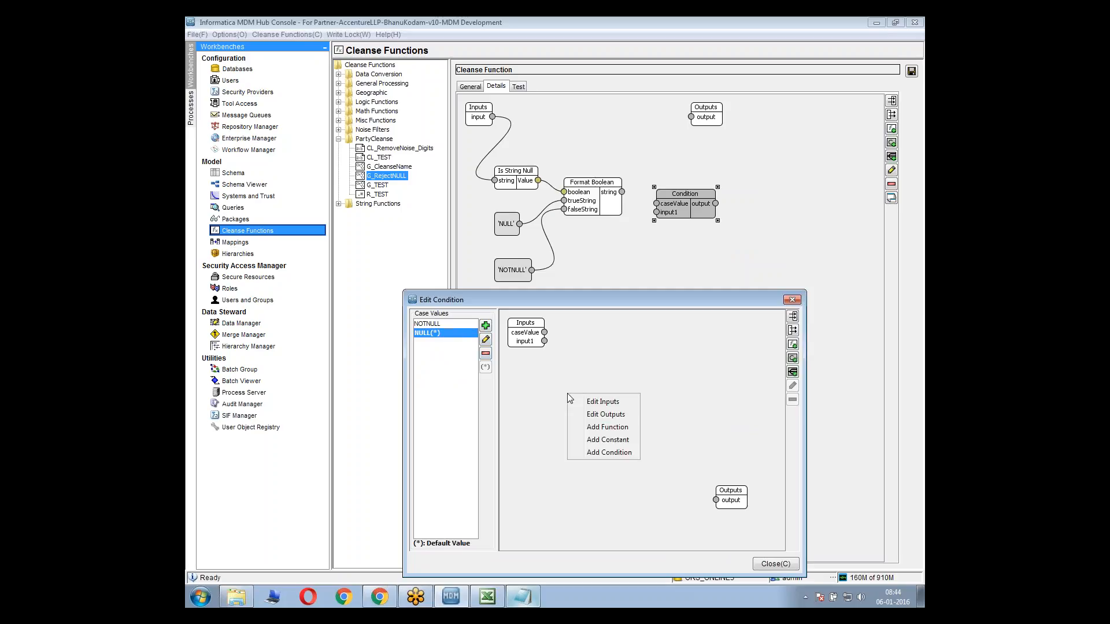
{"action": "left_click", "coordinate": [601, 427]}
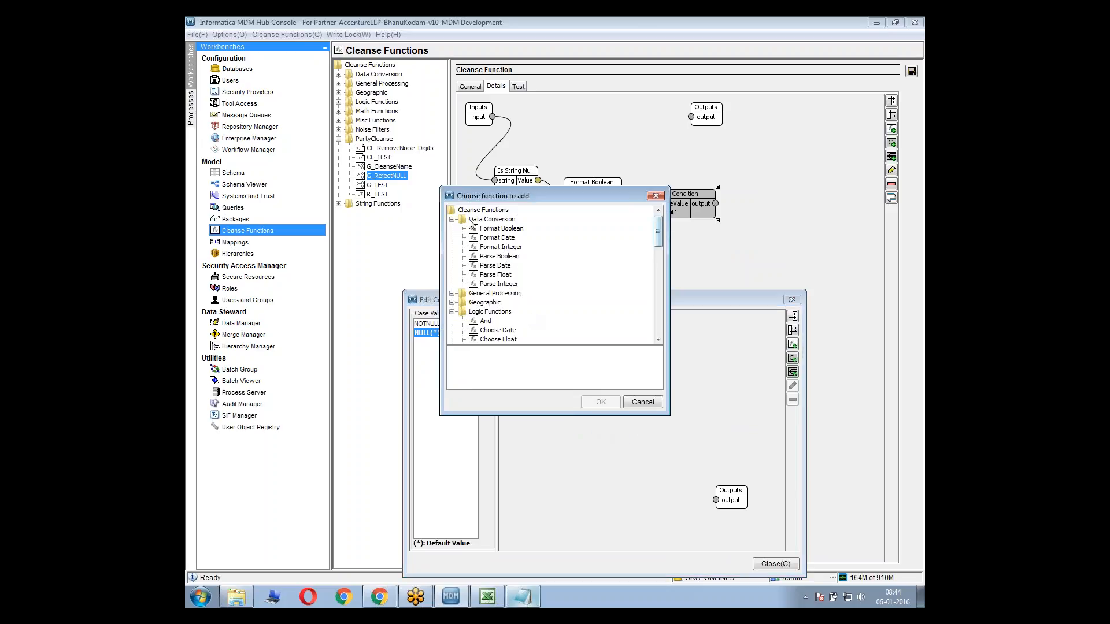
{"action": "double_click", "coordinate": [492, 220]}
{"action": "left_click", "coordinate": [494, 247]}
{"action": "double_click", "coordinate": [495, 249]}
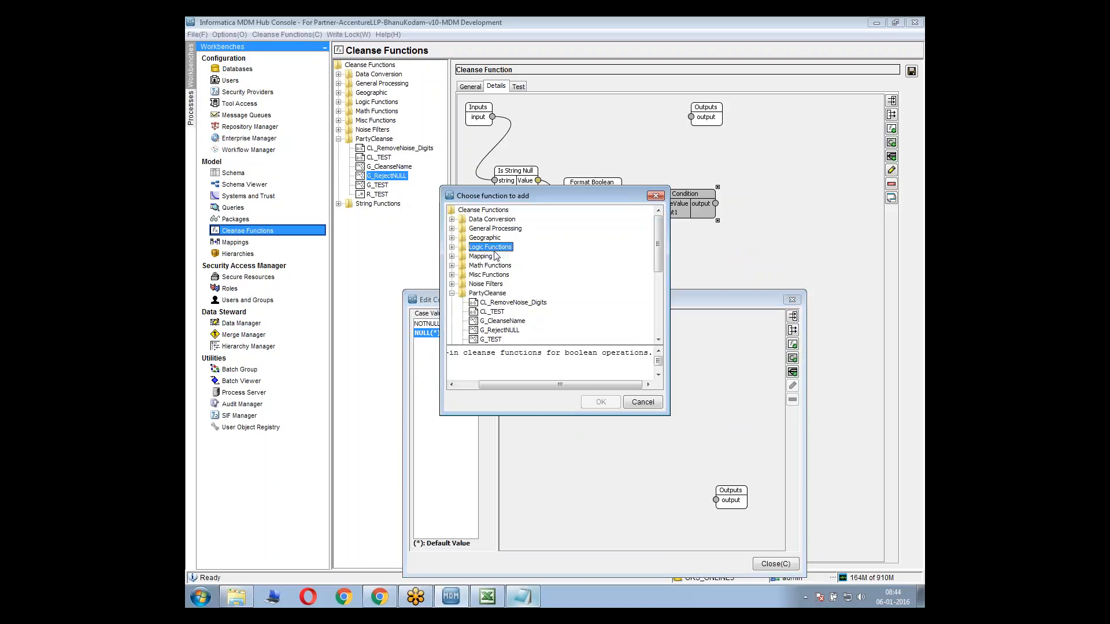
{"action": "double_click", "coordinate": [489, 276]}
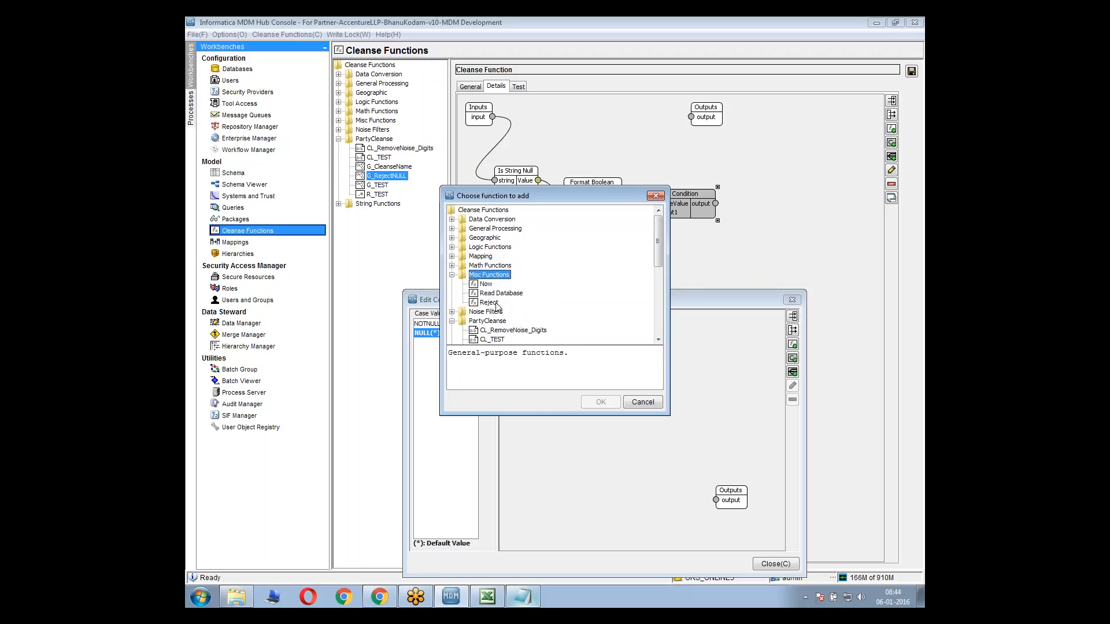
{"action": "left_click", "coordinate": [491, 302]}
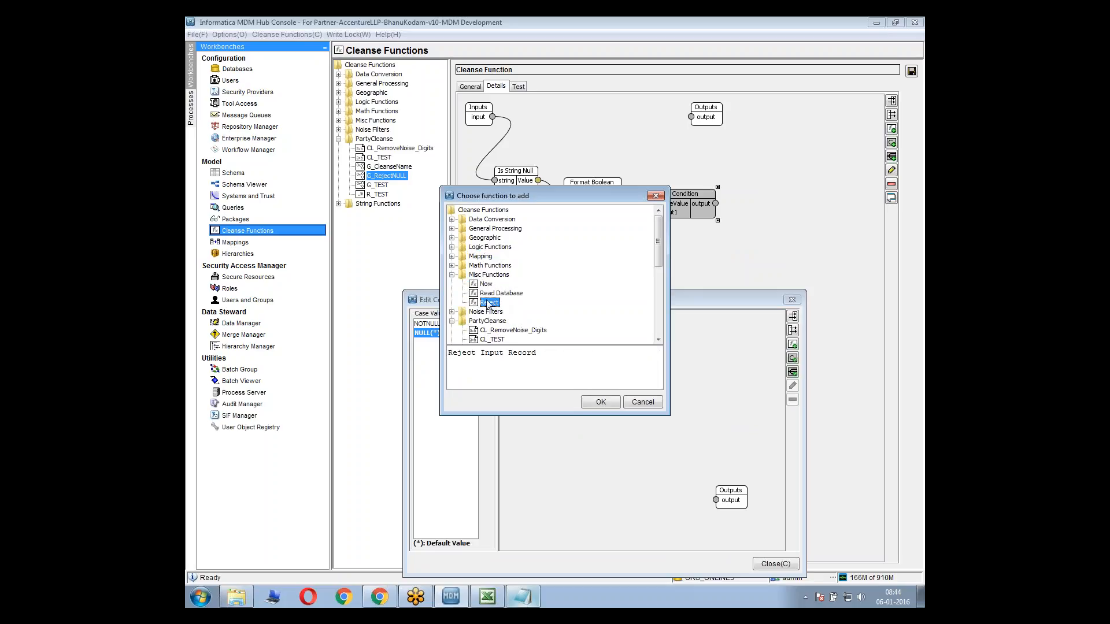
{"action": "left_click", "coordinate": [599, 403]}
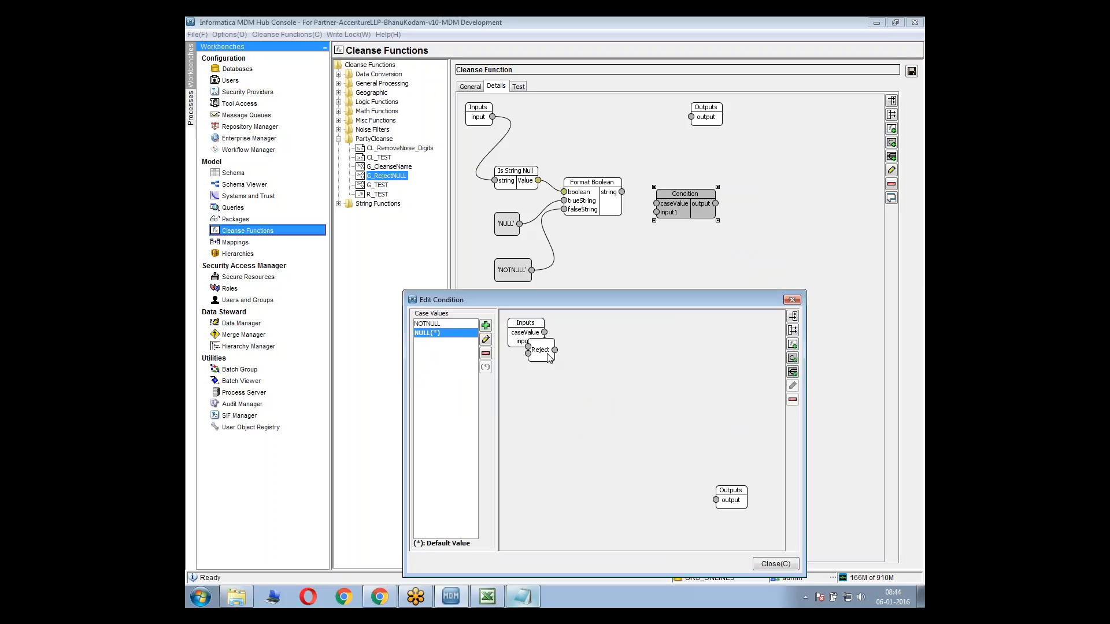
Show the Reject function in expanded mode, place it between the case's inputs and outputs, and close the condition editor
{"action": "left_click_drag", "start_coordinate": [550, 358], "coordinate": [625, 363]}
{"action": "right_click", "coordinate": [625, 369]}
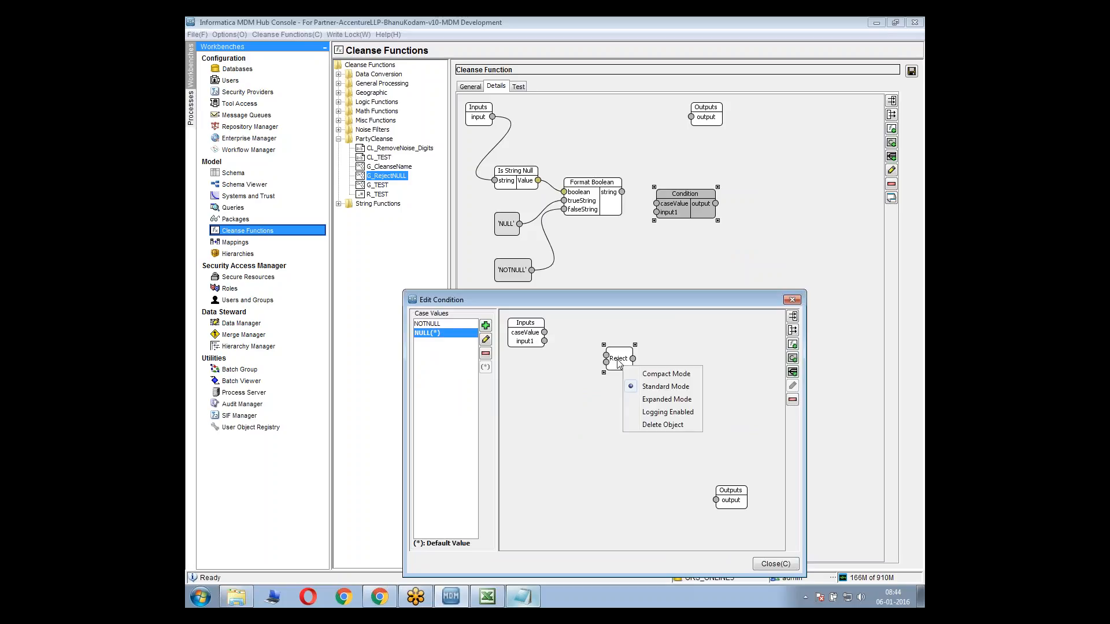
{"action": "left_click", "coordinate": [647, 398]}
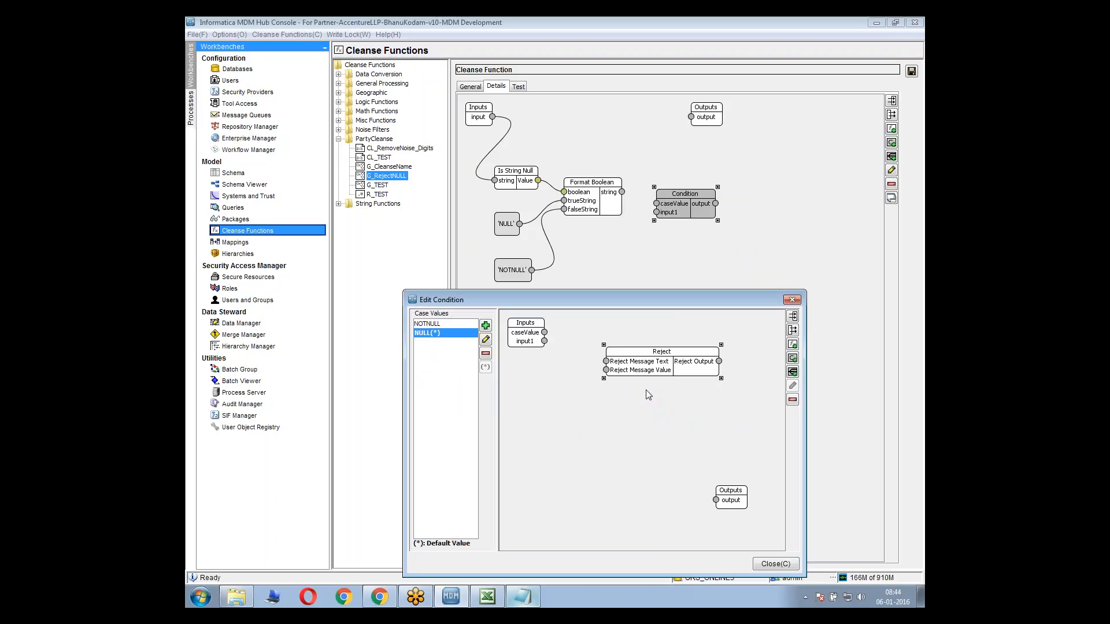
{"action": "left_click_drag", "start_coordinate": [645, 363], "coordinate": [620, 387]}
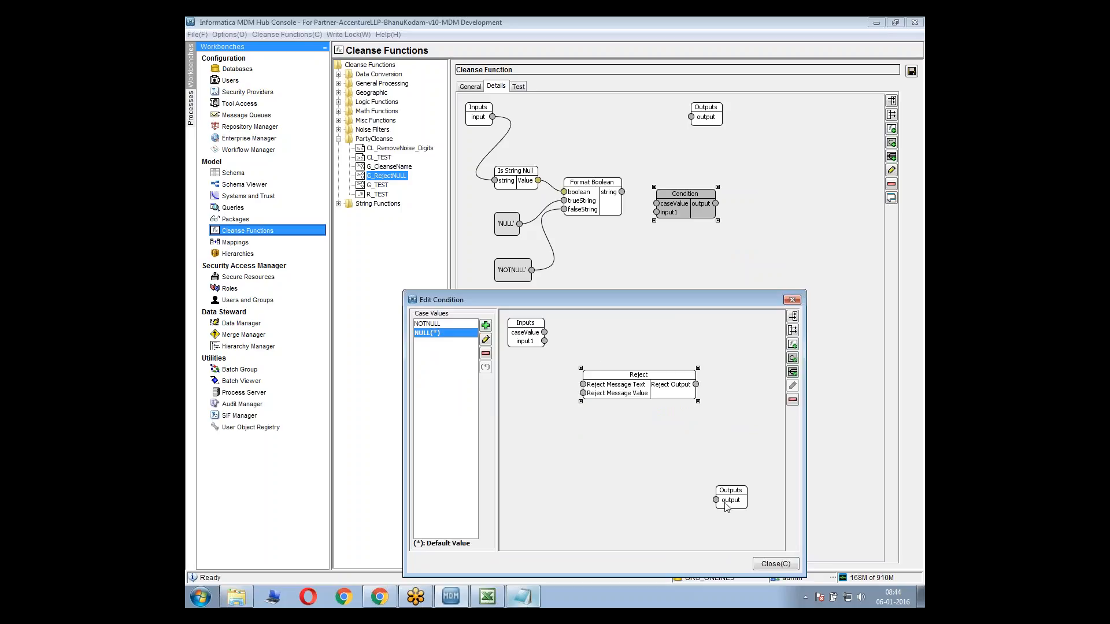
{"action": "left_click", "coordinate": [776, 565]}
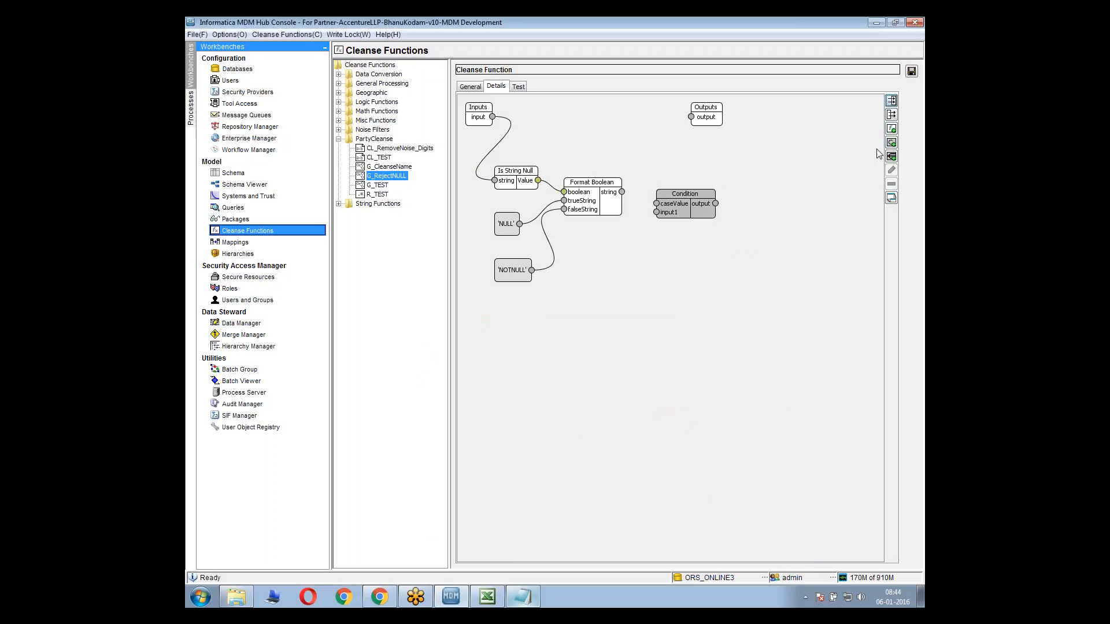
Save G_RejectNULL and test the Reject function from Misc Functions with hgg as the Reject Message Value
{"action": "left_click", "coordinate": [912, 71]}
{"action": "left_click", "coordinate": [339, 120]}
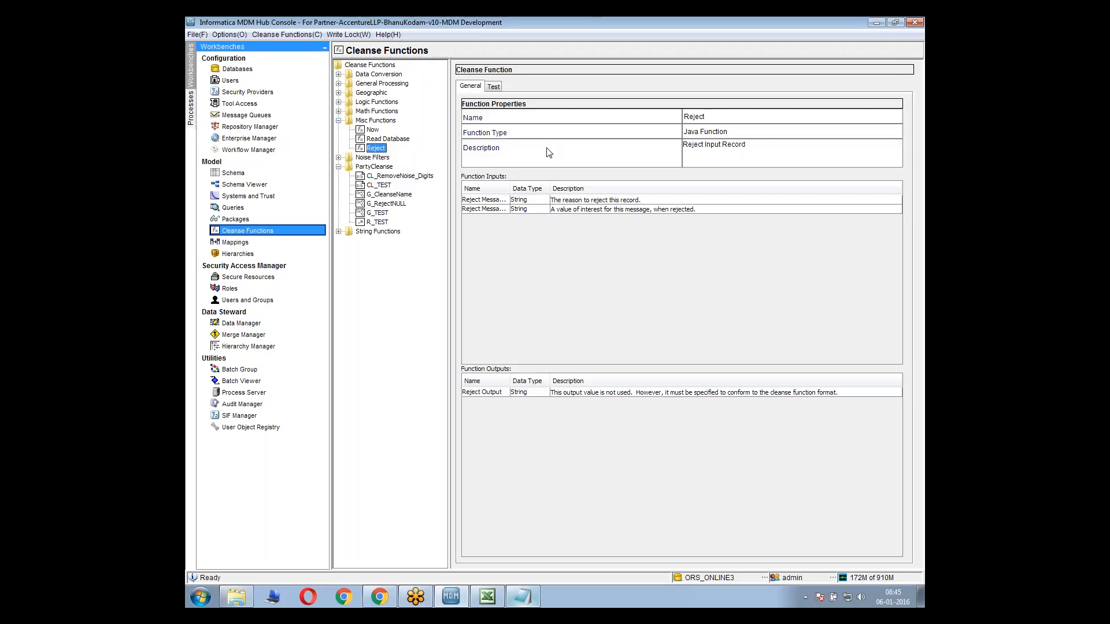
{"action": "left_click", "coordinate": [494, 86]}
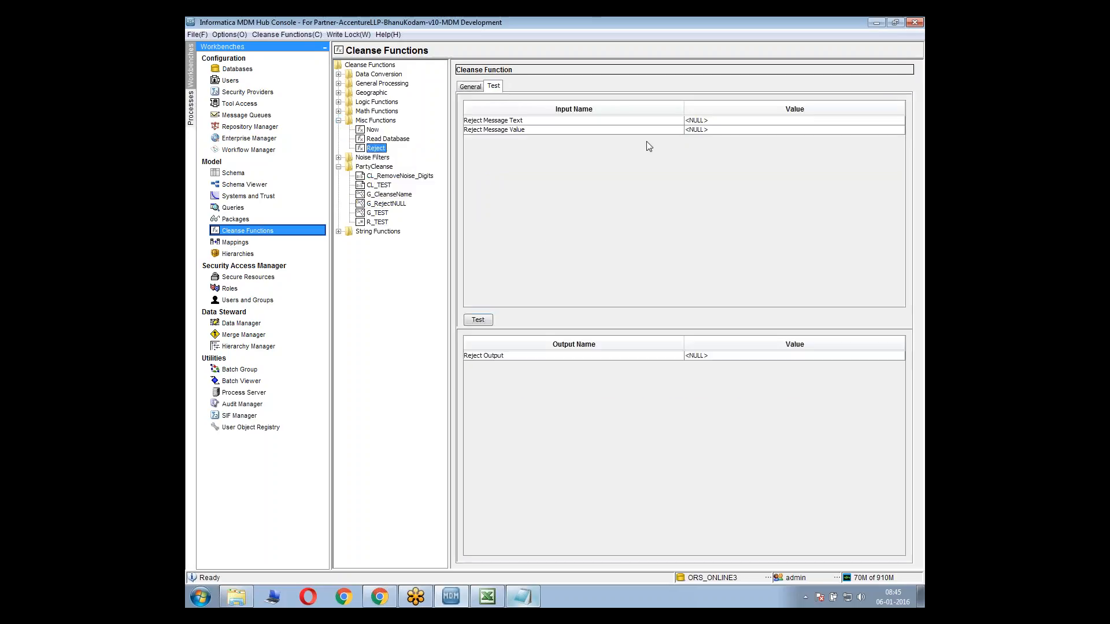
{"action": "left_click", "coordinate": [737, 120]}
{"action": "left_click", "coordinate": [737, 130]}
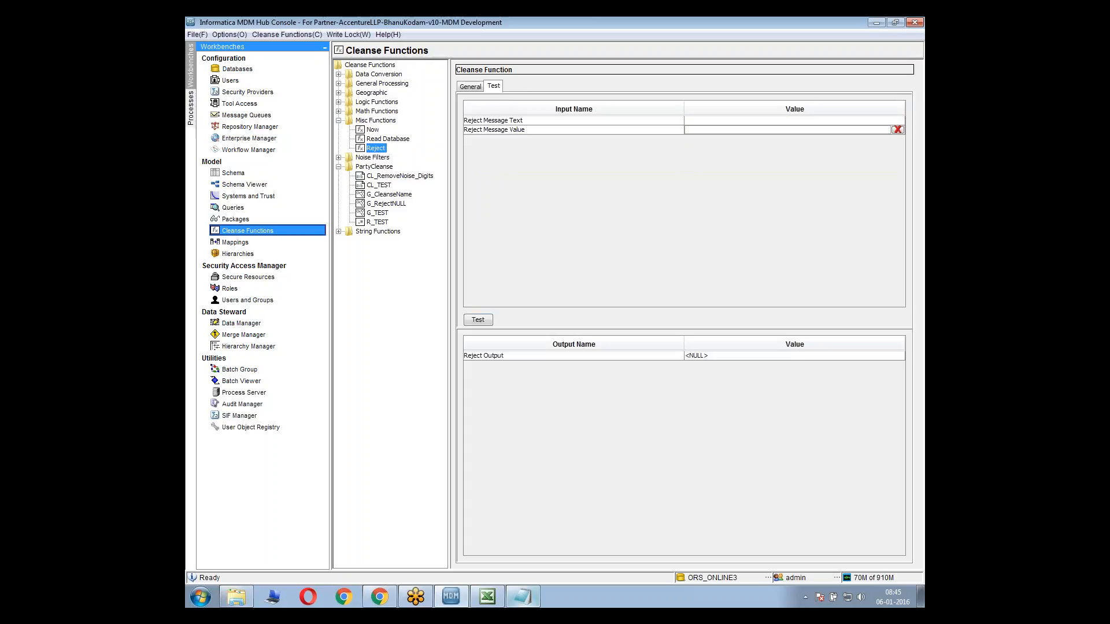
{"action": "type", "text": "hgg"}
{"action": "left_click", "coordinate": [480, 319]}
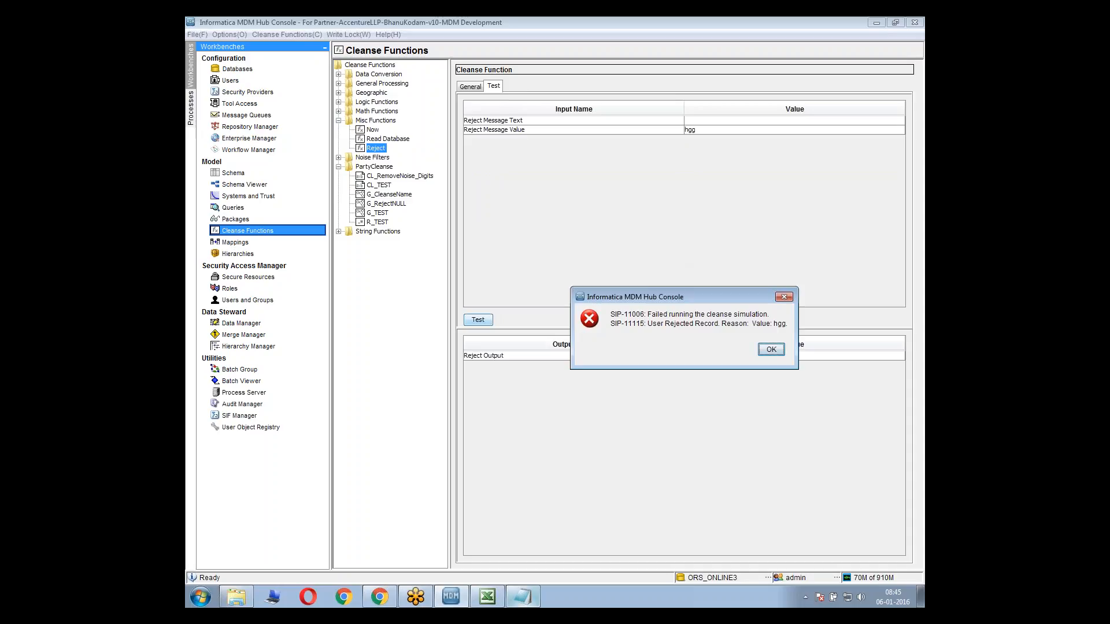
{"action": "left_click", "coordinate": [772, 349]}
Test the Reject function again with Custom Reason as the Reject Message Text and examine the reported rejection
{"action": "left_click", "coordinate": [708, 120]}
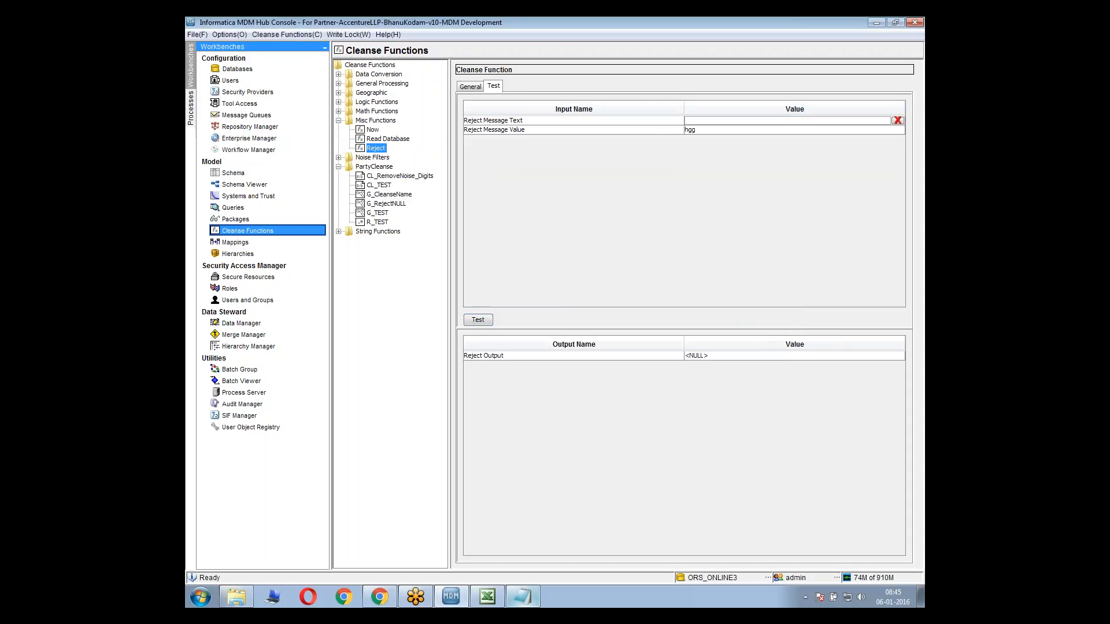
{"action": "type", "text": "Custom"}
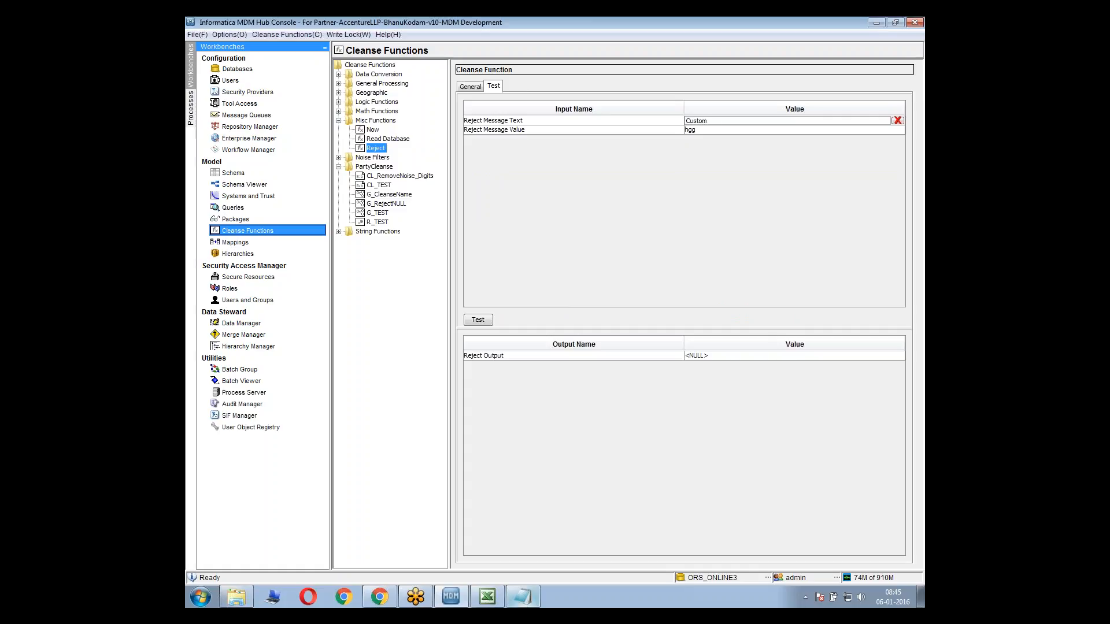
{"action": "type", "text": " Resl"}
{"action": "left_click", "coordinate": [481, 321]}
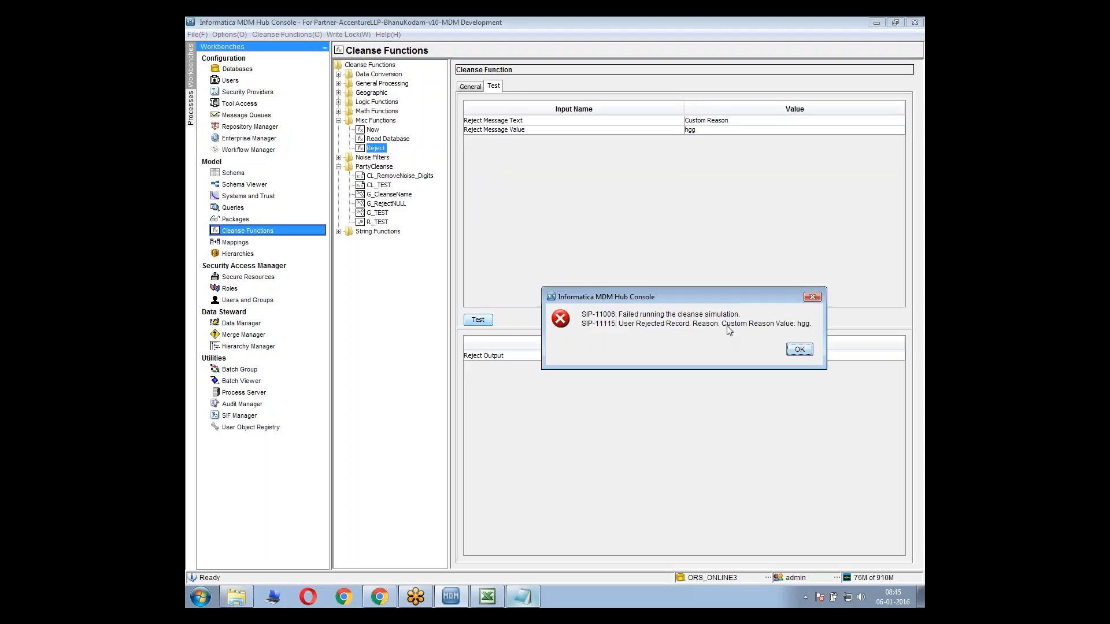
{"action": "left_click_drag", "start_coordinate": [723, 325], "coordinate": [812, 327]}
{"action": "left_click", "coordinate": [771, 327]}
{"action": "left_click", "coordinate": [797, 350]}
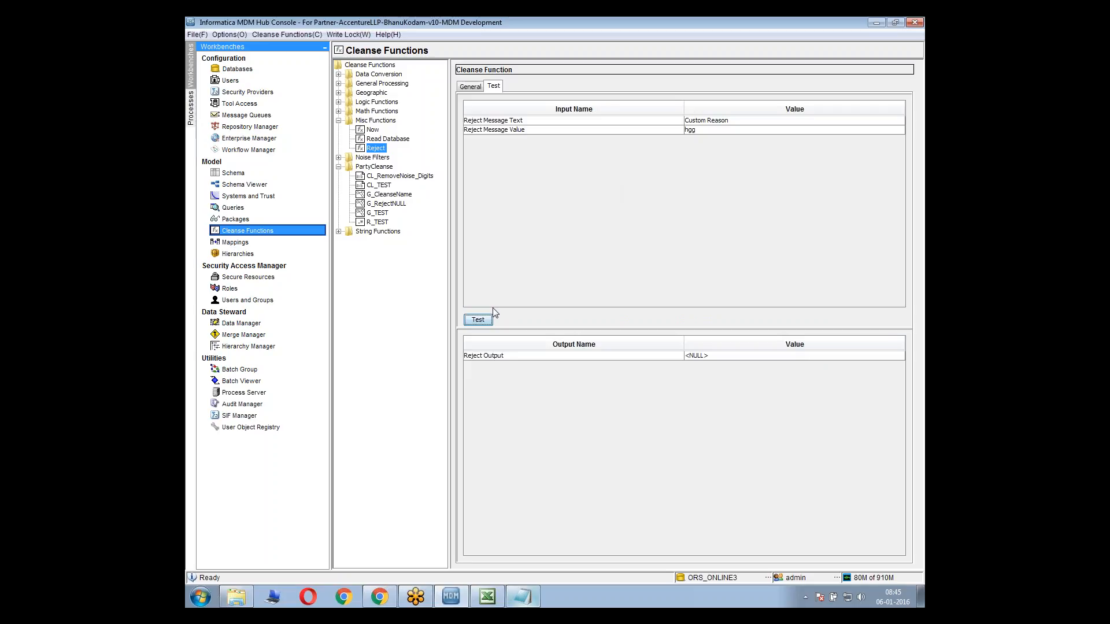
{"action": "left_click", "coordinate": [478, 320]}
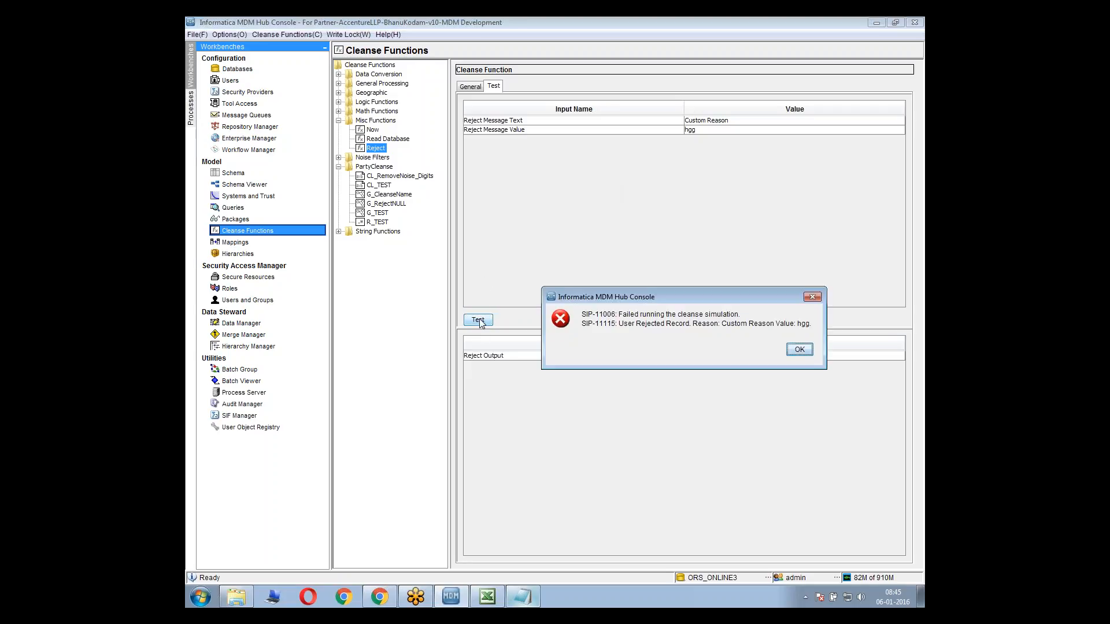
{"action": "key", "text": "Return"}
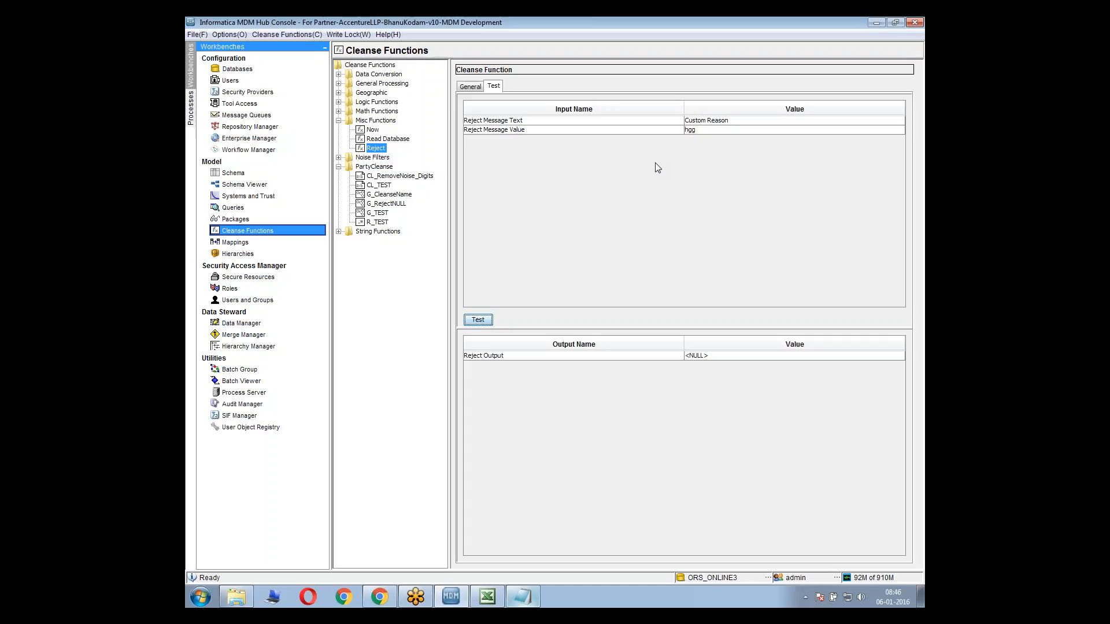
Reopen the condition in G_RejectNULL and connect the NULL case's caseValue input to Reject Message Value
{"action": "left_click", "coordinate": [374, 151]}
{"action": "left_click", "coordinate": [386, 206]}
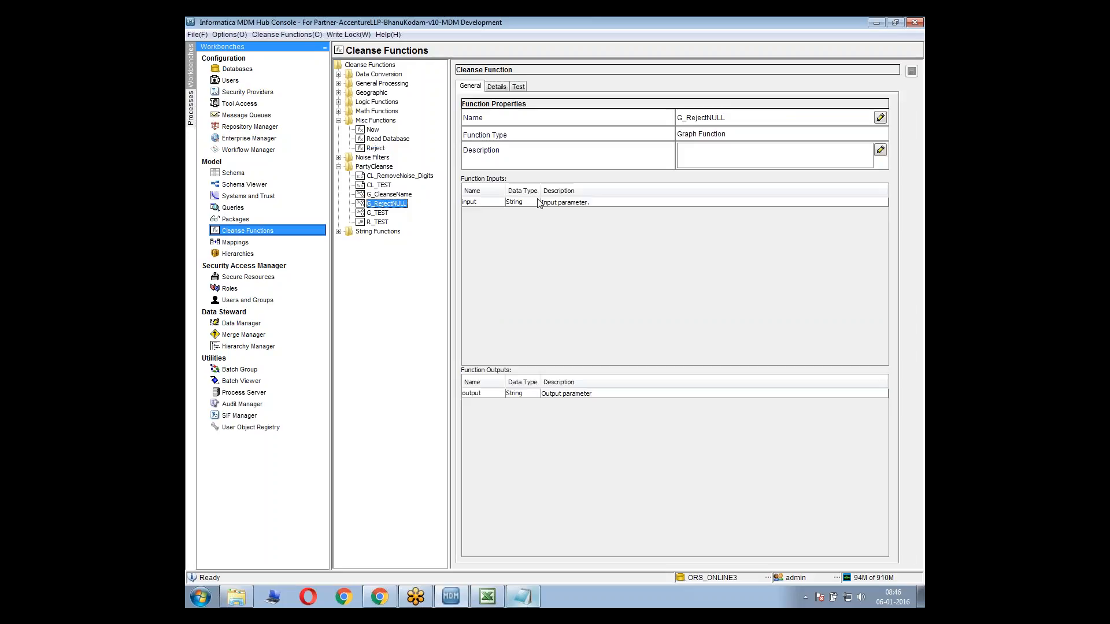
{"action": "left_click", "coordinate": [496, 87]}
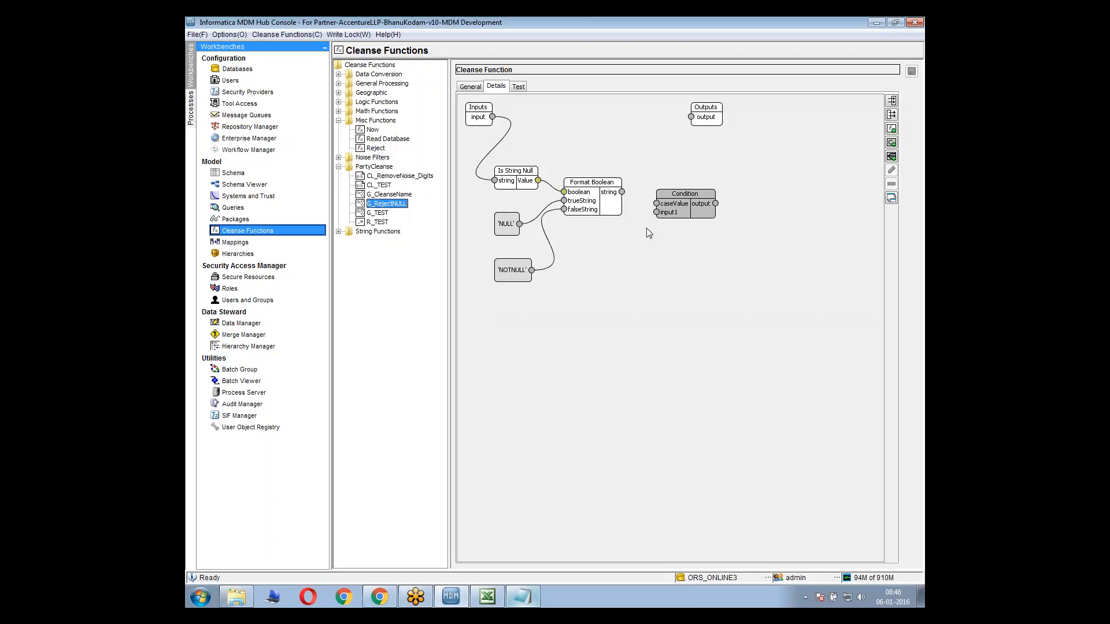
{"action": "double_click", "coordinate": [681, 211]}
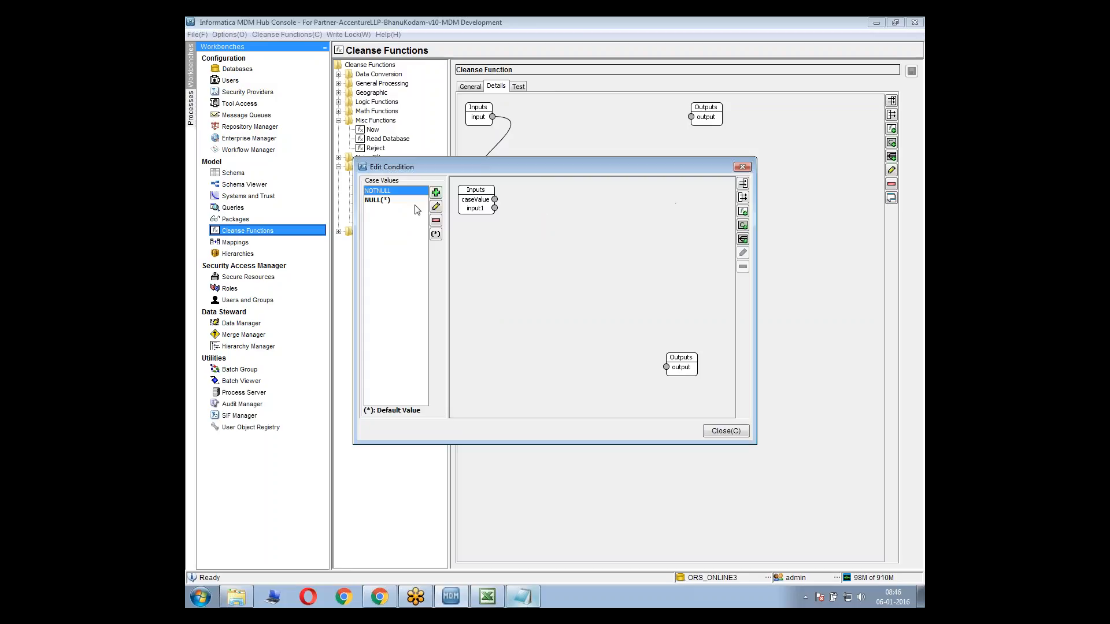
{"action": "left_click", "coordinate": [379, 191]}
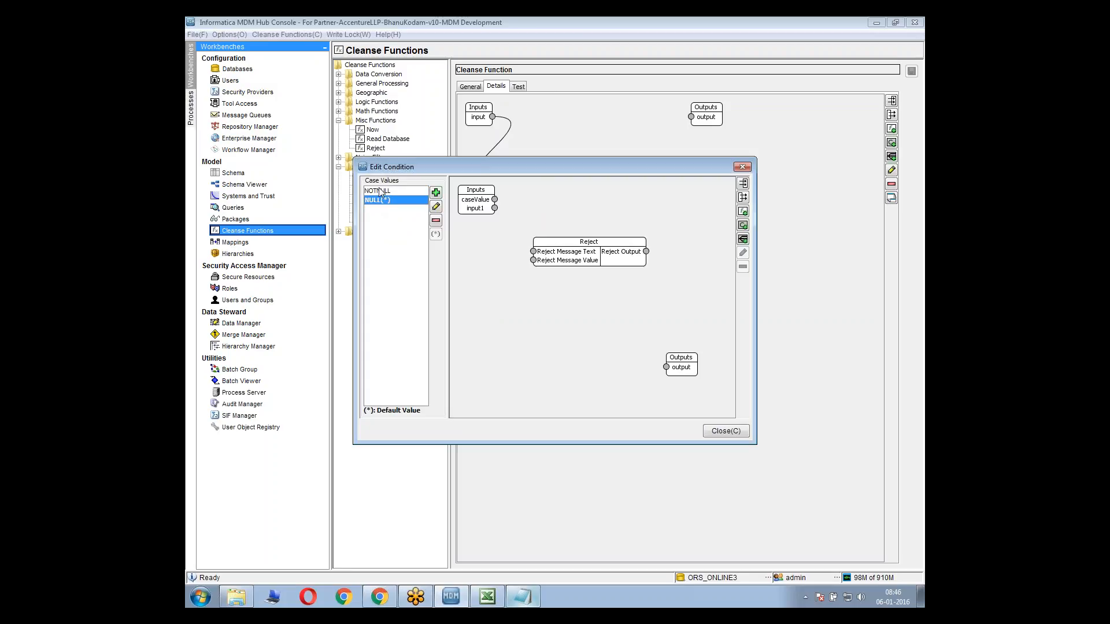
{"action": "left_click", "coordinate": [393, 200]}
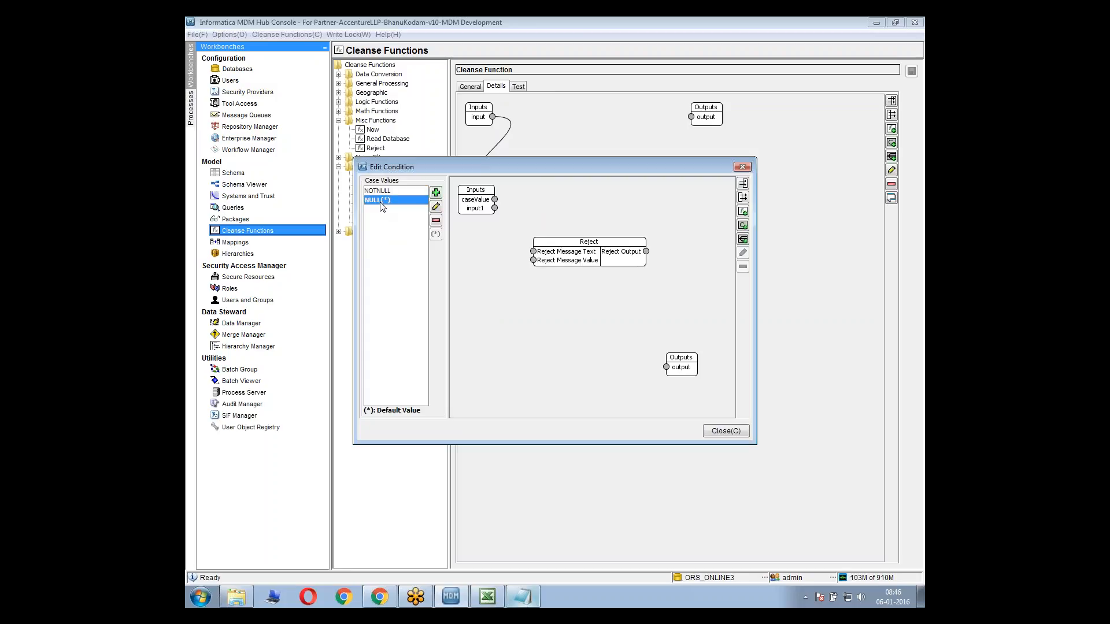
{"action": "left_click", "coordinate": [395, 192]}
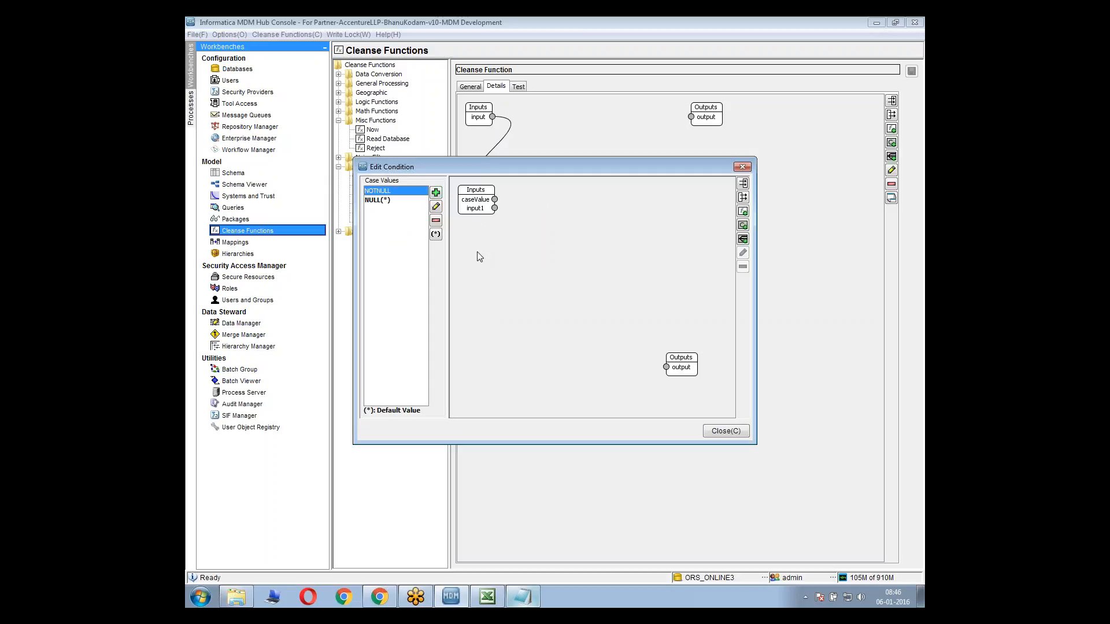
{"action": "left_click", "coordinate": [393, 200]}
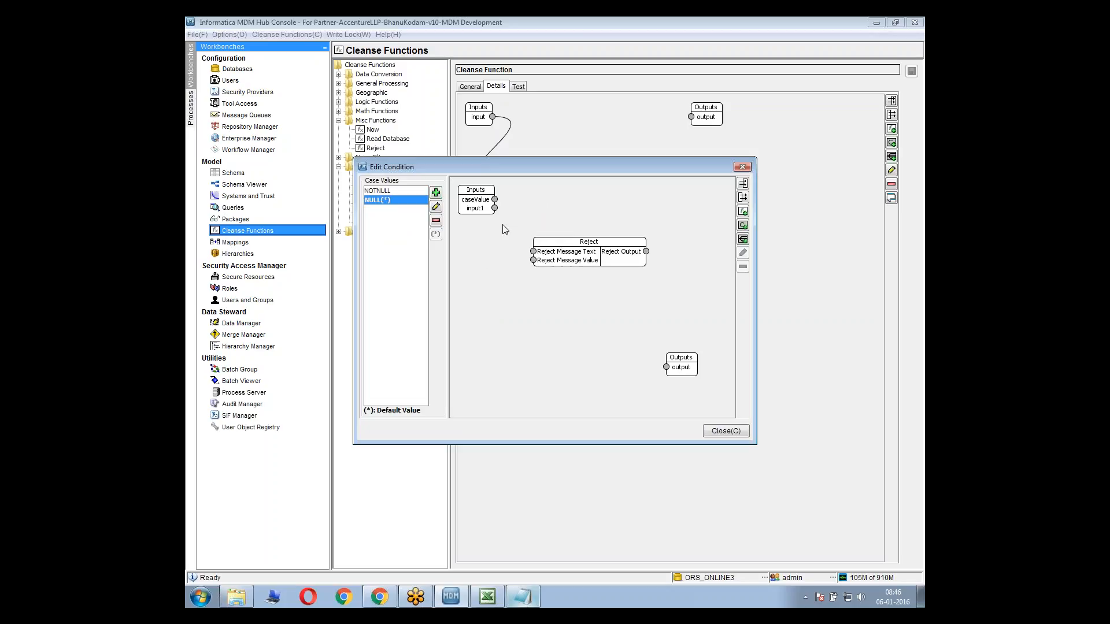
{"action": "left_click_drag", "start_coordinate": [495, 199], "coordinate": [577, 242]}
Add a String constant "Rejecting because the input is NULL", connect it to Reject Message Text and place it below the Reject function
{"action": "right_click", "coordinate": [529, 293]}
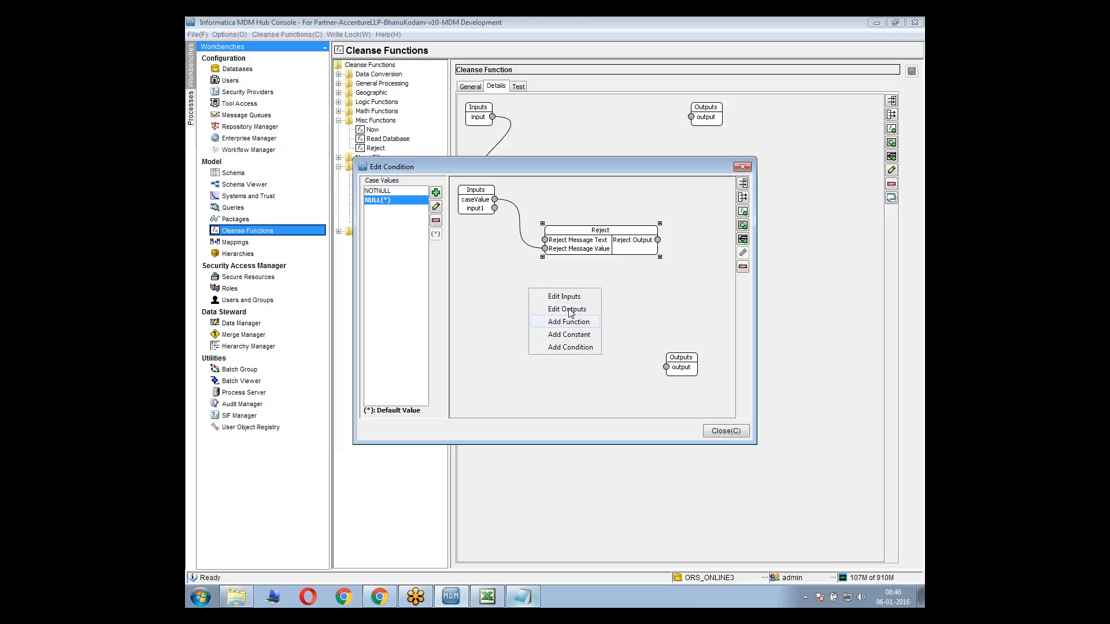
{"action": "left_click", "coordinate": [572, 335]}
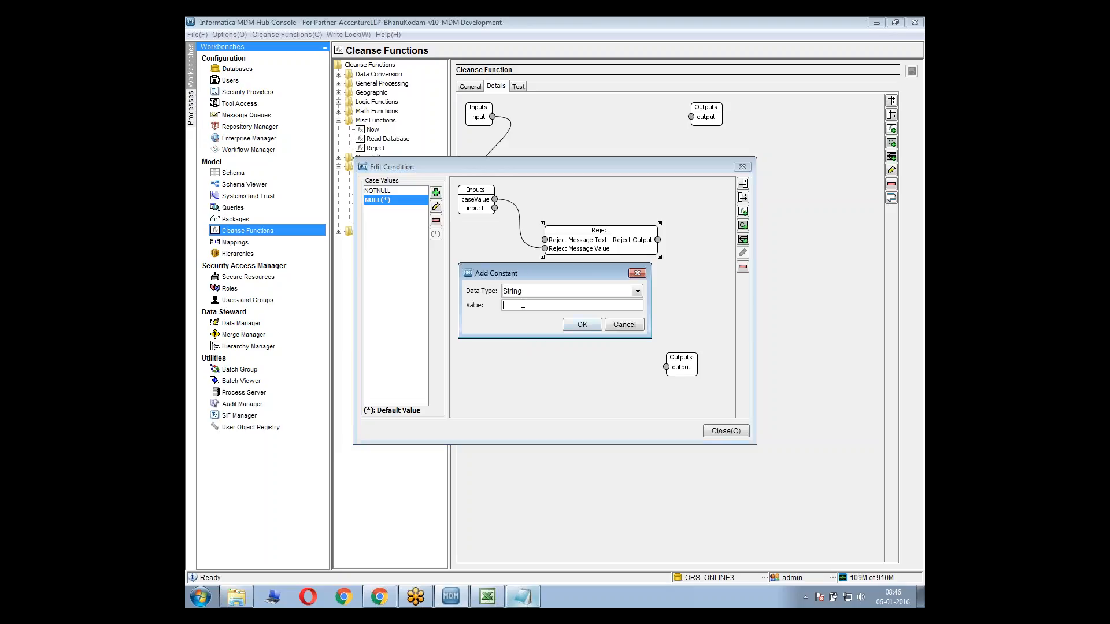
{"action": "type", "text": "Rejectiog because the input is NULL"}
{"action": "left_click", "coordinate": [582, 325]}
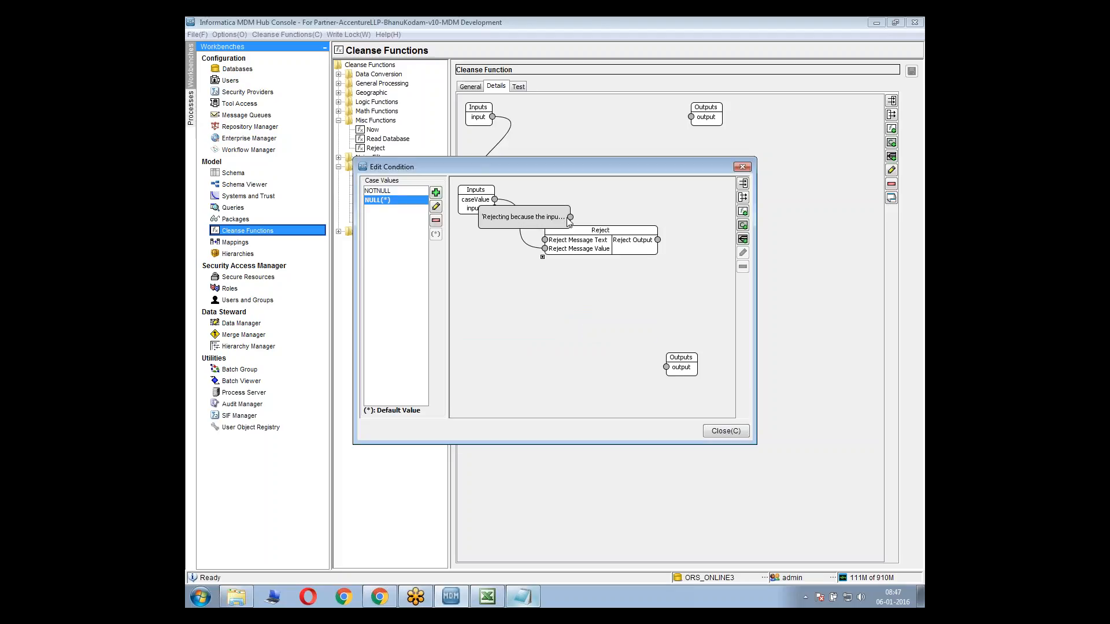
{"action": "left_click_drag", "start_coordinate": [570, 217], "coordinate": [496, 288]}
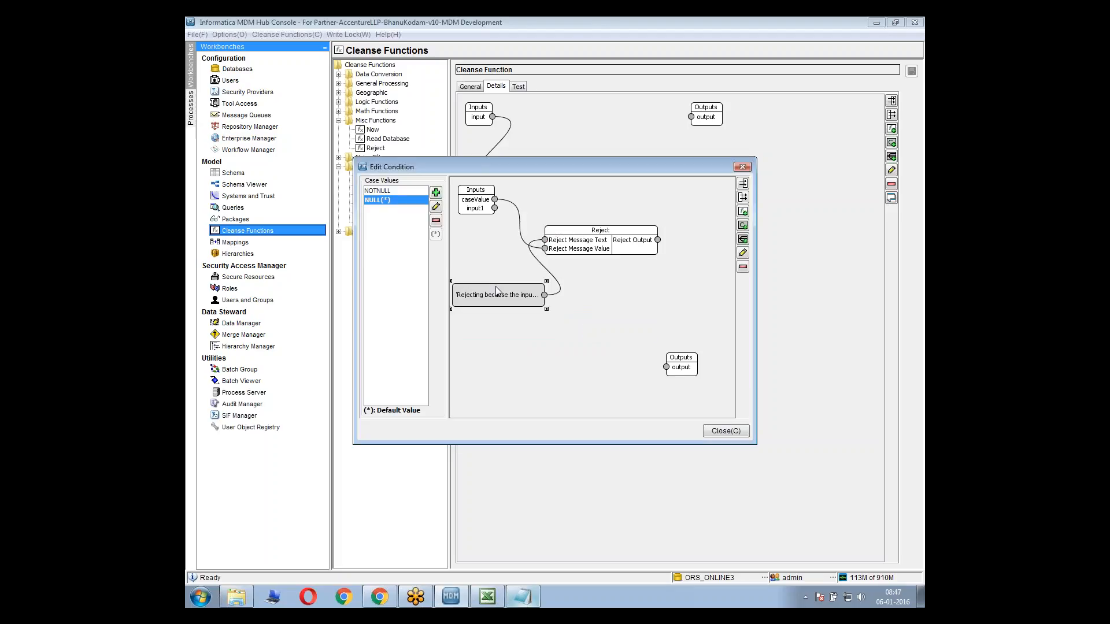
Connect Reject Output to the NULL case's output and close the condition editor
{"action": "left_click", "coordinate": [658, 241]}
{"action": "mouse_move", "coordinate": [658, 240]}
{"action": "left_mouse_down"}
{"action": "mouse_move", "coordinate": [666, 367]}
{"action": "mouse_move", "coordinate": [662, 309]}
{"action": "left_mouse_up"}
{"action": "left_click_drag", "start_coordinate": [658, 240], "coordinate": [667, 368]}
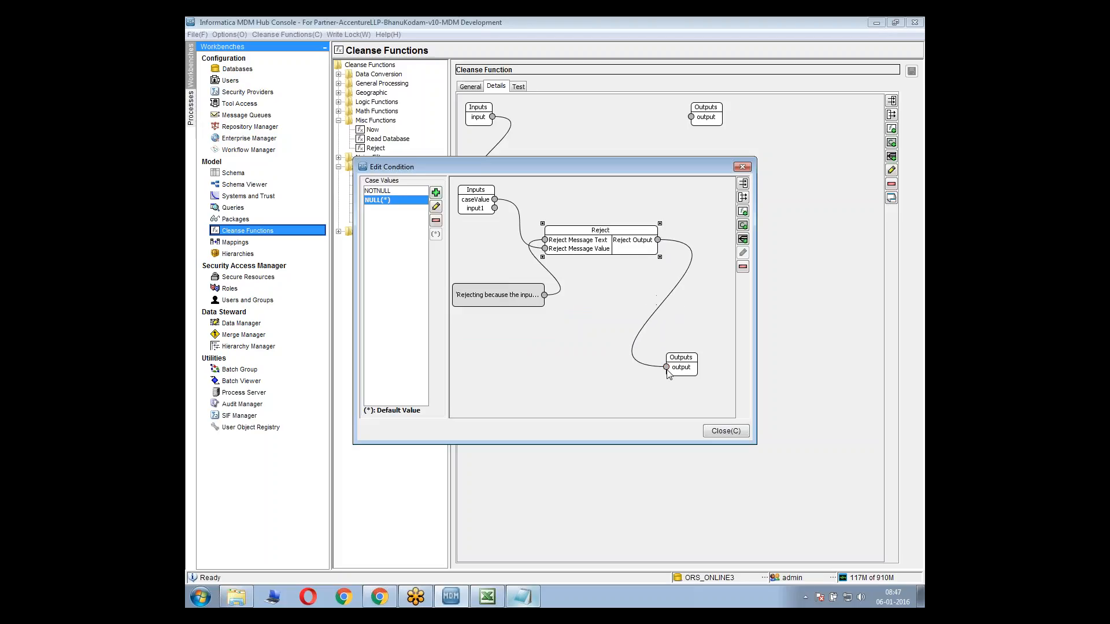
{"action": "left_click", "coordinate": [670, 238]}
{"action": "left_click", "coordinate": [725, 432]}
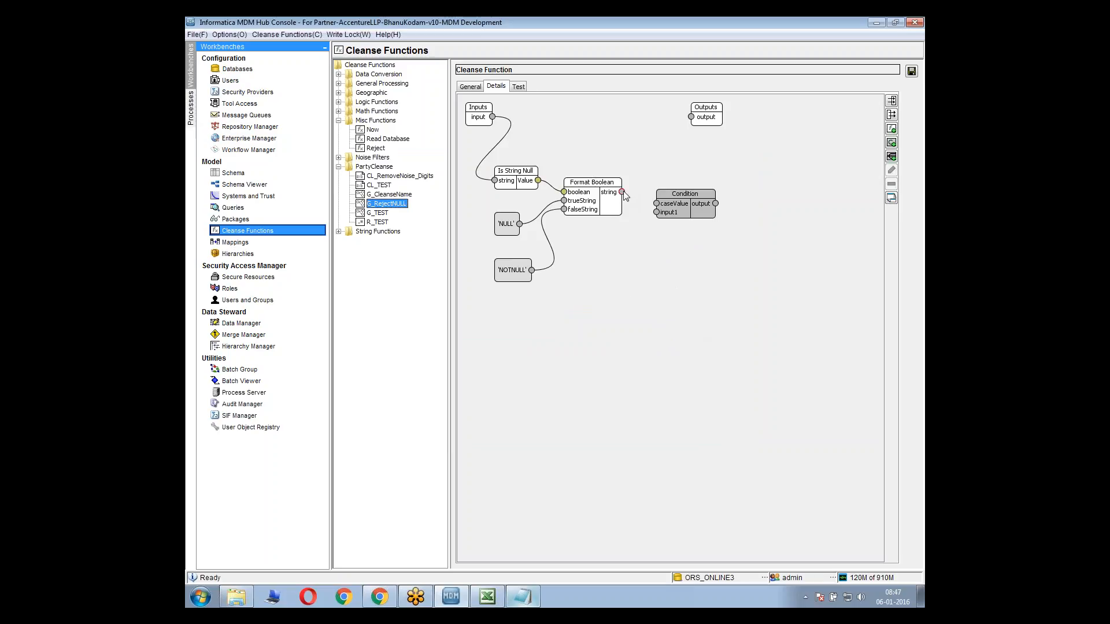
Connect Format Boolean's string output to the condition's caseValue, and check the condition's NULL and NOTNULL cases
{"action": "left_click", "coordinate": [623, 192]}
{"action": "left_click", "coordinate": [657, 204]}
{"action": "double_click", "coordinate": [684, 202]}
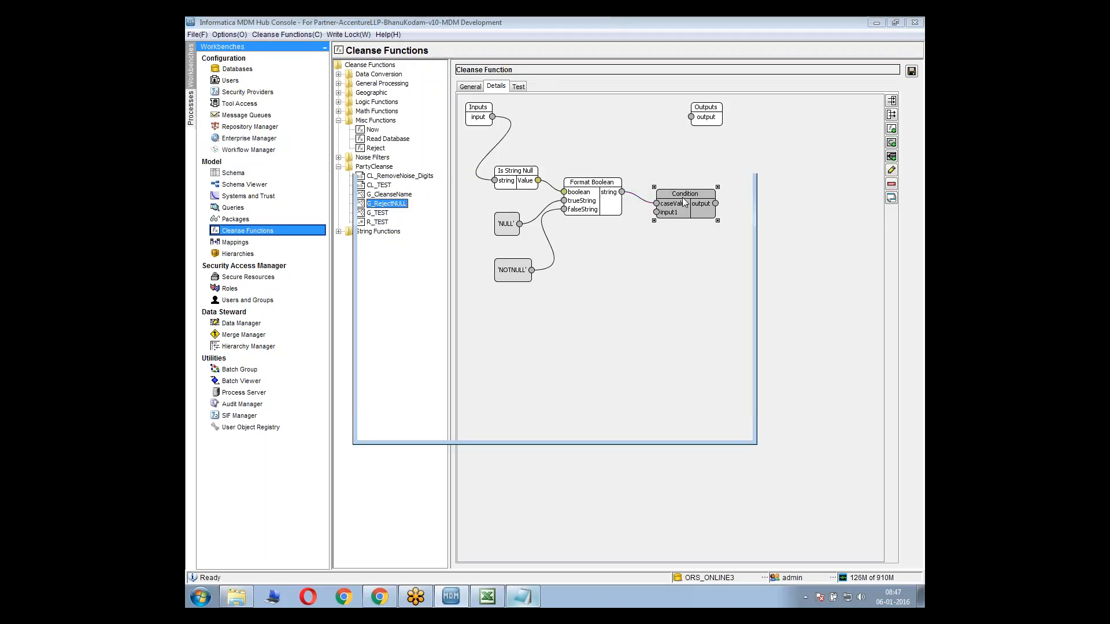
{"action": "left_click", "coordinate": [386, 199]}
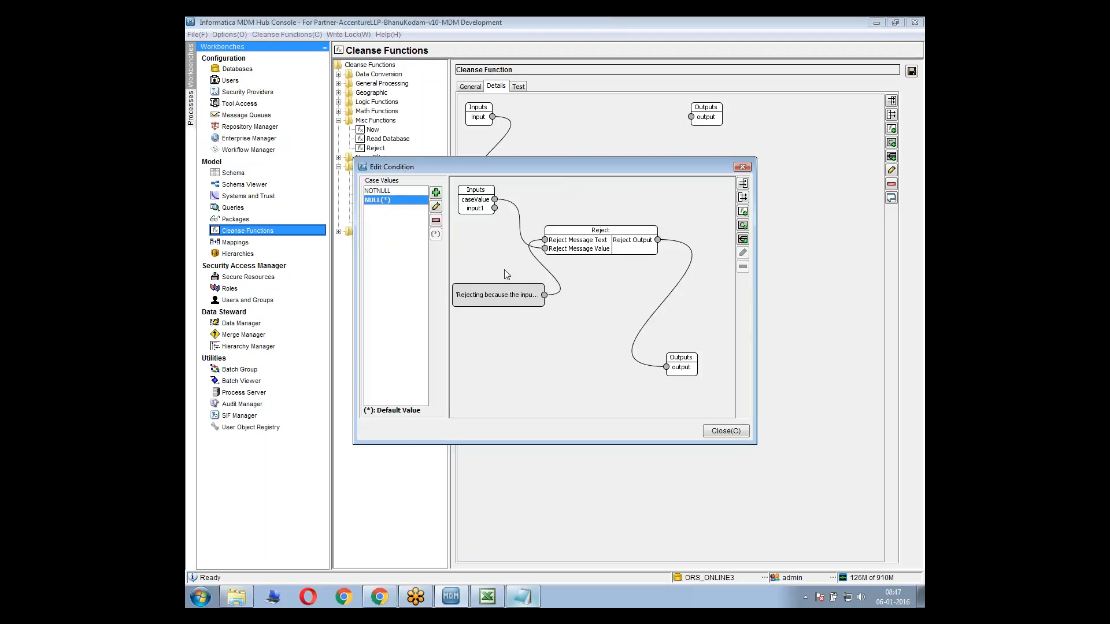
{"action": "left_click", "coordinate": [395, 190]}
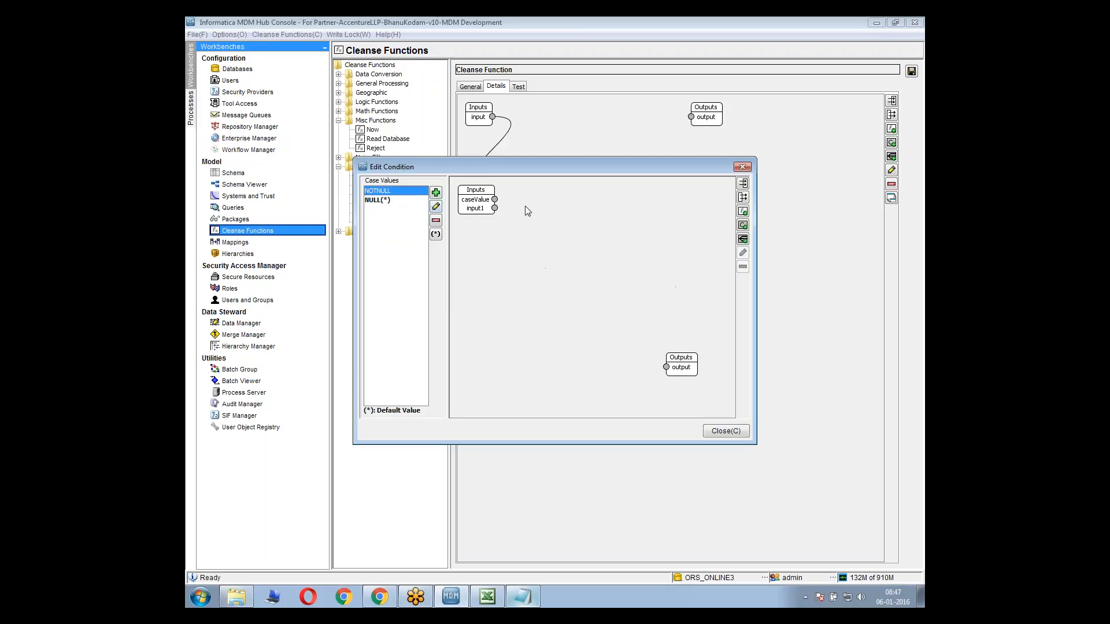
{"action": "left_click", "coordinate": [707, 432]}
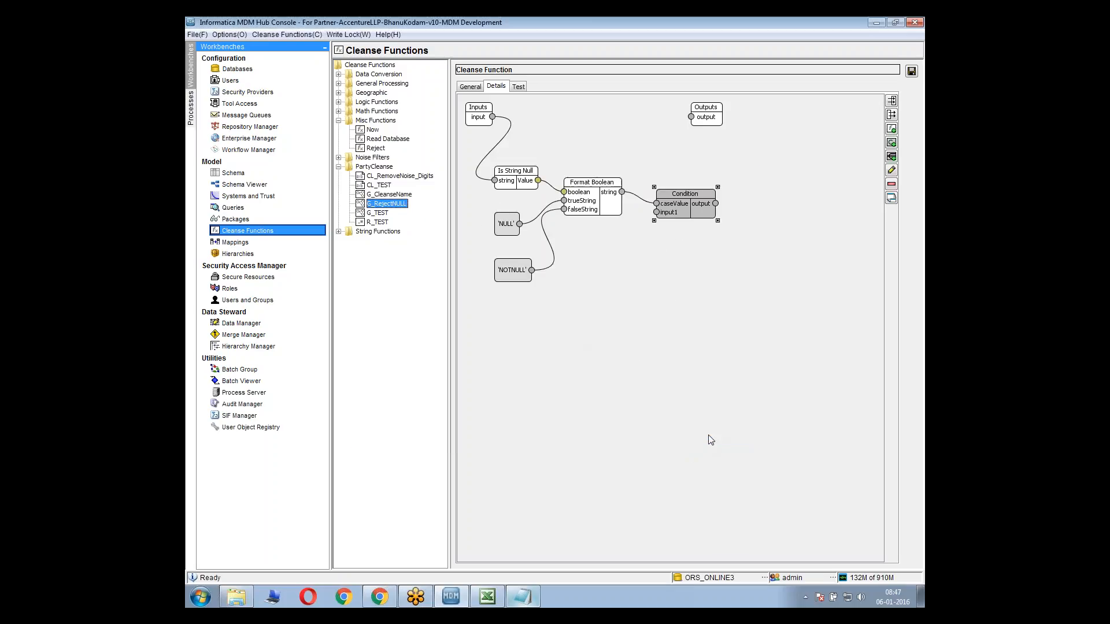
{"action": "left_click_drag", "start_coordinate": [716, 204], "coordinate": [690, 117]}
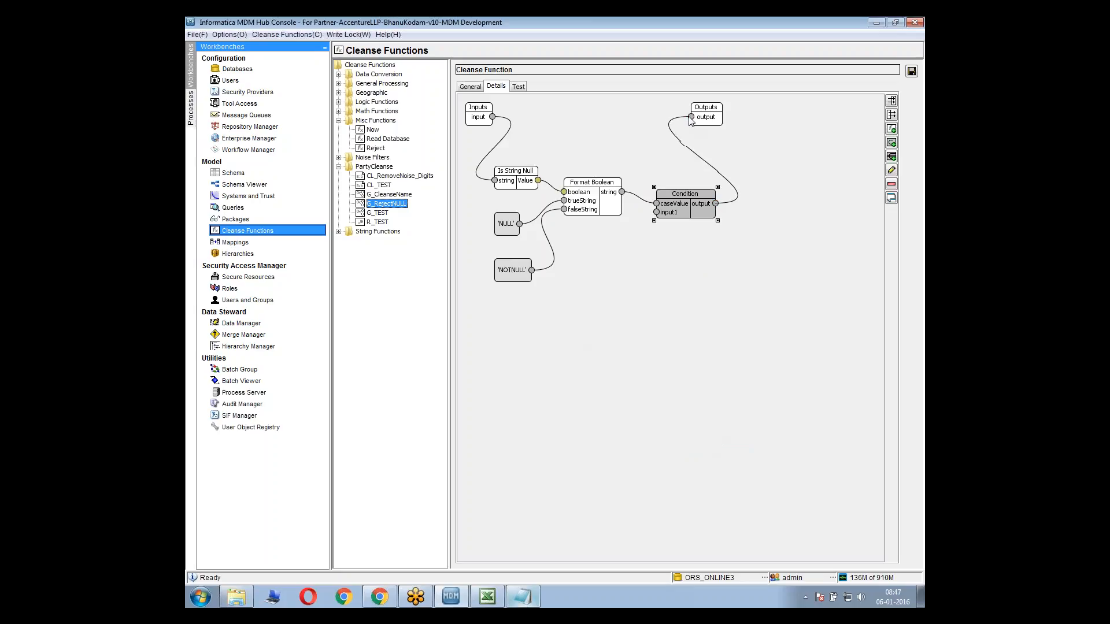
{"action": "left_click", "coordinate": [703, 159]}
{"action": "key", "text": "Delete"}
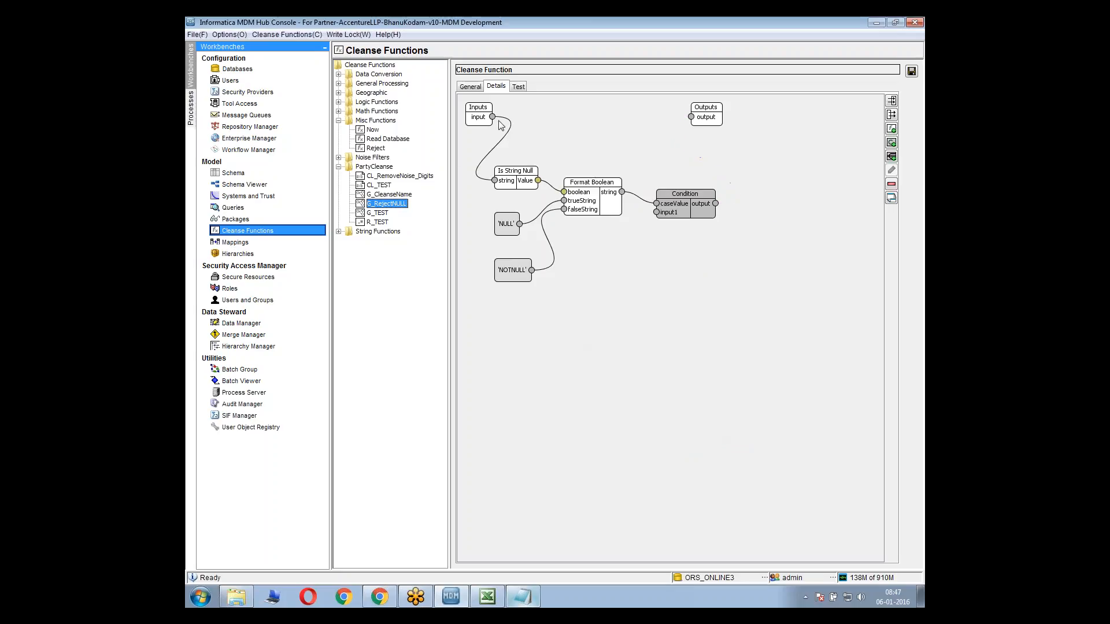
Connect the graph's input directly to its final output and save G_RejectNULL
{"action": "left_click", "coordinate": [491, 119]}
{"action": "left_click_drag", "start_coordinate": [566, 120], "coordinate": [692, 121]}
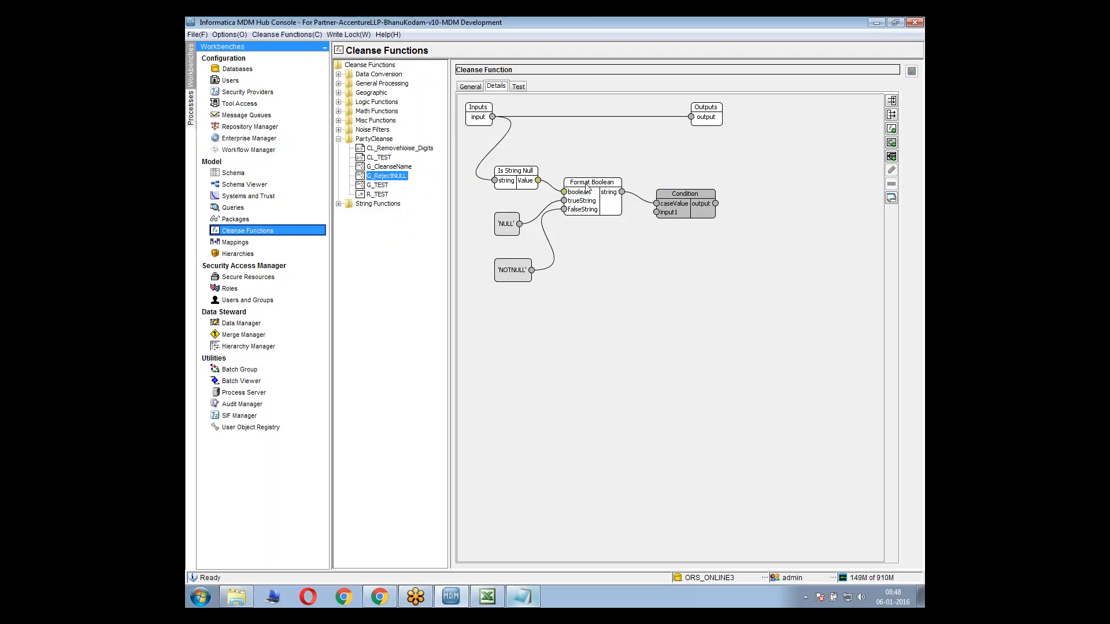
Test G_RejectNULL with a sample first name and again with a NULL input, and examine the rejection message
{"action": "left_click", "coordinate": [520, 88]}
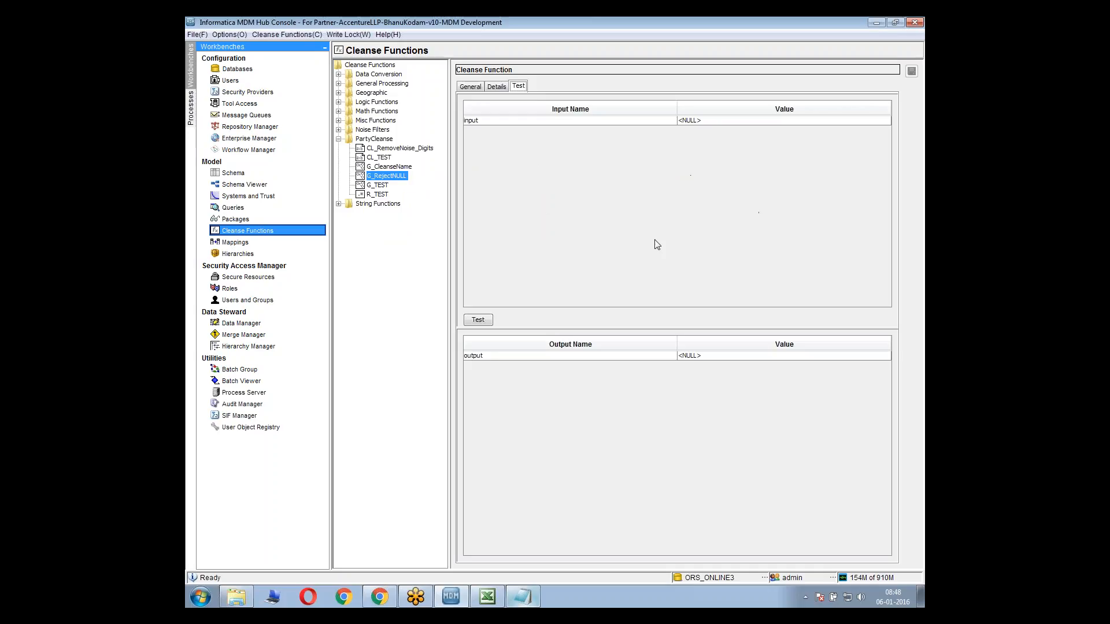
{"action": "double_click", "coordinate": [708, 121]}
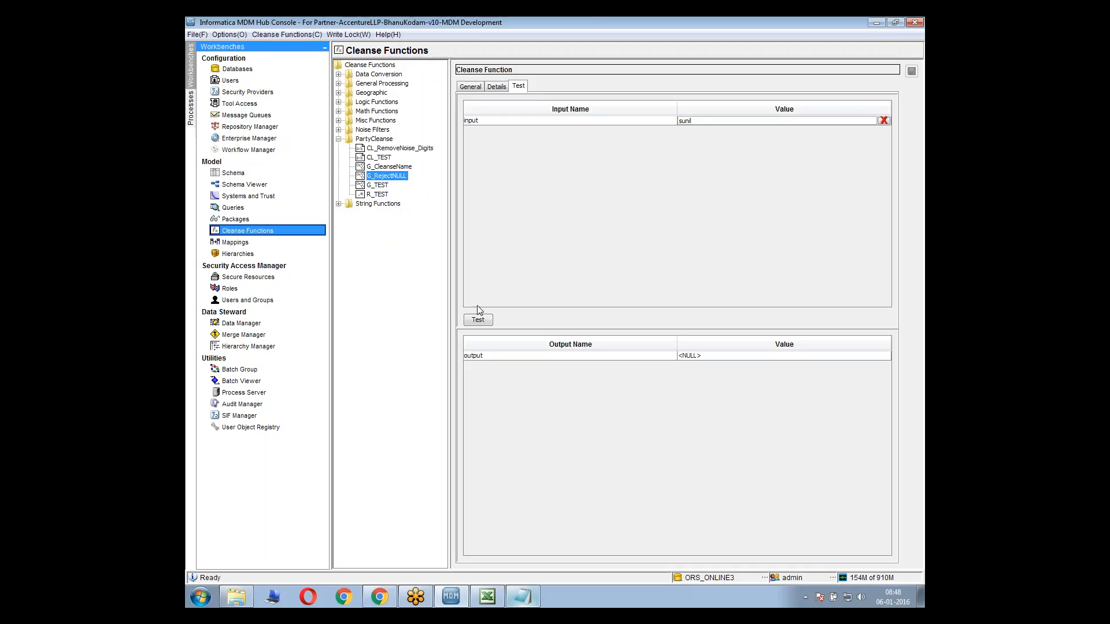
{"action": "left_click", "coordinate": [477, 321]}
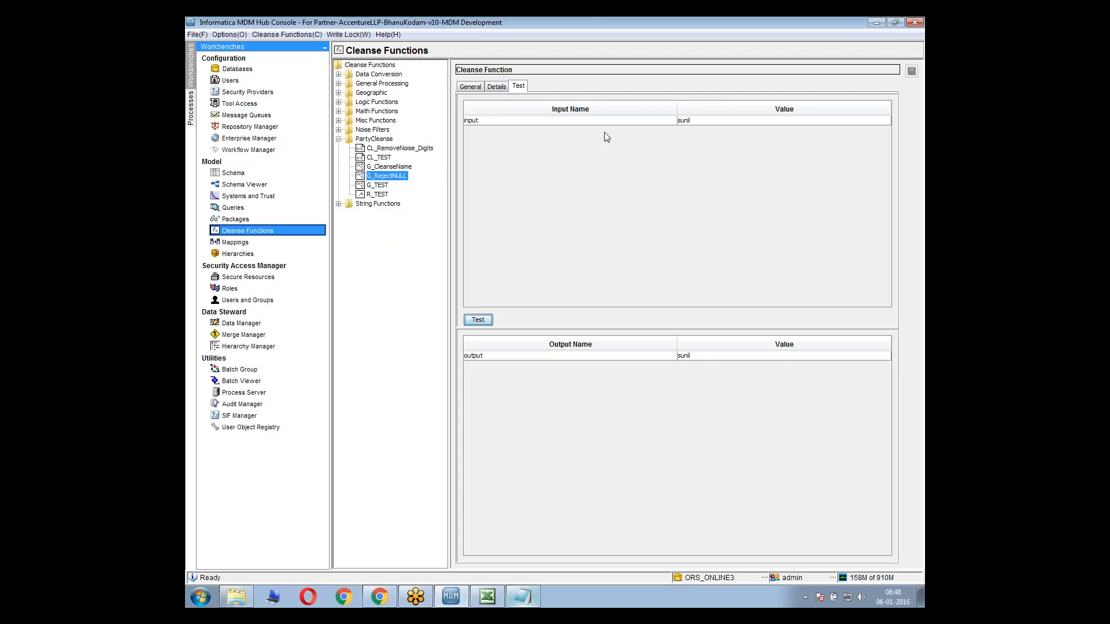
{"action": "left_click", "coordinate": [886, 121]}
{"action": "left_click", "coordinate": [484, 319]}
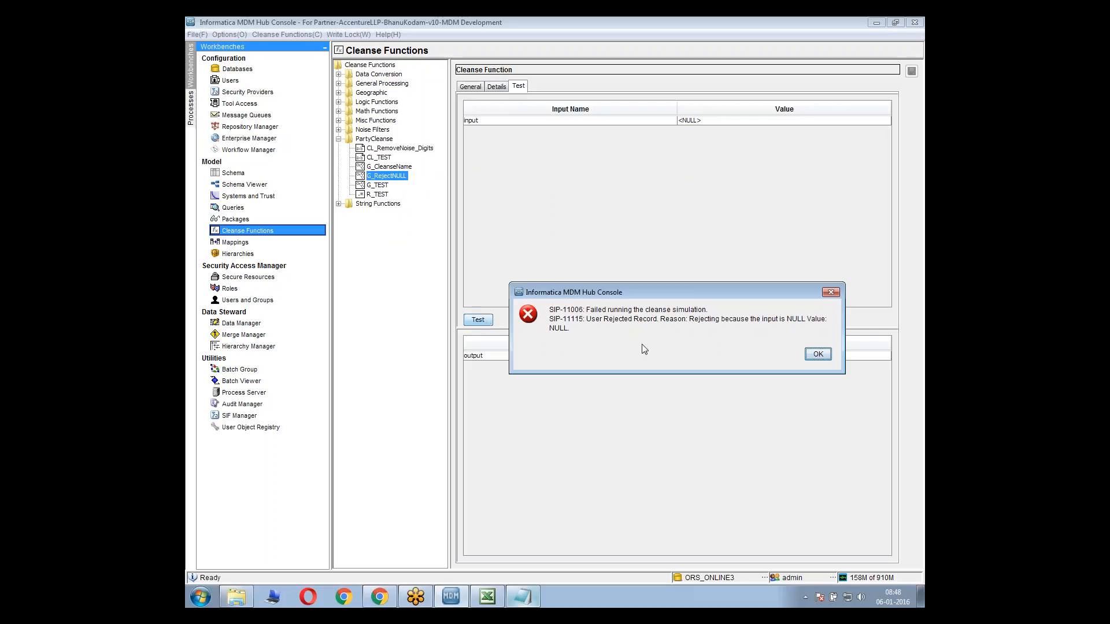
{"action": "left_click_drag", "start_coordinate": [605, 293], "coordinate": [588, 216]}
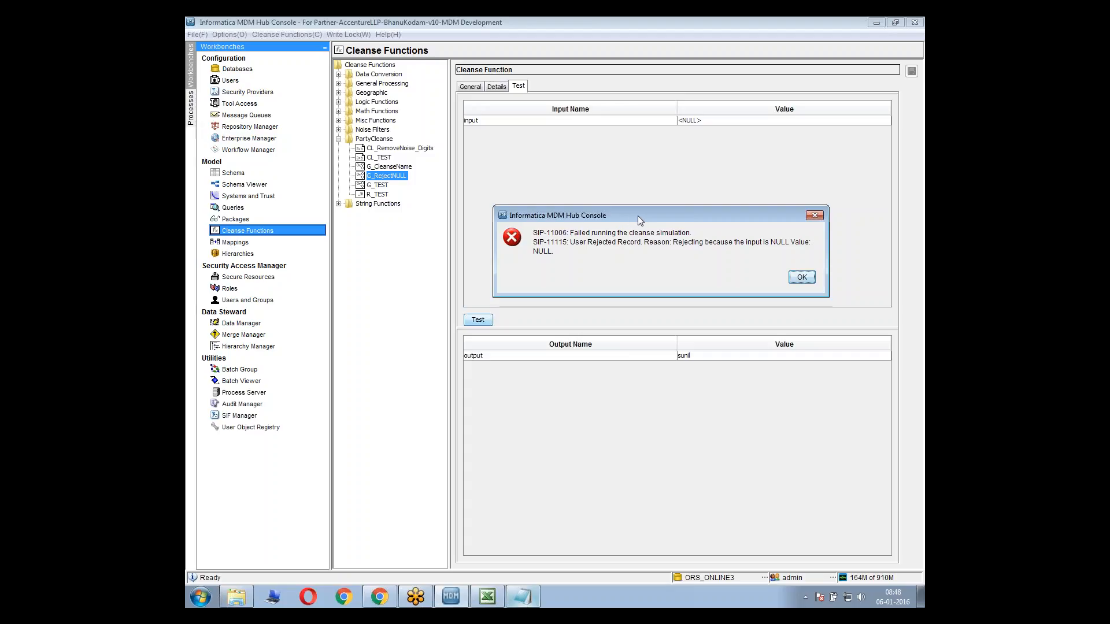
Dismiss the rejection message and review the NAME row's cleanse expression and NULL rule in Excel's Mapping Sheet
{"action": "left_click", "coordinate": [802, 277]}
{"action": "left_click", "coordinate": [499, 86]}
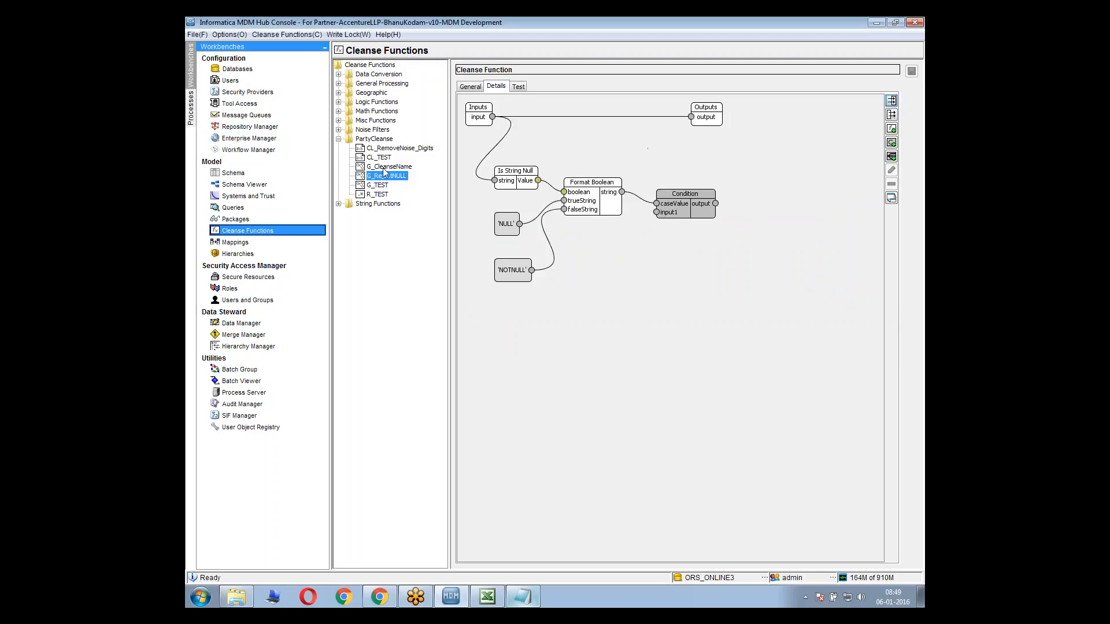
{"action": "left_click", "coordinate": [488, 597]}
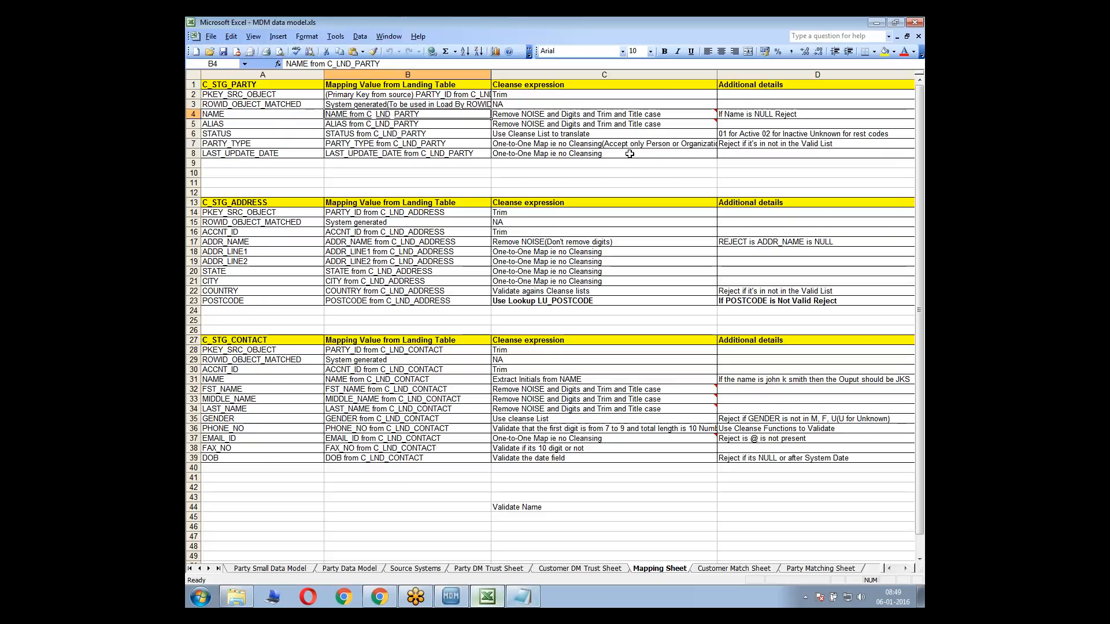
{"action": "left_click", "coordinate": [766, 114]}
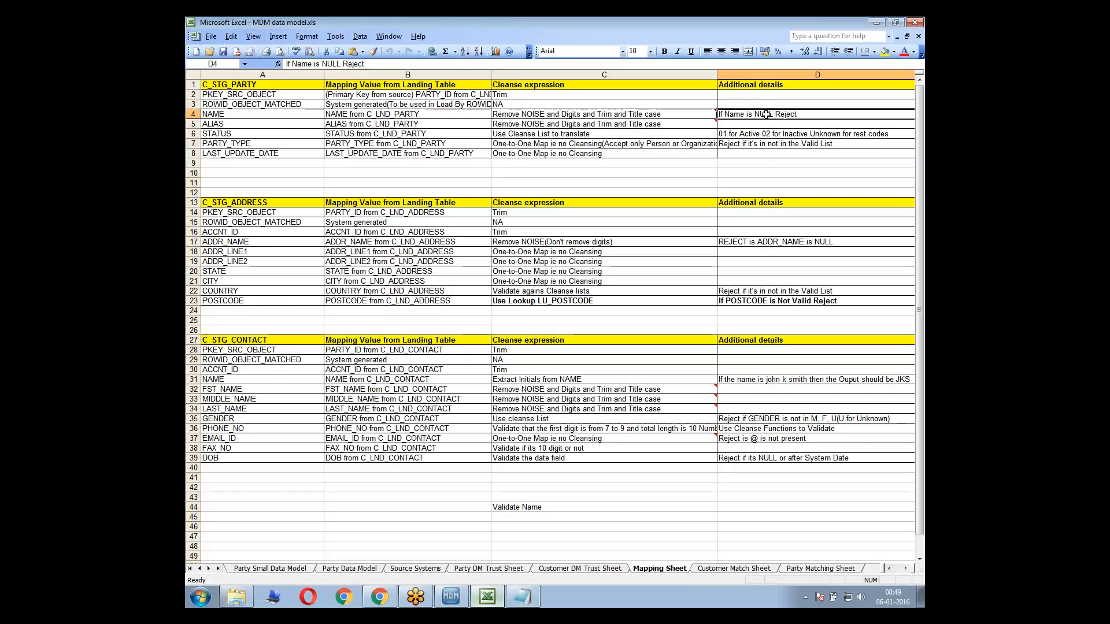
{"action": "left_click", "coordinate": [706, 115]}
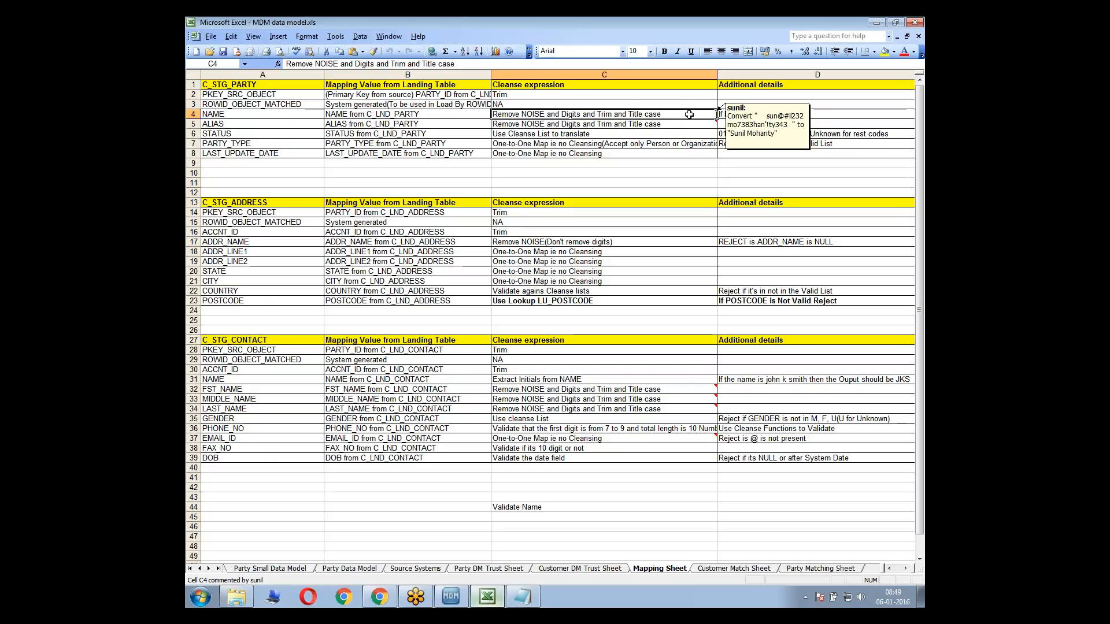
{"action": "left_click", "coordinate": [727, 114]}
{"action": "left_click_drag", "start_coordinate": [728, 114], "coordinate": [701, 113]}
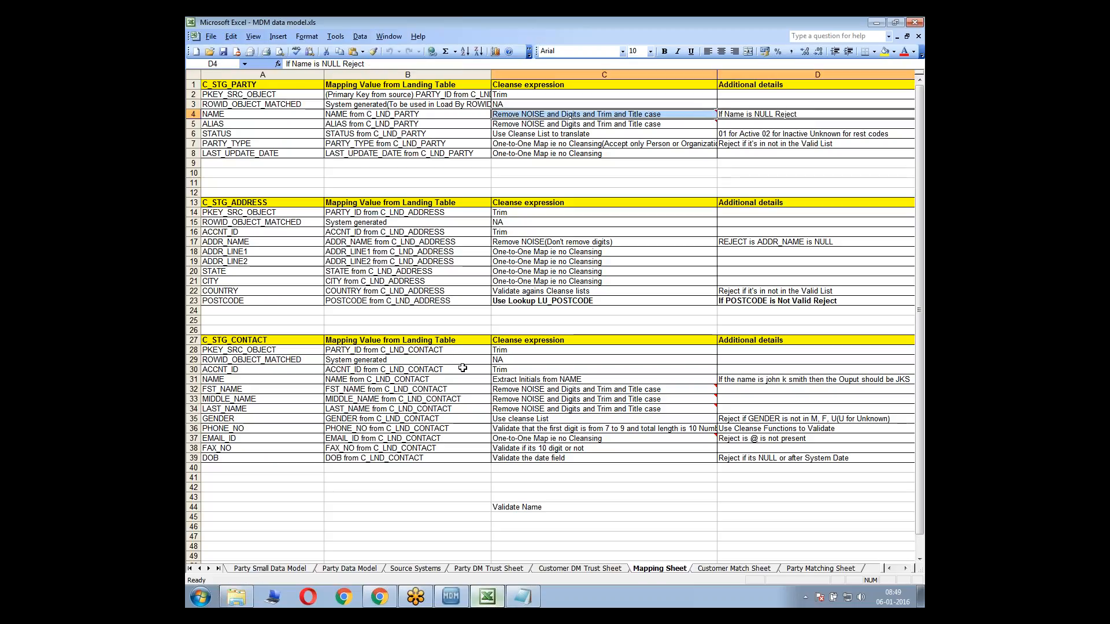
Switch to the MDM Hub Console and add the G_RejectNULL function to the m_PARTY_CKR mapping diagram, below G_CleanseName
{"action": "left_click", "coordinate": [451, 598]}
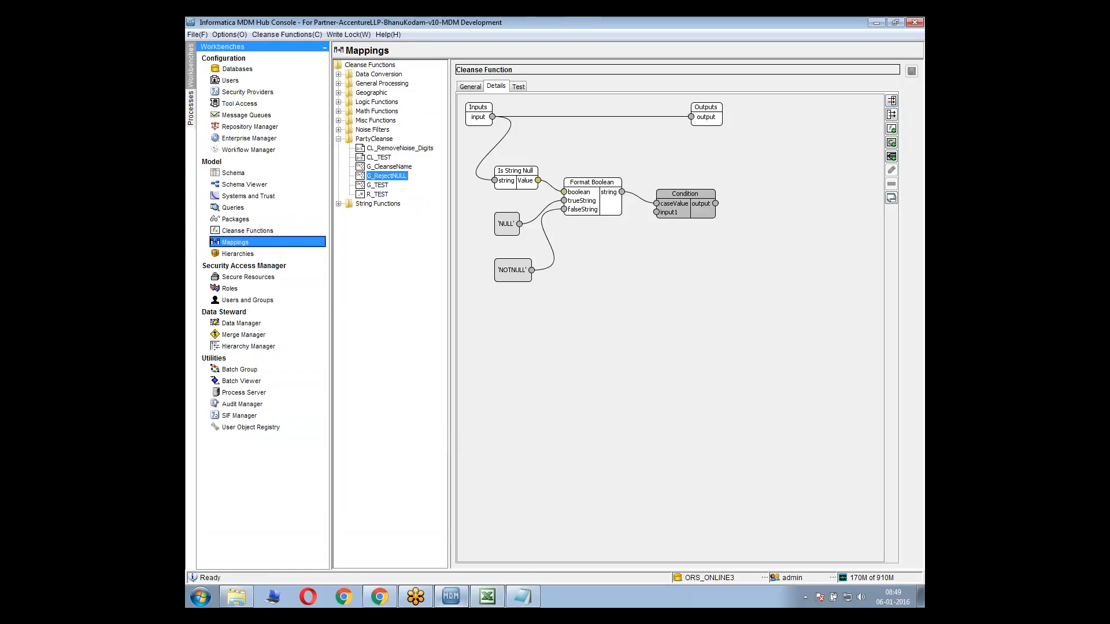
{"action": "right_click", "coordinate": [630, 287]}
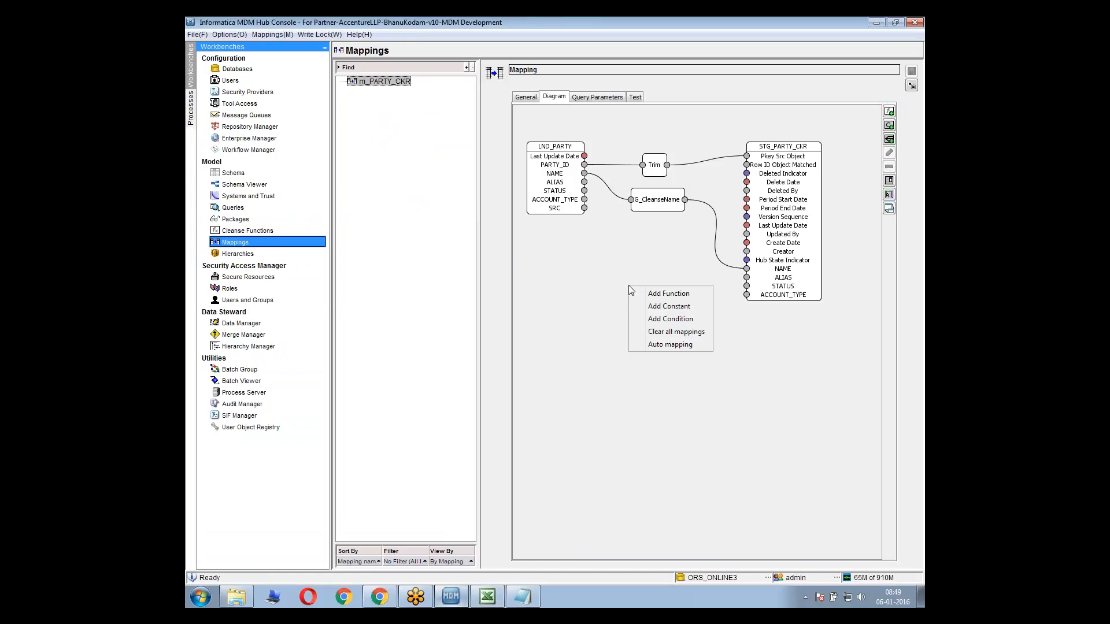
{"action": "left_click", "coordinate": [641, 293]}
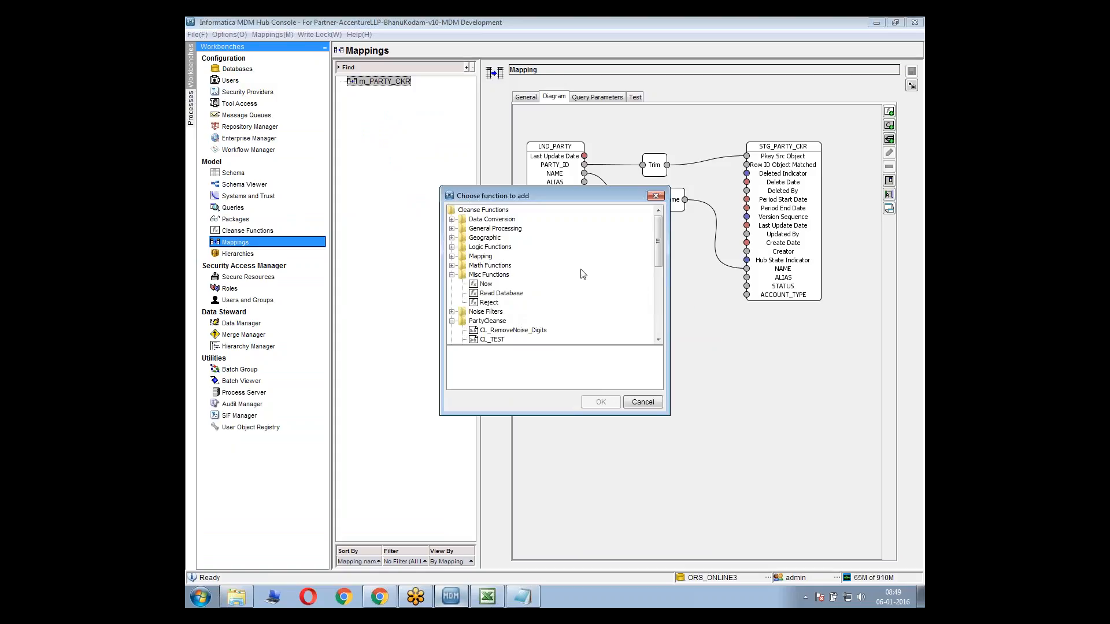
{"action": "left_click_drag", "start_coordinate": [657, 251], "coordinate": [659, 291]}
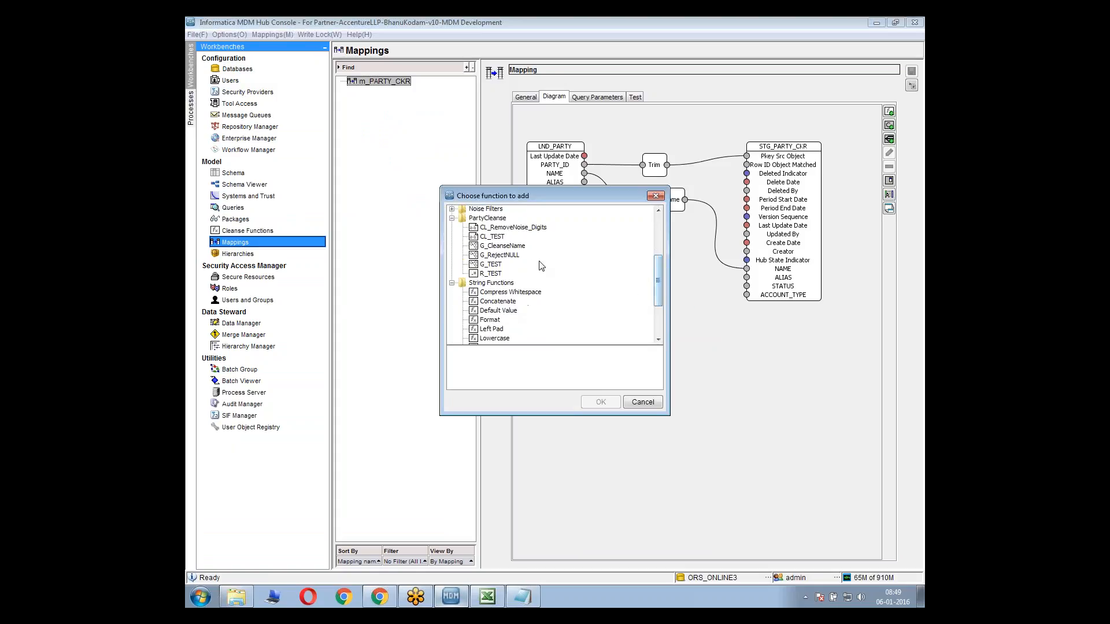
{"action": "left_click", "coordinate": [502, 247]}
{"action": "left_click", "coordinate": [600, 401]}
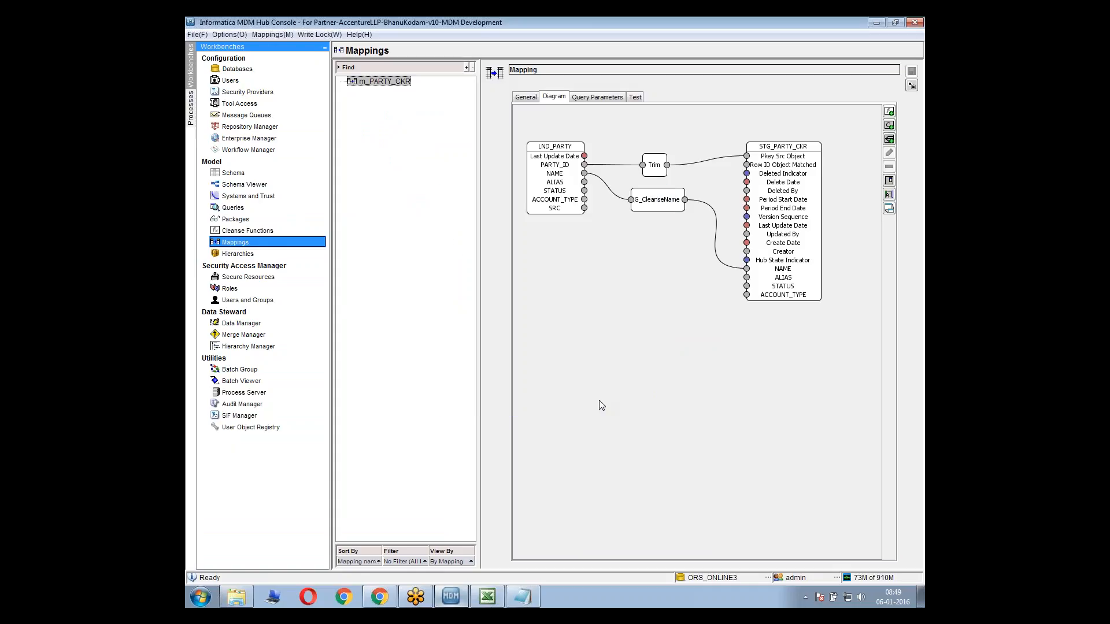
{"action": "left_click_drag", "start_coordinate": [565, 152], "coordinate": [652, 278]}
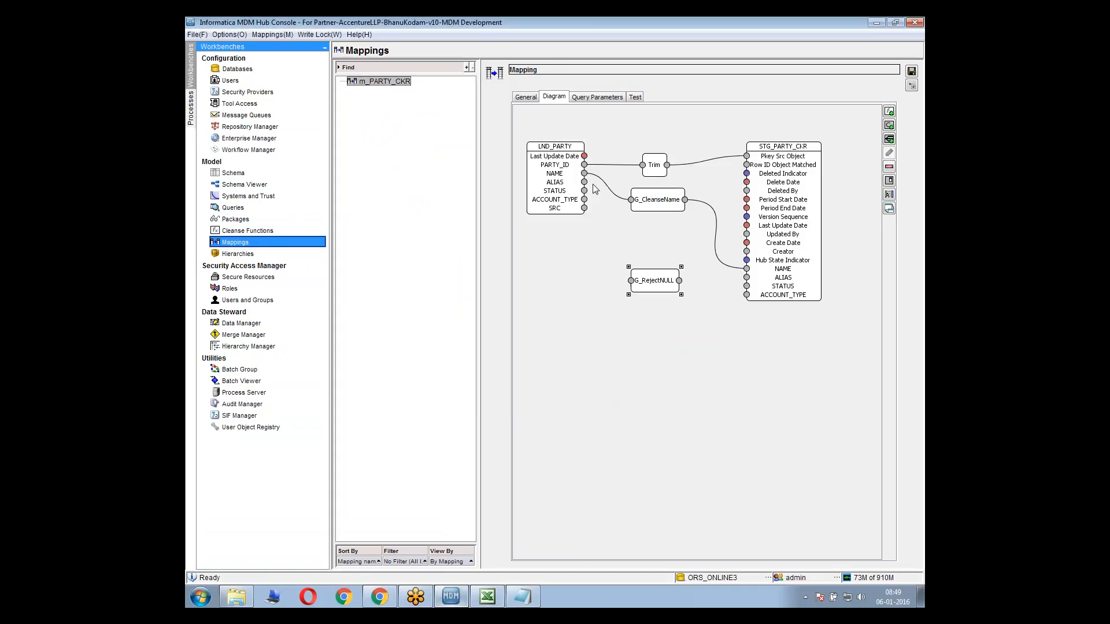
Connect LND_PARTY's NAME to G_RejectNULL's input and place the function directly beneath G_CleanseName
{"action": "left_click_drag", "start_coordinate": [584, 173], "coordinate": [632, 285]}
{"action": "left_click_drag", "start_coordinate": [662, 276], "coordinate": [662, 252]}
{"action": "left_click", "coordinate": [583, 180]}
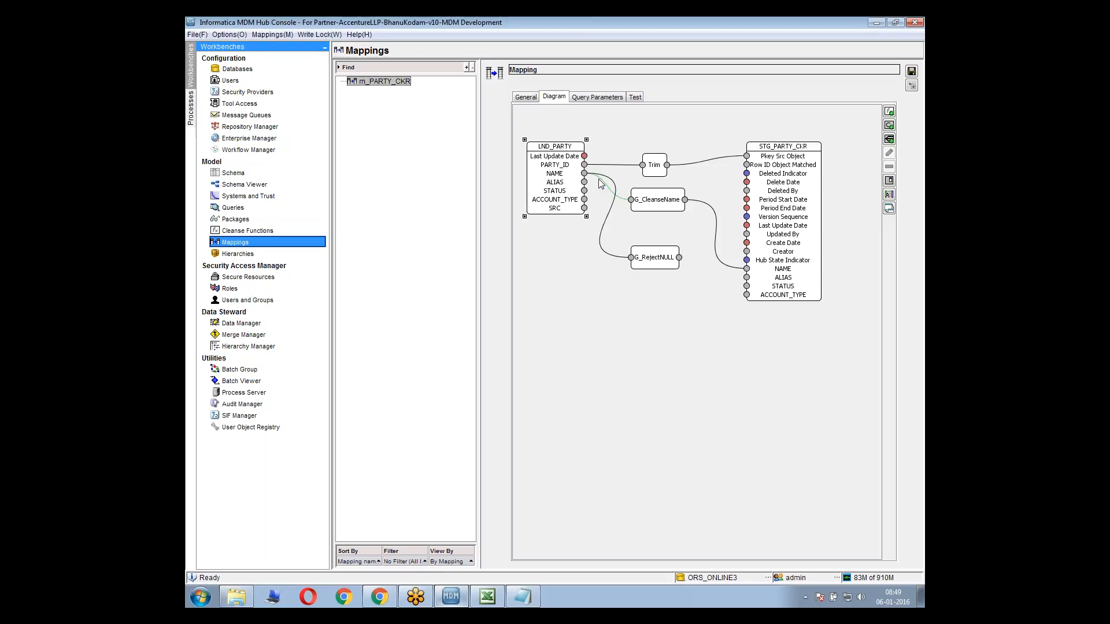
{"action": "left_click", "coordinate": [608, 186]}
{"action": "left_click", "coordinate": [636, 259]}
{"action": "left_click", "coordinate": [714, 218]}
{"action": "left_click", "coordinate": [642, 251]}
{"action": "left_click", "coordinate": [693, 231]}
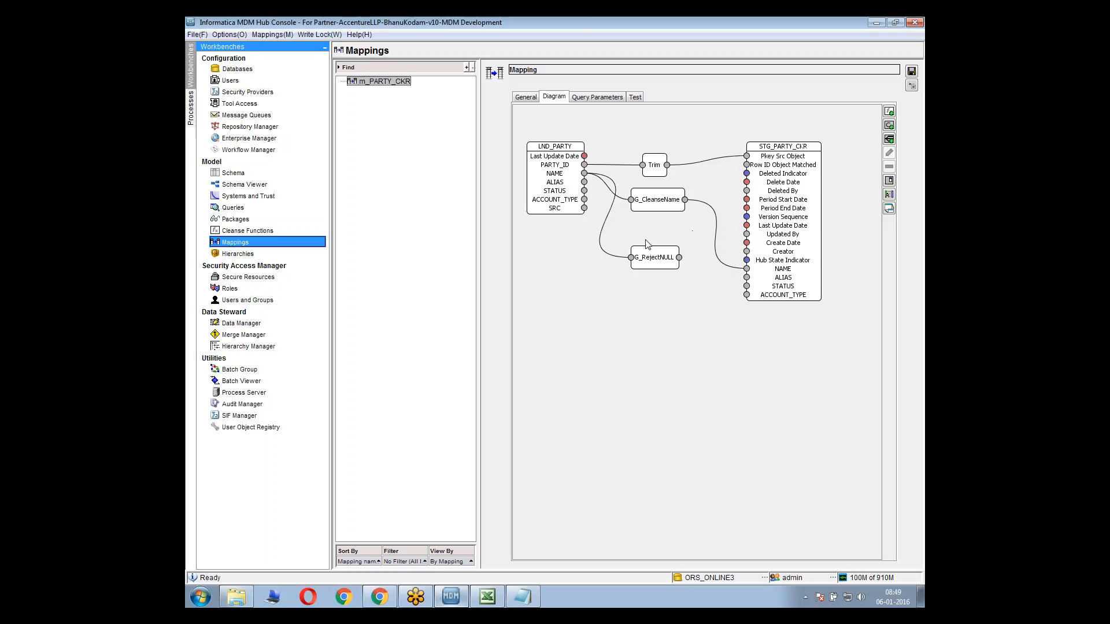
{"action": "left_click", "coordinate": [660, 260]}
{"action": "left_click", "coordinate": [711, 219]}
{"action": "left_click", "coordinate": [708, 268]}
{"action": "left_click_drag", "start_coordinate": [656, 267], "coordinate": [654, 248]}
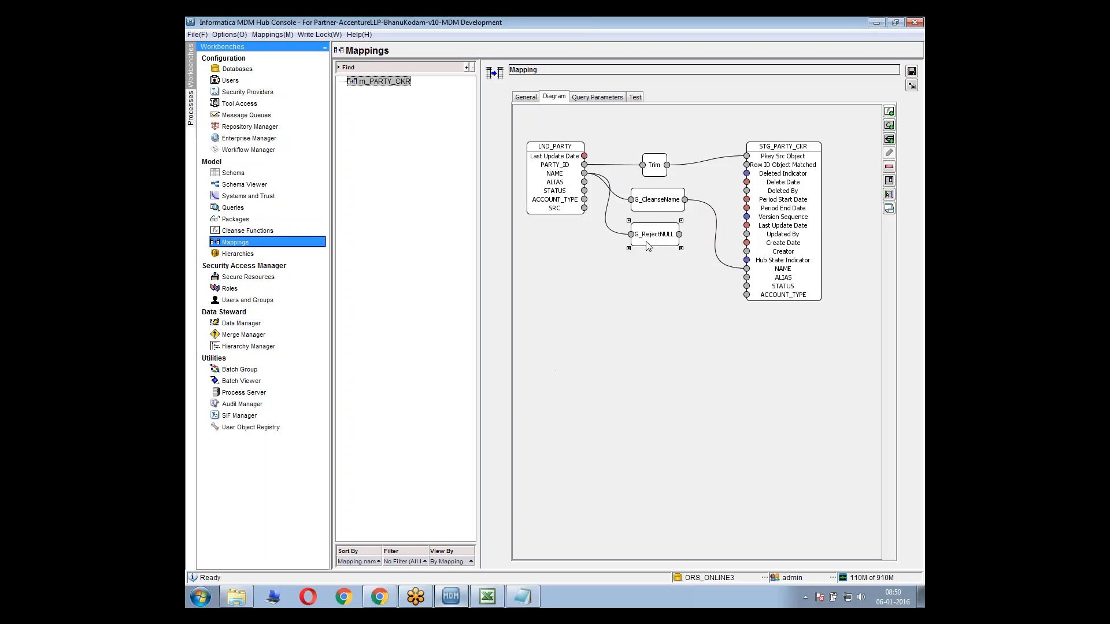
{"action": "left_click", "coordinate": [650, 202]}
{"action": "left_click", "coordinate": [564, 446]}
Compare the cleanse expressions and additional details of the NAME and ALIAS rows in Excel's Mapping Sheet
{"action": "left_click", "coordinate": [487, 597]}
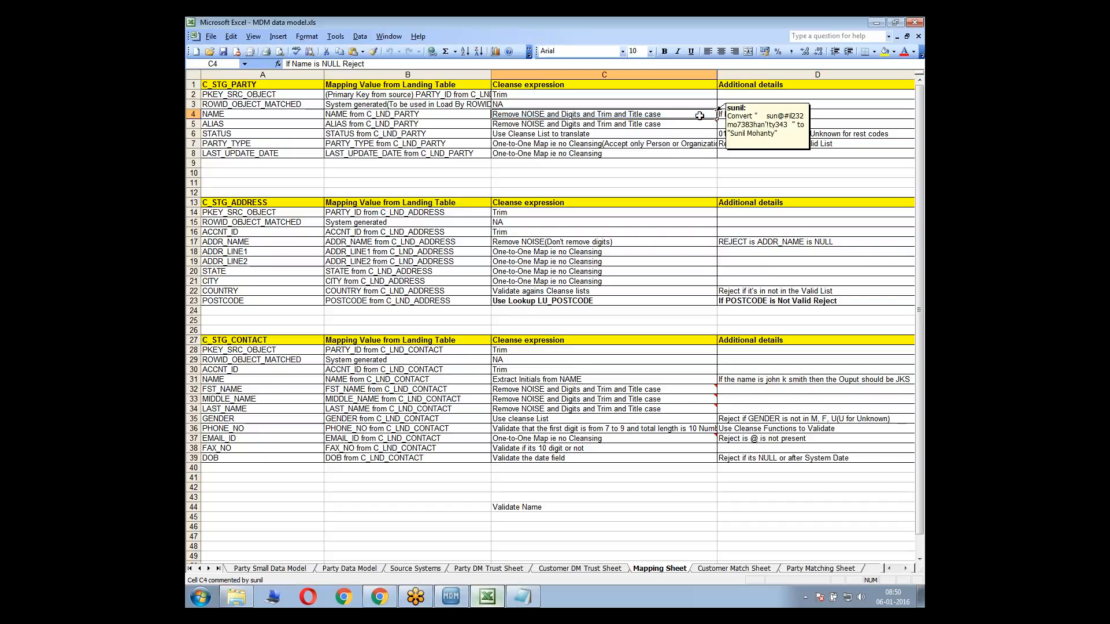
{"action": "left_click_drag", "start_coordinate": [712, 115], "coordinate": [724, 115]}
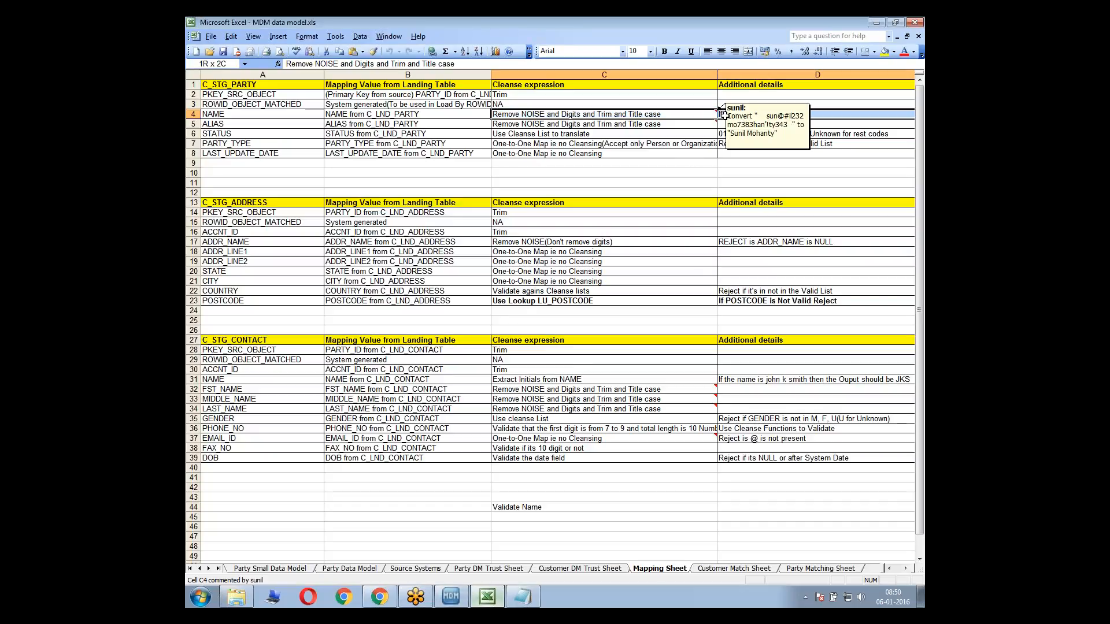
{"action": "left_click", "coordinate": [701, 114]}
{"action": "left_click_drag", "start_coordinate": [701, 114], "coordinate": [718, 114]}
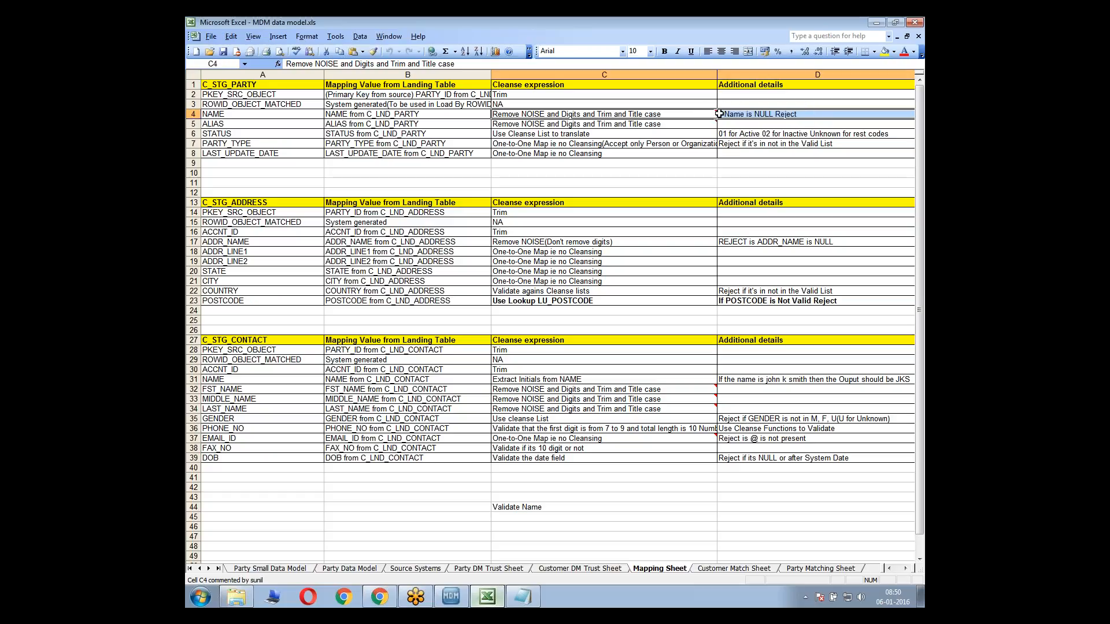
{"action": "mouse_move", "coordinate": [715, 115]}
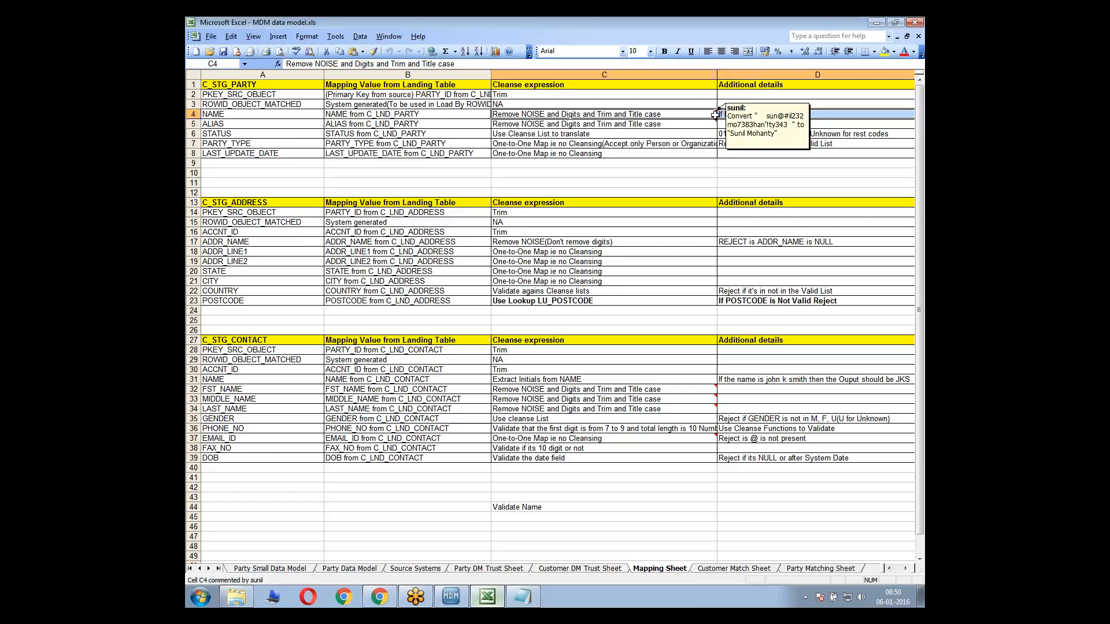
{"action": "left_click", "coordinate": [674, 124]}
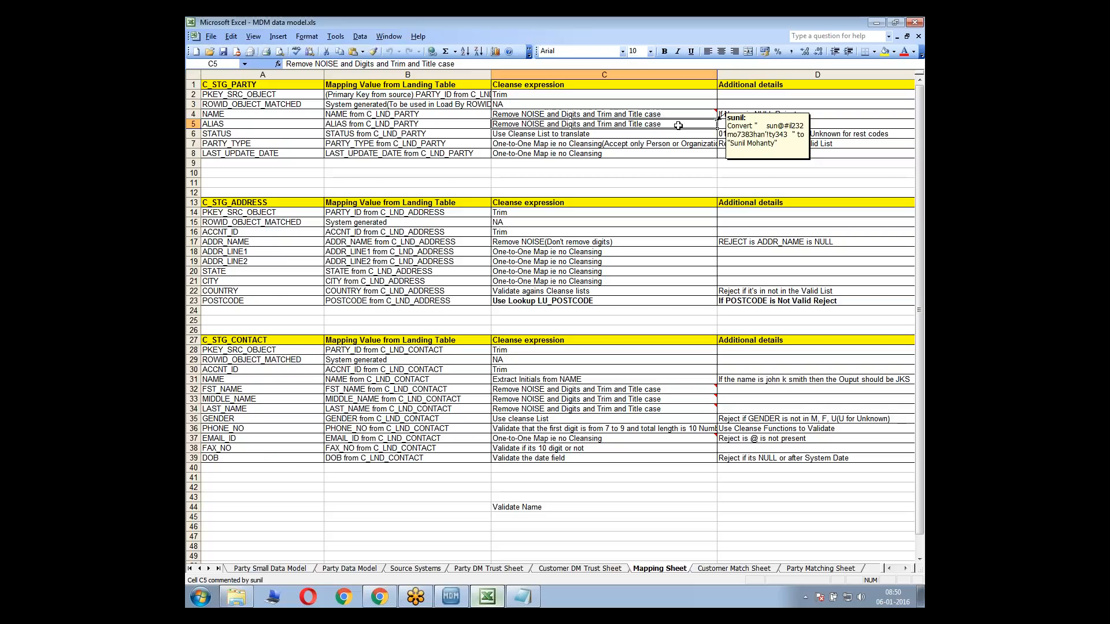
{"action": "left_click", "coordinate": [660, 115]}
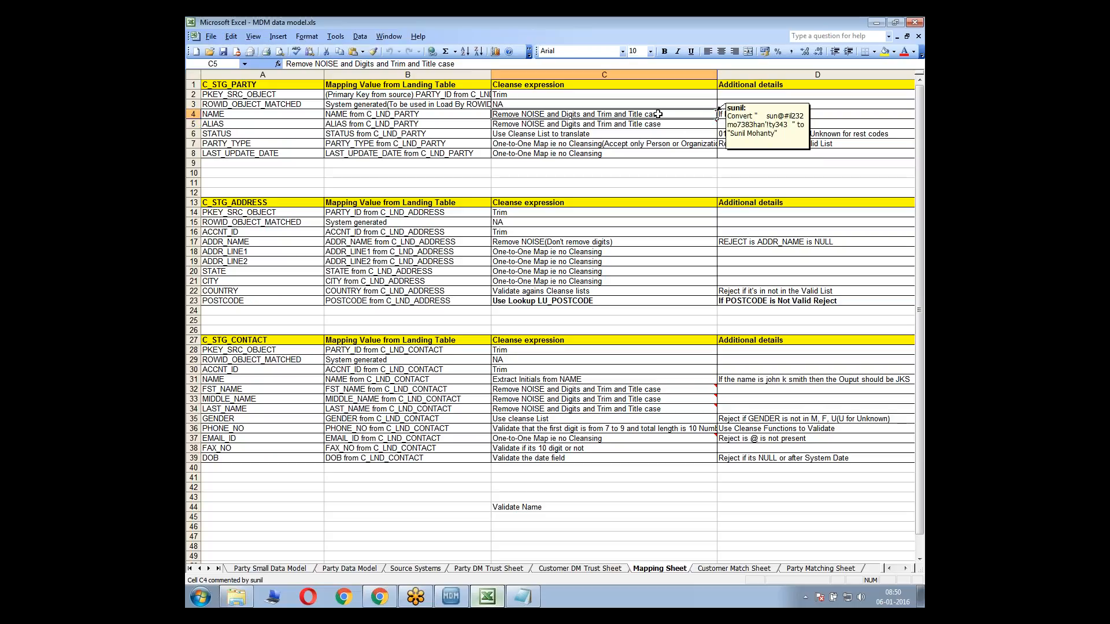
{"action": "left_click", "coordinate": [732, 115]}
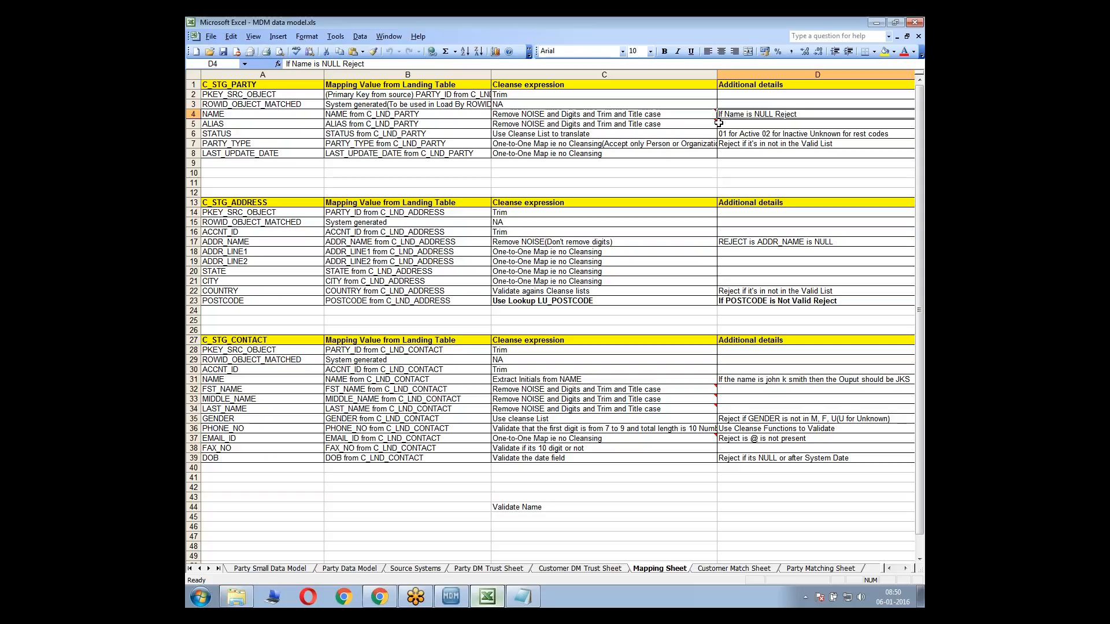
{"action": "left_click_drag", "start_coordinate": [737, 115], "coordinate": [706, 115]}
{"action": "left_click", "coordinate": [699, 127]}
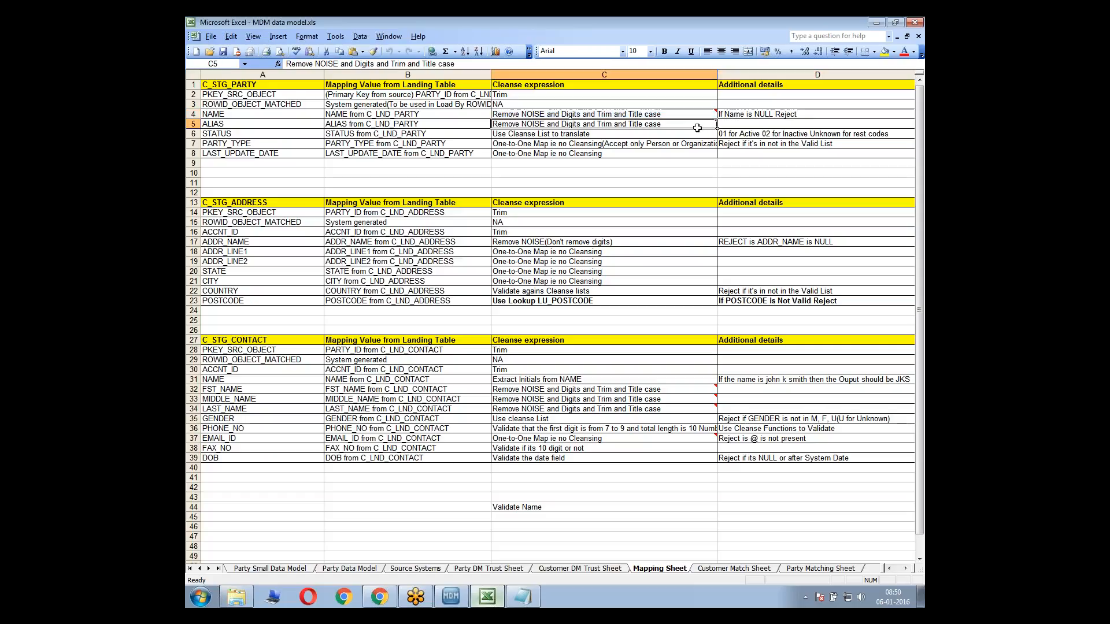
In the MDM Hub Console mapping, delete the direct NAME link to G_CleanseName and connect G_RejectNULL's output to G_CleanseName's input
{"action": "key", "text": "alt+Tab"}
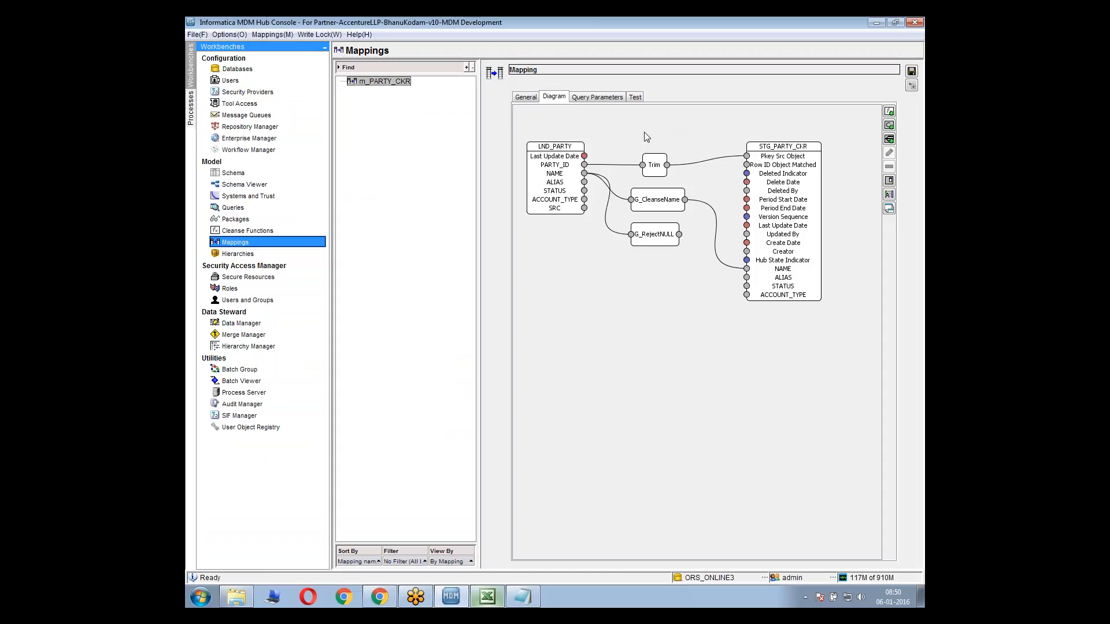
{"action": "left_click", "coordinate": [648, 233]}
{"action": "left_click", "coordinate": [661, 238]}
{"action": "left_click_drag", "start_coordinate": [655, 203], "coordinate": [680, 206]}
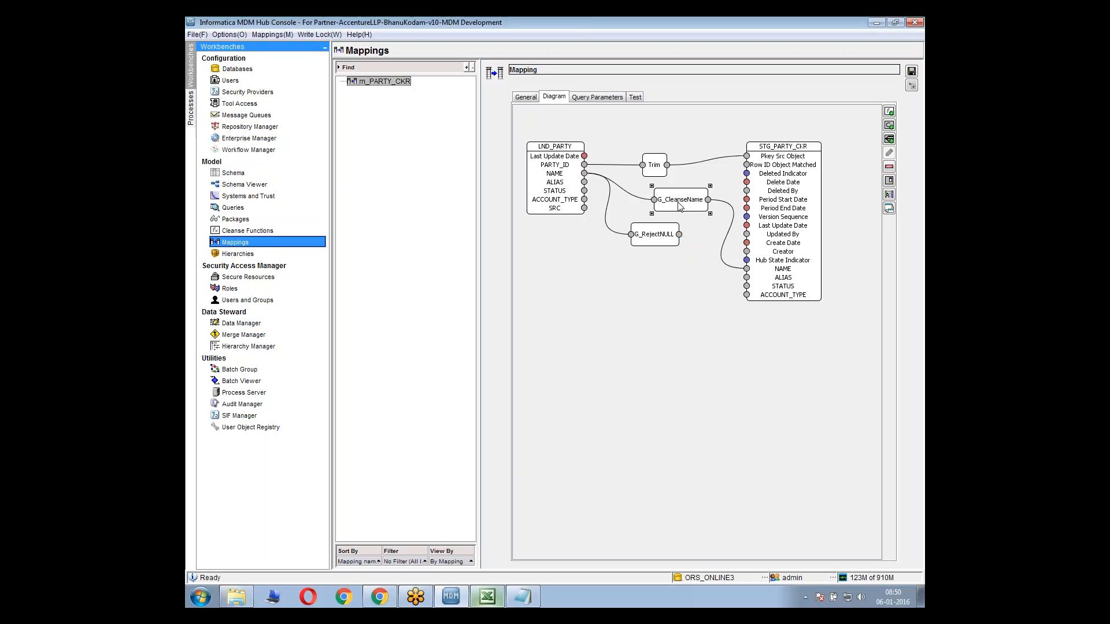
{"action": "left_click", "coordinate": [640, 197]}
{"action": "key", "text": "Delete"}
{"action": "left_click_drag", "start_coordinate": [680, 234], "coordinate": [701, 205]}
{"action": "left_click_drag", "start_coordinate": [660, 240], "coordinate": [636, 209]}
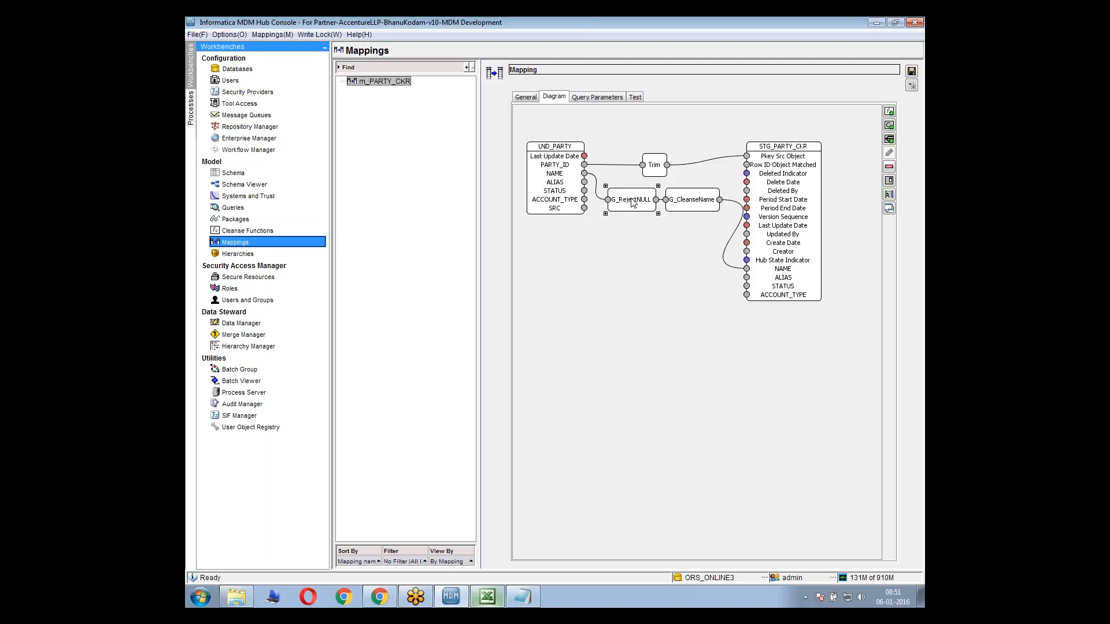
{"action": "left_click_drag", "start_coordinate": [632, 210], "coordinate": [633, 256]}
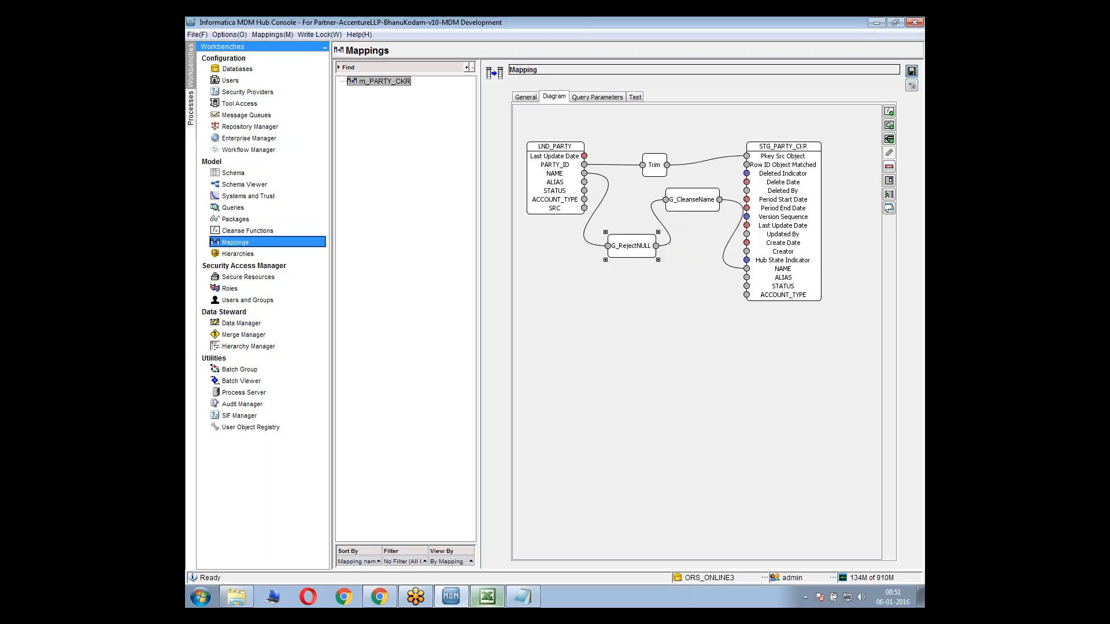
Rearrange the diagram so G_RejectNULL sits above and before G_CleanseName, and save the m_PARTY_CKR mapping
{"action": "left_click", "coordinate": [911, 71]}
{"action": "left_click", "coordinate": [687, 258]}
{"action": "left_click_drag", "start_coordinate": [686, 212], "coordinate": [628, 211]}
{"action": "left_click", "coordinate": [593, 171]}
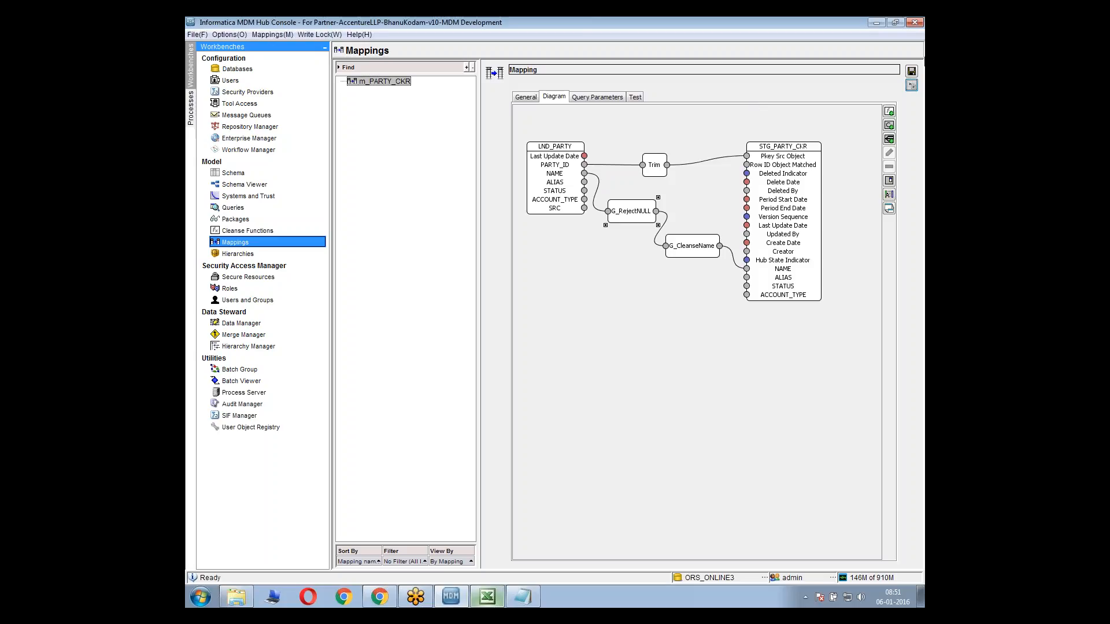
{"action": "left_click", "coordinate": [911, 71]}
Copy the noisy sample name from the Notepad notes into the mapping test's NAME input and run the test
{"action": "left_click", "coordinate": [635, 97]}
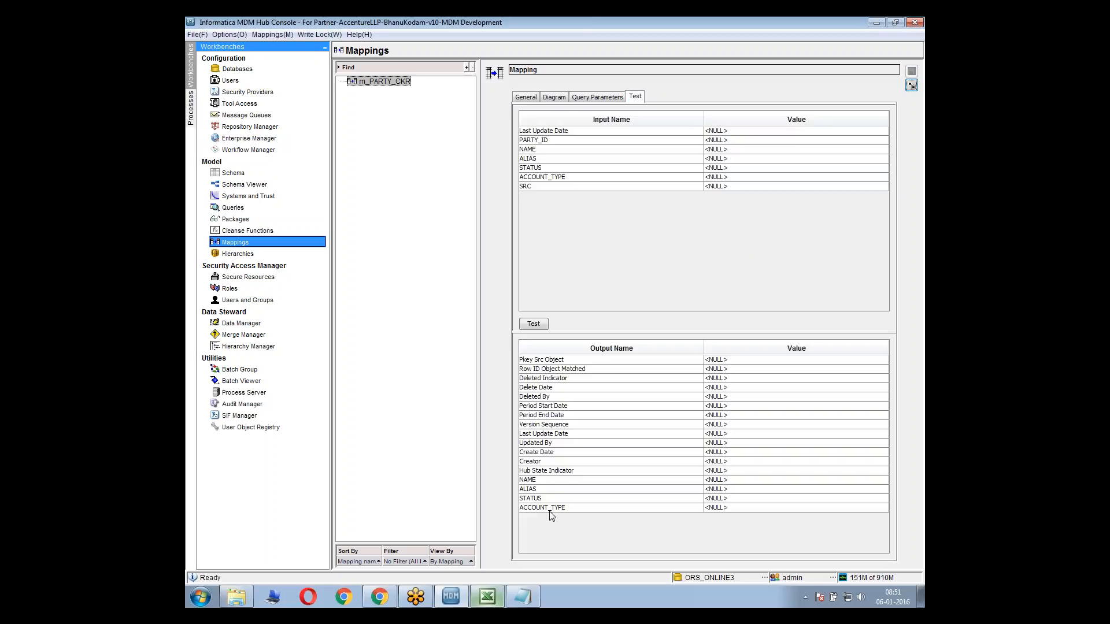
{"action": "left_click", "coordinate": [522, 597]}
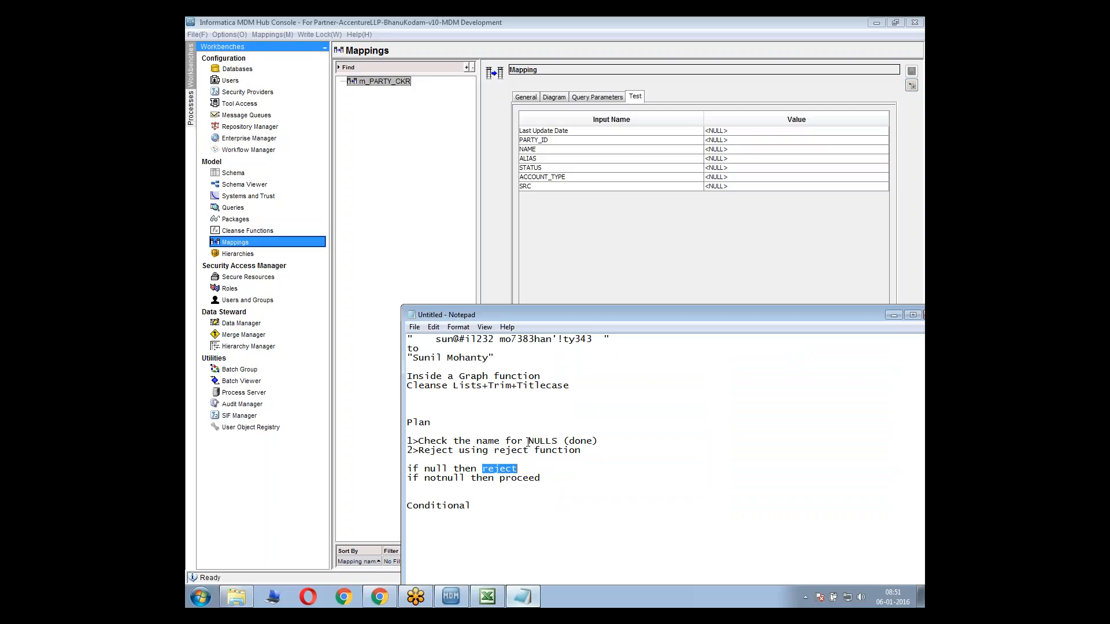
{"action": "left_click", "coordinate": [544, 395]}
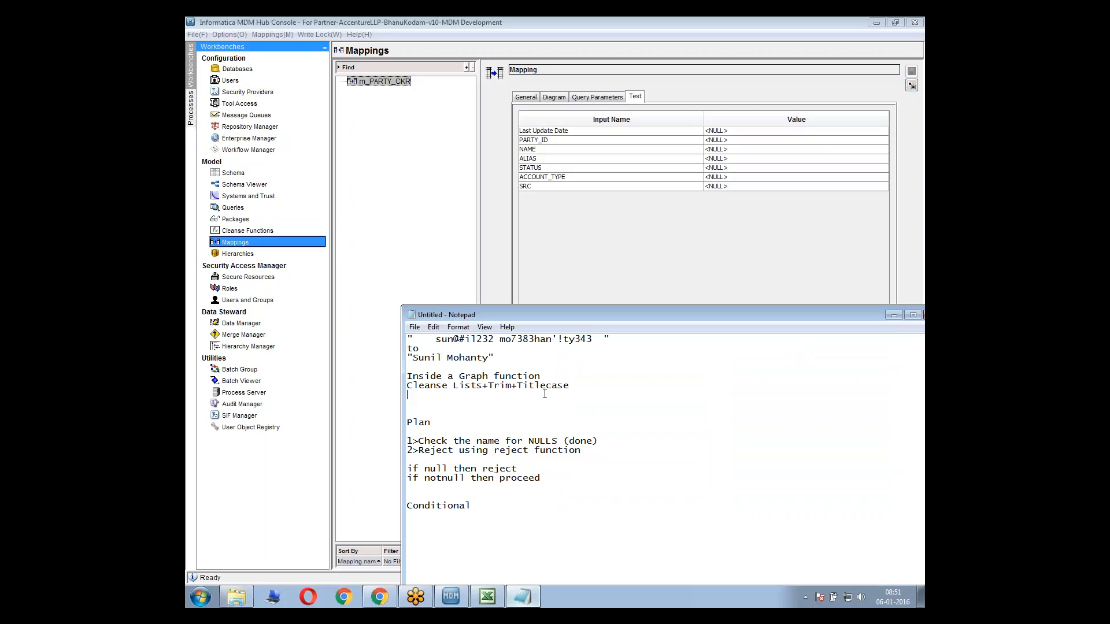
{"action": "left_click", "coordinate": [618, 340]}
{"action": "key", "text": "shift+Home"}
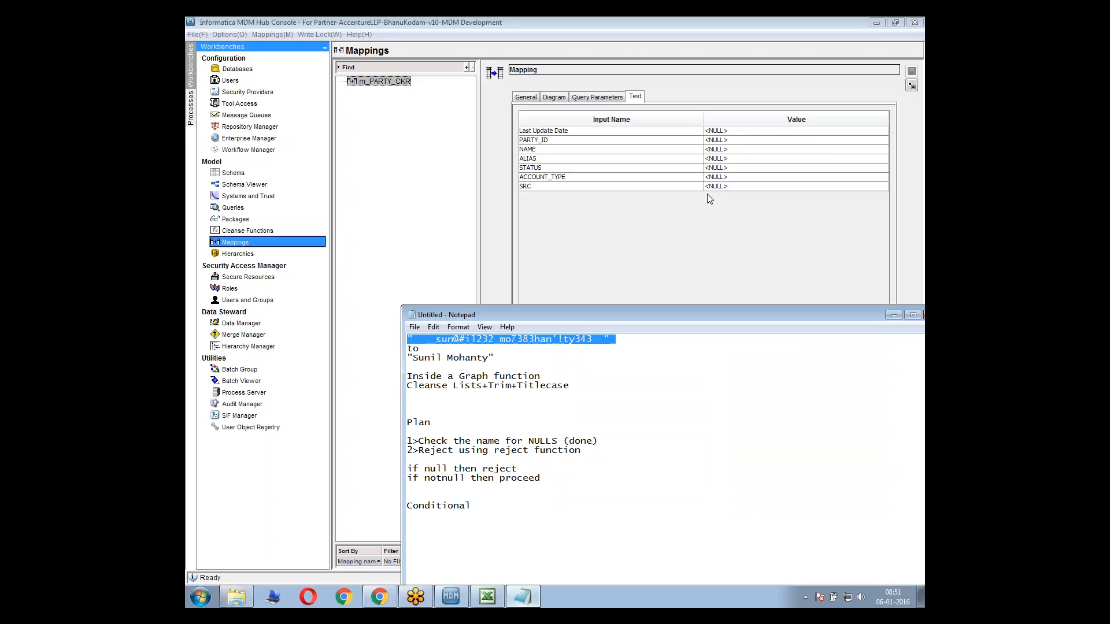
{"action": "left_click", "coordinate": [724, 151]}
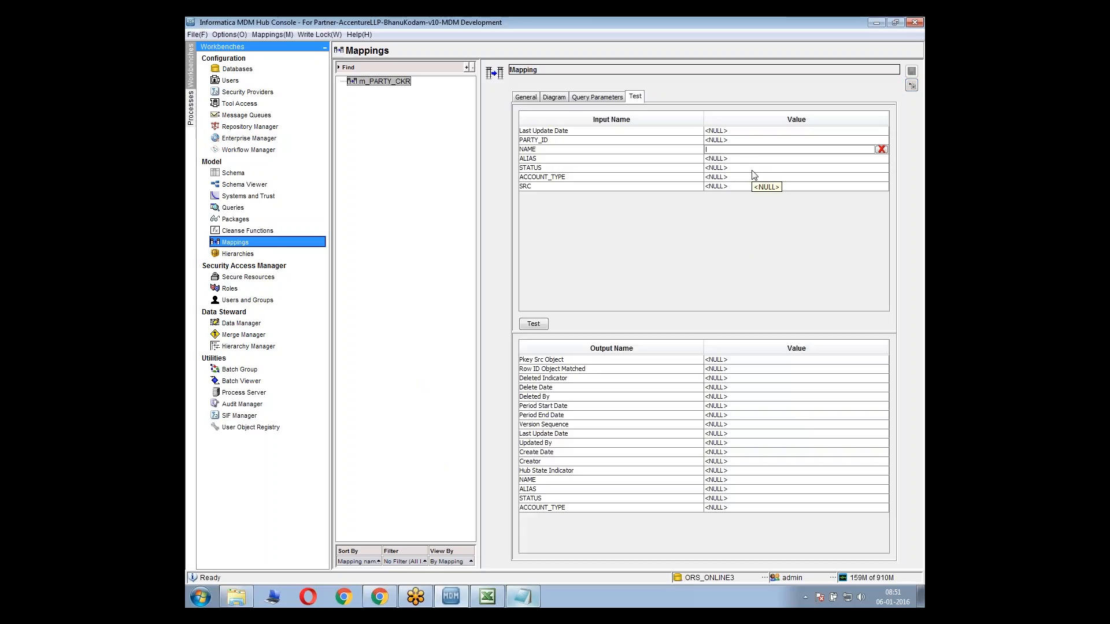
{"action": "type", "text": "\"   sun@#il232 mo7383han'!tv343  \""}
{"action": "left_click", "coordinate": [534, 324]}
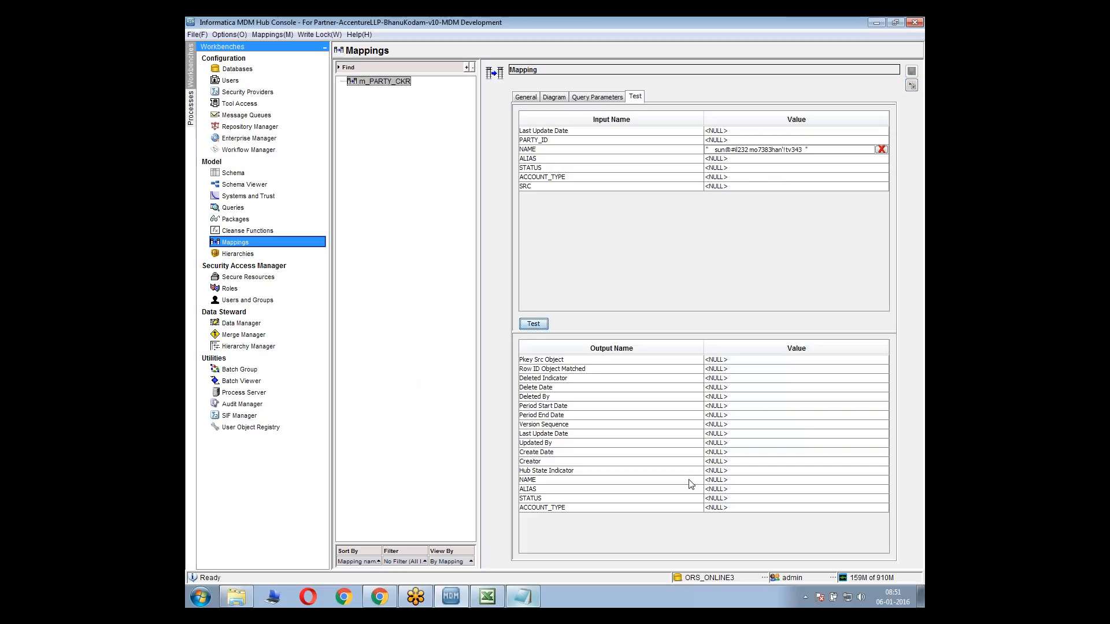
Reset the NAME test input to NULL, rerun the mapping test, and read and dismiss the resulting message
{"action": "left_click", "coordinate": [886, 150]}
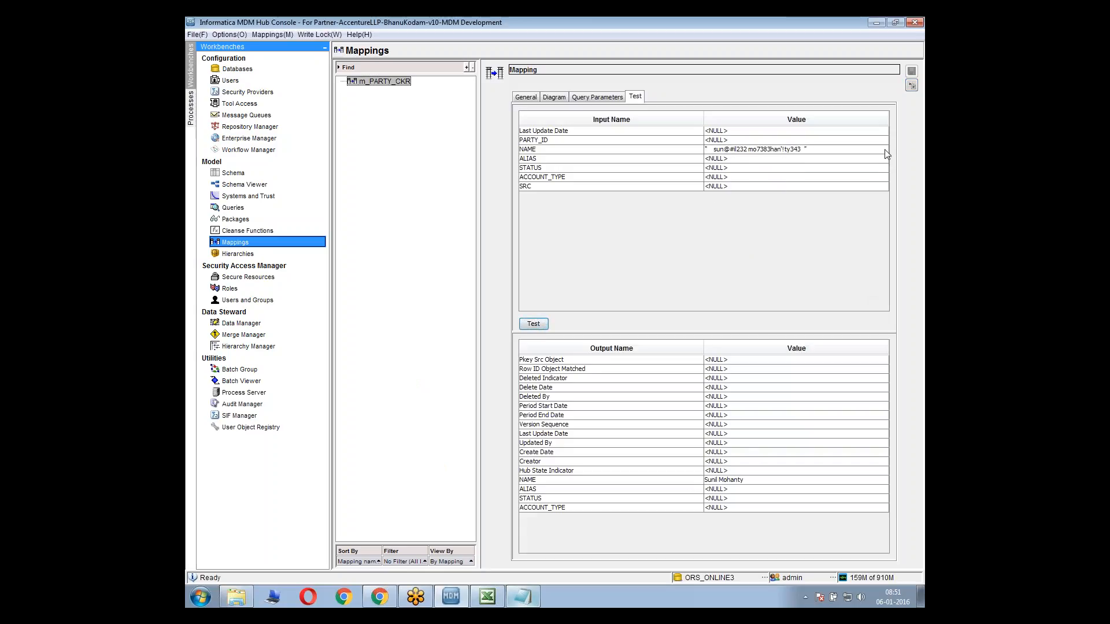
{"action": "left_click", "coordinate": [548, 325]}
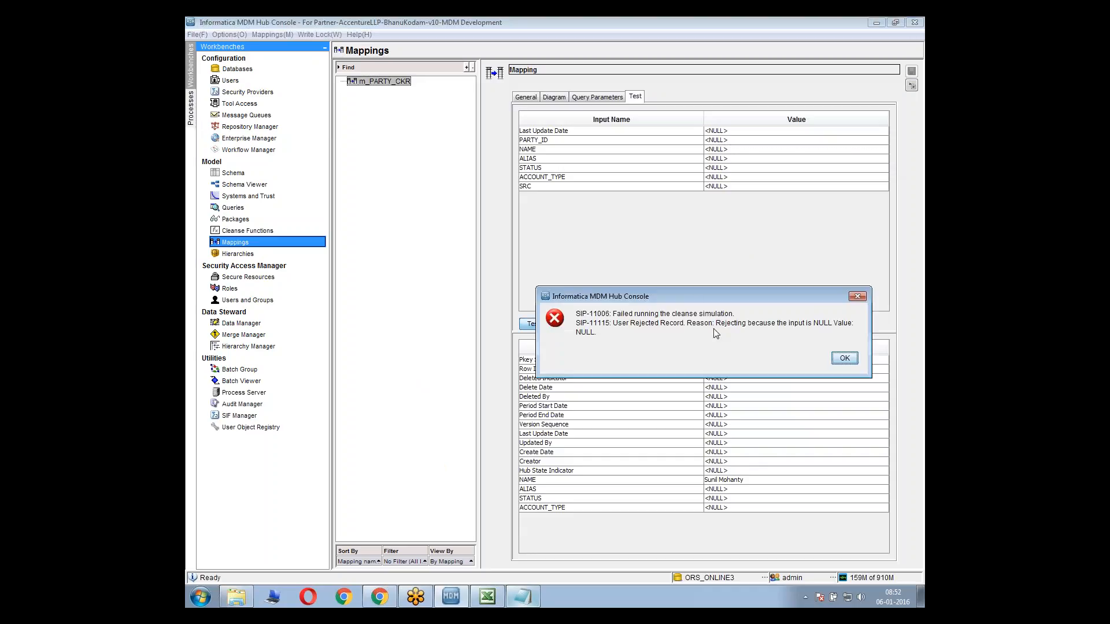
{"action": "left_click_drag", "start_coordinate": [691, 300], "coordinate": [675, 228]}
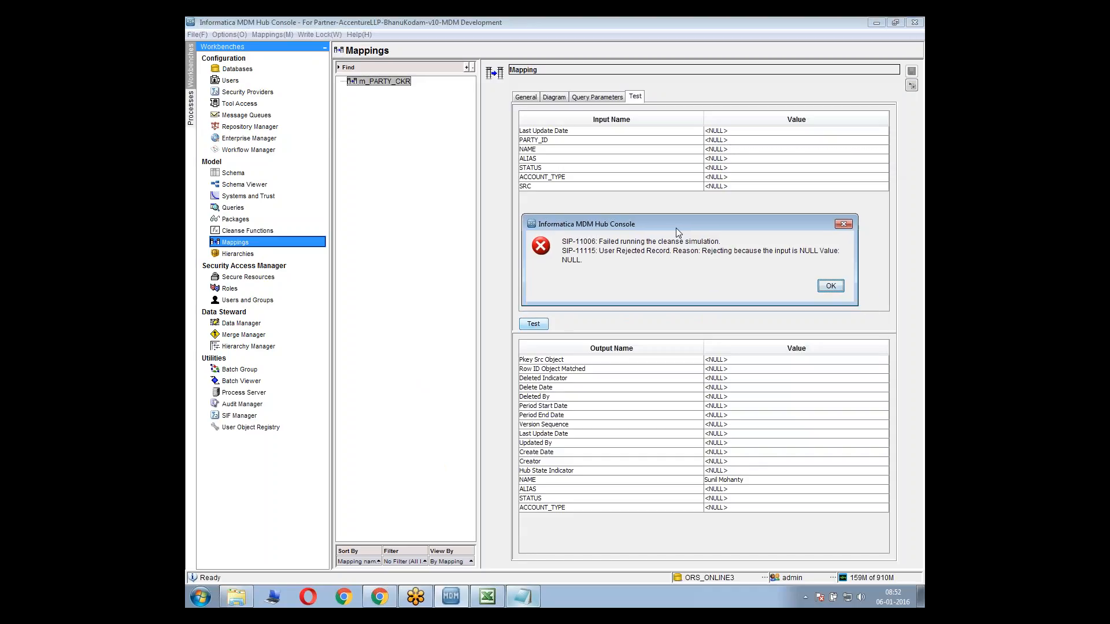
{"action": "left_click", "coordinate": [830, 286]}
Move G_RejectNULL lower in the mapping diagram, to just below G_CleanseName's level, and open the Cleanse Functions tool
{"action": "left_click", "coordinate": [555, 98]}
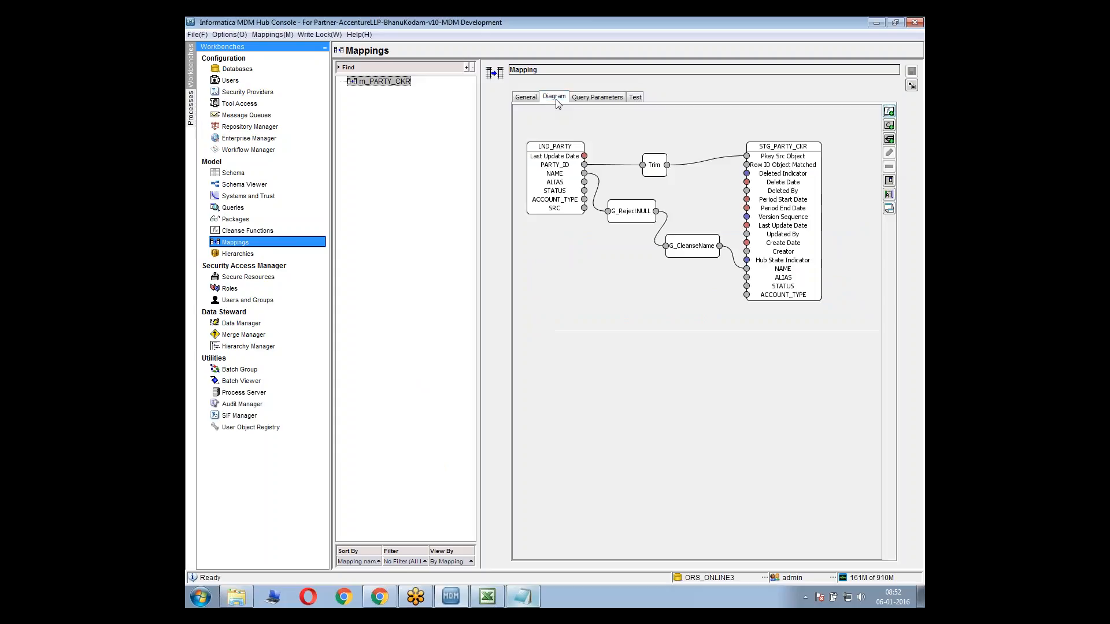
{"action": "left_click_drag", "start_coordinate": [629, 220], "coordinate": [616, 278]}
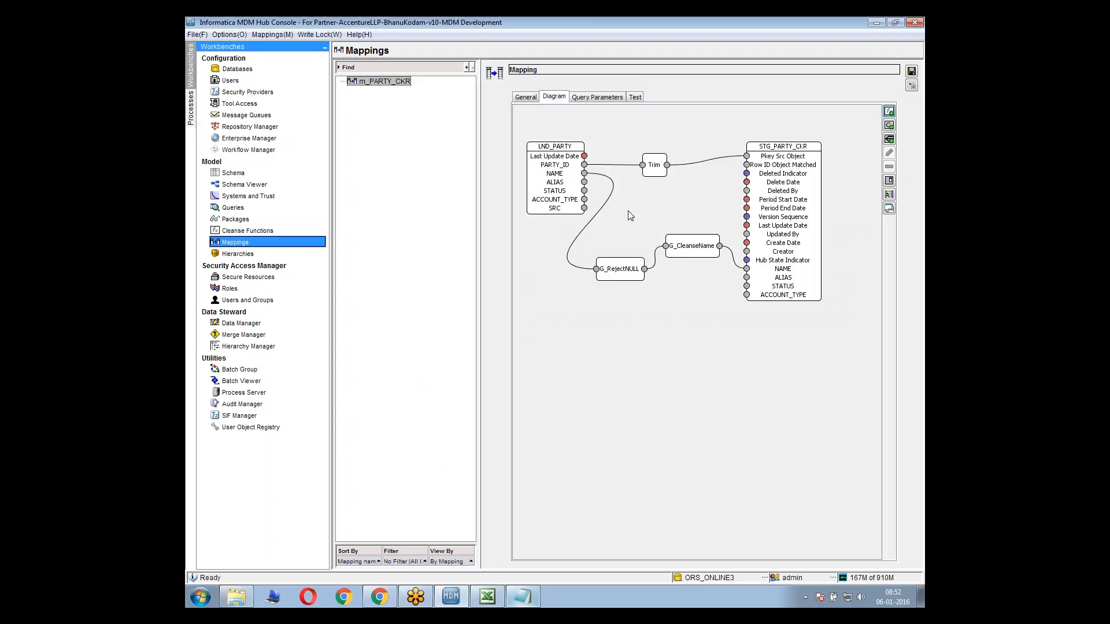
{"action": "left_click", "coordinate": [655, 293]}
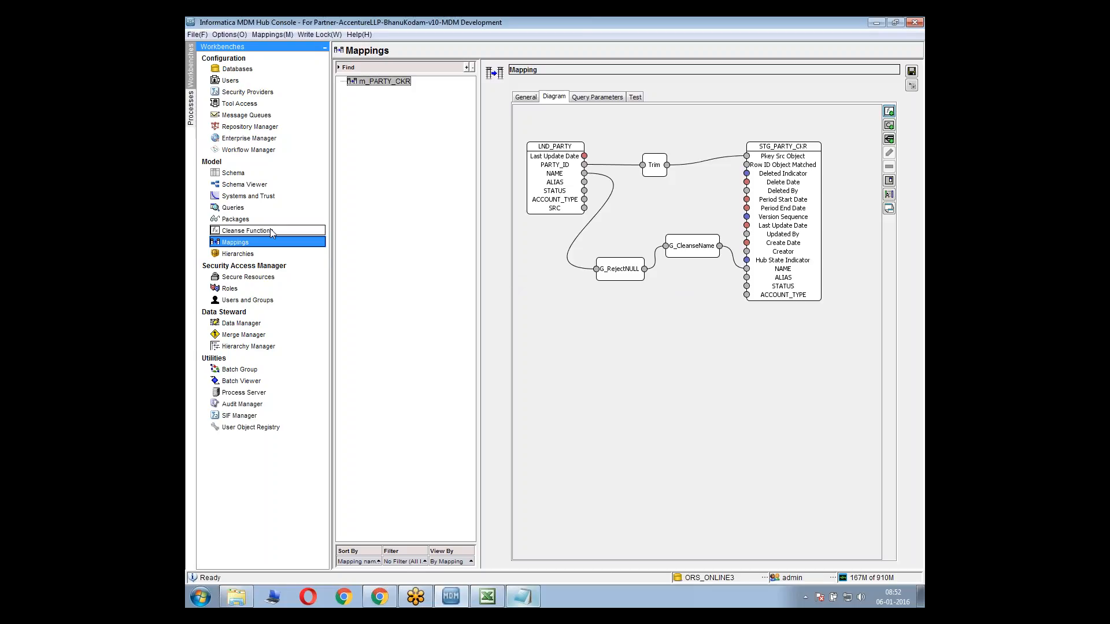
{"action": "left_click", "coordinate": [271, 232]}
{"action": "left_click", "coordinate": [735, 336]}
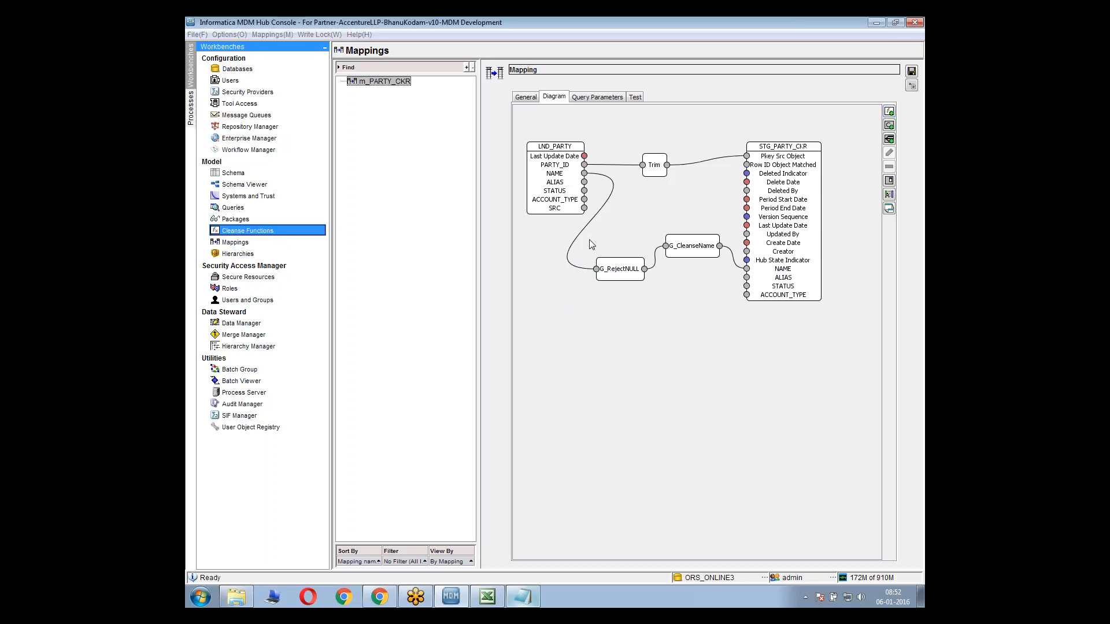
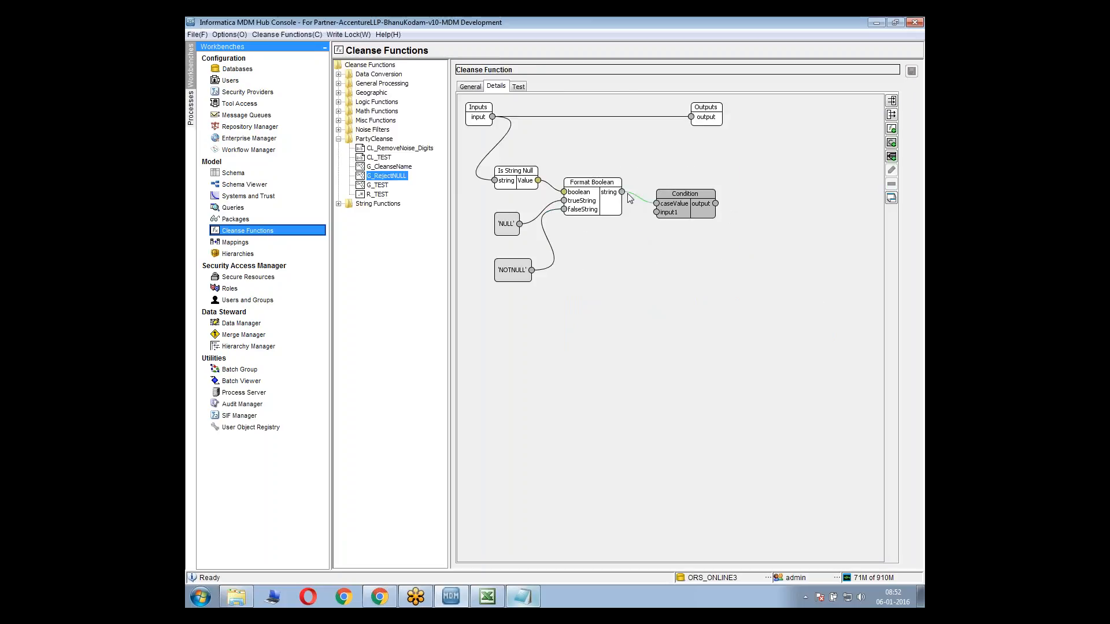
Space the Format Boolean and Condition blocks further apart in G_RejectNULL, and save the function while returning to the Mappings tool
{"action": "left_click", "coordinate": [597, 199]}
{"action": "left_click_drag", "start_coordinate": [588, 192], "coordinate": [600, 201]}
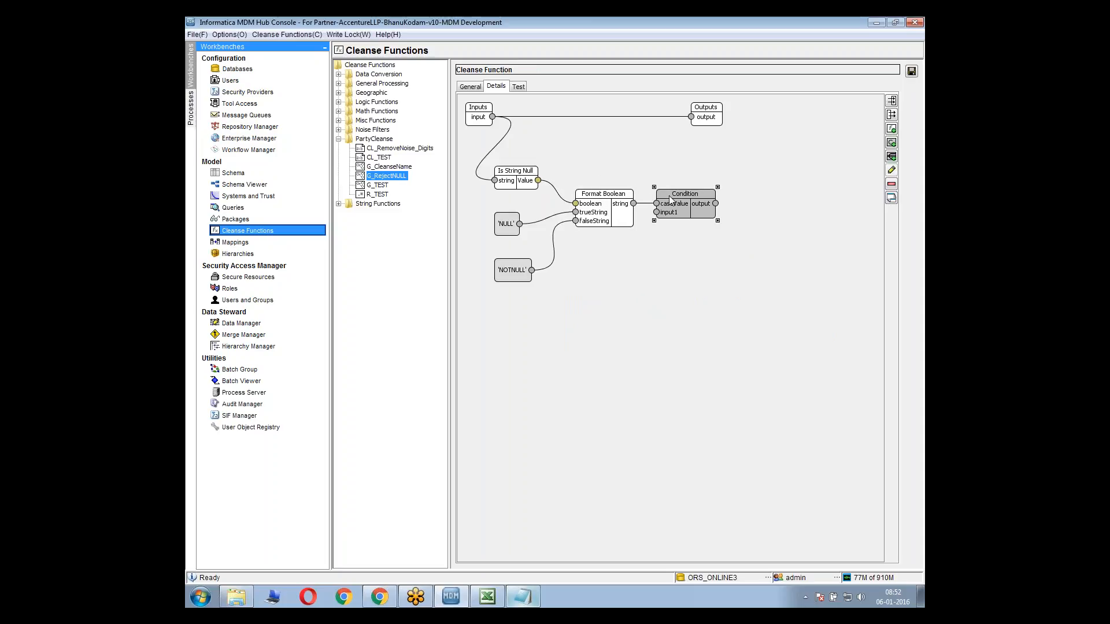
{"action": "left_click_drag", "start_coordinate": [669, 200], "coordinate": [705, 199]}
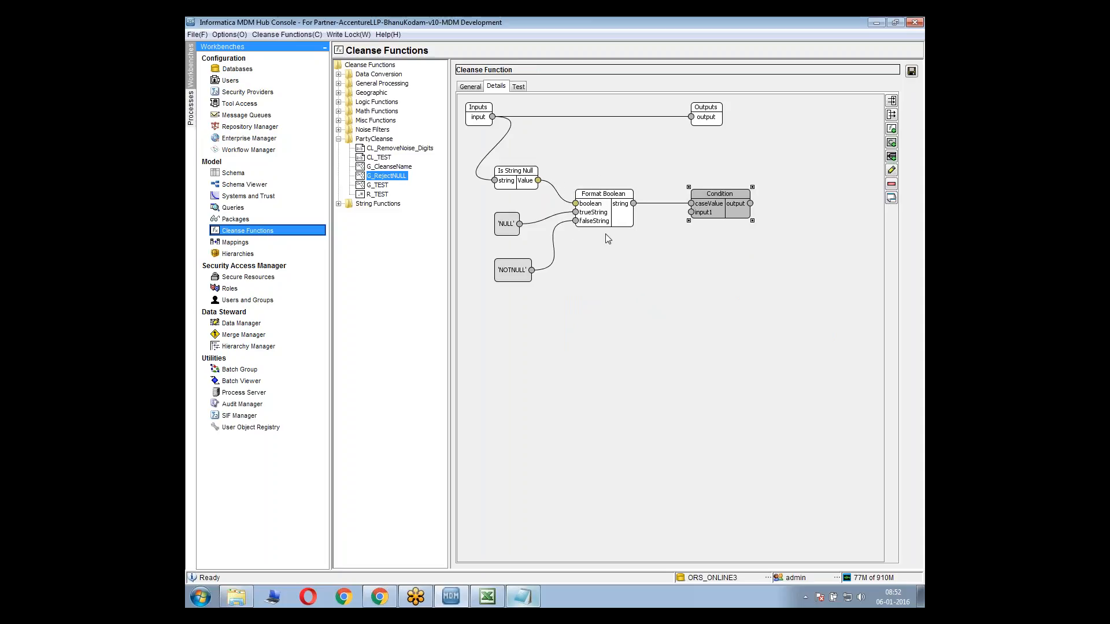
{"action": "left_click", "coordinate": [539, 328]}
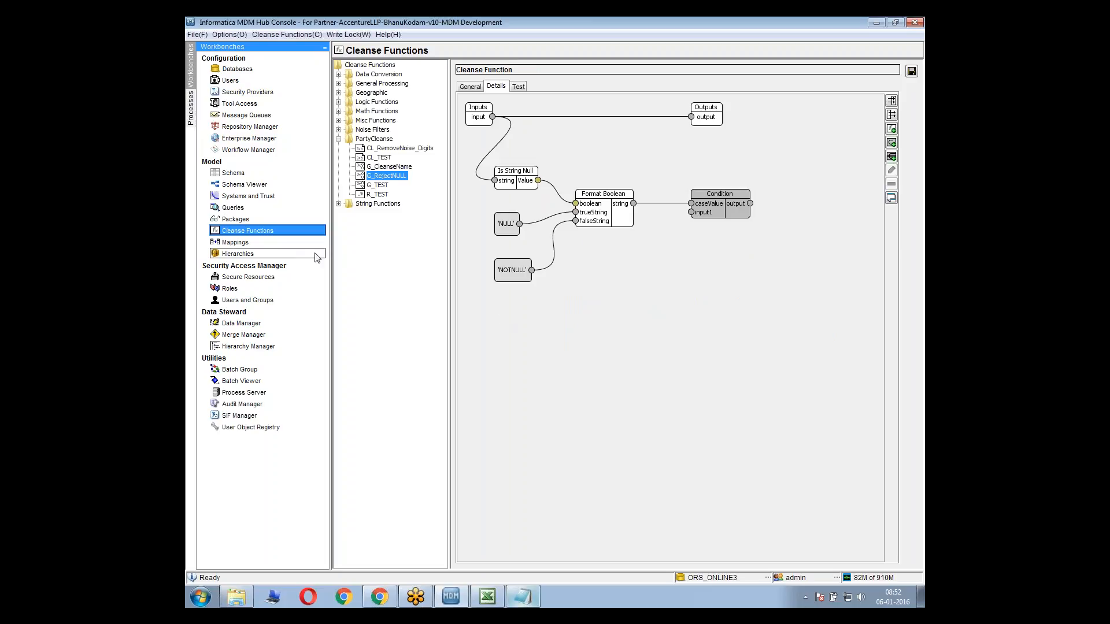
{"action": "left_click", "coordinate": [268, 244]}
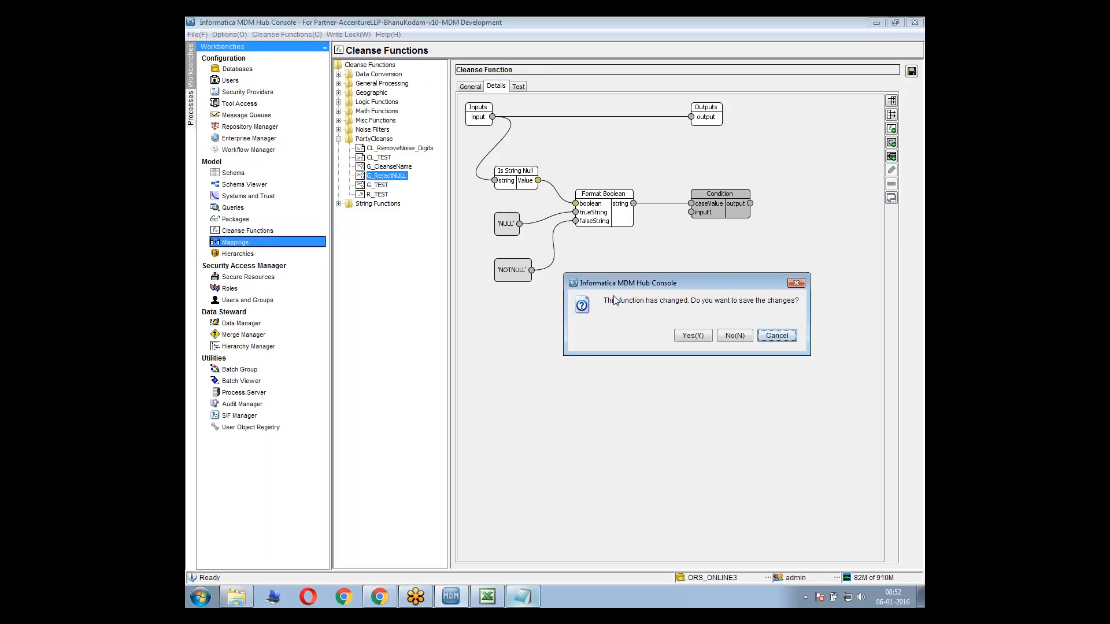
{"action": "left_click", "coordinate": [705, 337]}
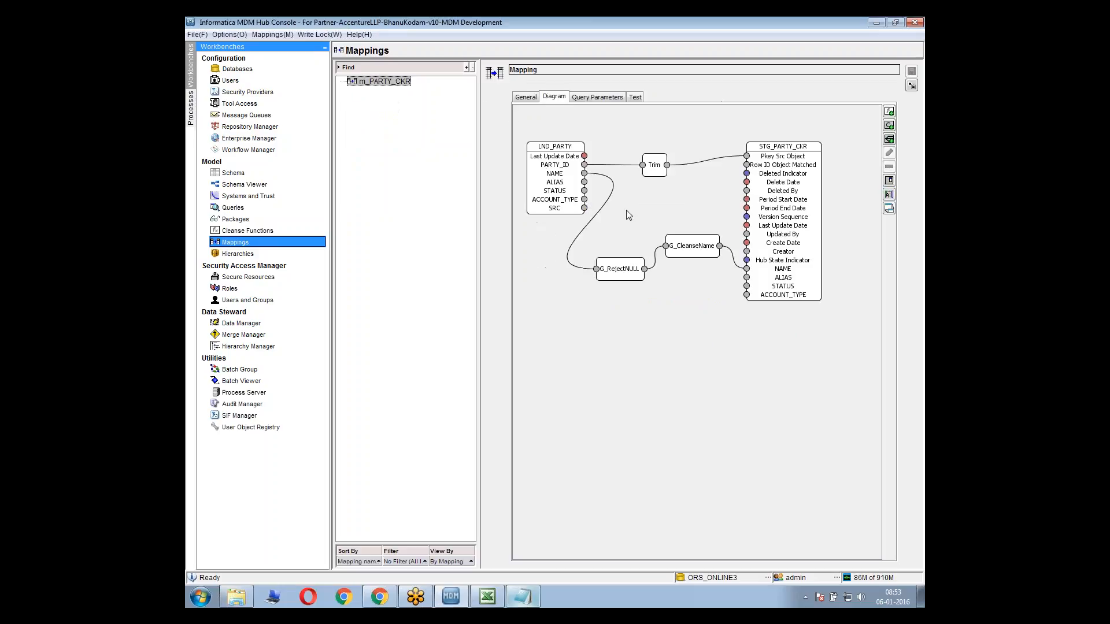
Rearrange the m_PARTY_CKR diagram with Trim raised, G_RejectNULL and G_CleanseName beneath it, and STG_PARTY_CKR moved further from the functions
{"action": "left_click", "coordinate": [609, 274]}
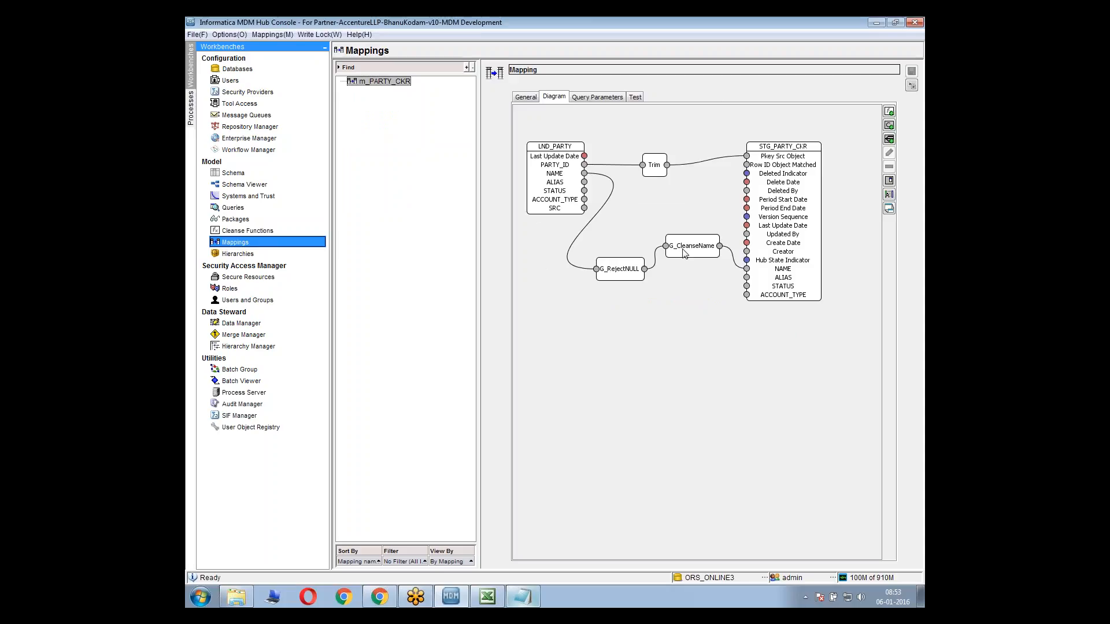
{"action": "left_click_drag", "start_coordinate": [619, 271], "coordinate": [619, 249]}
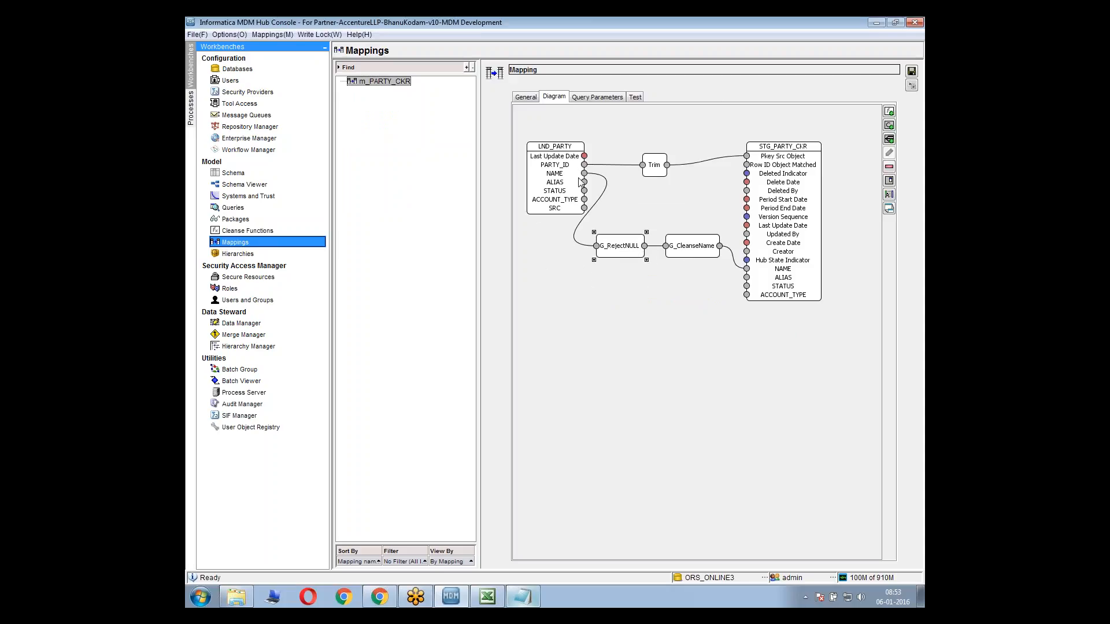
{"action": "mouse_move", "coordinate": [607, 237]}
{"action": "left_mouse_down"}
{"action": "mouse_move", "coordinate": [641, 195]}
{"action": "mouse_move", "coordinate": [585, 184]}
{"action": "mouse_move", "coordinate": [628, 235]}
{"action": "left_mouse_up"}
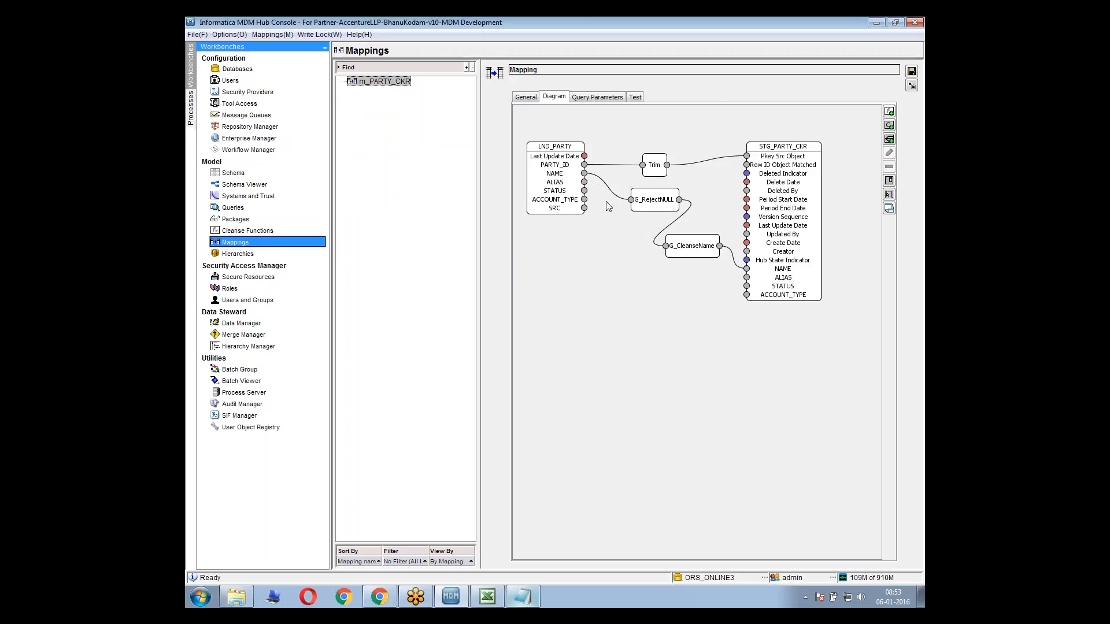
{"action": "left_click_drag", "start_coordinate": [672, 196], "coordinate": [650, 197]}
{"action": "left_click_drag", "start_coordinate": [689, 241], "coordinate": [658, 153]}
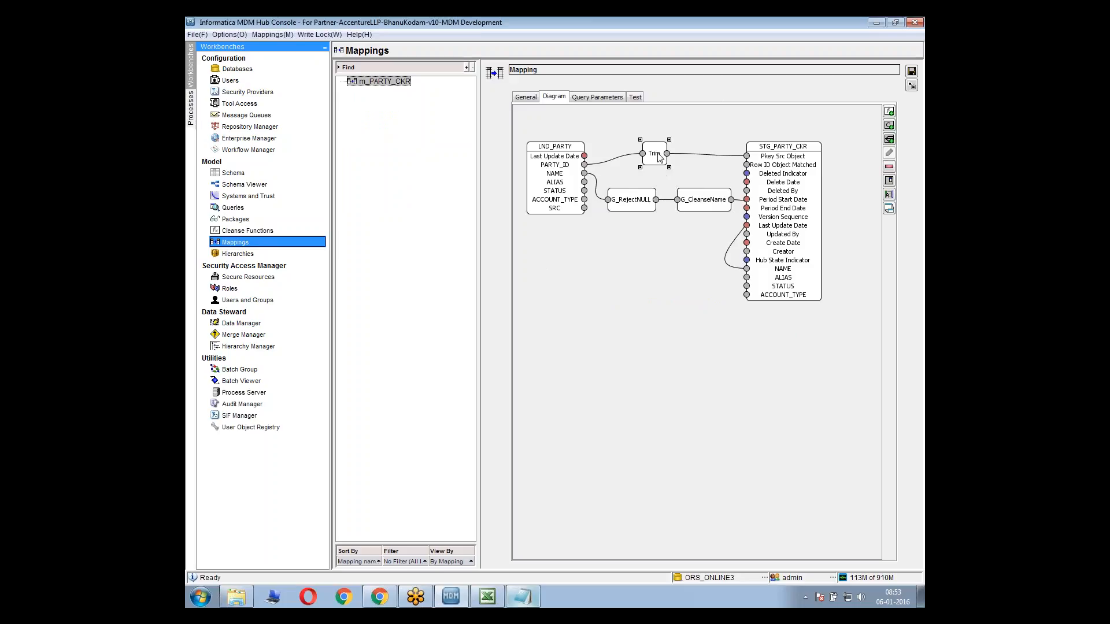
{"action": "left_click_drag", "start_coordinate": [631, 201], "coordinate": [636, 194]}
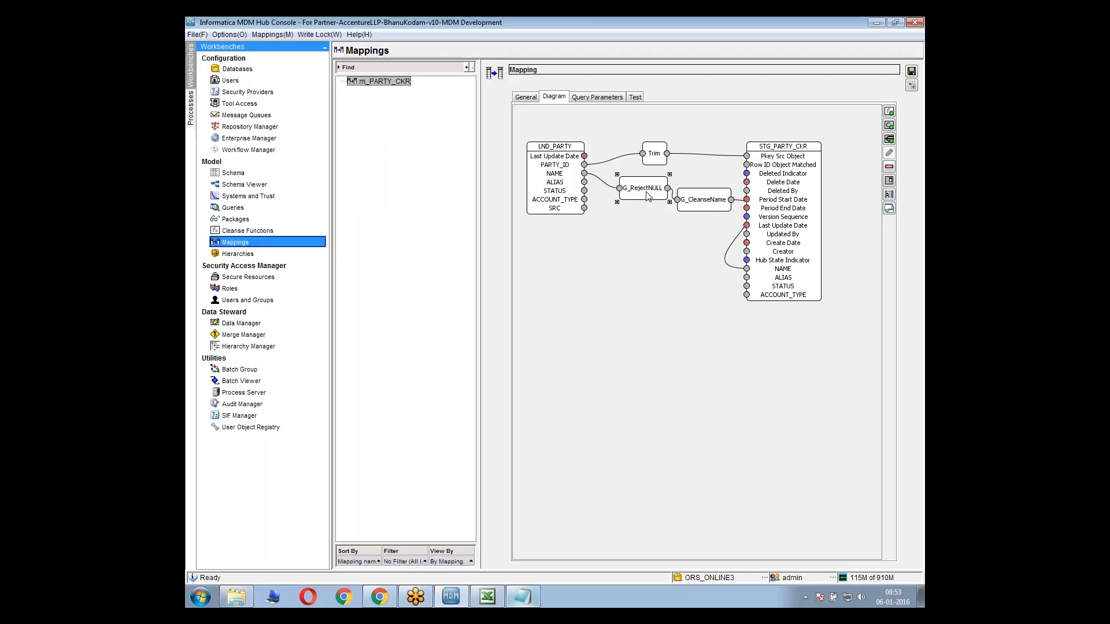
{"action": "left_click_drag", "start_coordinate": [782, 157], "coordinate": [804, 151]}
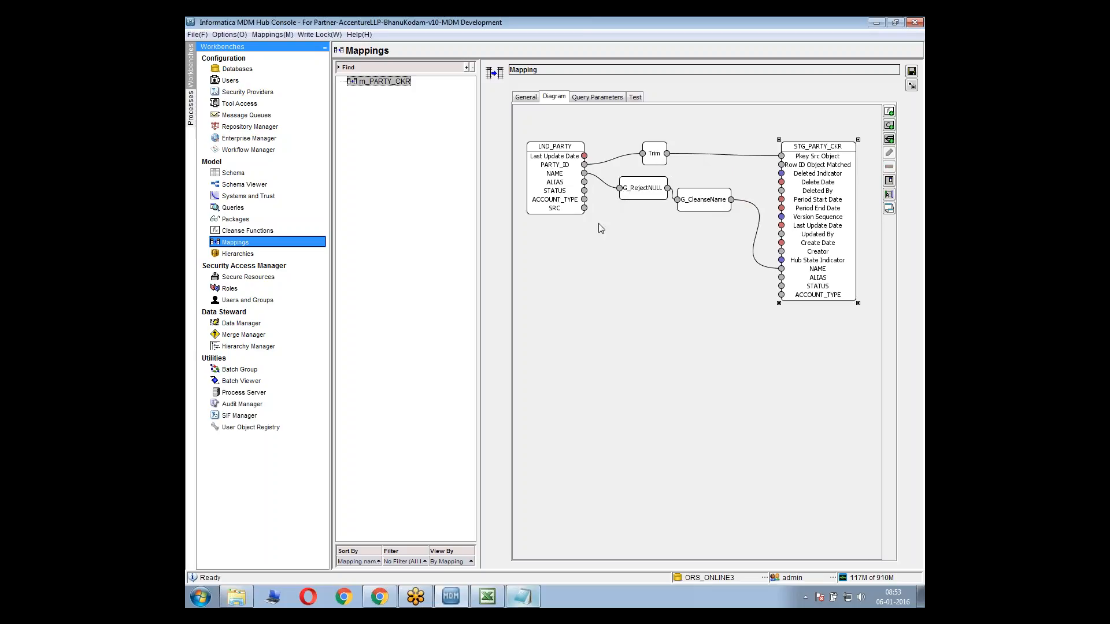
Switch to the Mapping Sheet in Excel and compare the source and cleanse expression of ALIAS with those of NAME
{"action": "left_click", "coordinate": [488, 597]}
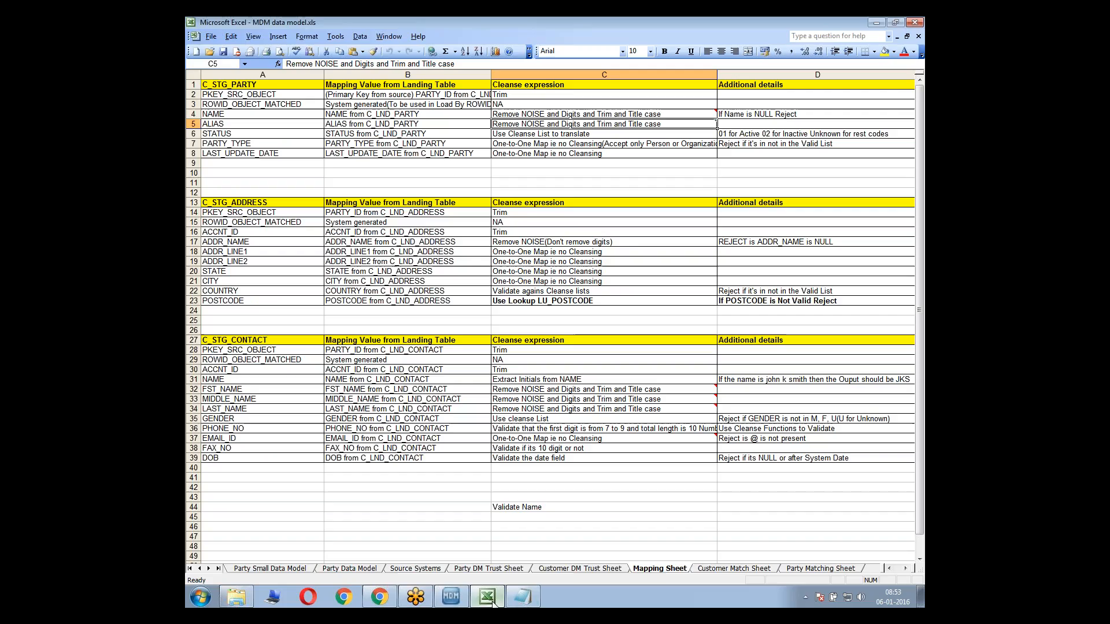
{"action": "left_click", "coordinate": [336, 123]}
{"action": "left_click", "coordinate": [534, 125]}
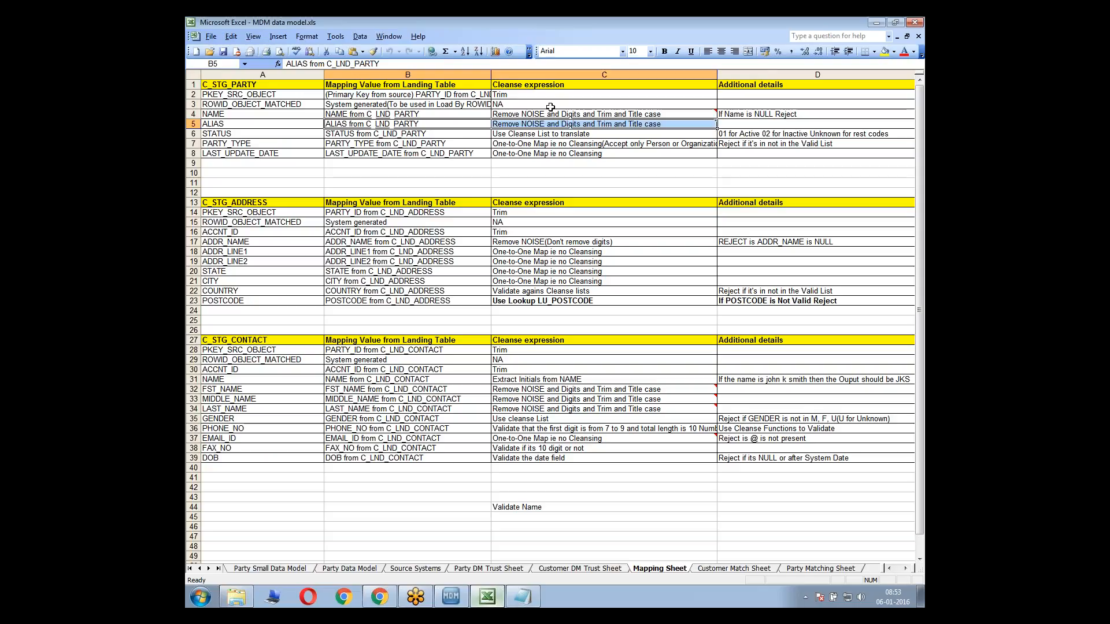
{"action": "left_click", "coordinate": [548, 111]}
{"action": "left_click", "coordinate": [509, 121]}
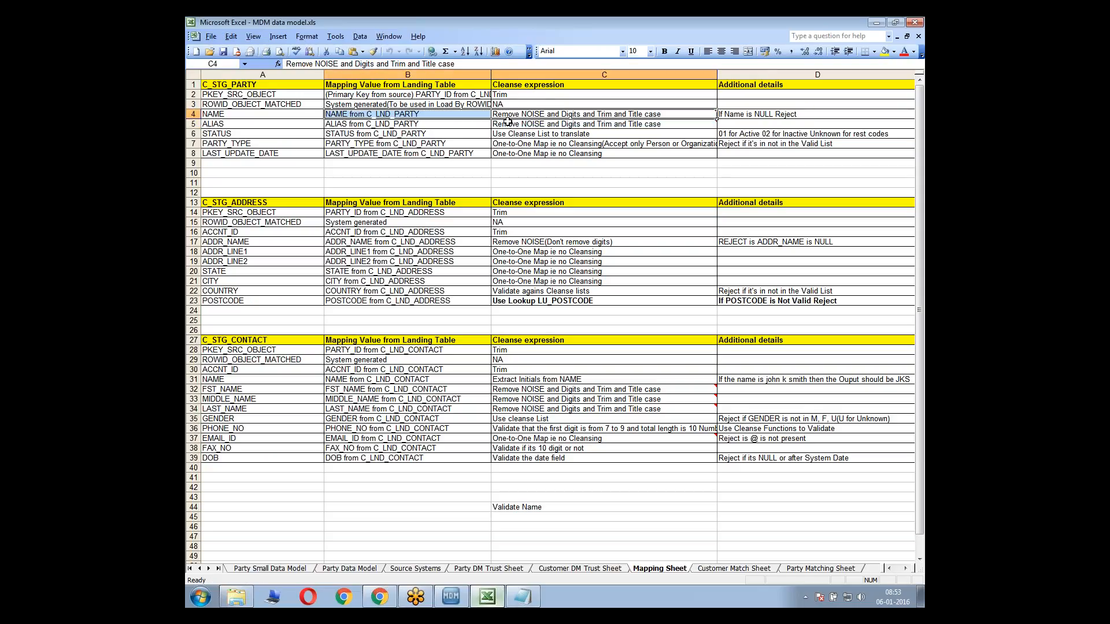
Switch back to the MDM Hub Console and add a second G_CleanseName function from PartyCleanse to the mapping
{"action": "key", "text": "alt+Tab"}
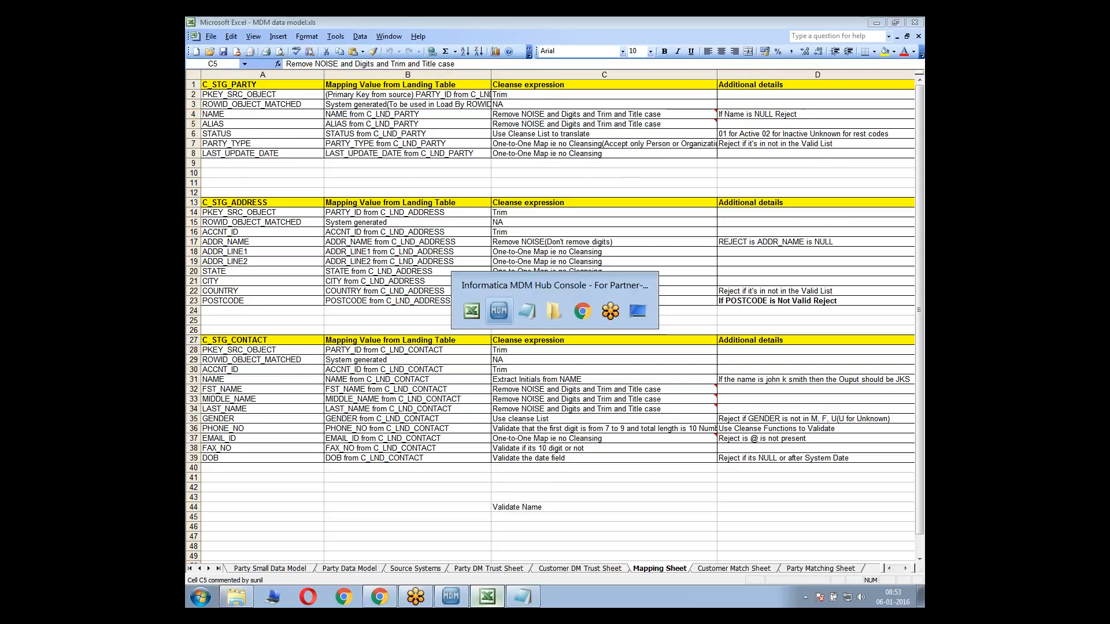
{"action": "right_click", "coordinate": [596, 311]}
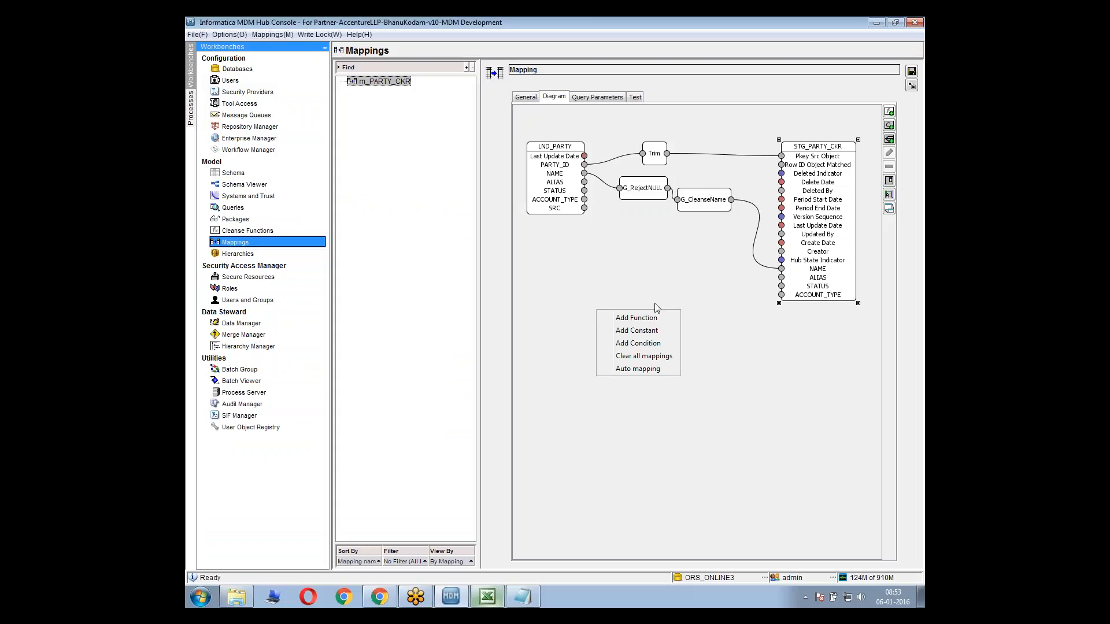
{"action": "left_click", "coordinate": [636, 318]}
{"action": "left_click", "coordinate": [492, 335]}
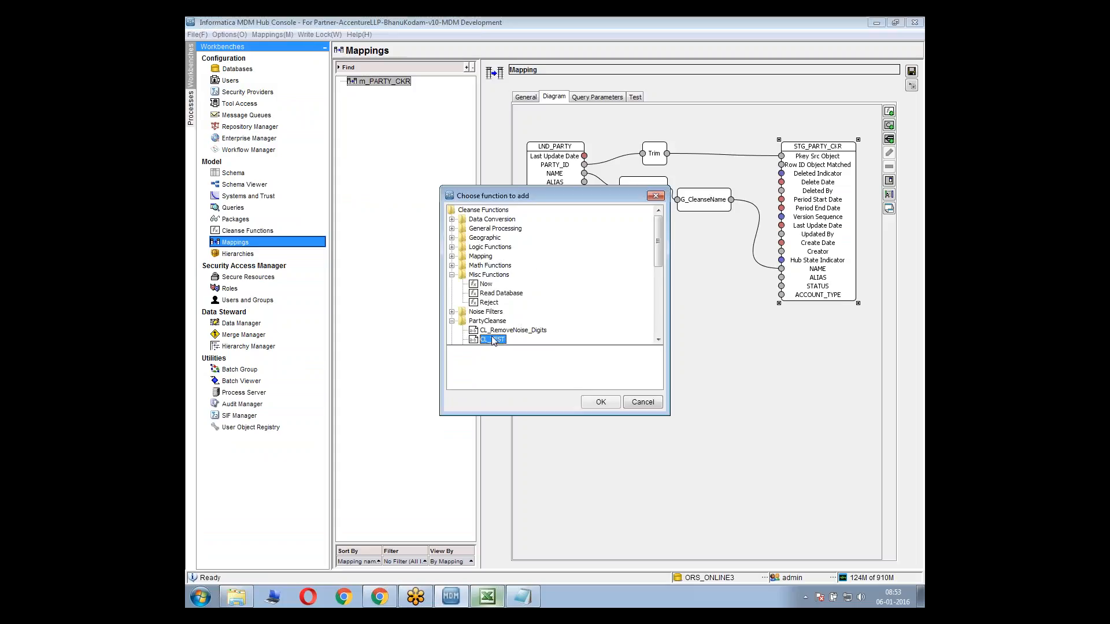
{"action": "scroll", "coordinate": [491, 336], "scroll_direction": "down", "scroll_amount": 2}
{"action": "left_click", "coordinate": [492, 335]}
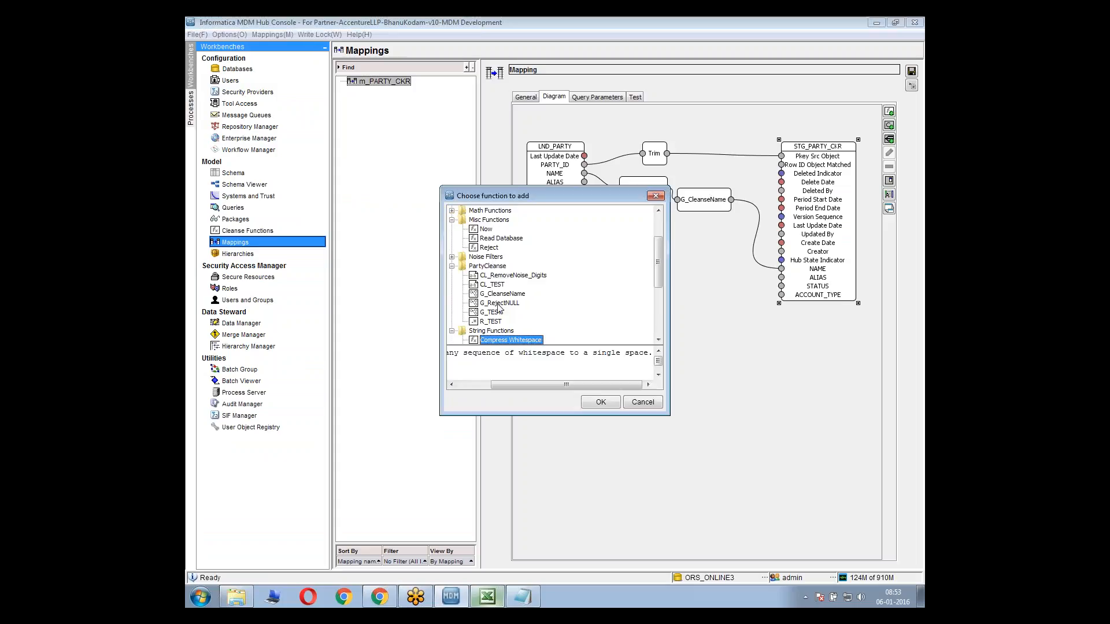
{"action": "left_click", "coordinate": [501, 295]}
{"action": "left_click", "coordinate": [599, 405]}
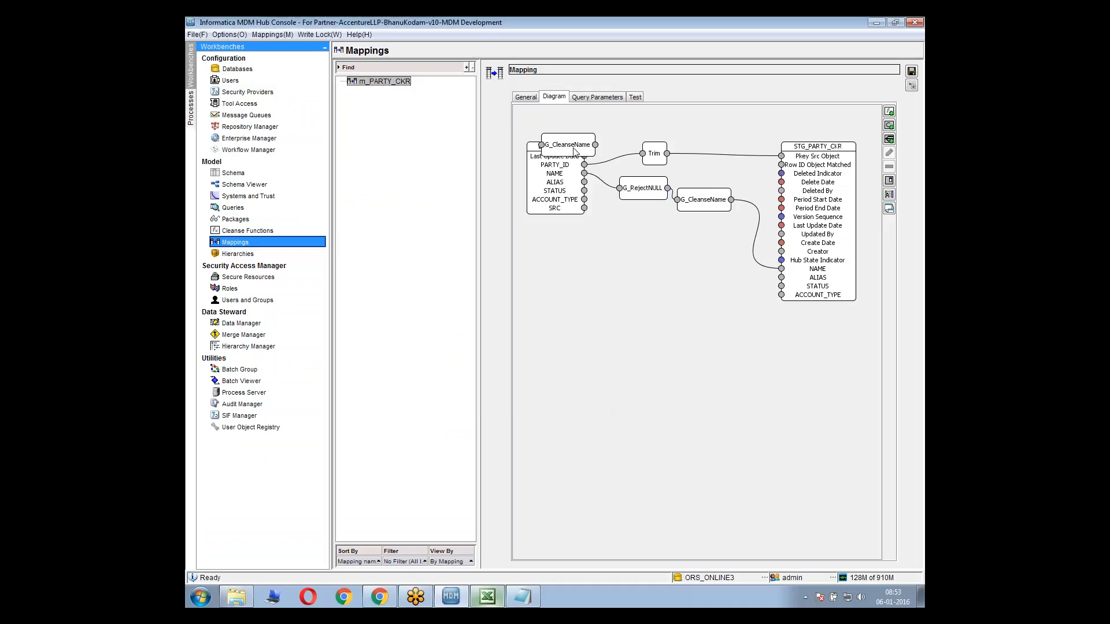
Connect LND_PARTY ALIAS through the new G_CleanseName to STG_PARTY_CKR ALIAS, and tidy the functions so the NAME chain sits above it
{"action": "left_click_drag", "start_coordinate": [574, 150], "coordinate": [651, 213]}
{"action": "mouse_move", "coordinate": [585, 182]}
{"action": "left_mouse_down"}
{"action": "mouse_move", "coordinate": [659, 235]}
{"action": "mouse_move", "coordinate": [783, 279]}
{"action": "left_mouse_up"}
{"action": "left_click_drag", "start_coordinate": [655, 234], "coordinate": [719, 187]}
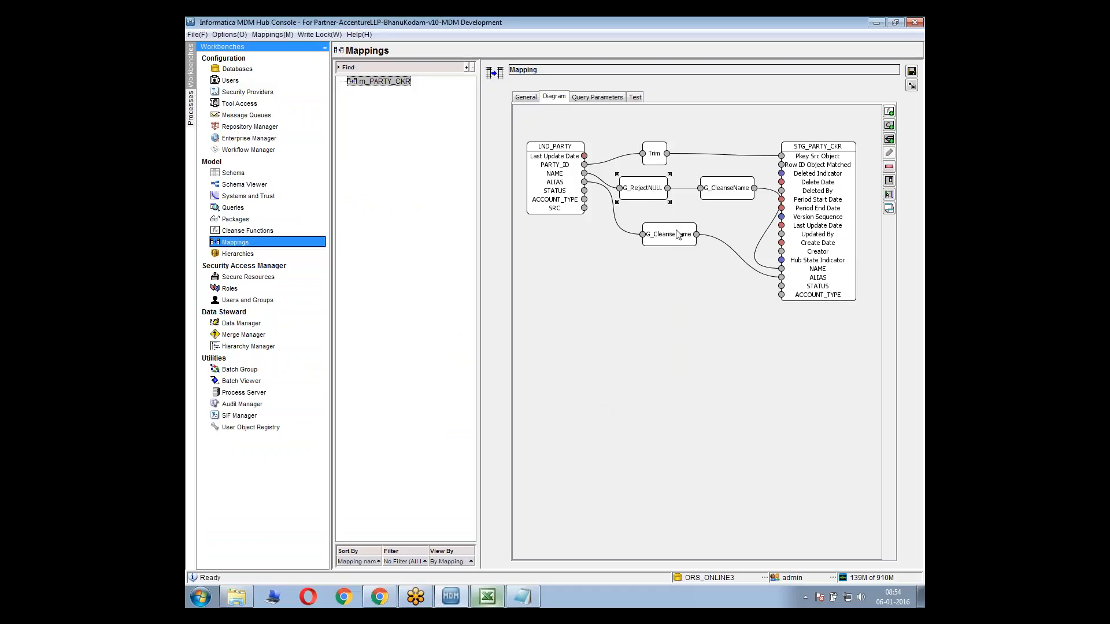
{"action": "left_click_drag", "start_coordinate": [678, 231], "coordinate": [689, 209]}
{"action": "left_click", "coordinate": [626, 298]}
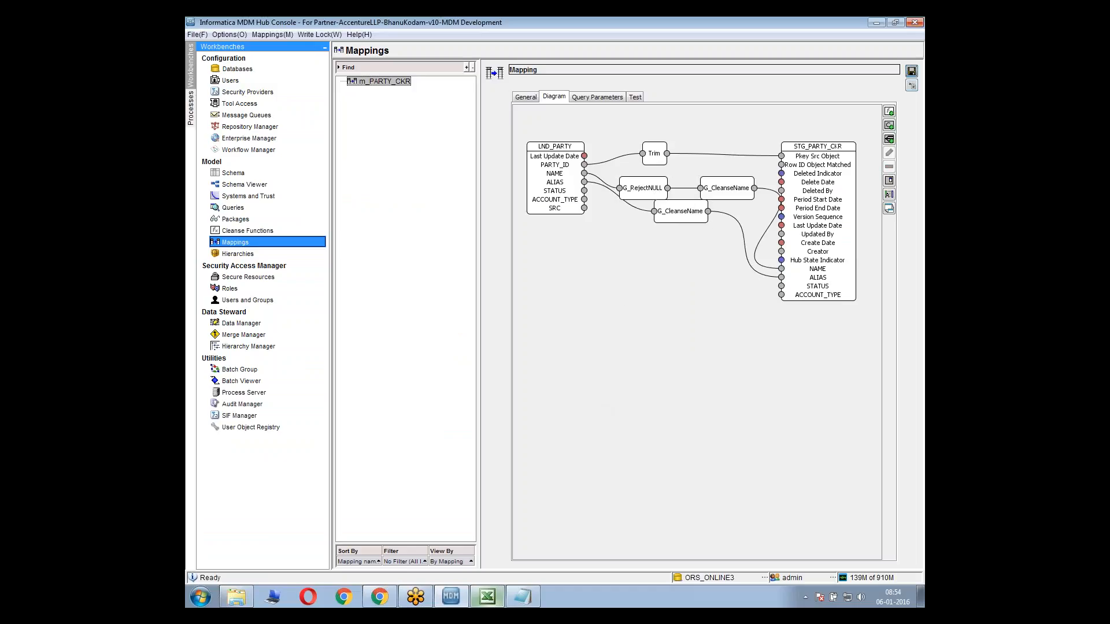
Switch to the Mapping Sheet in Excel and examine the STATUS source and cleanse expression against the NAME and ALIAS rules
{"action": "key", "text": "alt+Tab"}
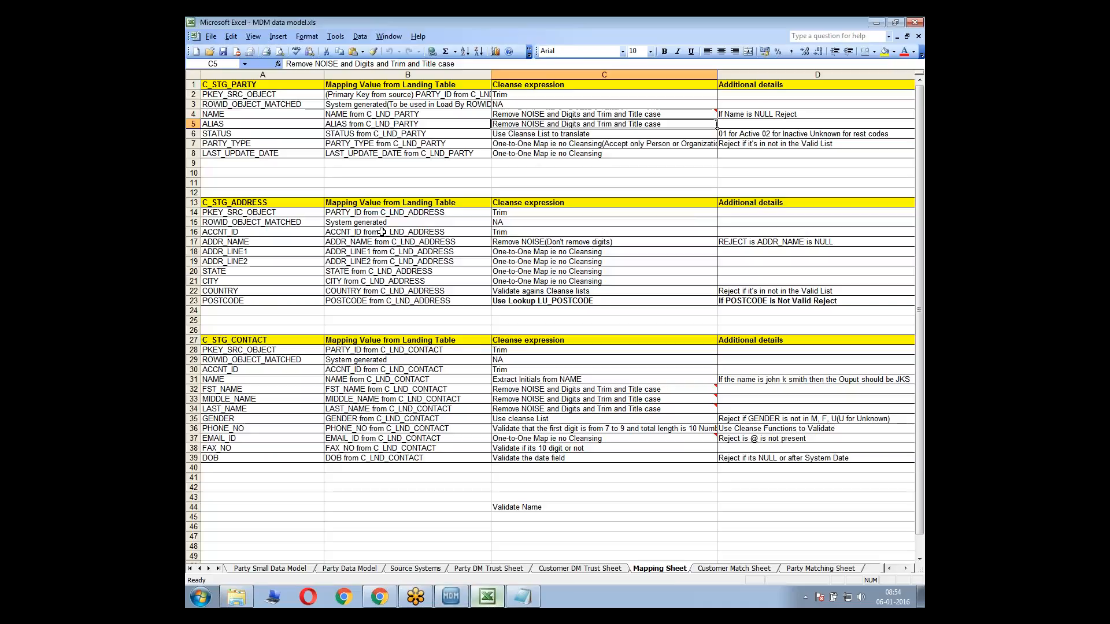
{"action": "left_click", "coordinate": [257, 136]}
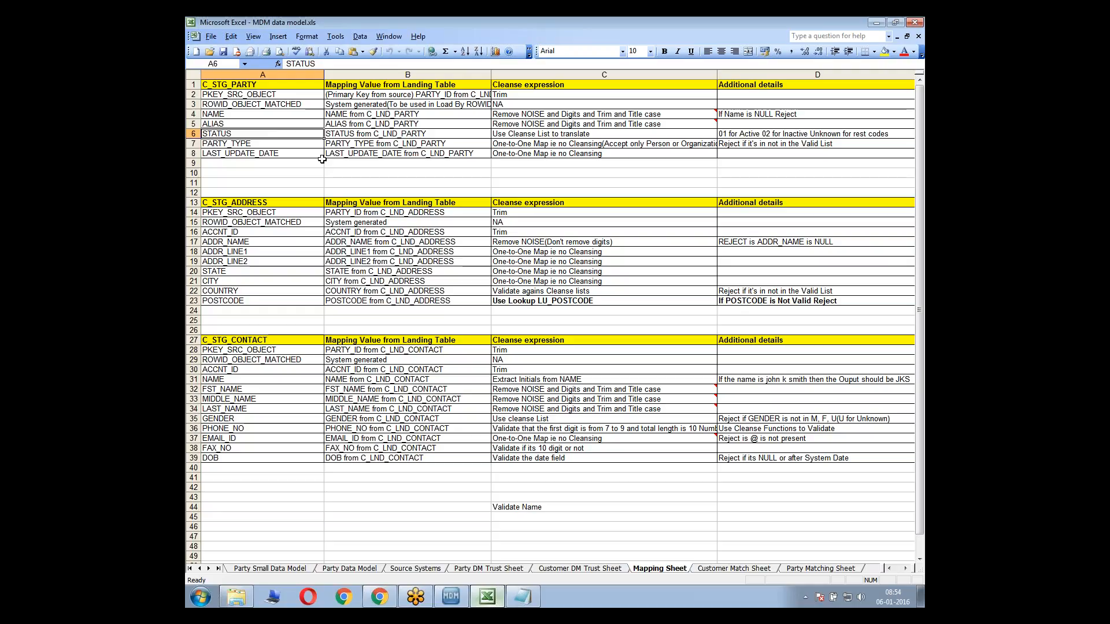
{"action": "key", "text": "Right"}
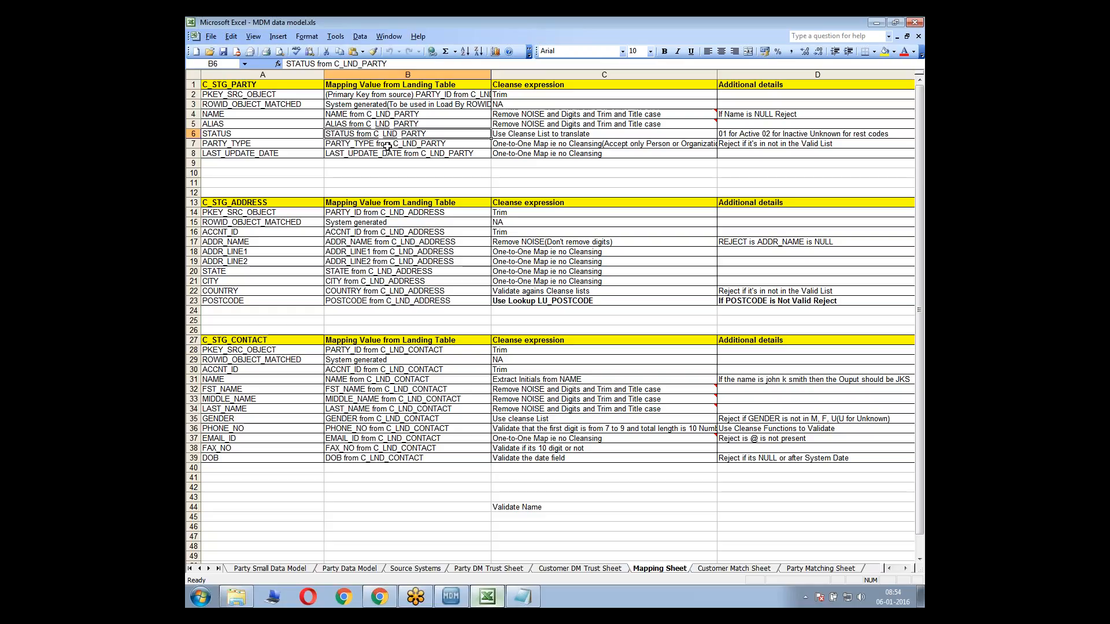
{"action": "left_click", "coordinate": [514, 134]}
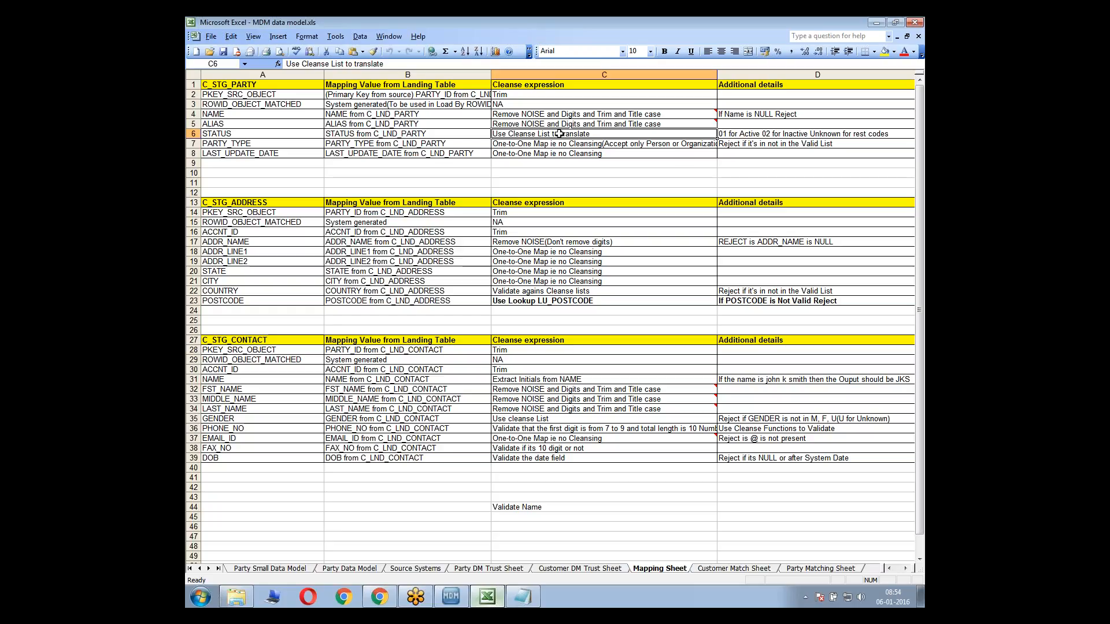
{"action": "left_click", "coordinate": [526, 116]}
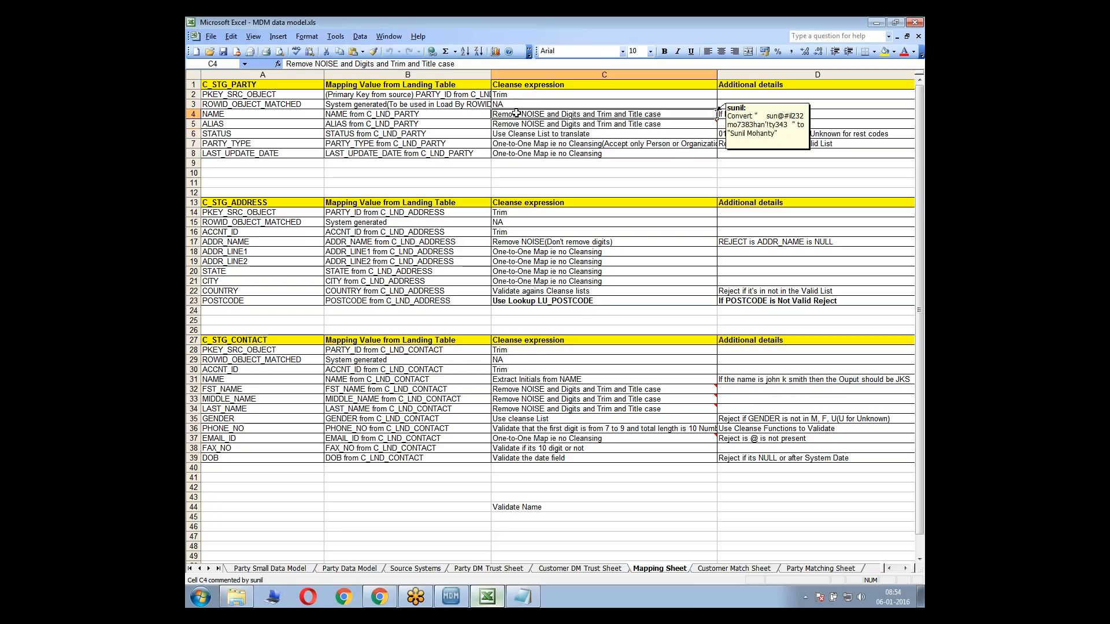
{"action": "left_click_drag", "start_coordinate": [516, 114], "coordinate": [523, 127]}
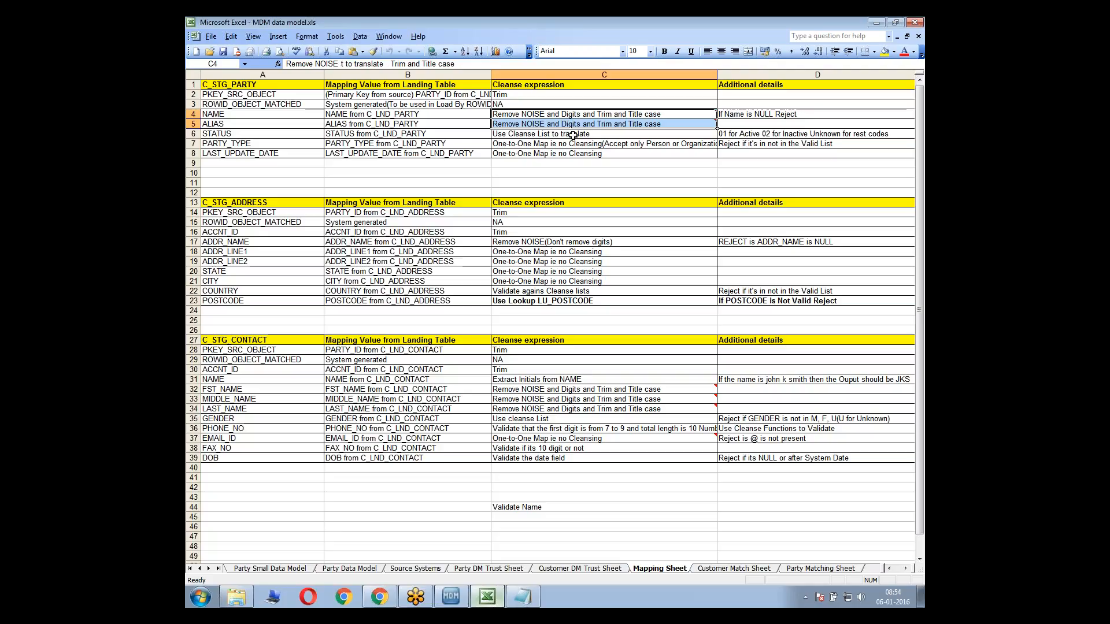
{"action": "left_click", "coordinate": [596, 133]}
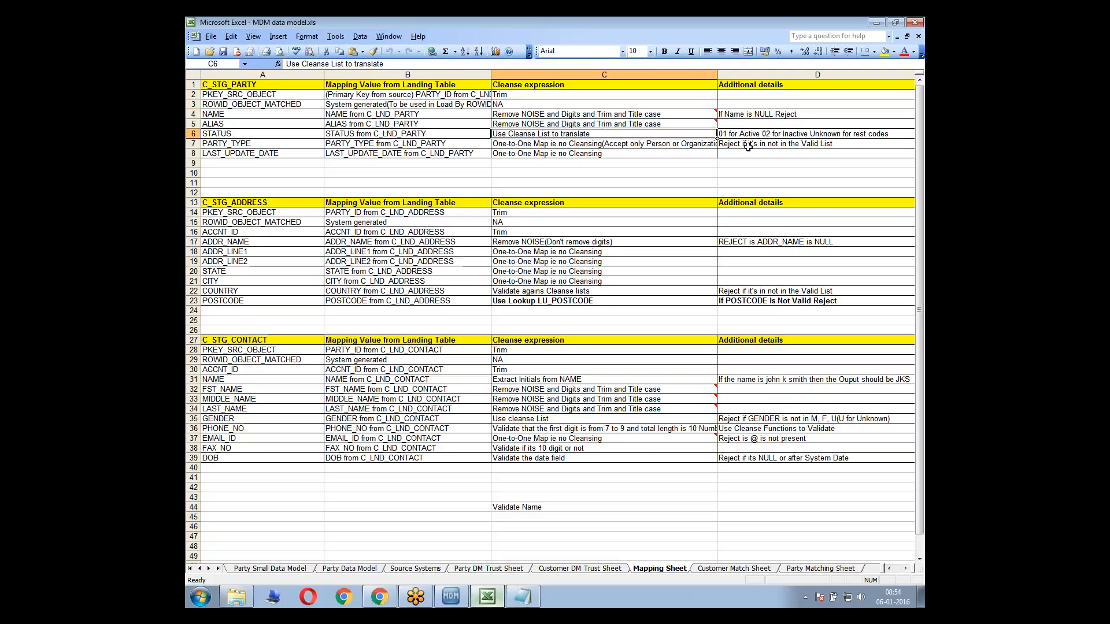
Read the additional details for STATUS in cell D6, checking which codes apply to active, inactive and other records
{"action": "left_click", "coordinate": [728, 136]}
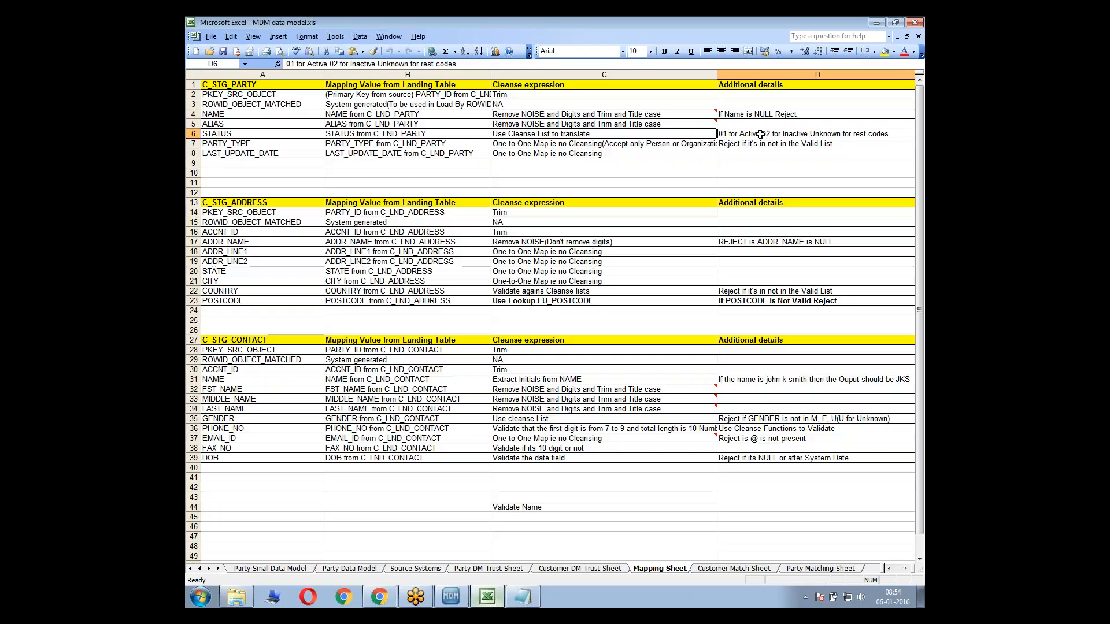
{"action": "double_click", "coordinate": [726, 133]}
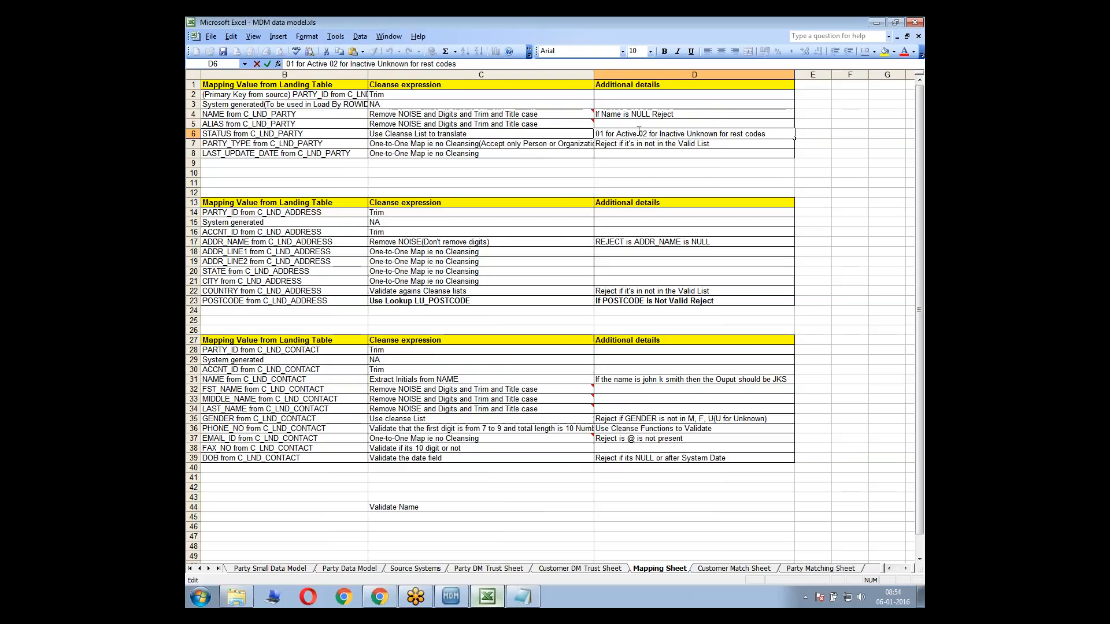
{"action": "left_click_drag", "start_coordinate": [637, 134], "coordinate": [623, 131]}
{"action": "key", "text": "Escape"}
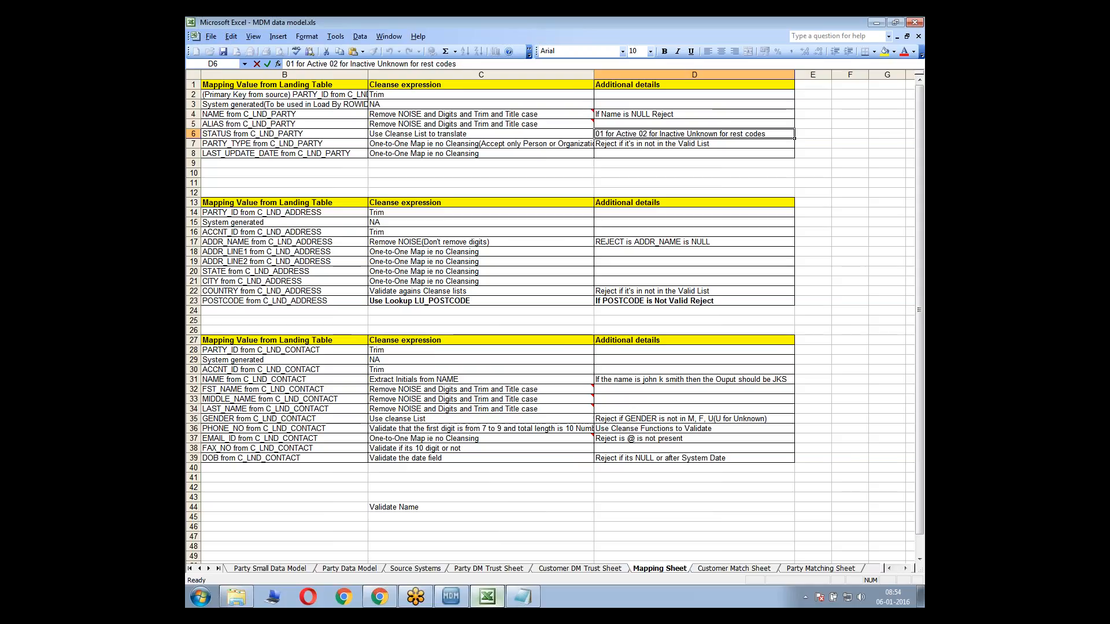
{"action": "double_click", "coordinate": [688, 134]}
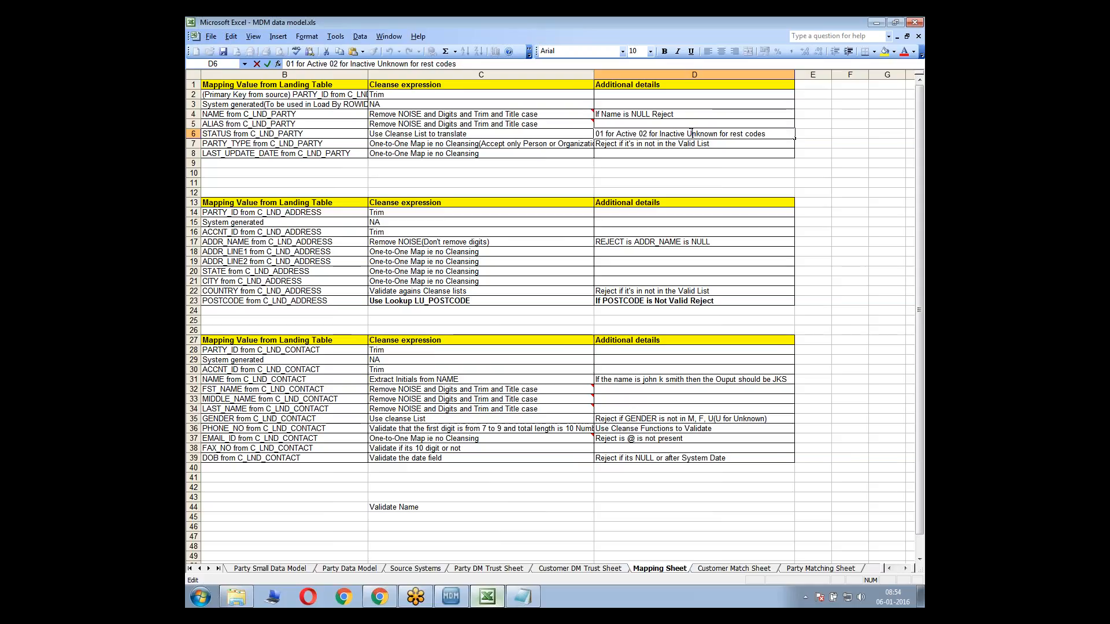
{"action": "left_click_drag", "start_coordinate": [687, 133], "coordinate": [718, 134]}
{"action": "key", "text": "Return"}
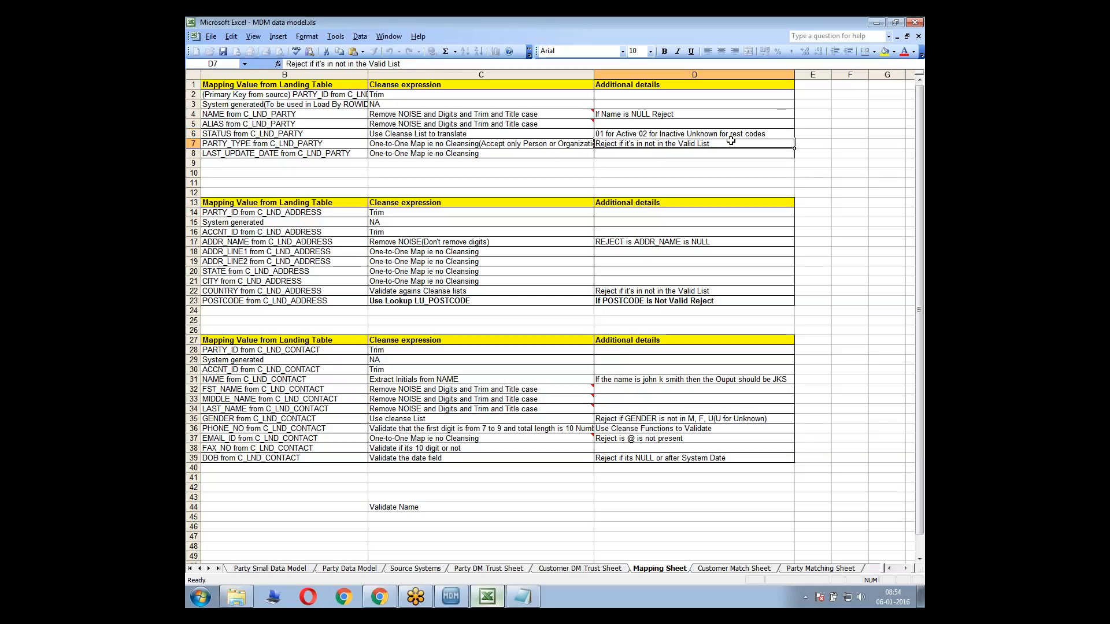
{"action": "left_click", "coordinate": [728, 135]}
{"action": "key", "text": "Left"}
{"action": "key", "text": "Left"}
{"action": "key", "text": "Left"}
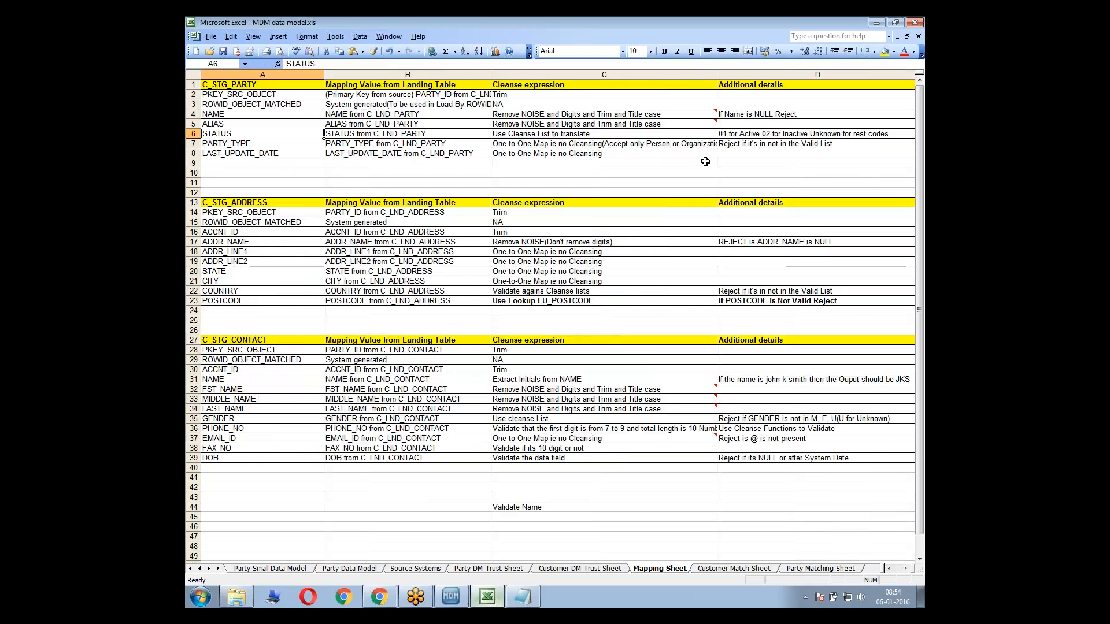
{"action": "left_click", "coordinate": [735, 133]}
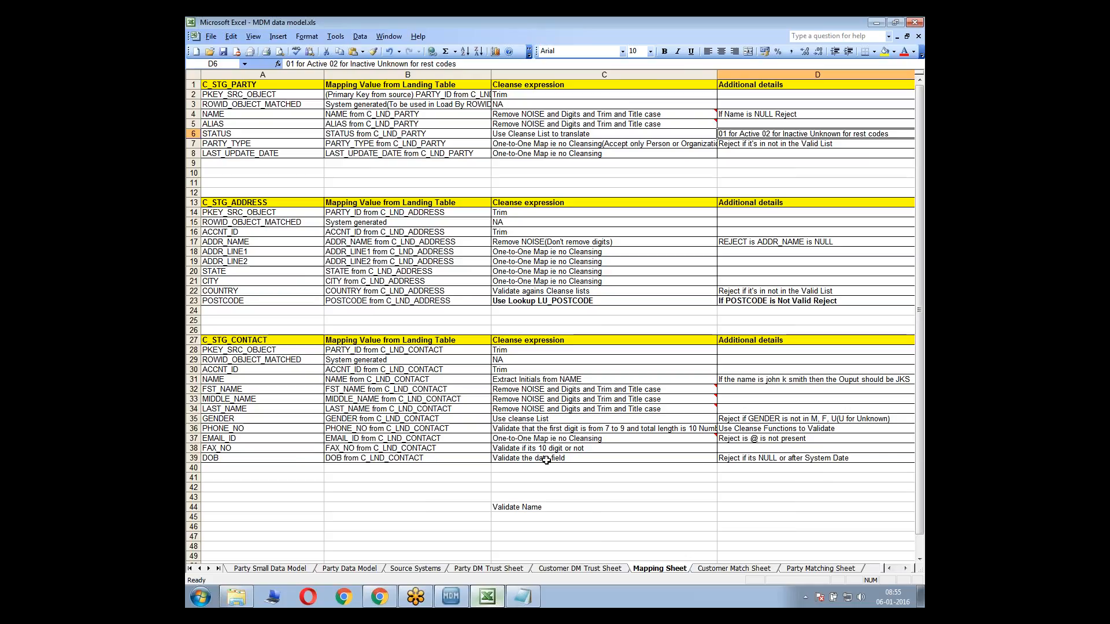
Switch back to the MDM Hub Console and open the Cleanse Functions tool
{"action": "left_click", "coordinate": [452, 604]}
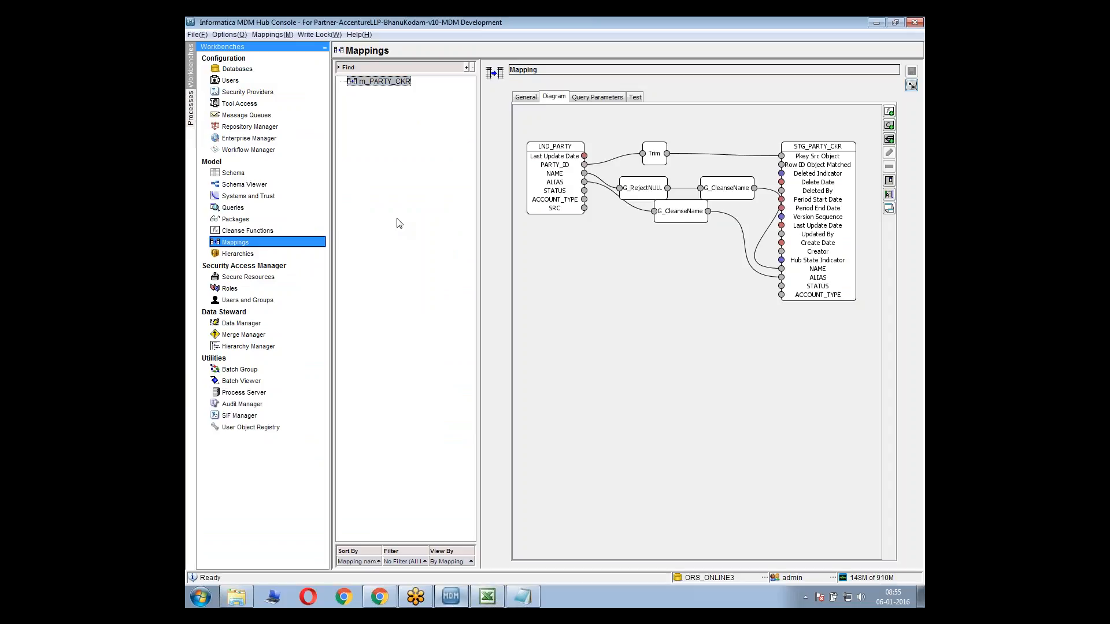
{"action": "left_click", "coordinate": [285, 230]}
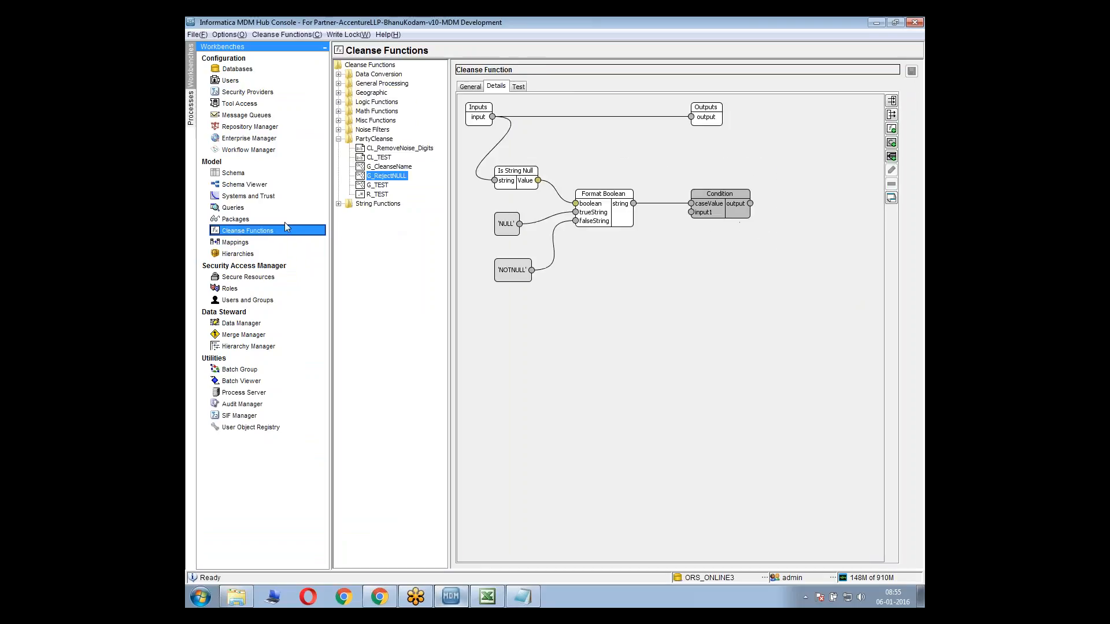
{"action": "right_click", "coordinate": [376, 139]}
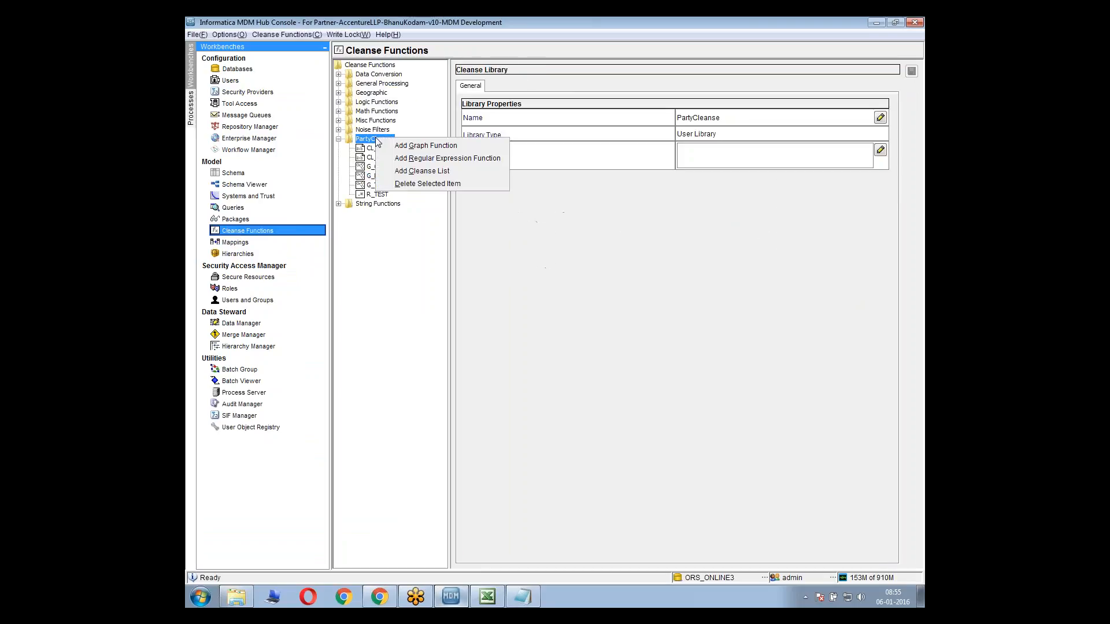
{"action": "left_click", "coordinate": [425, 171]}
{"action": "type", "text": "CL_"}
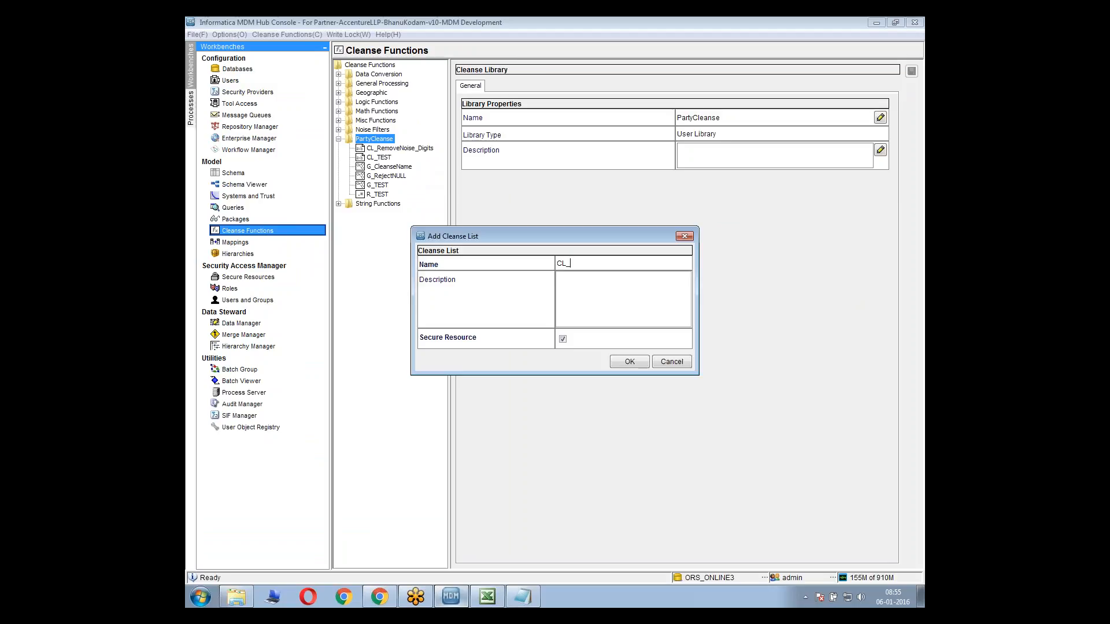
{"action": "left_click", "coordinate": [685, 236]}
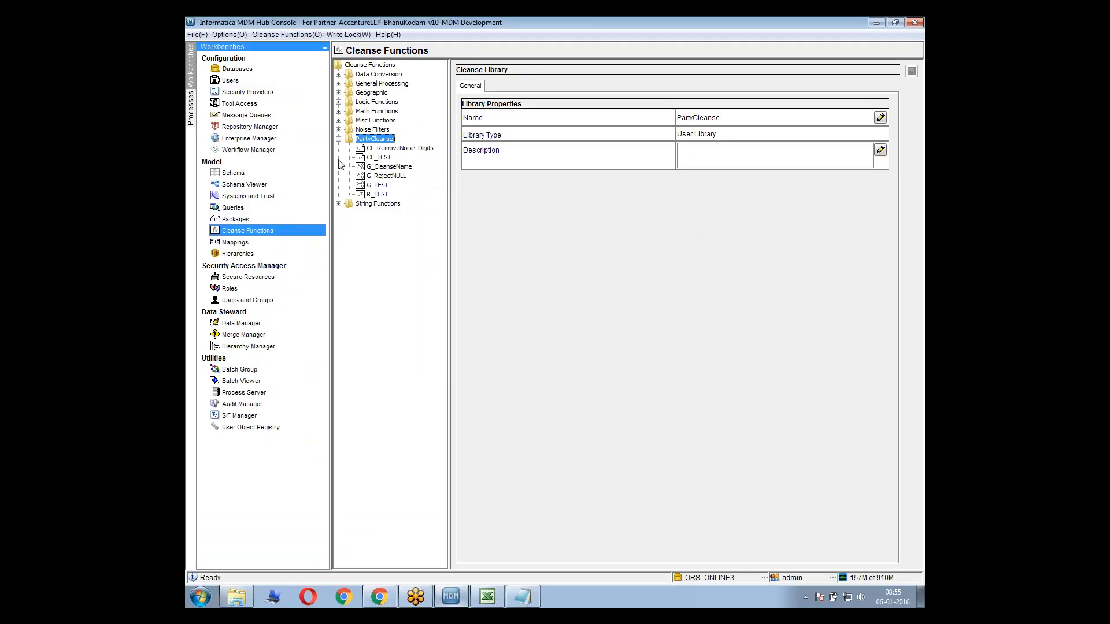
Examine the search strings, output strings and match types of the CL-General Noise cleanse list in the Noise Filters library
{"action": "left_click", "coordinate": [338, 130]}
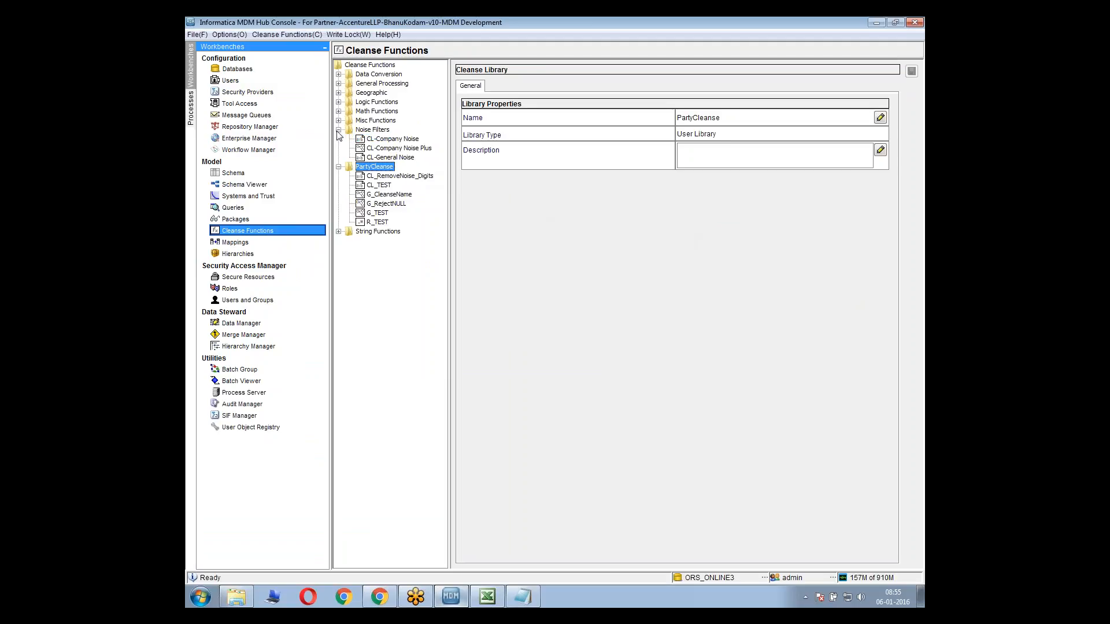
{"action": "left_click", "coordinate": [390, 158]}
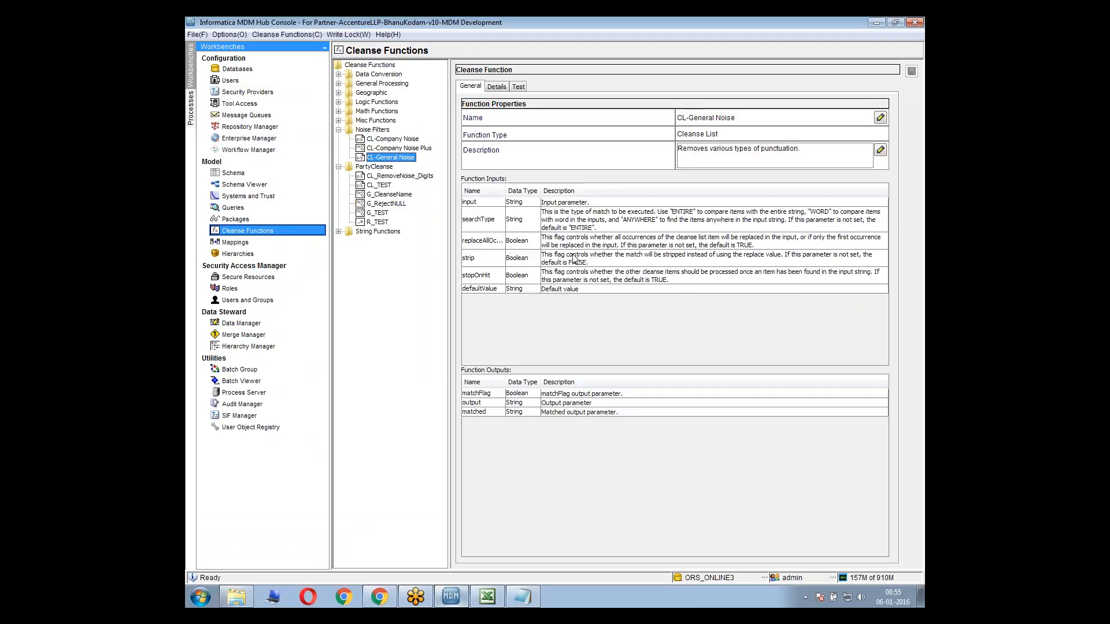
{"action": "left_click", "coordinate": [403, 149]}
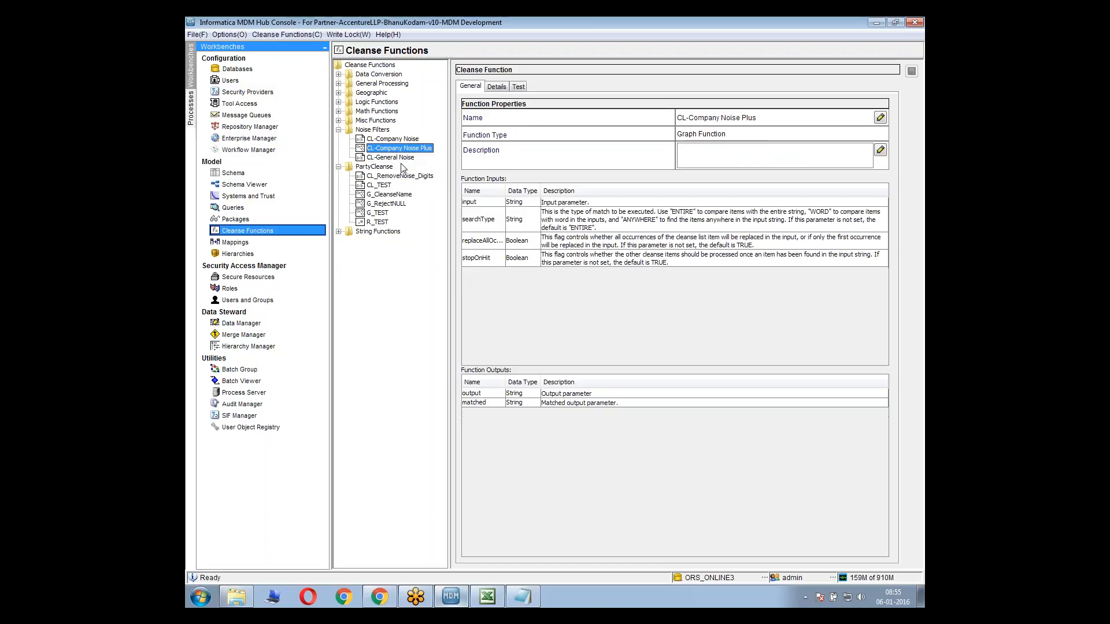
{"action": "left_click", "coordinate": [400, 157]}
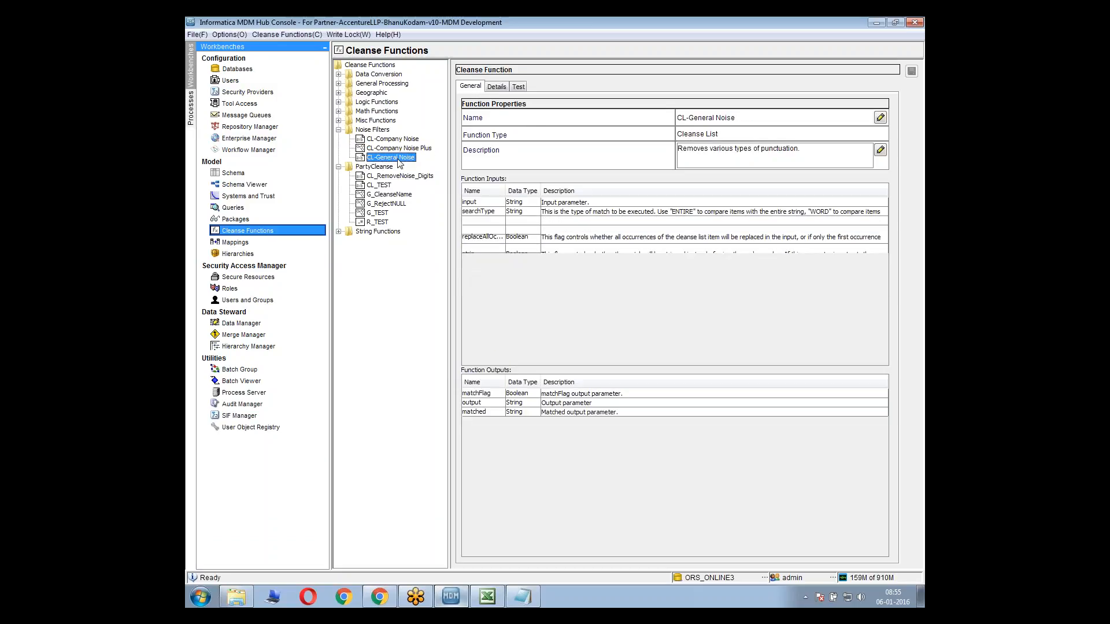
{"action": "left_click", "coordinate": [496, 87]}
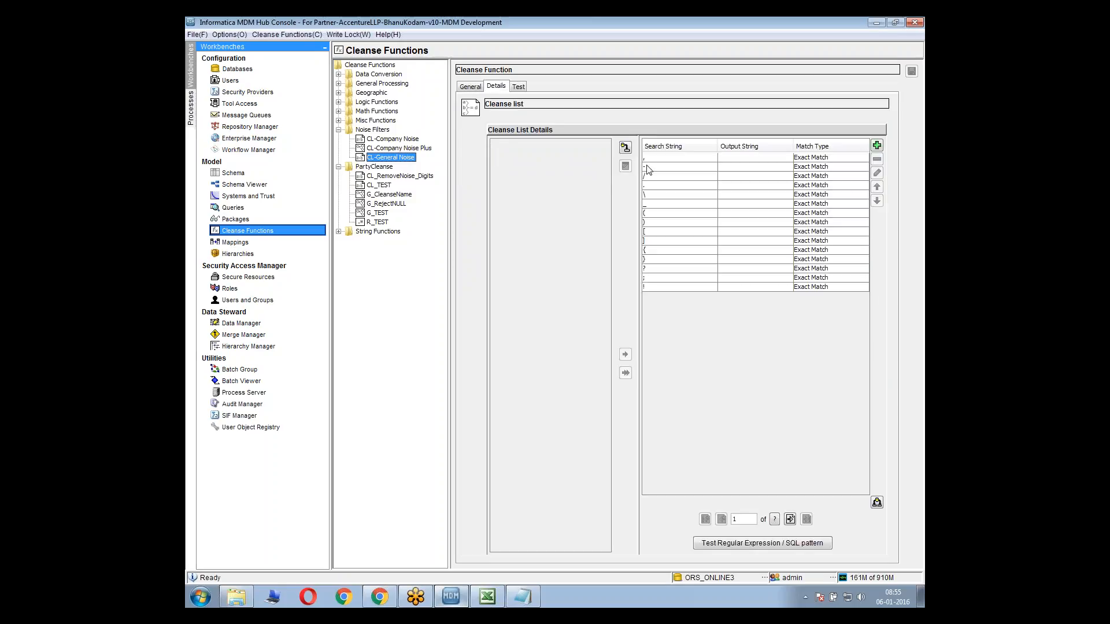
{"action": "left_click_drag", "start_coordinate": [658, 158], "coordinate": [659, 289]}
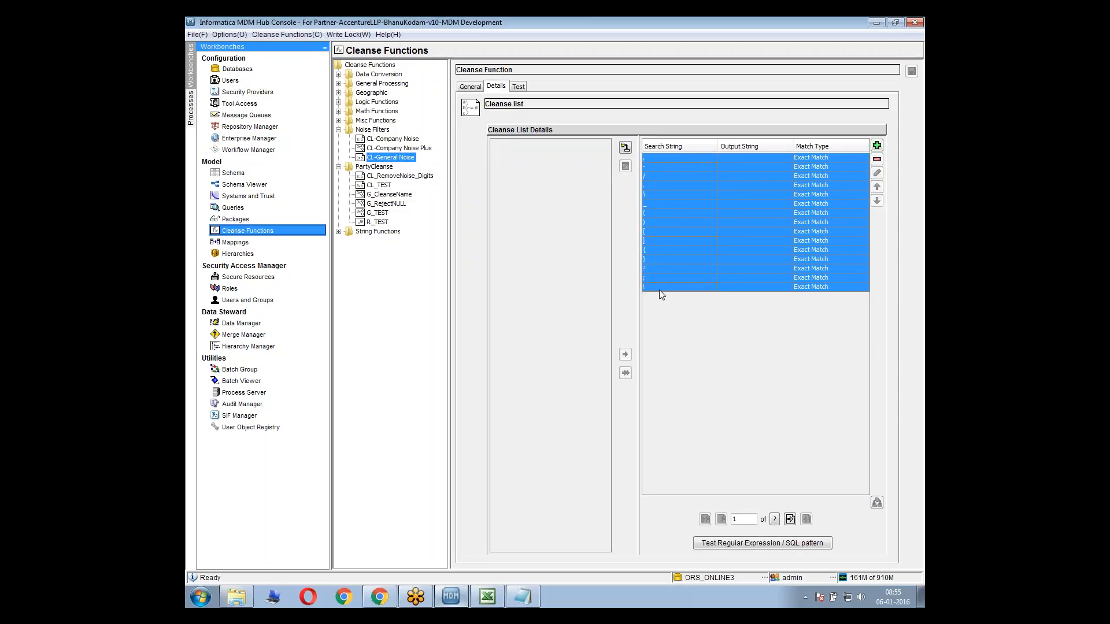
Inspect the CL-Company Noise Plus graph to see how its inputs, noise functions and outputs are connected
{"action": "left_click", "coordinate": [403, 148]}
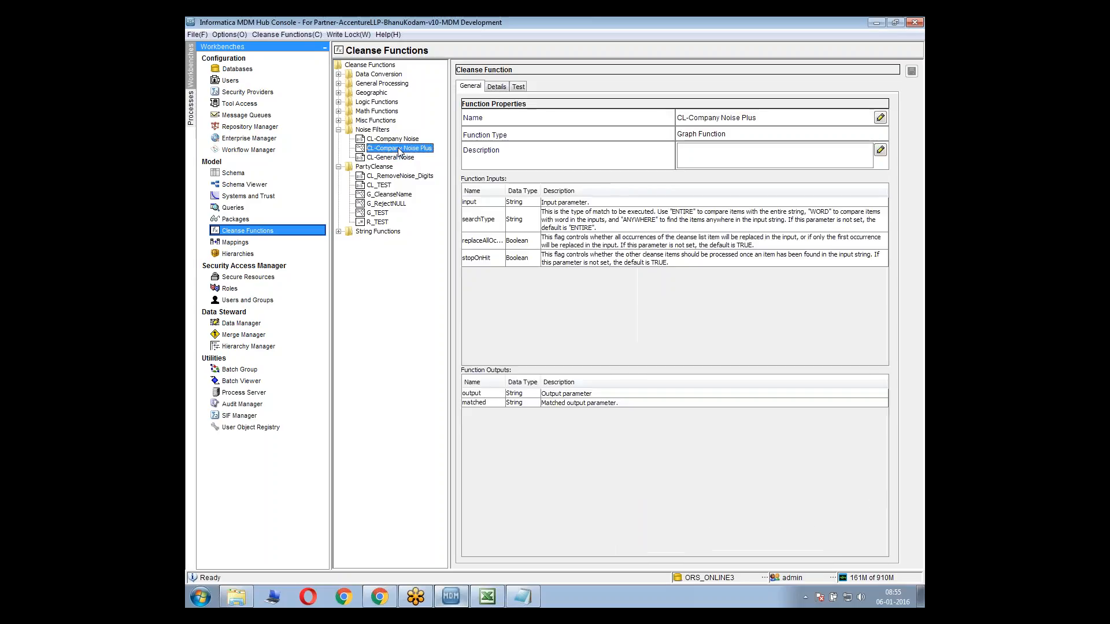
{"action": "left_click", "coordinate": [499, 88]}
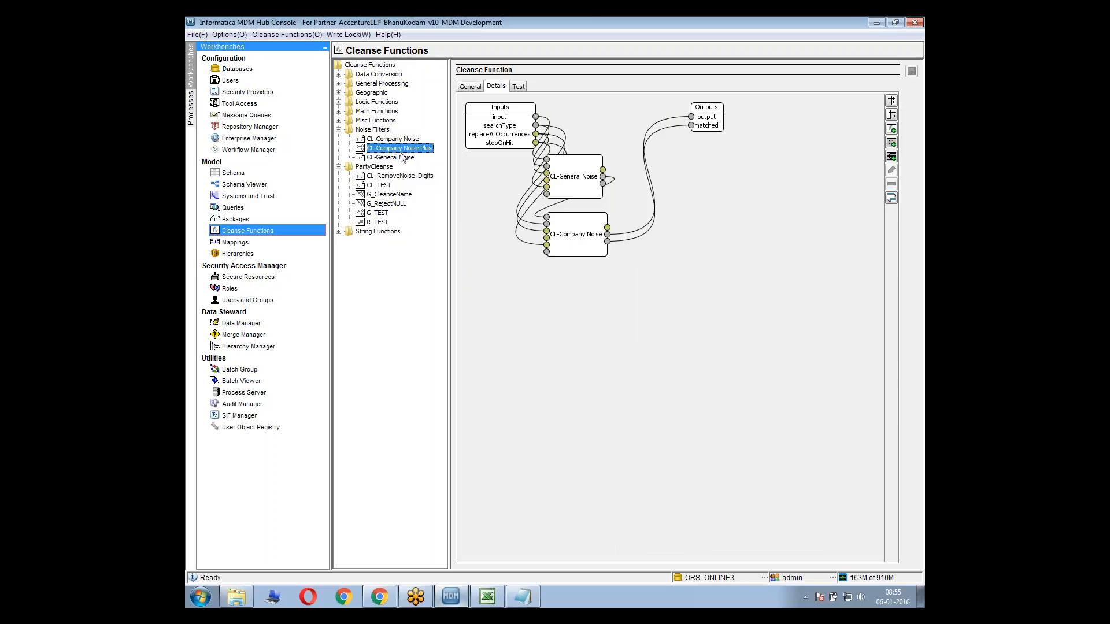
{"action": "left_click", "coordinate": [574, 186]}
{"action": "left_click", "coordinate": [492, 203]}
Review the search strings in CL-Company Noise, and check the input and output parameters of CL_RemoveNoise_Digits
{"action": "left_click", "coordinate": [395, 139]}
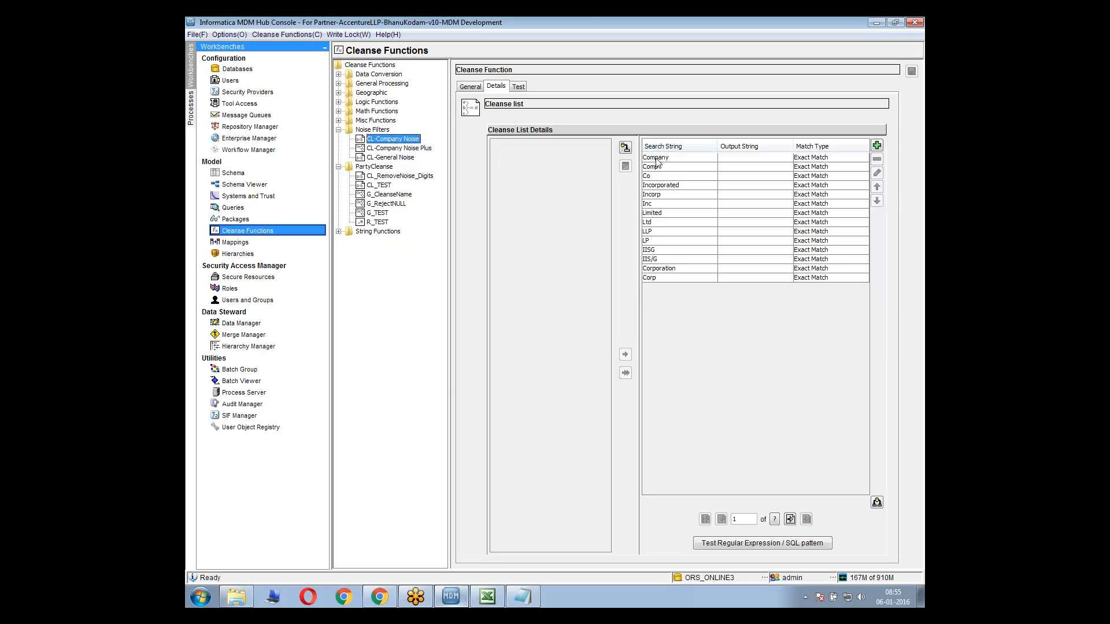
{"action": "left_click_drag", "start_coordinate": [661, 159], "coordinate": [661, 280]}
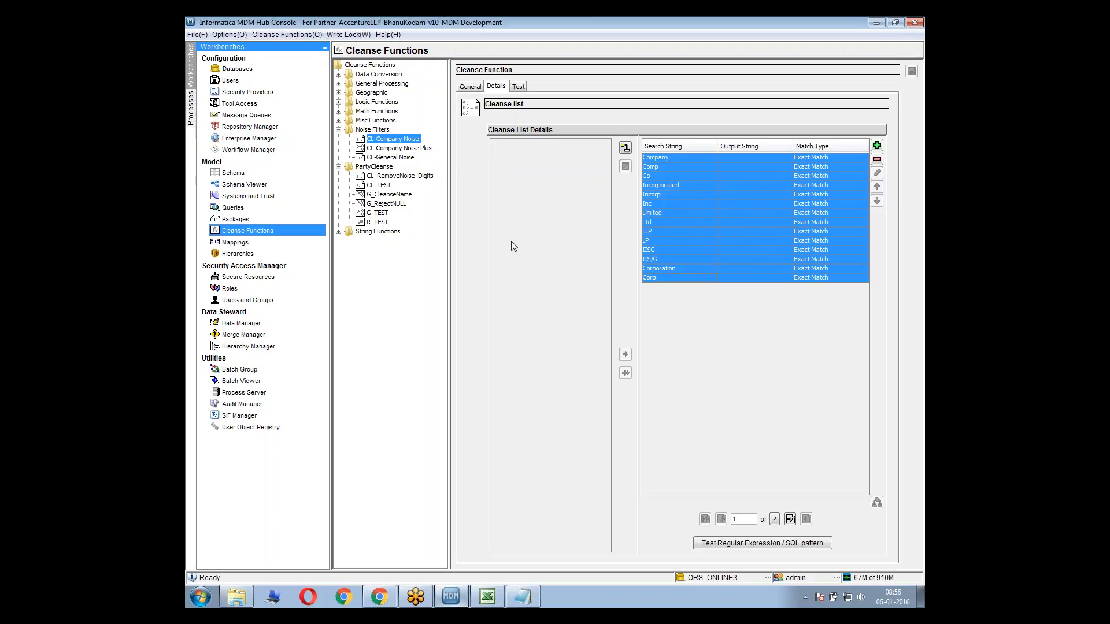
{"action": "left_click", "coordinate": [408, 160]}
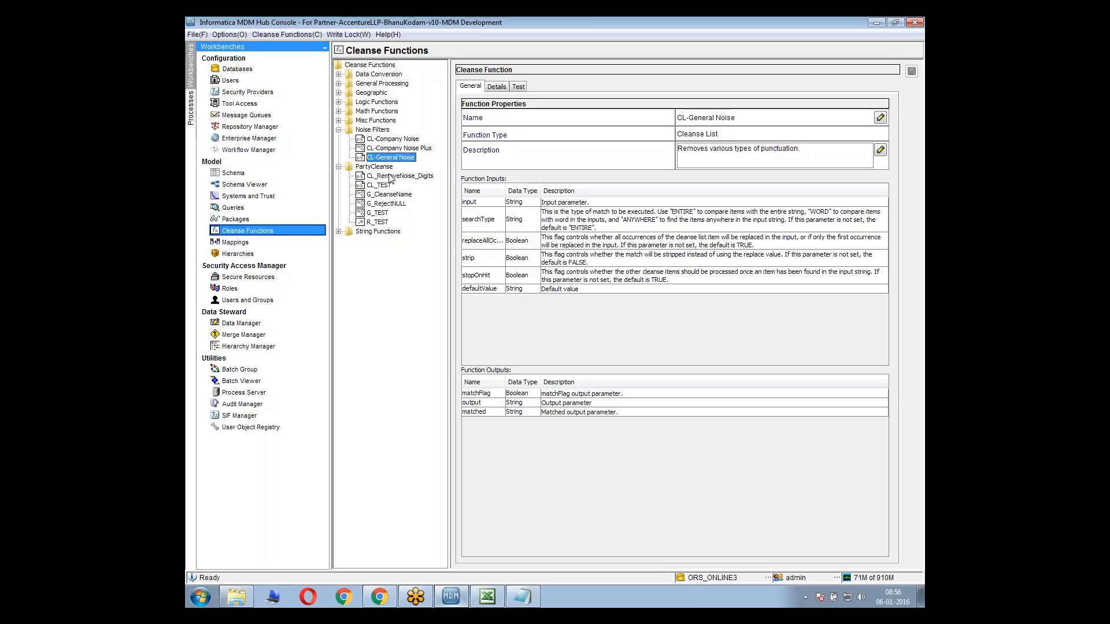
{"action": "left_click", "coordinate": [395, 180]}
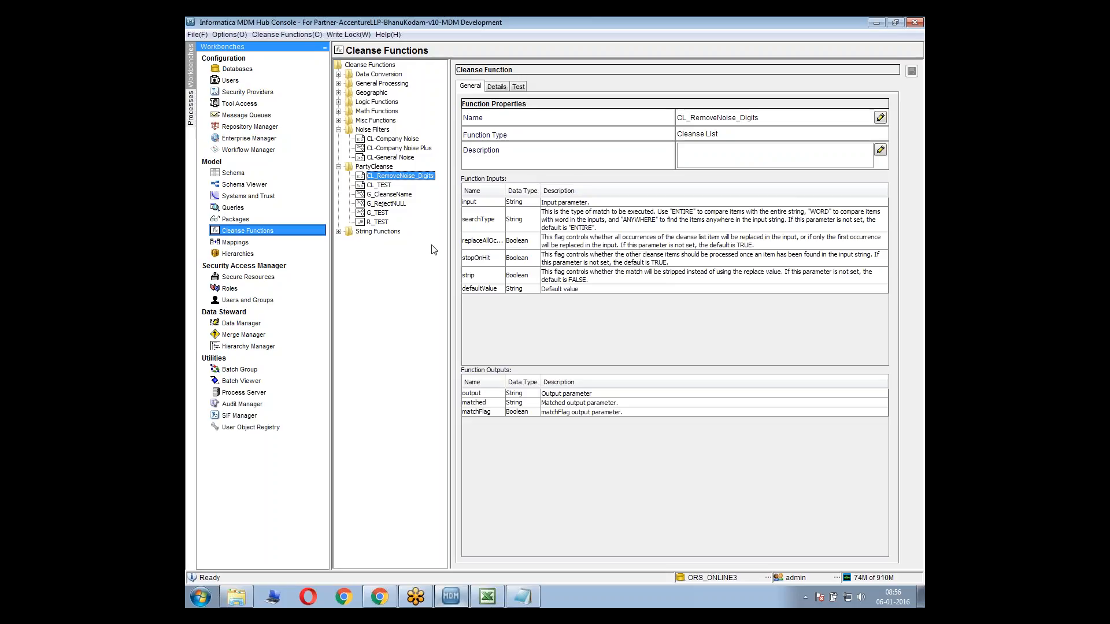
Switch to Notepad and add three sample first-name and country lines, for India, US and China, below the Conditional note
{"action": "left_click", "coordinate": [524, 598]}
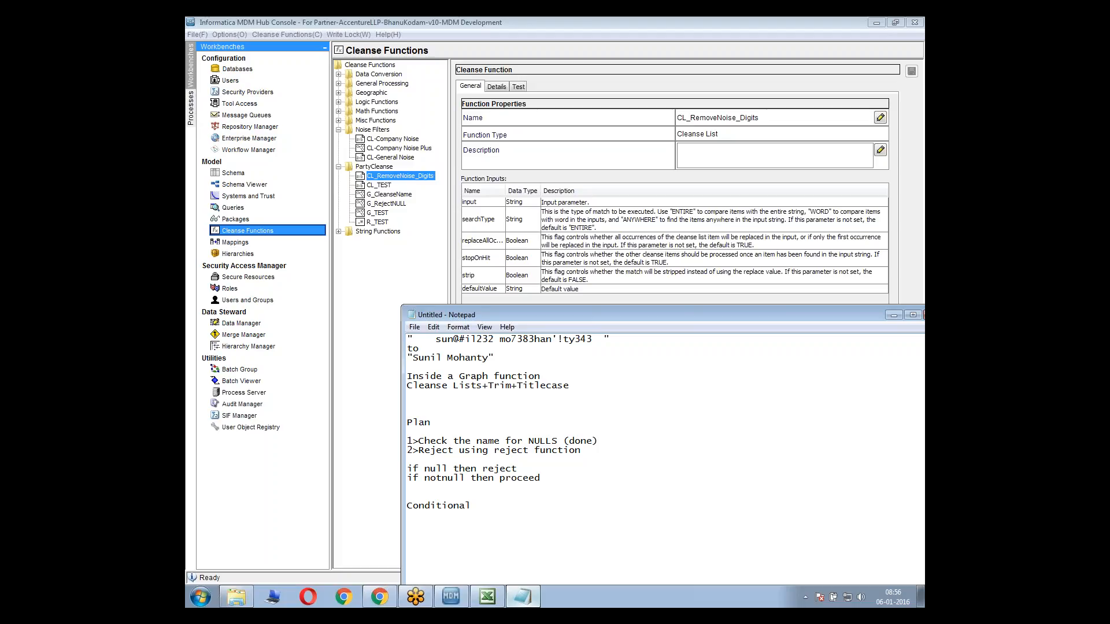
{"action": "key", "text": "Return"}
{"action": "type", "text": "sUnil"}
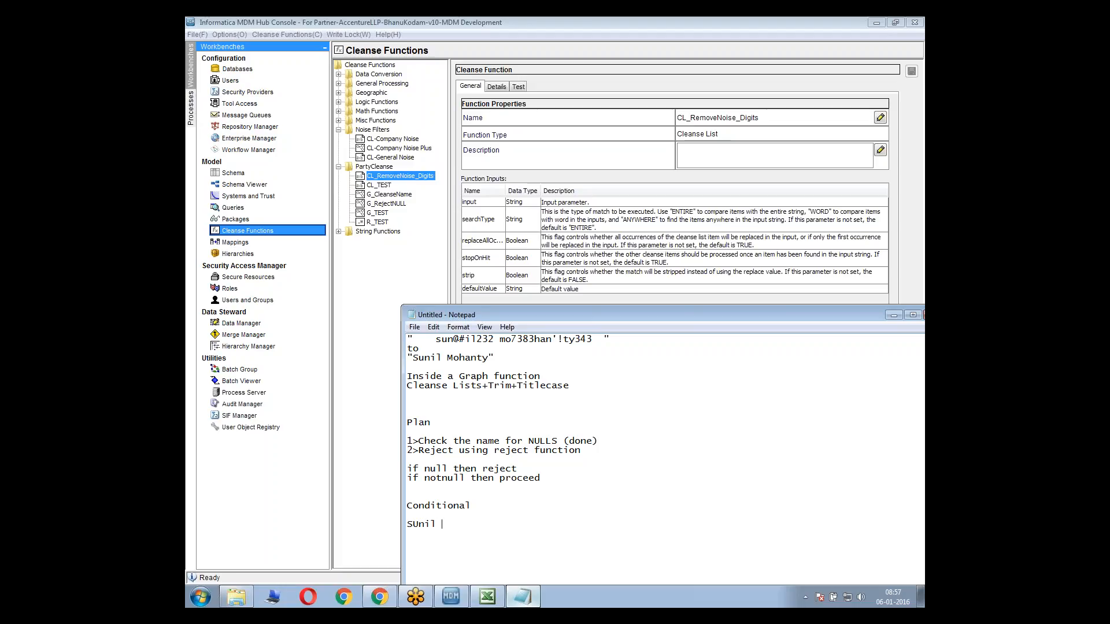
{"action": "type", "text": " India"}
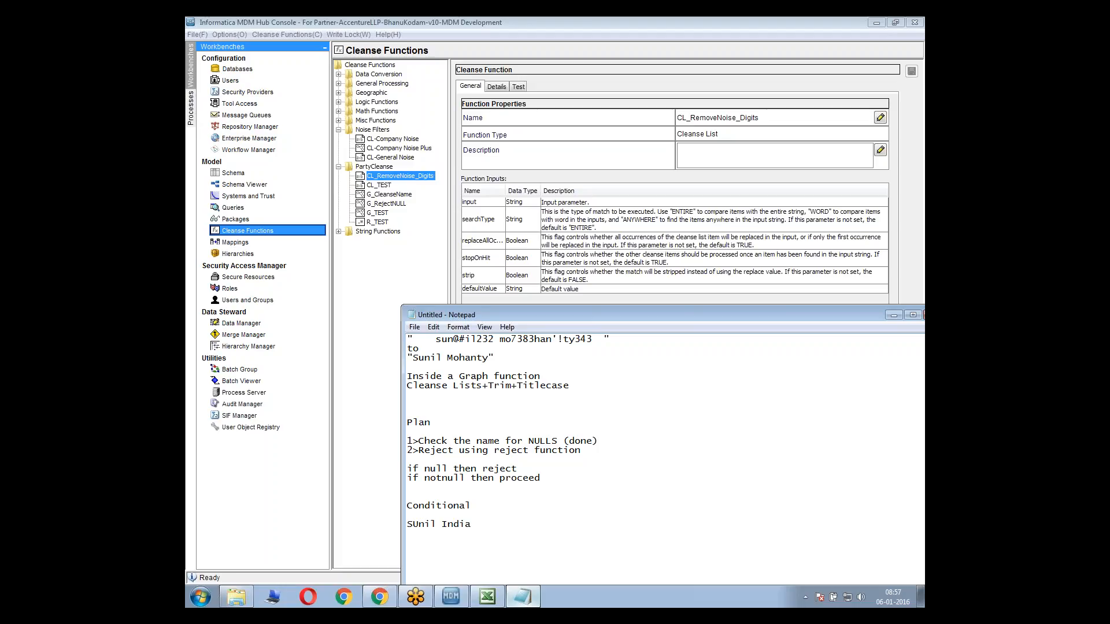
{"action": "key", "text": "Return"}
{"action": "type", "text": "AMit US"}
{"action": "key", "text": "Return"}
{"action": "type", "text": "Lin China"}
Correct the second letter of the first sample name to lowercase and add the line "SIP_POP India" below the samples
{"action": "left_click", "coordinate": [418, 525]}
{"action": "key", "text": "BackSpace"}
{"action": "type", "text": "u"}
{"action": "type", "text": "SIP_POP"}
{"action": "double_click", "coordinate": [451, 563]}
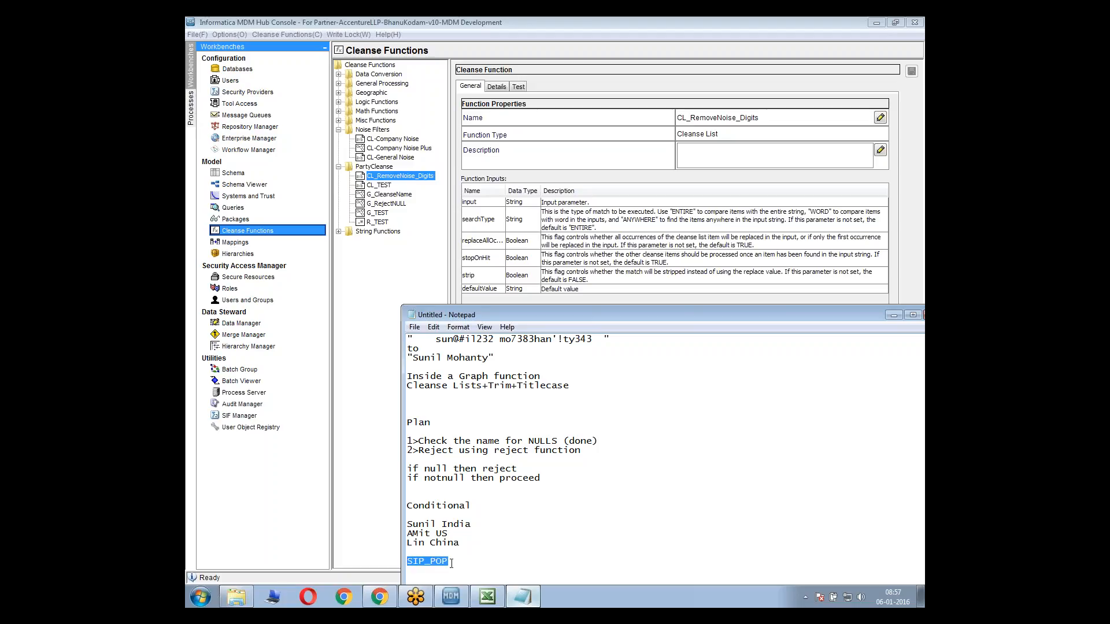
{"action": "left_click", "coordinate": [451, 563]}
{"action": "type", "text": "India"}
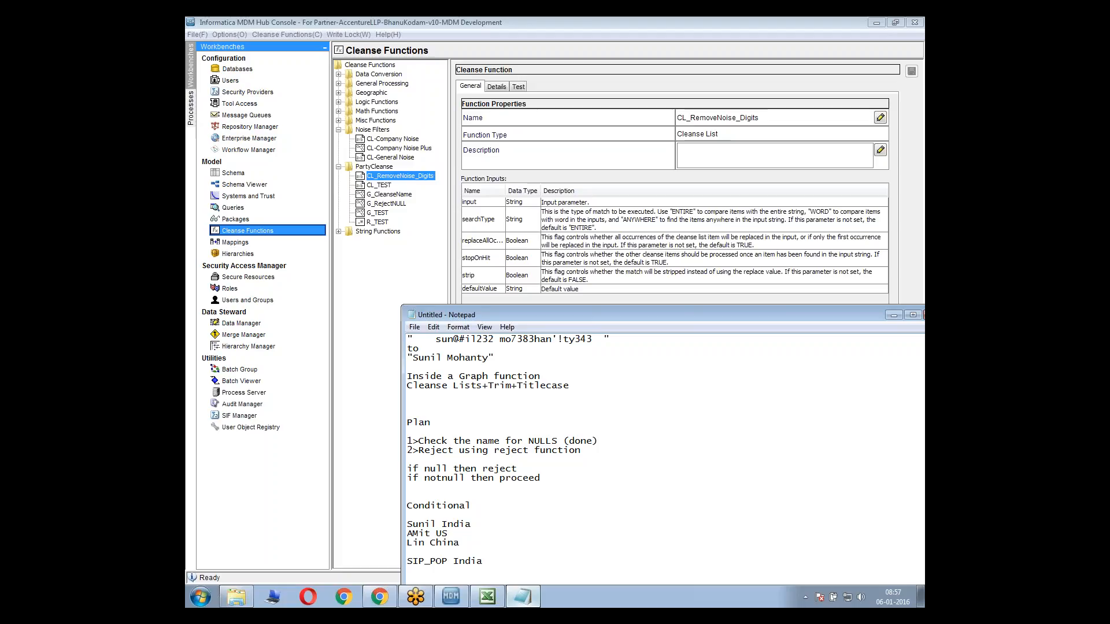
Compare the sample name lines in Notepad with the input parameter descriptions of CL_RemoveNoise_Digits in the MDM Hub Console
{"action": "left_click_drag", "start_coordinate": [419, 525], "coordinate": [437, 525]}
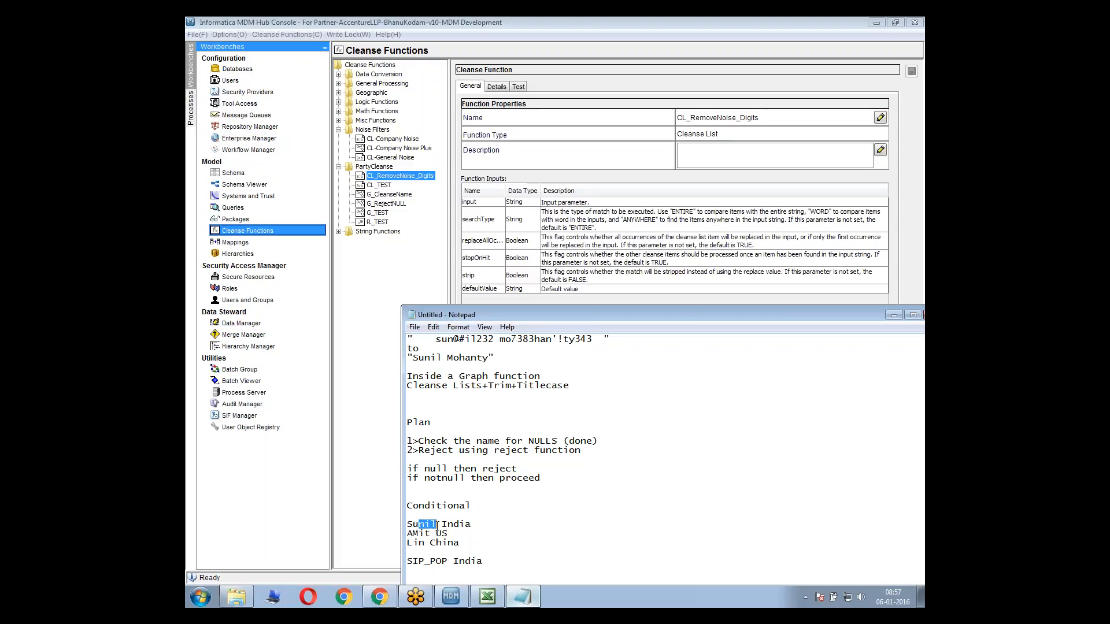
{"action": "left_click", "coordinate": [491, 565]}
{"action": "mouse_move", "coordinate": [408, 524]}
{"action": "left_mouse_down"}
{"action": "mouse_move", "coordinate": [479, 523]}
{"action": "mouse_move", "coordinate": [395, 537]}
{"action": "mouse_move", "coordinate": [430, 543]}
{"action": "mouse_move", "coordinate": [404, 545]}
{"action": "left_mouse_up"}
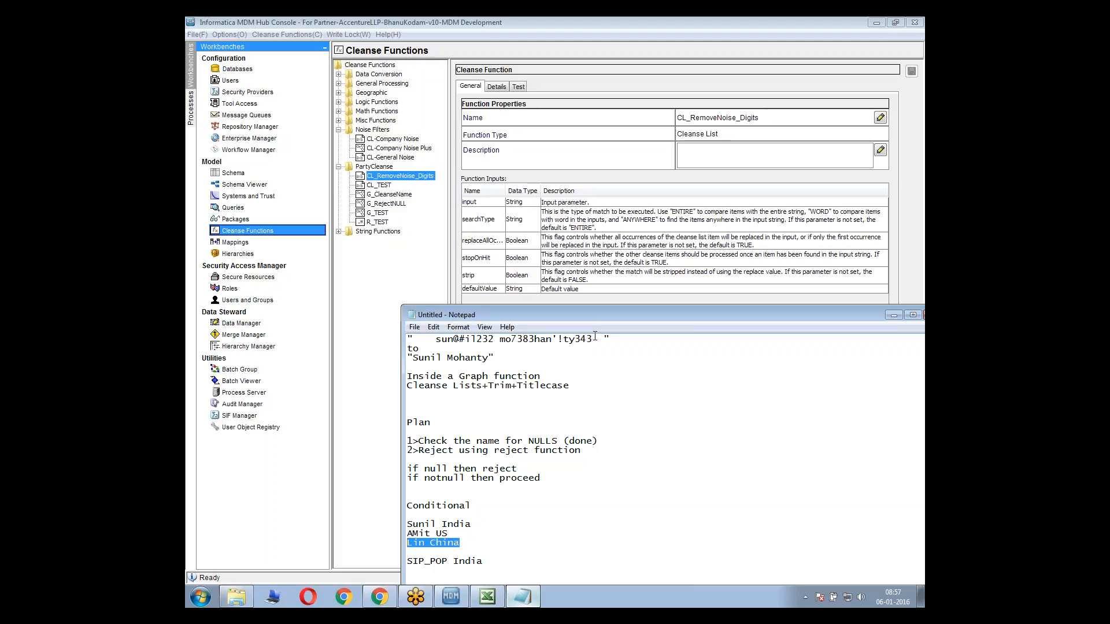
{"action": "left_click", "coordinate": [592, 288]}
{"action": "left_click", "coordinate": [515, 240]}
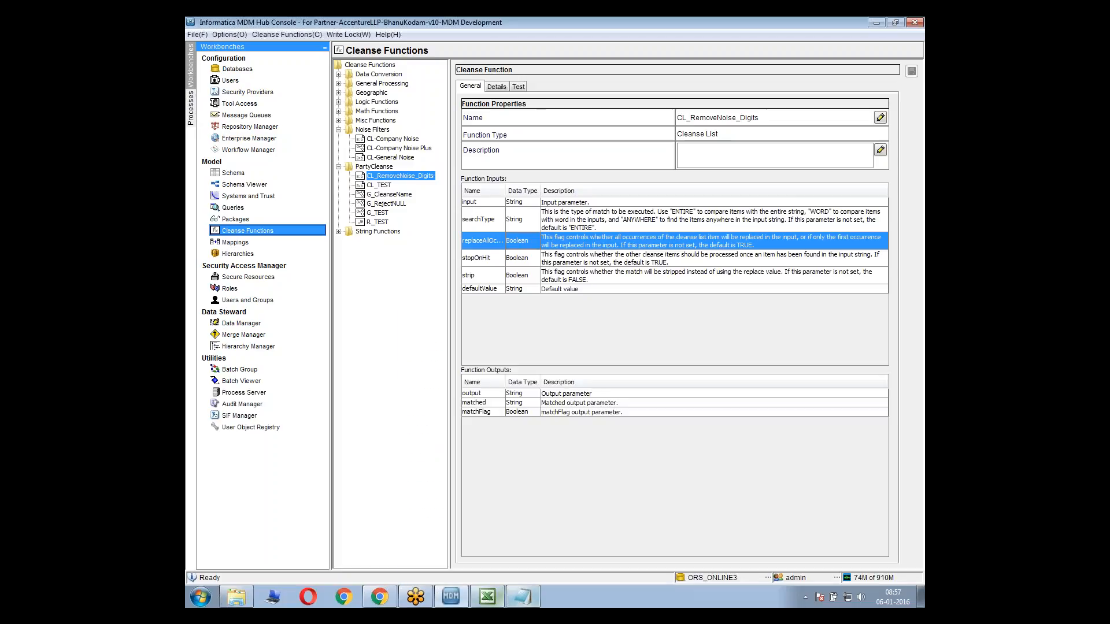
{"action": "left_click", "coordinate": [520, 602]}
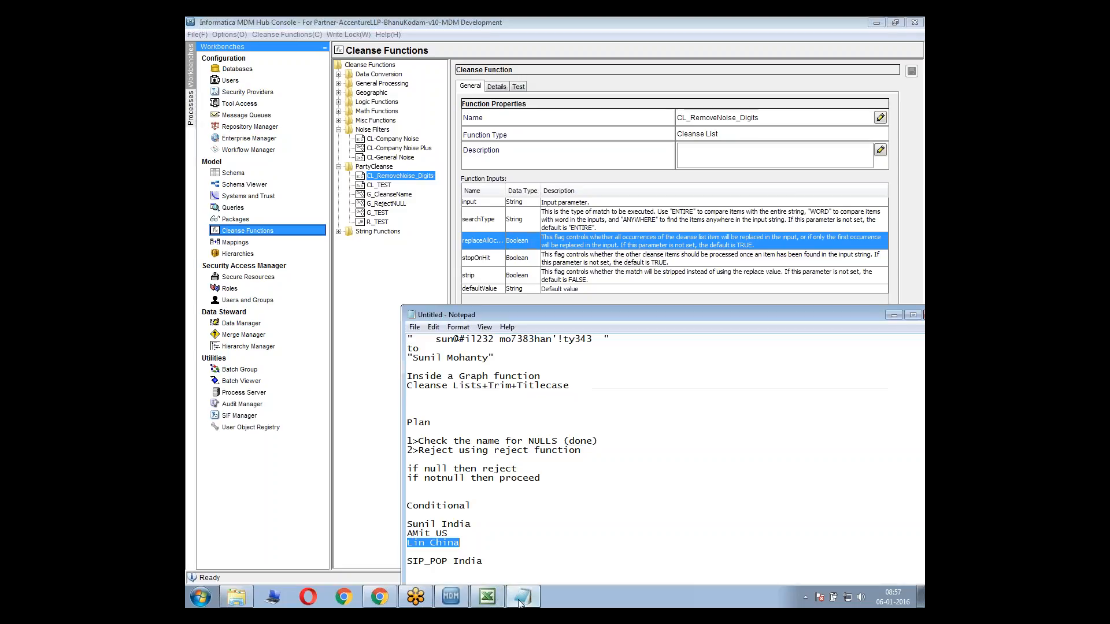
{"action": "left_click", "coordinate": [487, 268]}
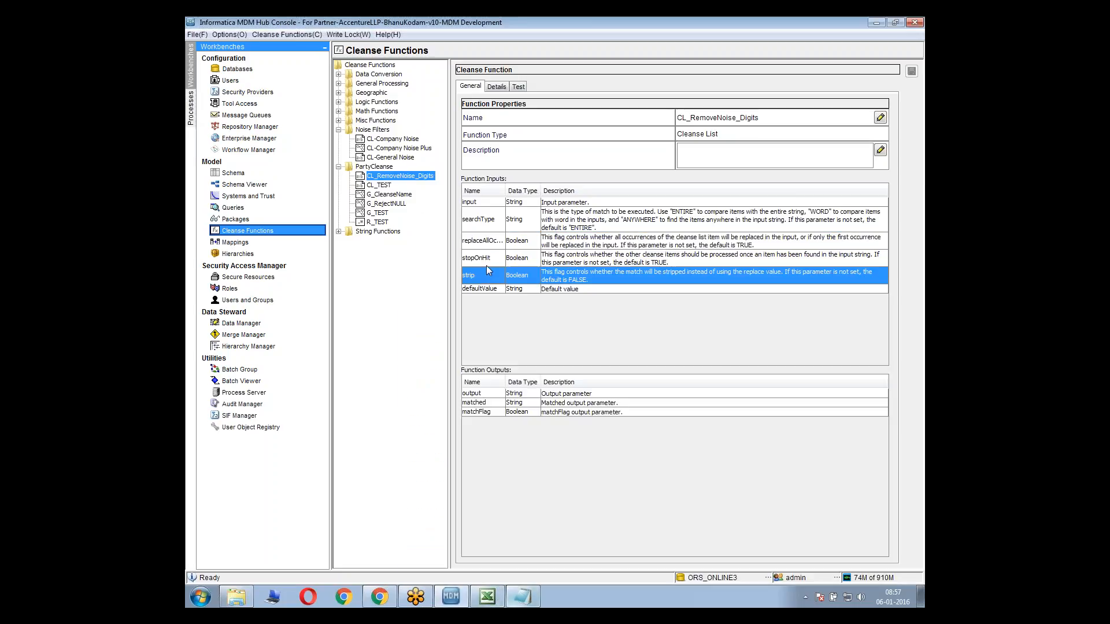
Compare the search strings of CL-General Noise with those of CL_RemoveNoise_Digits, and glance over the G_CleanseName and G_RejectNULL functions
{"action": "left_click", "coordinate": [389, 159]}
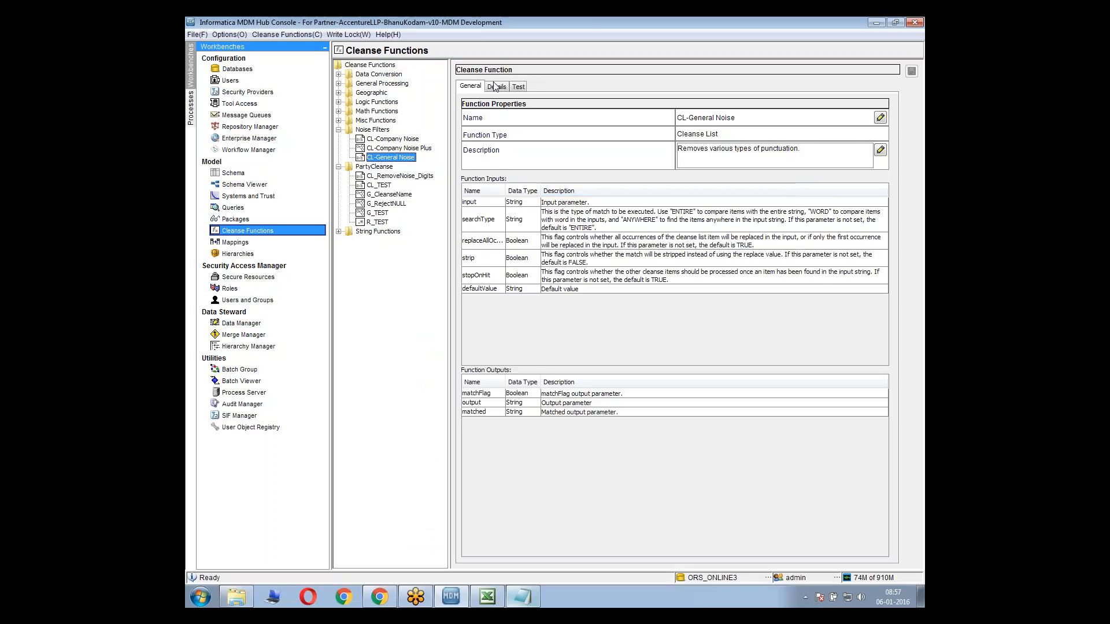
{"action": "left_click", "coordinate": [496, 86]}
{"action": "left_click_drag", "start_coordinate": [658, 160], "coordinate": [673, 299]}
{"action": "left_click", "coordinate": [396, 175]}
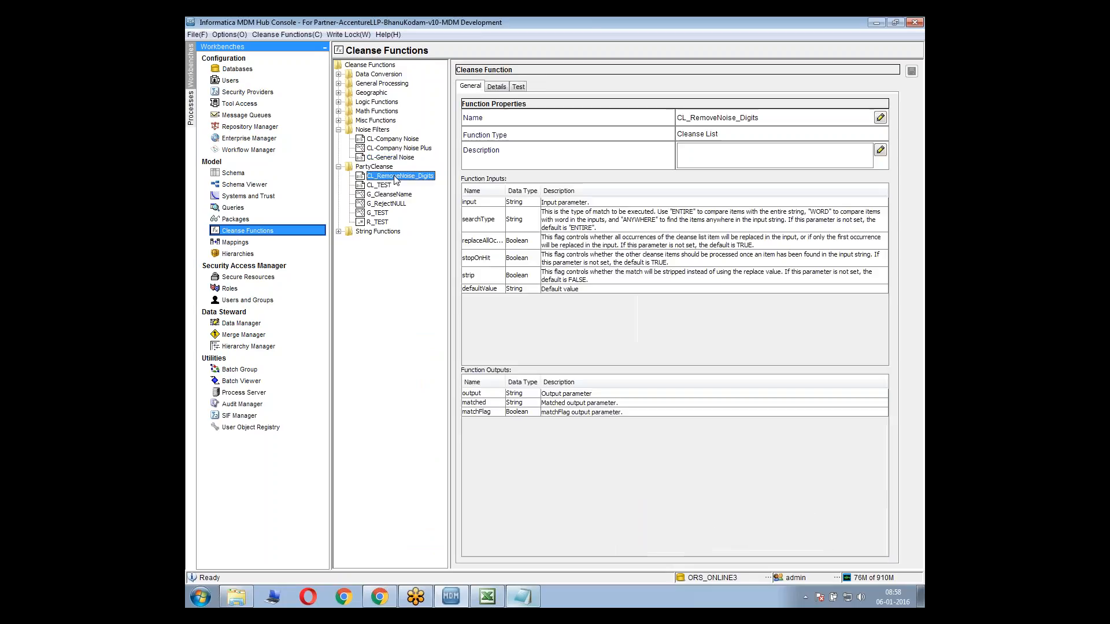
{"action": "left_click", "coordinate": [496, 87]}
{"action": "left_click_drag", "start_coordinate": [660, 157], "coordinate": [655, 218]}
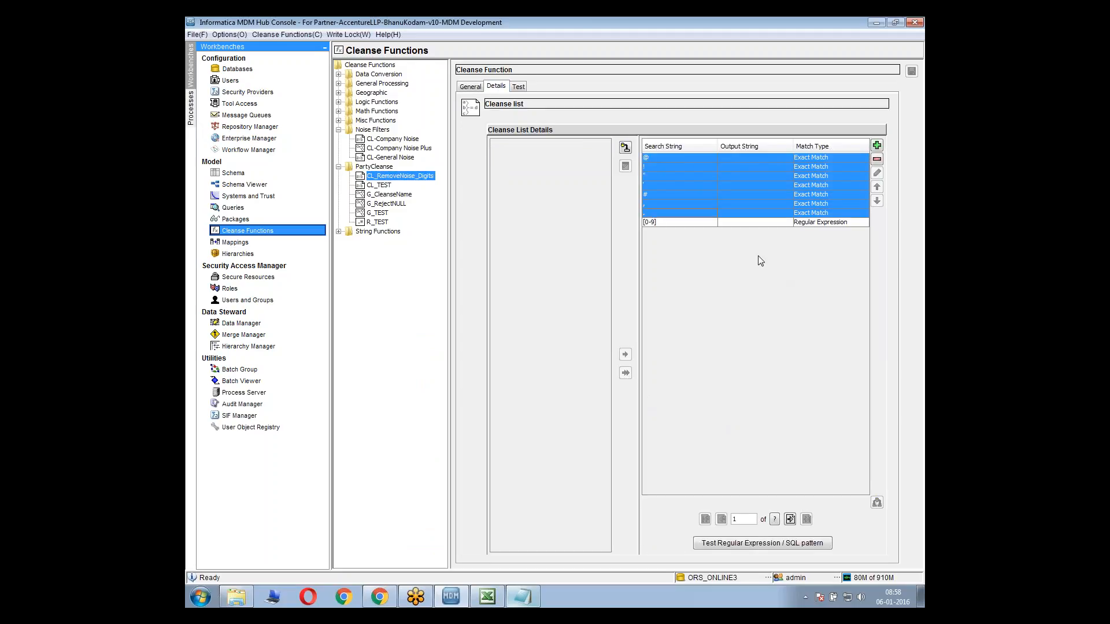
{"action": "left_click", "coordinate": [674, 205]}
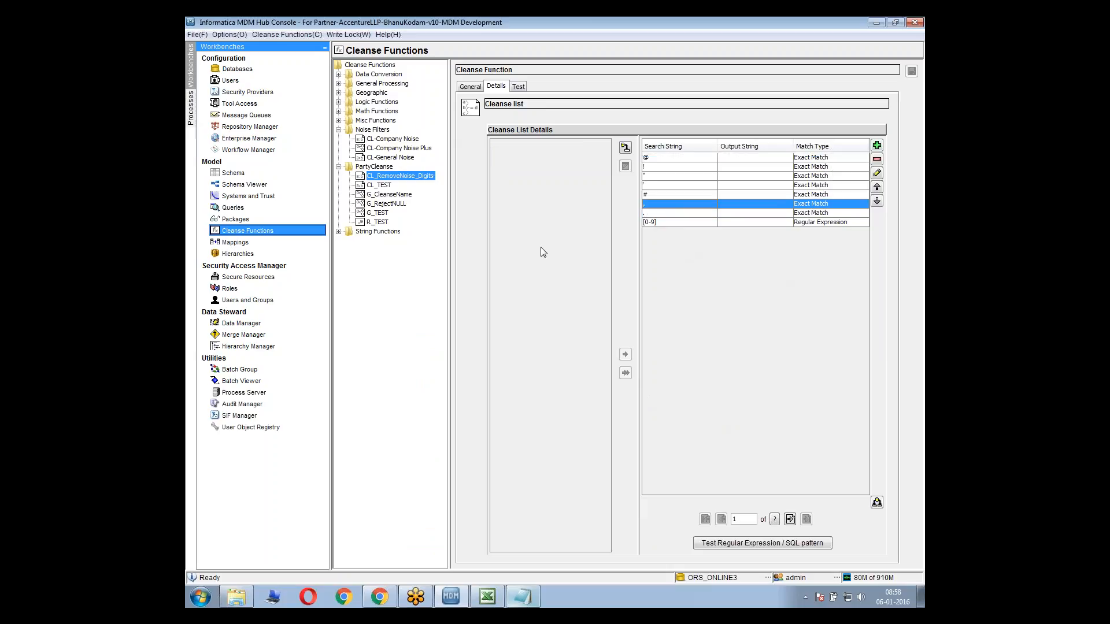
{"action": "left_click", "coordinate": [383, 197]}
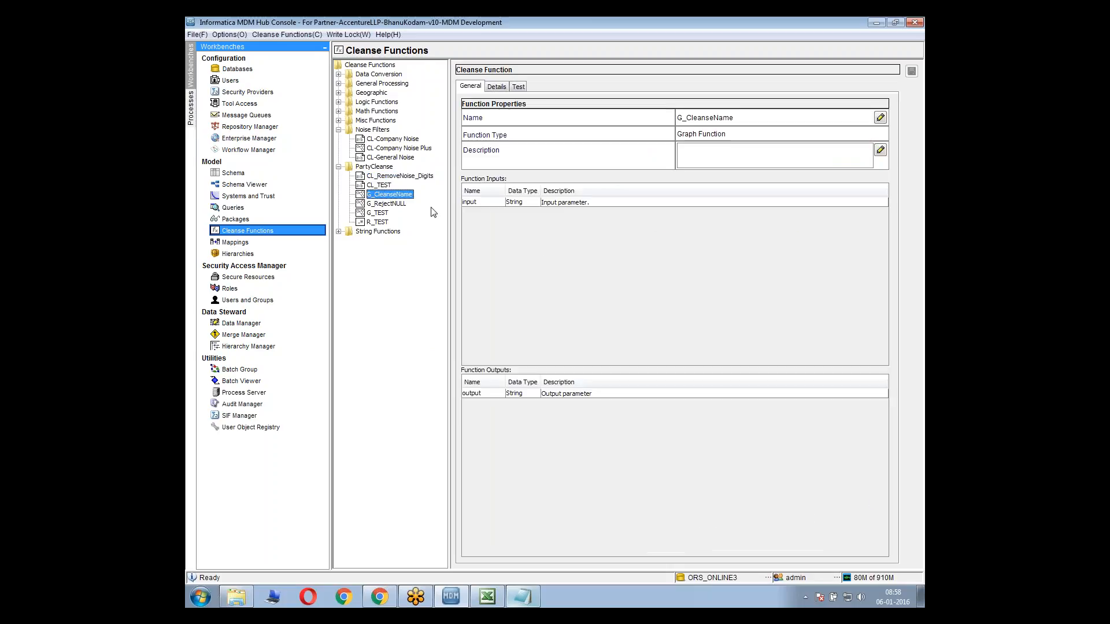
{"action": "left_click", "coordinate": [388, 205]}
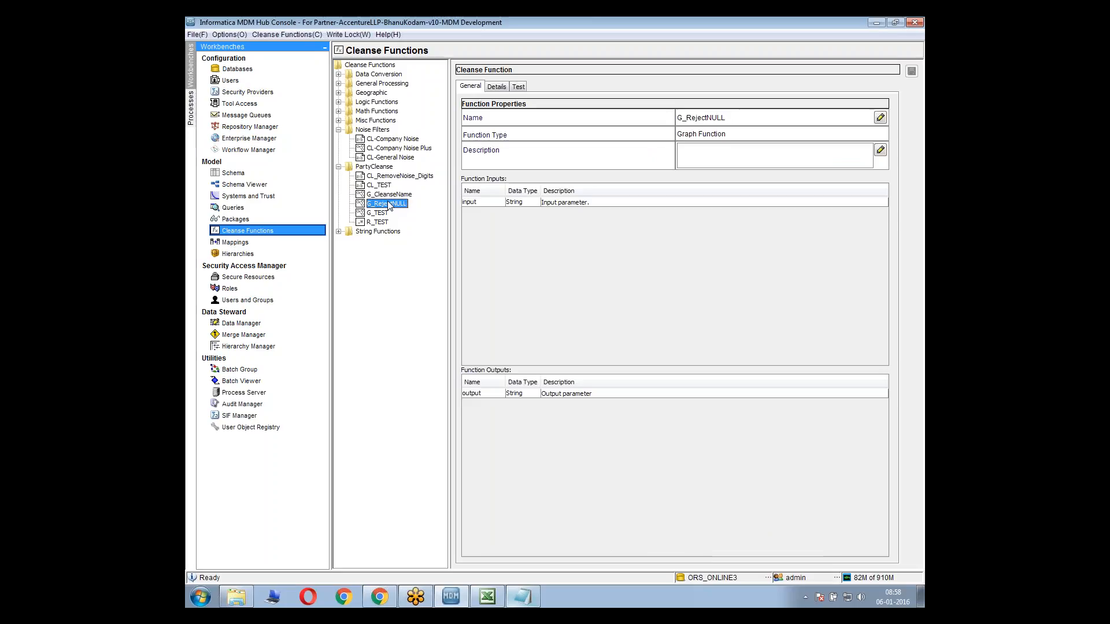
Add a cleanse list named CL_StdStatus to the PartyCleanse library, keeping it a secure resource
{"action": "left_click", "coordinate": [372, 168]}
{"action": "right_click", "coordinate": [373, 169]}
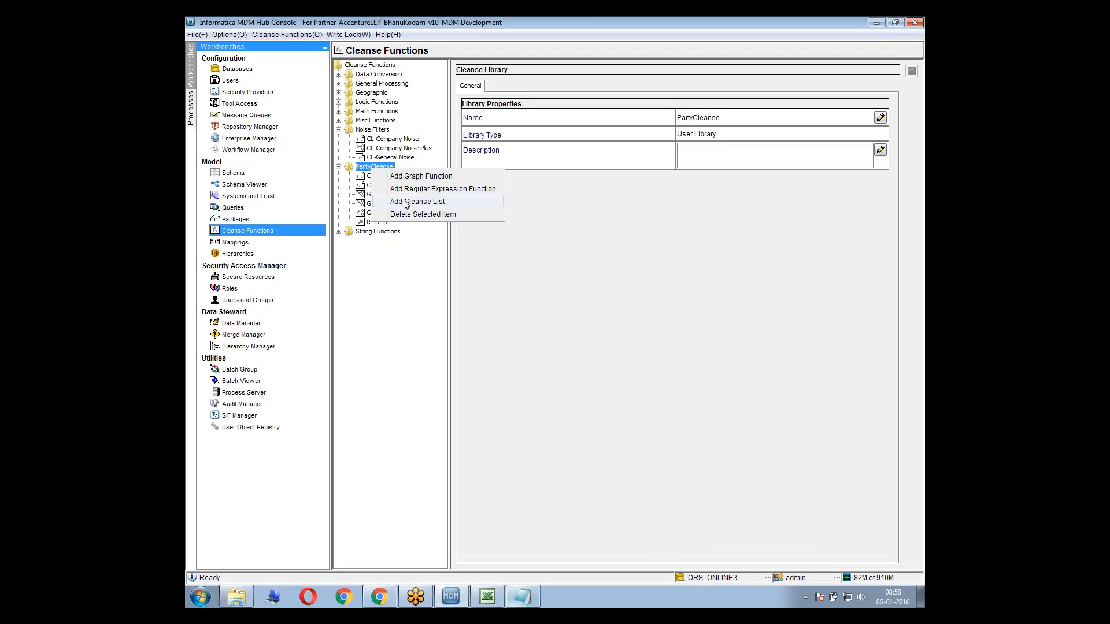
{"action": "left_click", "coordinate": [414, 207]}
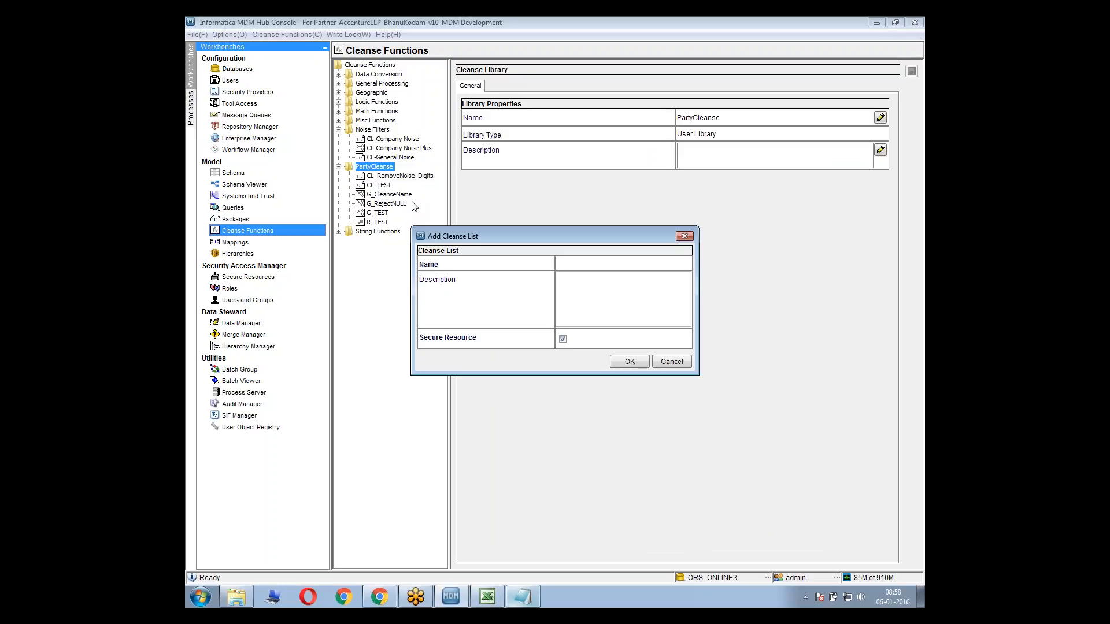
{"action": "type", "text": "ranslateStatus"}
{"action": "left_click", "coordinate": [602, 264]}
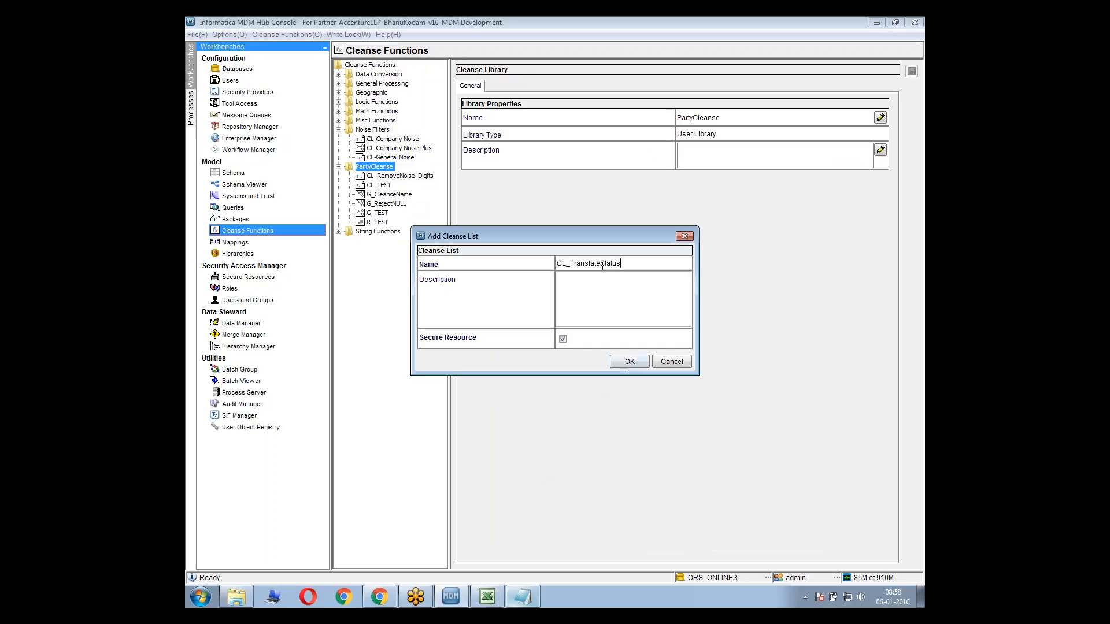
{"action": "key", "text": "shift+End"}
{"action": "left_click", "coordinate": [573, 265], "text": "shift"}
{"action": "type", "text": "Stg"}
{"action": "key", "text": "BackSpace"}
{"action": "type", "text": "d_"}
{"action": "key", "text": "BackSpace"}
{"action": "left_click", "coordinate": [627, 364]}
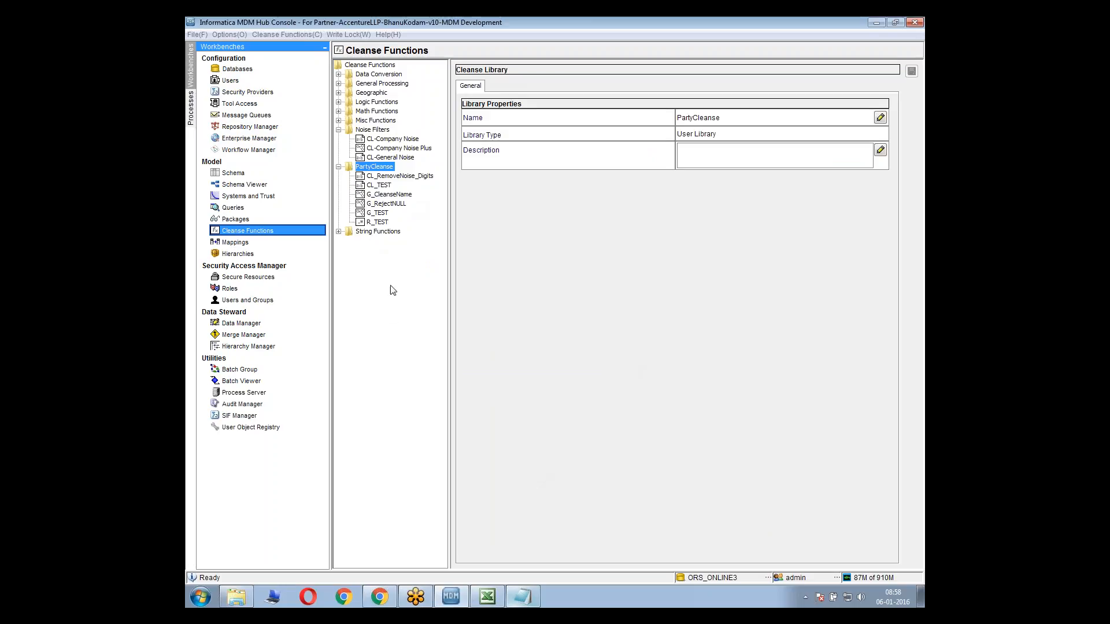
Switch to Notepad and add the lines "1>Private" and "2>Secure" below the SIP_POP India line
{"action": "left_click", "coordinate": [520, 588]}
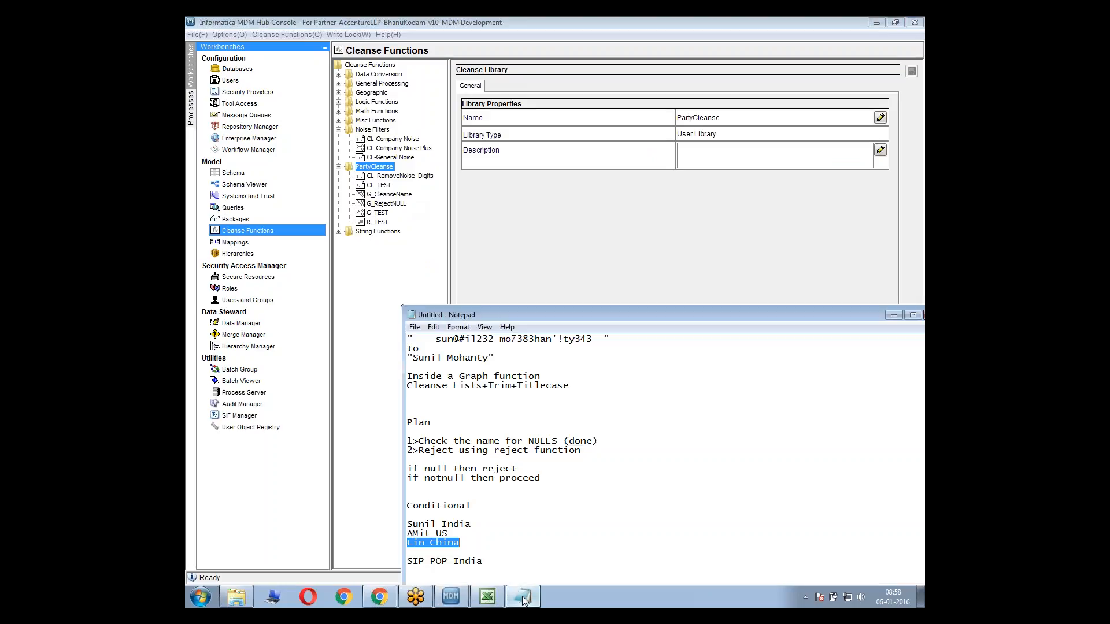
{"action": "left_click", "coordinate": [542, 563]}
{"action": "left_click_drag", "start_coordinate": [572, 317], "coordinate": [564, 216]}
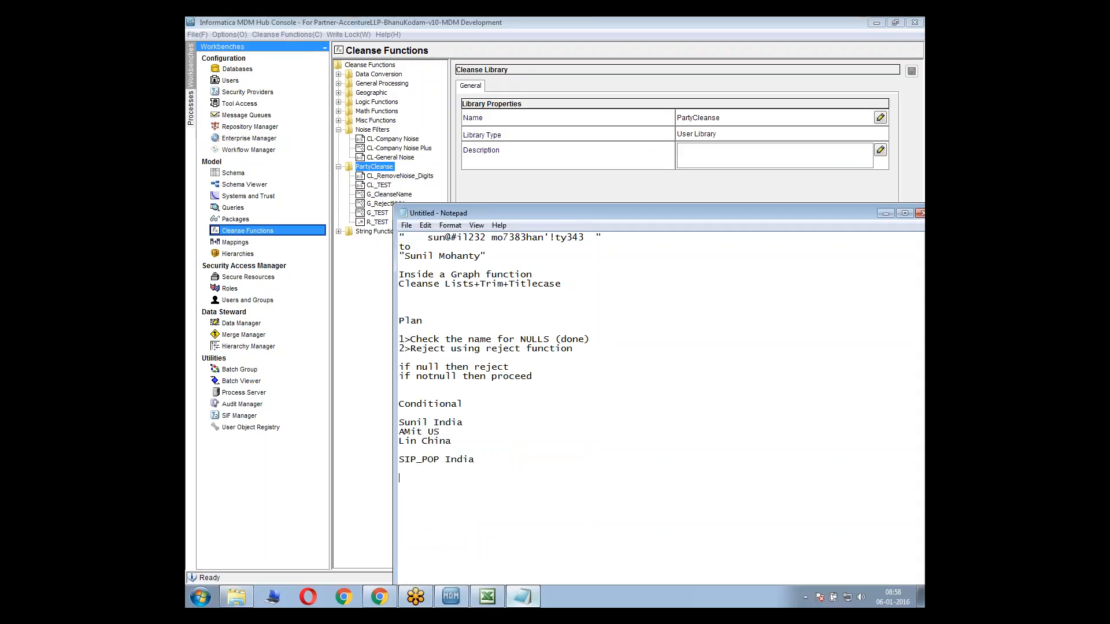
{"action": "type", "text": "1"}
{"action": "type", "text": ">Private"}
{"action": "type", "text": "2>Secur"}
{"action": "type", "text": "e"}
Switch to the MDM Hub Console and check the Secure Resource option for a new PartyCleanse graph function, without creating one
{"action": "left_click", "coordinate": [413, 116]}
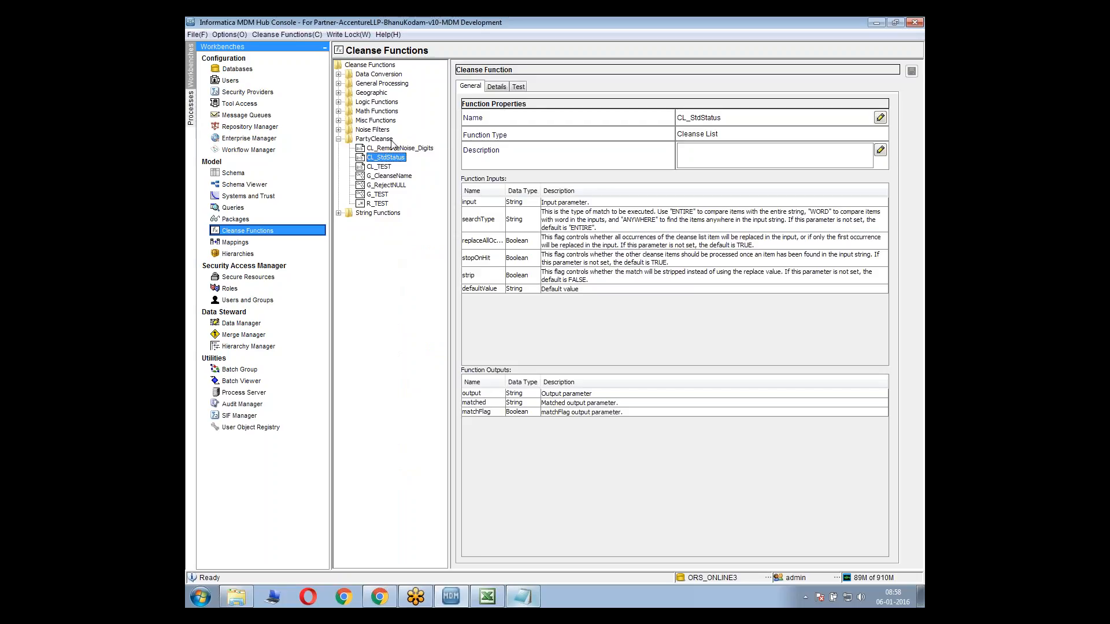
{"action": "right_click", "coordinate": [392, 141]}
{"action": "left_click", "coordinate": [412, 149]}
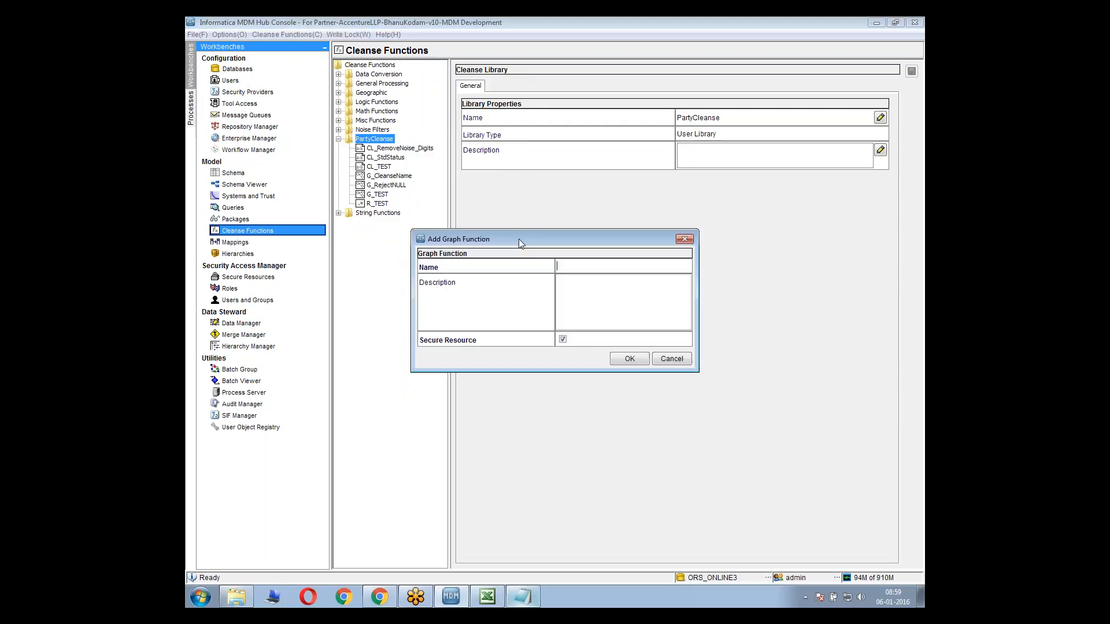
{"action": "left_click", "coordinate": [562, 340]}
{"action": "key", "text": "Escape"}
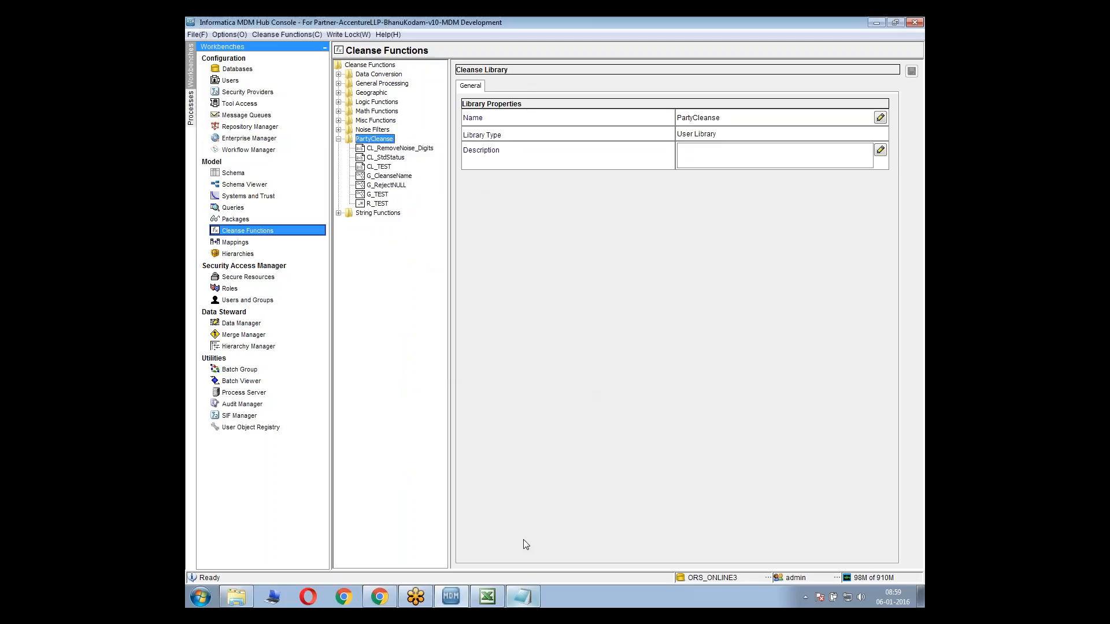
Switch to Notepad and extend the Private line with "cannot be accessed outside MDM hub"
{"action": "left_click", "coordinate": [523, 597]}
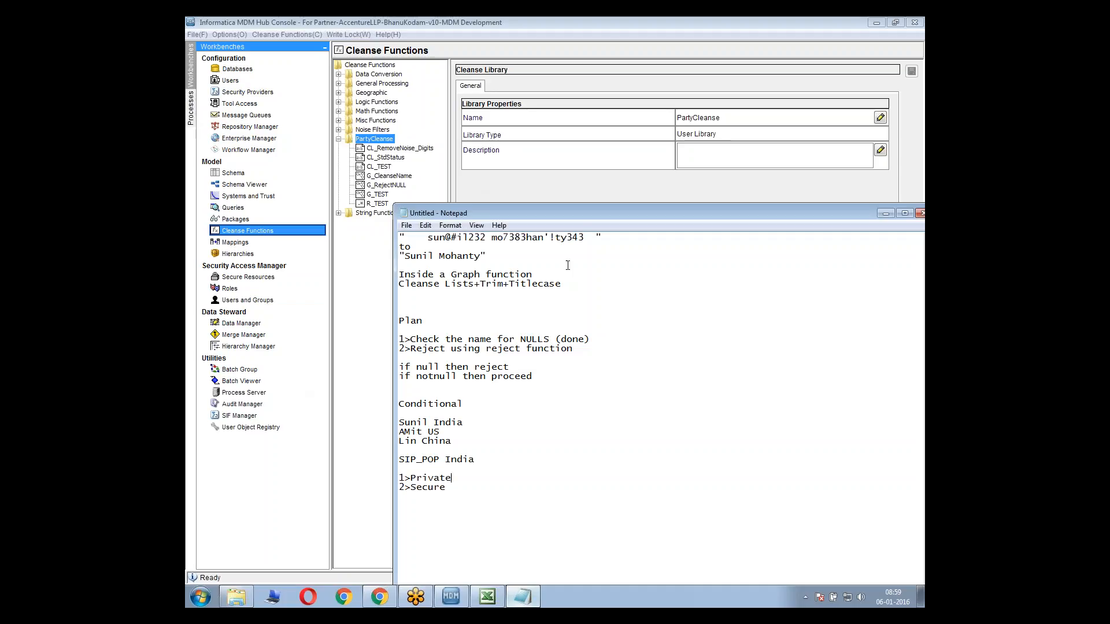
{"action": "type", "text": "cannot be accessed outside MDM hub"}
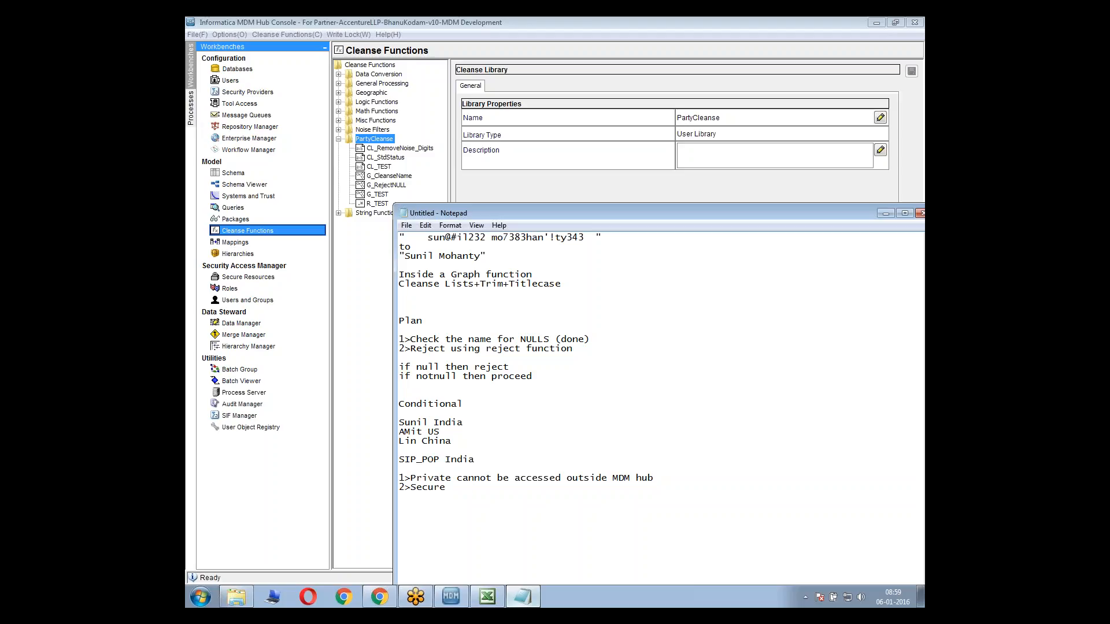
Append "..SIF.IDD....." to the Private line and a run of dots to the Secure line
{"action": "double_click", "coordinate": [462, 480]}
{"action": "left_click", "coordinate": [452, 479]}
{"action": "key", "text": "shift+Home"}
{"action": "key", "text": "End"}
{"action": "type", "text": "..SIF.IDD"}
{"action": "type", "text": "..."}
{"action": "left_click_drag", "start_coordinate": [411, 478], "coordinate": [459, 478]}
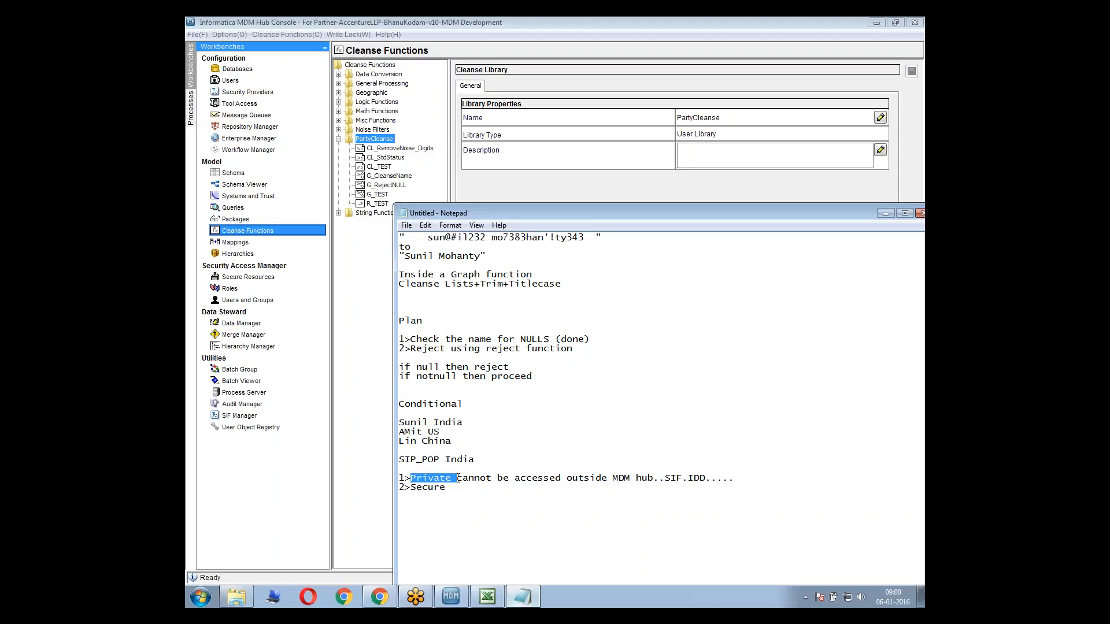
{"action": "left_click", "coordinate": [483, 512]}
{"action": "type", "text": "......"}
Review the Private and Secure notes, comparing the two terms and their relation to SIF and IDD
{"action": "left_click_drag", "start_coordinate": [434, 477], "coordinate": [456, 478]}
{"action": "left_click", "coordinate": [490, 489]}
{"action": "left_click_drag", "start_coordinate": [666, 475], "coordinate": [688, 476]}
{"action": "left_click_drag", "start_coordinate": [695, 476], "coordinate": [699, 477]}
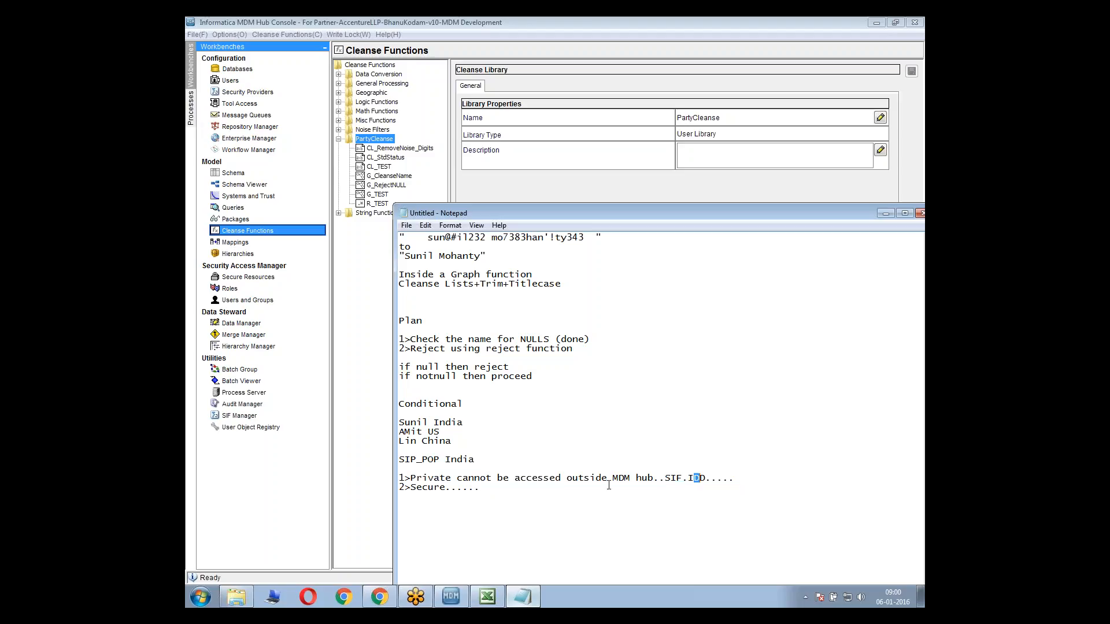
{"action": "left_click", "coordinate": [512, 495]}
{"action": "left_click_drag", "start_coordinate": [485, 491], "coordinate": [411, 490]}
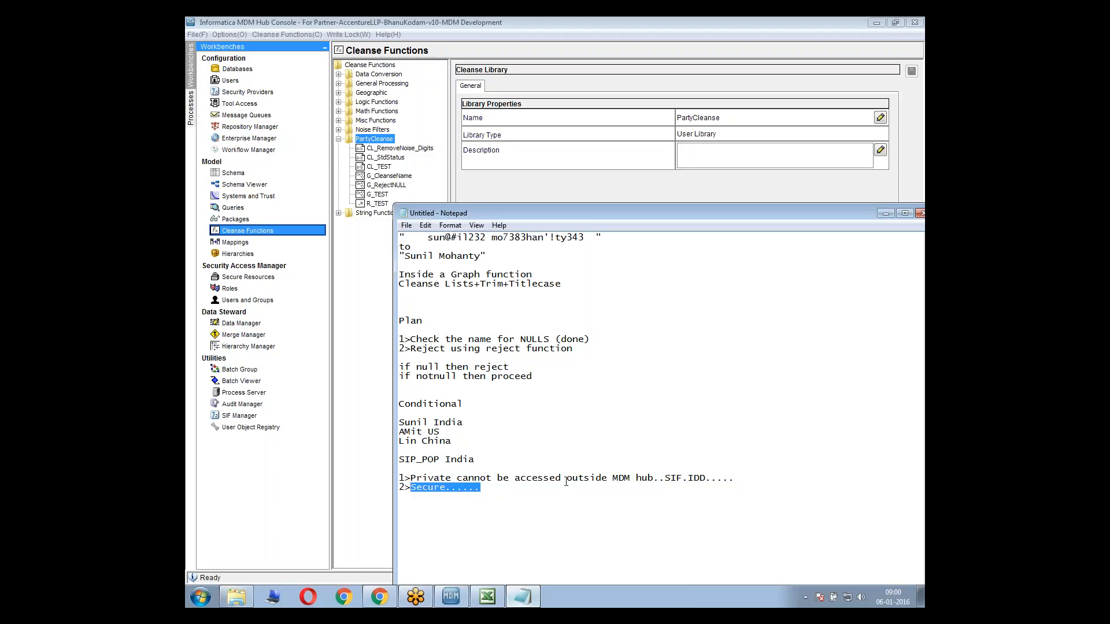
{"action": "double_click", "coordinate": [428, 489]}
{"action": "left_click_drag", "start_coordinate": [665, 478], "coordinate": [711, 478]}
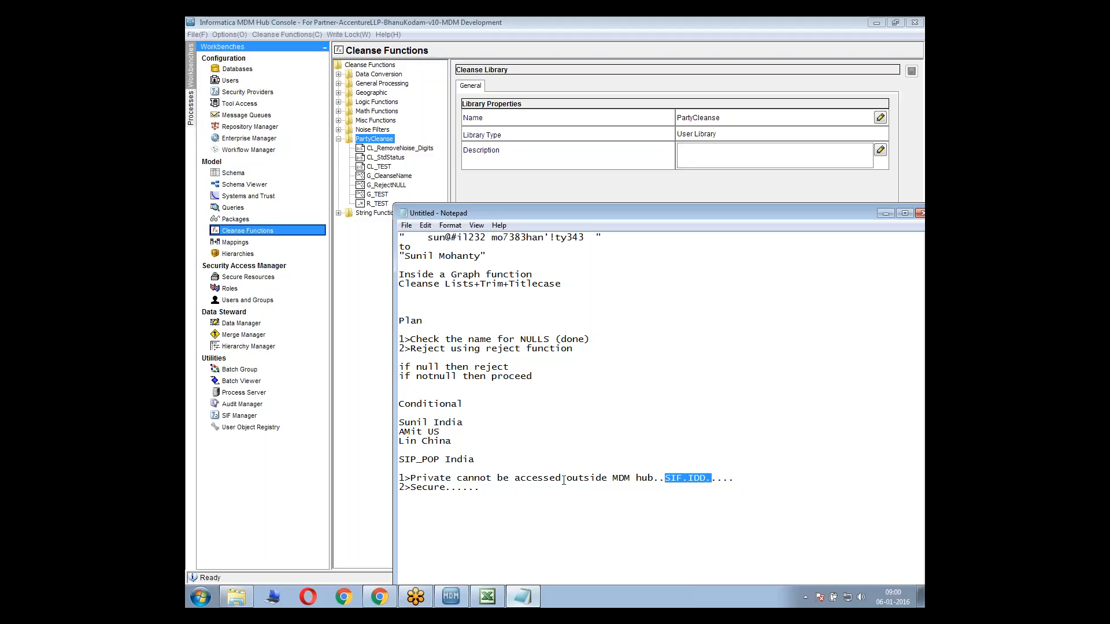
{"action": "left_click_drag", "start_coordinate": [449, 495], "coordinate": [410, 490]}
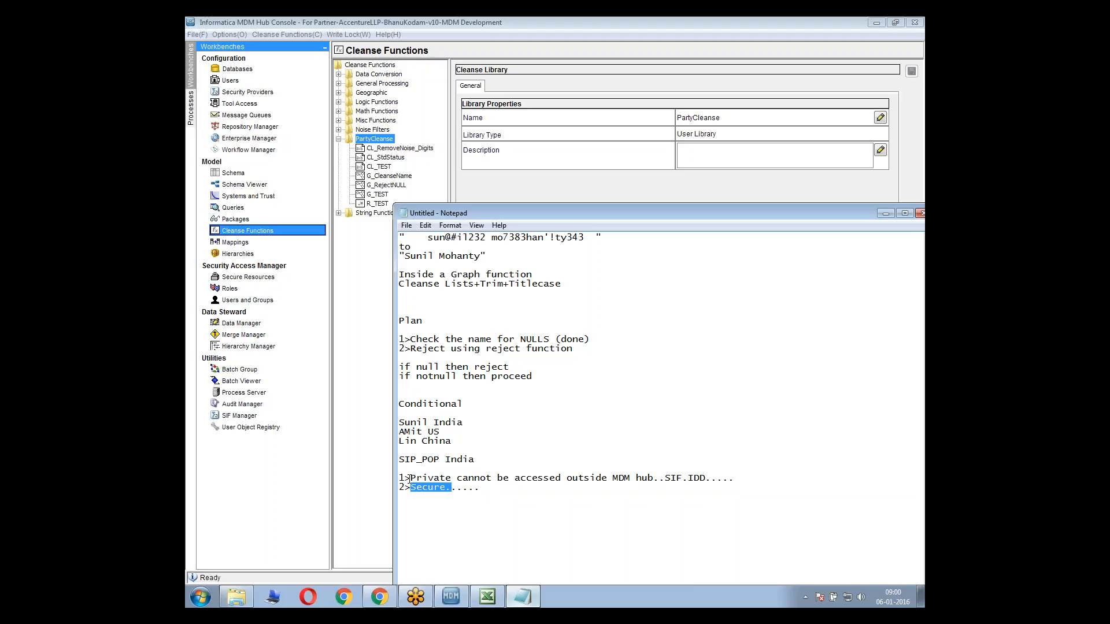
{"action": "left_click_drag", "start_coordinate": [410, 477], "coordinate": [456, 478]}
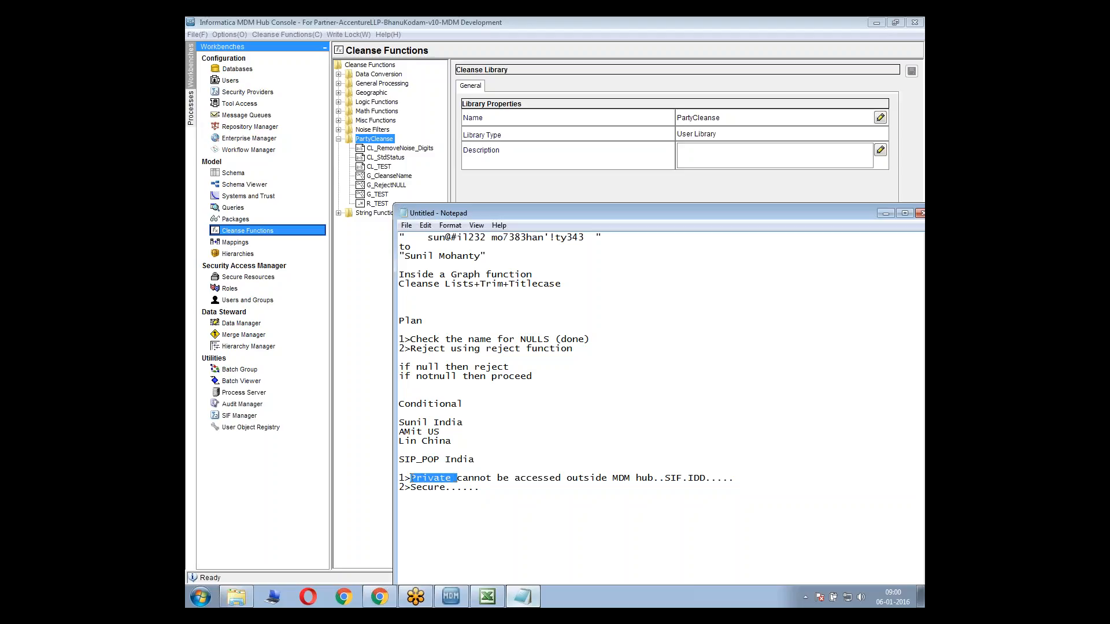
{"action": "left_click_drag", "start_coordinate": [410, 478], "coordinate": [461, 478]}
Switch to the MDM Hub Console and add an exact-match entry to CL_StdStatus translating 01 to Active
{"action": "left_click", "coordinate": [524, 158]}
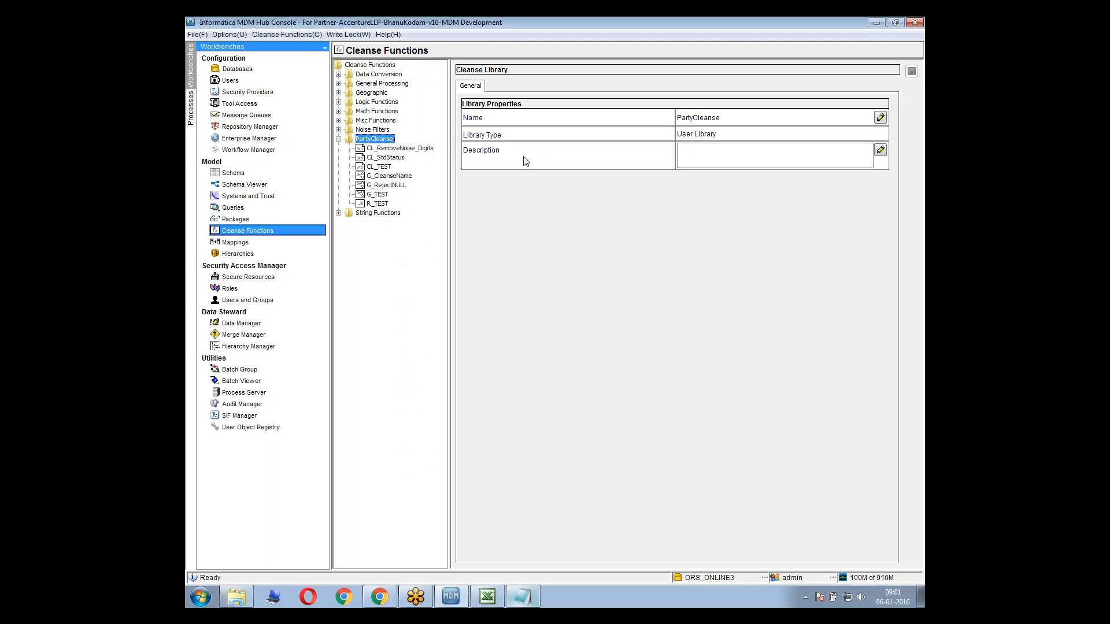
{"action": "left_click", "coordinate": [386, 158]}
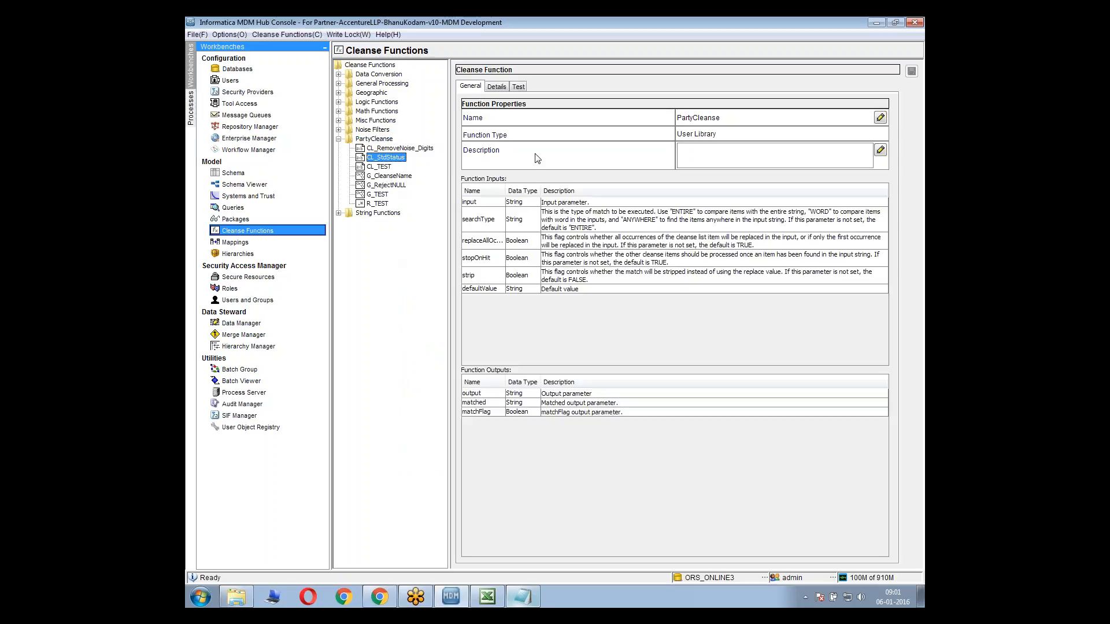
{"action": "left_click", "coordinate": [496, 86]}
{"action": "left_click", "coordinate": [878, 146]}
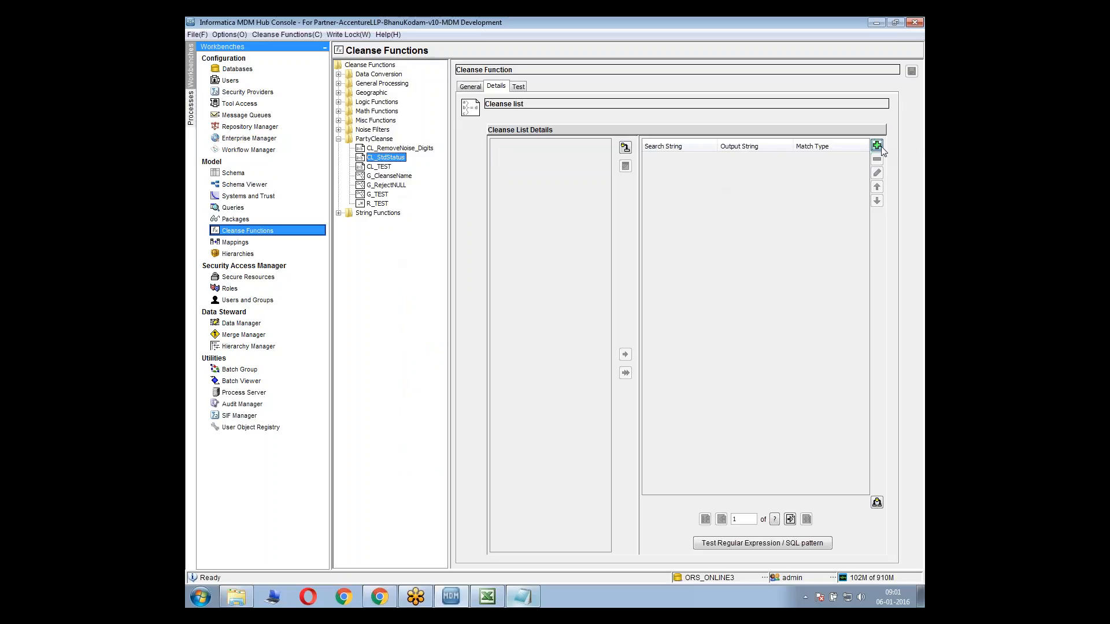
{"action": "type", "text": "01"}
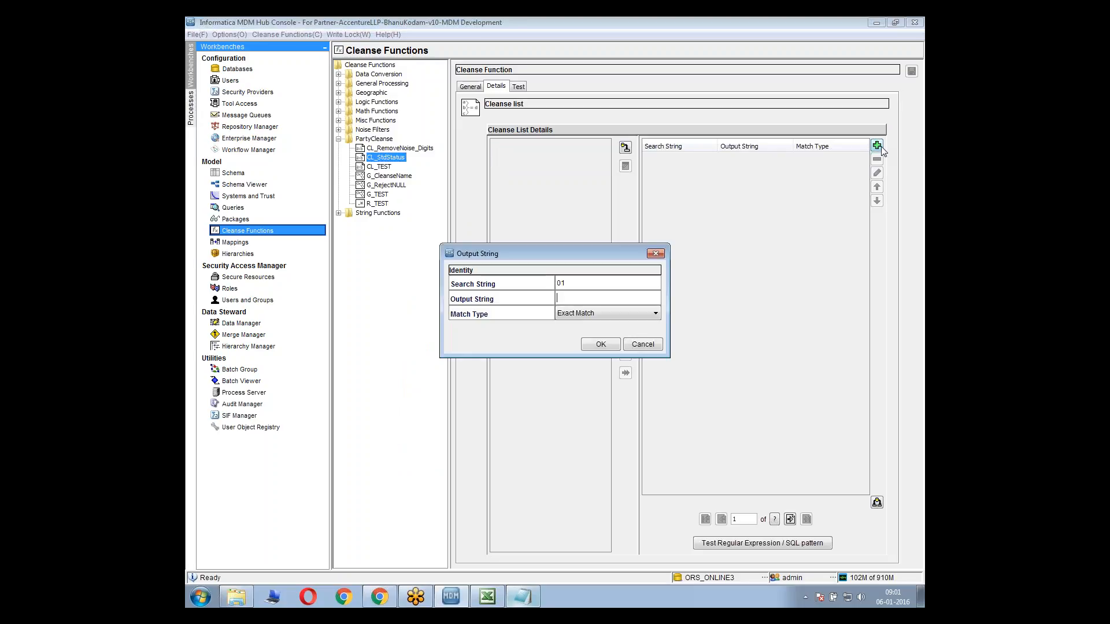
{"action": "key", "text": "Tab"}
{"action": "type", "text": "Active"}
{"action": "left_click", "coordinate": [607, 345]}
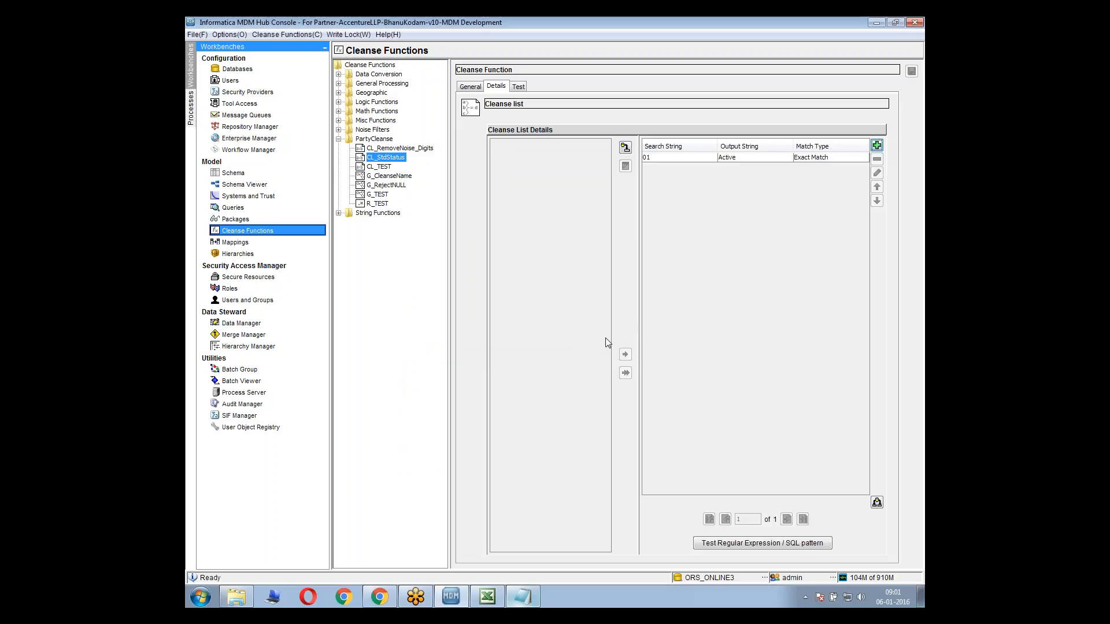
Add an exact-match entry to CL_StdStatus translating search string 02 to Inactive
{"action": "left_click", "coordinate": [874, 147]}
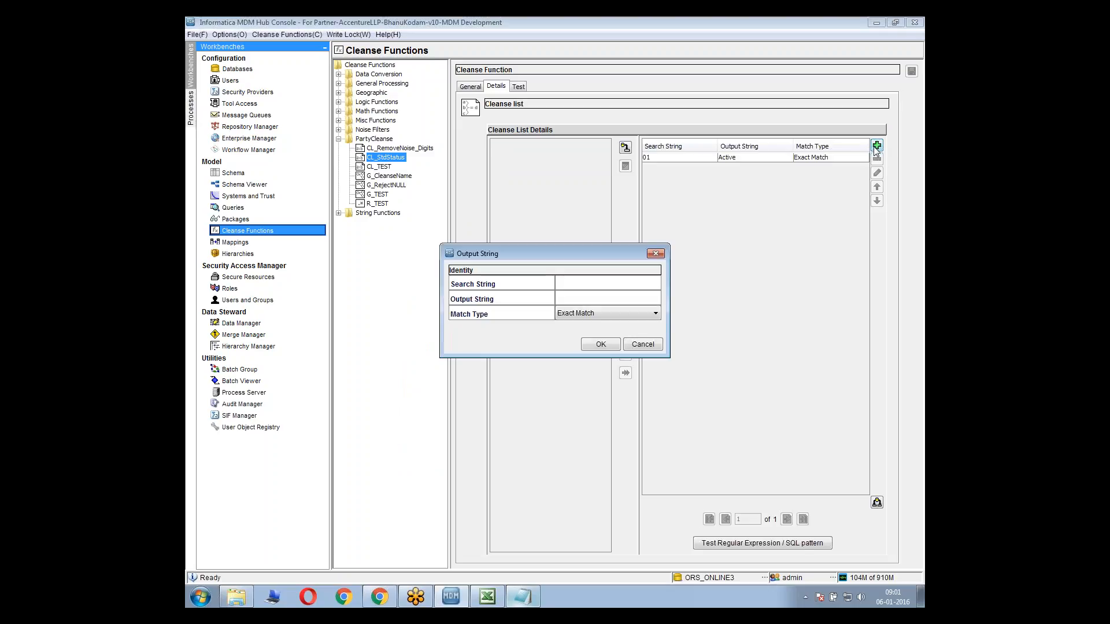
{"action": "type", "text": "02"}
{"action": "type", "text": "Inacti"}
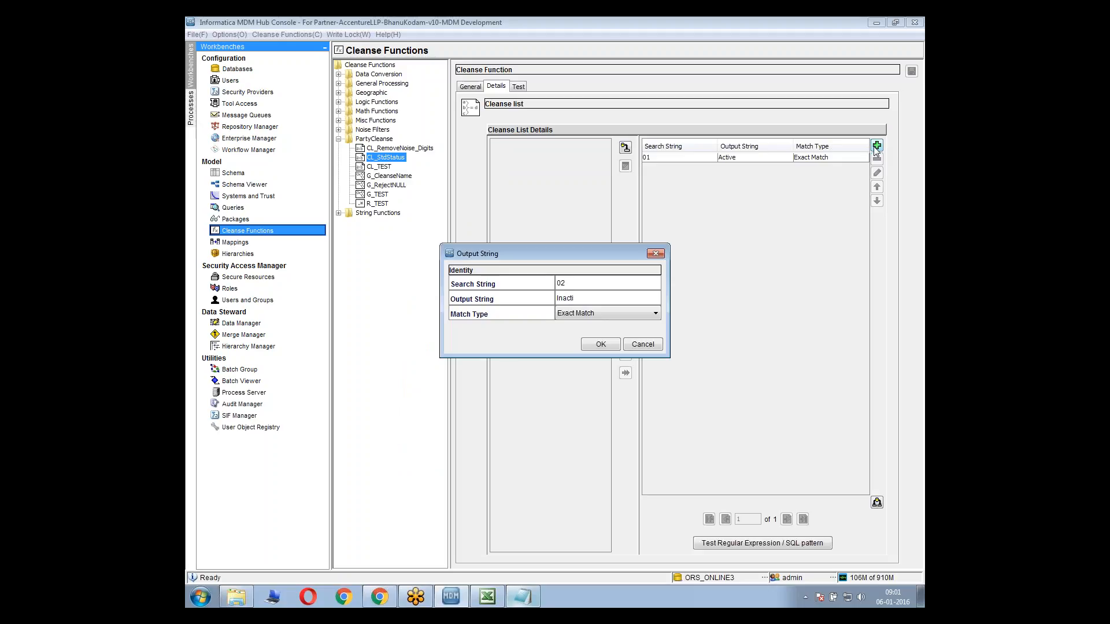
{"action": "type", "text": "ve"}
{"action": "left_click", "coordinate": [597, 349]}
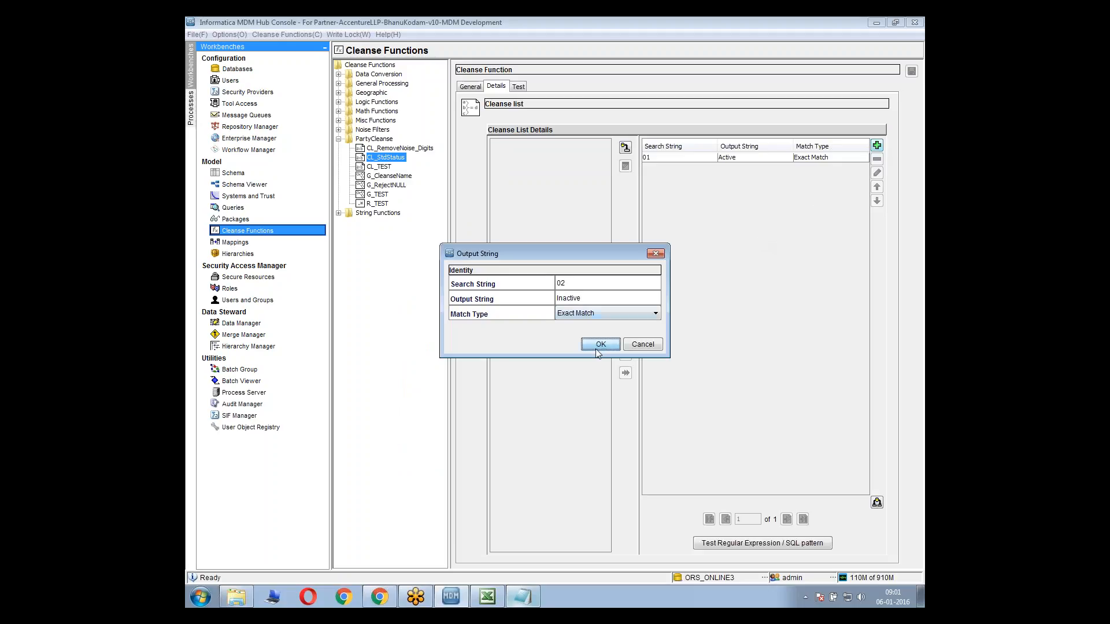
Add an exact-match entry to CL_StdStatus with Active as both search string and output string
{"action": "left_click", "coordinate": [876, 146]}
{"action": "type", "text": "Active"}
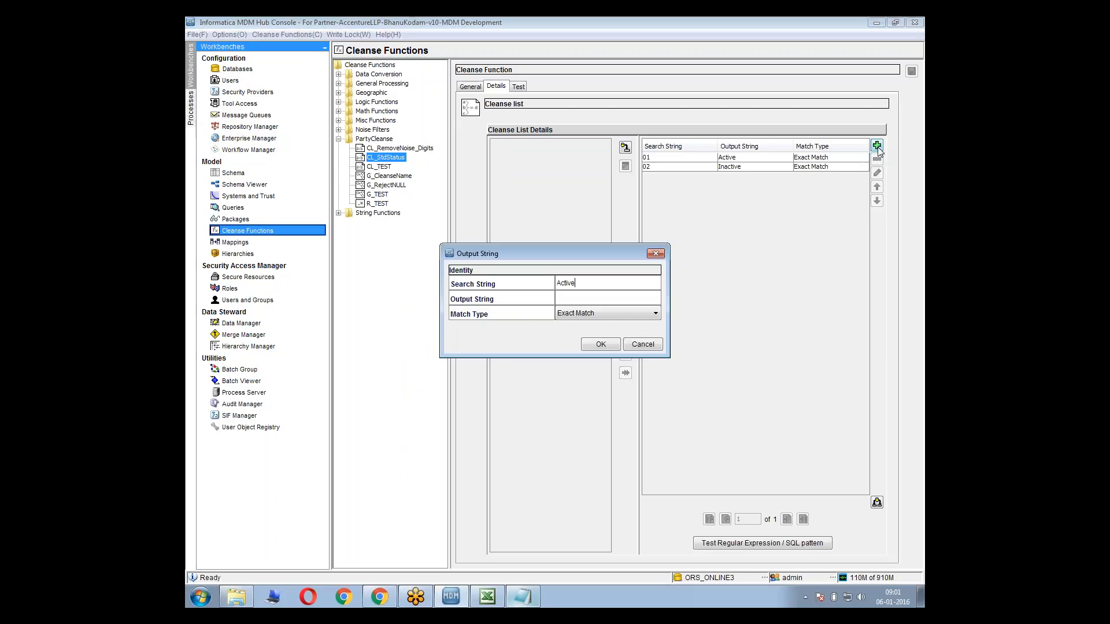
{"action": "type", "text": "Active"}
{"action": "left_click", "coordinate": [600, 344]}
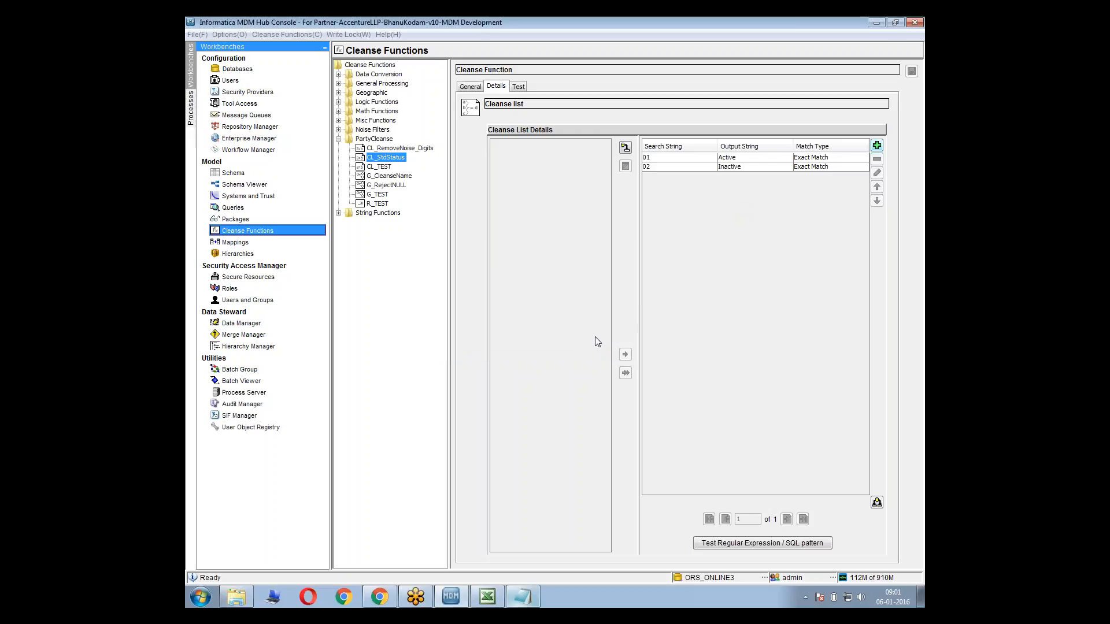
Add an exact-match entry to CL_StdStatus with Inactive as both search string and output string
{"action": "left_click", "coordinate": [877, 147]}
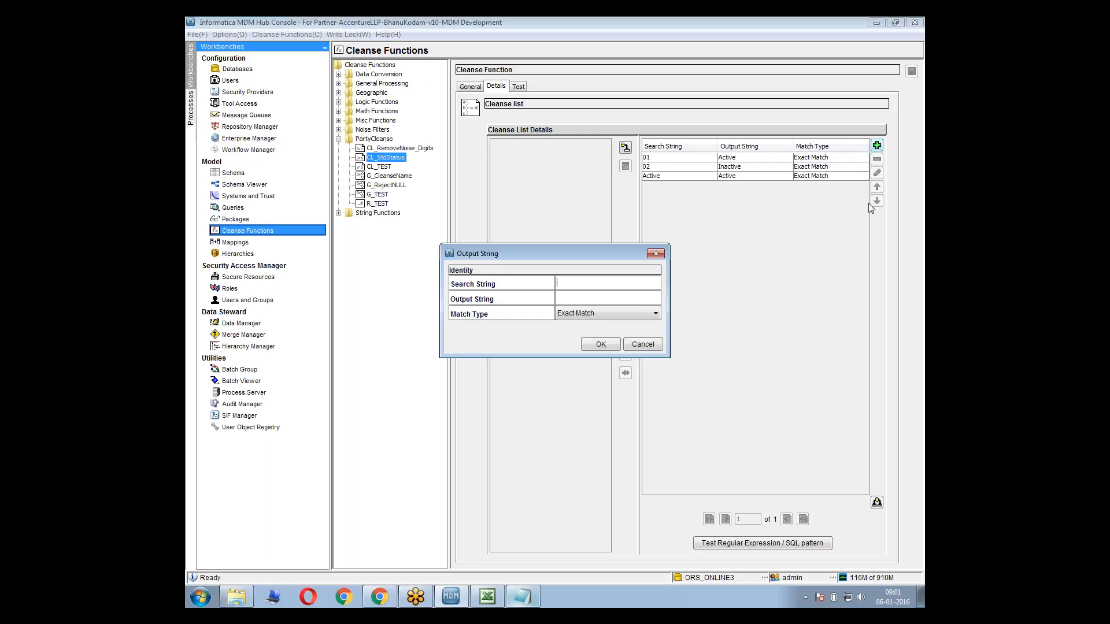
{"action": "type", "text": "InactiveInactive"}
{"action": "left_click", "coordinate": [634, 343]}
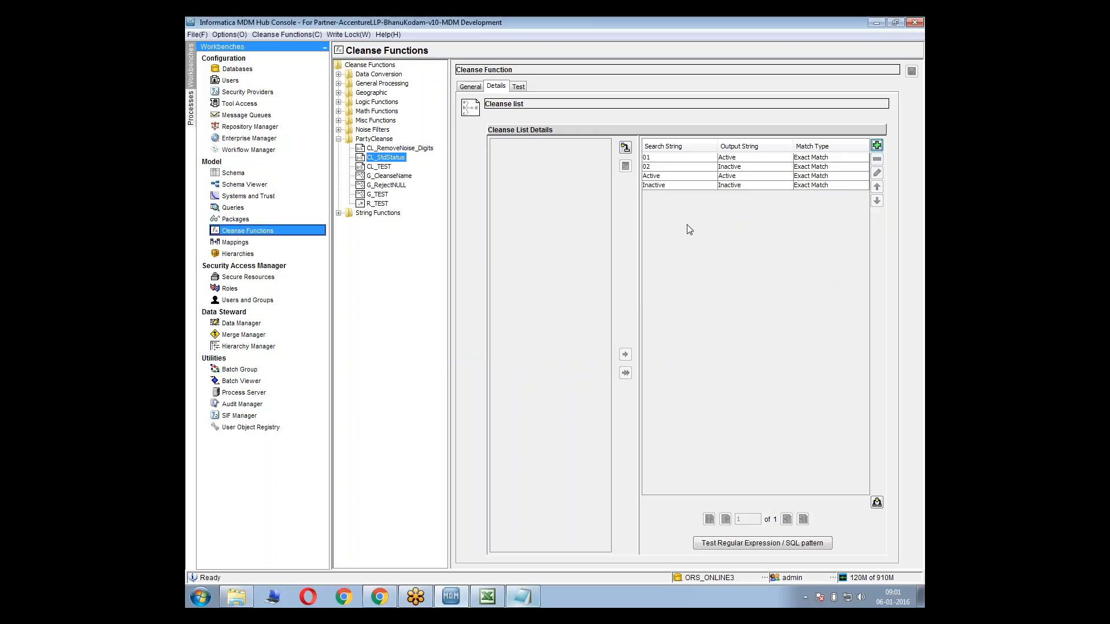
{"action": "left_click", "coordinate": [668, 185]}
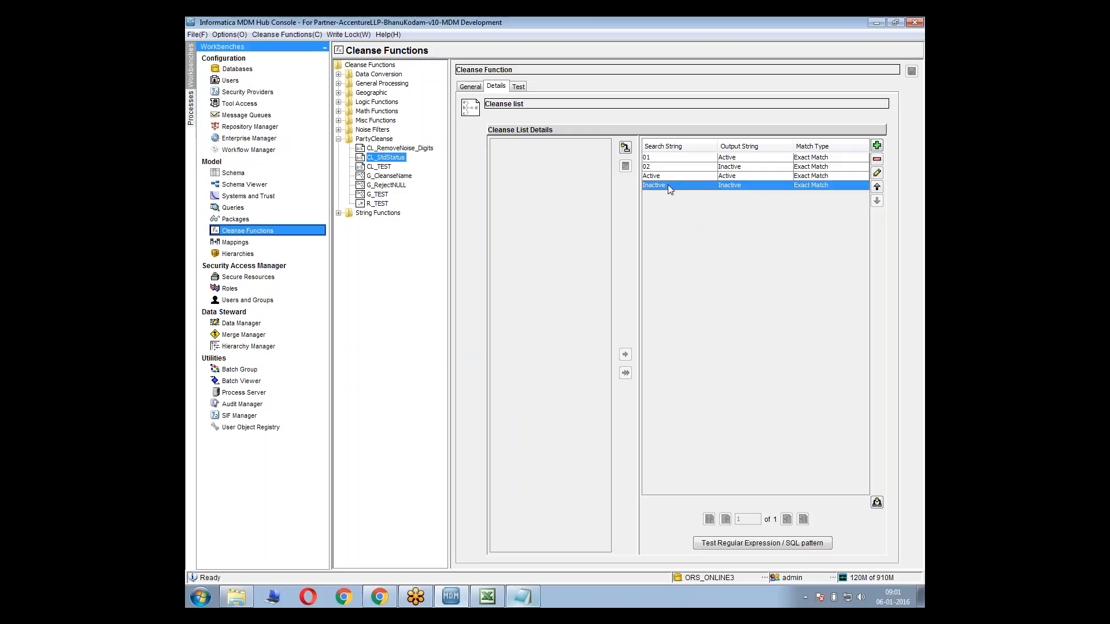
Test the CL_StdStatus cleanse list with the input value 01
{"action": "left_click", "coordinate": [519, 87]}
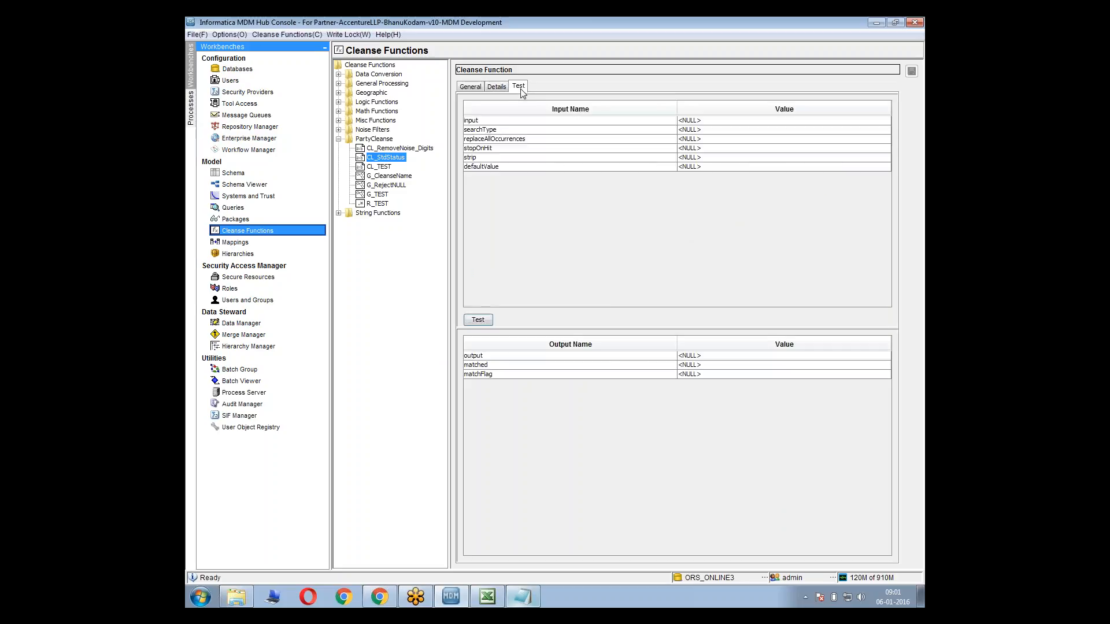
{"action": "left_click", "coordinate": [712, 120]}
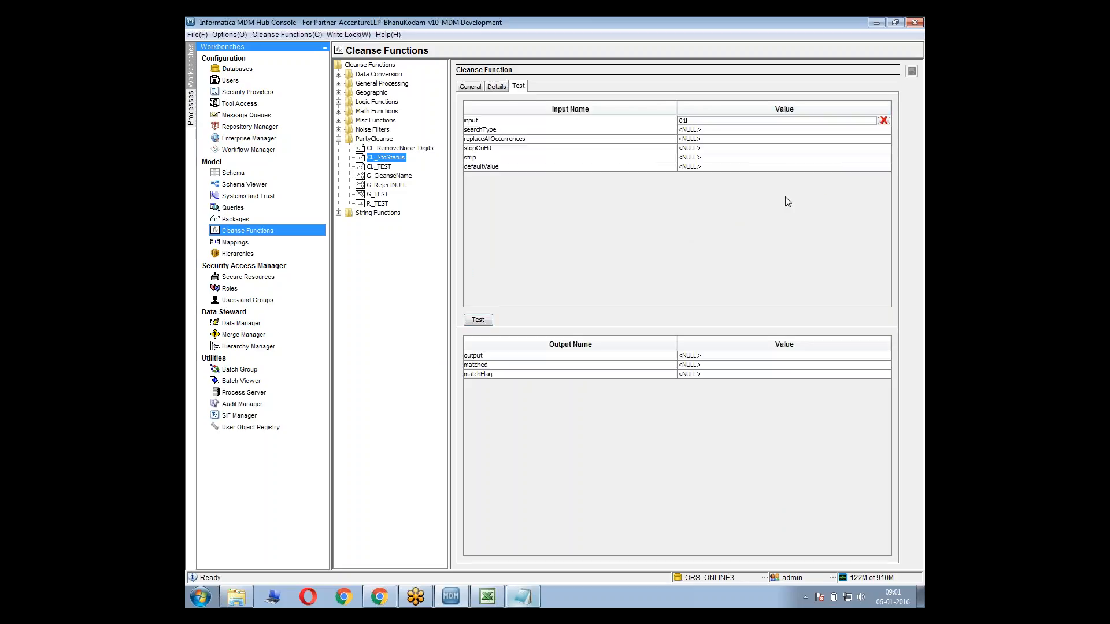
{"action": "type", "text": "01"}
{"action": "left_click", "coordinate": [479, 319]}
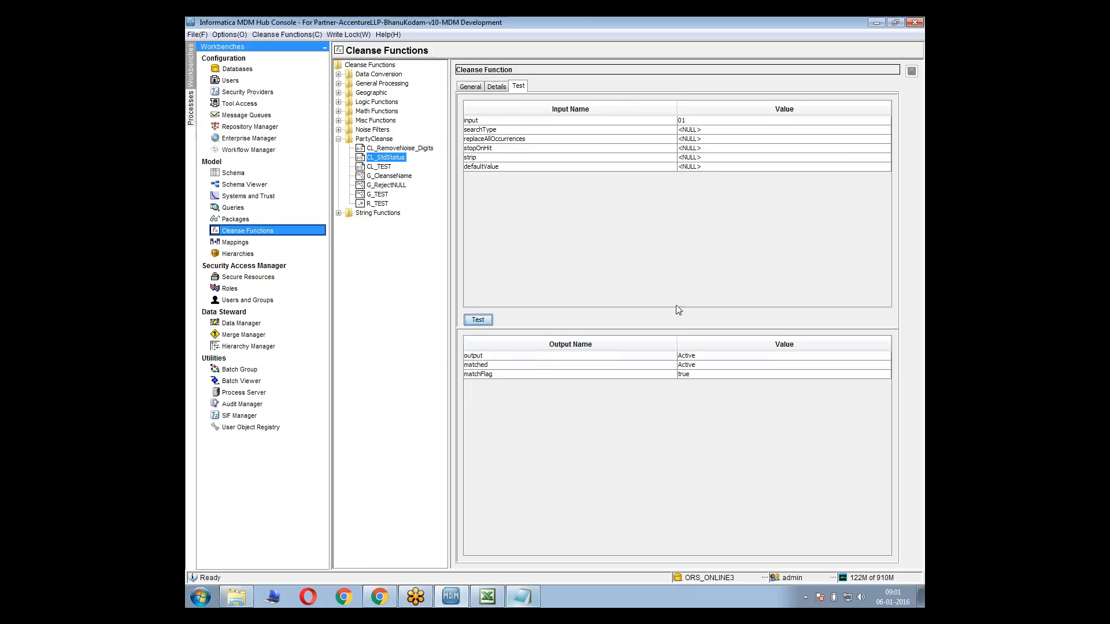
Test CL_StdStatus with input 02, check the matched and matchFlag outputs, and test it again with Active
{"action": "left_click", "coordinate": [696, 120]}
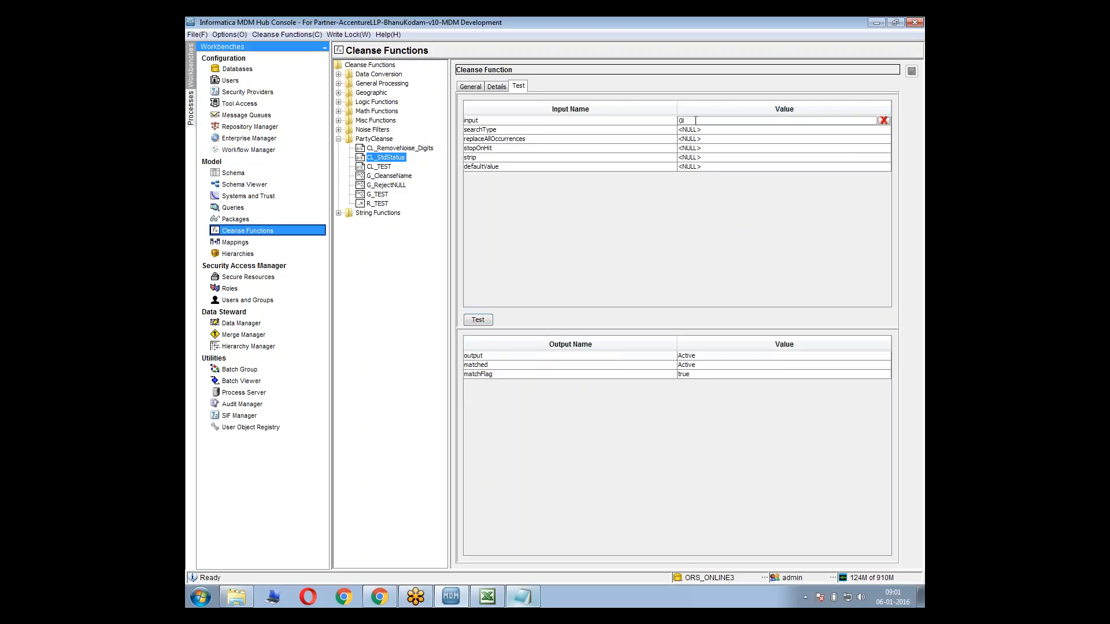
{"action": "left_click", "coordinate": [478, 320]}
{"action": "left_click", "coordinate": [700, 365]}
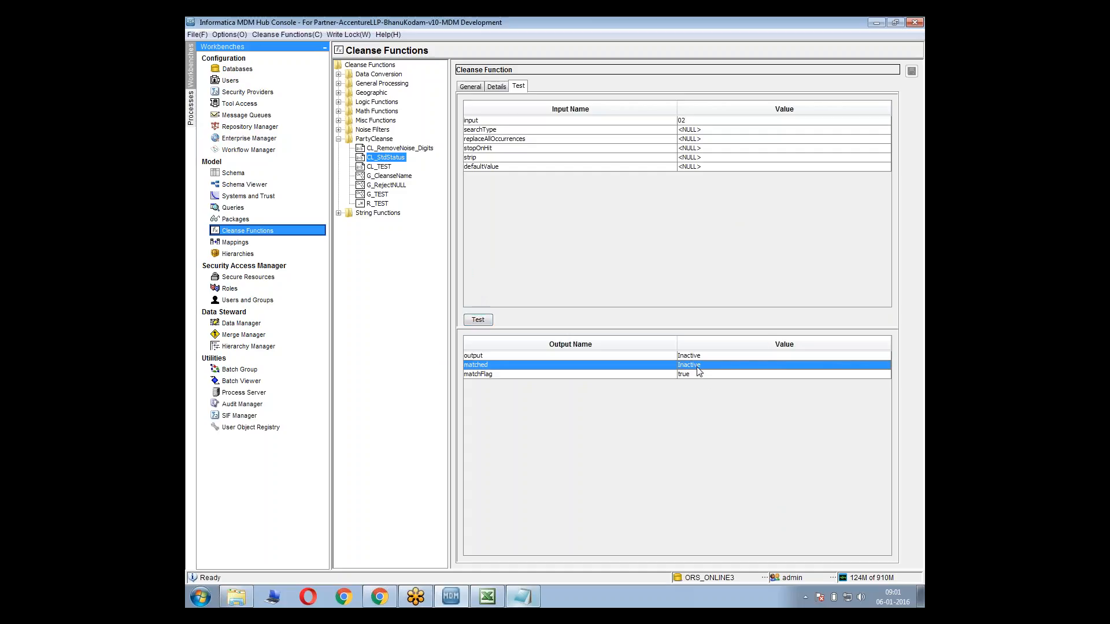
{"action": "left_click", "coordinate": [698, 375]}
{"action": "left_click", "coordinate": [709, 120]}
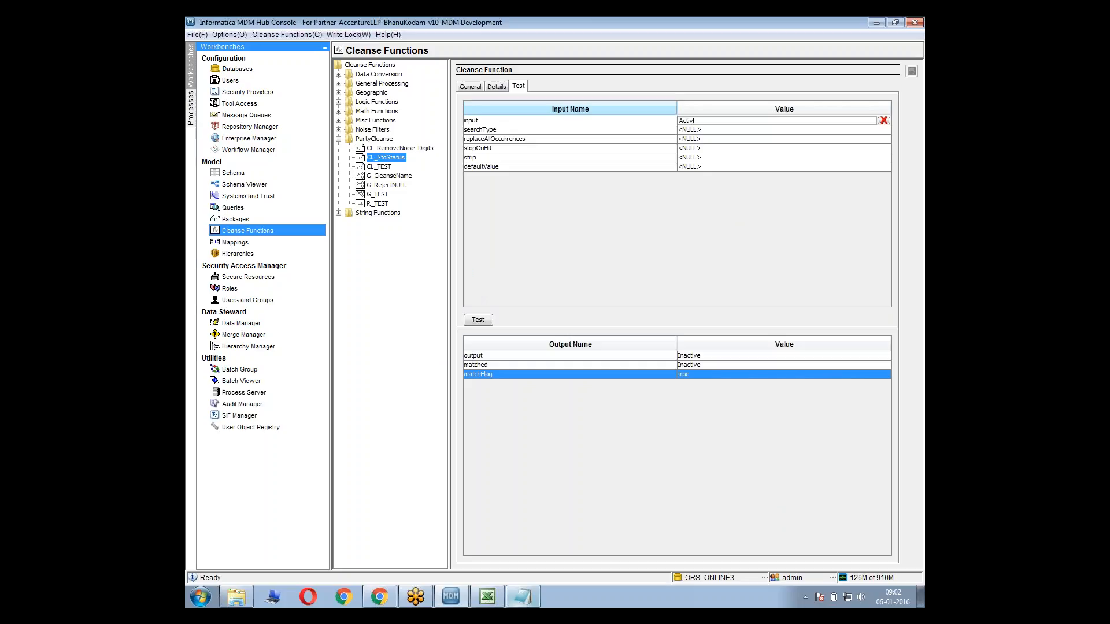
{"action": "left_click", "coordinate": [479, 320]}
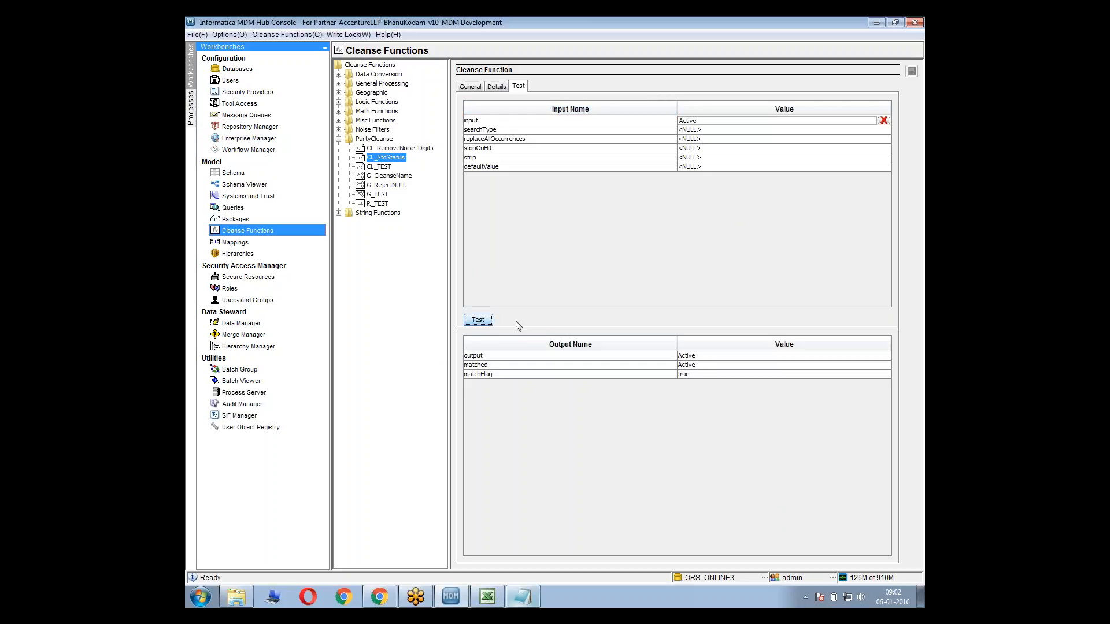
Switch to the Excel Mapping Sheet, review the STATUS translation rule for C_STG_PARTY, and return to the MDM Hub Console
{"action": "left_click", "coordinate": [486, 598]}
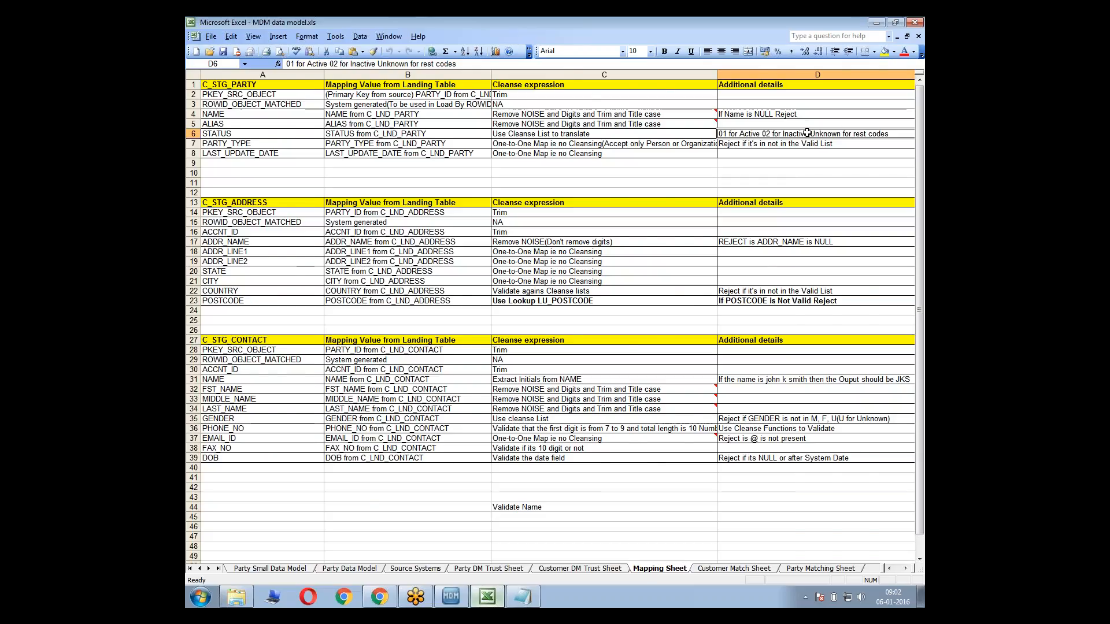
{"action": "double_click", "coordinate": [762, 134]}
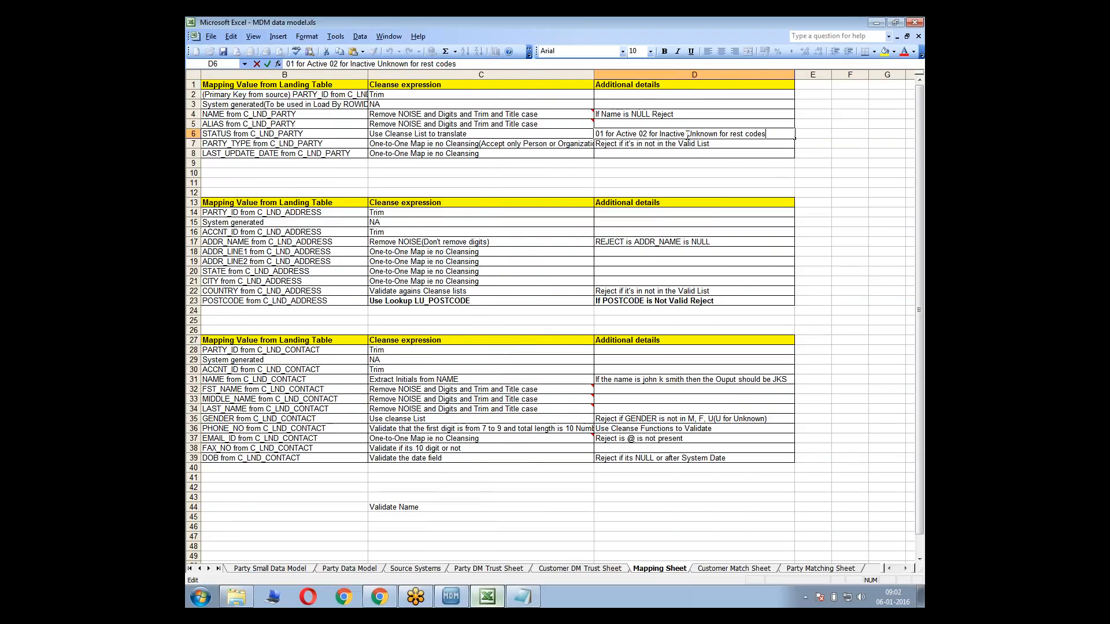
{"action": "left_click_drag", "start_coordinate": [687, 138], "coordinate": [595, 138]}
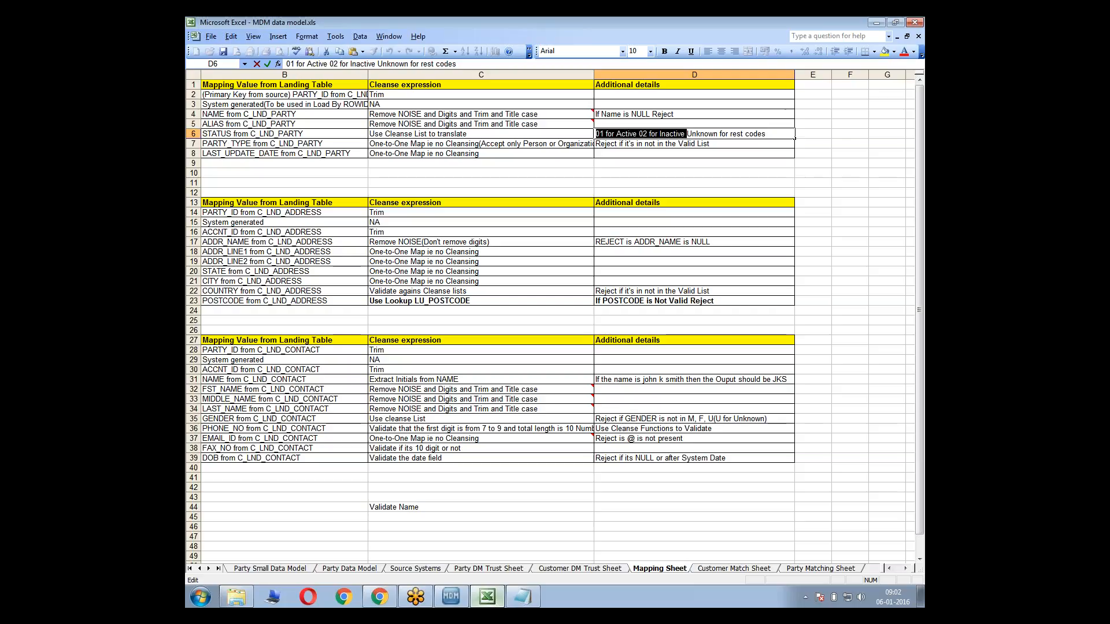
{"action": "left_click", "coordinate": [792, 164]}
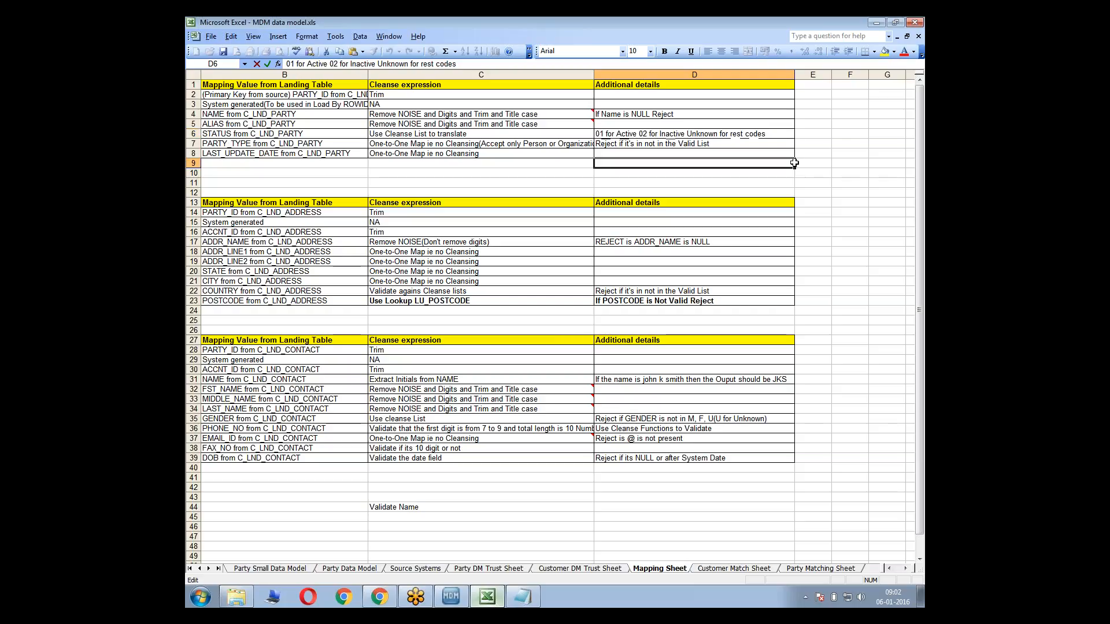
{"action": "left_click", "coordinate": [878, 23]}
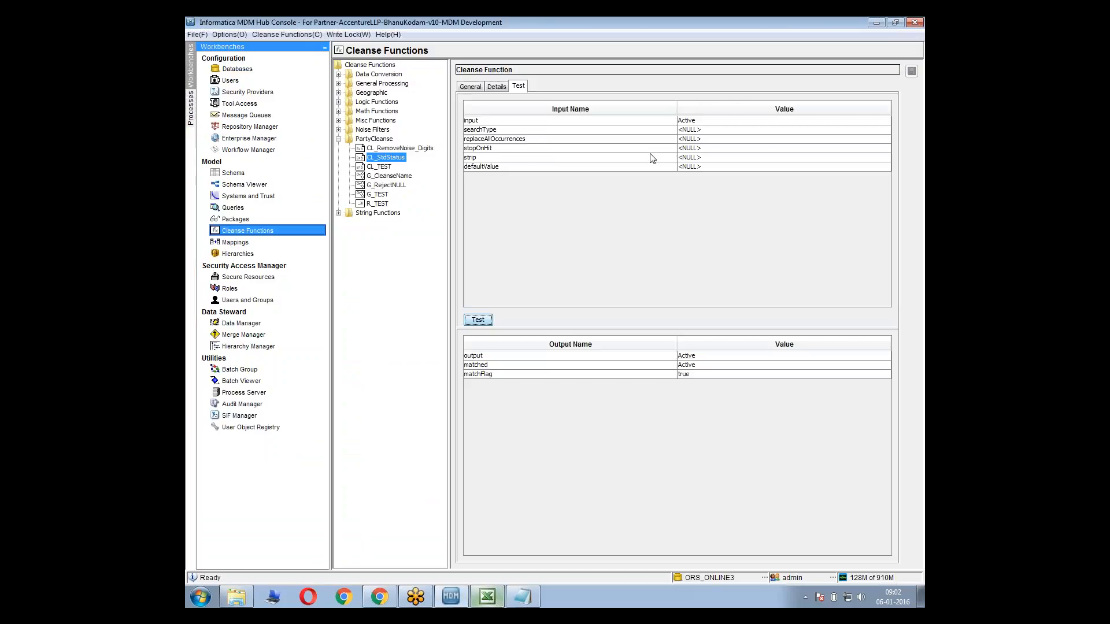
Test CL_StdStatus with the unlisted input hgdghdfhgg and check the output, matched and matchFlag values
{"action": "left_click", "coordinate": [704, 130]}
{"action": "left_click", "coordinate": [697, 121]}
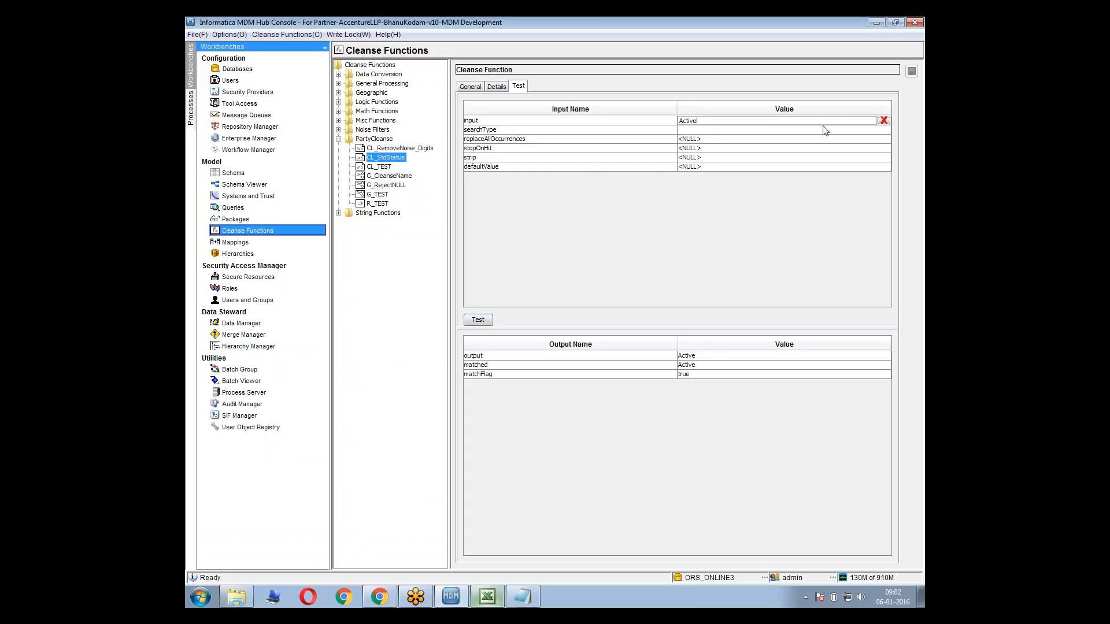
{"action": "left_click", "coordinate": [883, 129]}
{"action": "left_click", "coordinate": [801, 121]}
{"action": "left_click_drag", "start_coordinate": [800, 121], "coordinate": [595, 96]}
{"action": "key", "text": "ctrl+a"}
{"action": "type", "text": "hadl"}
{"action": "left_click", "coordinate": [479, 321]}
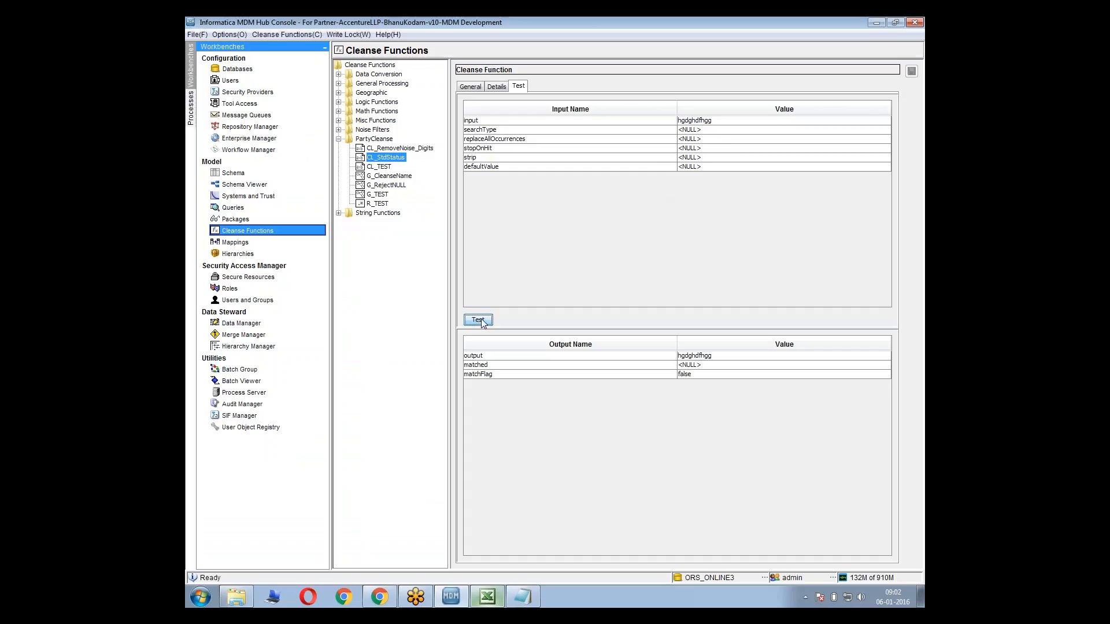
{"action": "left_click", "coordinate": [680, 366]}
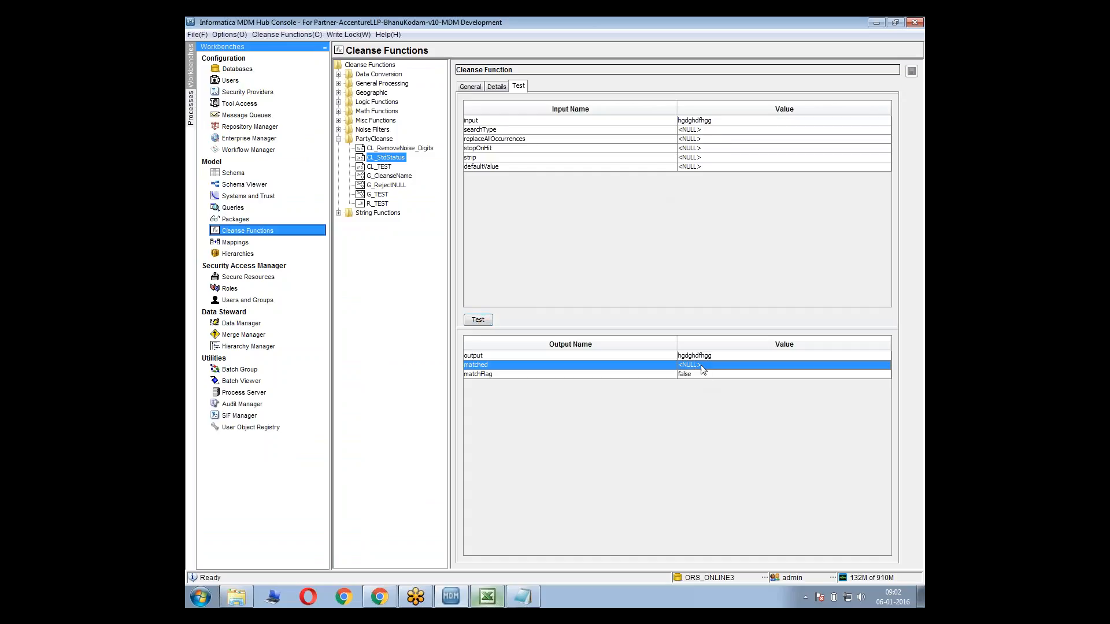
{"action": "left_click", "coordinate": [690, 377]}
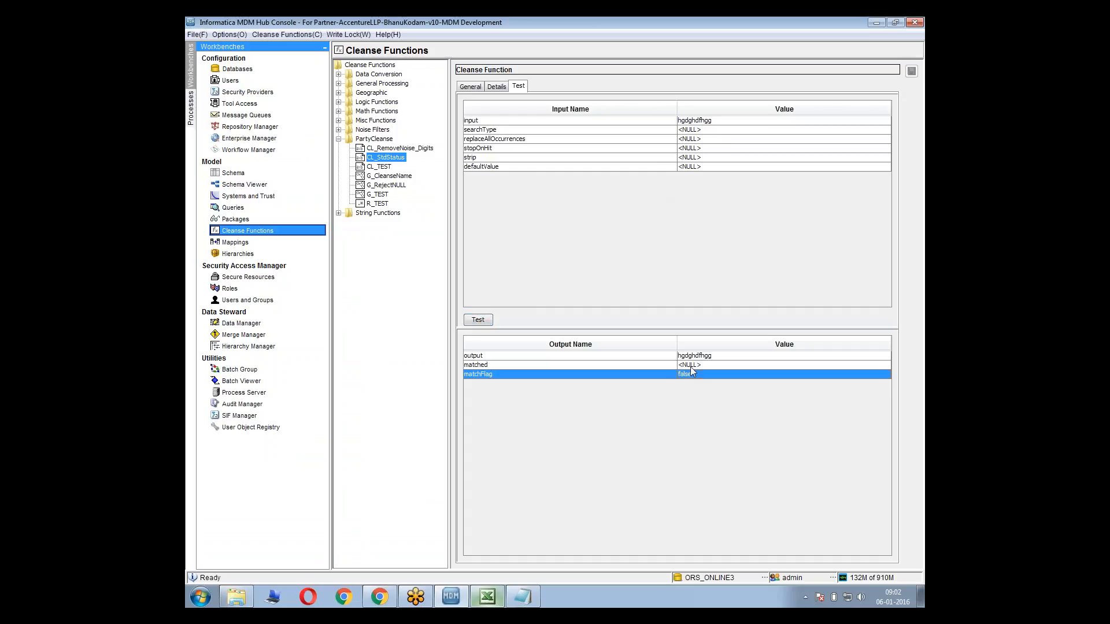
{"action": "left_click", "coordinate": [702, 357]}
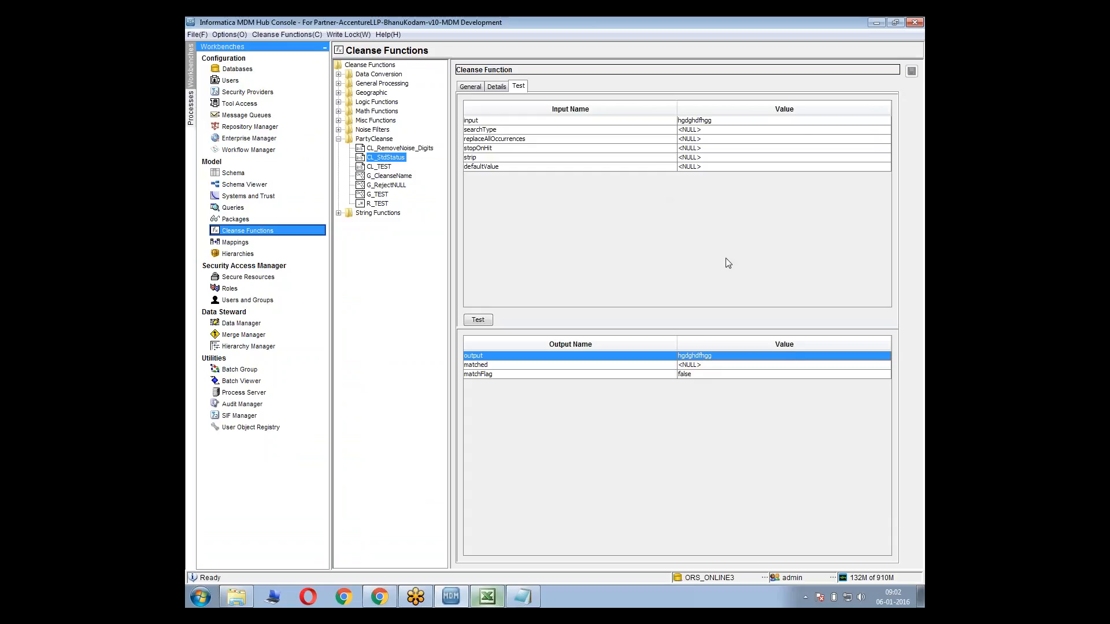
{"action": "left_click", "coordinate": [683, 366]}
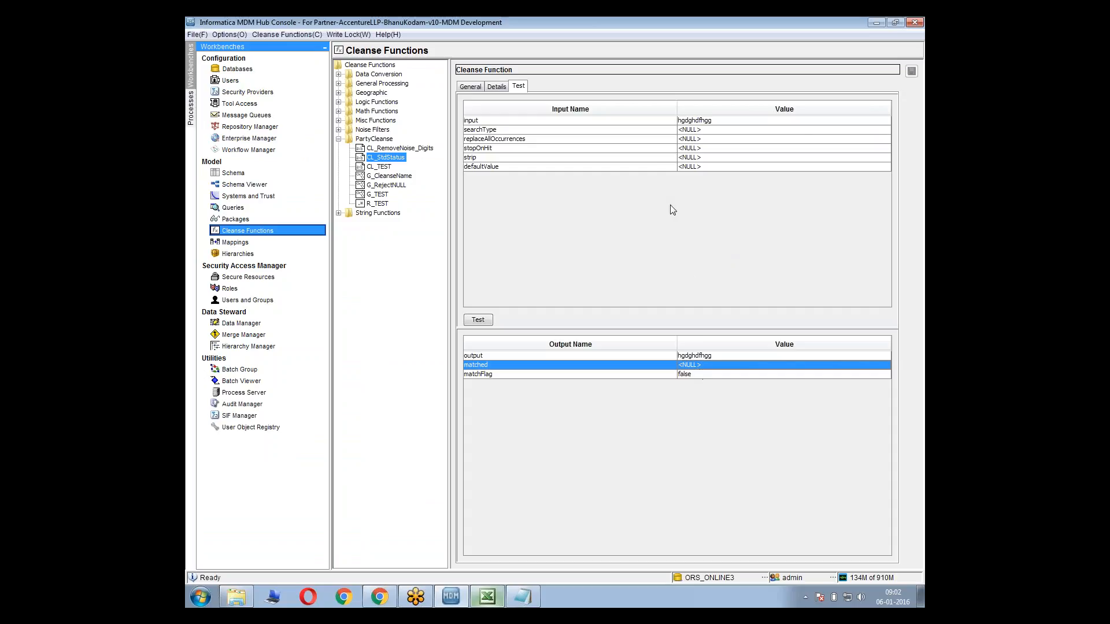
Set the test's defaultValue to Unknown, rerun the CL_StdStatus test and check the matched output
{"action": "left_click", "coordinate": [683, 167]}
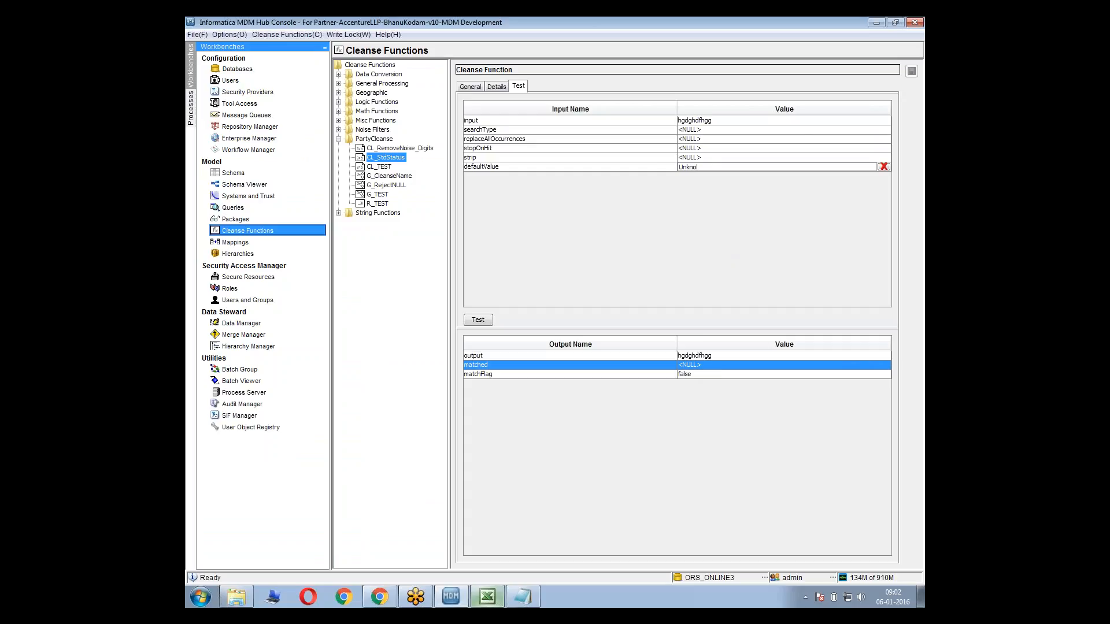
{"action": "left_click", "coordinate": [484, 322]}
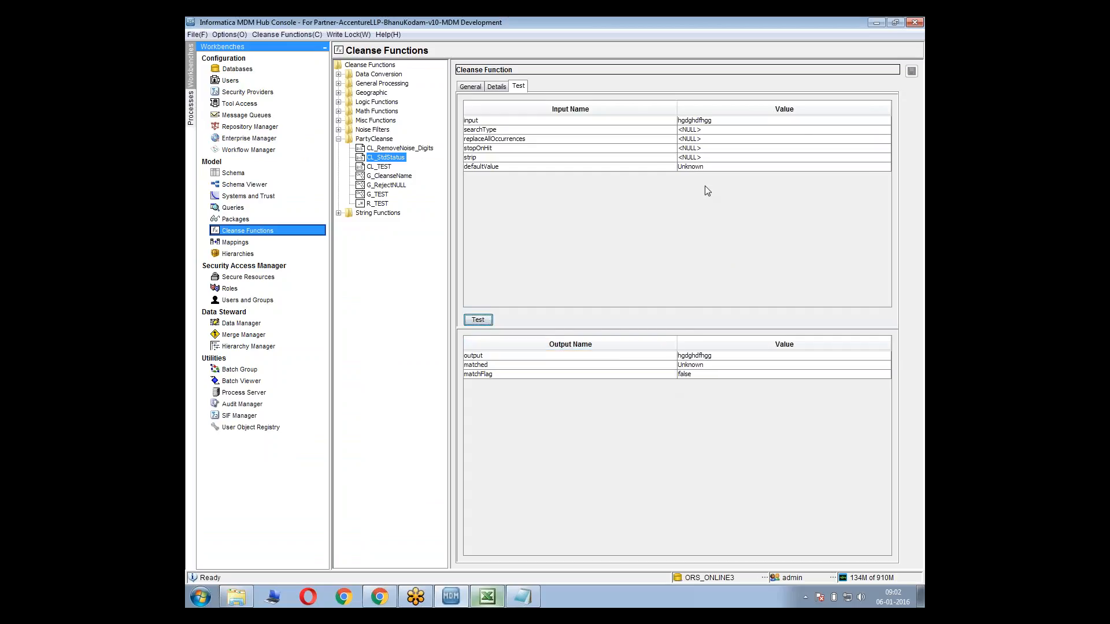
{"action": "left_click", "coordinate": [686, 367]}
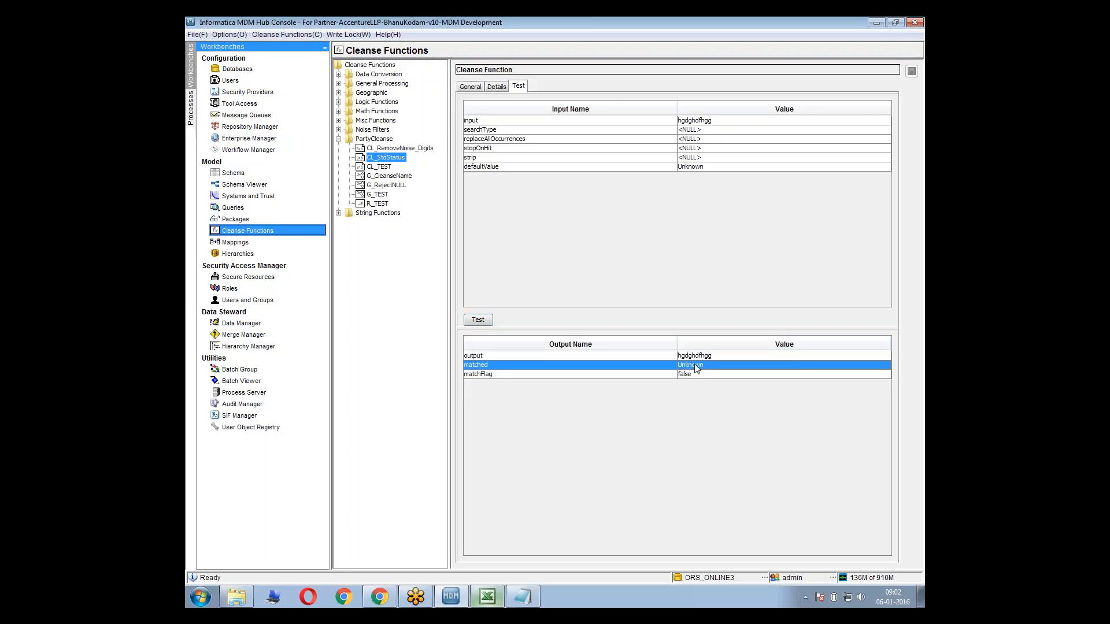
Test CL_StdStatus with input 01 while keeping the default value Unknown, and check the matched output
{"action": "left_click", "coordinate": [689, 123]}
{"action": "double_click", "coordinate": [689, 122]}
{"action": "type", "text": "90"}
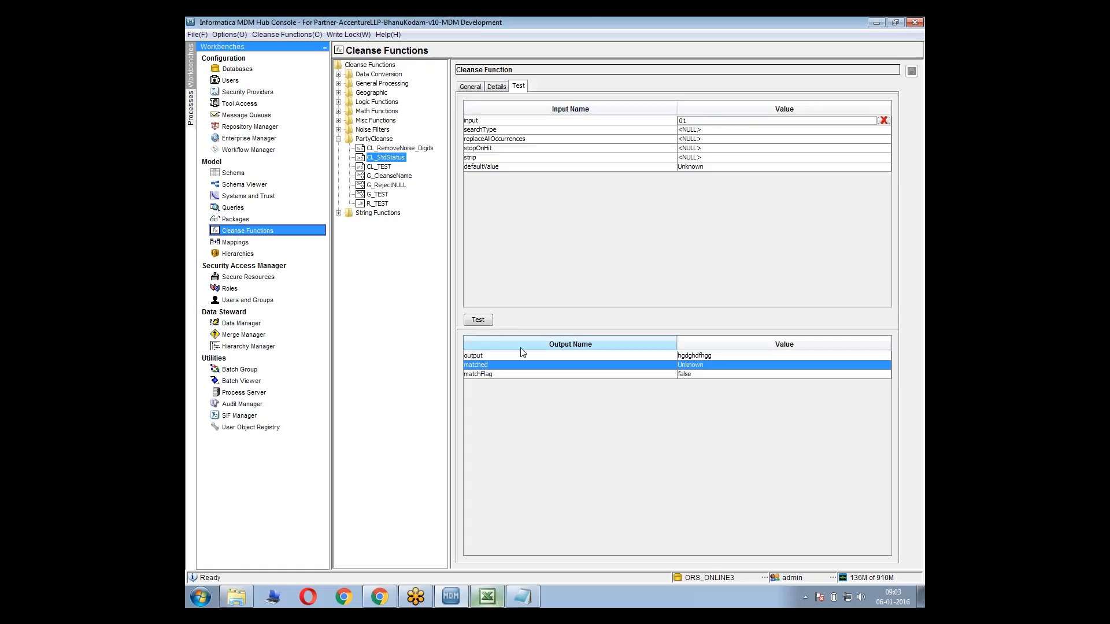
{"action": "left_click", "coordinate": [482, 321]}
{"action": "left_click", "coordinate": [705, 370]}
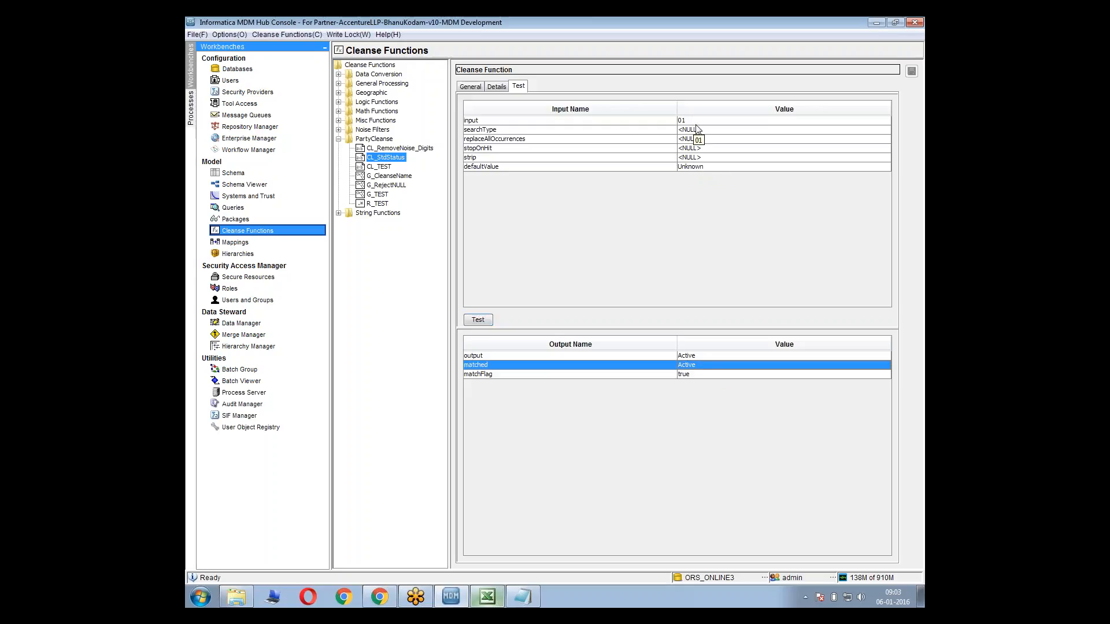
{"action": "left_click", "coordinate": [646, 168]}
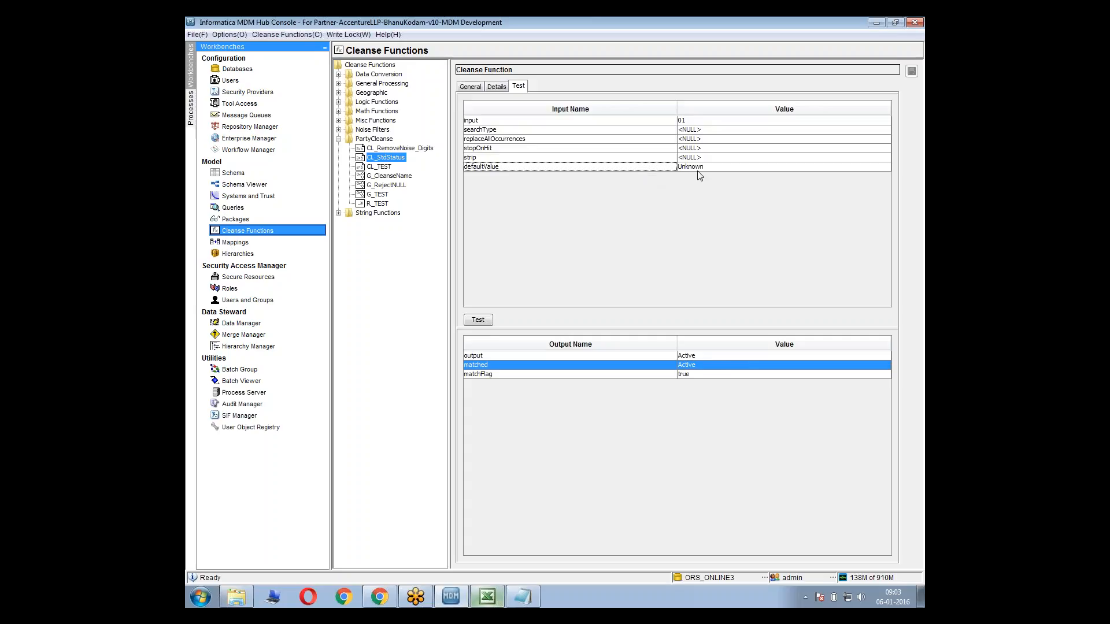
{"action": "left_click", "coordinate": [699, 169]}
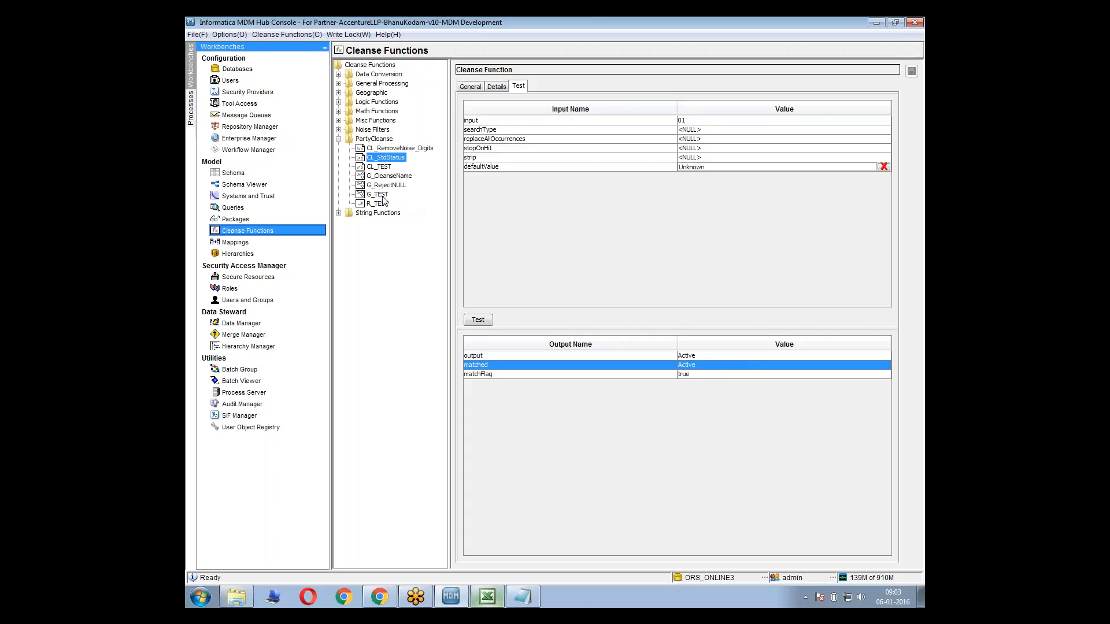
Add the CL_StdStatus function to the m_PARTY_CKR mapping diagram, expand its ports and place it below the G_CleanseName functions
{"action": "left_click", "coordinate": [281, 241]}
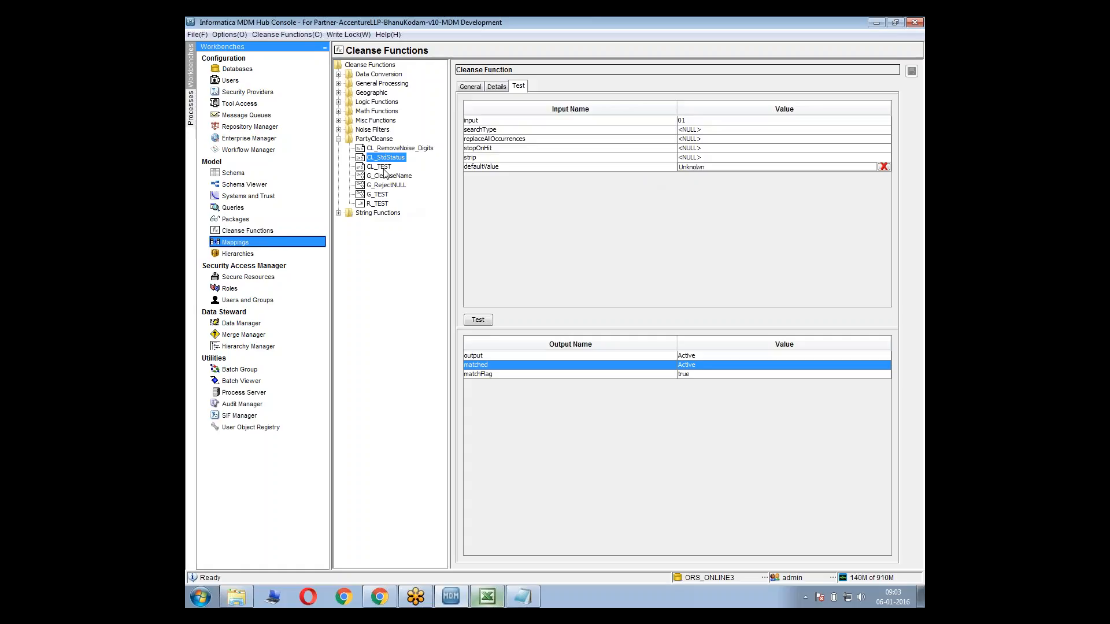
{"action": "right_click", "coordinate": [636, 261]}
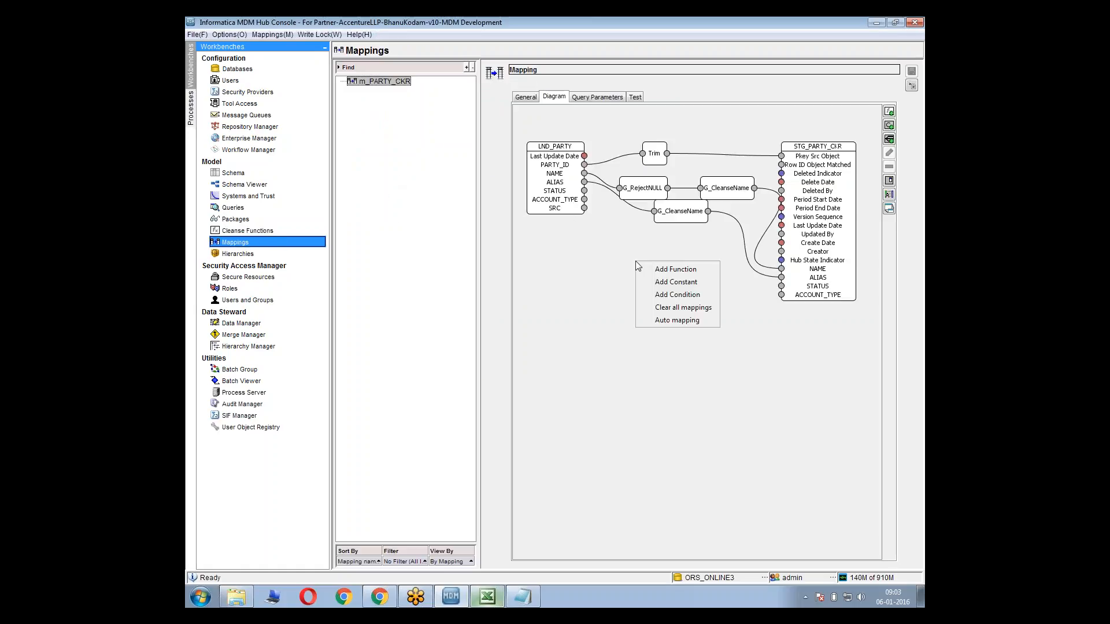
{"action": "left_click", "coordinate": [655, 269]}
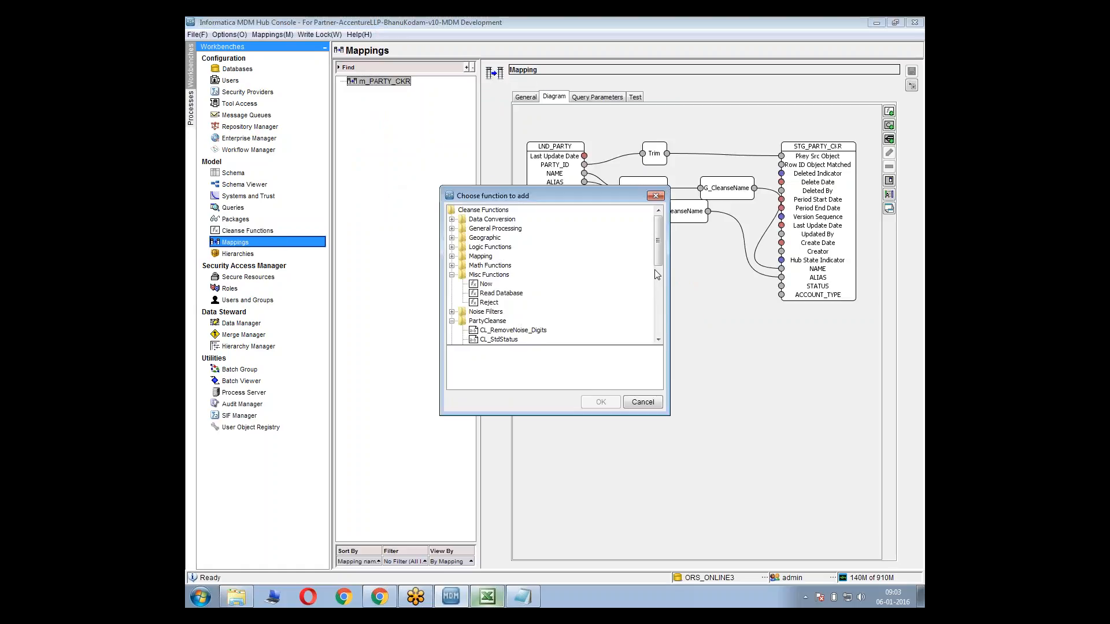
{"action": "left_click", "coordinate": [512, 341]}
{"action": "left_click", "coordinate": [601, 401]}
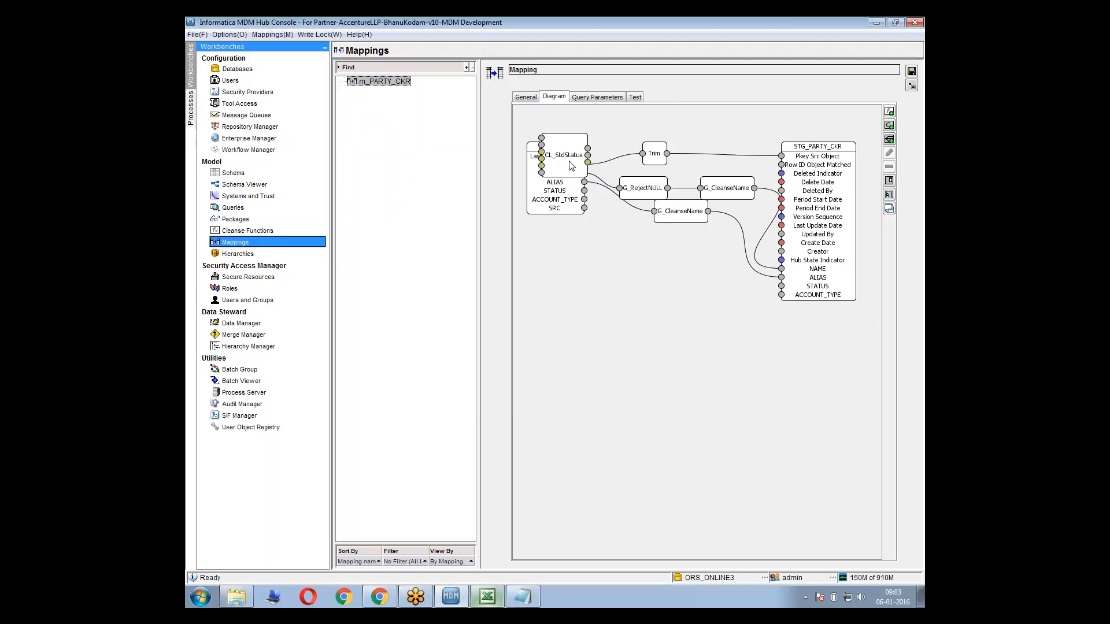
{"action": "right_click", "coordinate": [573, 164]}
{"action": "left_click", "coordinate": [602, 195]}
{"action": "left_click_drag", "start_coordinate": [573, 150], "coordinate": [648, 285]}
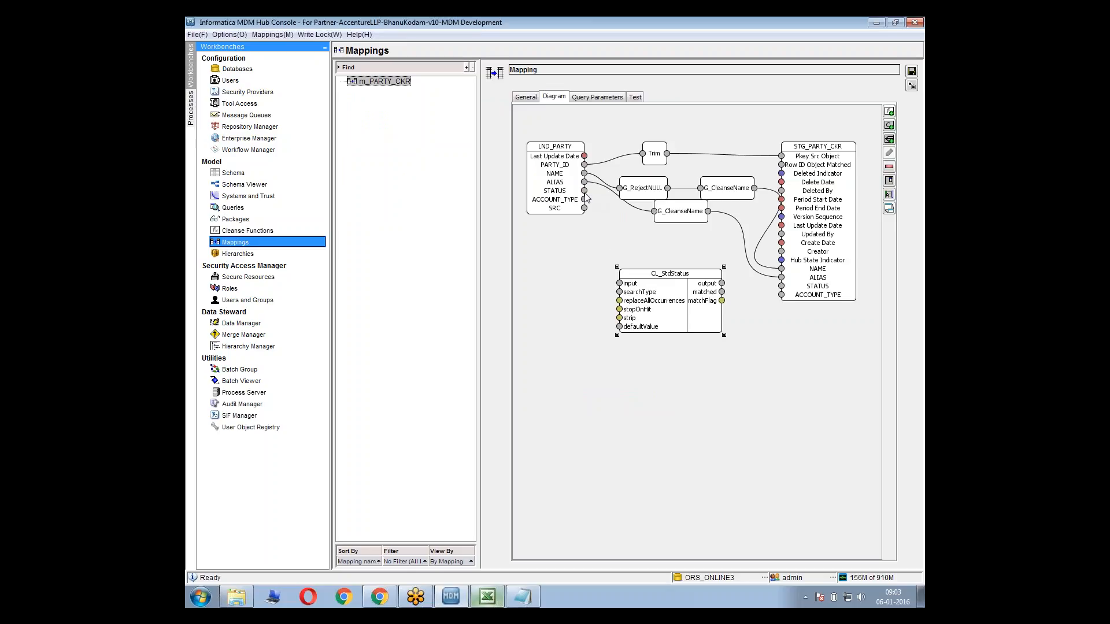
Connect LND_PARTY STATUS to the CL_StdStatus input, and link a new String constant Unknown to its defaultValue
{"action": "left_click_drag", "start_coordinate": [585, 190], "coordinate": [620, 283]}
{"action": "left_click", "coordinate": [620, 294]}
{"action": "right_click", "coordinate": [576, 352]}
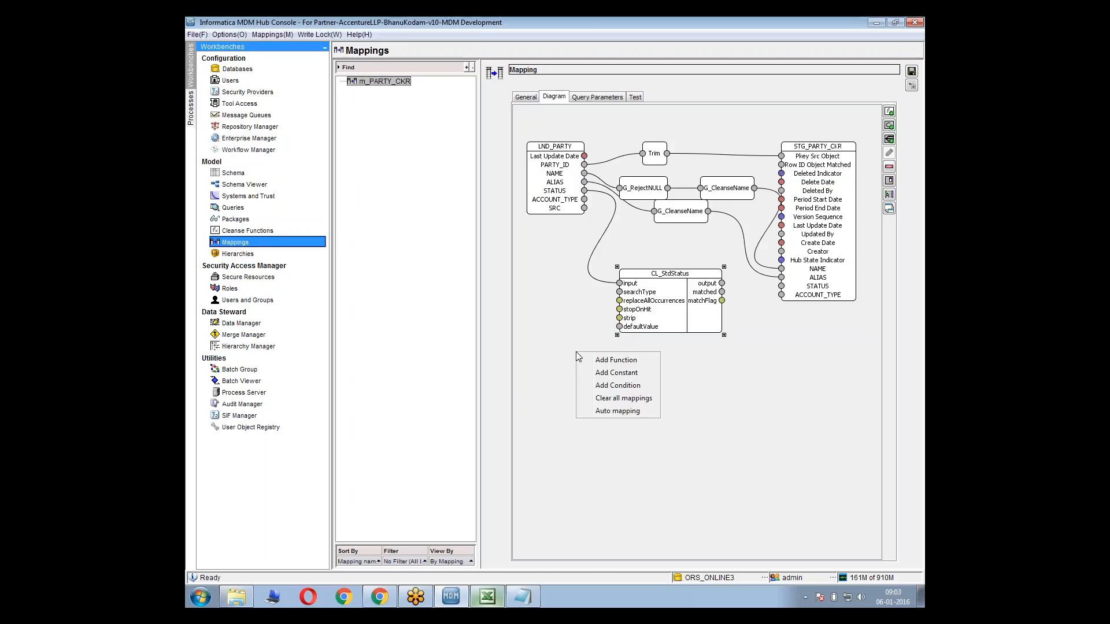
{"action": "left_click", "coordinate": [631, 377]}
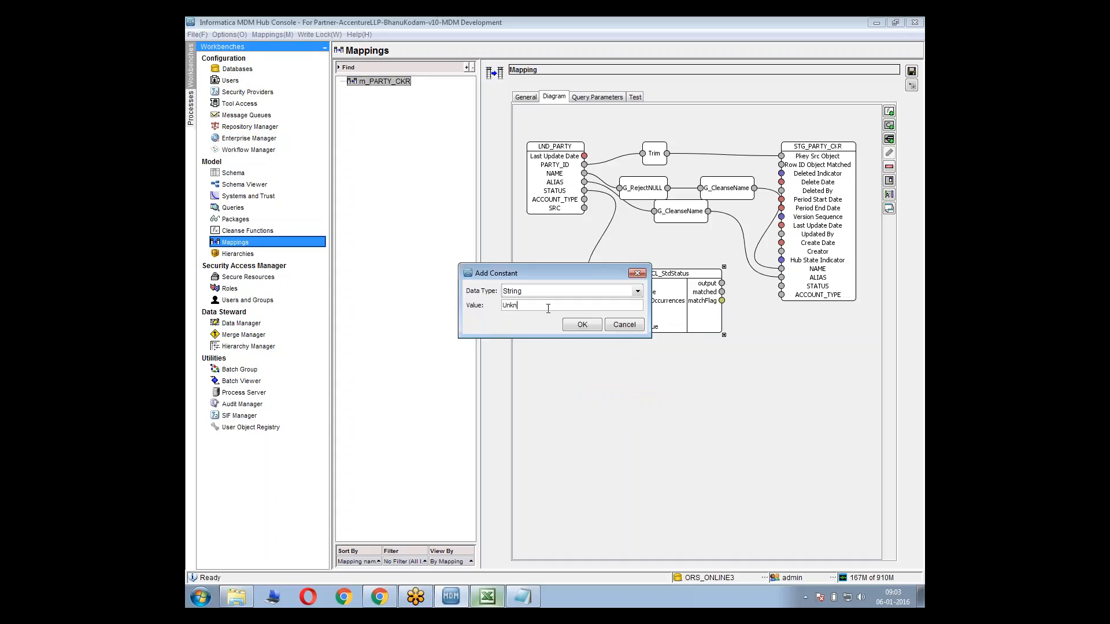
{"action": "left_click", "coordinate": [582, 325]}
{"action": "left_click_drag", "start_coordinate": [549, 161], "coordinate": [619, 328]}
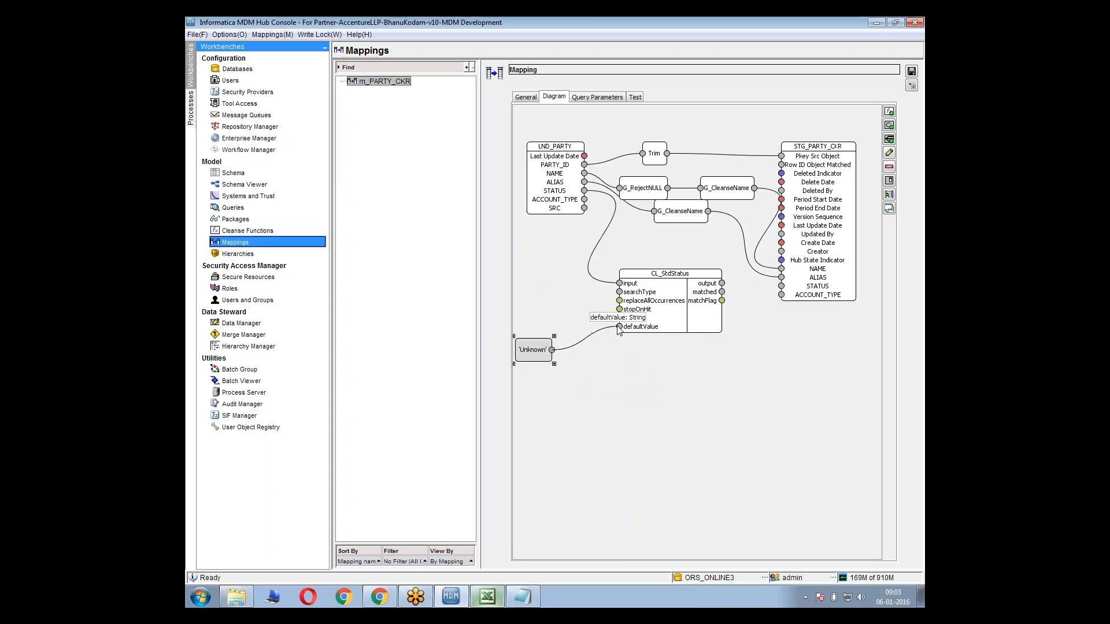
Connect the matched output of CL_StdStatus to STATUS in STG_PARTY_CKR and save the mapping
{"action": "left_click", "coordinate": [723, 296]}
{"action": "left_click", "coordinate": [704, 280]}
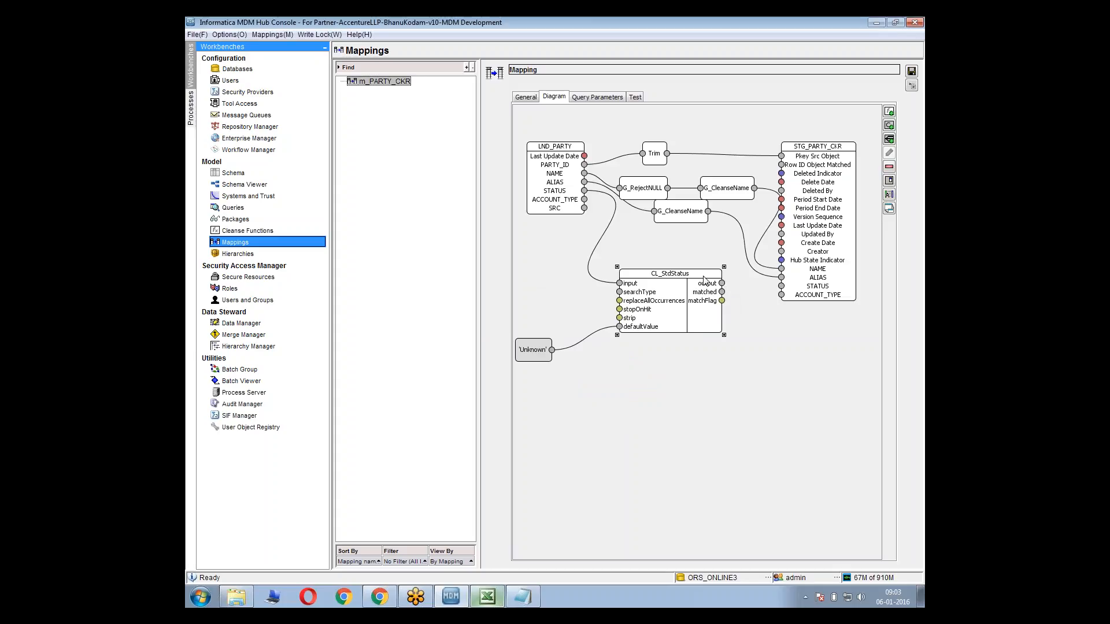
{"action": "left_click_drag", "start_coordinate": [704, 280], "coordinate": [699, 292]}
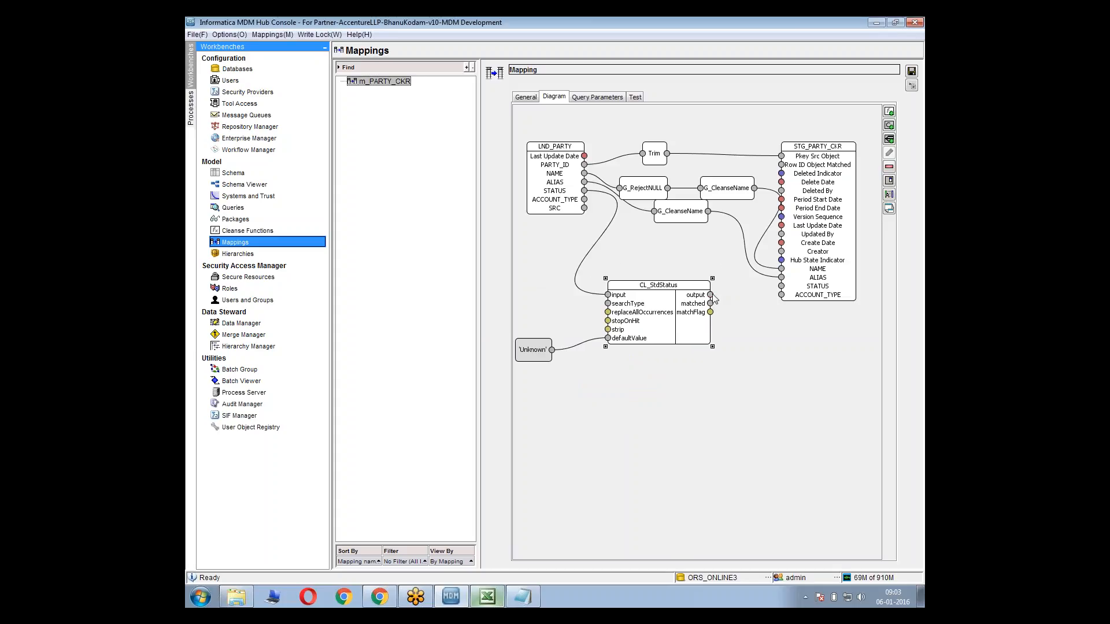
{"action": "left_click_drag", "start_coordinate": [711, 304], "coordinate": [782, 286]}
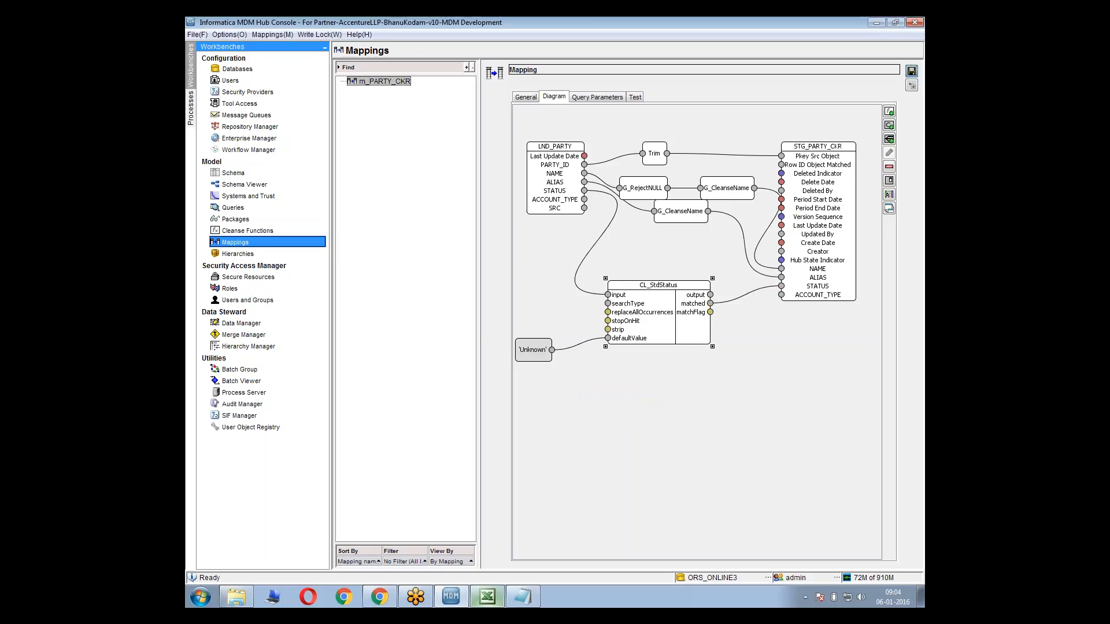
{"action": "left_click", "coordinate": [910, 69]}
Switch to the Excel Mapping Sheet and review the PARTY_TYPE mapping source and cleanse expression for C_STG_PARTY
{"action": "left_click", "coordinate": [488, 597]}
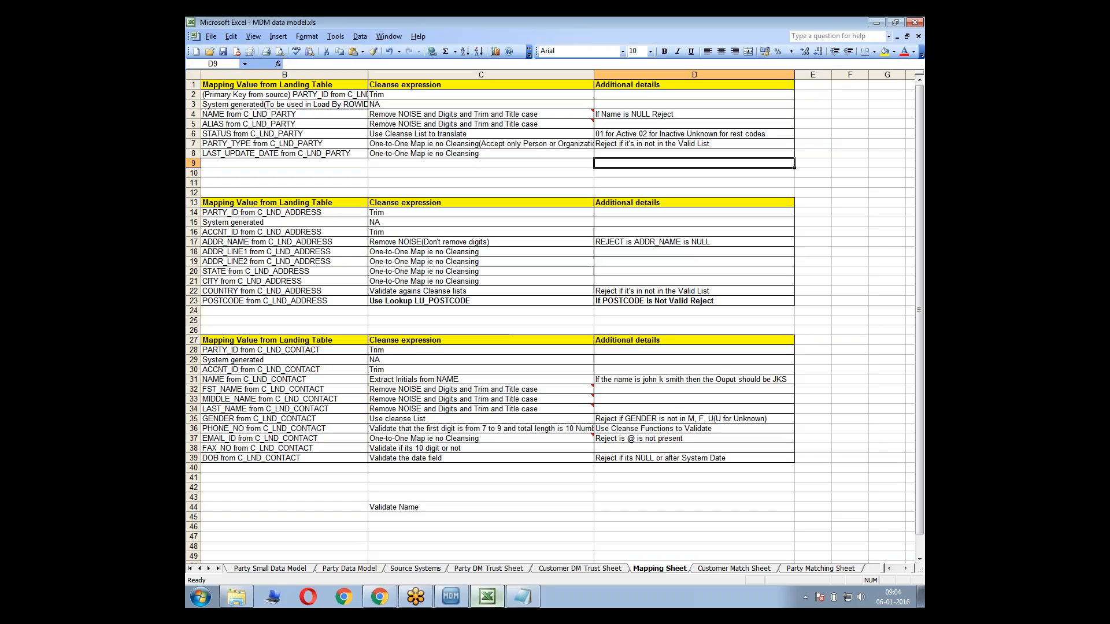
{"action": "left_click", "coordinate": [268, 144]}
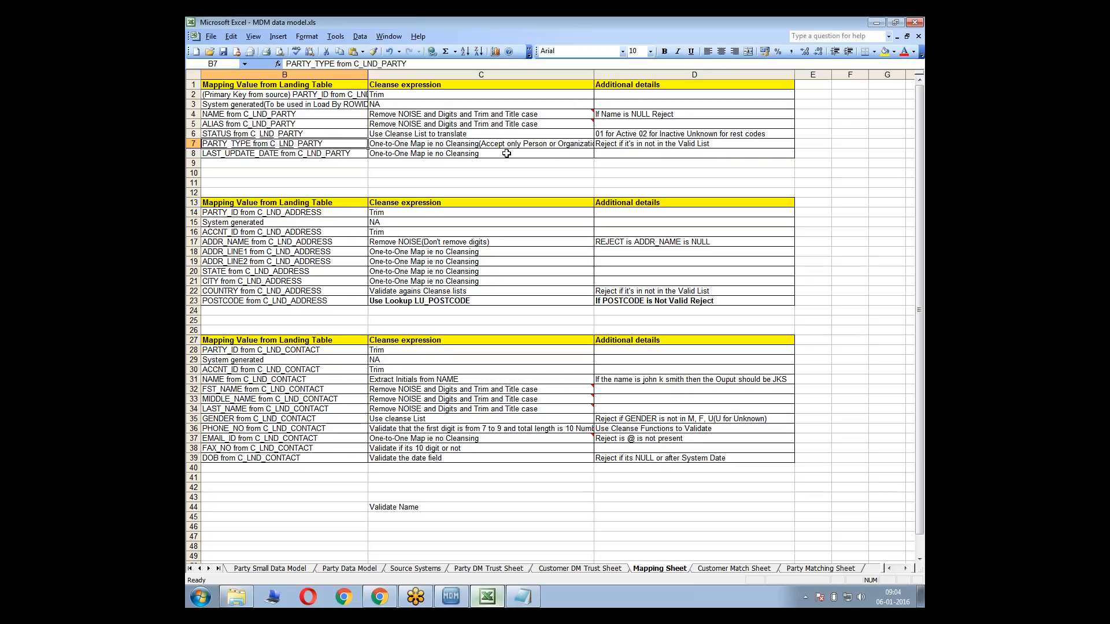
{"action": "left_click", "coordinate": [399, 145]}
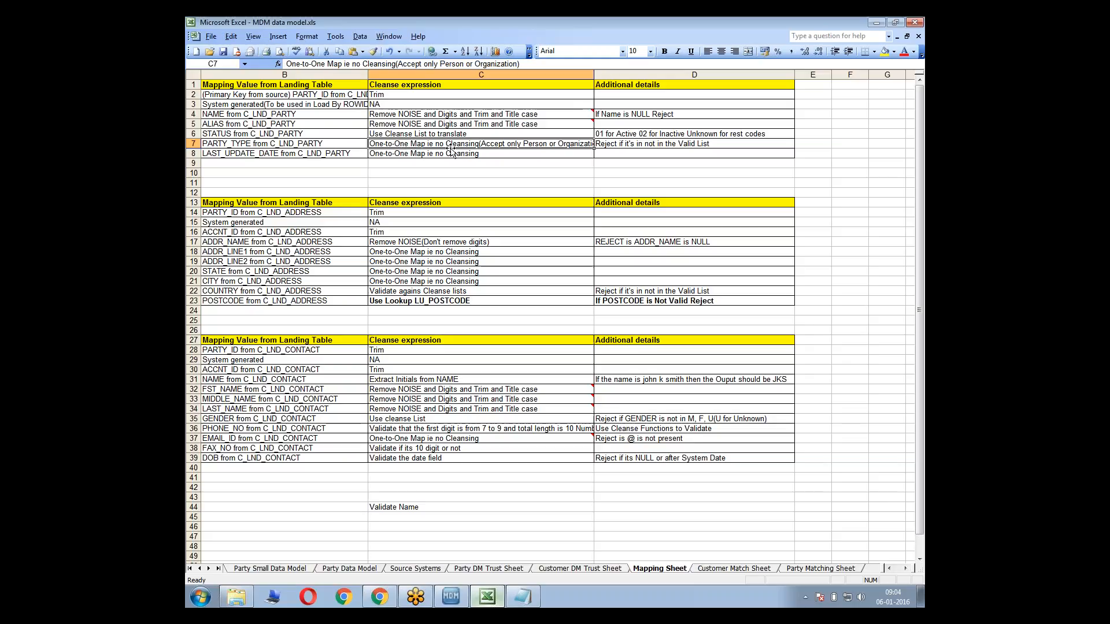
{"action": "left_click", "coordinate": [291, 144]}
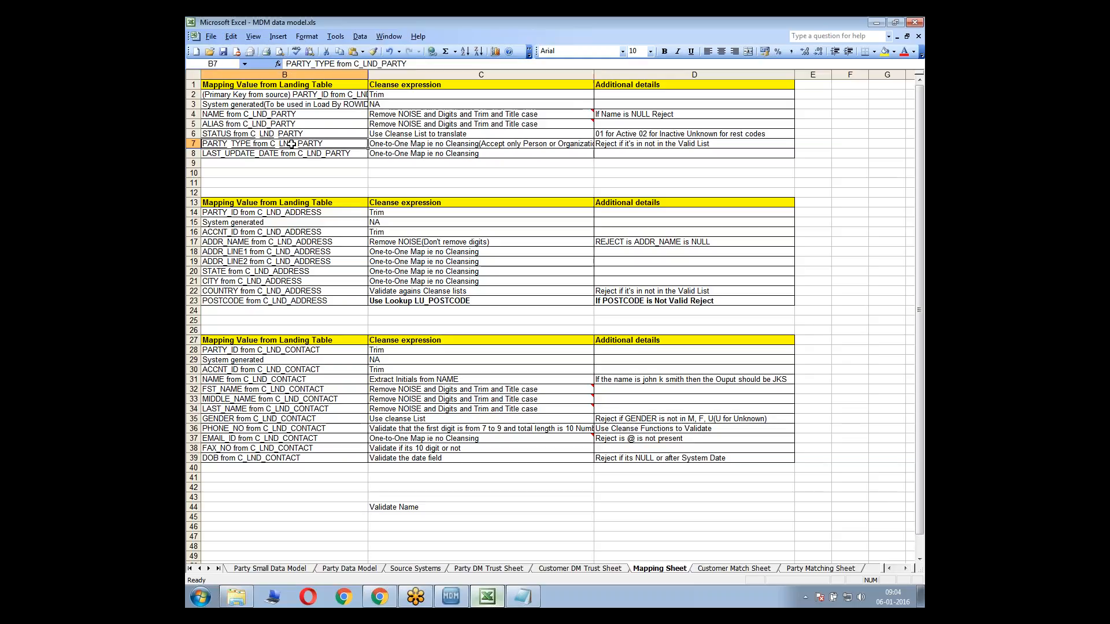
{"action": "left_click", "coordinate": [479, 155]}
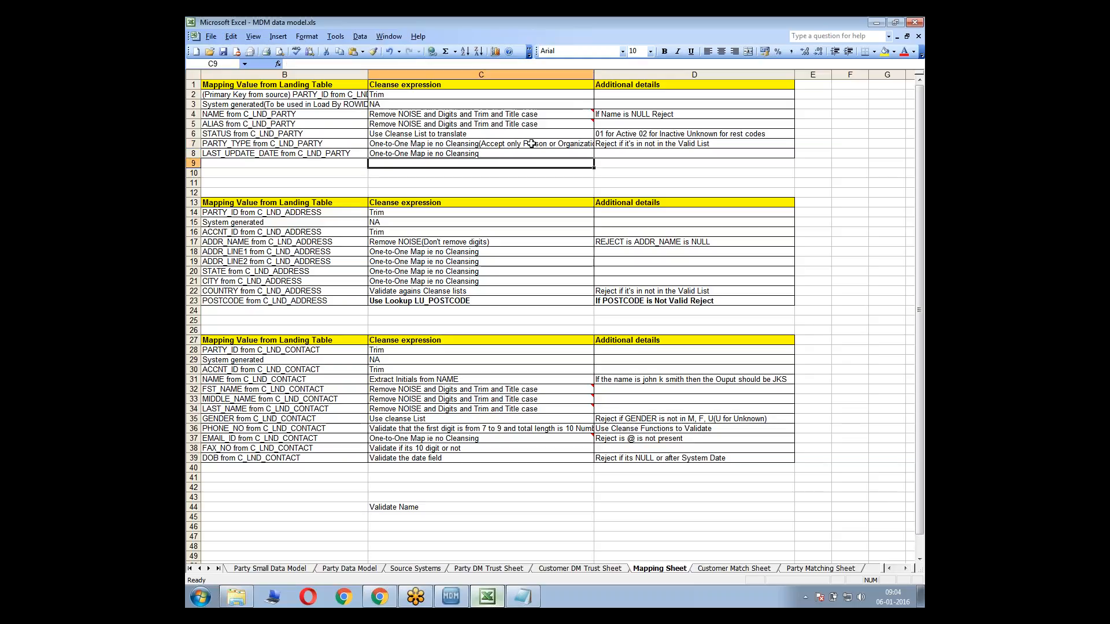
Compare the cleanse expressions and additional details for STATUS and PARTY_TYPE in the C_STG_PARTY section of the Mapping Sheet
{"action": "left_click", "coordinate": [530, 144]}
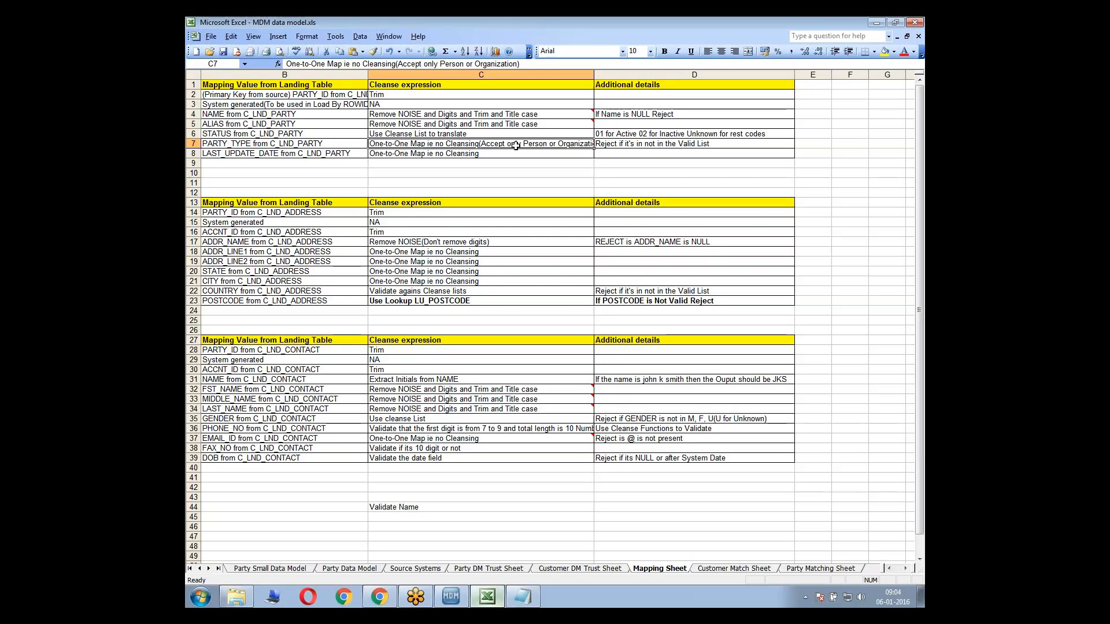
{"action": "left_click", "coordinate": [455, 134]}
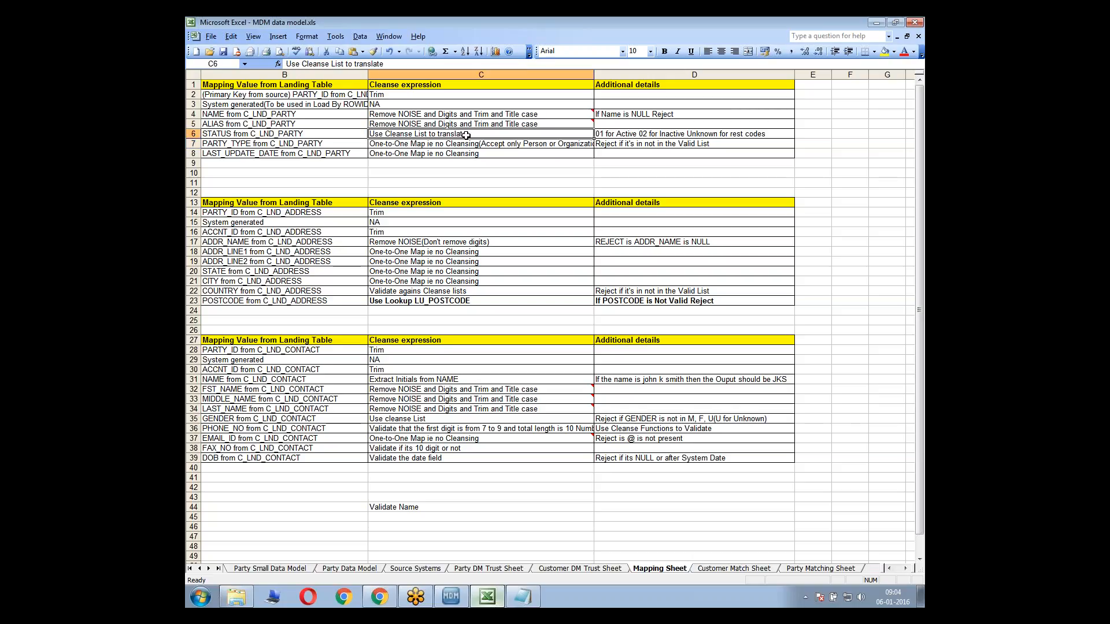
{"action": "left_click", "coordinate": [499, 143]}
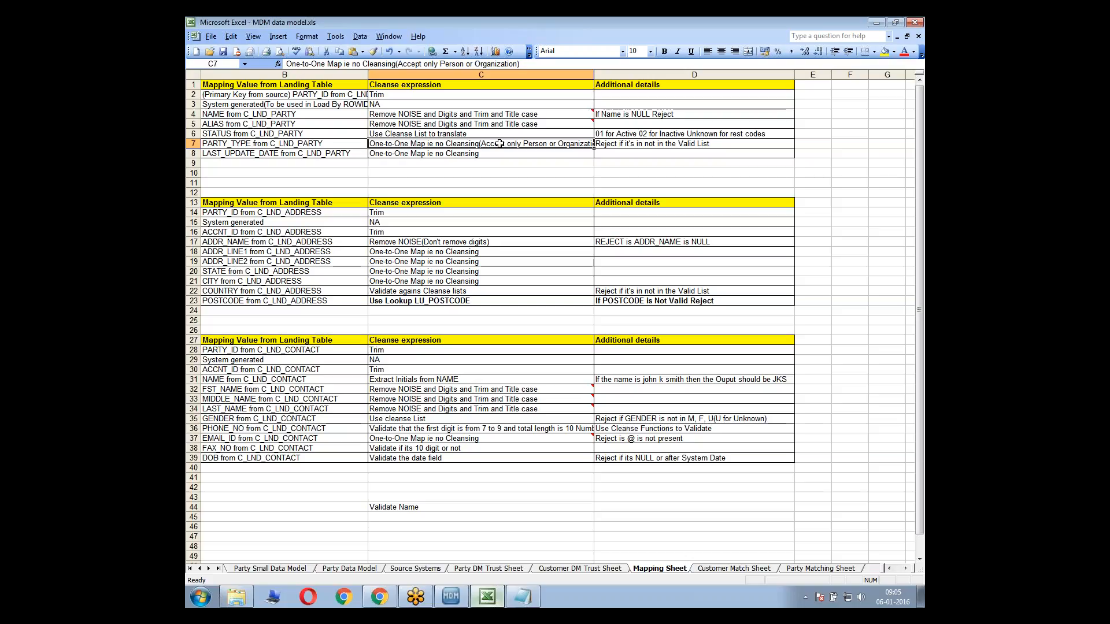
{"action": "left_click", "coordinate": [484, 134]}
{"action": "left_click", "coordinate": [713, 135]}
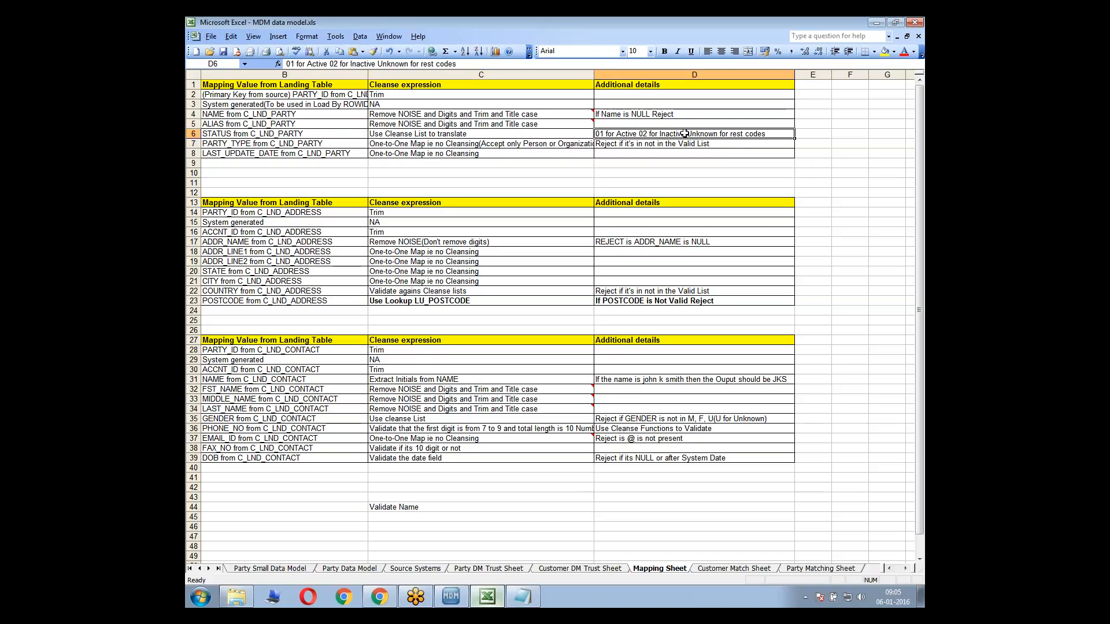
{"action": "double_click", "coordinate": [685, 133]}
{"action": "double_click", "coordinate": [702, 134]}
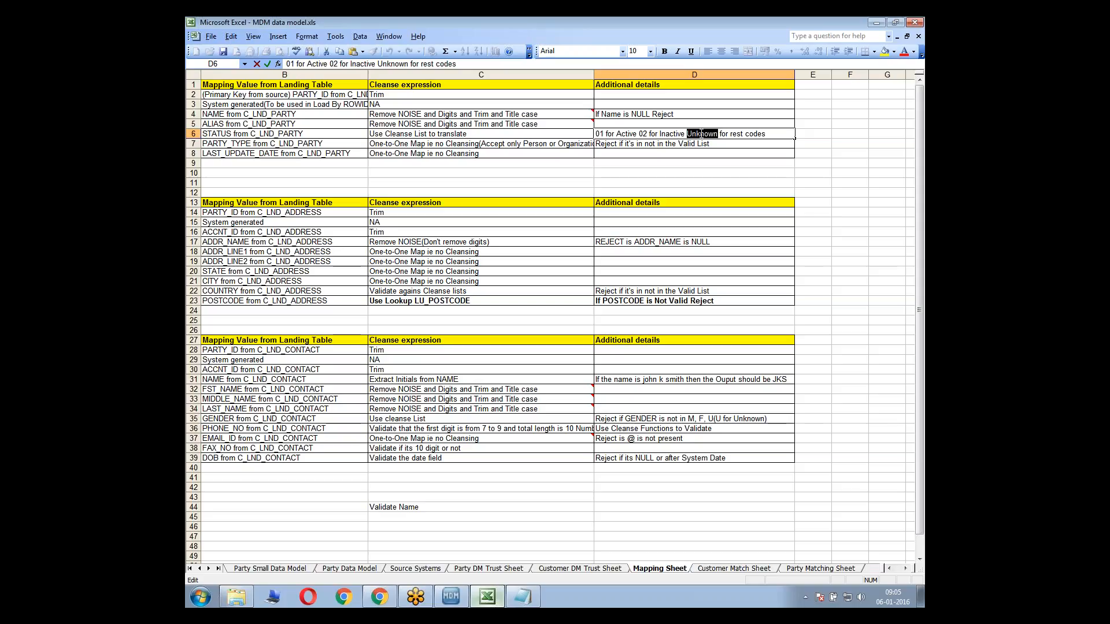
{"action": "left_click_drag", "start_coordinate": [742, 134], "coordinate": [726, 133]}
{"action": "left_click", "coordinate": [726, 134]}
{"action": "double_click", "coordinate": [699, 133]}
{"action": "left_click", "coordinate": [573, 145]}
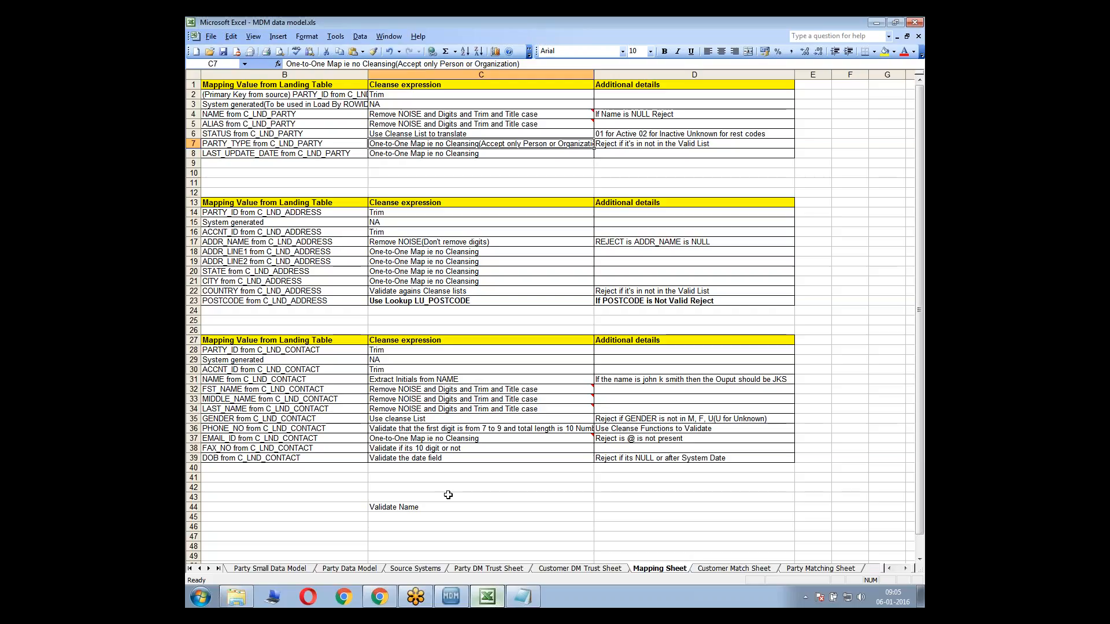
Switch to the Informatica MDM Hub Console, collapse the CL_StdStatus ports and stack it with the Unknown constant below the G_CleanseName functions
{"action": "left_click", "coordinate": [460, 599]}
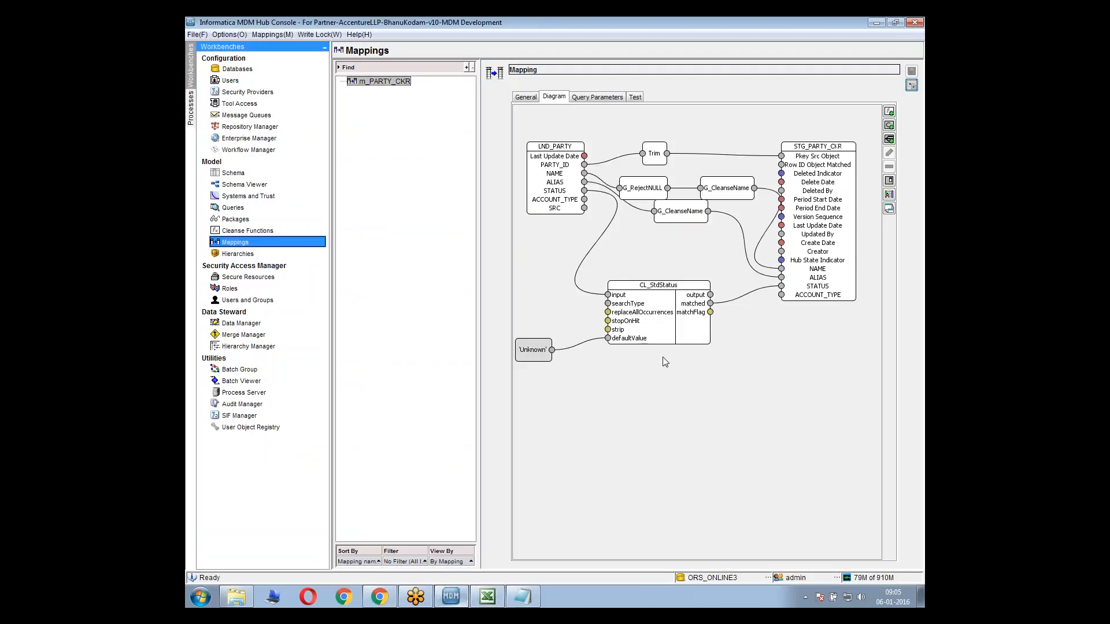
{"action": "right_click", "coordinate": [669, 302]}
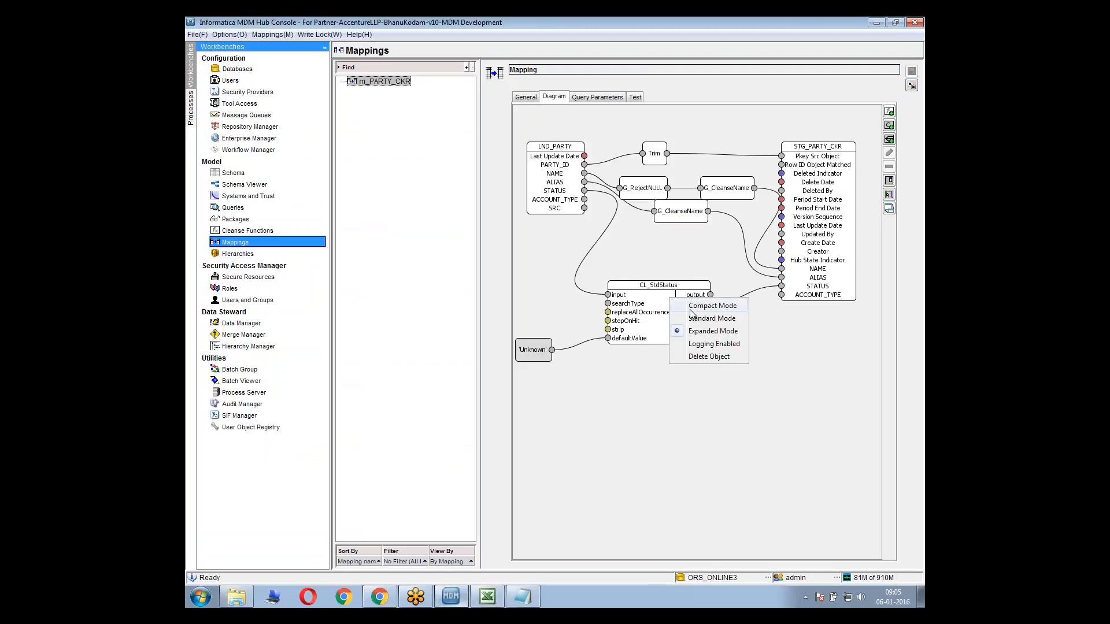
{"action": "left_click", "coordinate": [693, 314]}
{"action": "left_click_drag", "start_coordinate": [650, 286], "coordinate": [706, 262]}
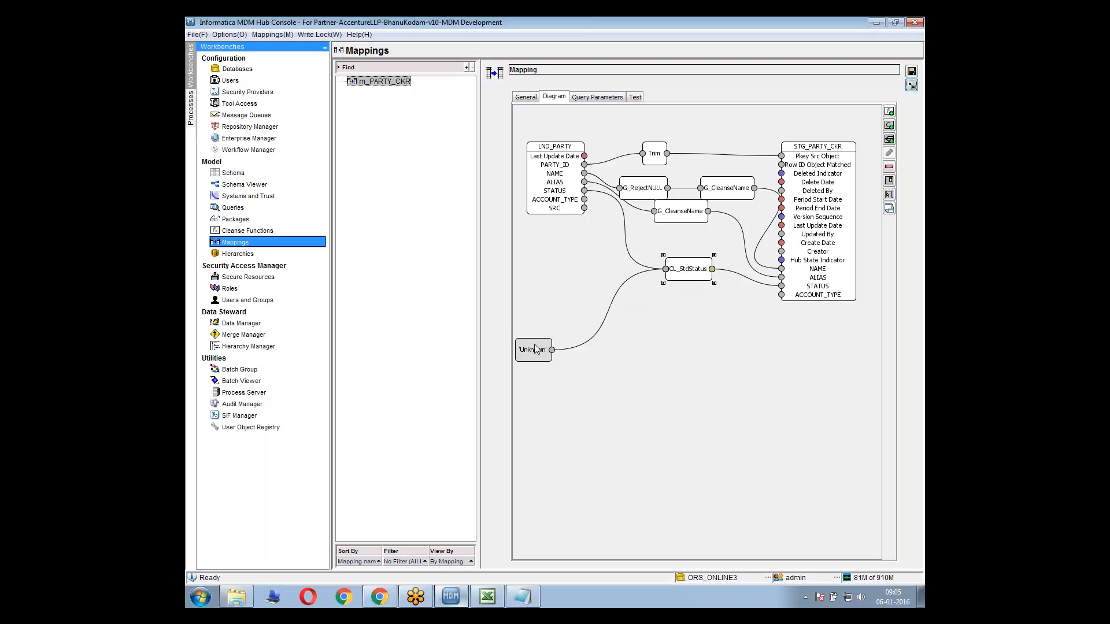
{"action": "left_click_drag", "start_coordinate": [537, 350], "coordinate": [700, 235]}
{"action": "left_click", "coordinate": [687, 260]}
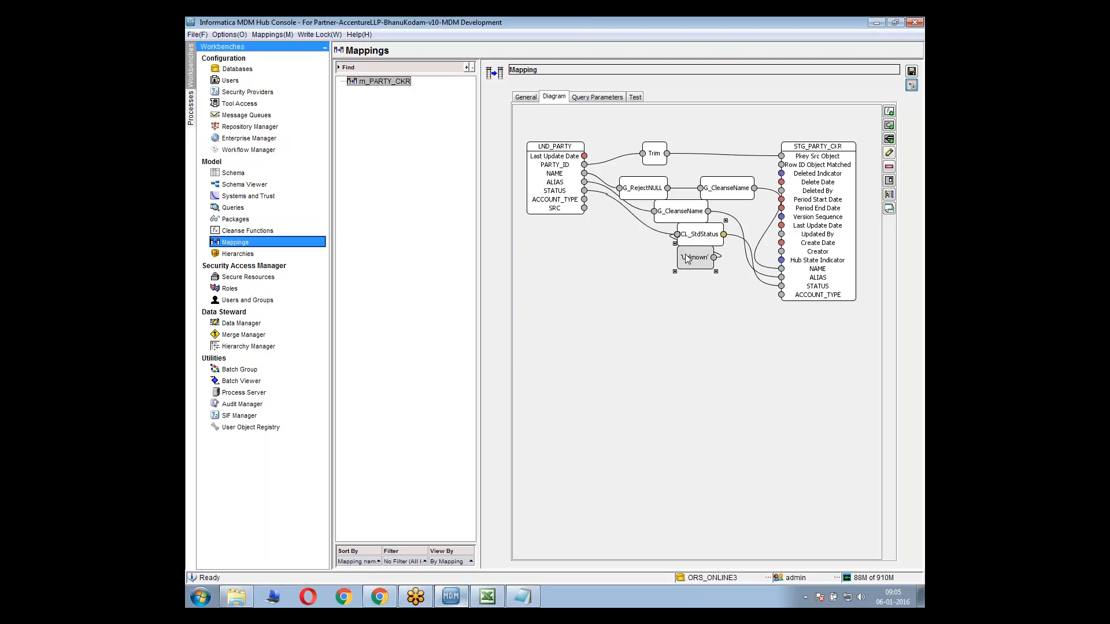
{"action": "right_click", "coordinate": [586, 284]}
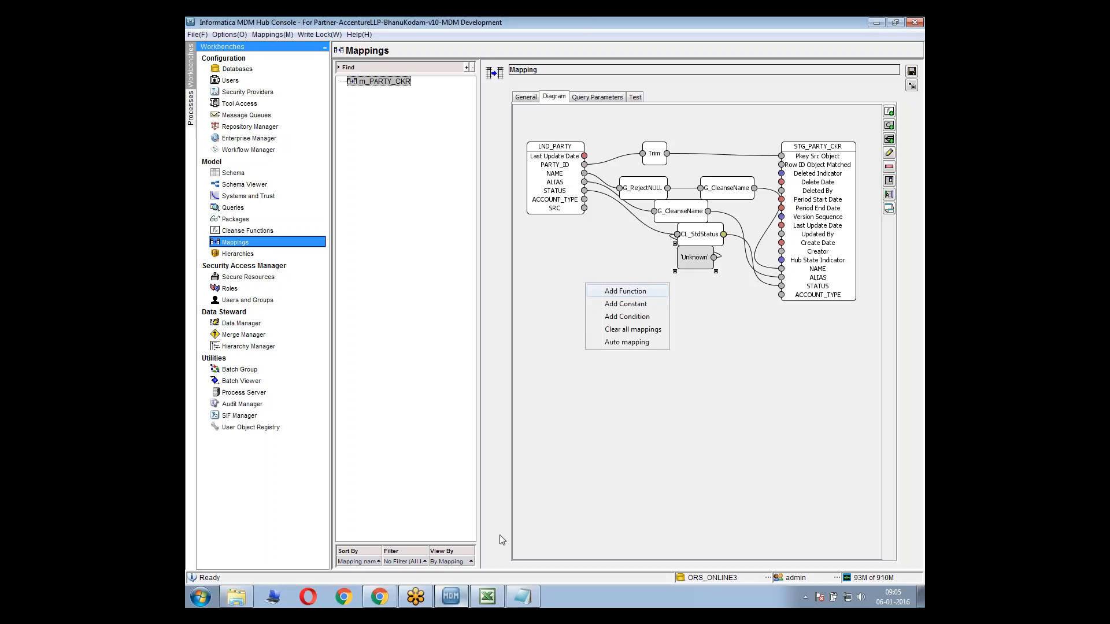
{"action": "left_click", "coordinate": [623, 291]}
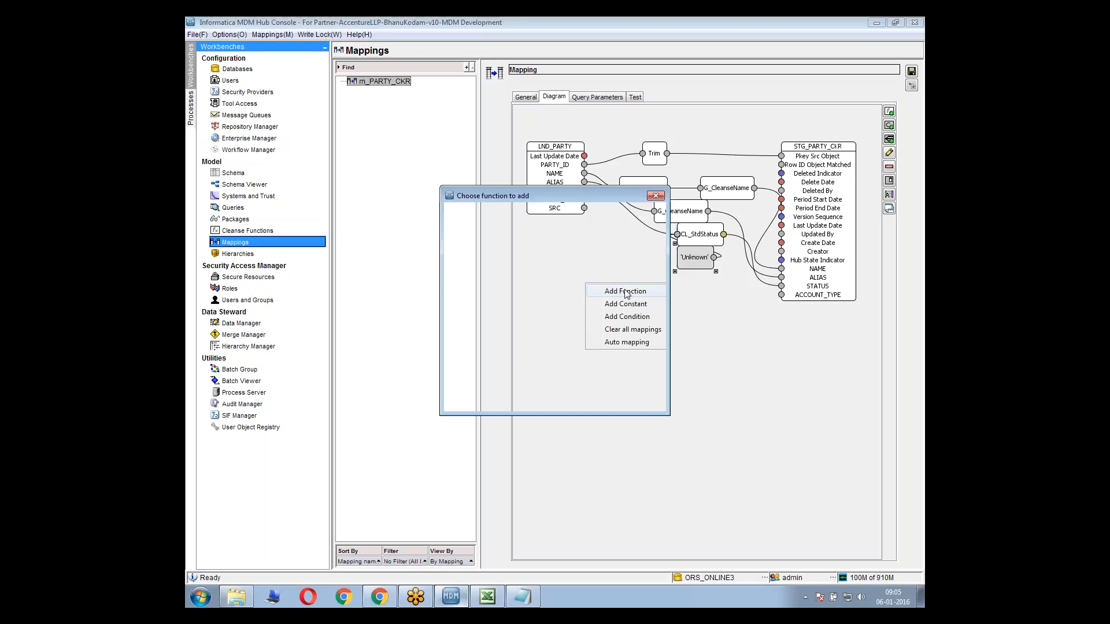
{"action": "left_click", "coordinate": [636, 403]}
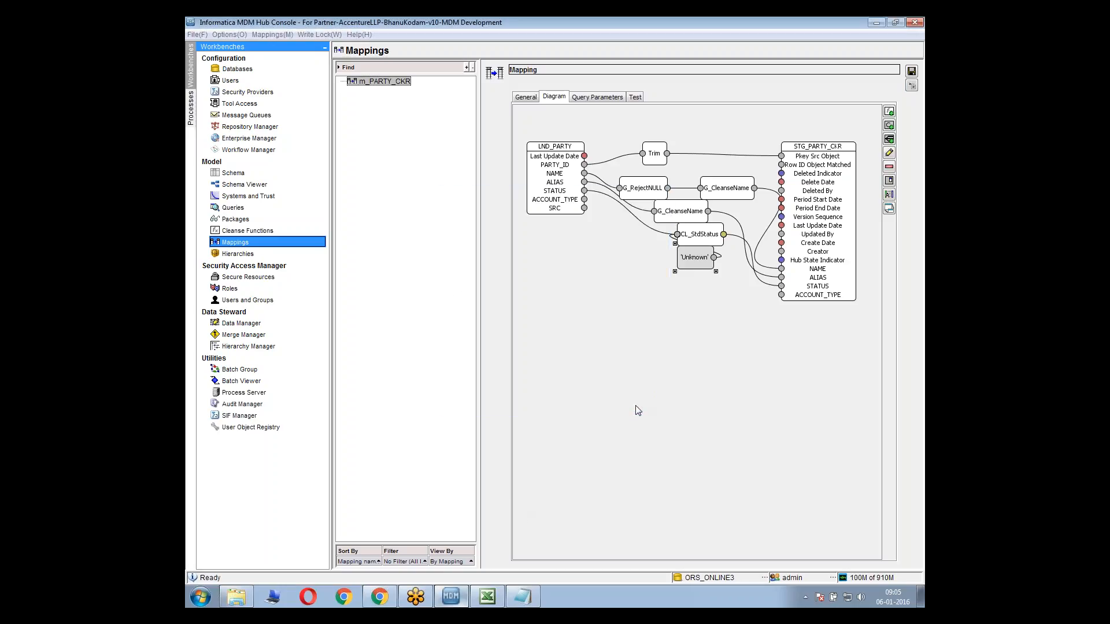
{"action": "key", "text": "alt+Tab"}
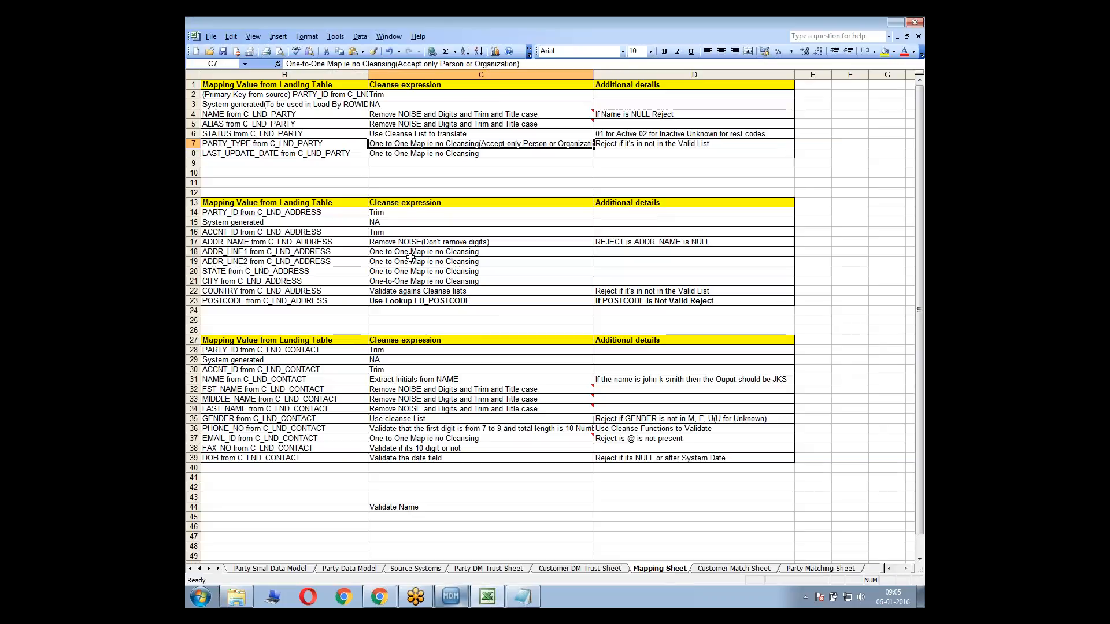
{"action": "key", "text": "alt+Tab"}
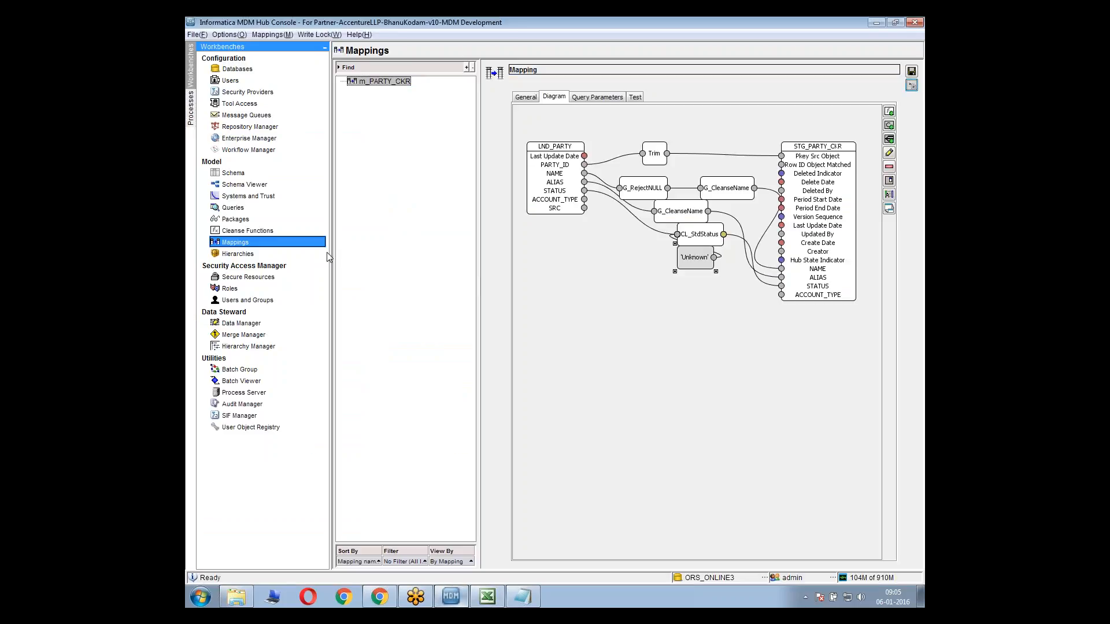
Save the changed mapping properties and open the Cleanse Functions tool
{"action": "left_click", "coordinate": [248, 232]}
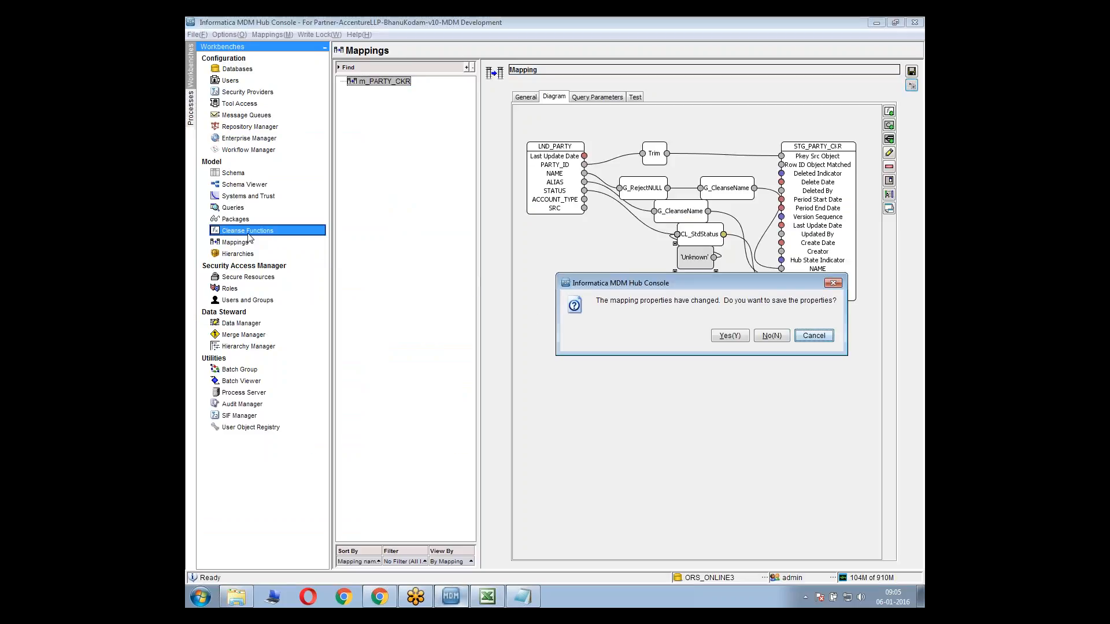
{"action": "left_click", "coordinate": [731, 337]}
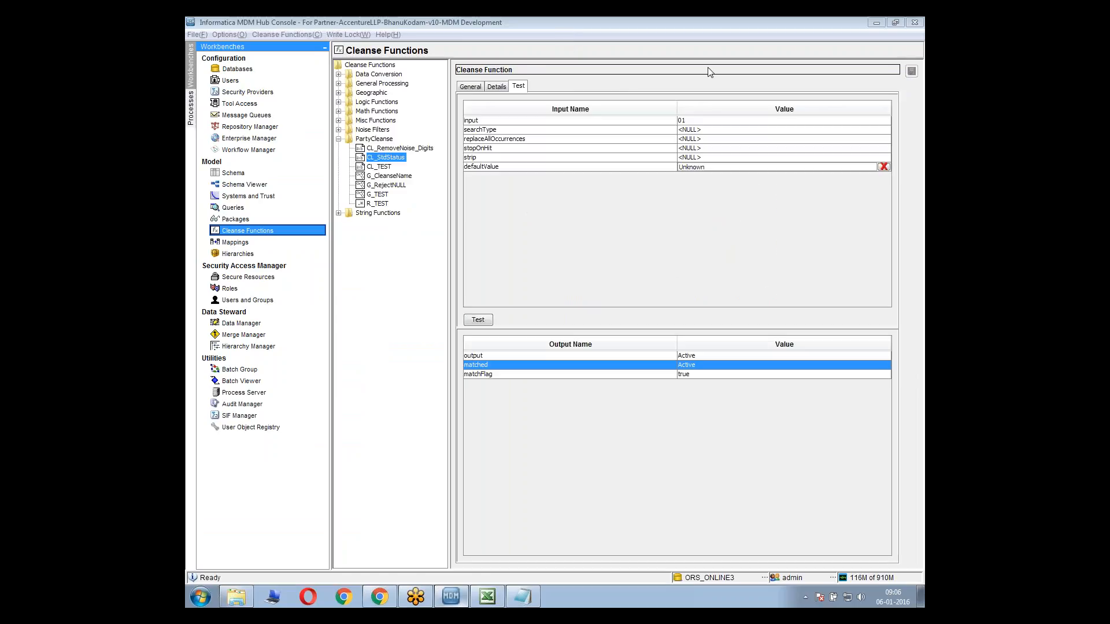
Add a secure cleanse list named CL_ValidatePartyType to the PartyCleanse library, checking the PARTY_TYPE row in the Mapping Sheet for the naming
{"action": "right_click", "coordinate": [389, 139]}
{"action": "left_click", "coordinate": [435, 173]}
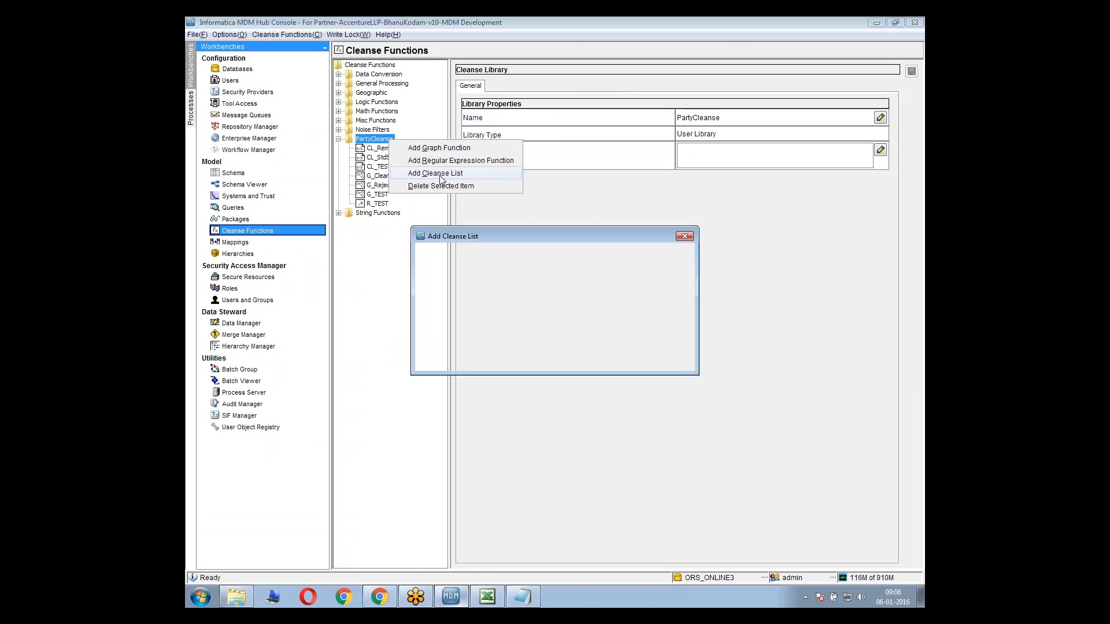
{"action": "left_click", "coordinate": [529, 600]}
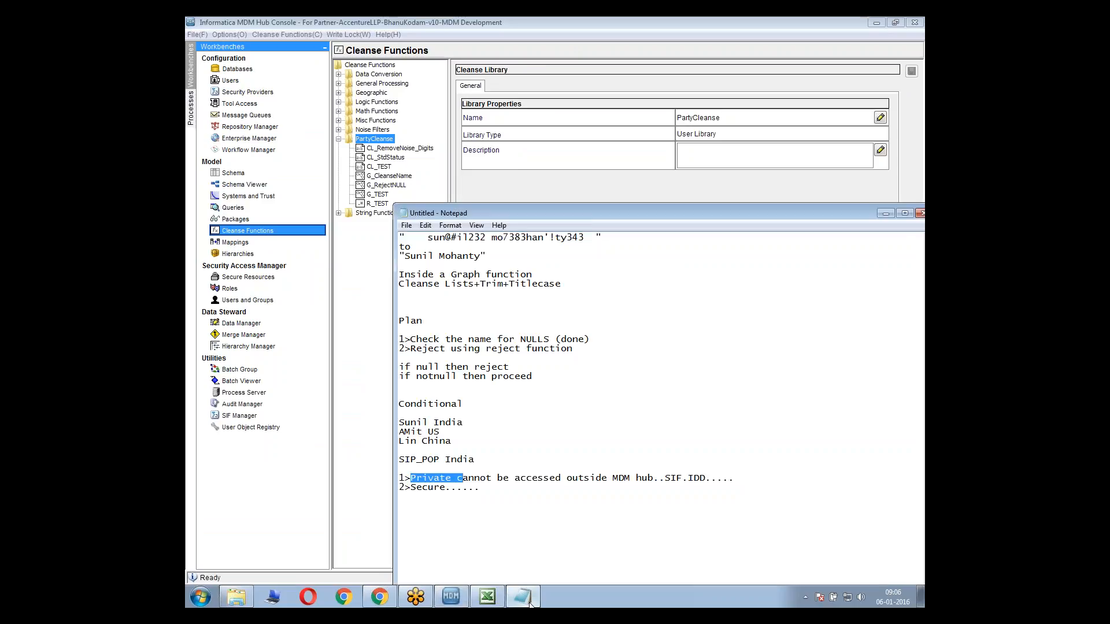
{"action": "left_click", "coordinate": [488, 596]}
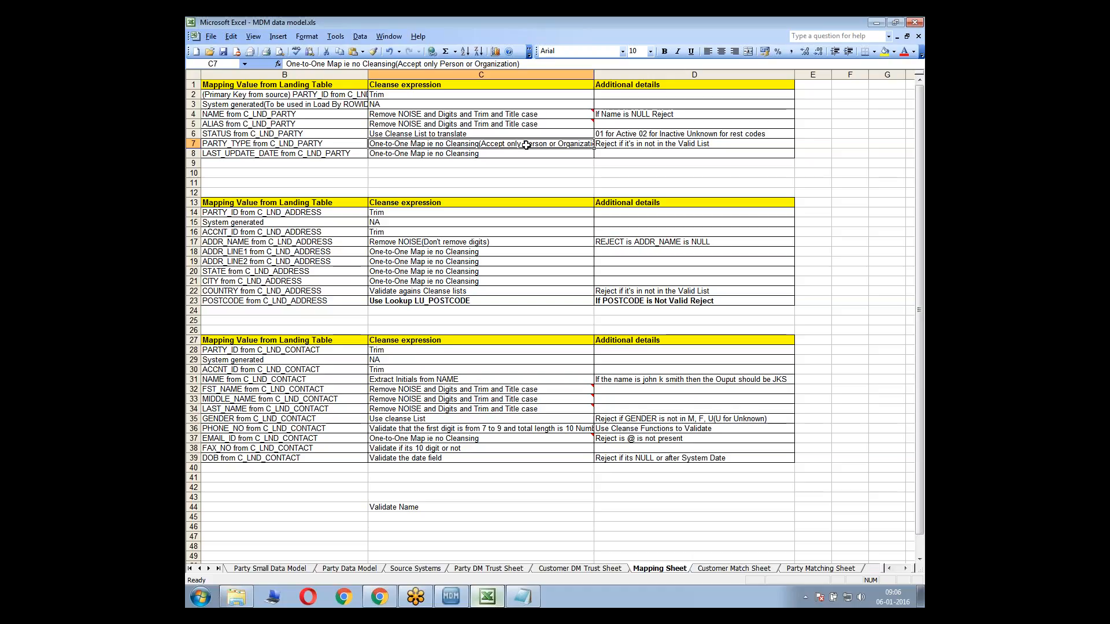
{"action": "key", "text": "alt+Tab"}
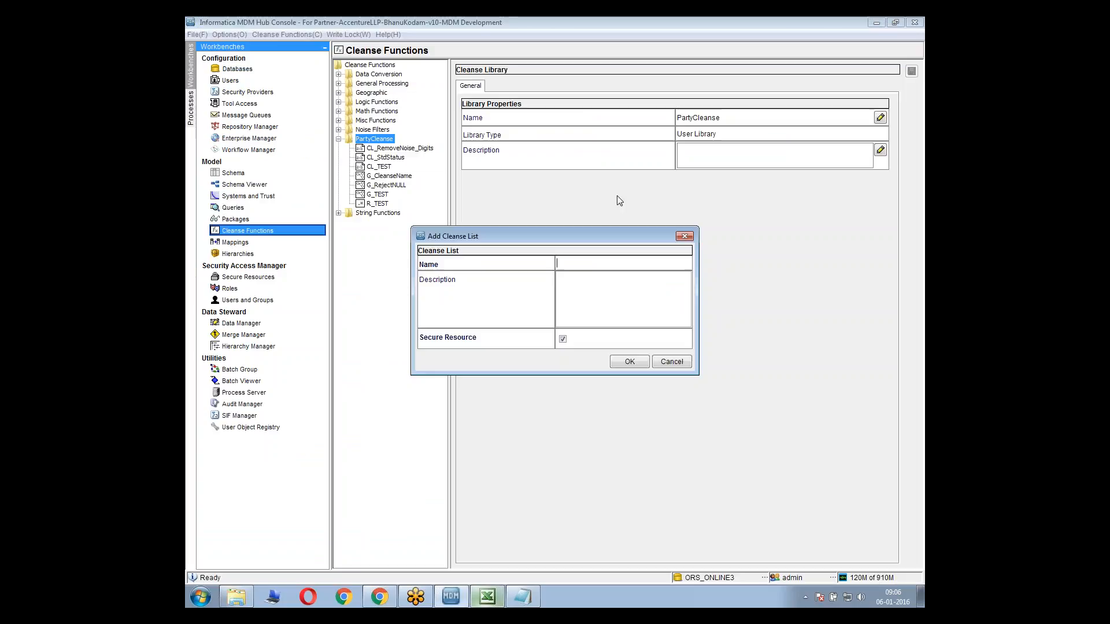
{"action": "type", "text": "CL_"}
{"action": "key", "text": "alt+Tab"}
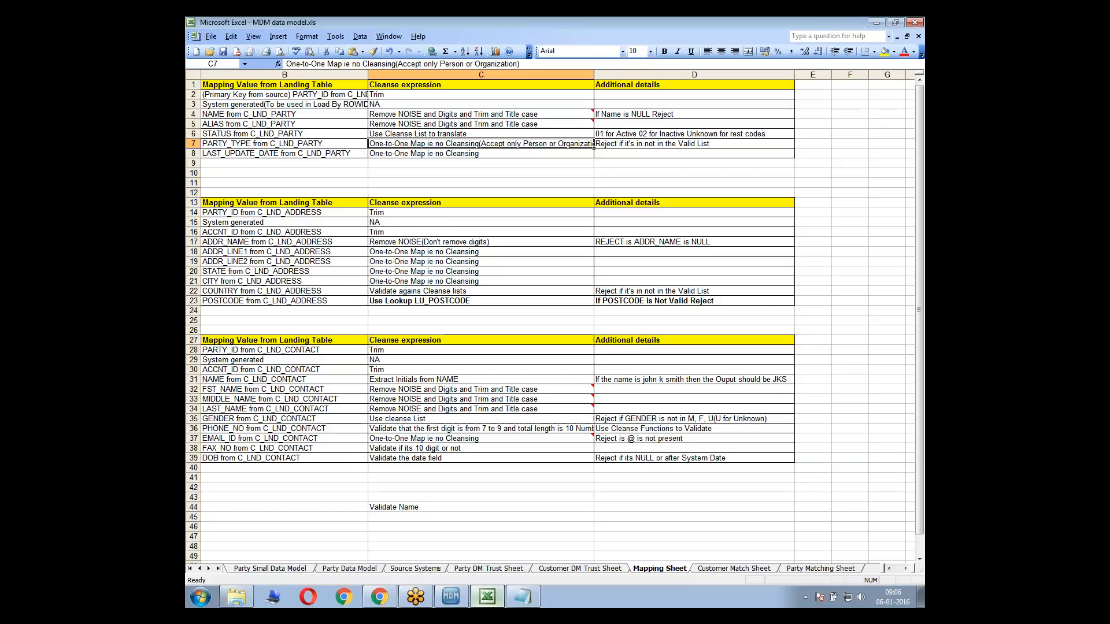
{"action": "key", "text": "Left"}
{"action": "key", "text": "Left"}
{"action": "key", "text": "Right"}
{"action": "key", "text": "Right"}
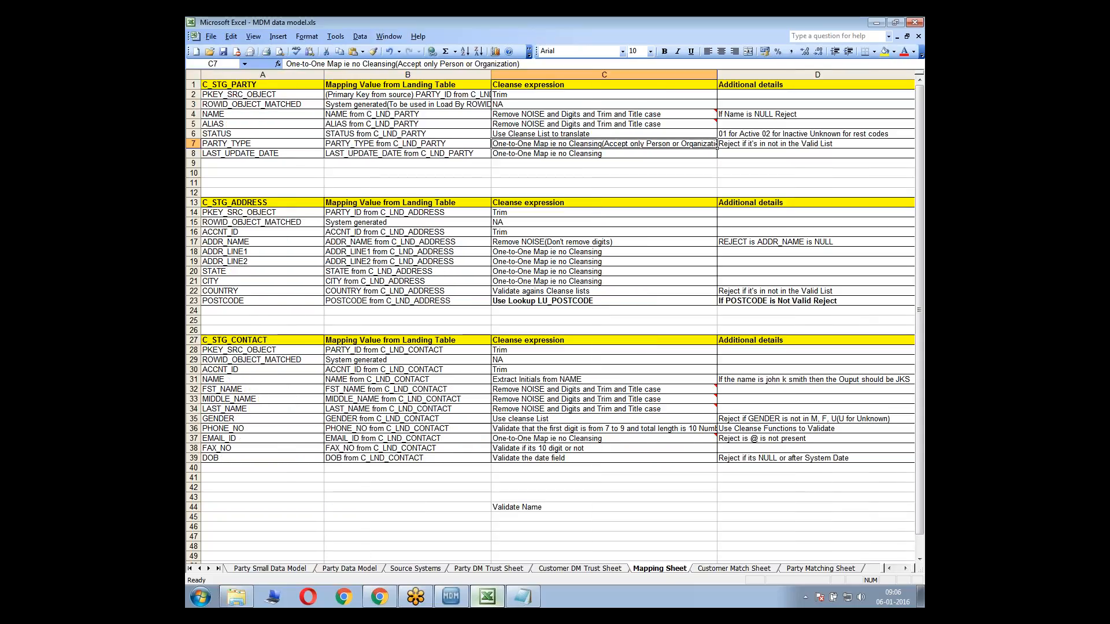
{"action": "key", "text": "alt+Tab"}
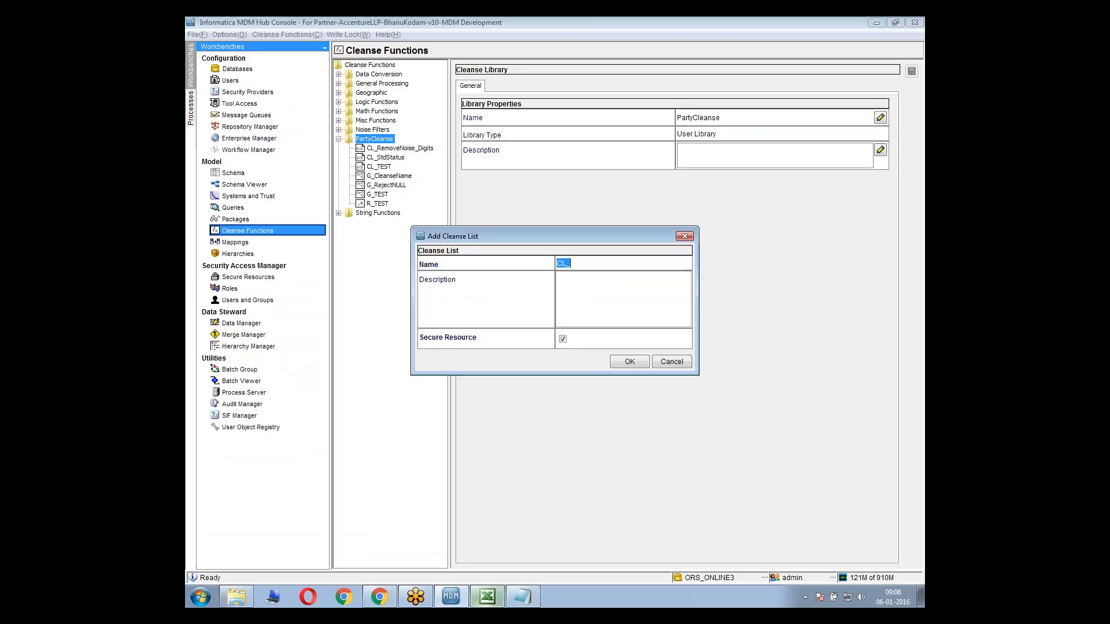
{"action": "type", "text": "Vali"}
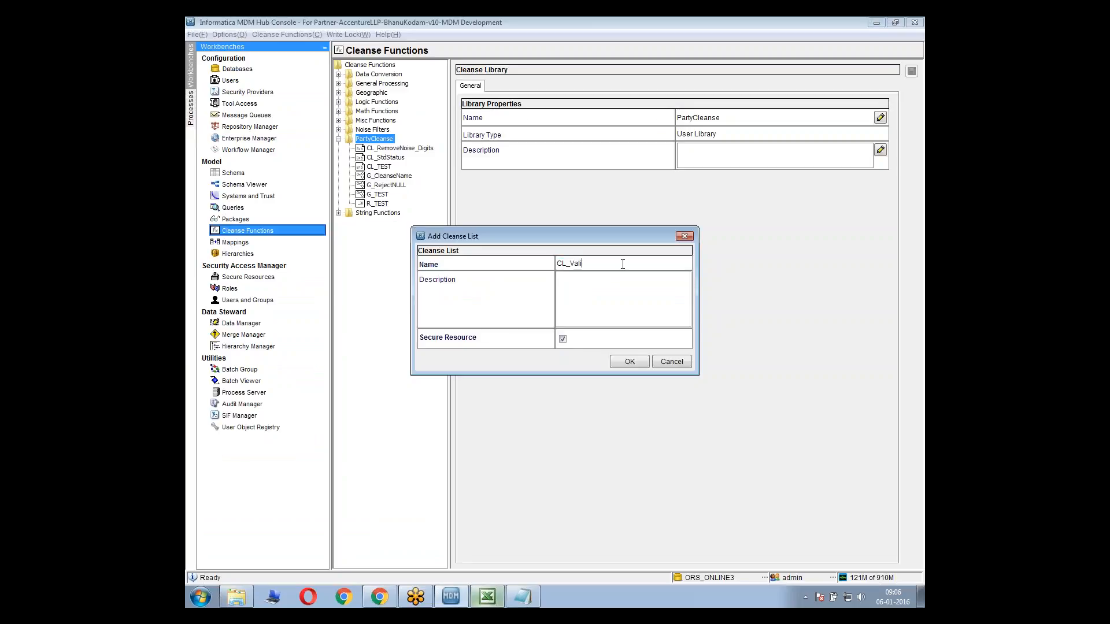
{"action": "type", "text": "datePartyType"}
{"action": "left_click", "coordinate": [619, 362]}
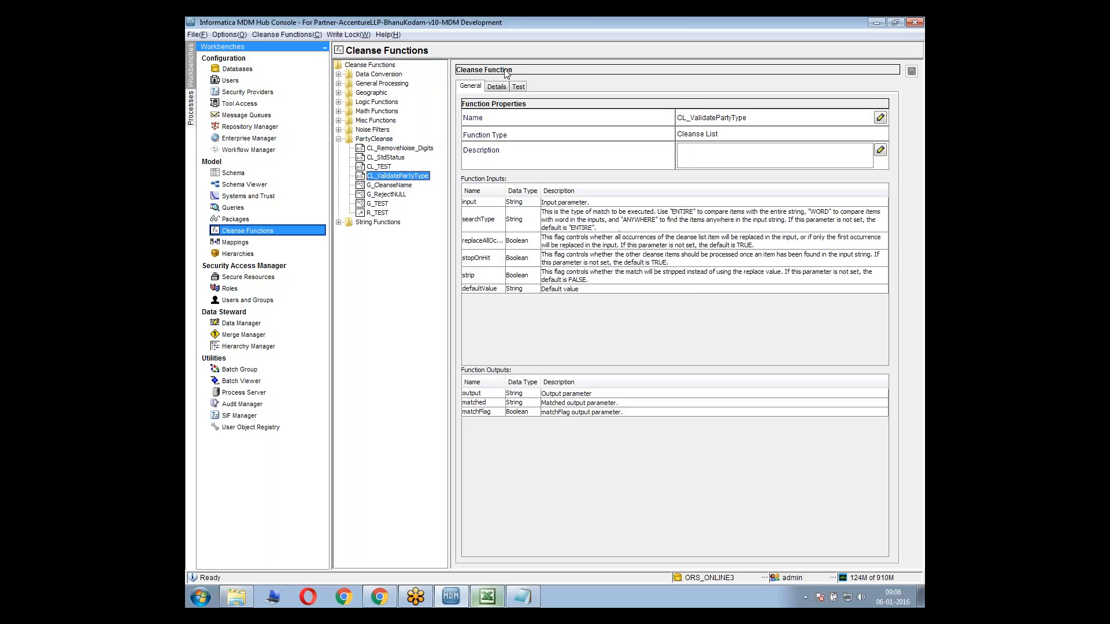
Add an exact-match entry to the CL_ValidatePartyType details with Person as both search string and output string
{"action": "left_click", "coordinate": [496, 86]}
{"action": "left_click", "coordinate": [877, 146]}
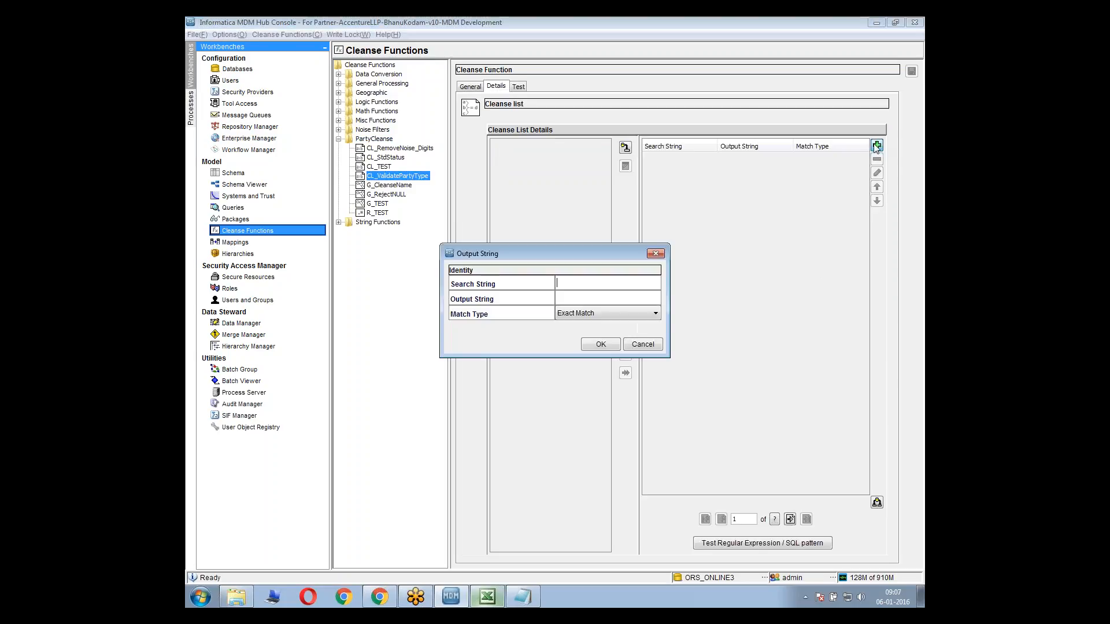
{"action": "type", "text": "Person"}
{"action": "left_click_drag", "start_coordinate": [652, 282], "coordinate": [506, 283]}
{"action": "left_click", "coordinate": [593, 299]}
{"action": "left_click", "coordinate": [600, 344]}
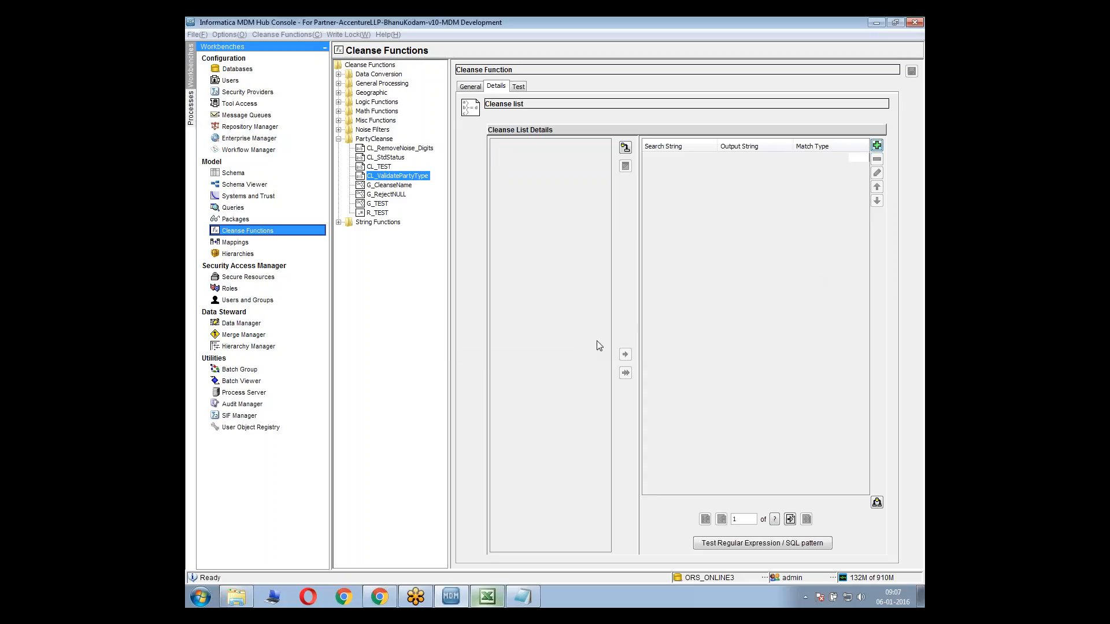
Add a second exact-match entry to CL_ValidatePartyType with Organization as both search string and output string
{"action": "type", "text": "O"}
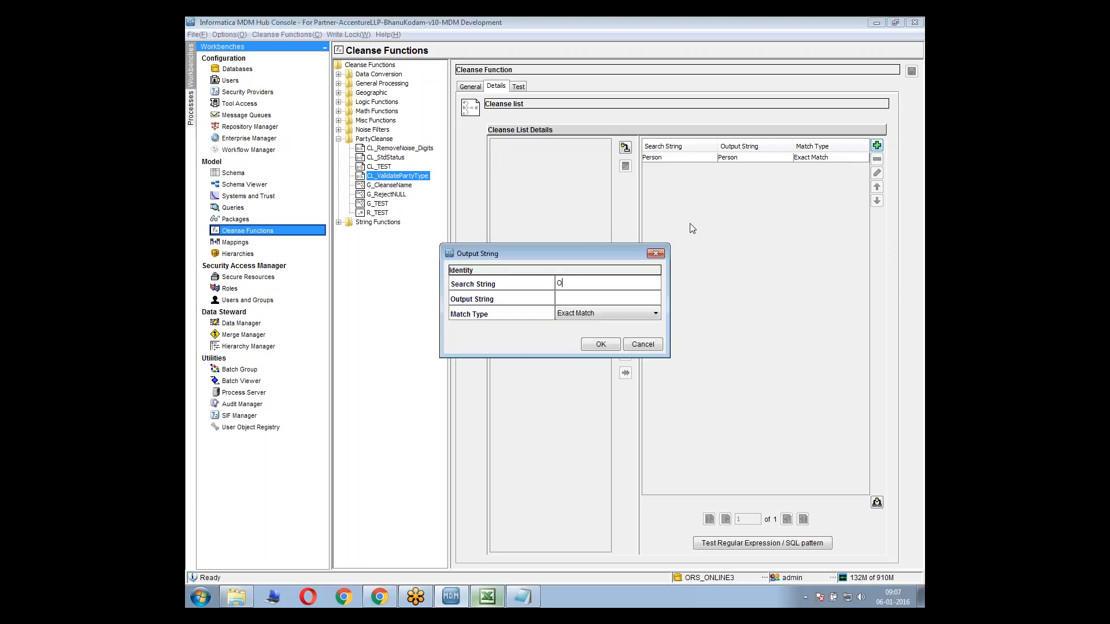
{"action": "type", "text": "rganization"}
{"action": "double_click", "coordinate": [605, 279]}
{"action": "key", "text": "ctrl+c"}
{"action": "left_click", "coordinate": [616, 298]}
{"action": "key", "text": "ctrl+v"}
{"action": "left_click", "coordinate": [601, 345]}
Test CL_ValidatePartyType with the input value Person
{"action": "left_click", "coordinate": [519, 87]}
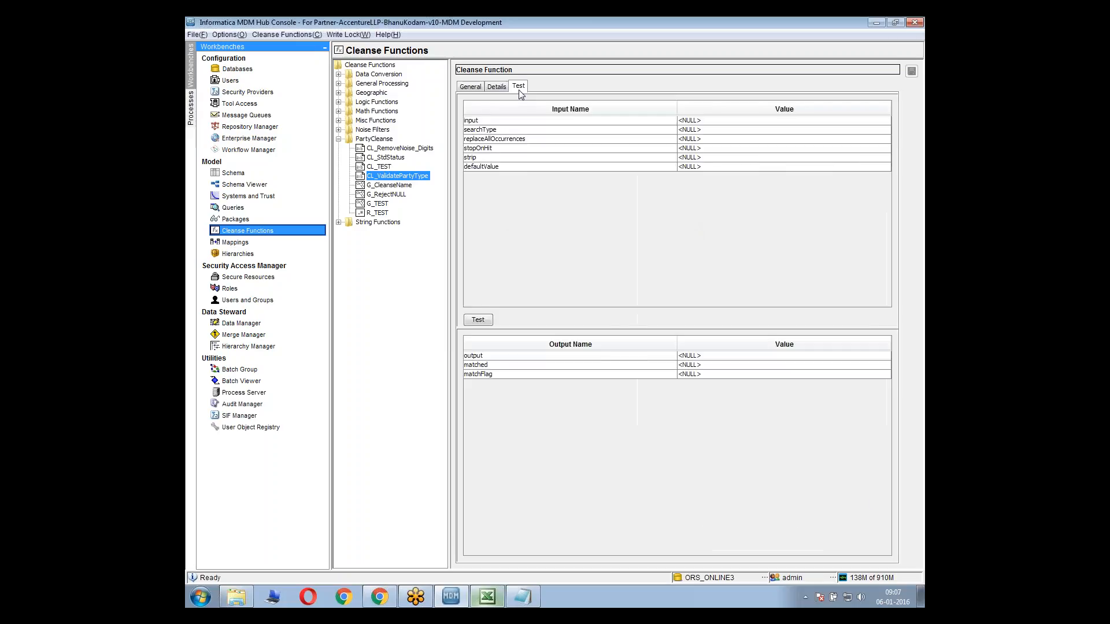
{"action": "left_click", "coordinate": [710, 119]}
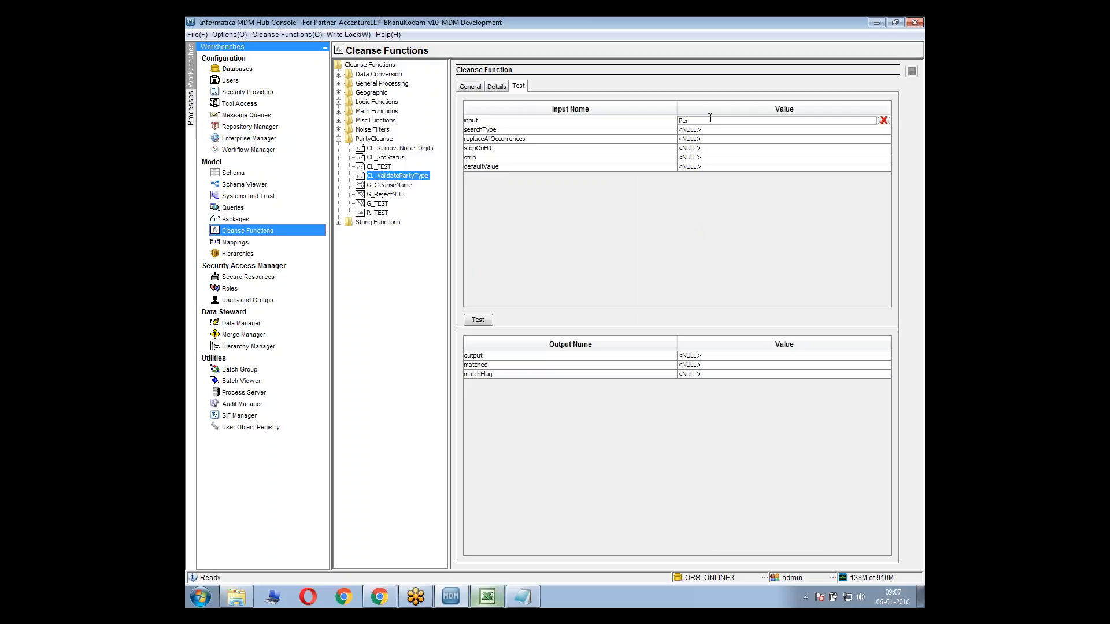
{"action": "left_click", "coordinate": [478, 319]}
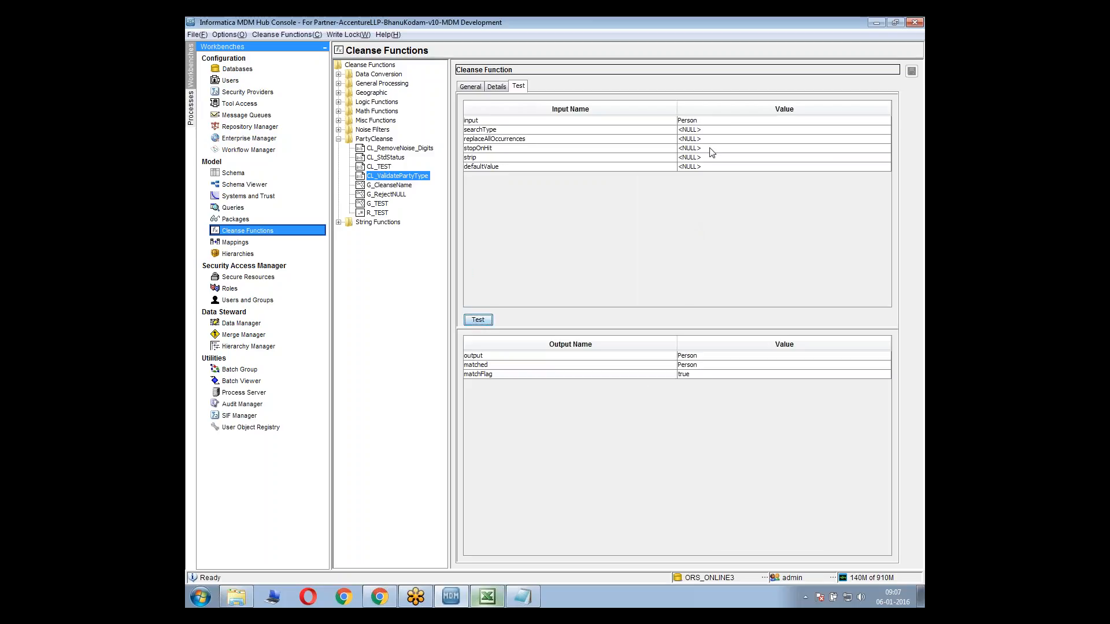
Test CL_ValidatePartyType with the invalid input Psdfrsdsfsonasfadsfsdfsdfs and examine the matchFlag output
{"action": "left_click", "coordinate": [706, 120]}
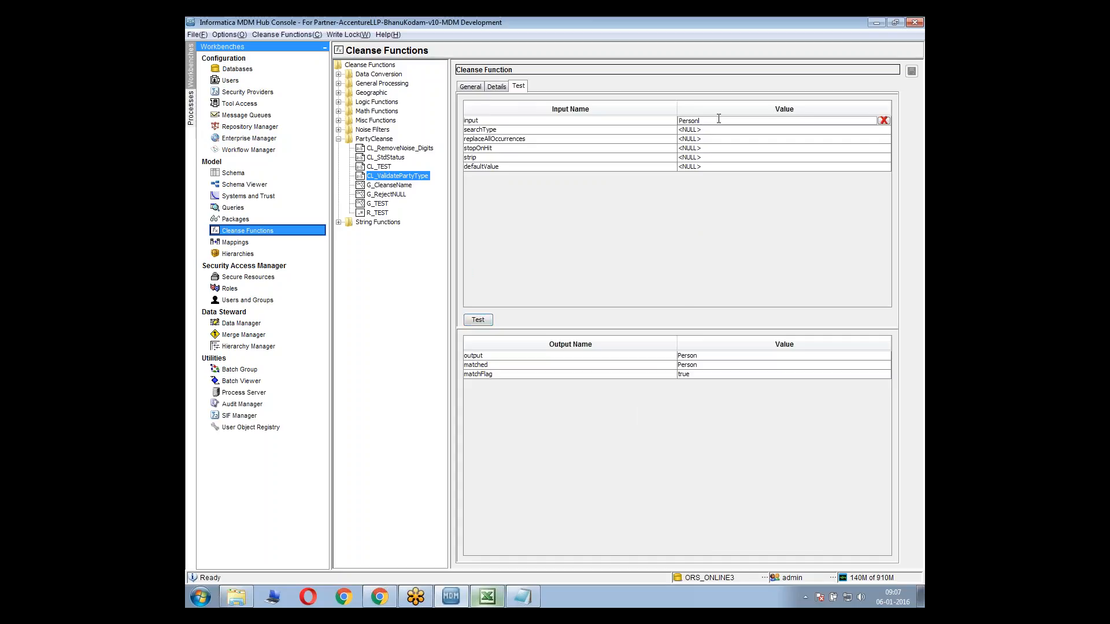
{"action": "type", "text": "asfadsfsdfsdfs"}
{"action": "left_click", "coordinate": [663, 121]}
{"action": "left_click", "coordinate": [703, 121]}
{"action": "left_click", "coordinate": [693, 121]}
{"action": "type", "text": "dsfs"}
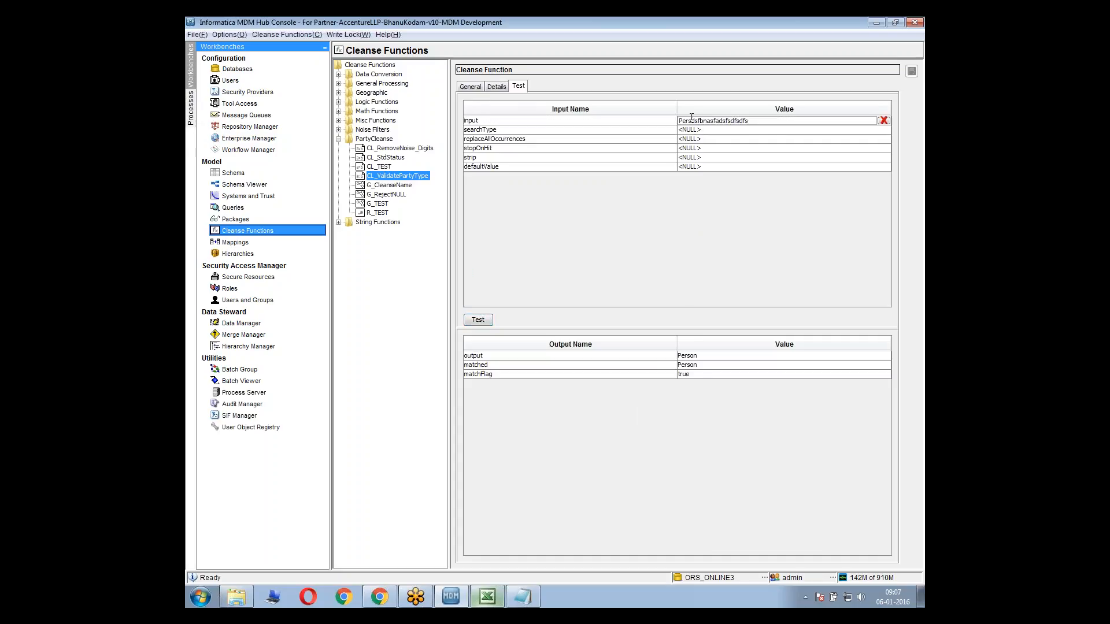
{"action": "left_click_drag", "start_coordinate": [687, 120], "coordinate": [683, 121]}
{"action": "type", "text": "sdfso"}
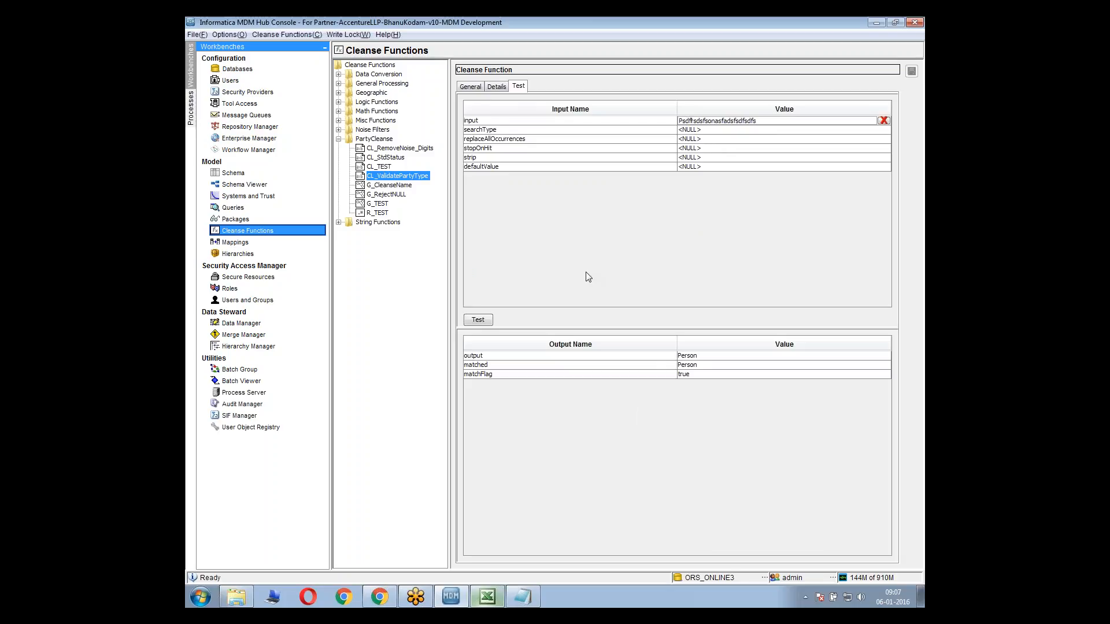
{"action": "left_click", "coordinate": [475, 322]}
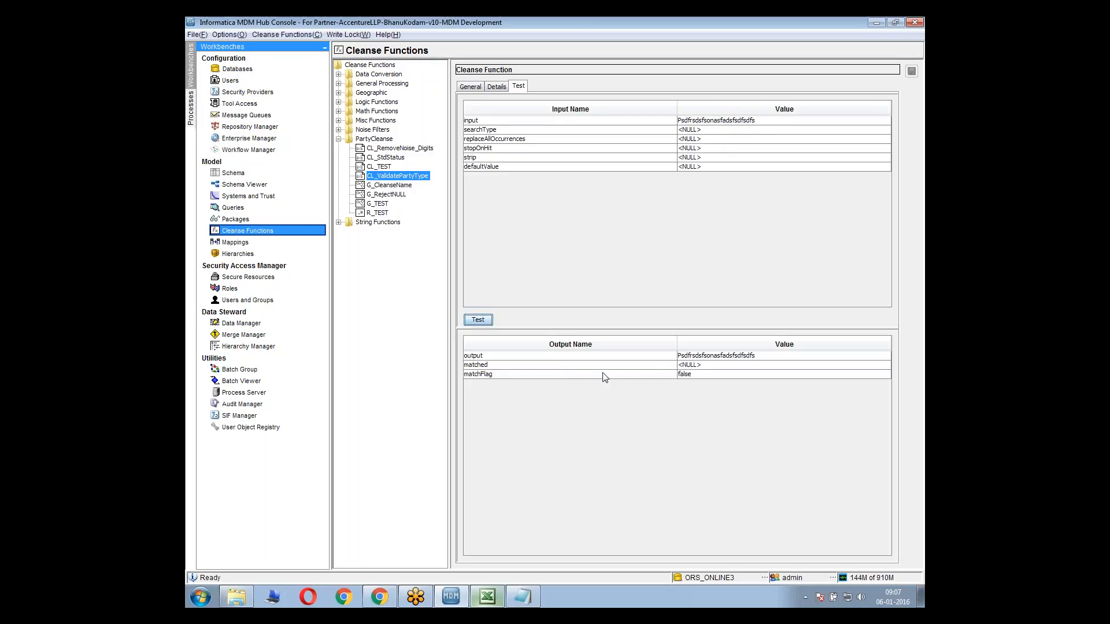
{"action": "left_click", "coordinate": [575, 375]}
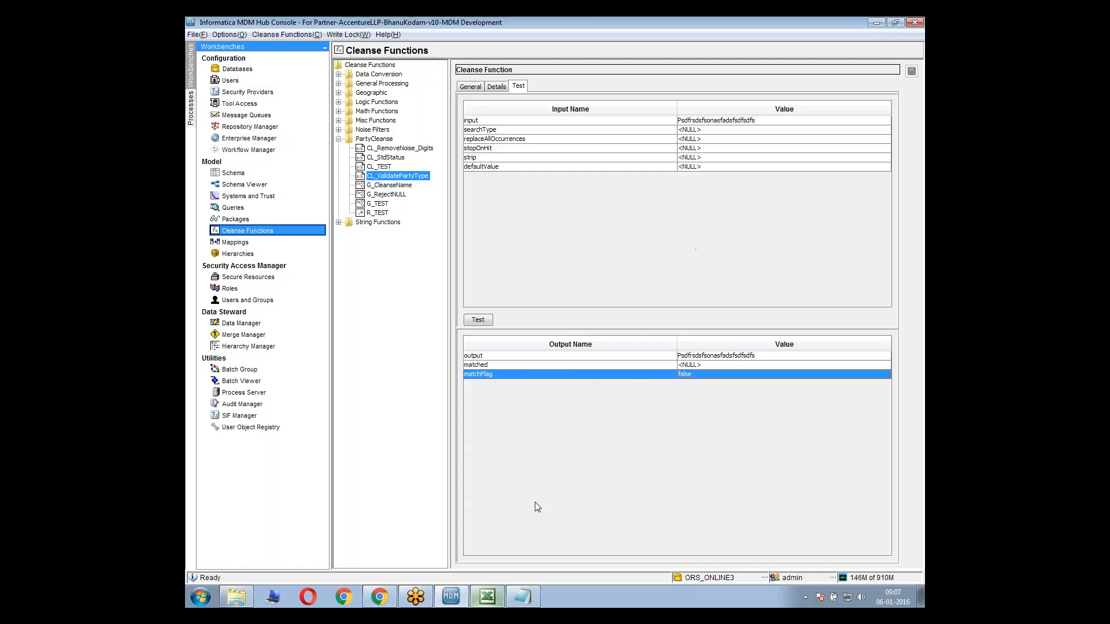
Switch to Notepad, erase all existing notes and move its window down so the cleanse function test results stay visible
{"action": "left_click", "coordinate": [522, 597]}
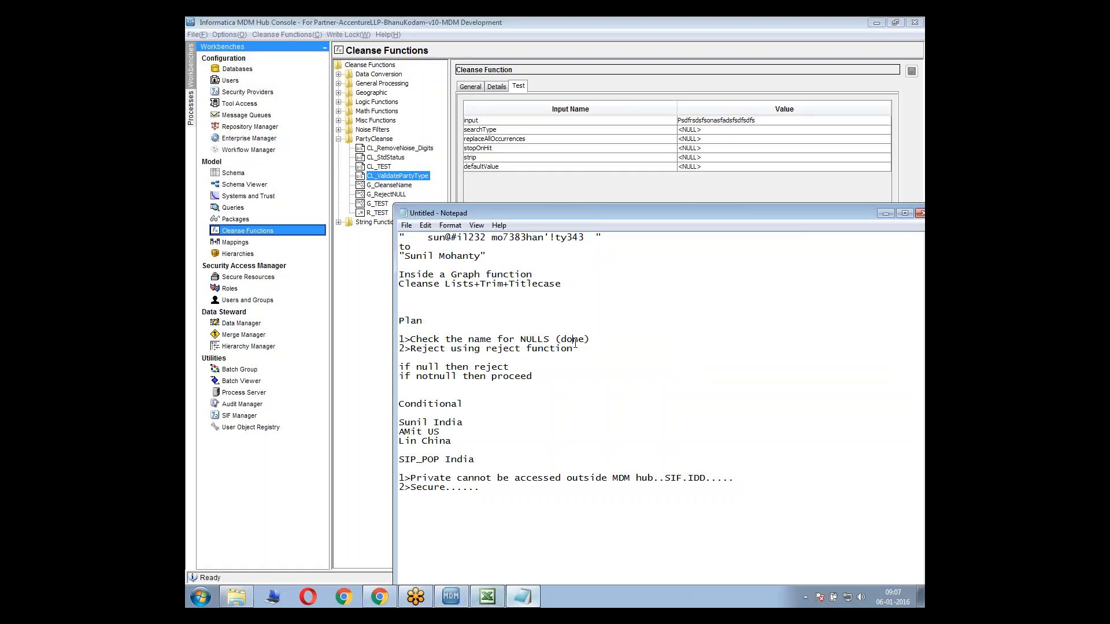
{"action": "key", "text": "ctrl+a"}
{"action": "key", "text": "Delete"}
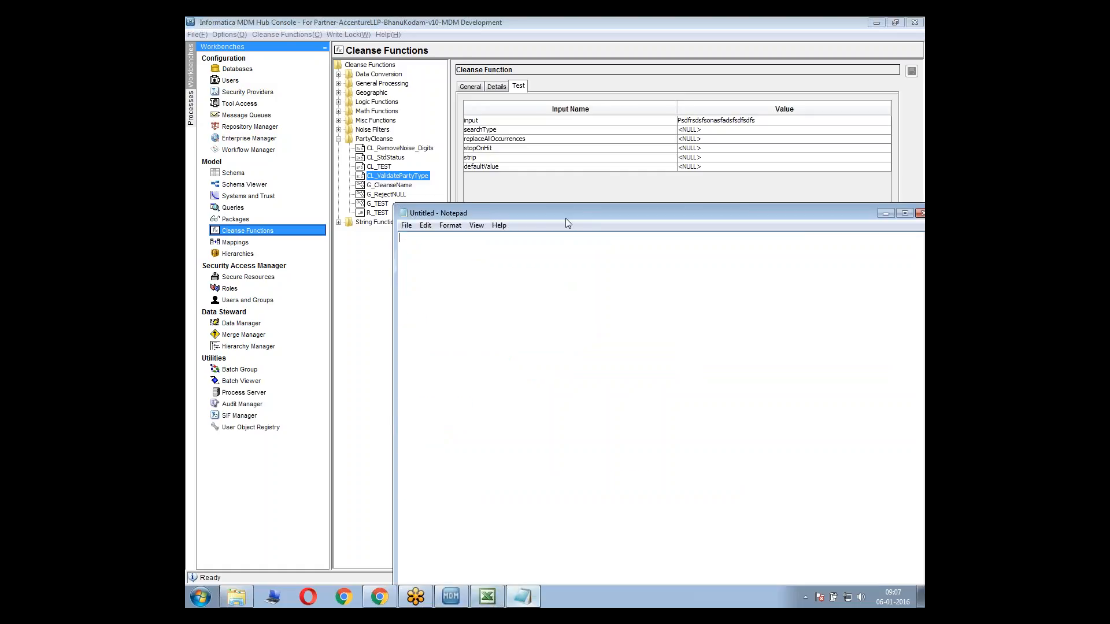
{"action": "left_click_drag", "start_coordinate": [565, 217], "coordinate": [537, 432]}
Write the first plan line in the notes: "1>Use cleanse list to get the matchflag"
{"action": "type", "text": "1>Use"}
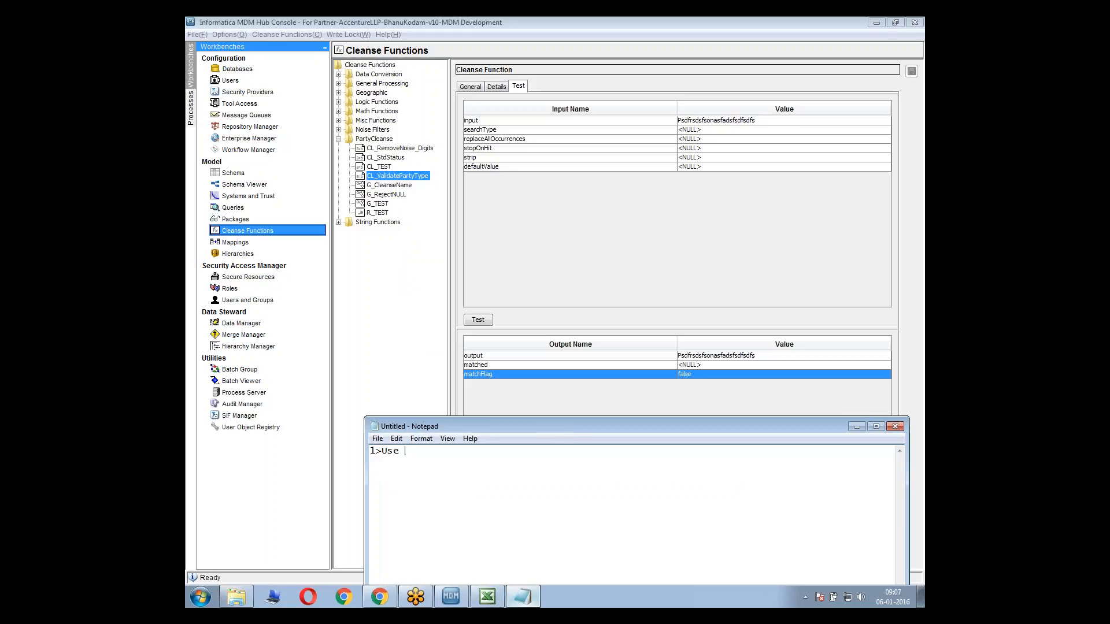
{"action": "type", "text": "r cleanse list to get the matchfla"}
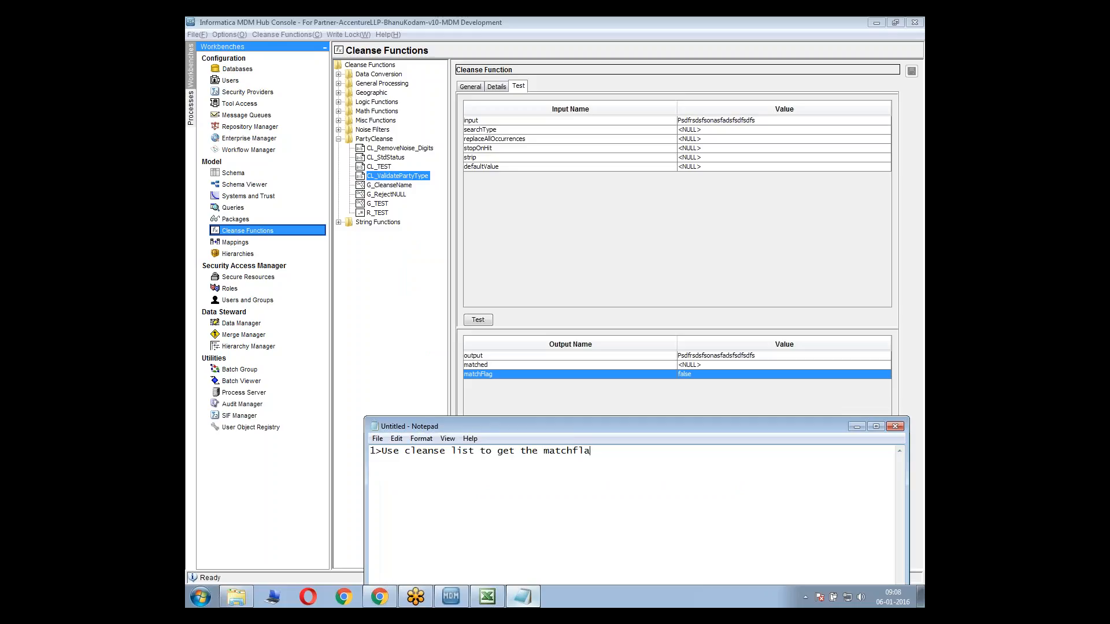
{"action": "type", "text": "g2>if true then"}
Add the plan lines "2>if true then no action" and "if false reject the record" below the first line
{"action": "key", "text": "BackSpace"}
{"action": "key", "text": "BackSpace"}
{"action": "type", "text": "en no action"}
{"action": "key", "text": "Return"}
{"action": "type", "text": "if fals"}
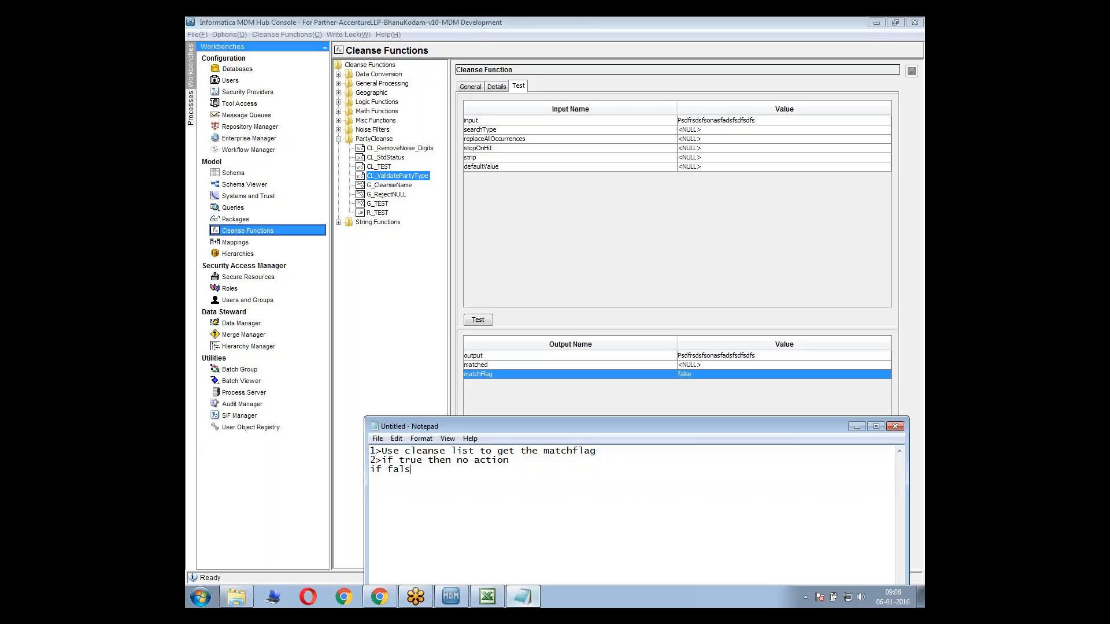
{"action": "type", "text": "e reject the record"}
Switch to the MDM Hub Console and add a graph function named G_ValidatePartyType to the PartyCleanse library
{"action": "left_click", "coordinate": [391, 185]}
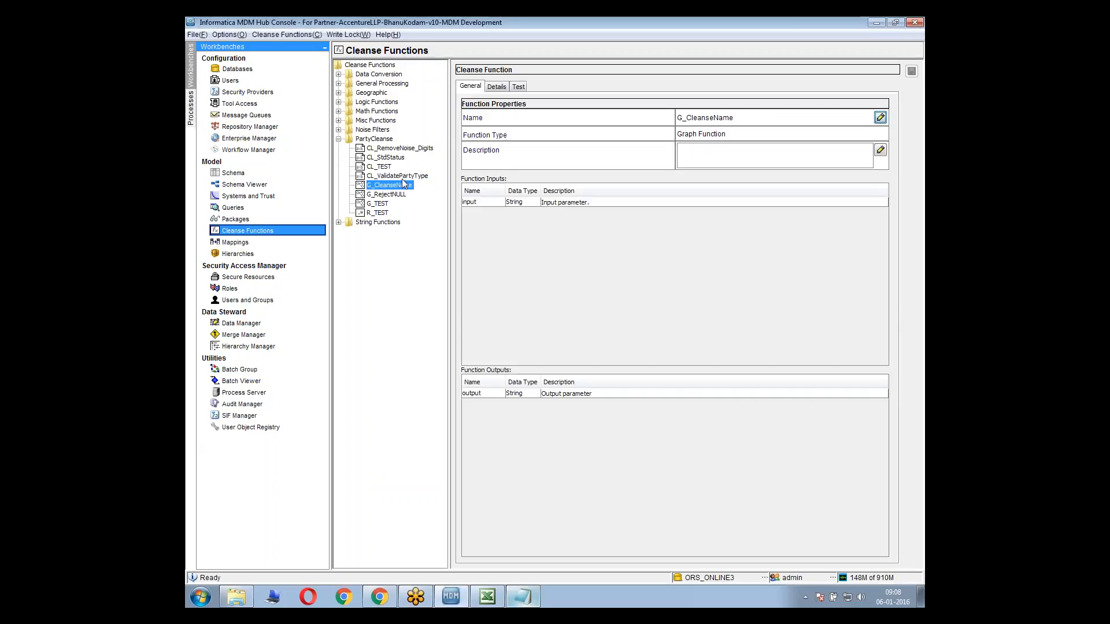
{"action": "right_click", "coordinate": [373, 139]}
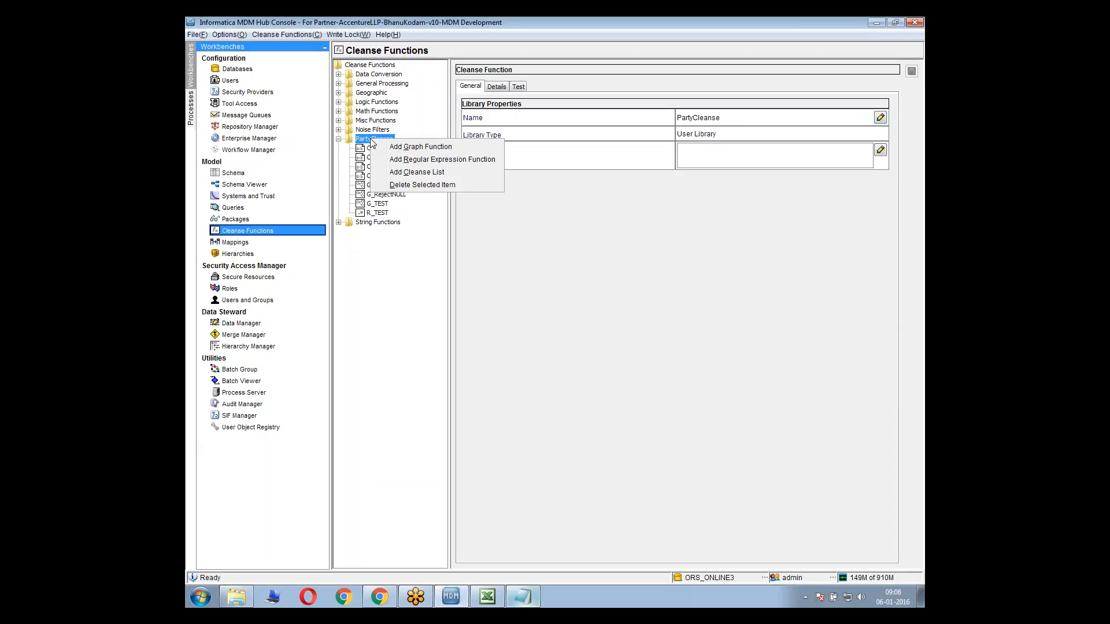
{"action": "left_click", "coordinate": [421, 148]}
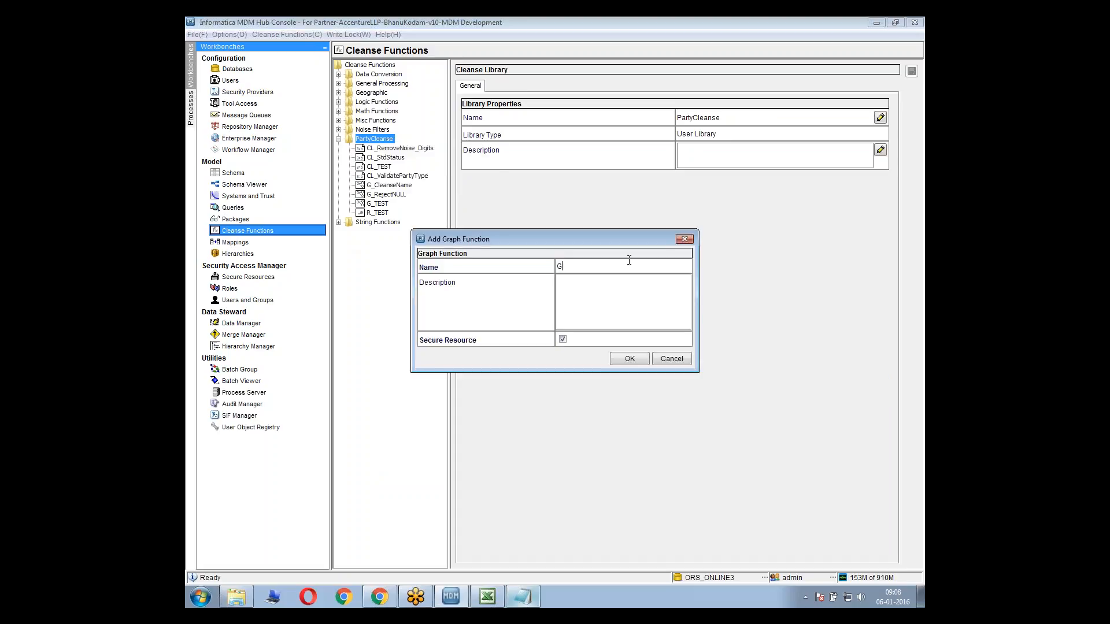
{"action": "type", "text": "G_ValidatePartyType"}
{"action": "left_click", "coordinate": [616, 359]}
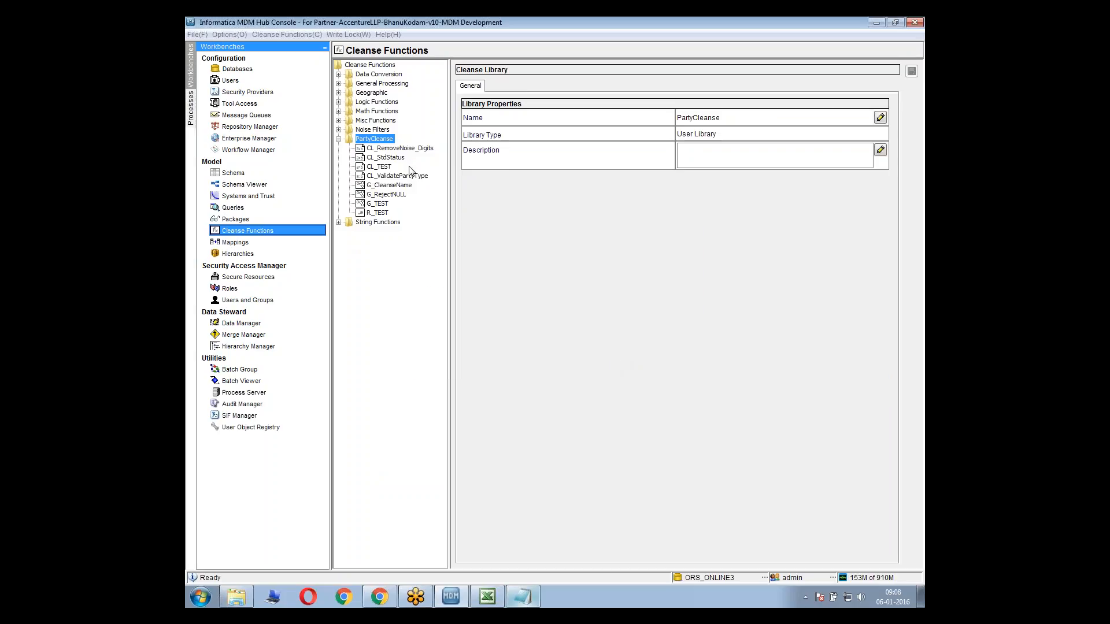
Switch to Notepad and review the plan for the match flag and the true and false cases
{"action": "key", "text": "alt+Tab"}
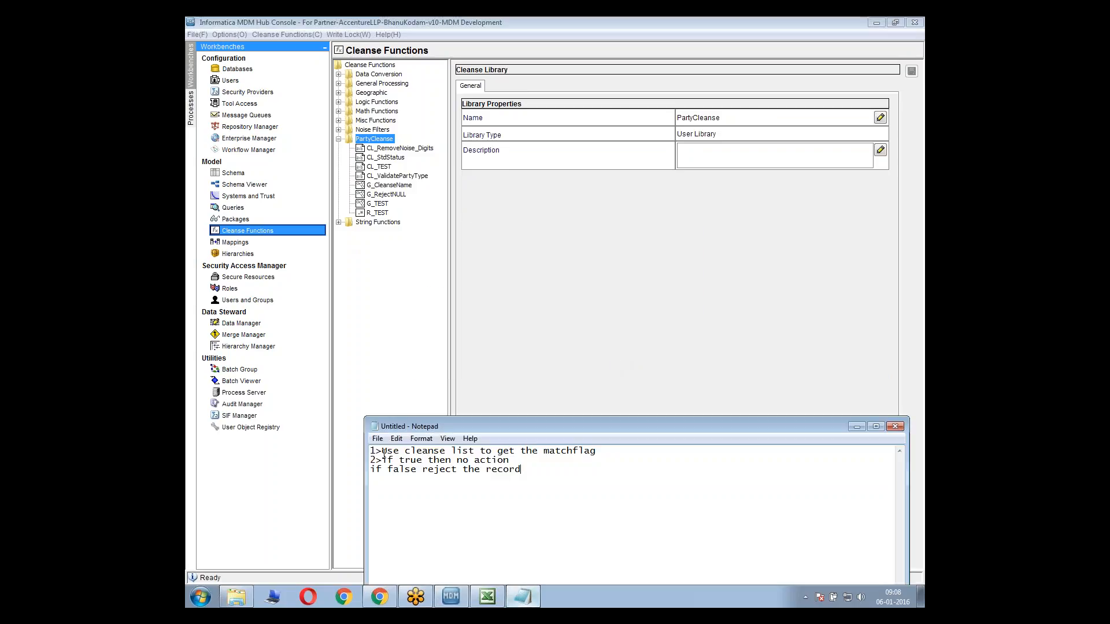
{"action": "left_click_drag", "start_coordinate": [382, 451], "coordinate": [552, 452]}
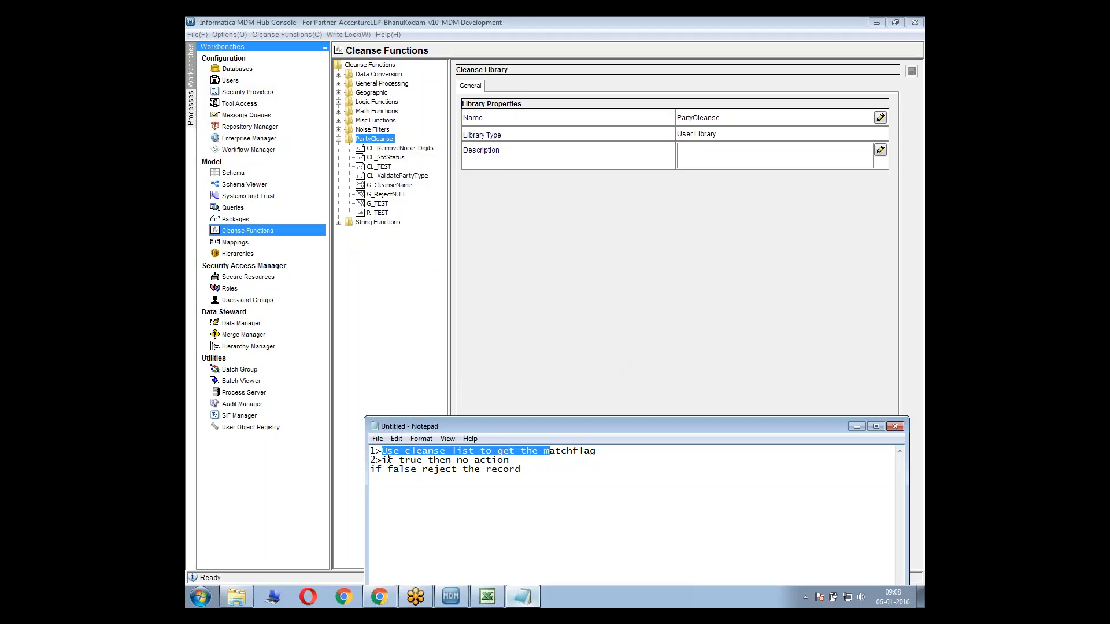
{"action": "left_click_drag", "start_coordinate": [383, 460], "coordinate": [405, 472]}
{"action": "left_click", "coordinate": [463, 486]}
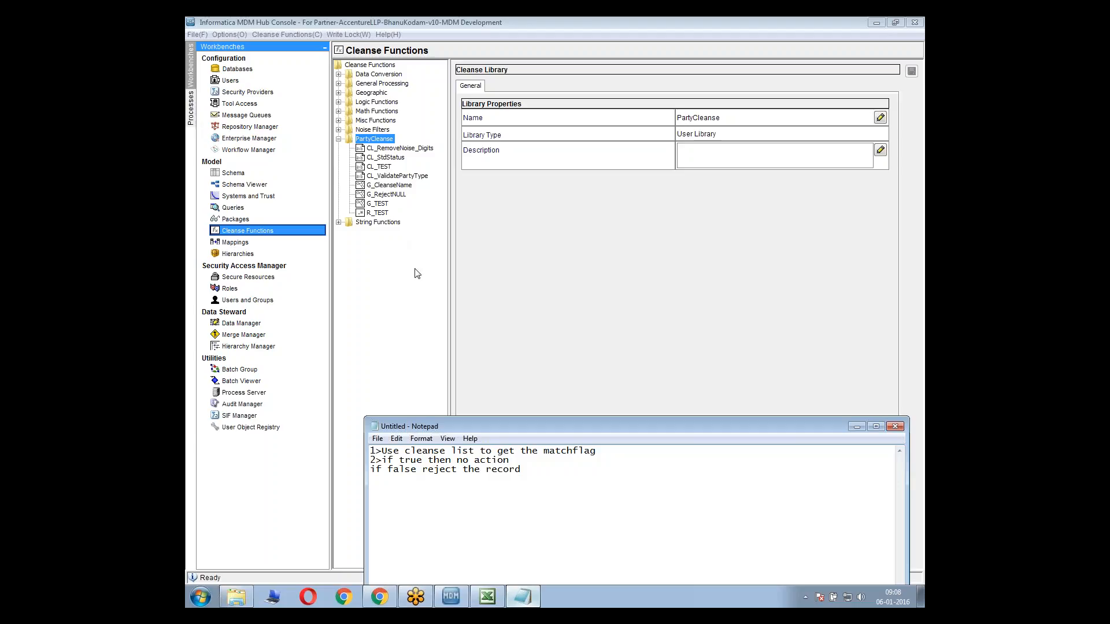
Switch to Excel and examine the cleanse expressions and reject rules for the party, address and contact staging tables in the Mapping Sheet
{"action": "left_click", "coordinate": [487, 597]}
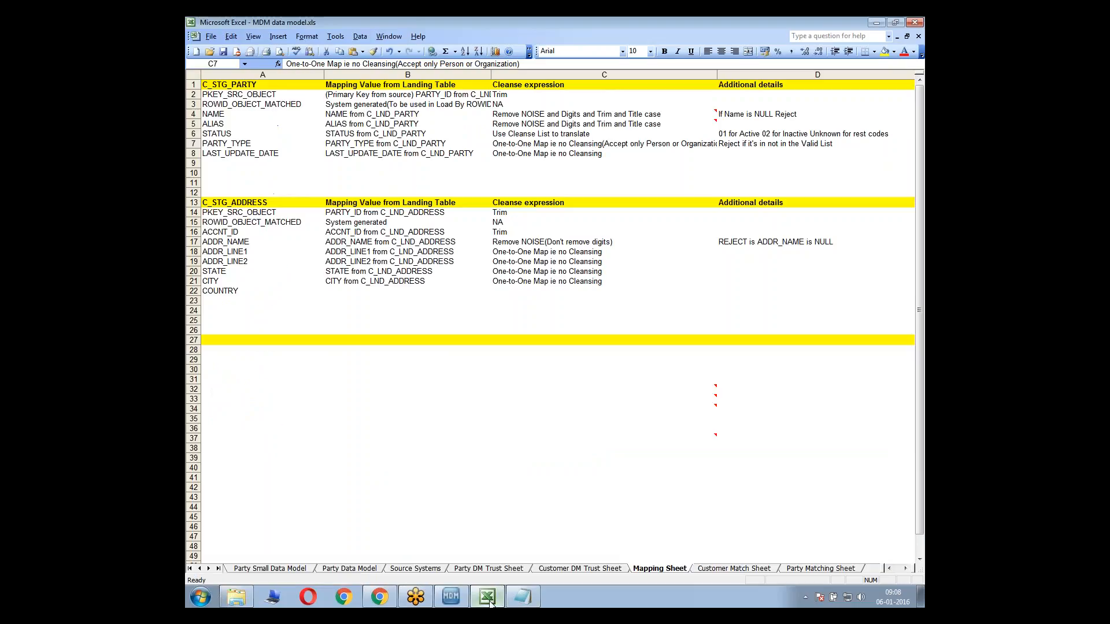
{"action": "left_click_drag", "start_coordinate": [246, 94], "coordinate": [683, 144]}
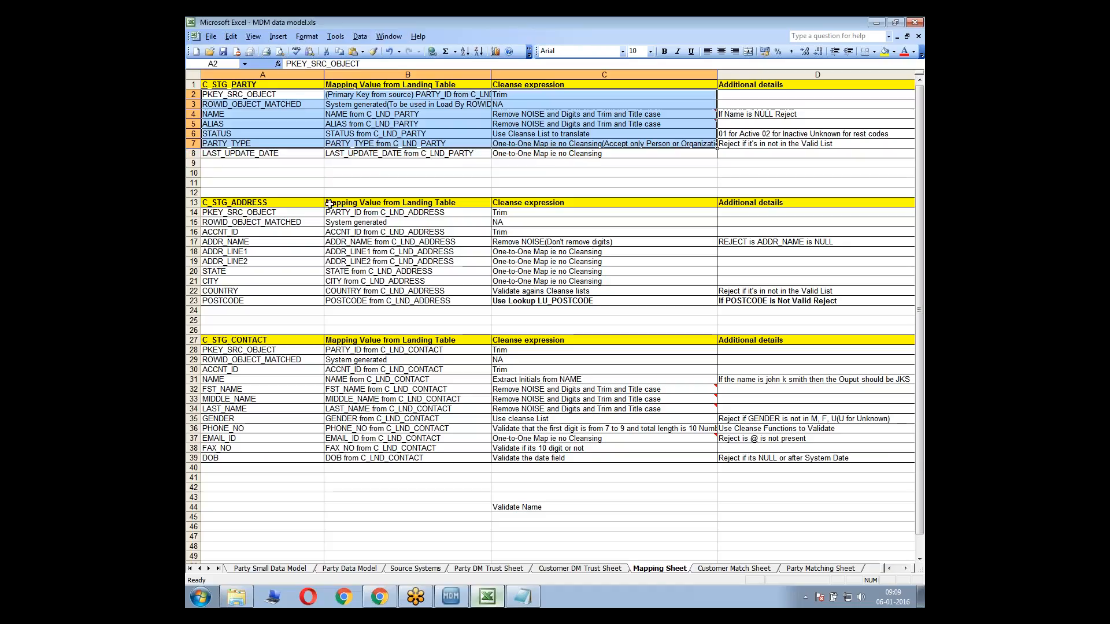
{"action": "left_click_drag", "start_coordinate": [280, 203], "coordinate": [342, 276]}
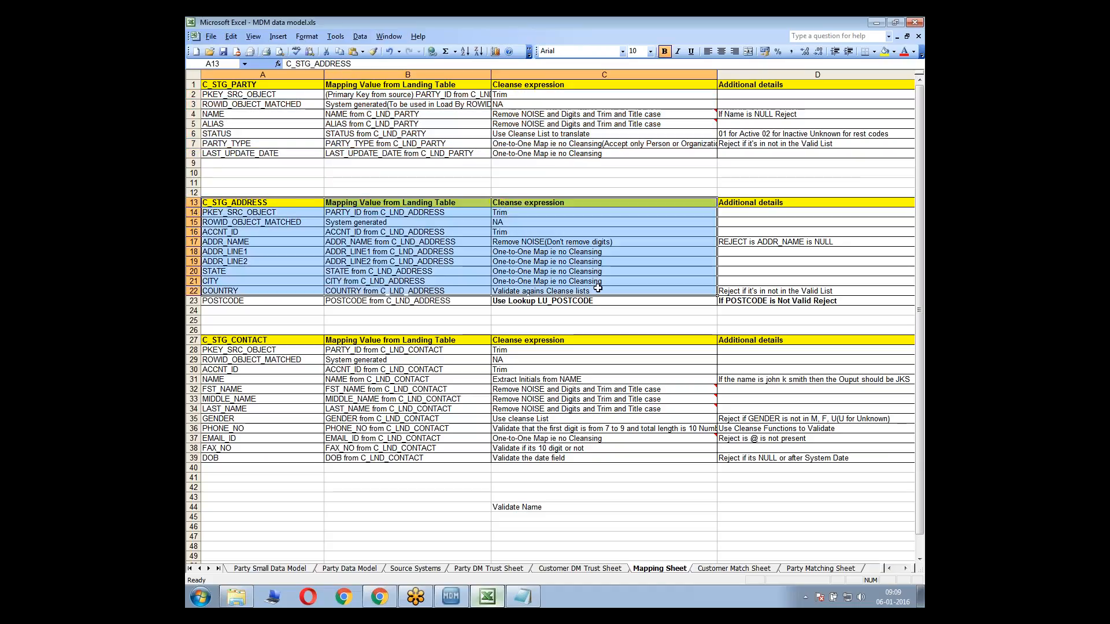
{"action": "left_click", "coordinate": [442, 109]}
{"action": "left_click", "coordinate": [482, 164]}
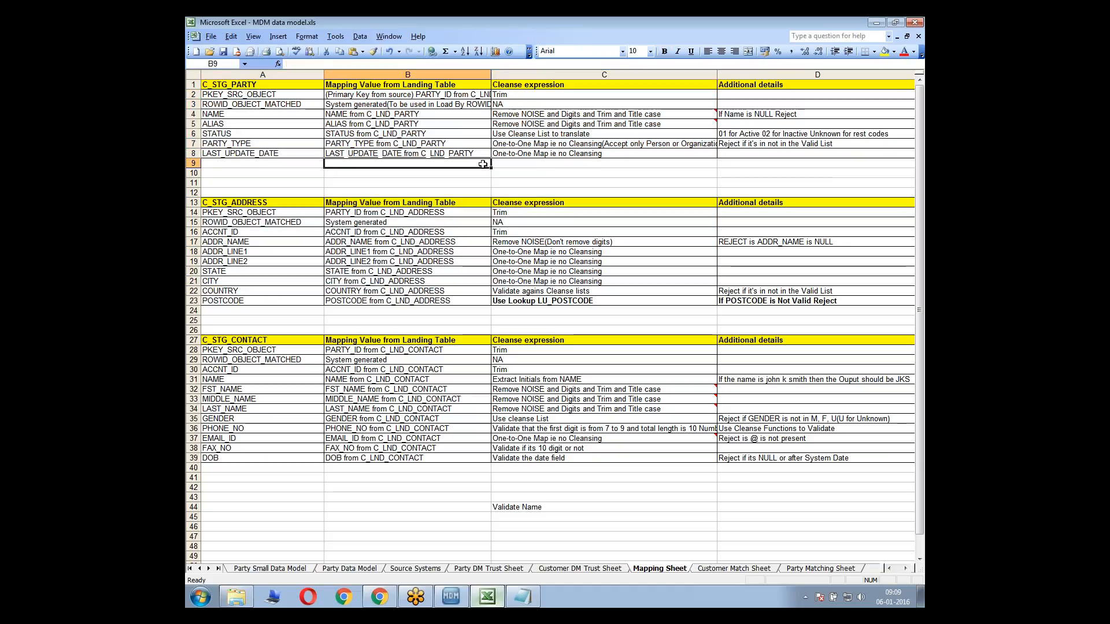
{"action": "left_click", "coordinate": [517, 301]}
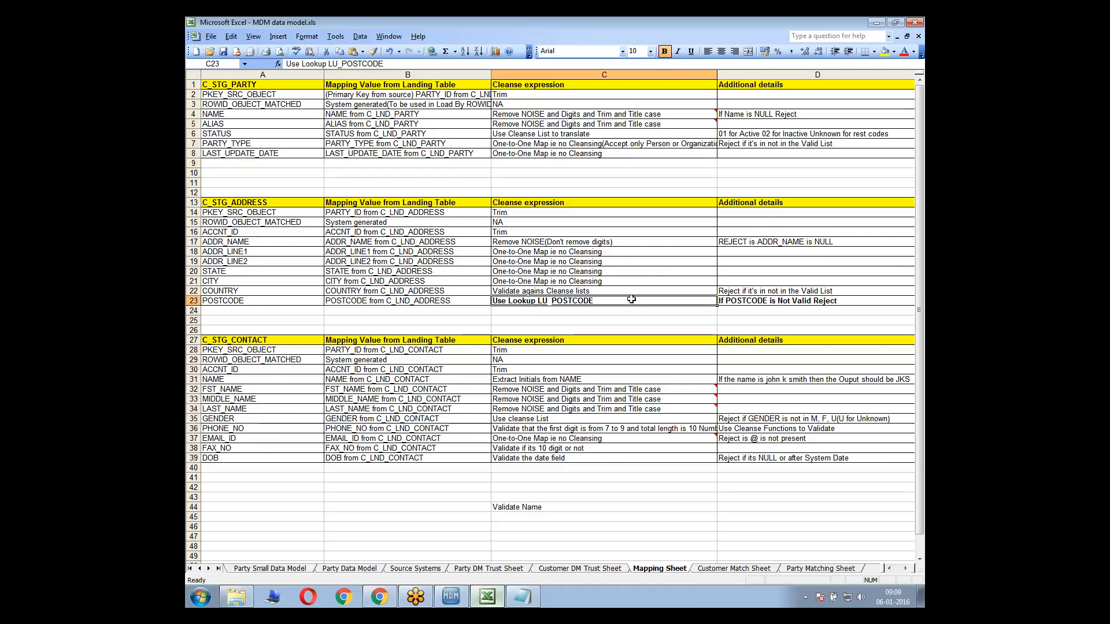
{"action": "left_click_drag", "start_coordinate": [756, 299], "coordinate": [694, 298]}
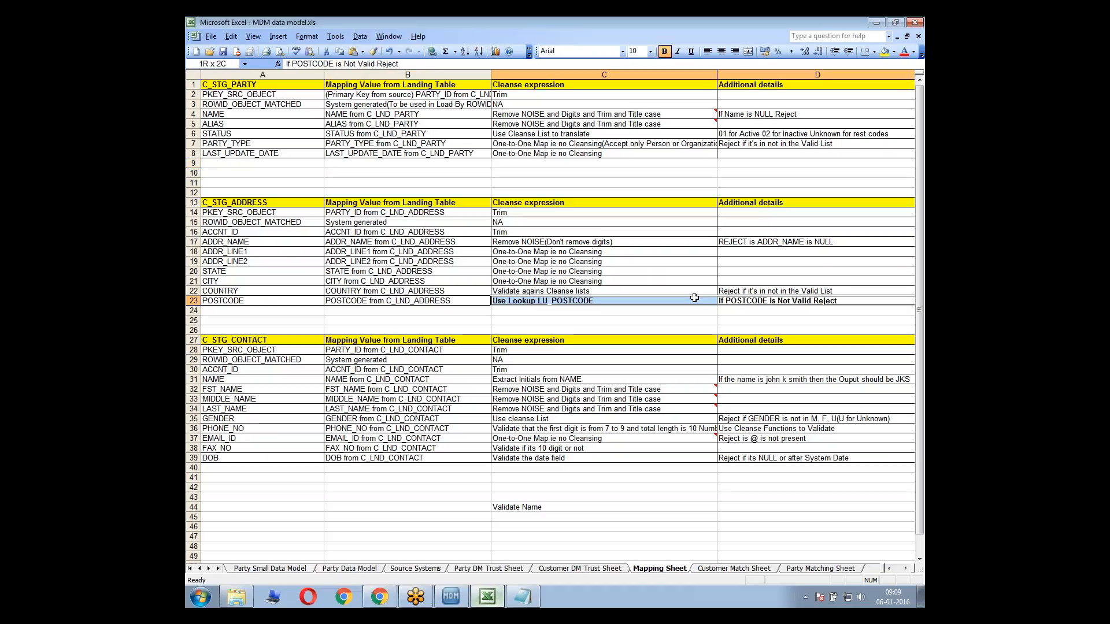
{"action": "left_click", "coordinate": [688, 300]}
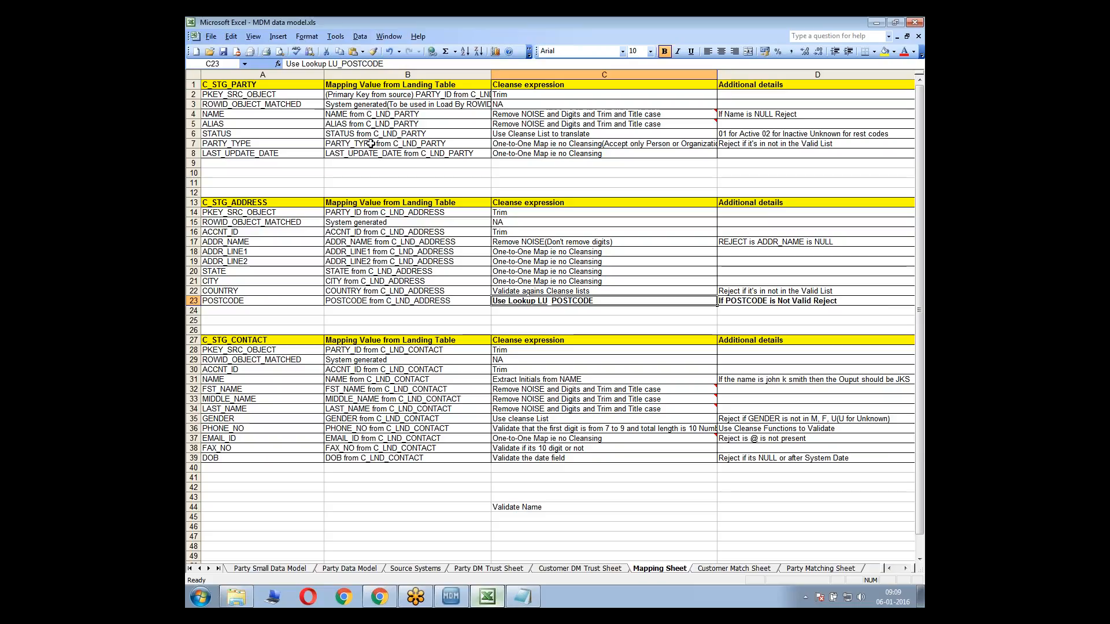
{"action": "left_click_drag", "start_coordinate": [264, 94], "coordinate": [351, 100]}
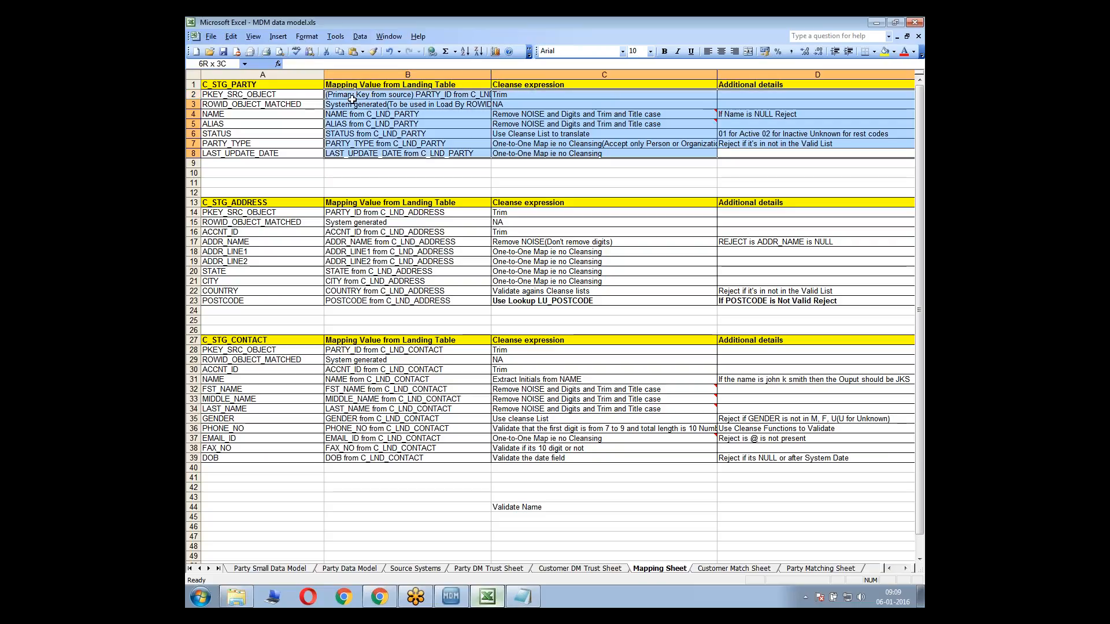
{"action": "left_click", "coordinate": [300, 96]}
{"action": "left_click_drag", "start_coordinate": [282, 216], "coordinate": [677, 459]}
{"action": "left_click", "coordinate": [608, 358]}
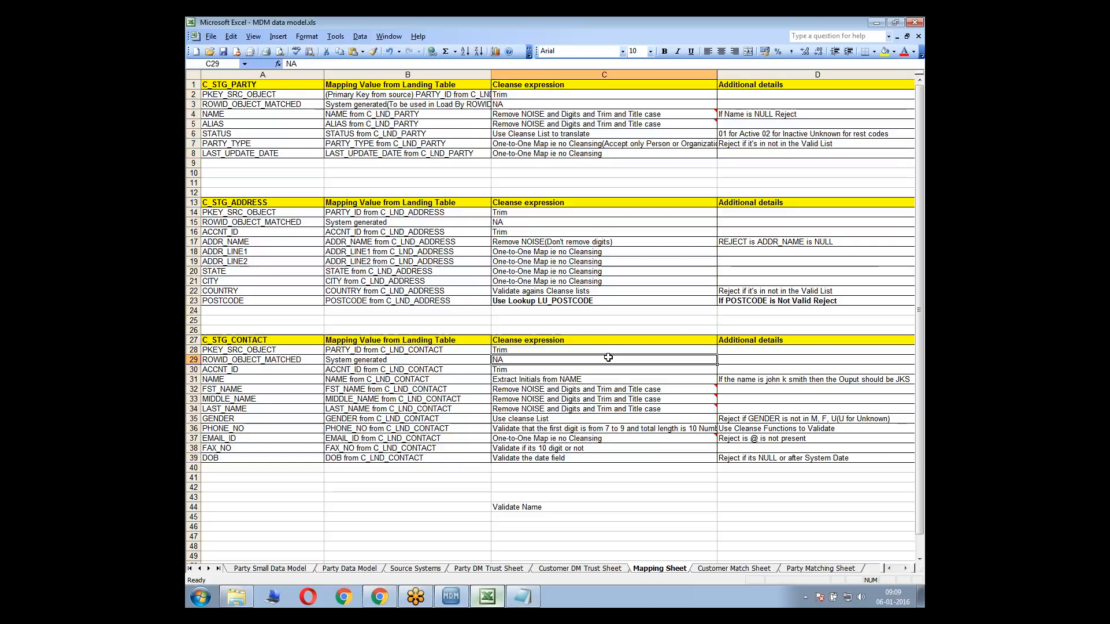
{"action": "left_click", "coordinate": [727, 299]}
{"action": "left_click", "coordinate": [740, 244]}
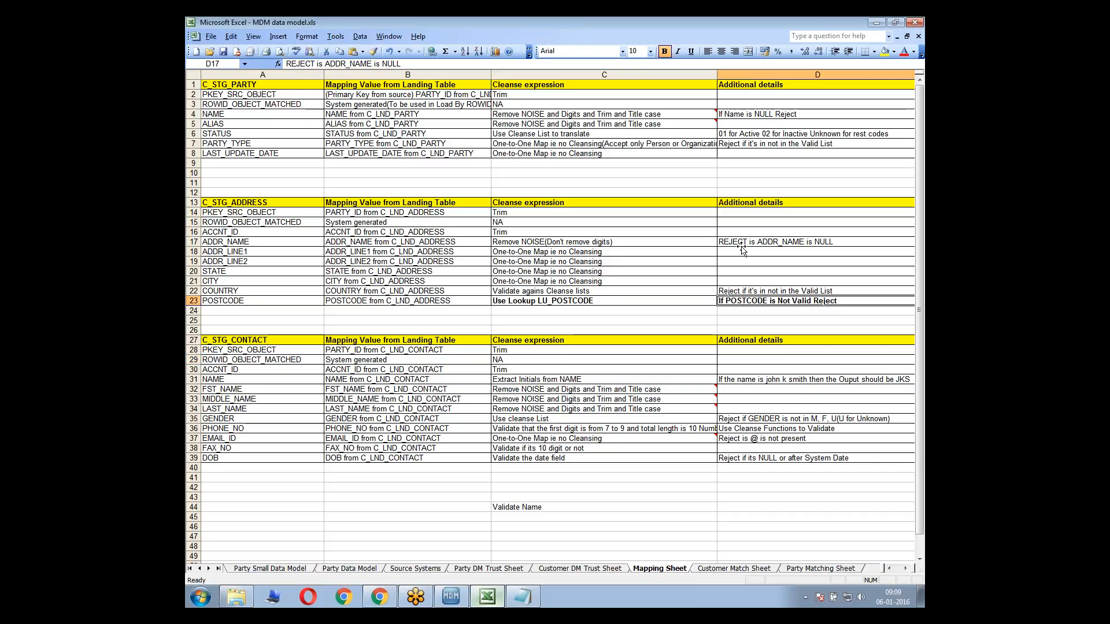
{"action": "left_click", "coordinate": [738, 301]}
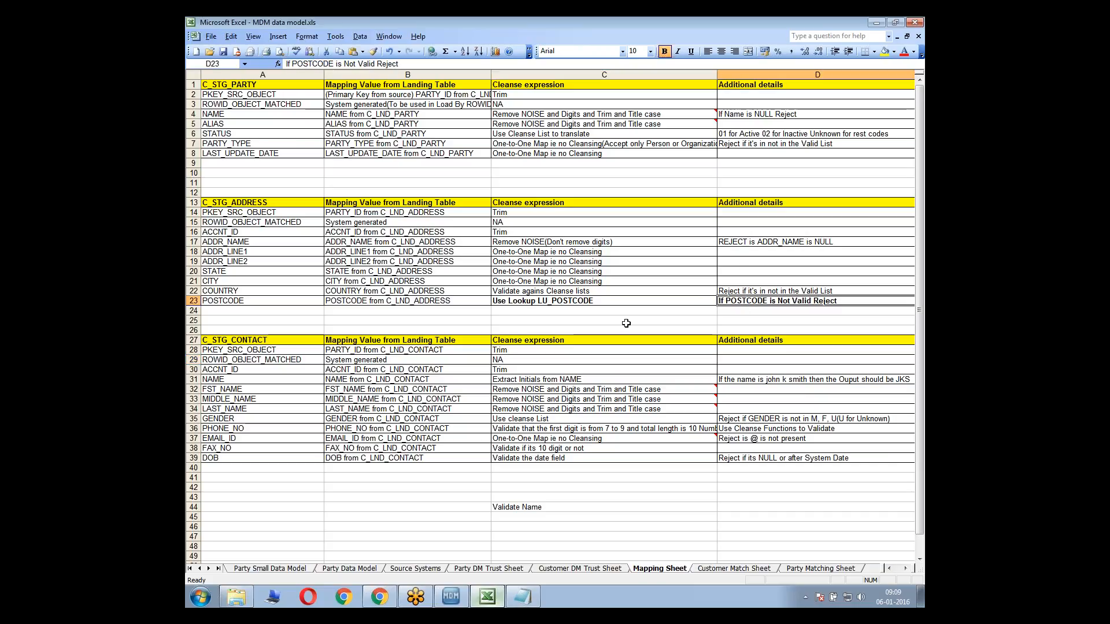
Switch back to the MDM Hub Console and add the CL_ValidatePartyType cleanse list to the details graph of G_ValidatePartyType
{"action": "key", "text": "alt+Tab"}
{"action": "left_click", "coordinate": [455, 591]}
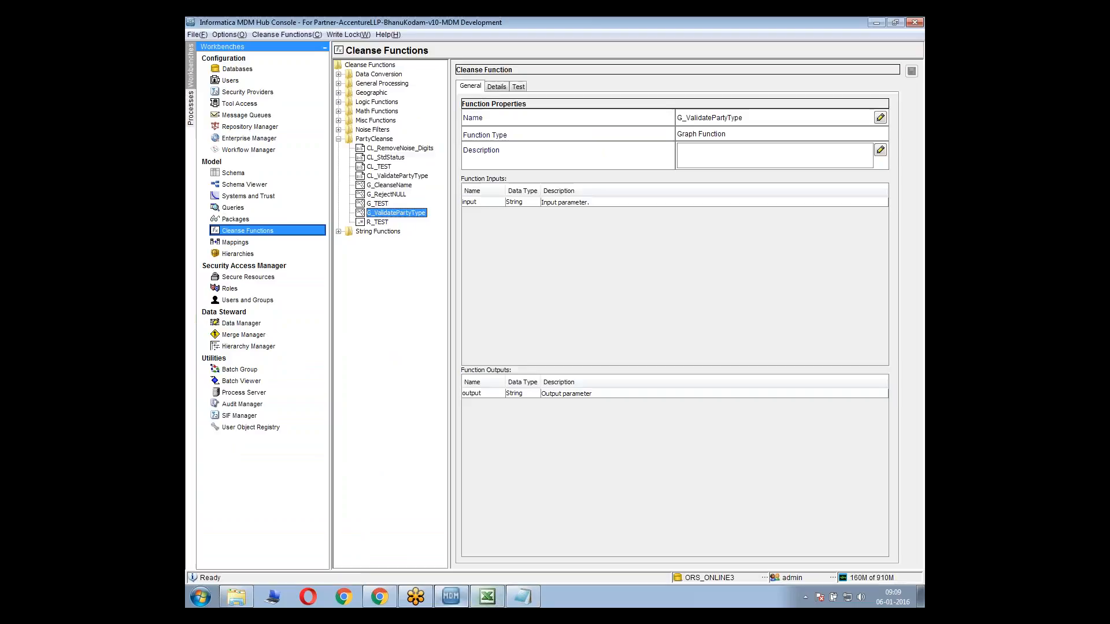
{"action": "left_click", "coordinate": [496, 87]}
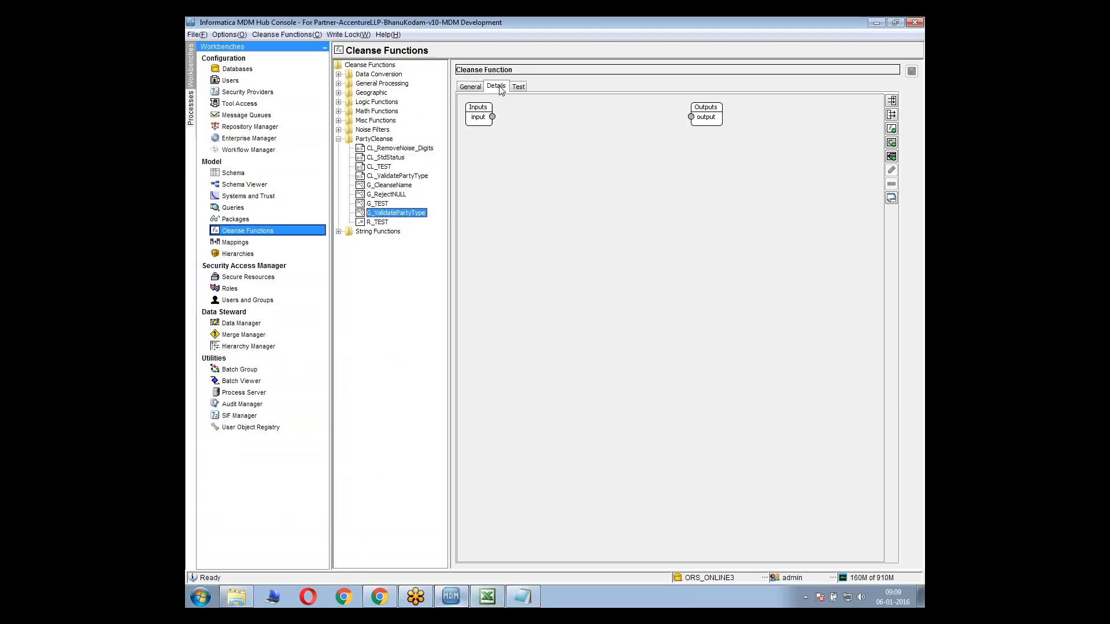
{"action": "right_click", "coordinate": [557, 173]}
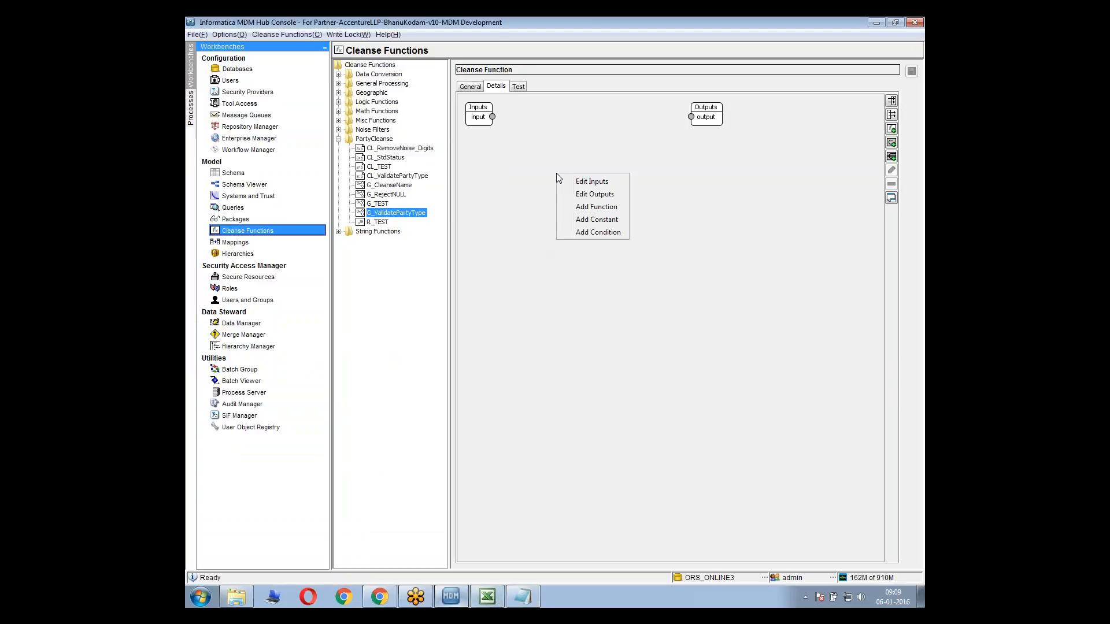
{"action": "left_click", "coordinate": [591, 207]}
{"action": "scroll", "coordinate": [659, 260], "scroll_direction": "down", "scroll_amount": 3}
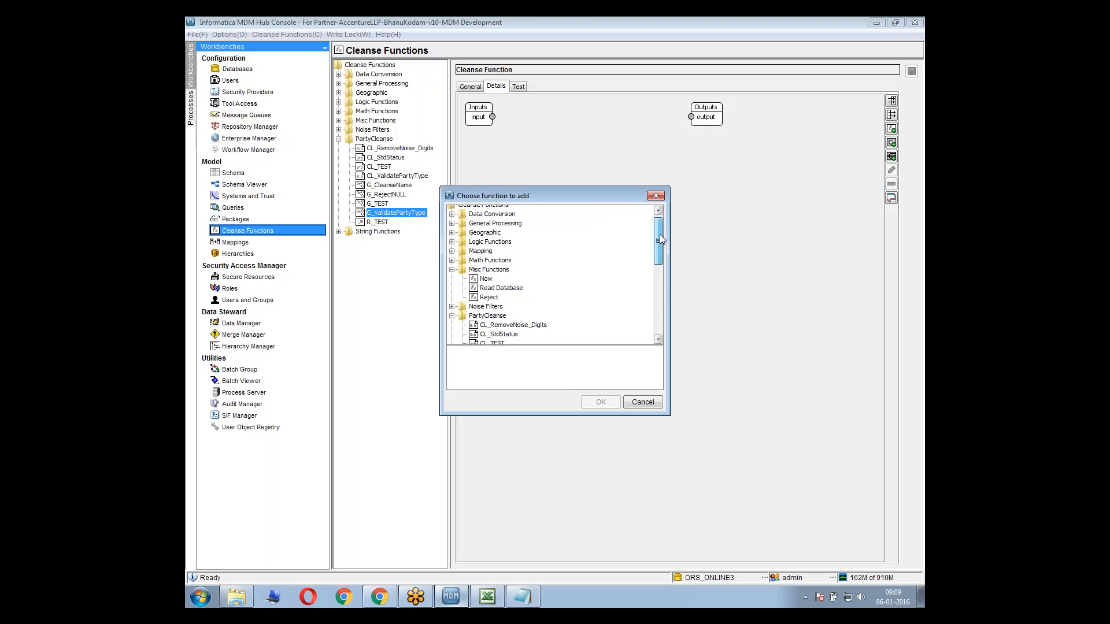
{"action": "scroll", "coordinate": [660, 261], "scroll_direction": "down", "scroll_amount": 1}
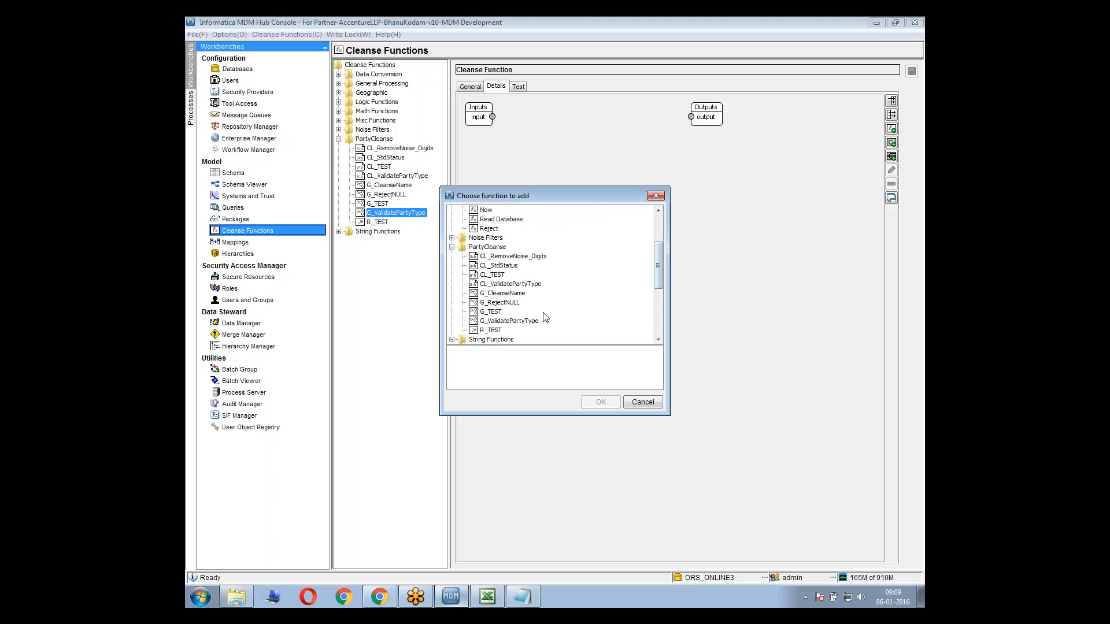
{"action": "left_click", "coordinate": [599, 402]}
Show the CL_ValidatePartyType block in Expanded Mode, move it clear of the Inputs block and connect the graph's input to its input
{"action": "right_click", "coordinate": [510, 143]}
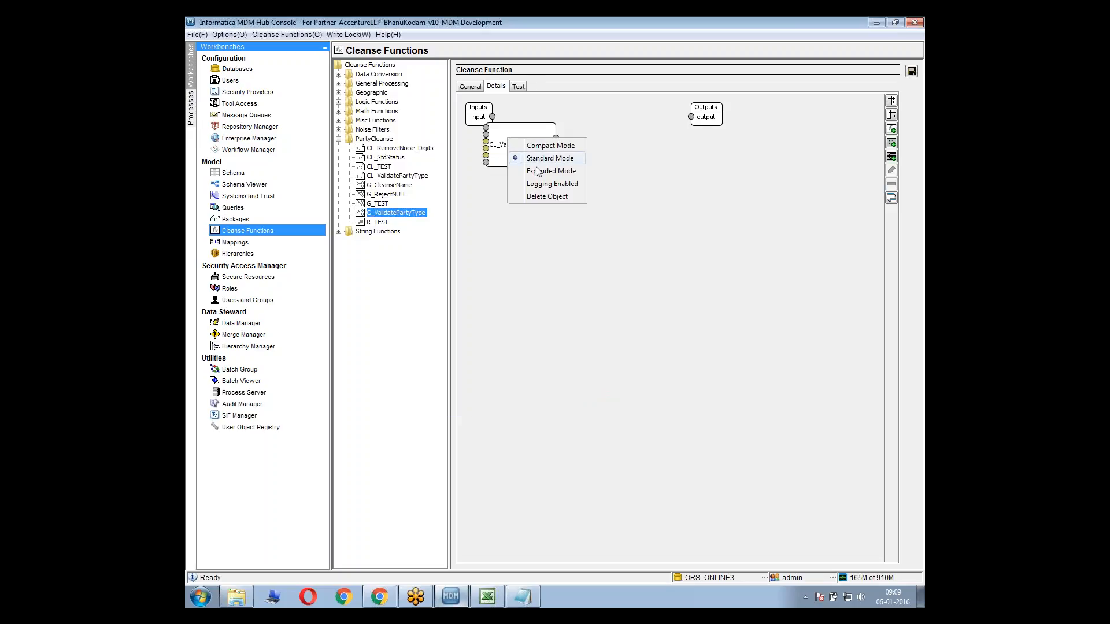
{"action": "left_click", "coordinate": [523, 173]}
{"action": "left_click_drag", "start_coordinate": [500, 127], "coordinate": [531, 148]}
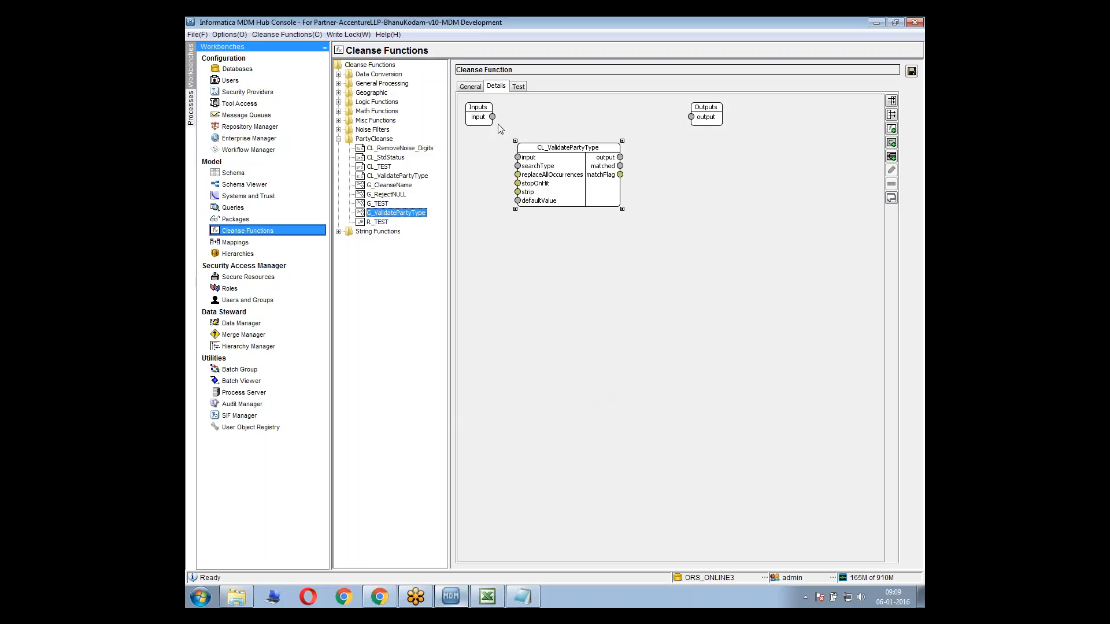
{"action": "left_click_drag", "start_coordinate": [492, 117], "coordinate": [549, 193]}
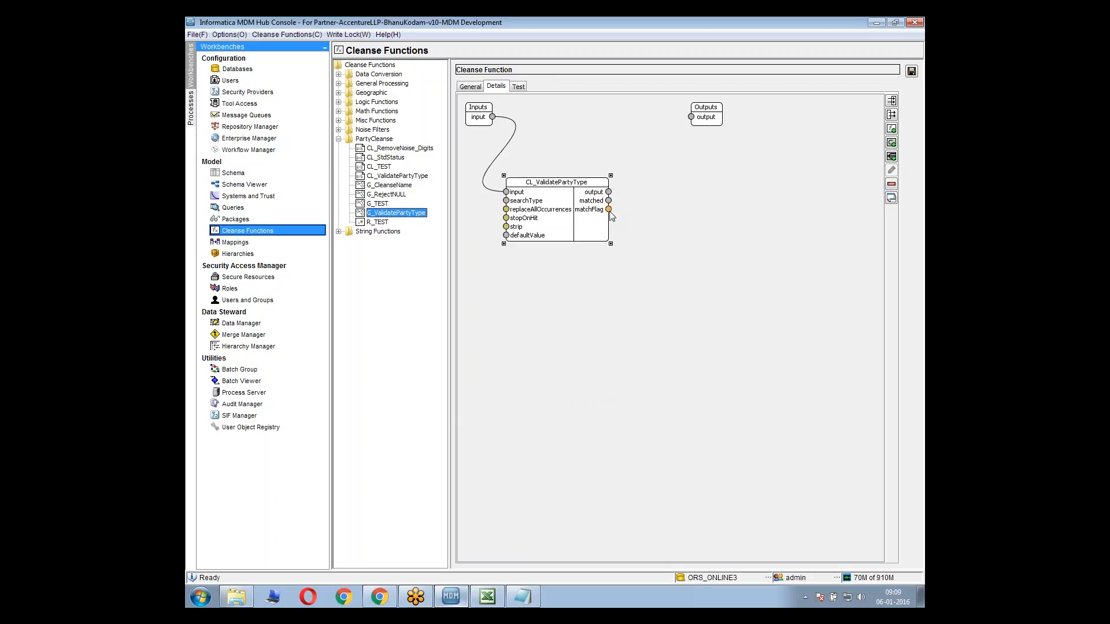
{"action": "left_click_drag", "start_coordinate": [610, 210], "coordinate": [644, 205]}
{"action": "left_click_drag", "start_coordinate": [643, 205], "coordinate": [630, 164]}
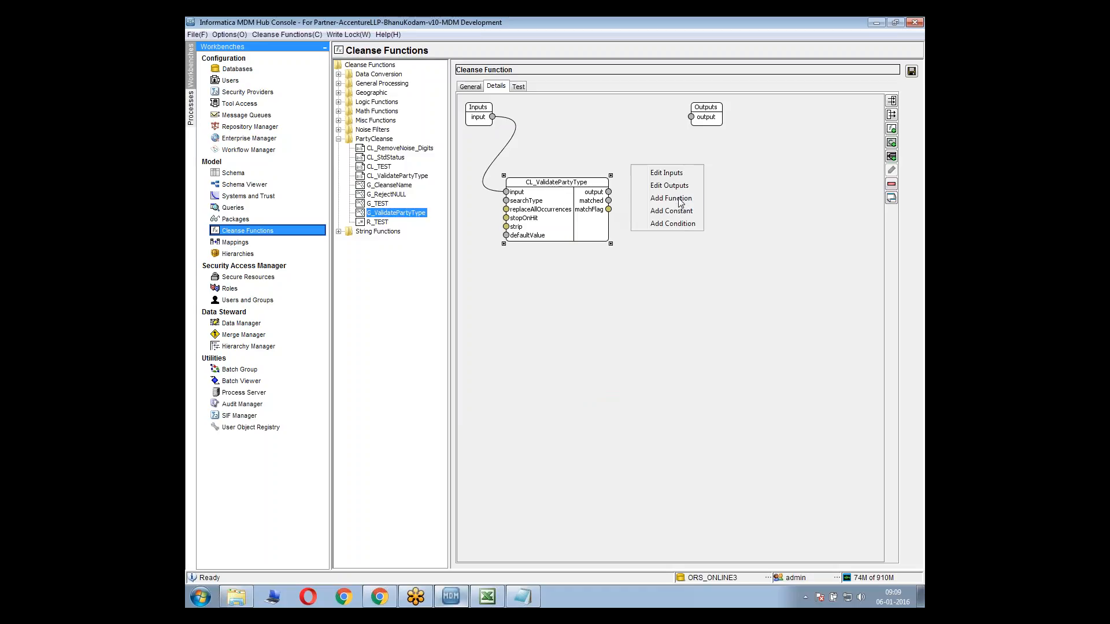
{"action": "left_click", "coordinate": [609, 210]}
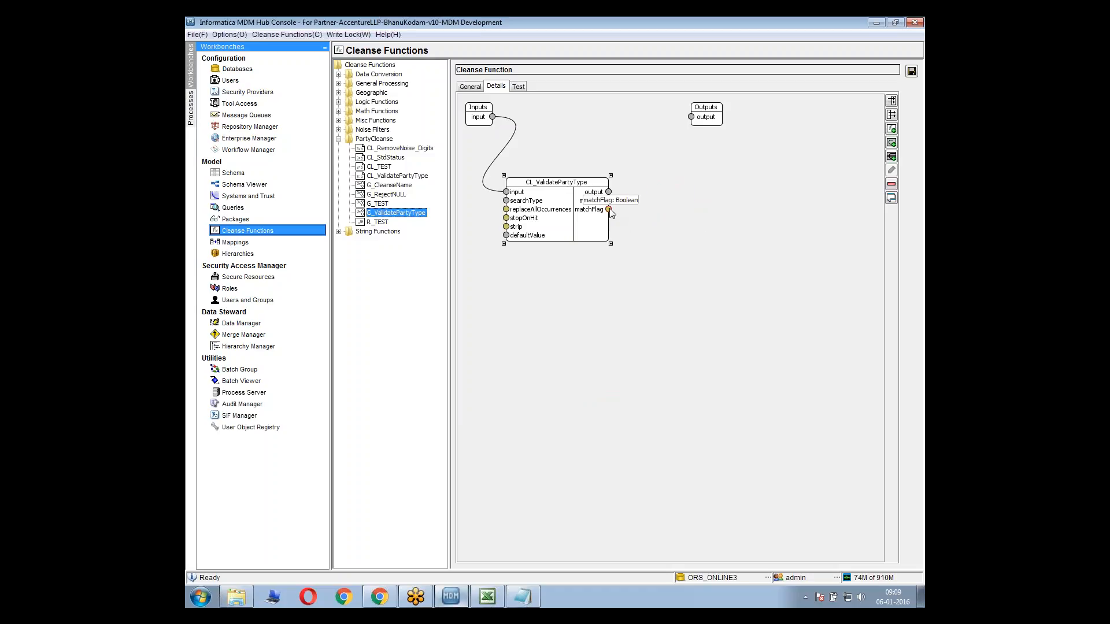
Add the Format Boolean data conversion function to the G_ValidatePartyType graph
{"action": "left_click_drag", "start_coordinate": [612, 208], "coordinate": [622, 208]}
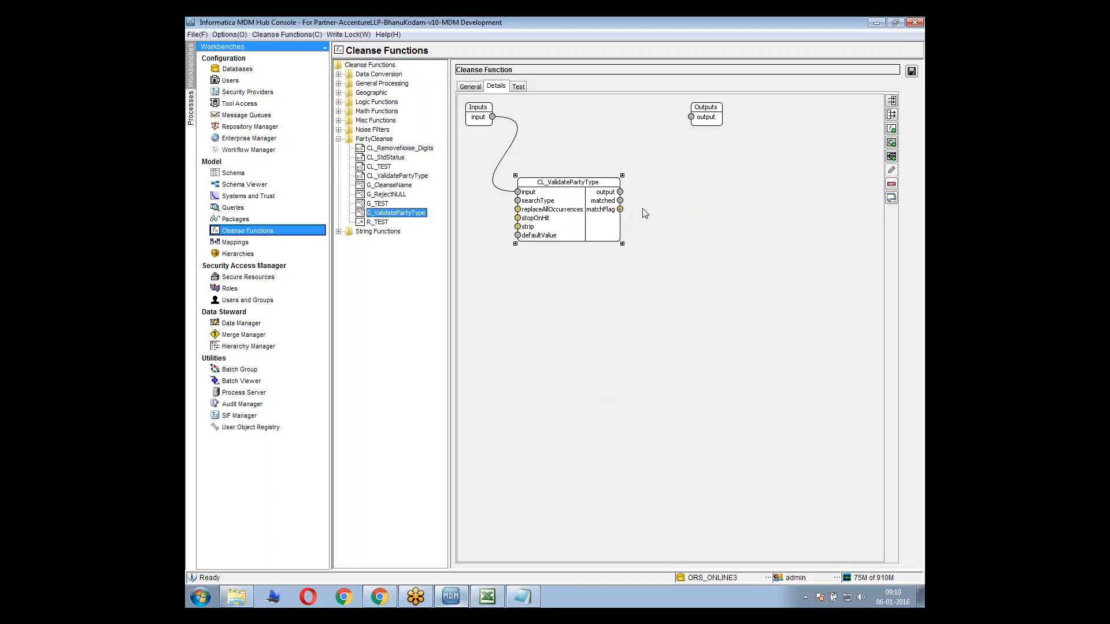
{"action": "right_click", "coordinate": [658, 185]}
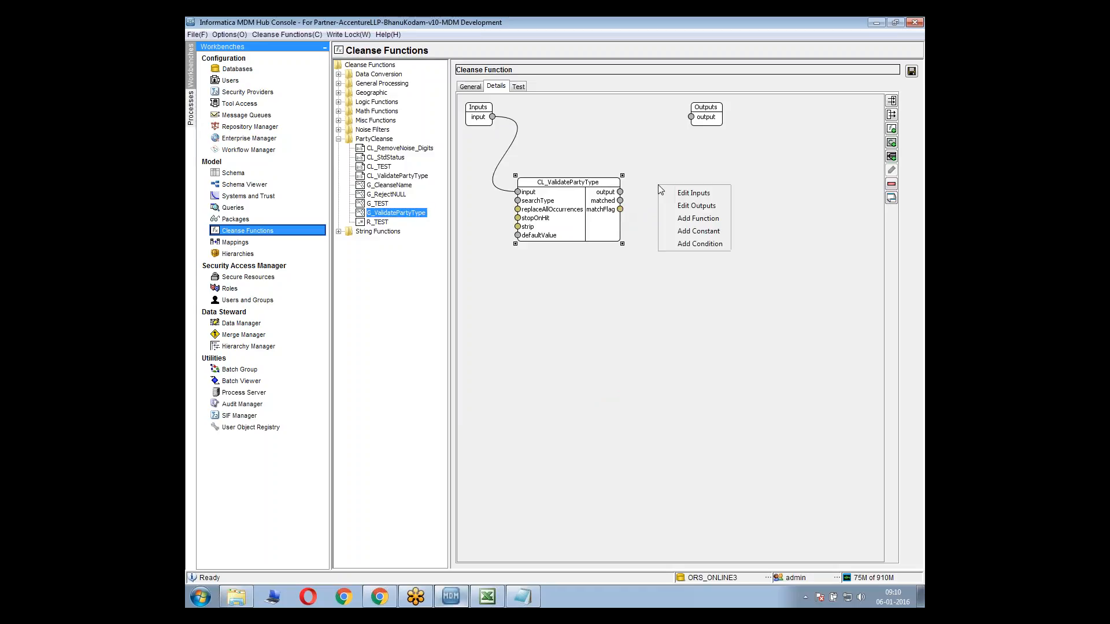
{"action": "left_click", "coordinate": [703, 224]}
{"action": "double_click", "coordinate": [492, 219]}
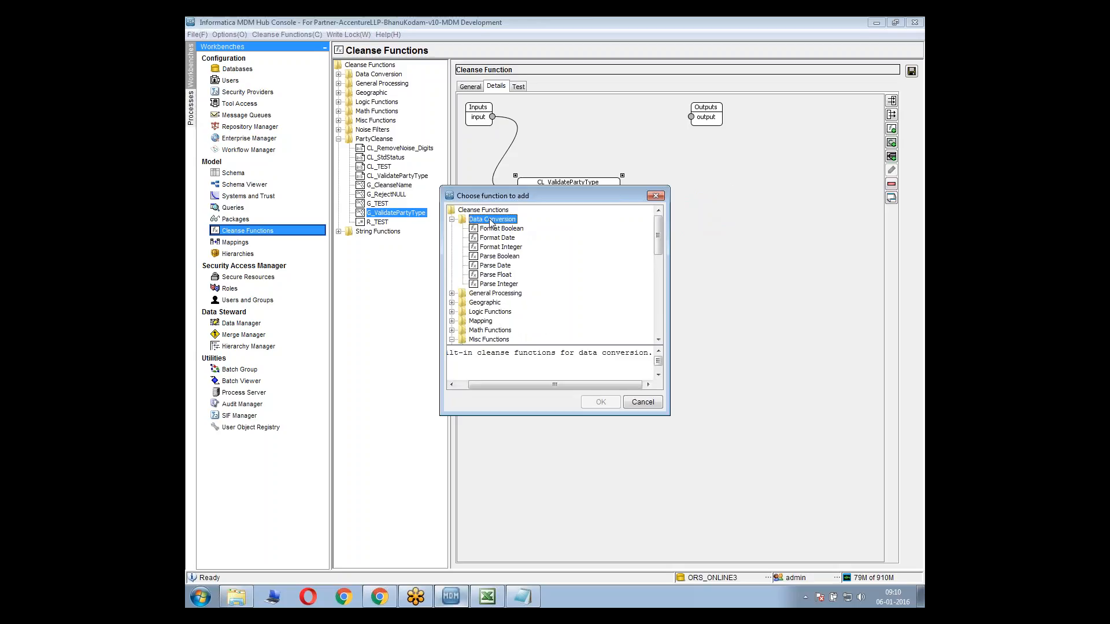
{"action": "left_click", "coordinate": [500, 229]}
{"action": "left_click", "coordinate": [601, 402]}
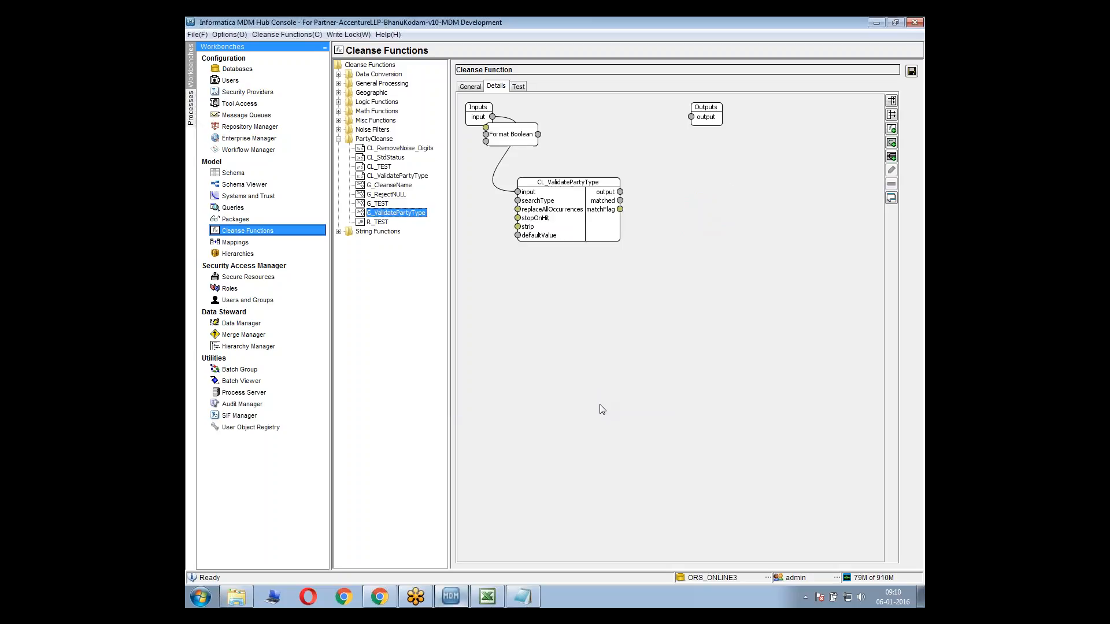
Show the Format Boolean block in Expanded Mode, place it beside CL_ValidatePartyType and connect matchFlag to its boolean input
{"action": "right_click", "coordinate": [499, 133]}
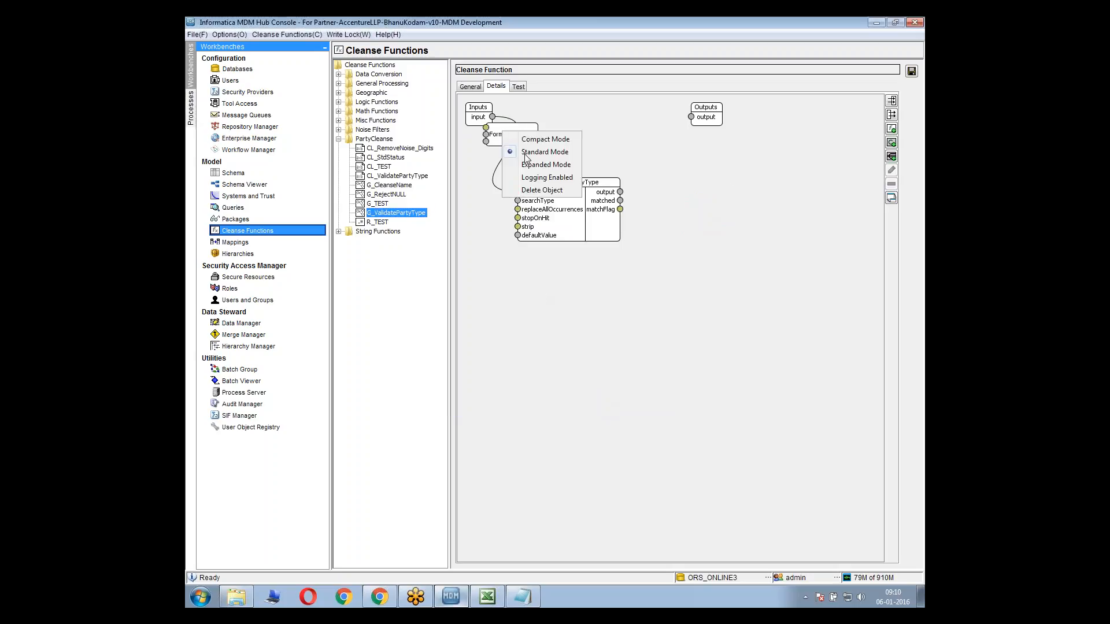
{"action": "left_click", "coordinate": [529, 164]}
{"action": "left_click_drag", "start_coordinate": [509, 138], "coordinate": [692, 204]}
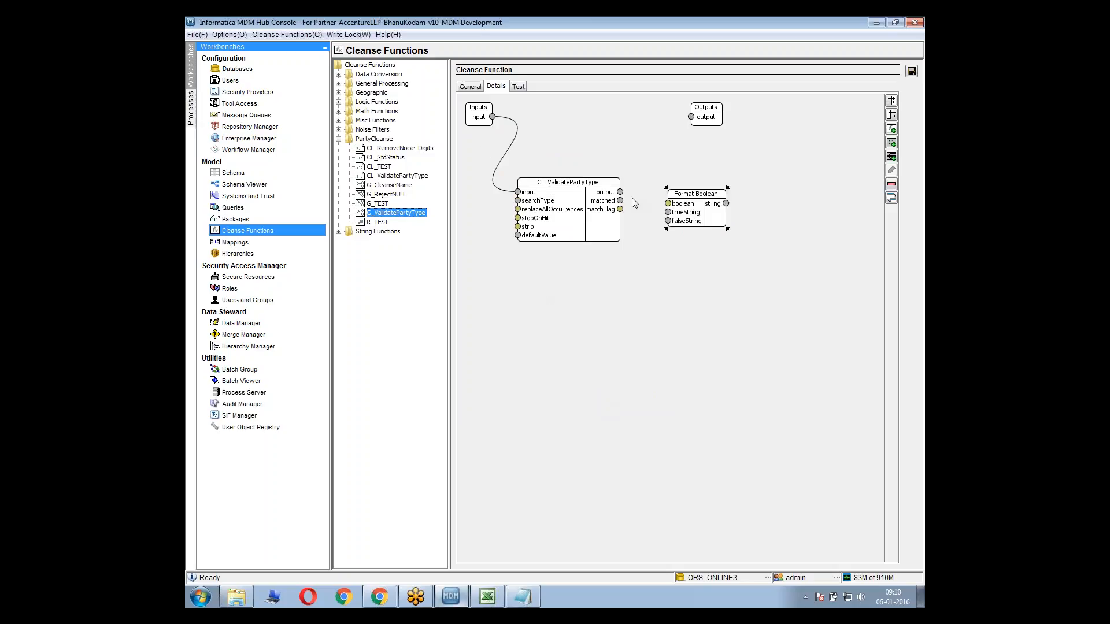
{"action": "left_click_drag", "start_coordinate": [619, 209], "coordinate": [668, 203]}
Add a String constant with the value Proceed and connect it to Format Boolean's trueString input
{"action": "right_click", "coordinate": [596, 286]}
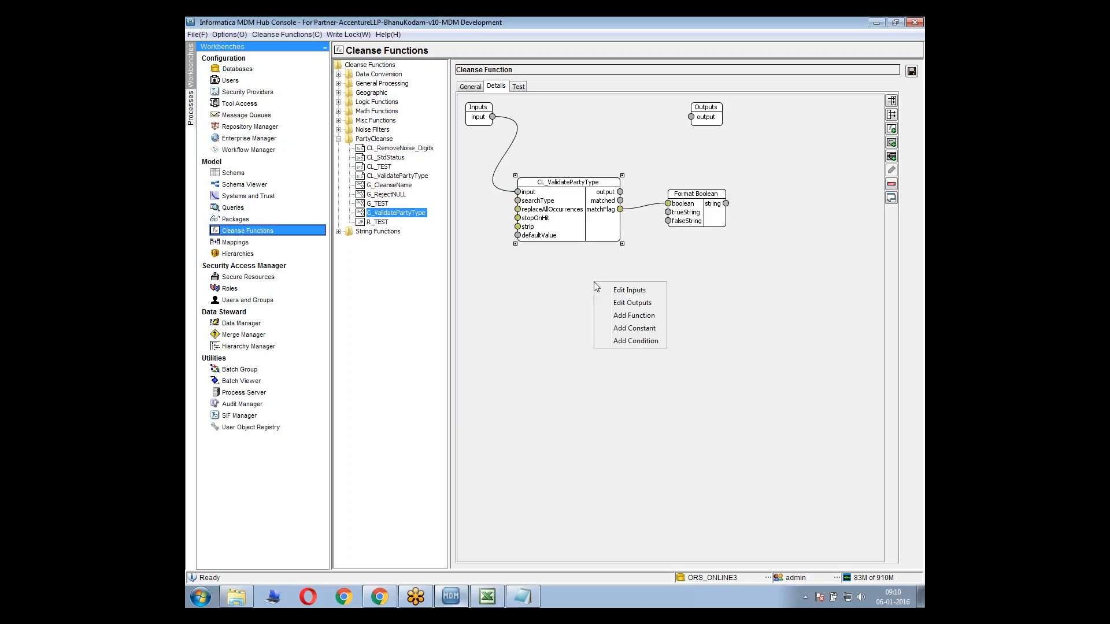
{"action": "left_click", "coordinate": [629, 328]}
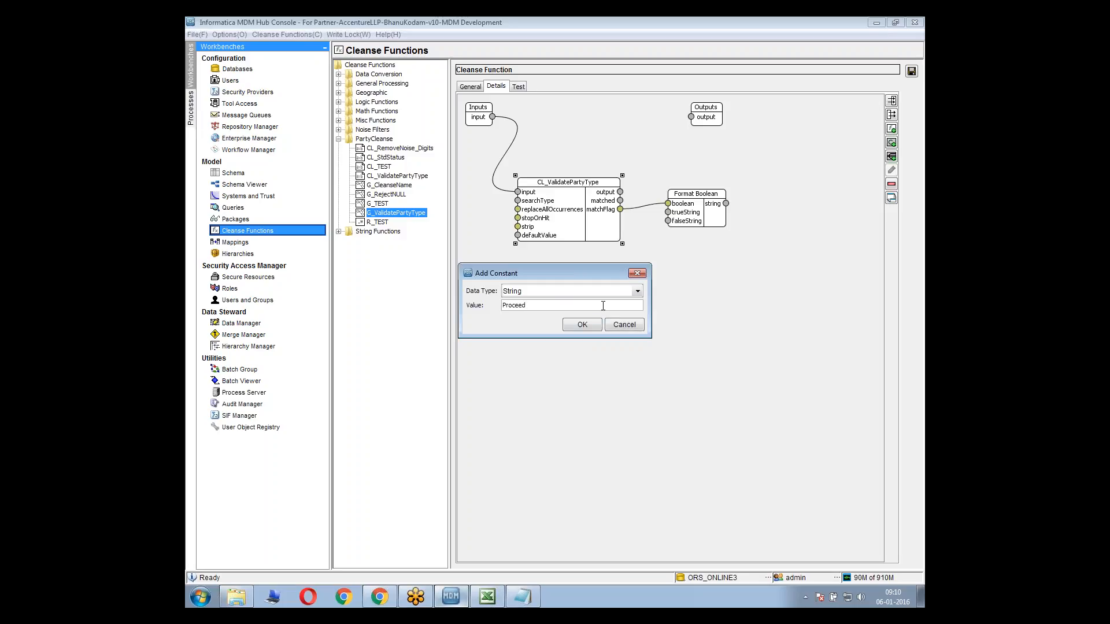
{"action": "left_click", "coordinate": [583, 324]}
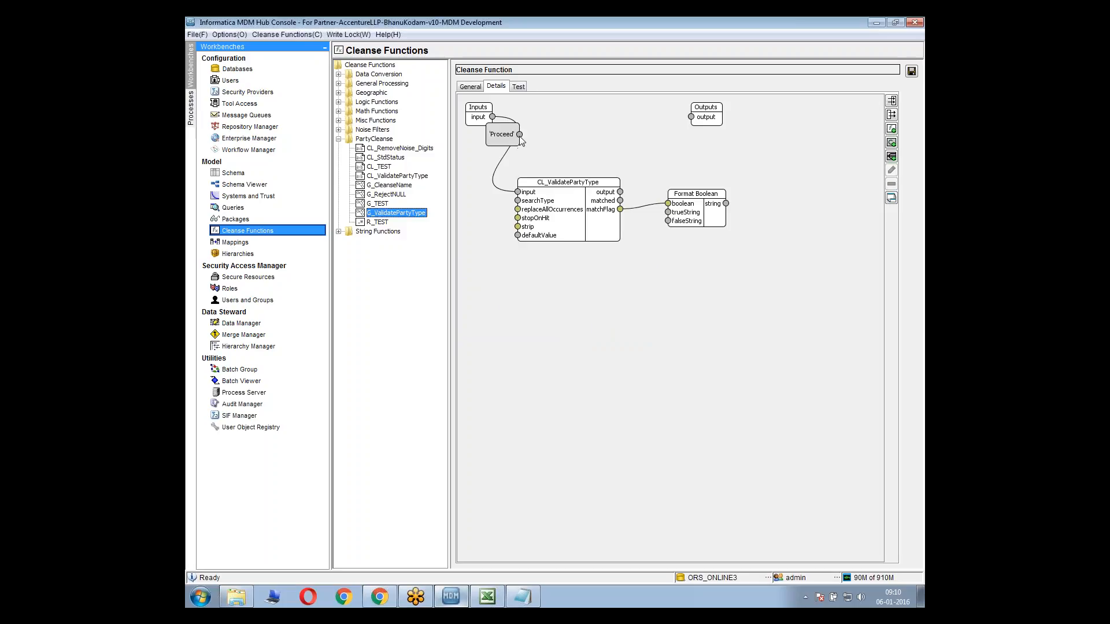
{"action": "left_click_drag", "start_coordinate": [520, 134], "coordinate": [668, 212]}
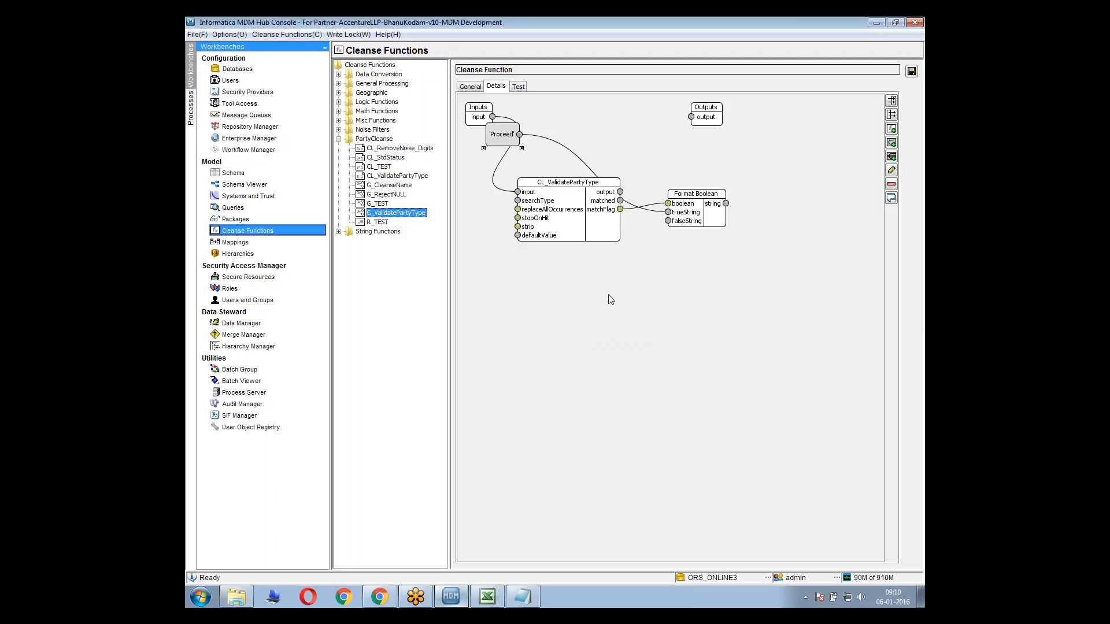
Add a String constant Reject, connect it to Format Boolean's falseString input and move it below the CL_ValidatePartyType block
{"action": "right_click", "coordinate": [611, 300]}
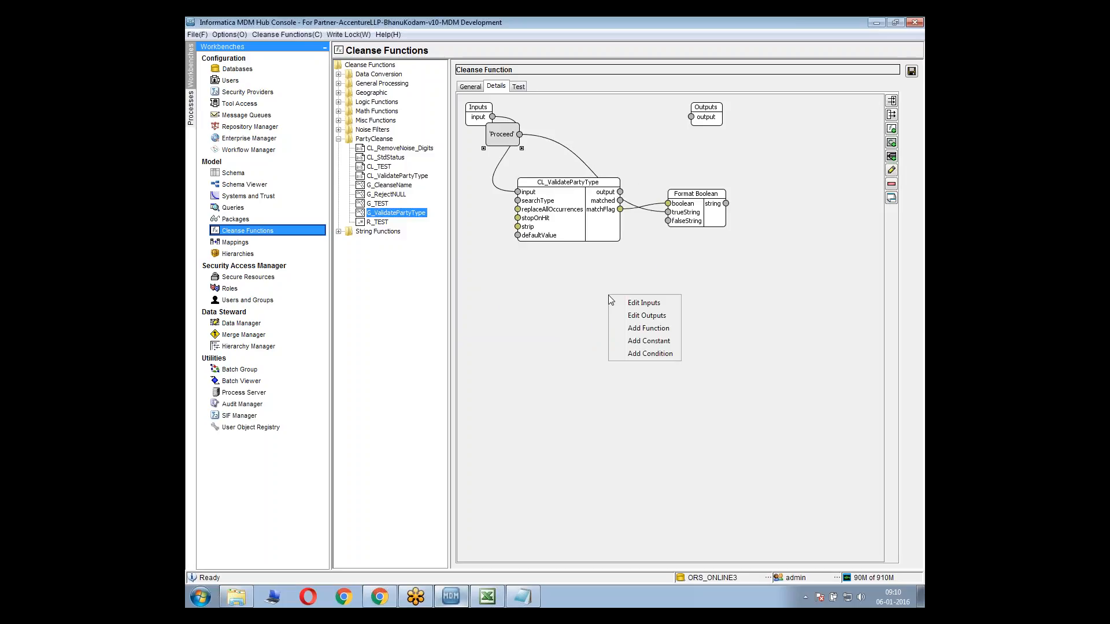
{"action": "left_click", "coordinate": [640, 343]}
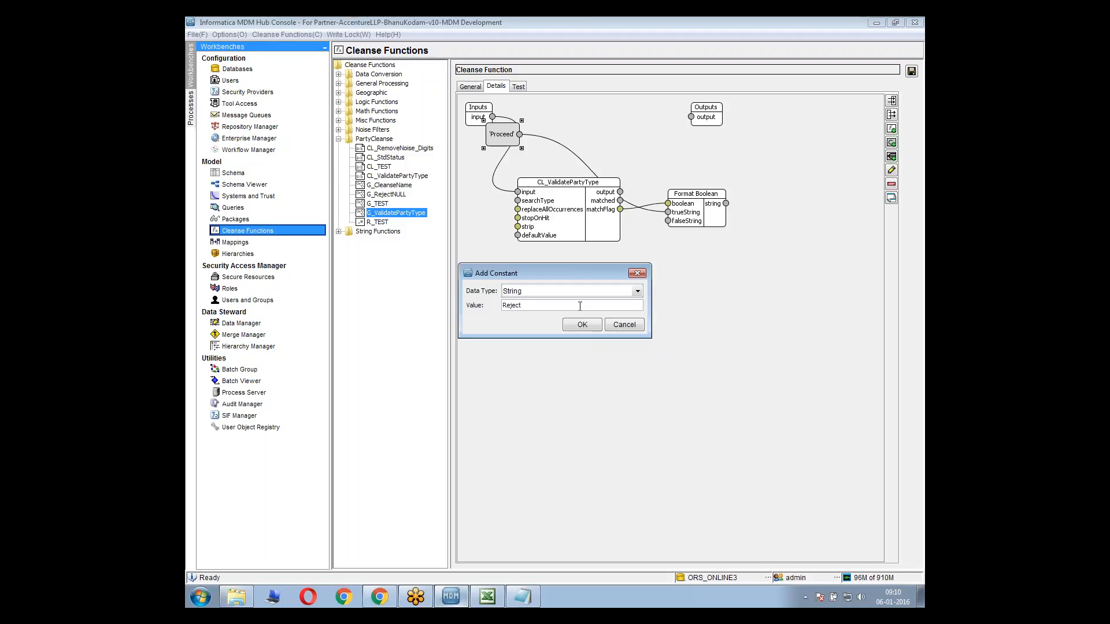
{"action": "left_click", "coordinate": [582, 325]}
{"action": "left_click_drag", "start_coordinate": [514, 145], "coordinate": [669, 223]}
{"action": "left_click_drag", "start_coordinate": [484, 230], "coordinate": [552, 310]}
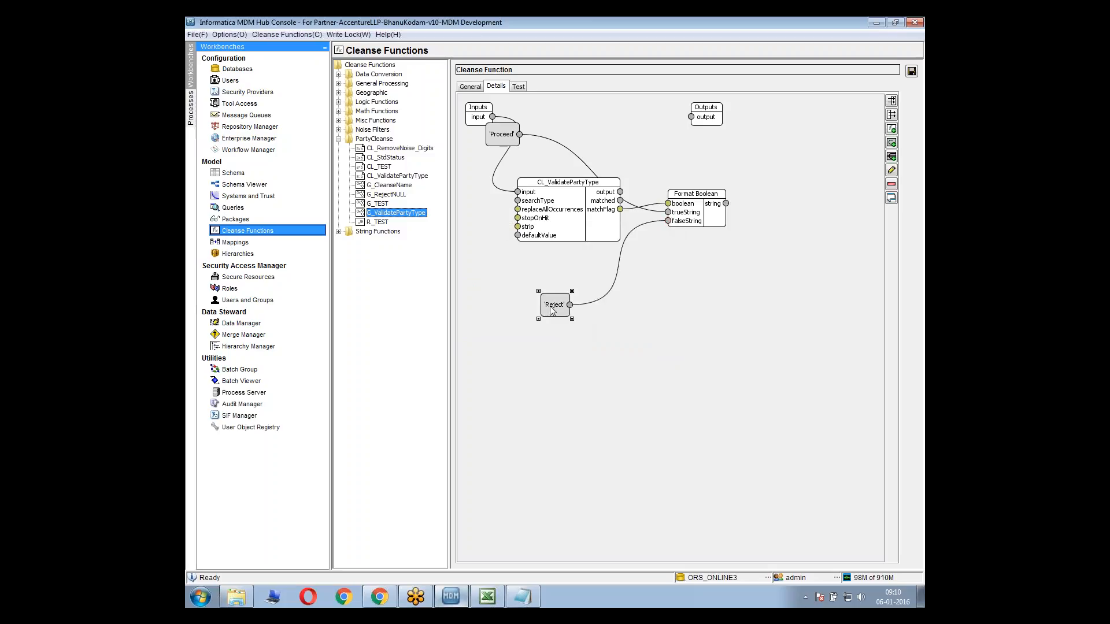
Connect Format Boolean's string result to the graph's output and save the function
{"action": "left_click_drag", "start_coordinate": [728, 209], "coordinate": [691, 116]}
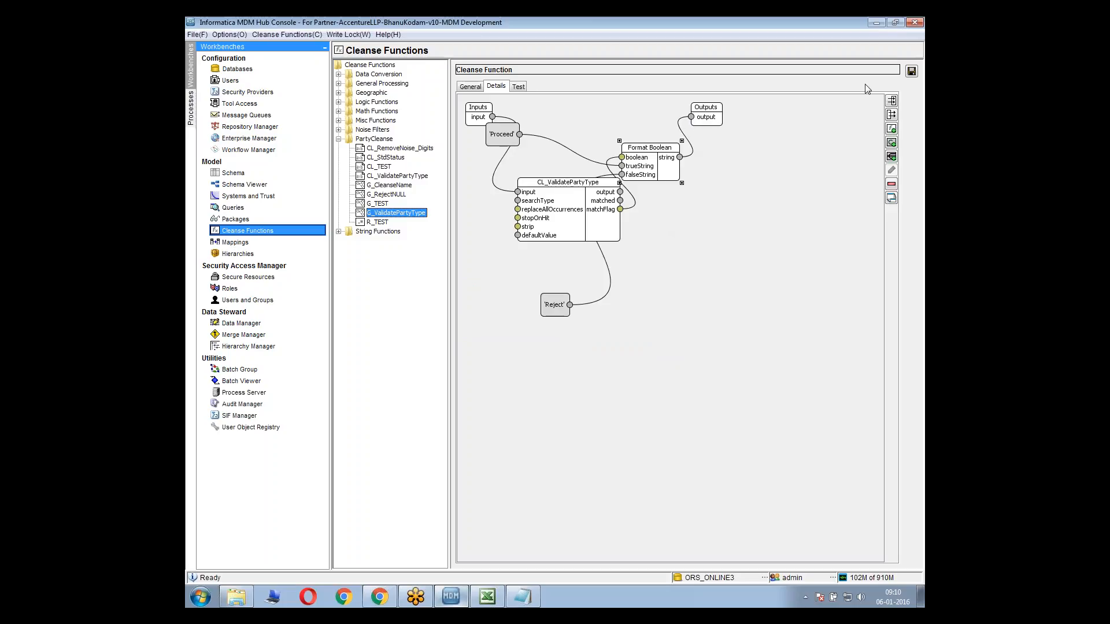
{"action": "left_click", "coordinate": [912, 72]}
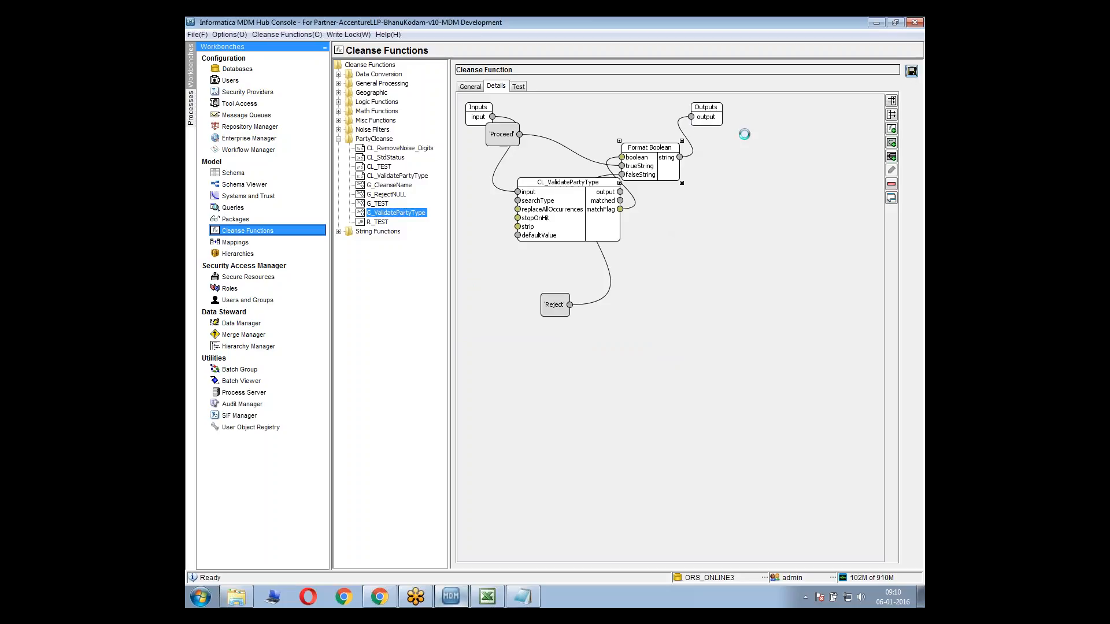
Test the function with the input value Person and check its output
{"action": "left_click", "coordinate": [518, 86]}
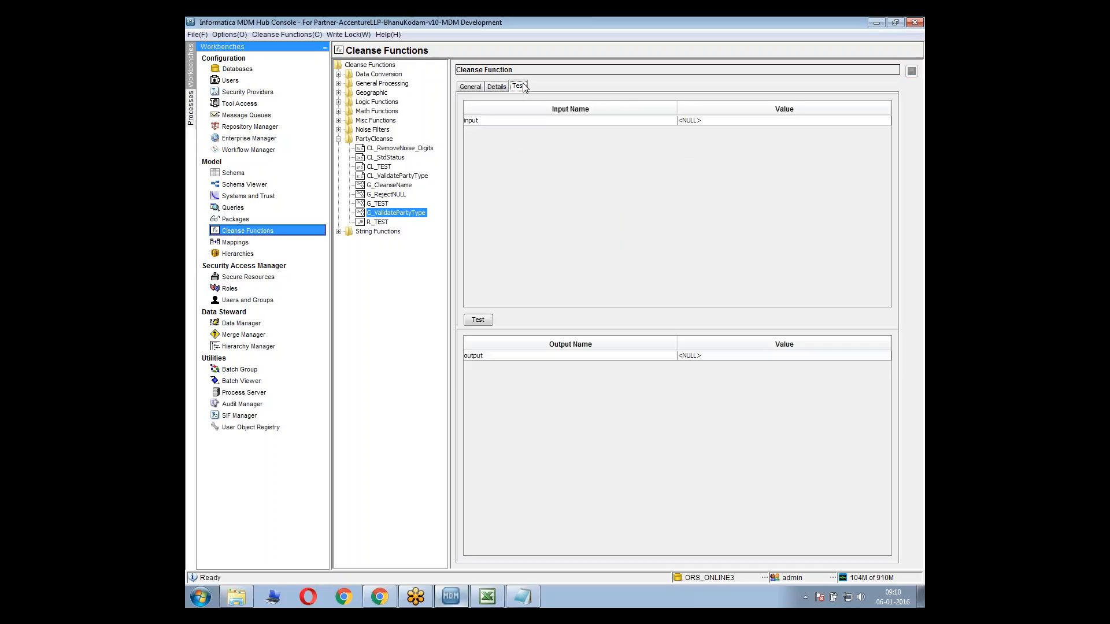
{"action": "left_click", "coordinate": [695, 120]}
{"action": "type", "text": "Pel"}
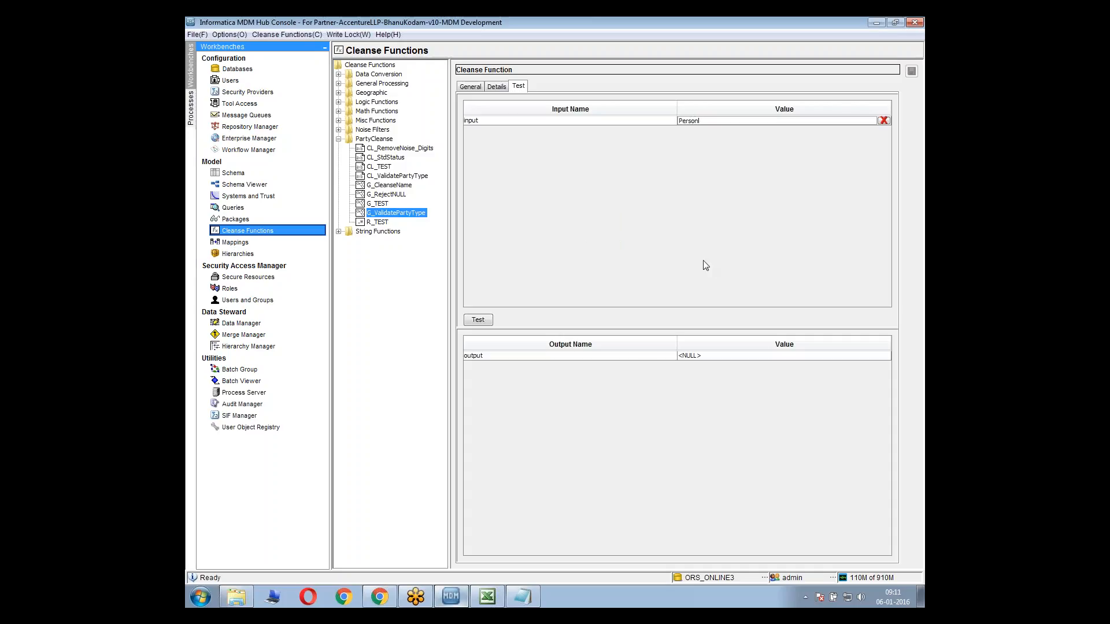
{"action": "left_click", "coordinate": [480, 320]}
{"action": "left_click", "coordinate": [707, 355]}
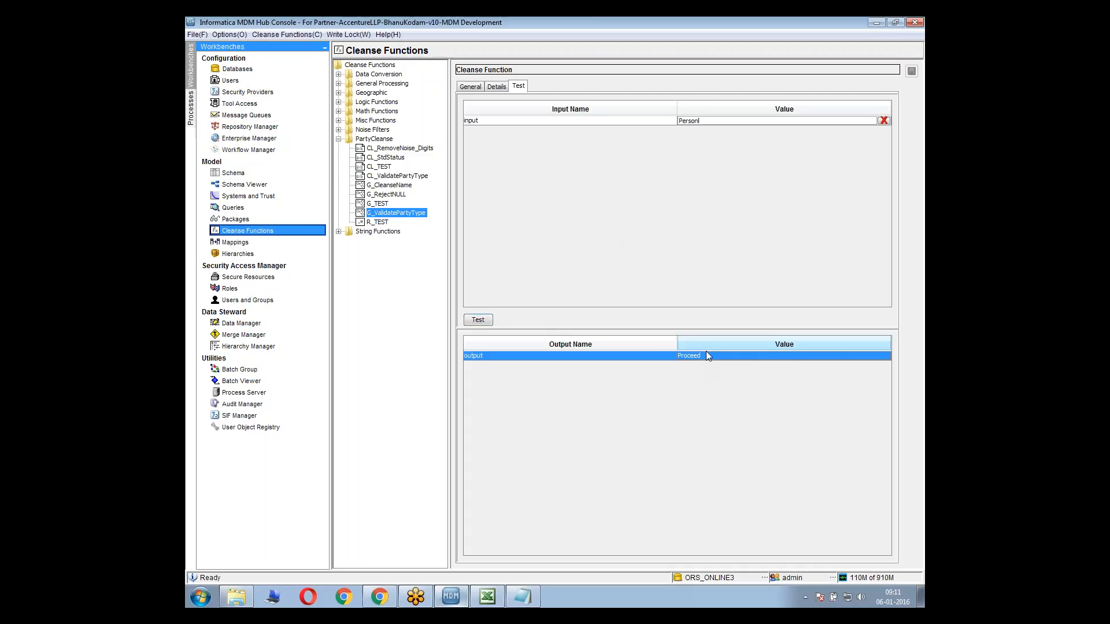
Test the function with the invalid input value sdsfsdf and check its output
{"action": "left_click", "coordinate": [703, 122]}
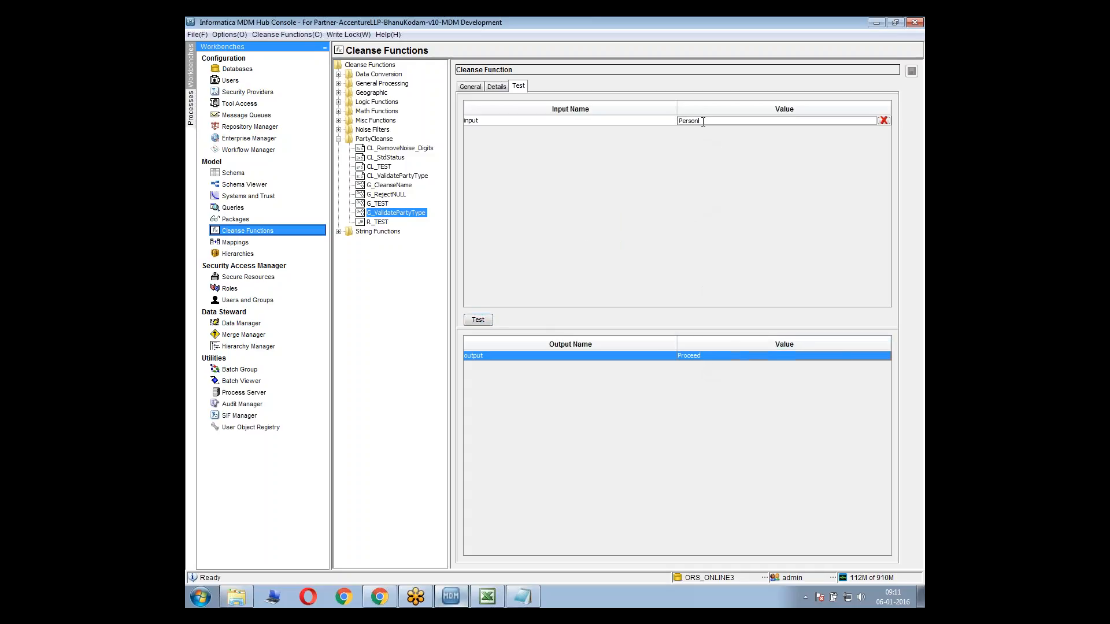
{"action": "left_click_drag", "start_coordinate": [642, 120], "coordinate": [635, 117]}
{"action": "type", "text": "sdsfsdf"}
{"action": "left_click", "coordinate": [480, 321]}
{"action": "left_click", "coordinate": [697, 359]}
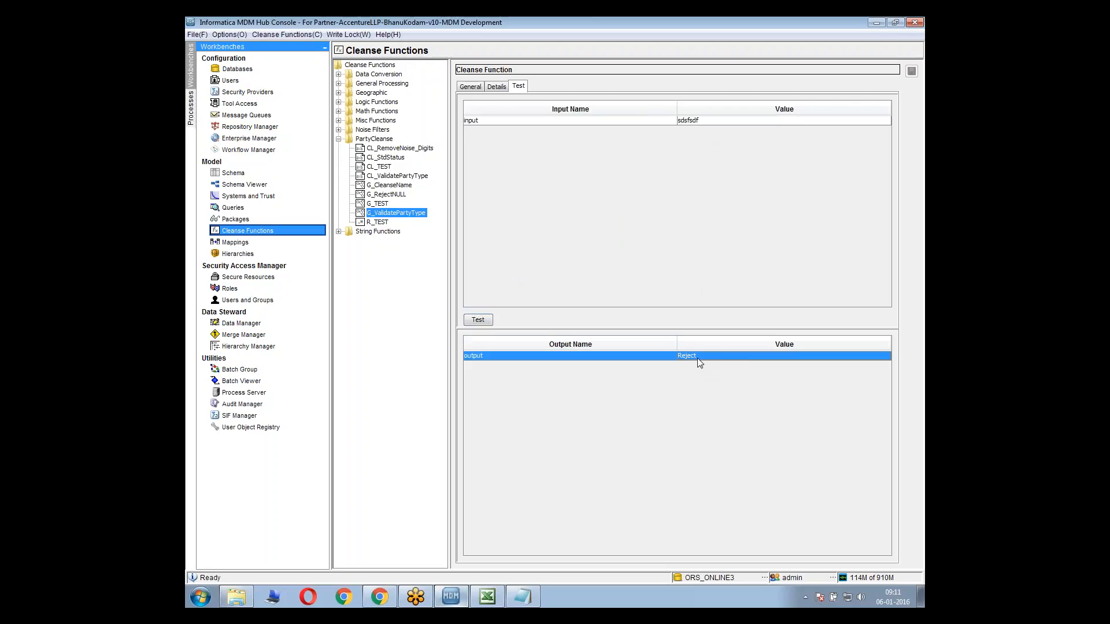
In the graph, delete the link between Format Boolean and the output, spacing the Outputs and Format Boolean blocks apart
{"action": "left_click", "coordinate": [500, 87]}
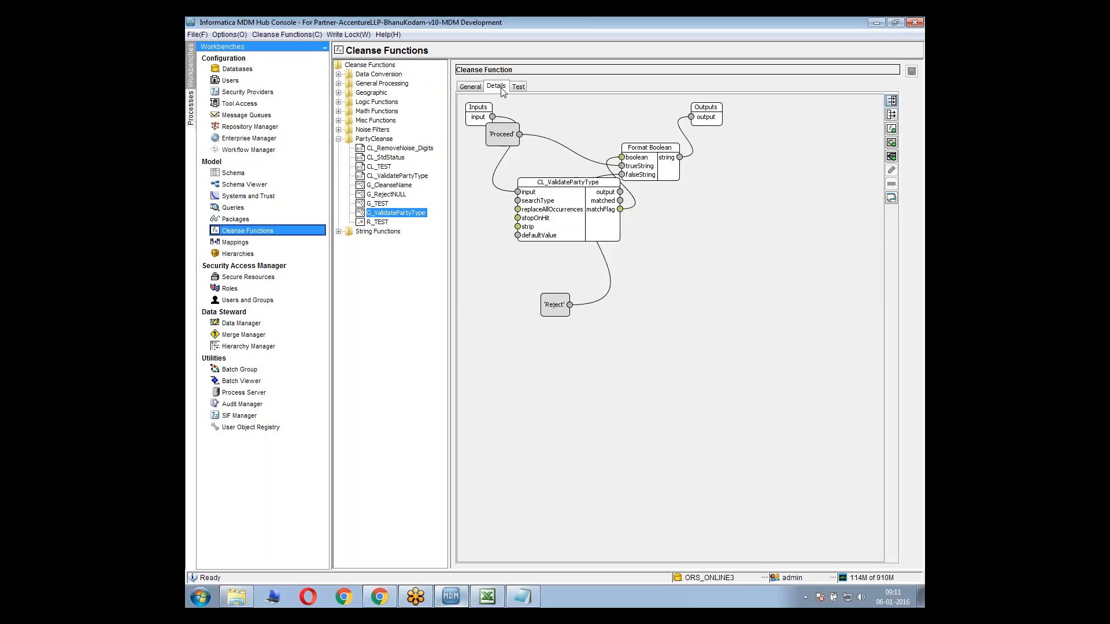
{"action": "left_click_drag", "start_coordinate": [707, 116], "coordinate": [810, 133]}
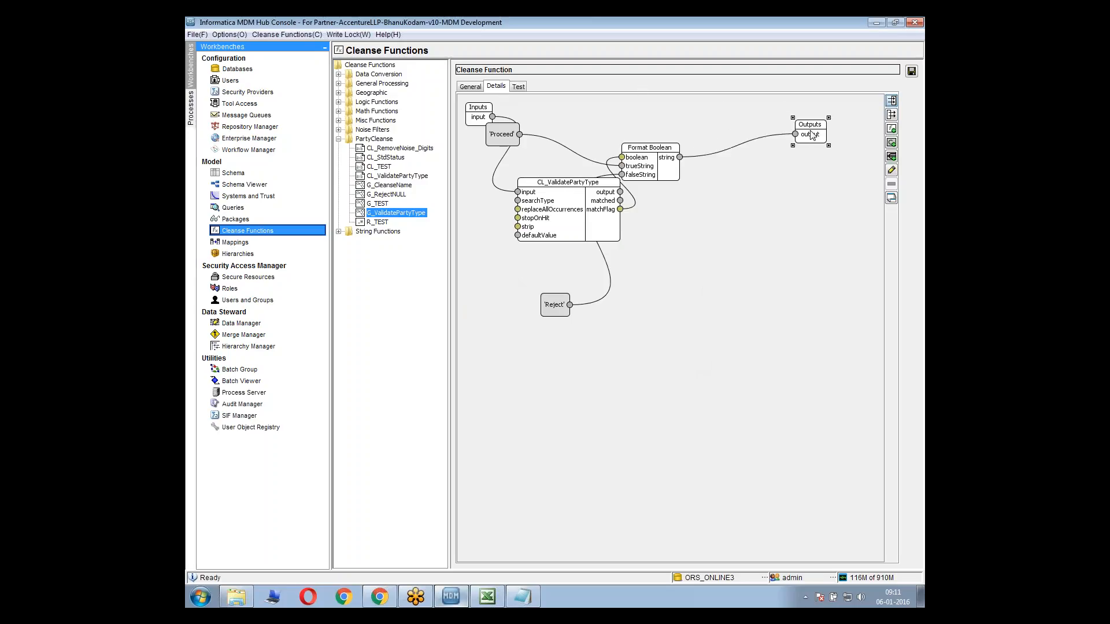
{"action": "left_click", "coordinate": [759, 140]}
{"action": "key", "text": "Delete"}
{"action": "left_click_drag", "start_coordinate": [639, 158], "coordinate": [639, 296]}
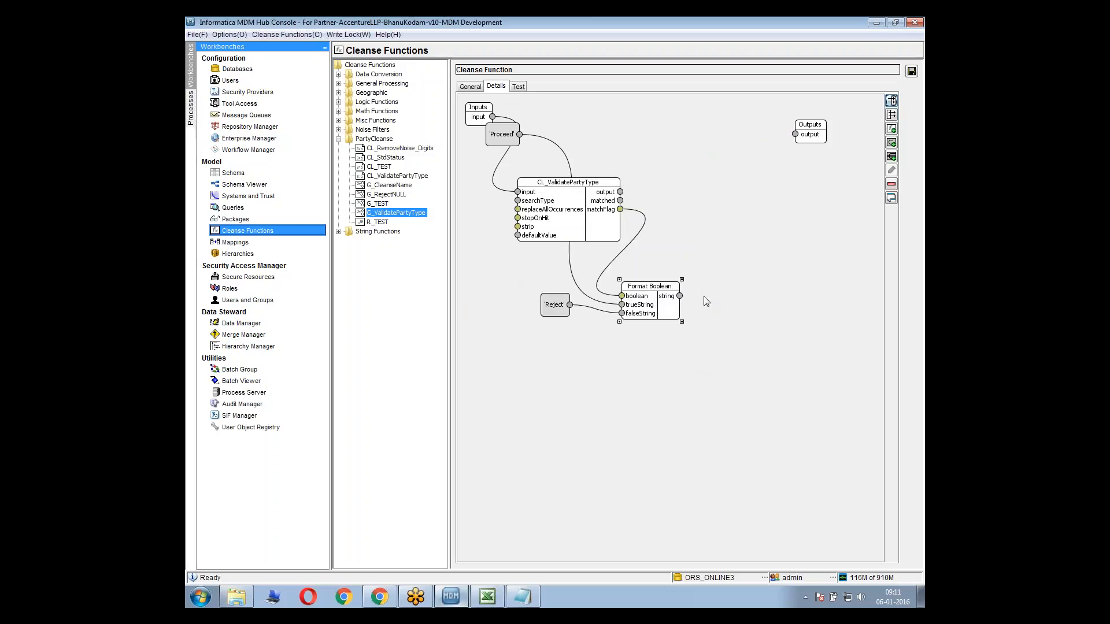
Add a condition to the graph and rename its default case value to Proceed
{"action": "right_click", "coordinate": [730, 305]}
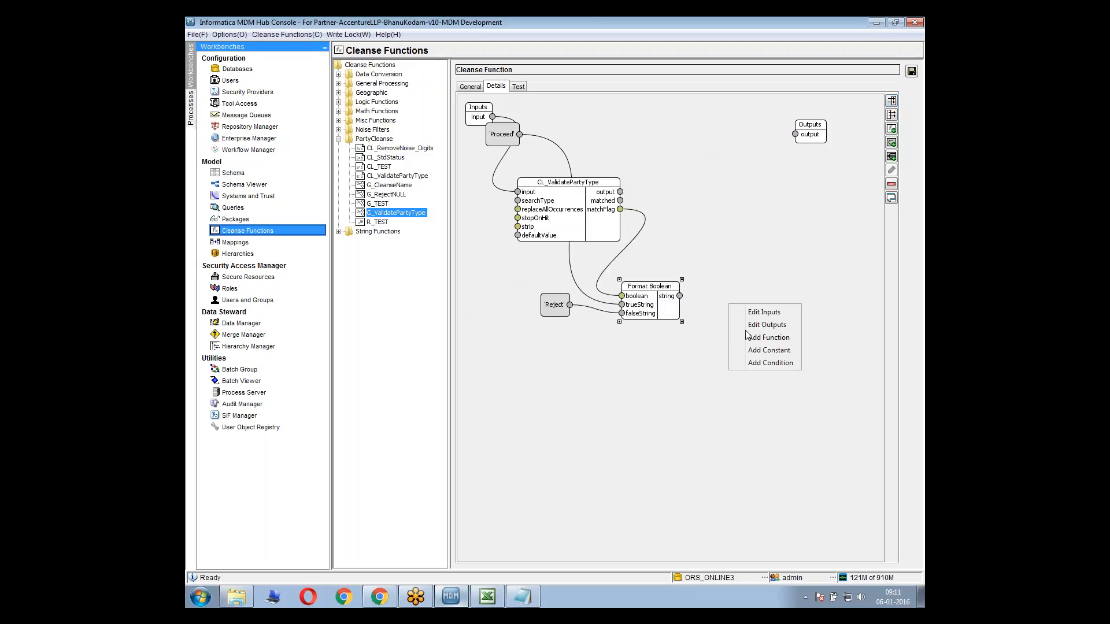
{"action": "left_click", "coordinate": [768, 362]}
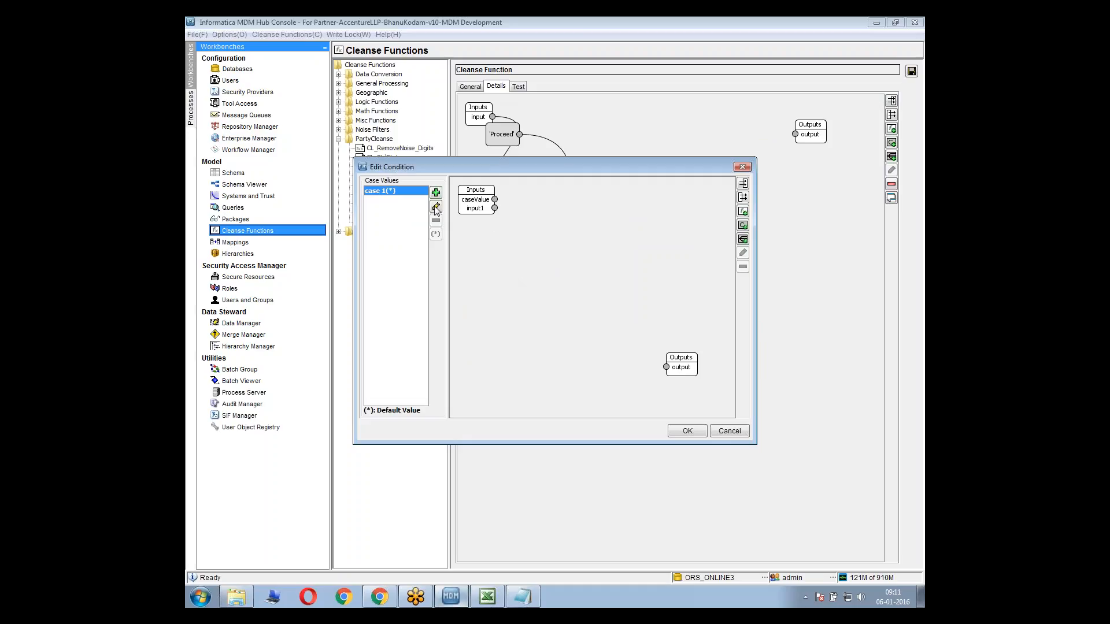
{"action": "left_click_drag", "start_coordinate": [451, 165], "coordinate": [485, 369]}
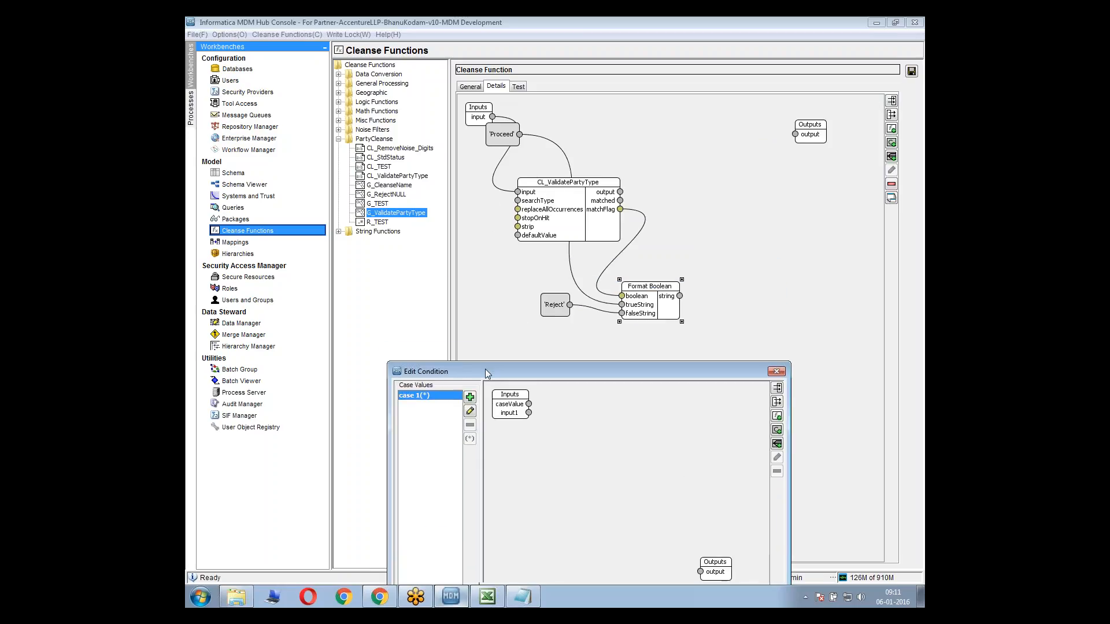
{"action": "left_click", "coordinate": [470, 411]}
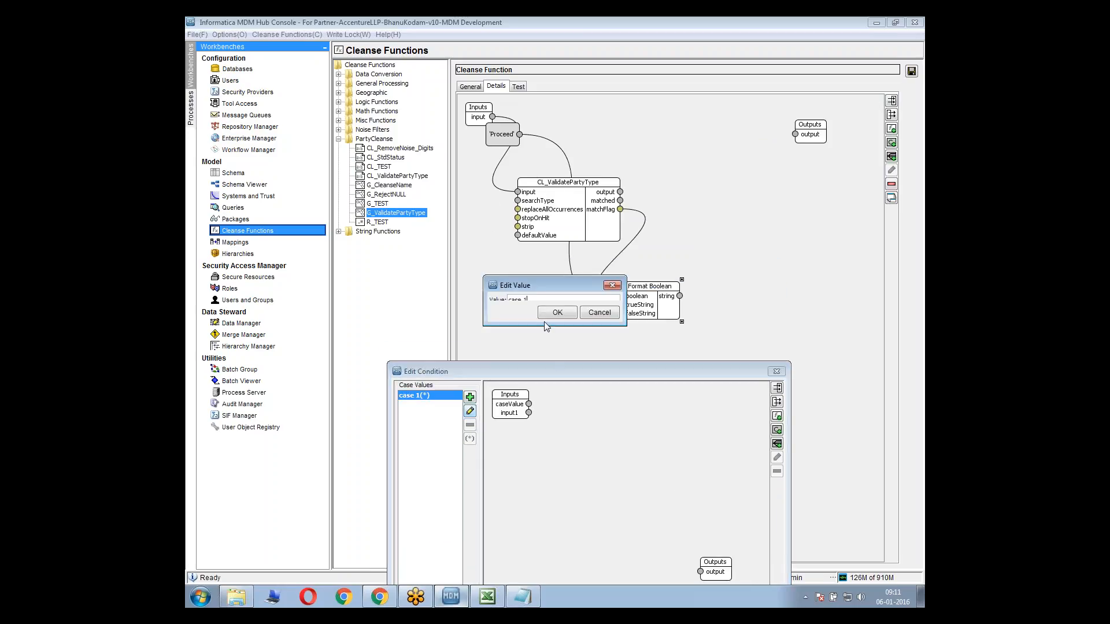
{"action": "left_click_drag", "start_coordinate": [544, 327], "coordinate": [544, 353]}
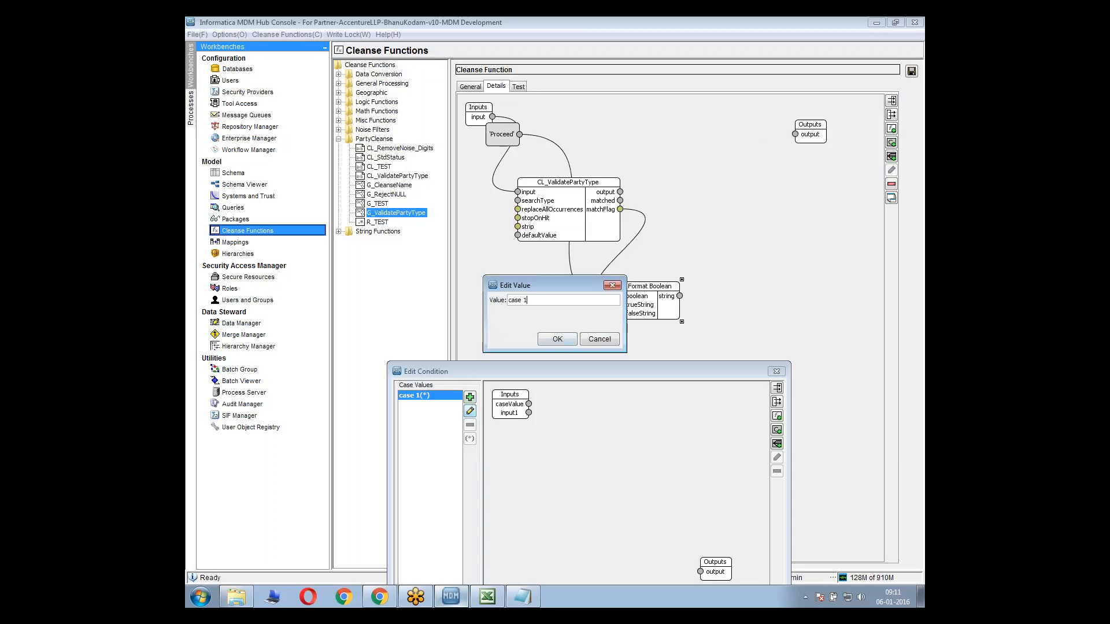
{"action": "left_click_drag", "start_coordinate": [519, 284], "coordinate": [382, 293]}
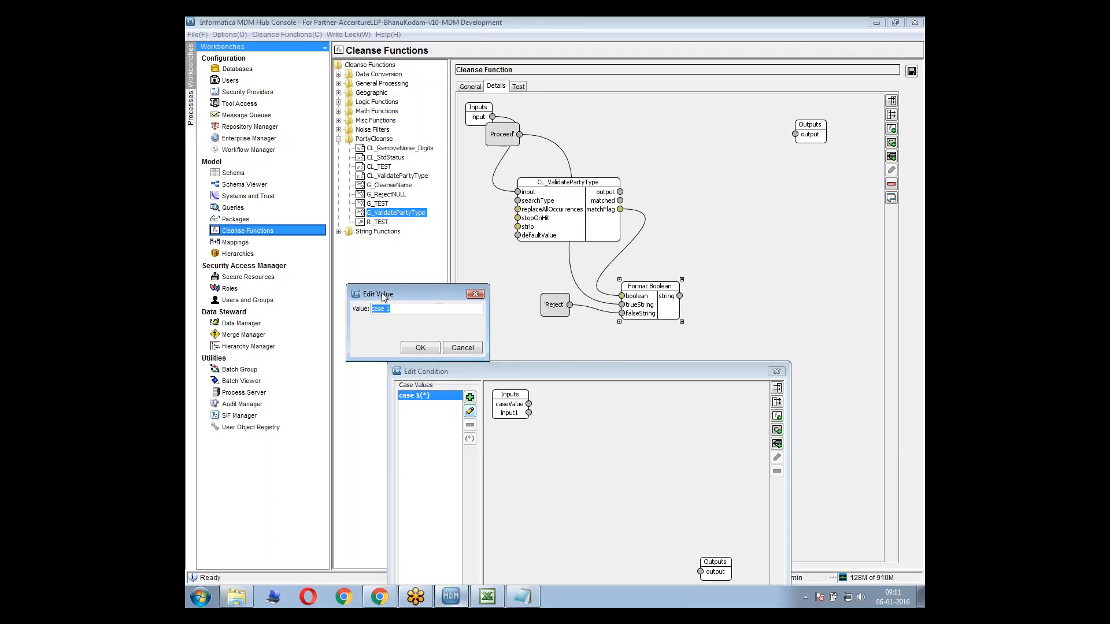
{"action": "type", "text": "Proceed"}
{"action": "left_click", "coordinate": [420, 348]}
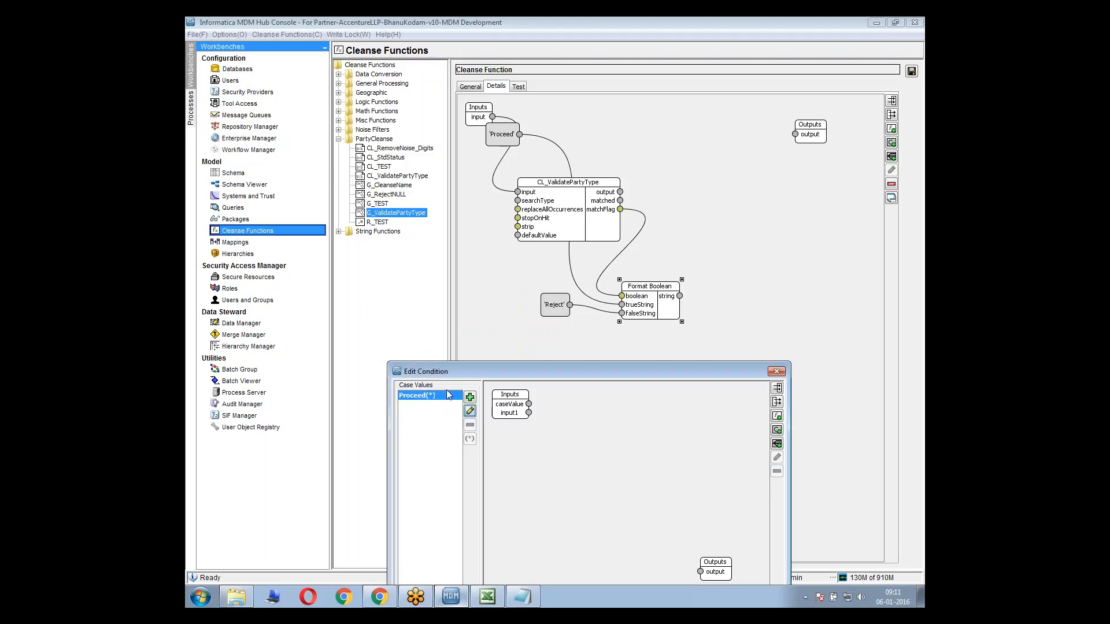
Add a second case value Reject to the condition and select it
{"action": "left_click", "coordinate": [470, 397]}
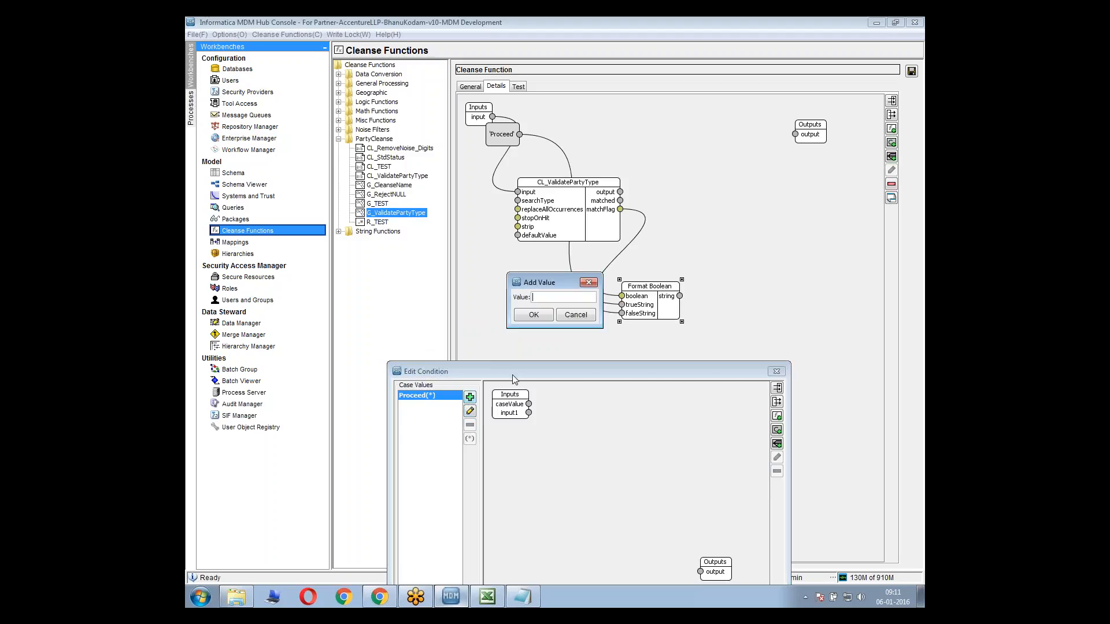
{"action": "type", "text": "Reject"}
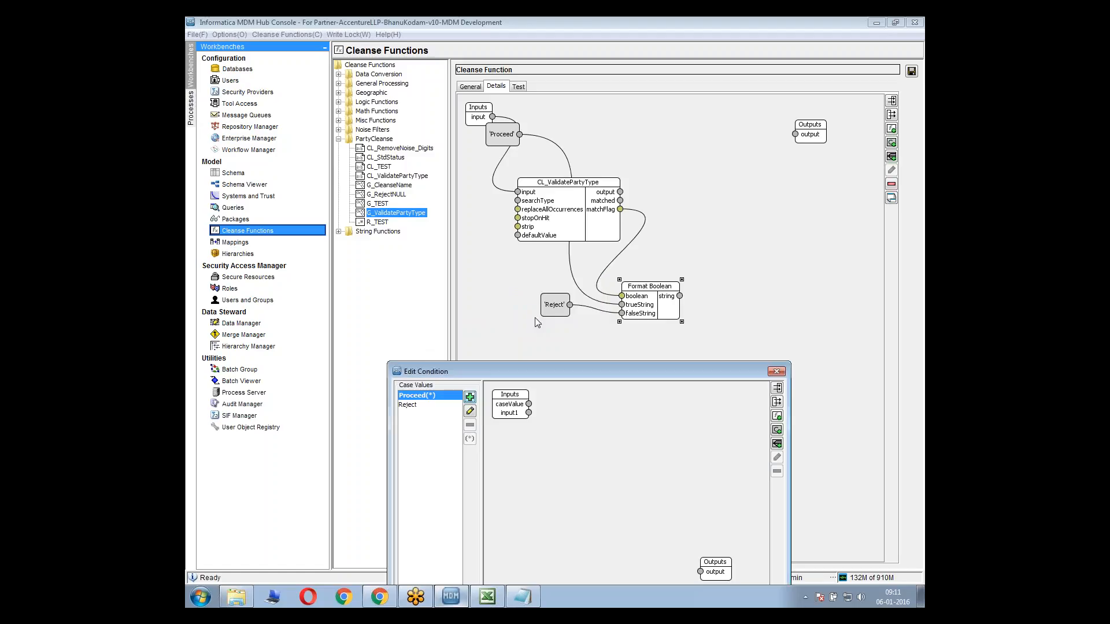
{"action": "left_click", "coordinate": [434, 405]}
Add the Reject function to the condition's Reject case in expanded mode and link caseValue to its Reject Message Value
{"action": "left_click_drag", "start_coordinate": [522, 370], "coordinate": [501, 276]}
{"action": "right_click", "coordinate": [523, 373]}
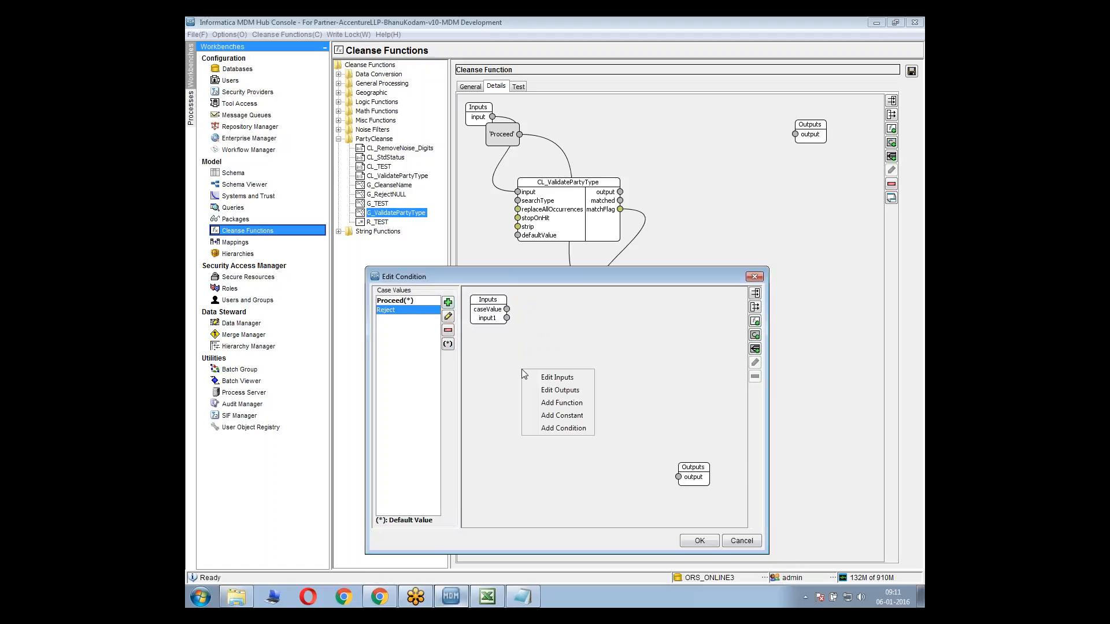
{"action": "left_click", "coordinate": [543, 402]}
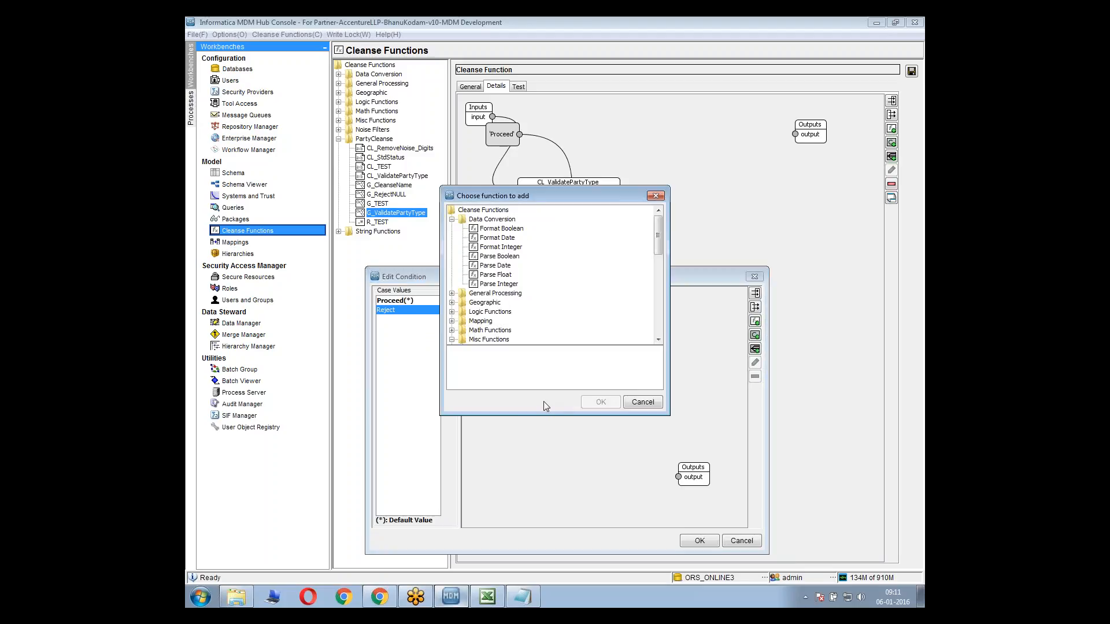
{"action": "left_click", "coordinate": [496, 264]}
{"action": "key", "text": "r"}
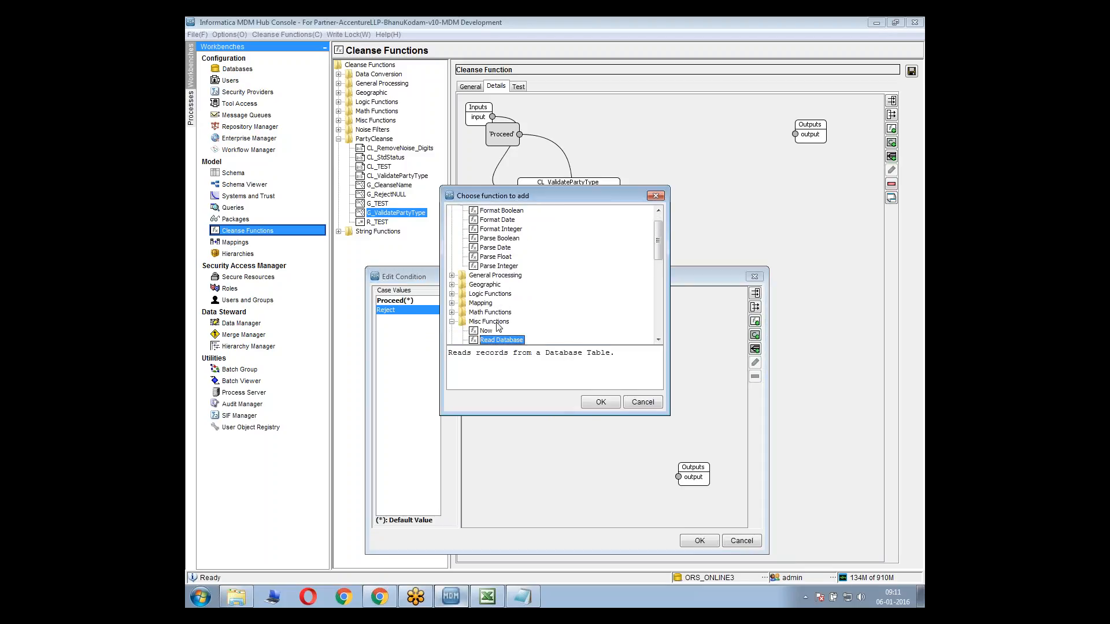
{"action": "left_click", "coordinate": [600, 404]}
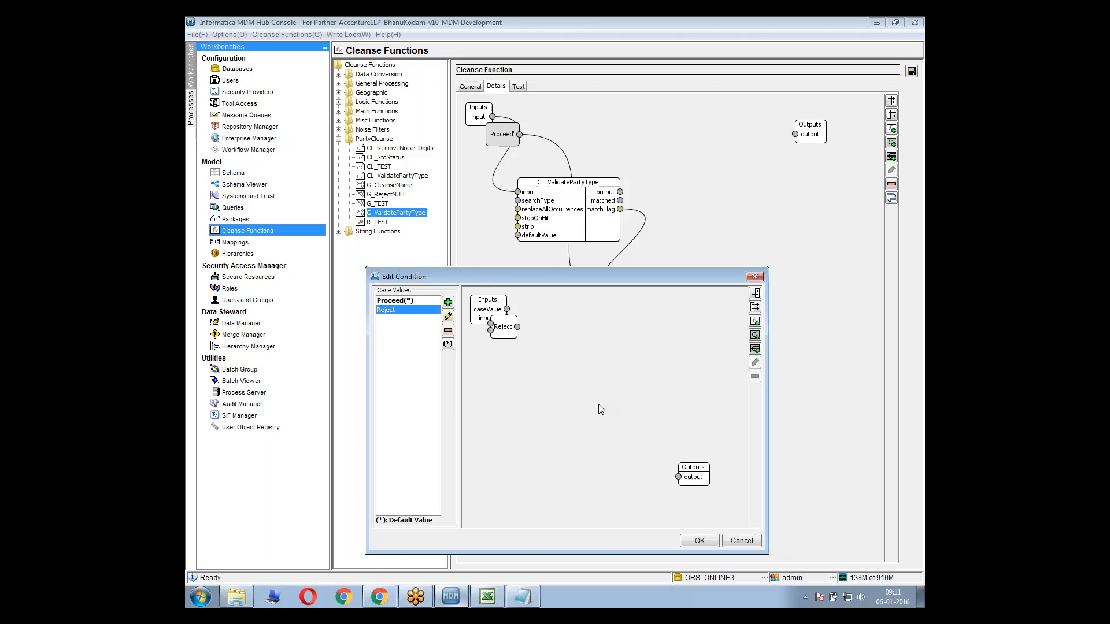
{"action": "right_click", "coordinate": [502, 325]}
{"action": "left_click", "coordinate": [544, 358]}
{"action": "left_click_drag", "start_coordinate": [544, 334], "coordinate": [579, 349]}
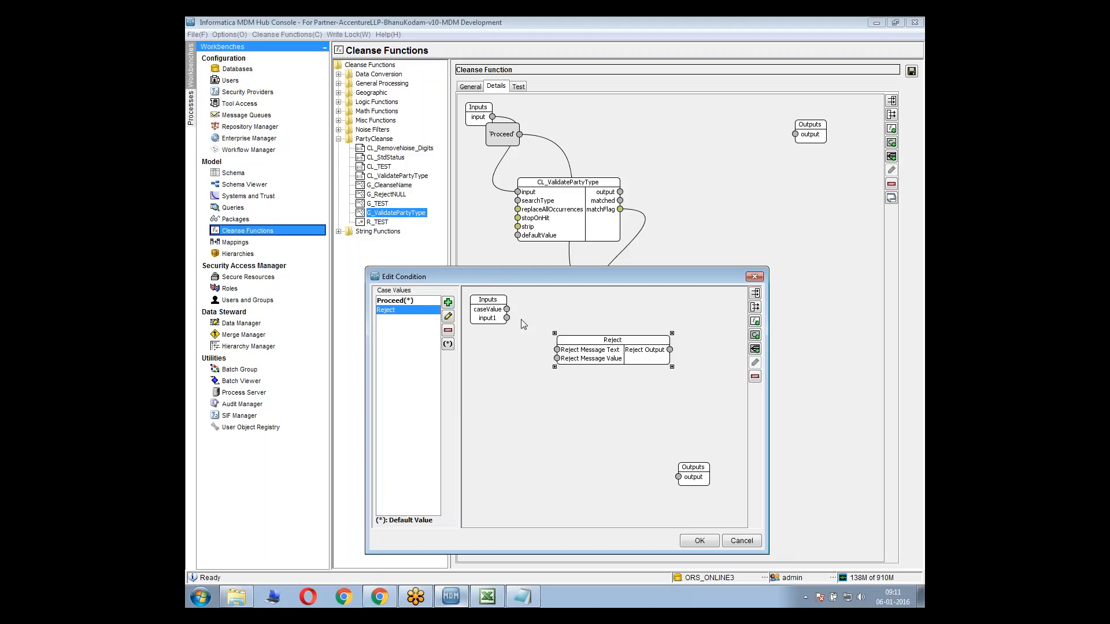
{"action": "left_click_drag", "start_coordinate": [507, 309], "coordinate": [556, 358]}
Add the string constant 'Party Type not in Valid List', link it to Reject Message Text, and accept the condition
{"action": "right_click", "coordinate": [542, 386]}
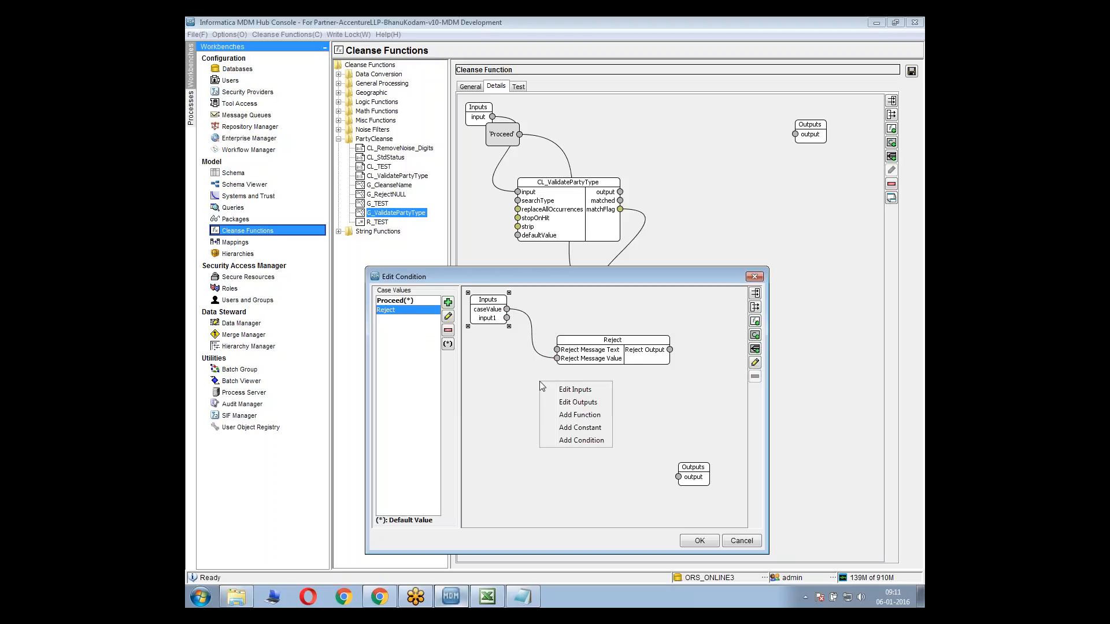
{"action": "left_click", "coordinate": [577, 429]}
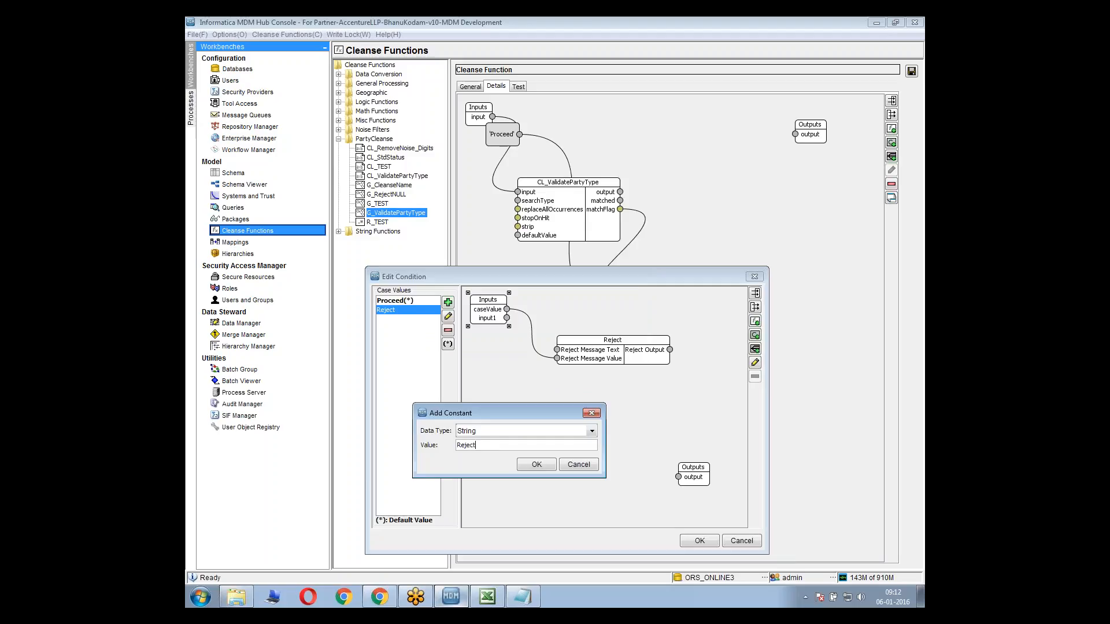
{"action": "key", "text": "BackSpace"}
{"action": "key", "text": "BackSpace"}
{"action": "key", "text": "BackSpace"}
{"action": "key", "text": "BackSpace"}
{"action": "key", "text": "BackSpace"}
{"action": "type", "text": "Accid"}
{"action": "double_click", "coordinate": [482, 445]}
{"action": "type", "text": "Party"}
{"action": "left_click_drag", "start_coordinate": [530, 446], "coordinate": [509, 445]}
{"action": "type", "text": "Person"}
{"action": "left_click_drag", "start_coordinate": [542, 447], "coordinate": [510, 446]}
{"action": "type", "text": "V"}
{"action": "left_click", "coordinate": [535, 466]}
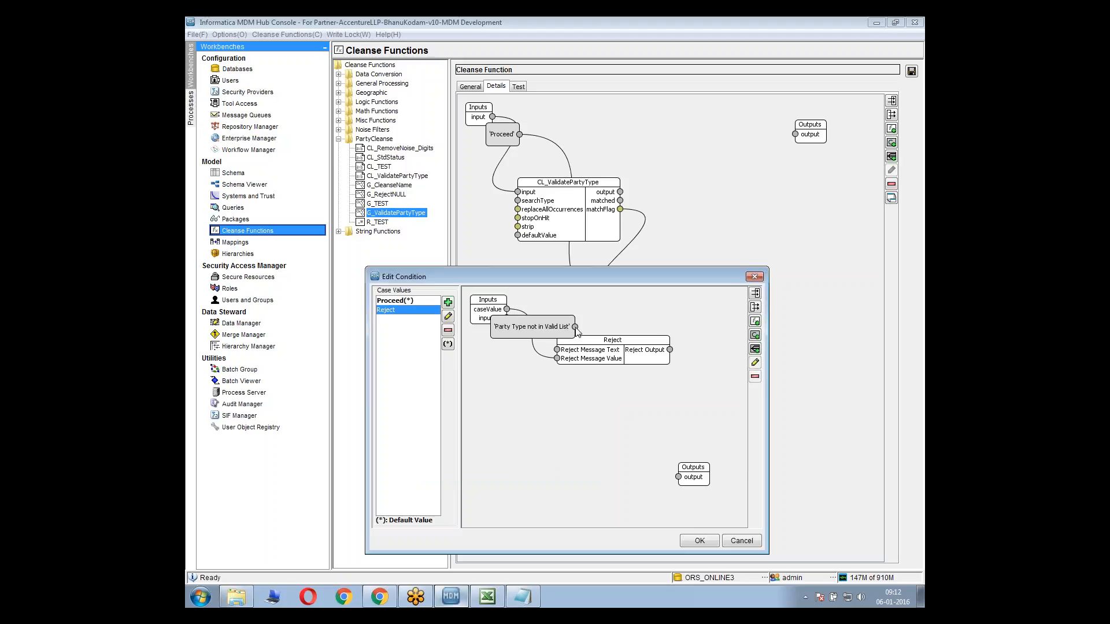
{"action": "left_click_drag", "start_coordinate": [576, 327], "coordinate": [557, 351]}
{"action": "left_click", "coordinate": [696, 543]}
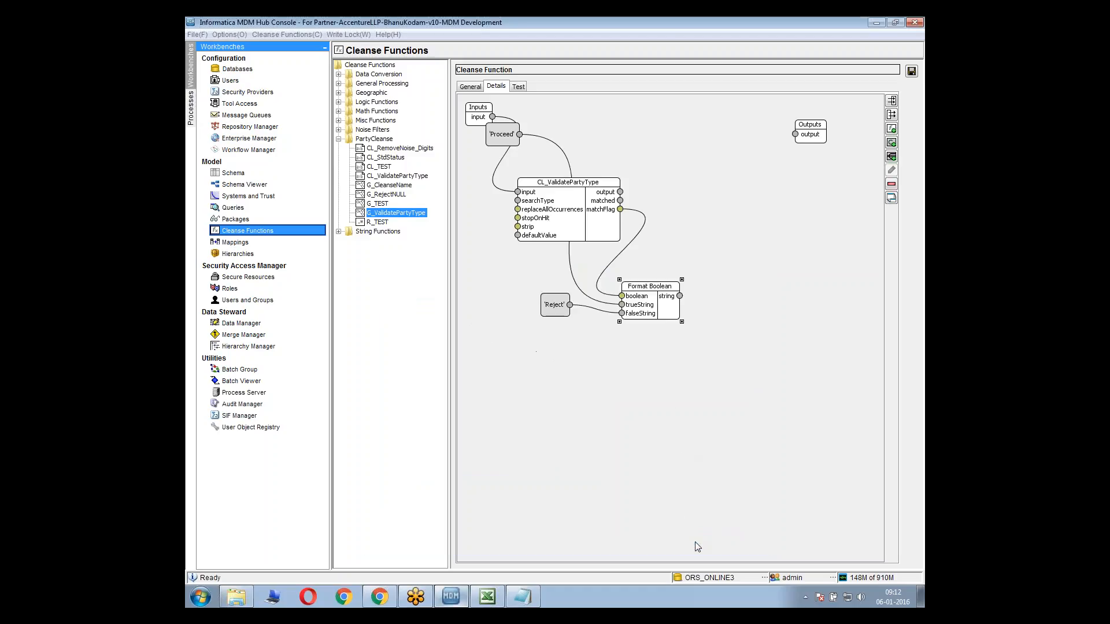
Place the expanded condition beside Format Boolean, link string to its caseValue, and move the Proceed constant below Reject
{"action": "left_click_drag", "start_coordinate": [502, 139], "coordinate": [614, 182]}
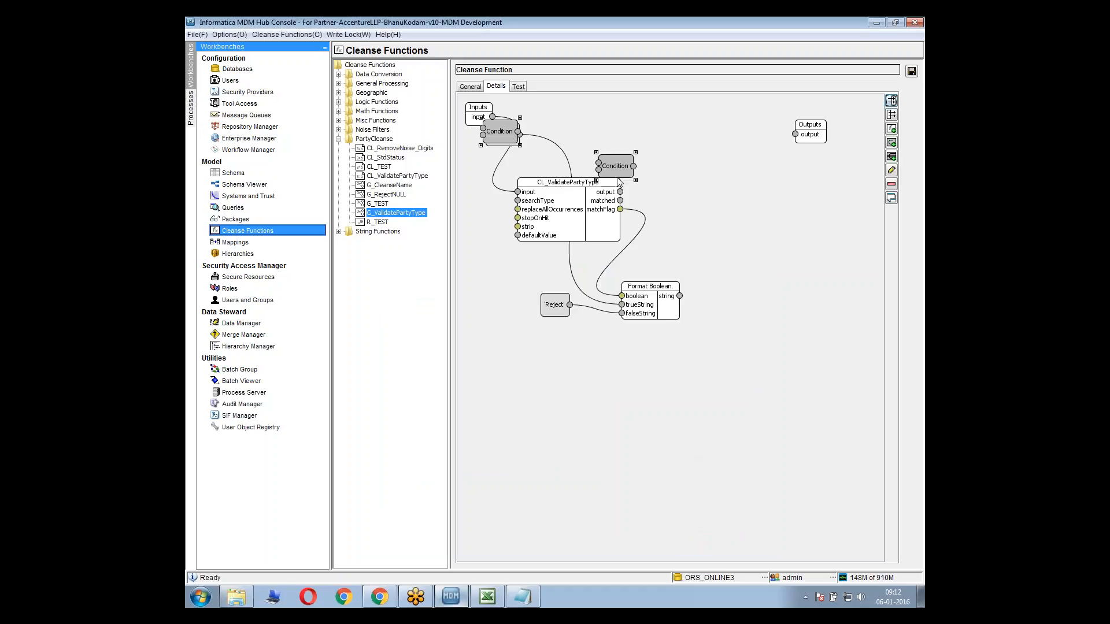
{"action": "left_click_drag", "start_coordinate": [738, 234], "coordinate": [766, 251]}
{"action": "right_click", "coordinate": [766, 250]}
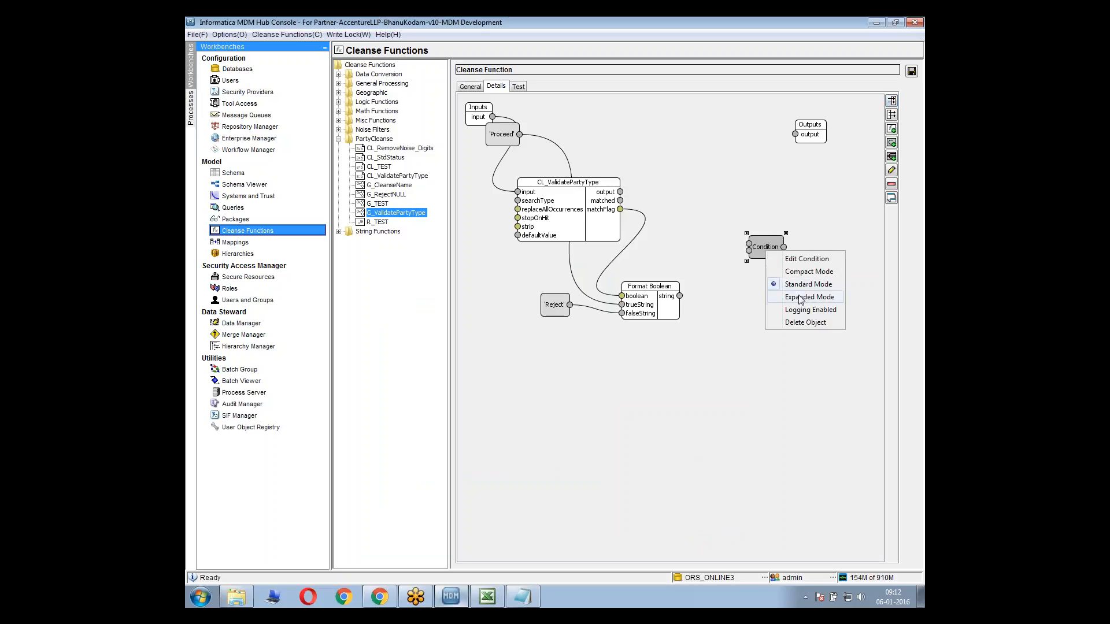
{"action": "left_click", "coordinate": [781, 300]}
{"action": "left_click_drag", "start_coordinate": [680, 296], "coordinate": [749, 250]}
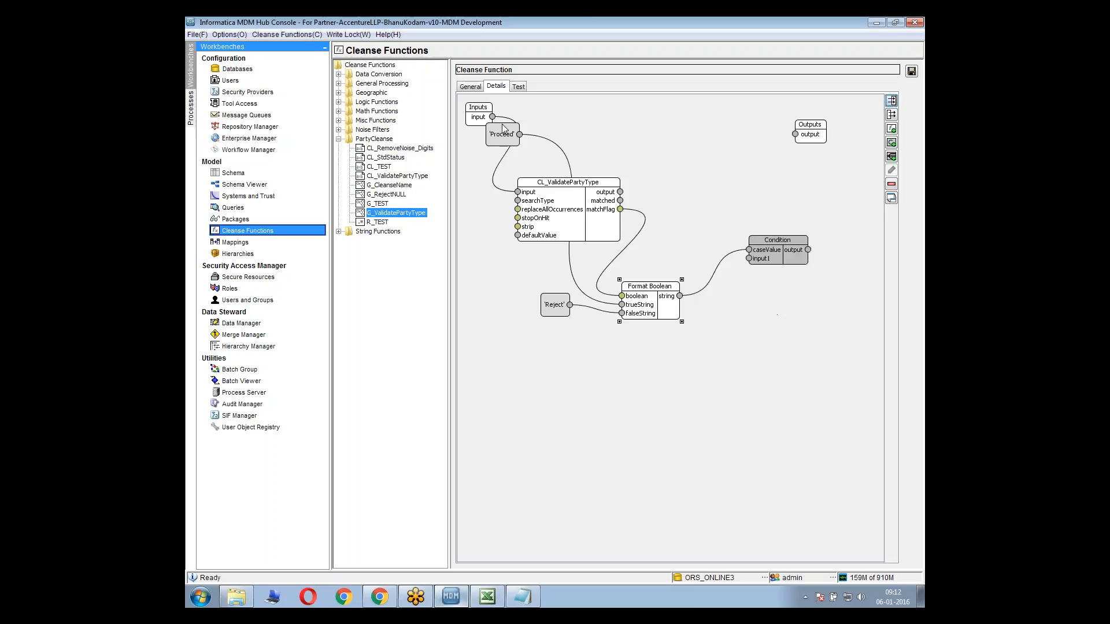
{"action": "left_click_drag", "start_coordinate": [503, 136], "coordinate": [523, 364]}
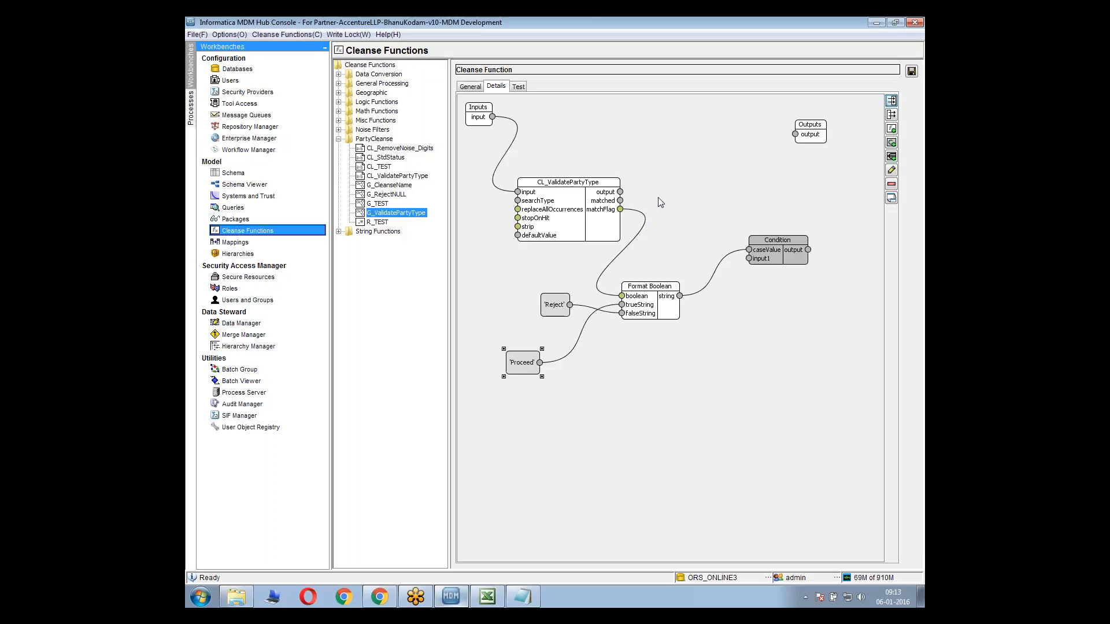
Link the matched output of CL_ValidatePartyType to the graph's output and save the function
{"action": "left_click", "coordinate": [620, 209]}
{"action": "left_click", "coordinate": [795, 134]}
{"action": "left_click", "coordinate": [800, 193]}
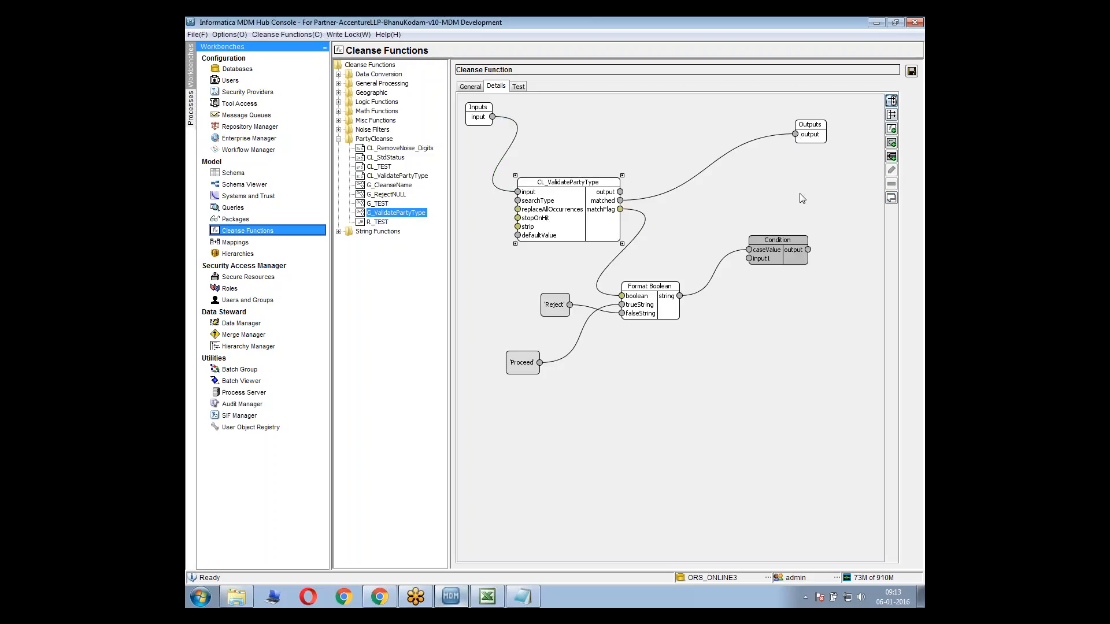
{"action": "left_click", "coordinate": [912, 70]}
Test the saved function with the existing invalid input sdsfsdf and dismiss the resulting dialog
{"action": "left_click", "coordinate": [524, 88]}
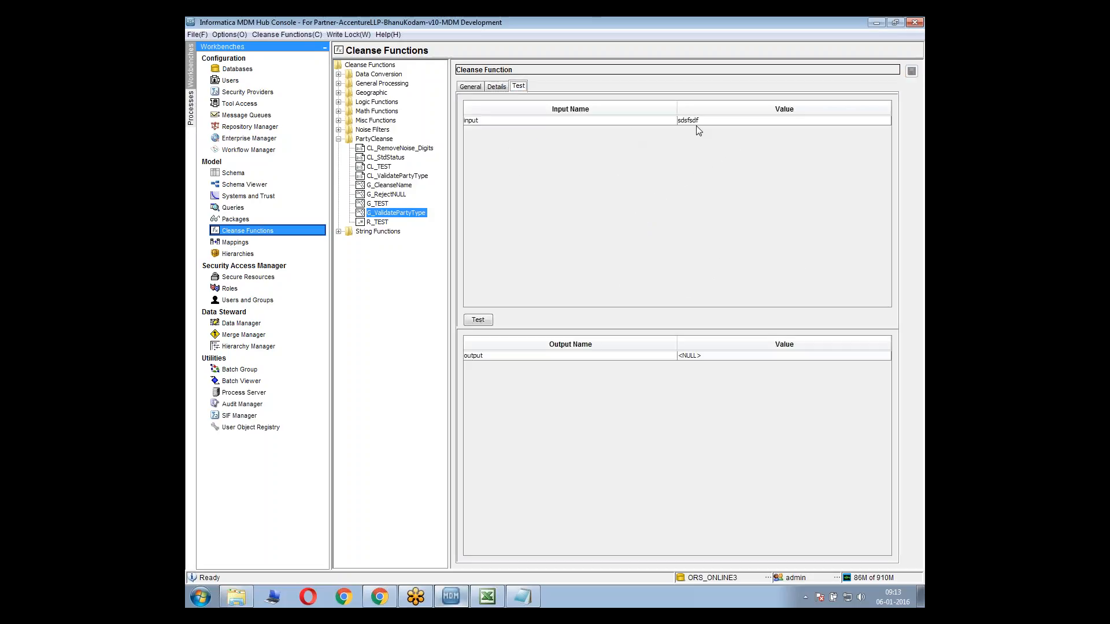
{"action": "left_click", "coordinate": [483, 319]}
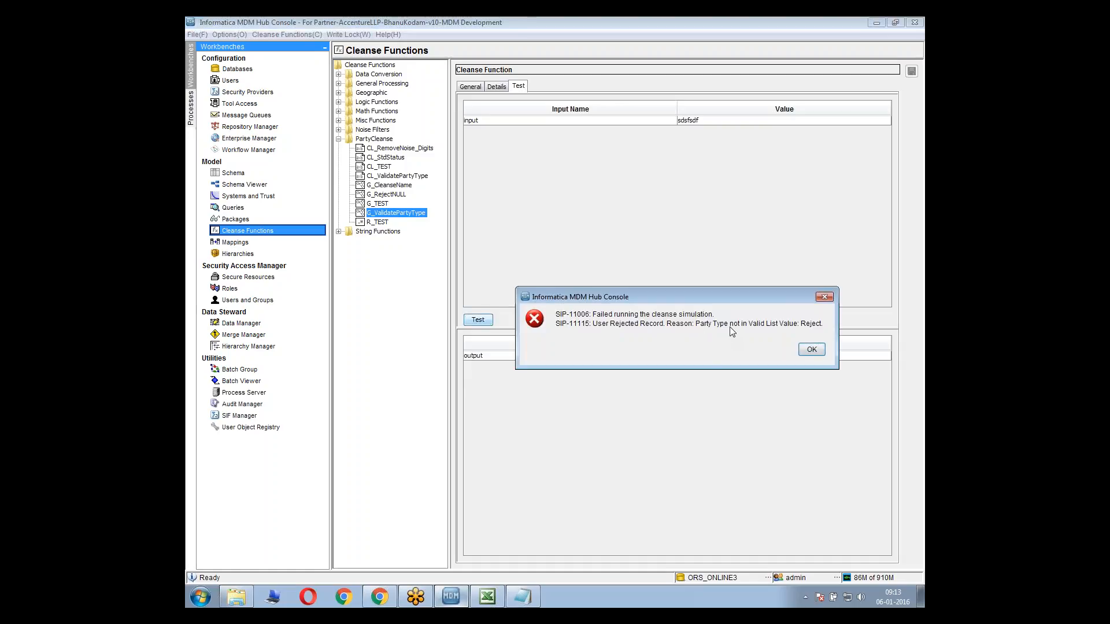
{"action": "left_click", "coordinate": [811, 350]}
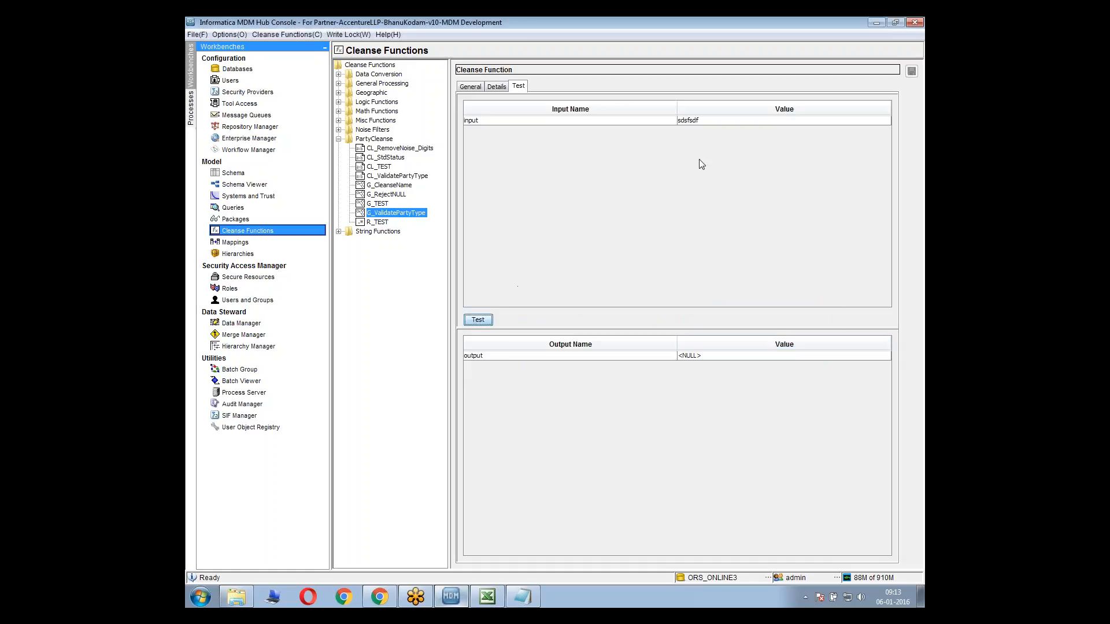
Change the test input value to Person and run the function's test again
{"action": "left_click", "coordinate": [690, 120]}
{"action": "left_click_drag", "start_coordinate": [701, 120], "coordinate": [639, 109]}
{"action": "type", "text": "Pe"}
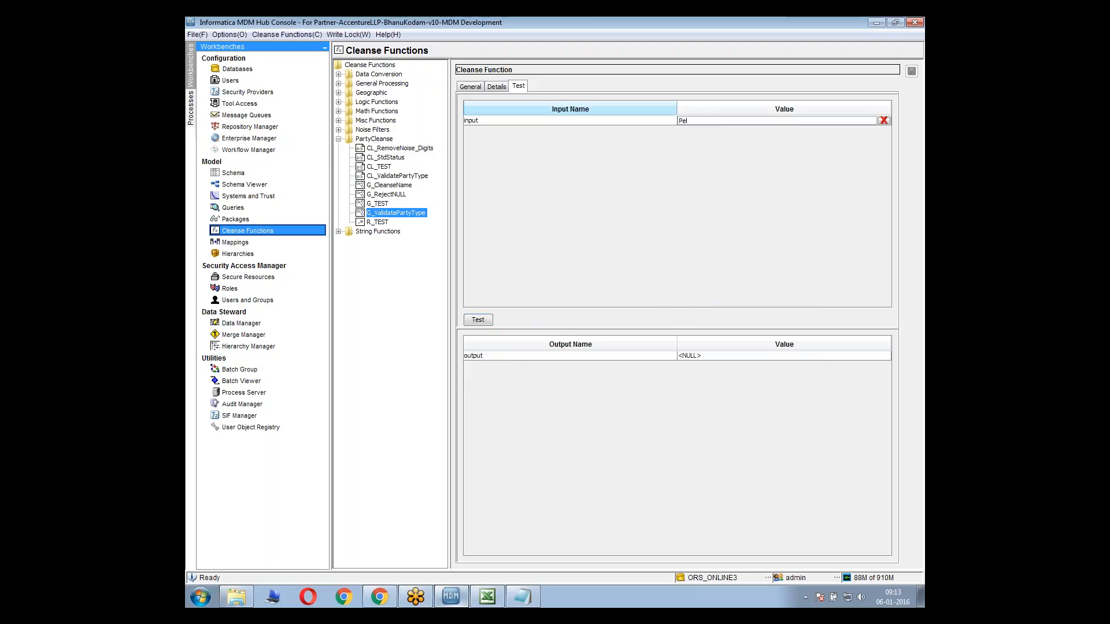
{"action": "type", "text": "rson"}
{"action": "key", "text": "Return"}
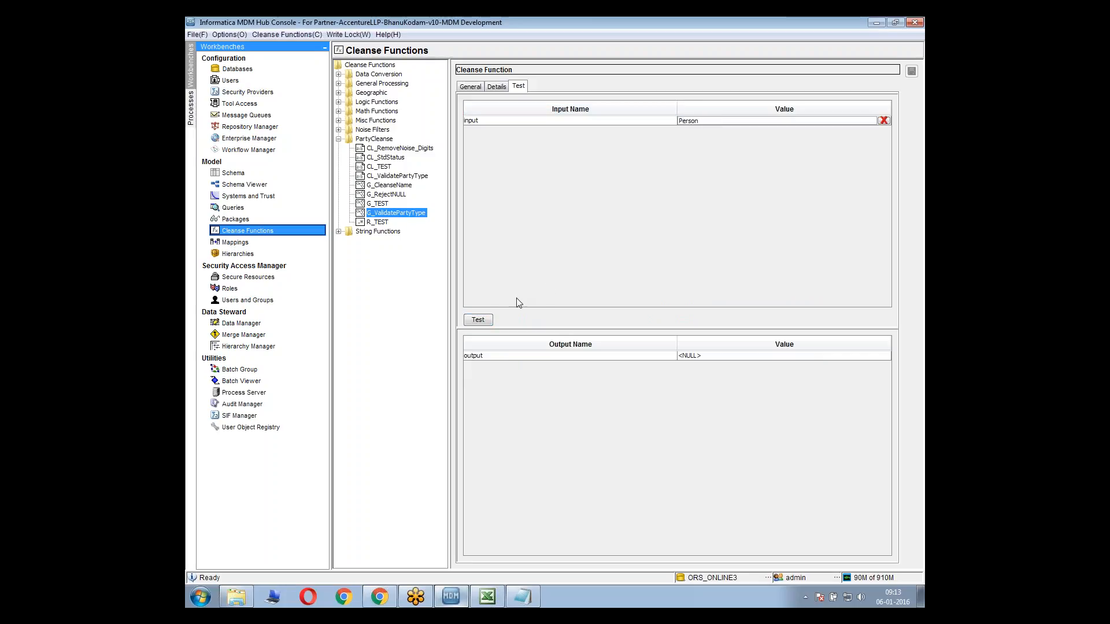
{"action": "left_click", "coordinate": [489, 319]}
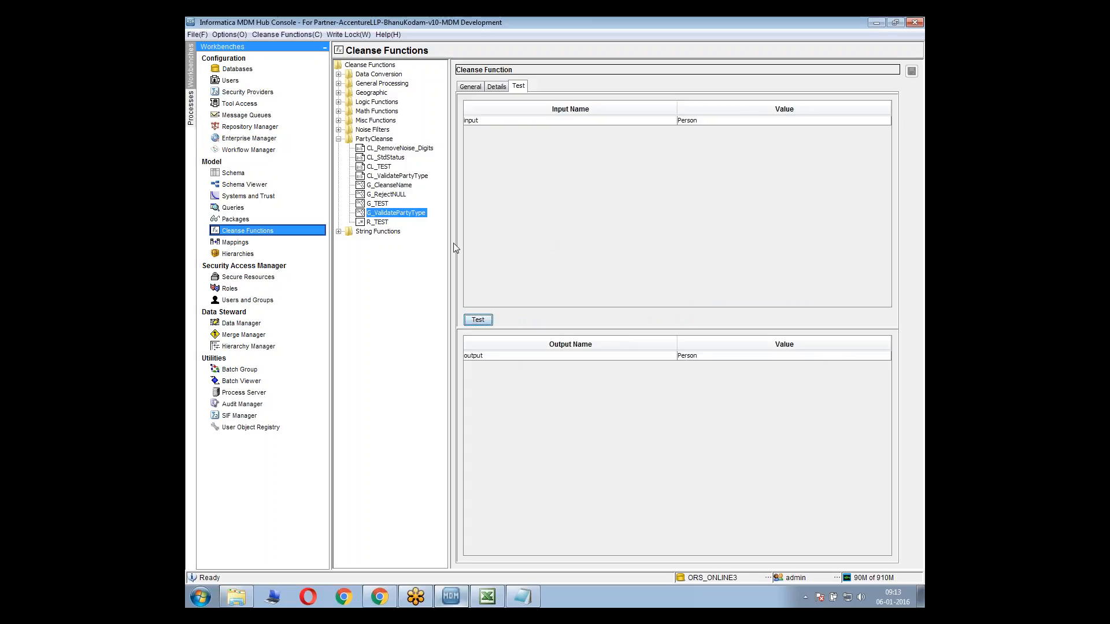
Open the m_PARTY_CKR mapping and add the G_ValidatePartyType function from the PartyCleanse library to its diagram
{"action": "left_click", "coordinate": [277, 245]}
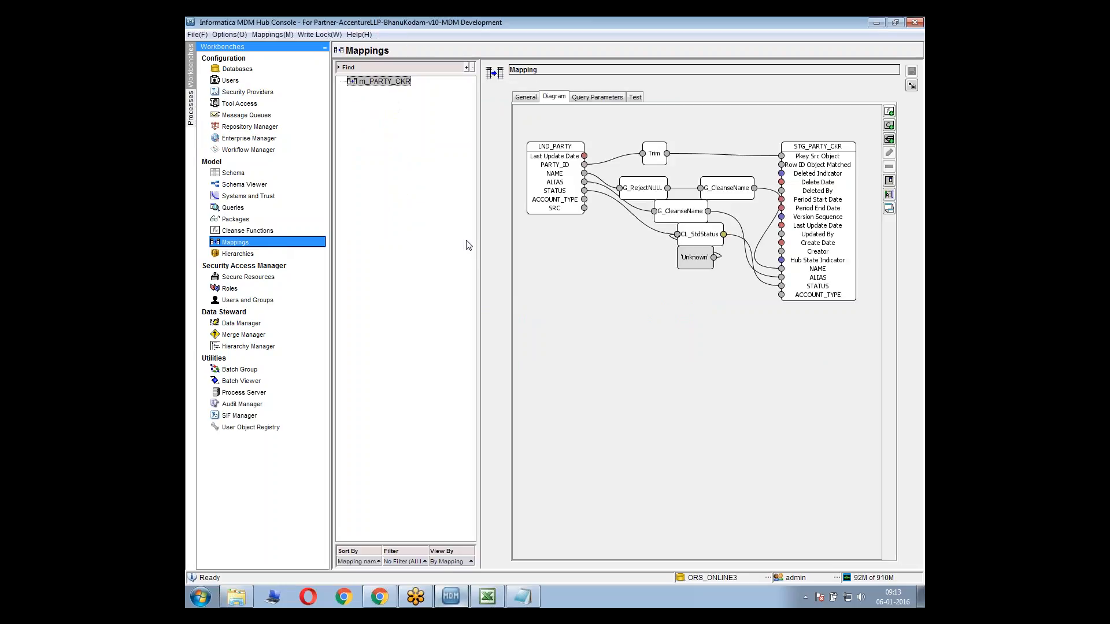
{"action": "right_click", "coordinate": [591, 291]}
{"action": "left_click", "coordinate": [614, 297]}
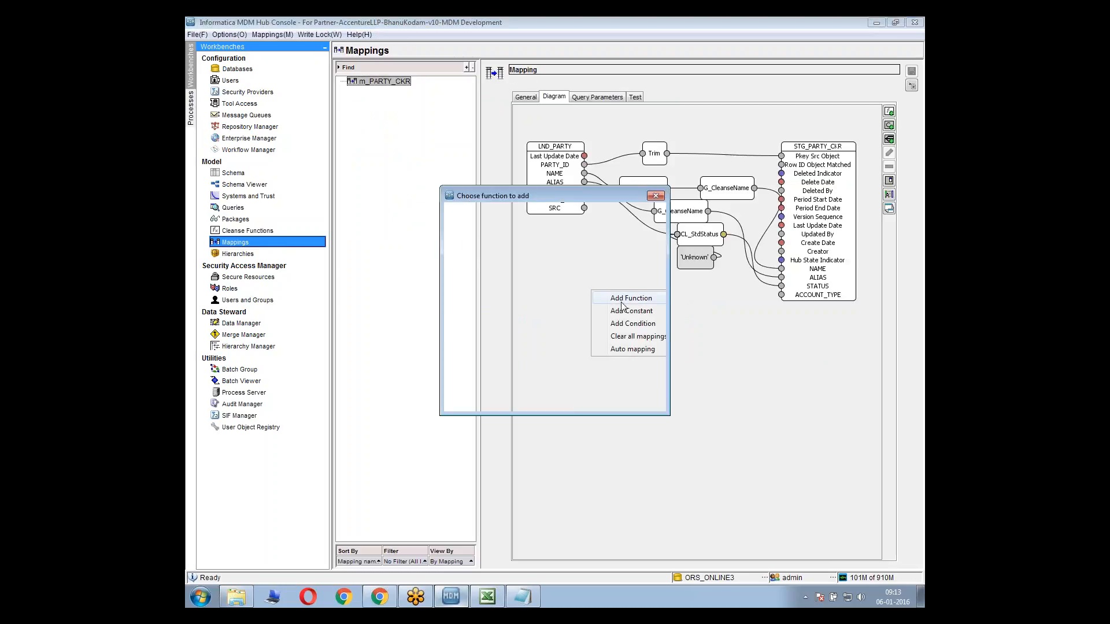
{"action": "left_click", "coordinate": [486, 294]}
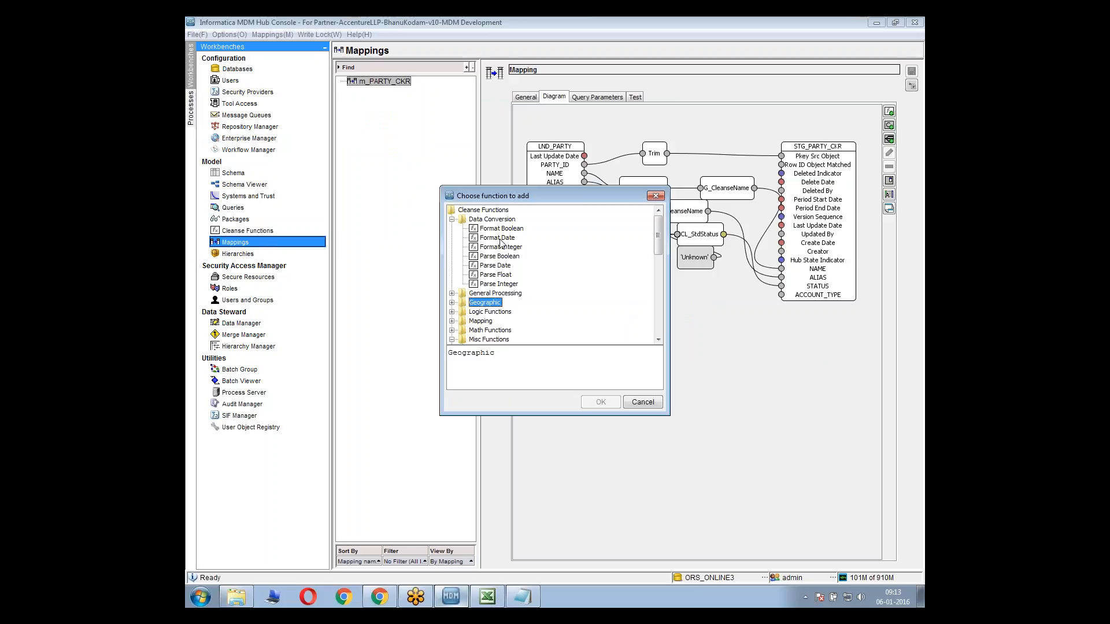
{"action": "left_click", "coordinate": [492, 220]}
{"action": "double_click", "coordinate": [491, 221]}
{"action": "scroll", "coordinate": [503, 338], "scroll_direction": "down", "scroll_amount": 1}
{"action": "left_click", "coordinate": [503, 340]}
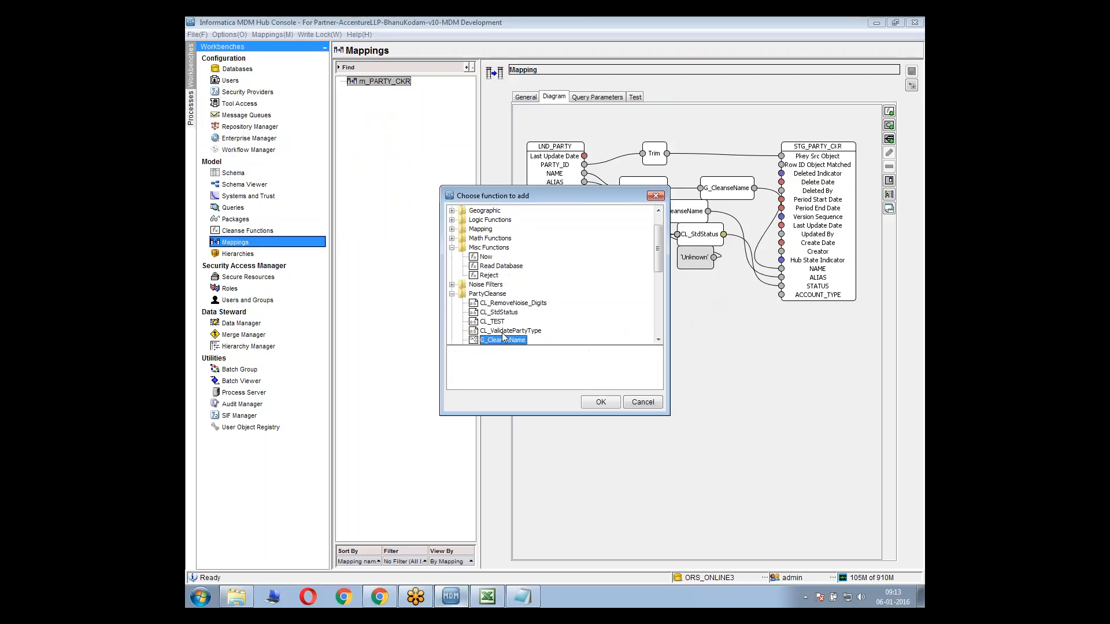
{"action": "scroll", "coordinate": [503, 338], "scroll_direction": "down", "scroll_amount": 1}
{"action": "left_click", "coordinate": [506, 340]}
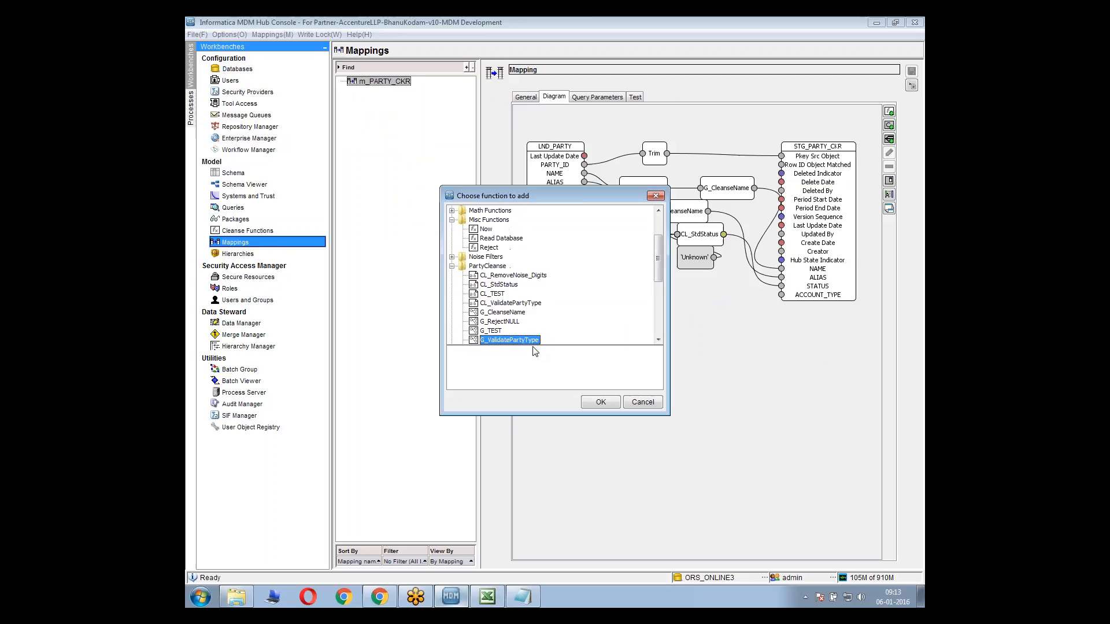
{"action": "left_click", "coordinate": [601, 401]}
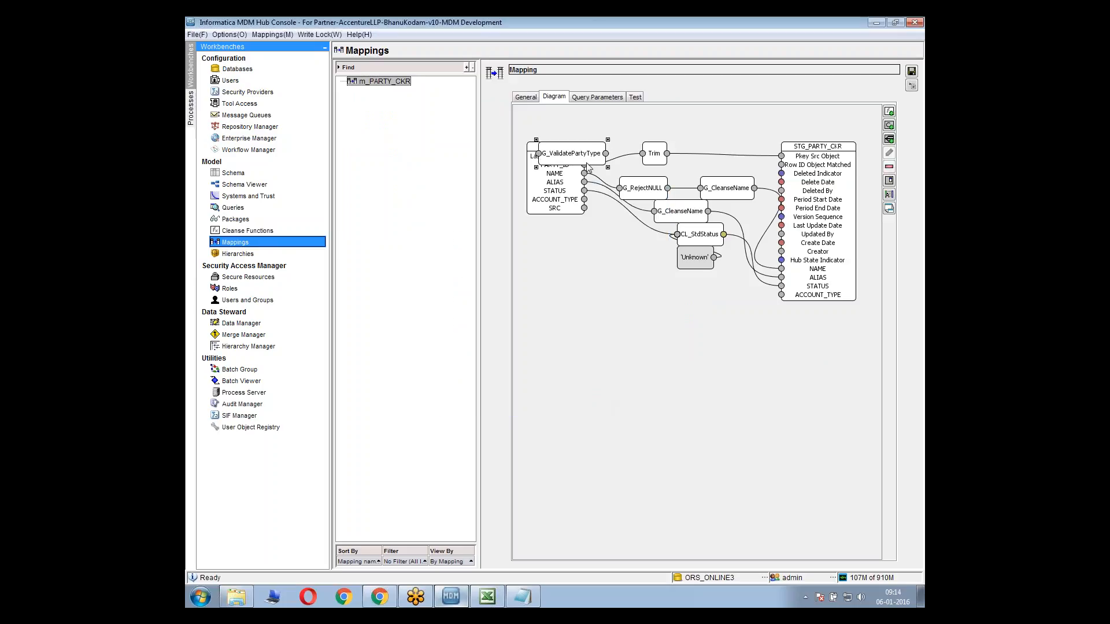
Route ACCOUNT_TYPE from LND_PARTY through G_ValidatePartyType, placed below the other functions, to ACCOUNT_TYPE in STG_PARTY_CKR, and save the mapping
{"action": "left_click_drag", "start_coordinate": [587, 159], "coordinate": [618, 256]}
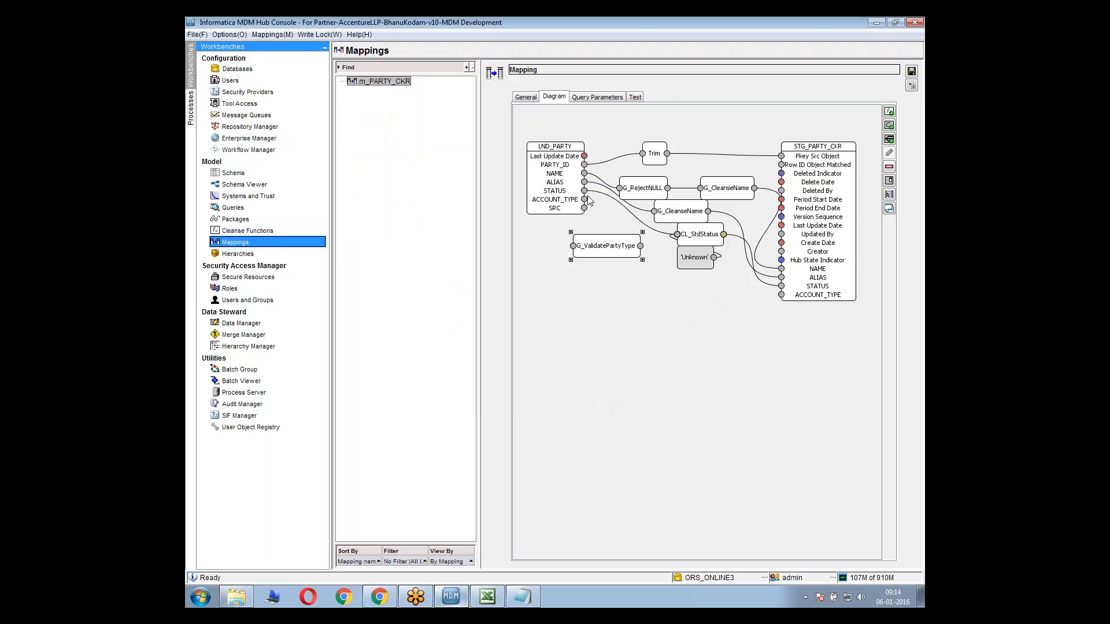
{"action": "left_click_drag", "start_coordinate": [586, 205], "coordinate": [781, 295]}
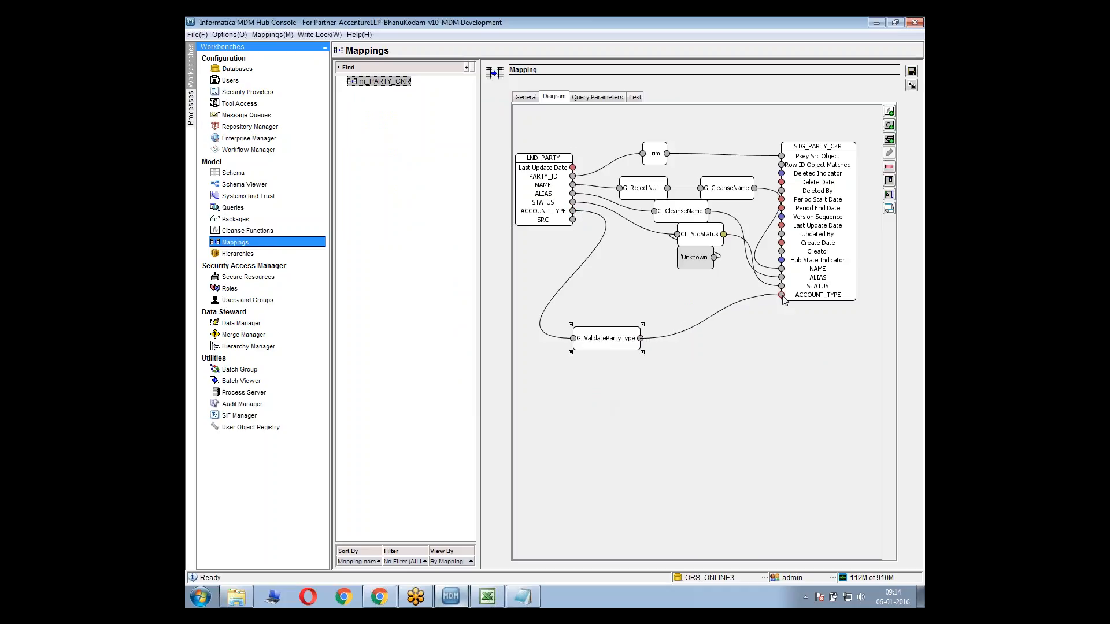
{"action": "left_click", "coordinate": [912, 71]}
Switch to the MDM data model workbook in Excel and review the C_STG_PARTY rows on the Mapping Sheet
{"action": "left_click", "coordinate": [493, 601]}
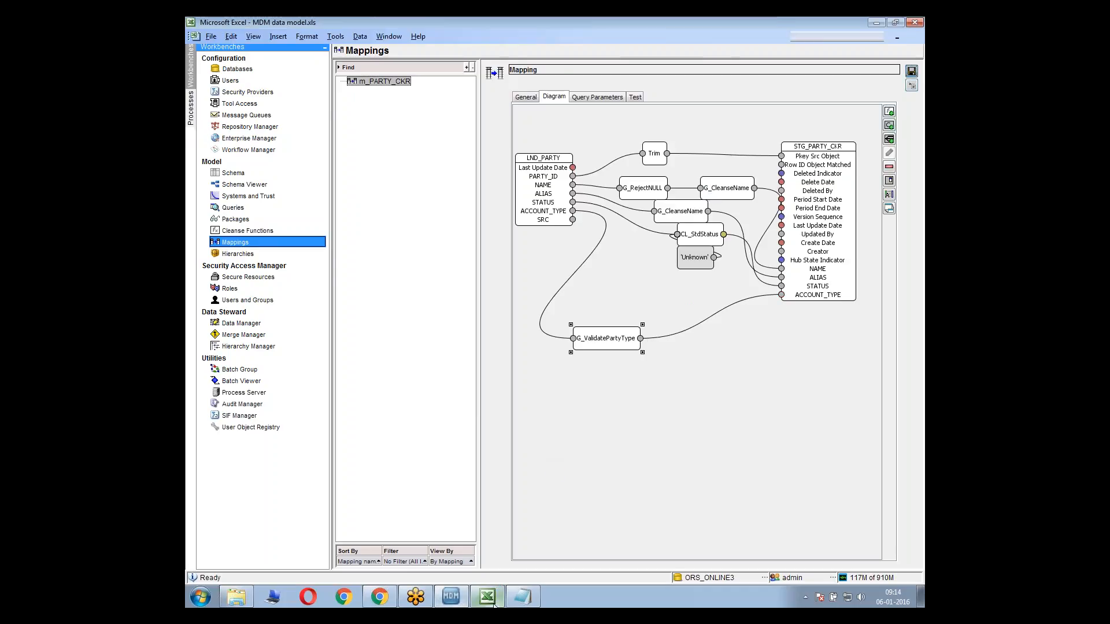
{"action": "left_click", "coordinate": [463, 155]}
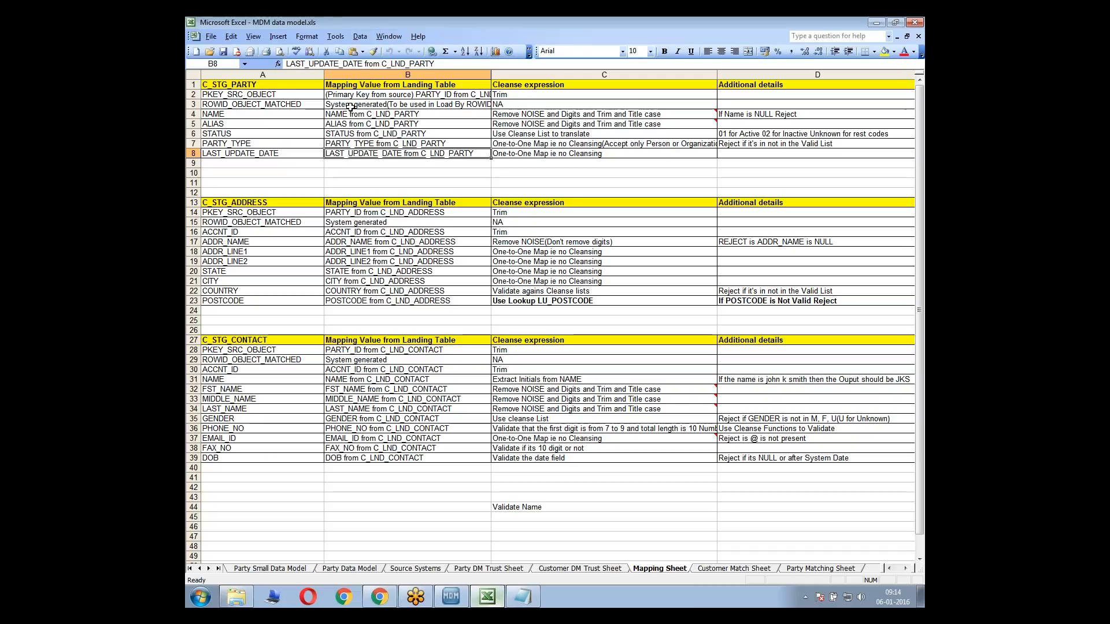
{"action": "left_click", "coordinate": [304, 120]}
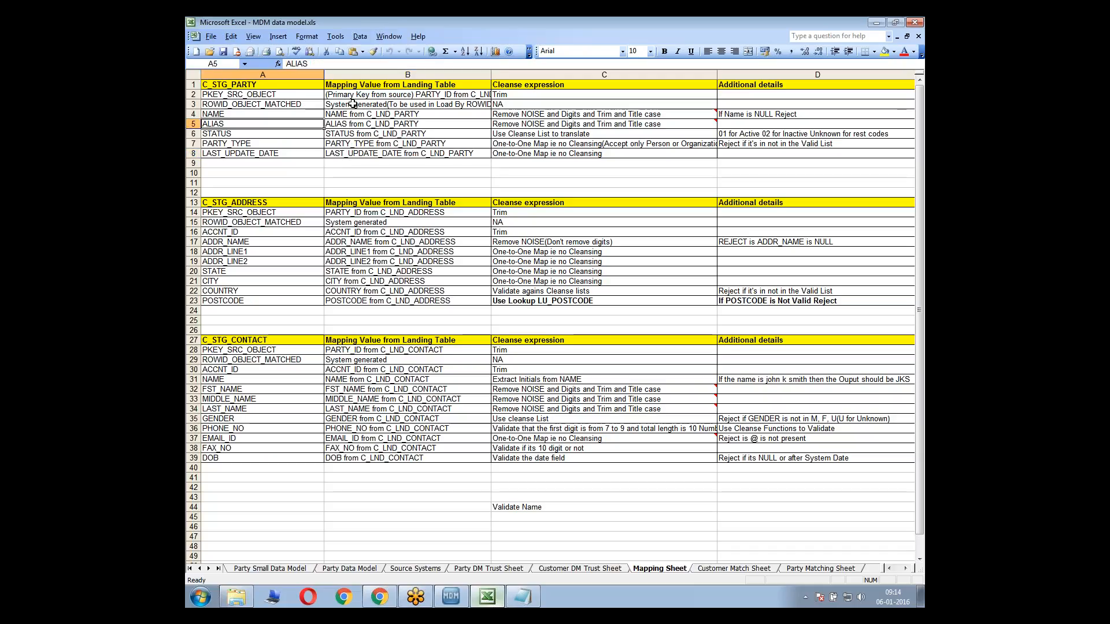
{"action": "left_click_drag", "start_coordinate": [276, 103], "coordinate": [368, 145]}
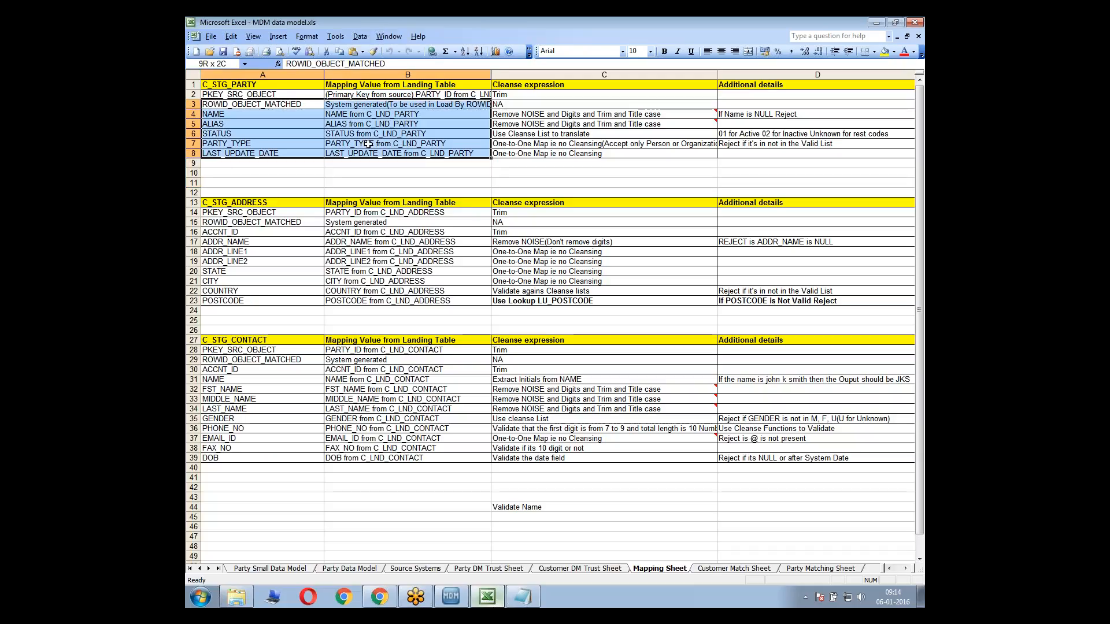
Return to the m_PARTY_CKR mapping in the MDM Hub Console, move G_ValidatePartyType closer beneath the 'Unknown' constant, and save the mapping
{"action": "key", "text": "alt+Tab"}
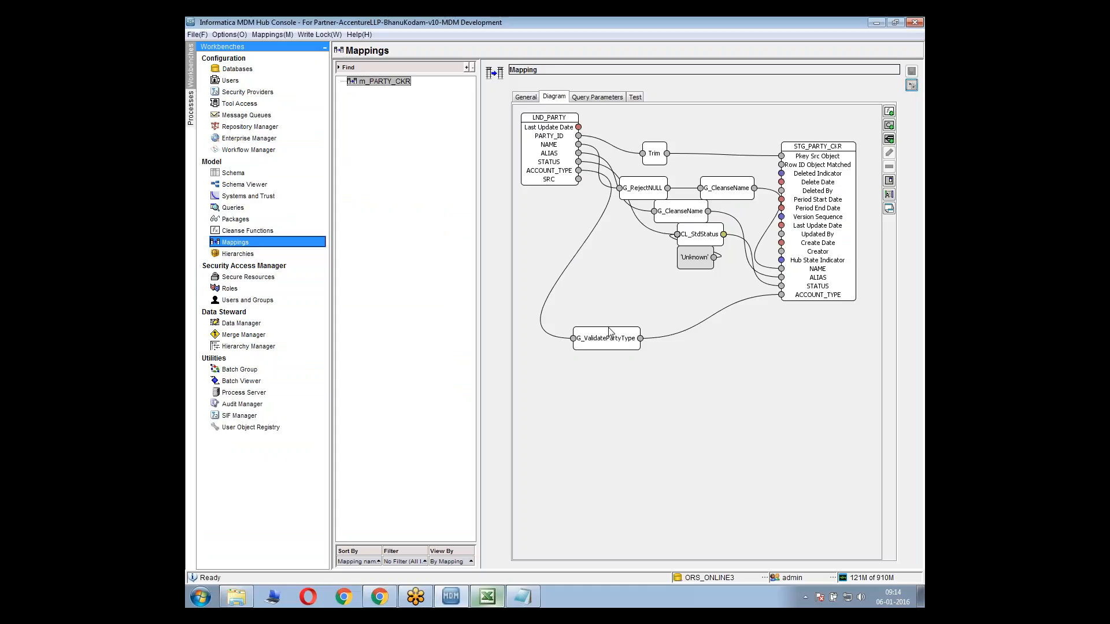
{"action": "left_click_drag", "start_coordinate": [600, 347], "coordinate": [658, 323]}
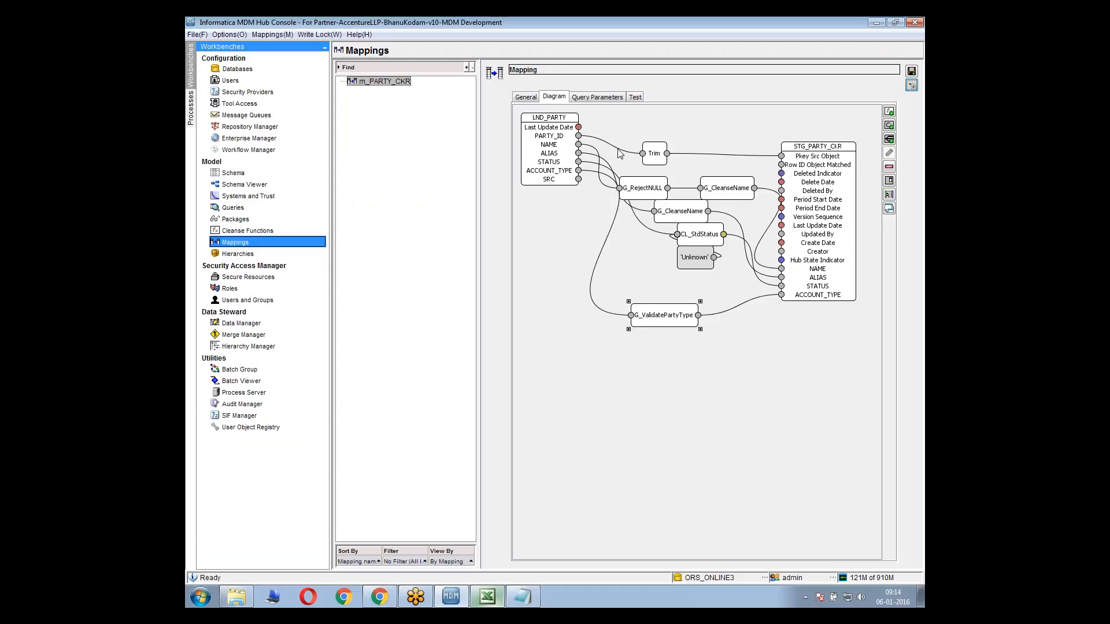
{"action": "left_click", "coordinate": [638, 97]}
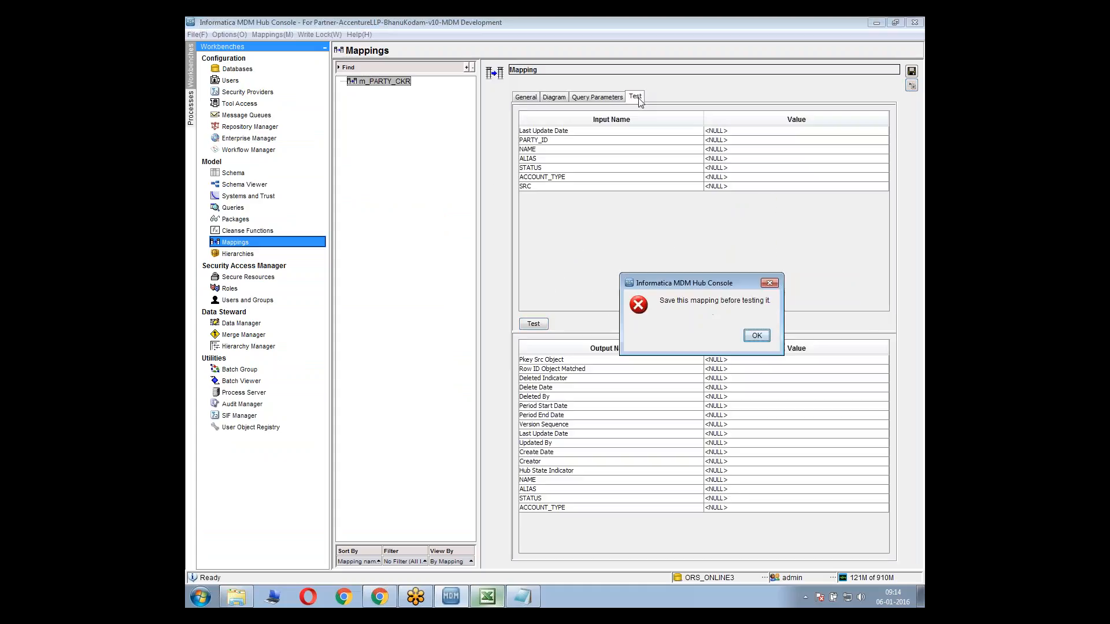
{"action": "left_click", "coordinate": [755, 335]}
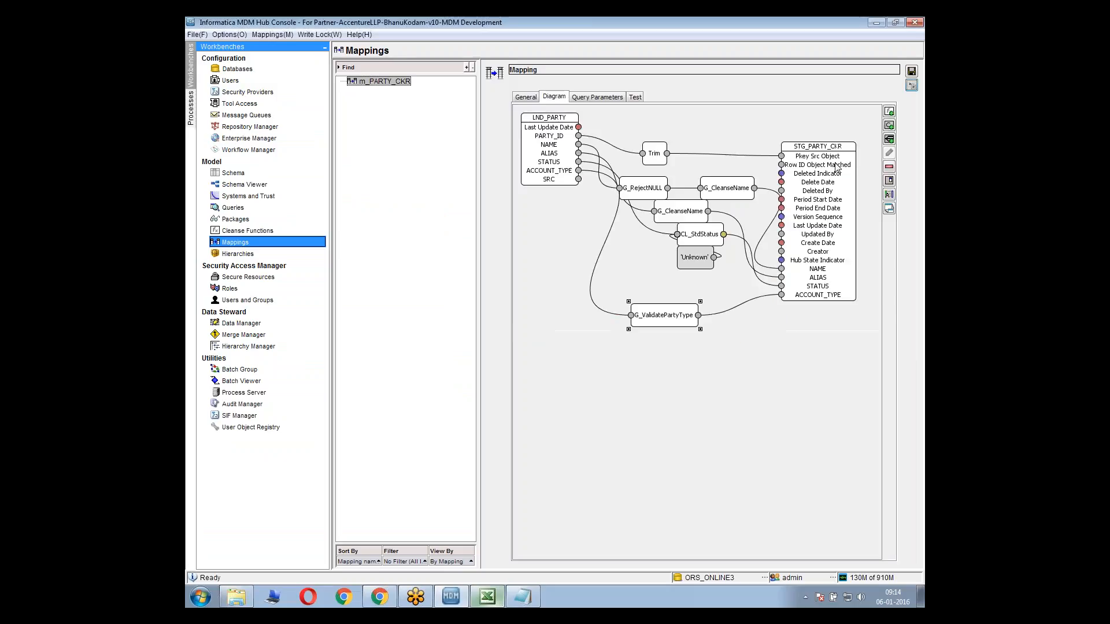
{"action": "left_click", "coordinate": [911, 70]}
Switch to the MDM data model workbook in Excel and review the C_STG_ADDRESS and C_STG_CONTACT mapping rows, including the NAME, GENDER and PHONE_NO rules
{"action": "left_click", "coordinate": [494, 597]}
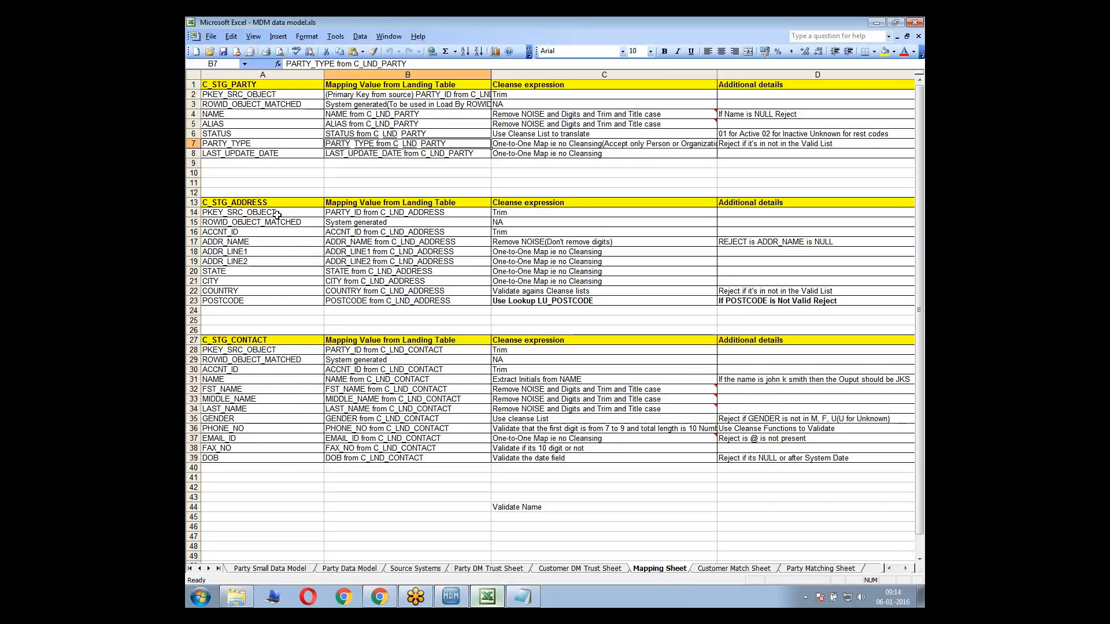
{"action": "left_click_drag", "start_coordinate": [265, 212], "coordinate": [349, 310]}
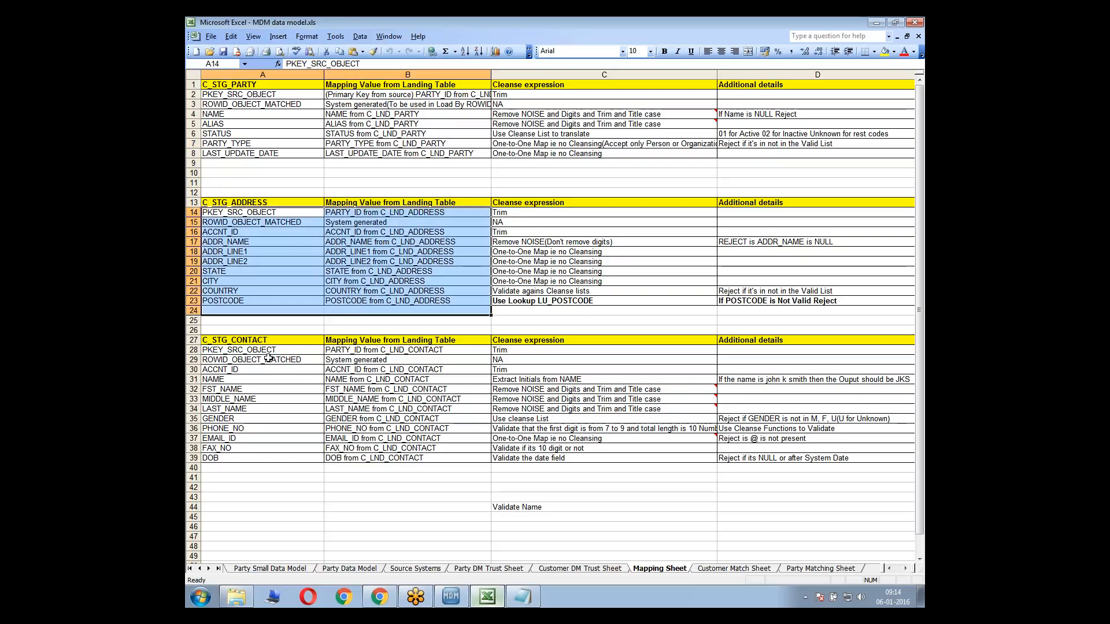
{"action": "left_click_drag", "start_coordinate": [268, 350], "coordinate": [434, 460]}
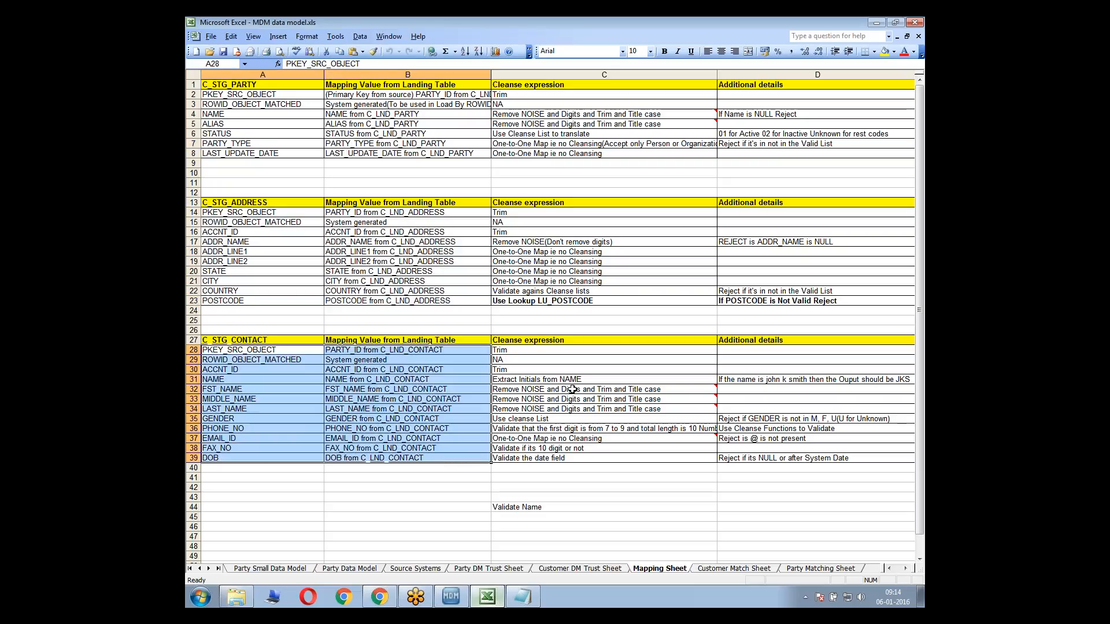
{"action": "left_click", "coordinate": [555, 252]}
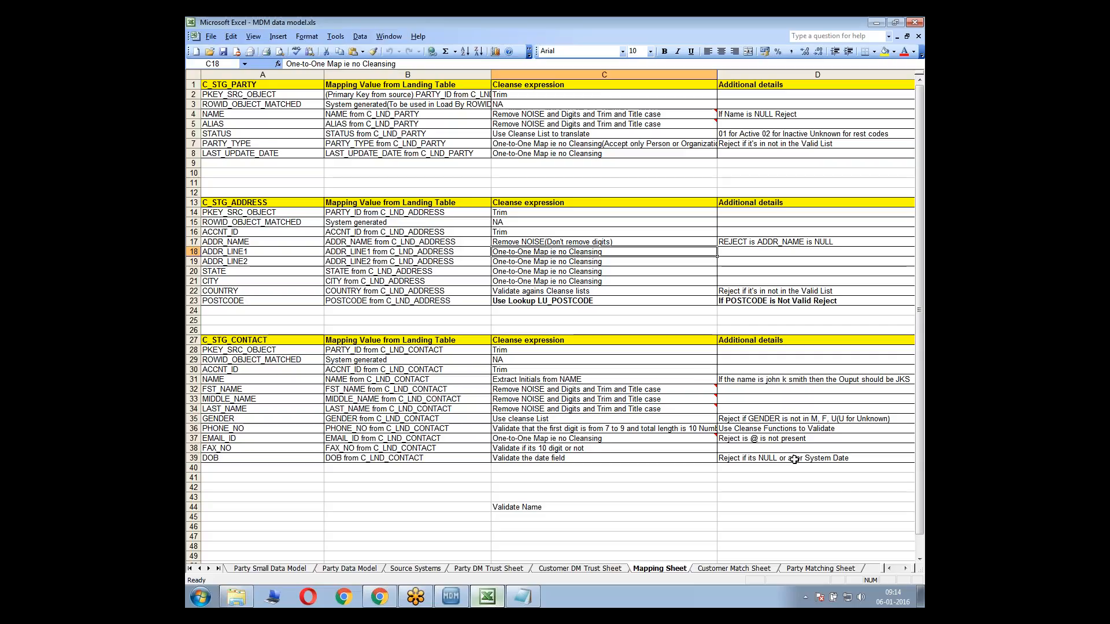
{"action": "left_click", "coordinate": [771, 379]}
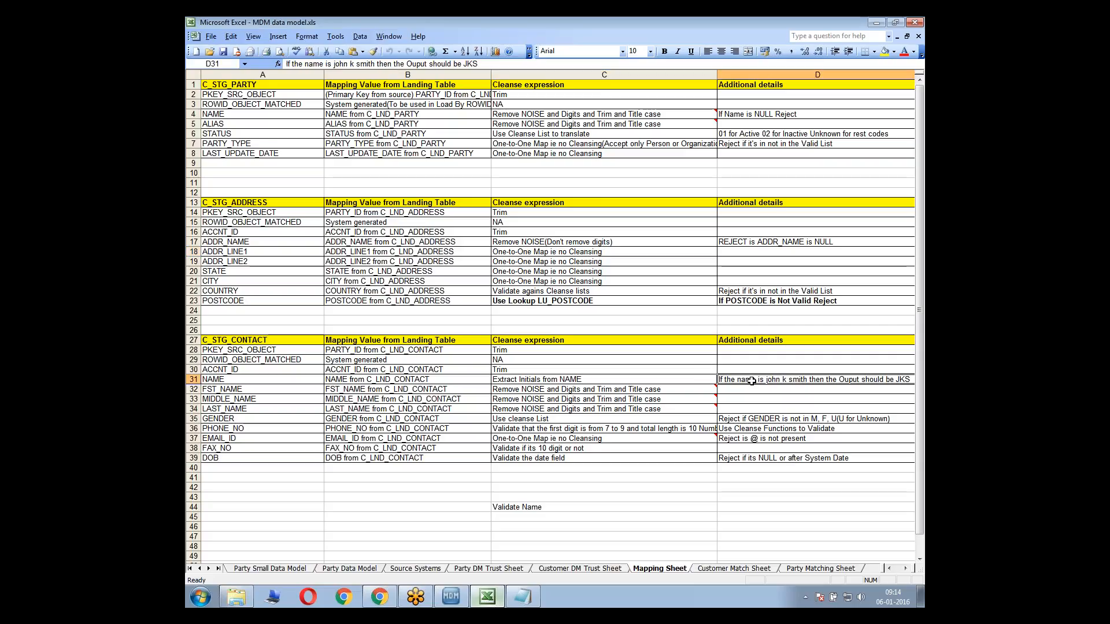
{"action": "left_click", "coordinate": [757, 418]}
{"action": "mouse_move", "coordinate": [721, 419]}
{"action": "left_mouse_down"}
{"action": "mouse_move", "coordinate": [708, 417]}
{"action": "mouse_move", "coordinate": [742, 432]}
{"action": "mouse_move", "coordinate": [702, 432]}
{"action": "left_mouse_up"}
{"action": "left_click", "coordinate": [725, 432]}
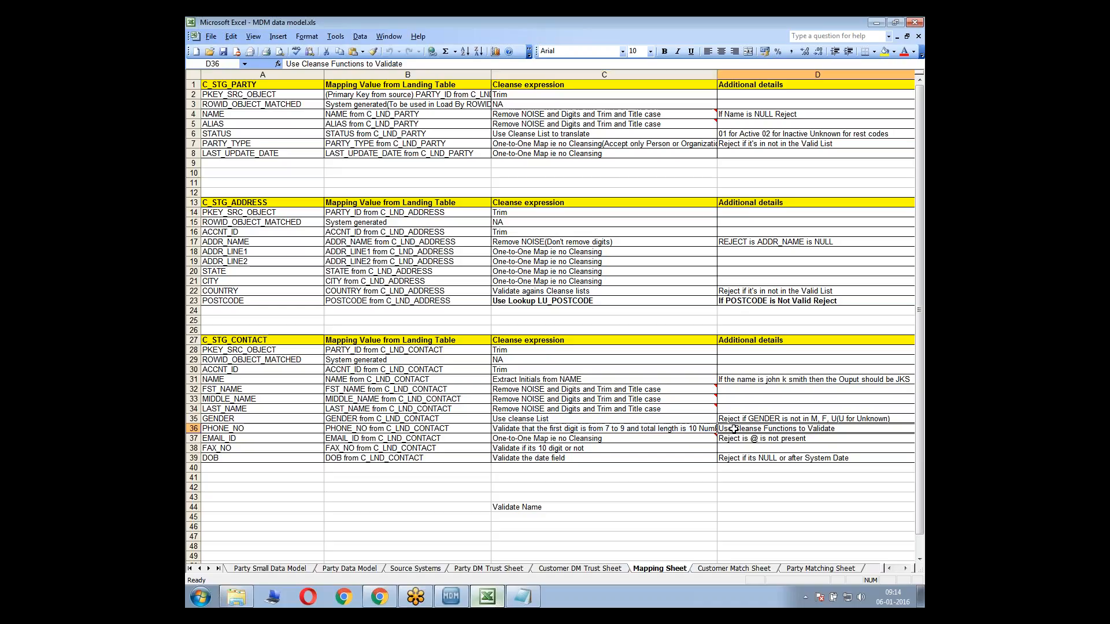
Examine the cleanse expression and additional details for POSTCODE under C_STG_ADDRESS, and glance over the other staging table mappings
{"action": "left_click_drag", "start_coordinate": [727, 302], "coordinate": [688, 297]}
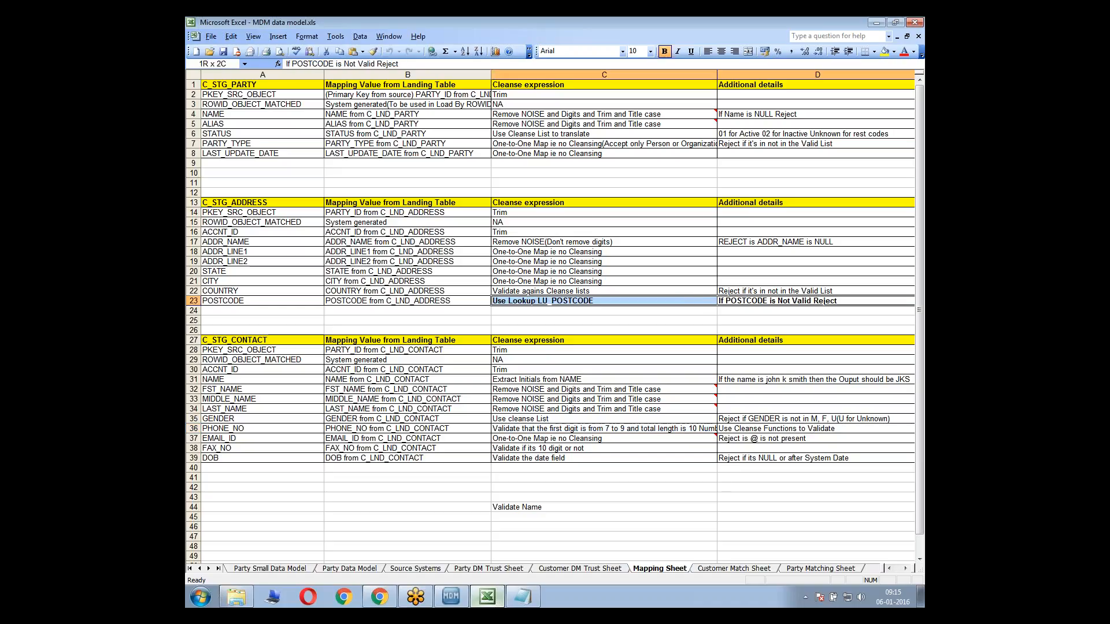
{"action": "left_click", "coordinate": [683, 301]}
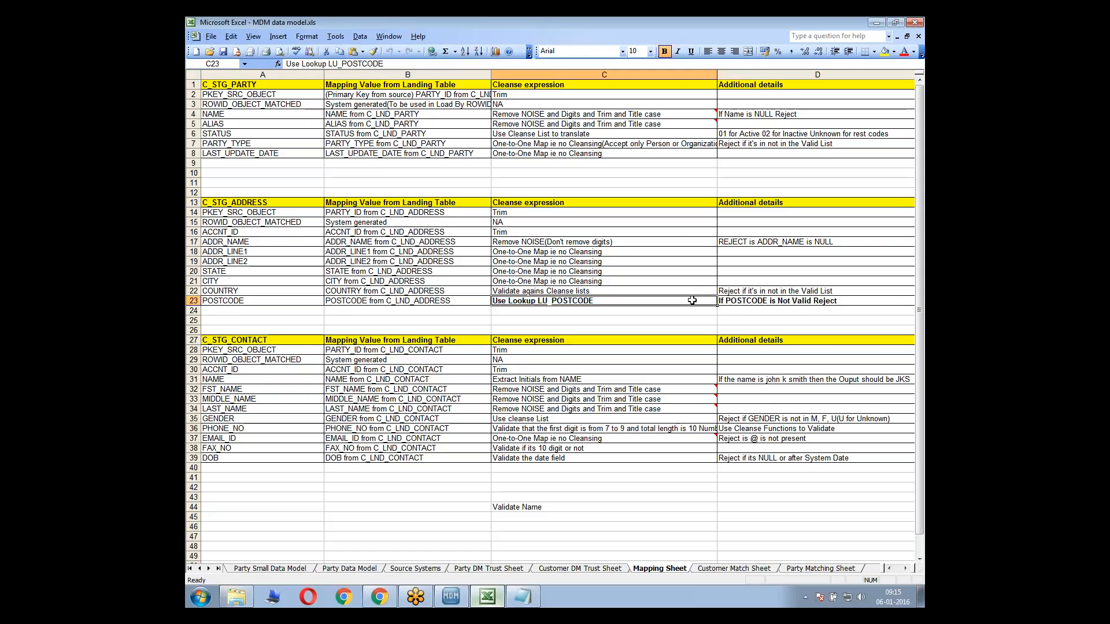
{"action": "left_click", "coordinate": [643, 283]}
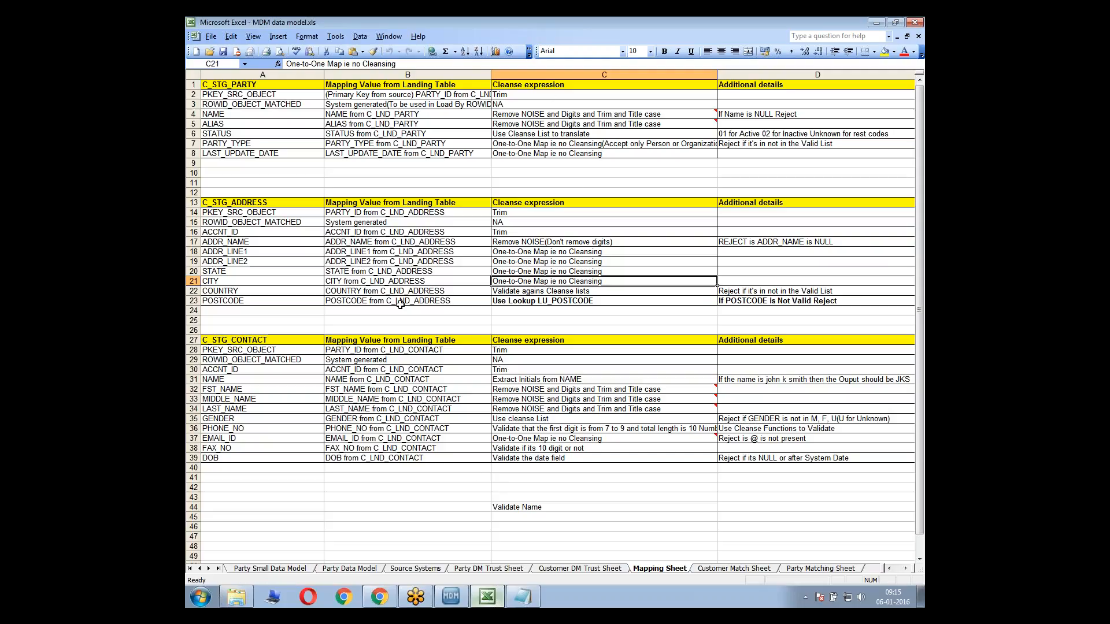
{"action": "left_click_drag", "start_coordinate": [233, 95], "coordinate": [312, 155]}
{"action": "left_click", "coordinate": [520, 339]}
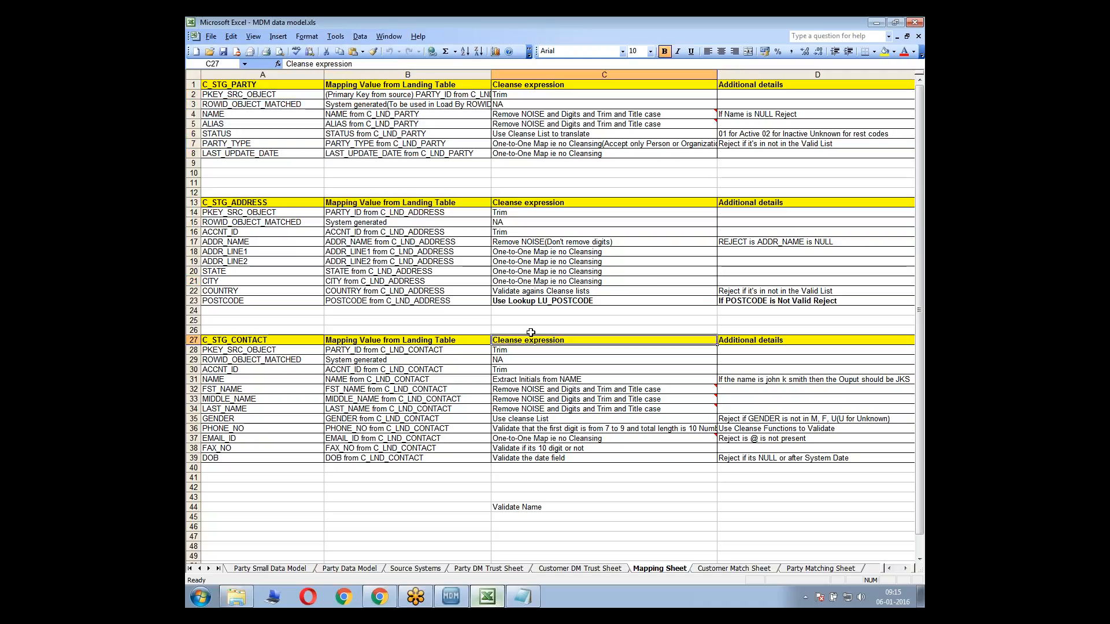
Switch to the MDM Hub Console and view the Read Database cleanse function's inputs in the Misc Functions library, comparing with the mapping workbook
{"action": "left_click", "coordinate": [451, 597]}
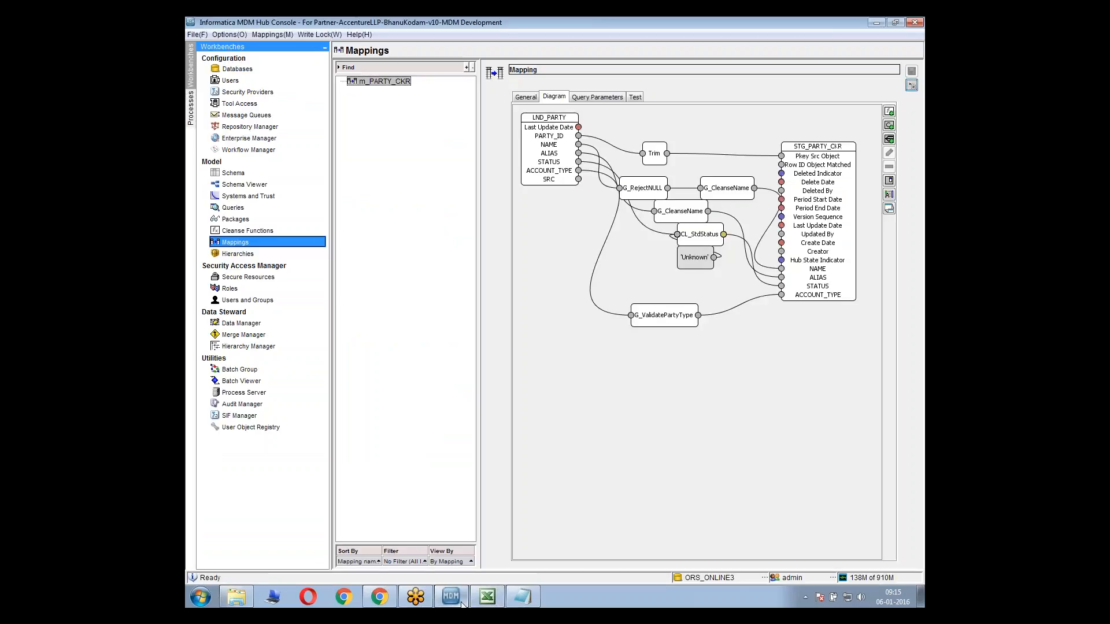
{"action": "left_click", "coordinate": [263, 232]}
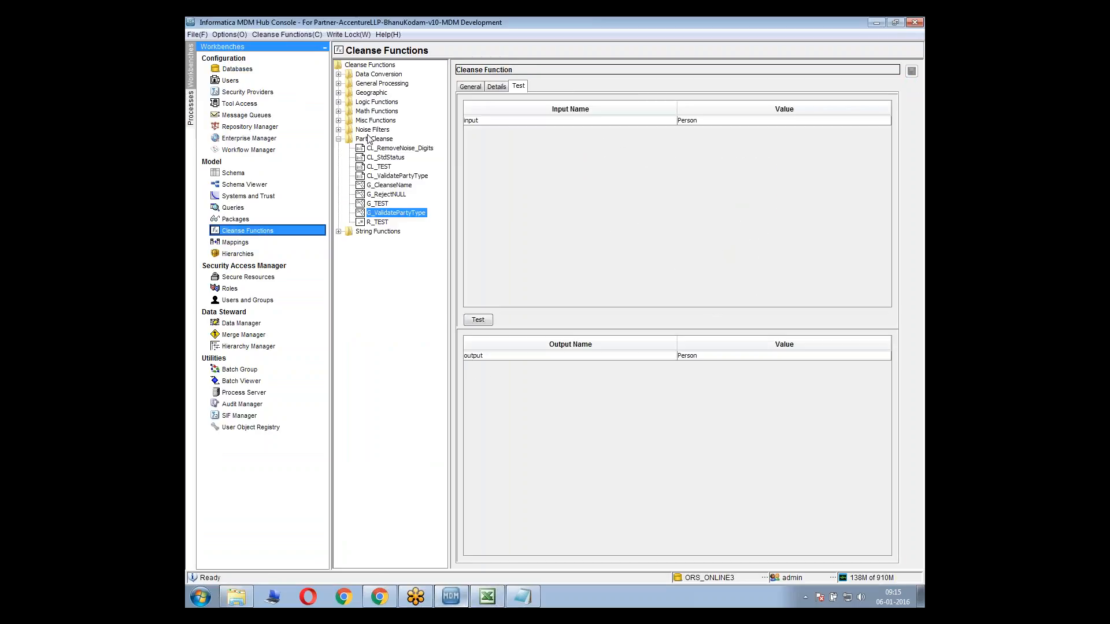
{"action": "left_click", "coordinate": [370, 122]}
{"action": "double_click", "coordinate": [370, 122]}
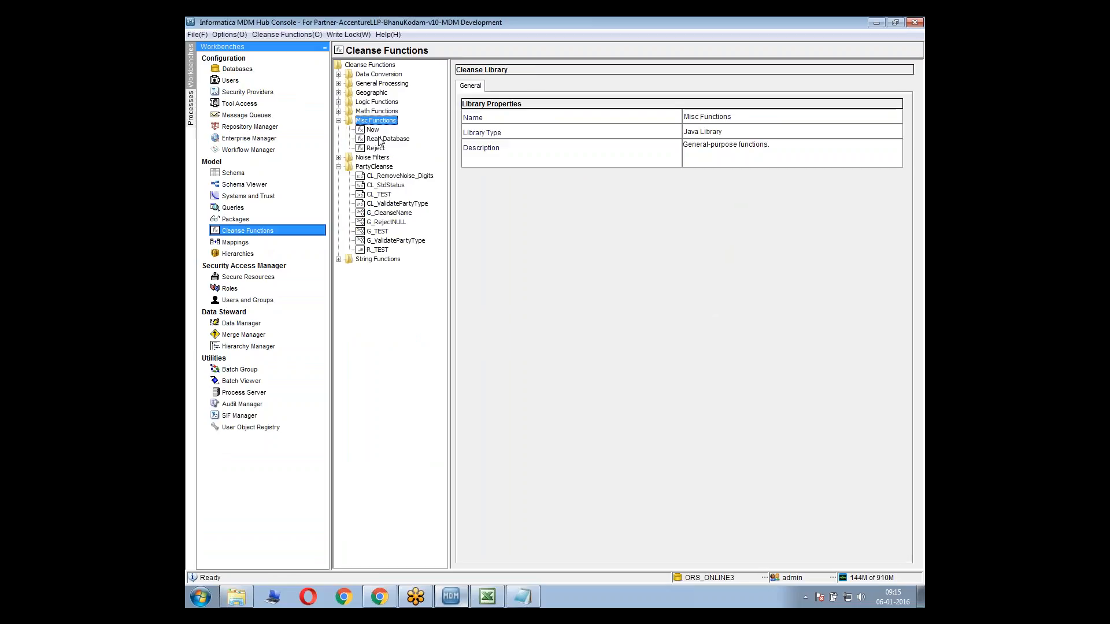
{"action": "left_click", "coordinate": [388, 139]}
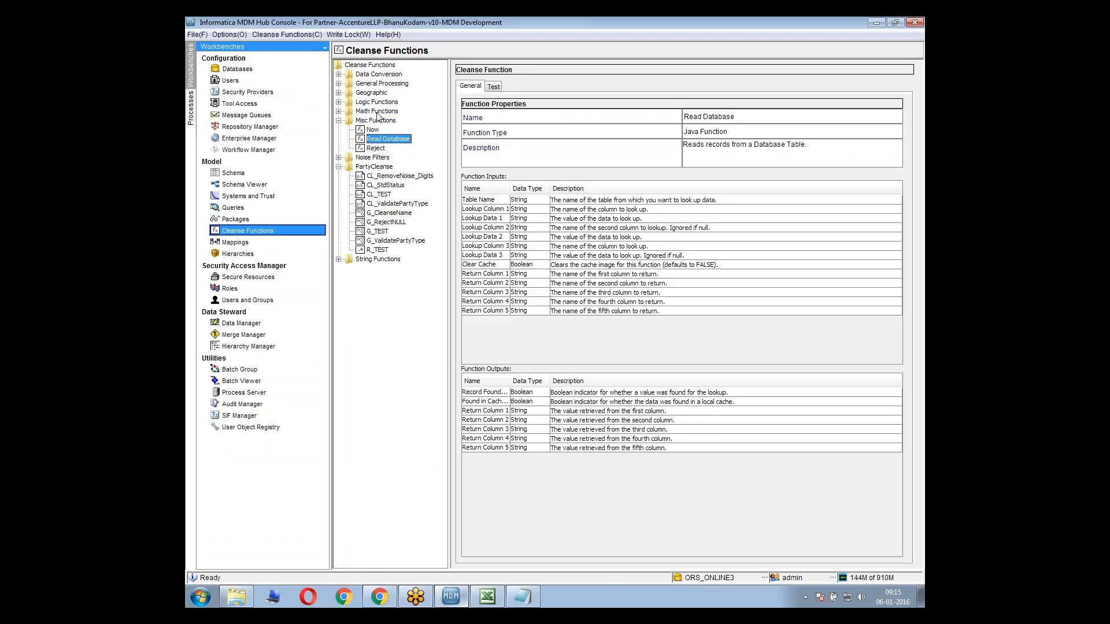
{"action": "left_click", "coordinate": [546, 220]}
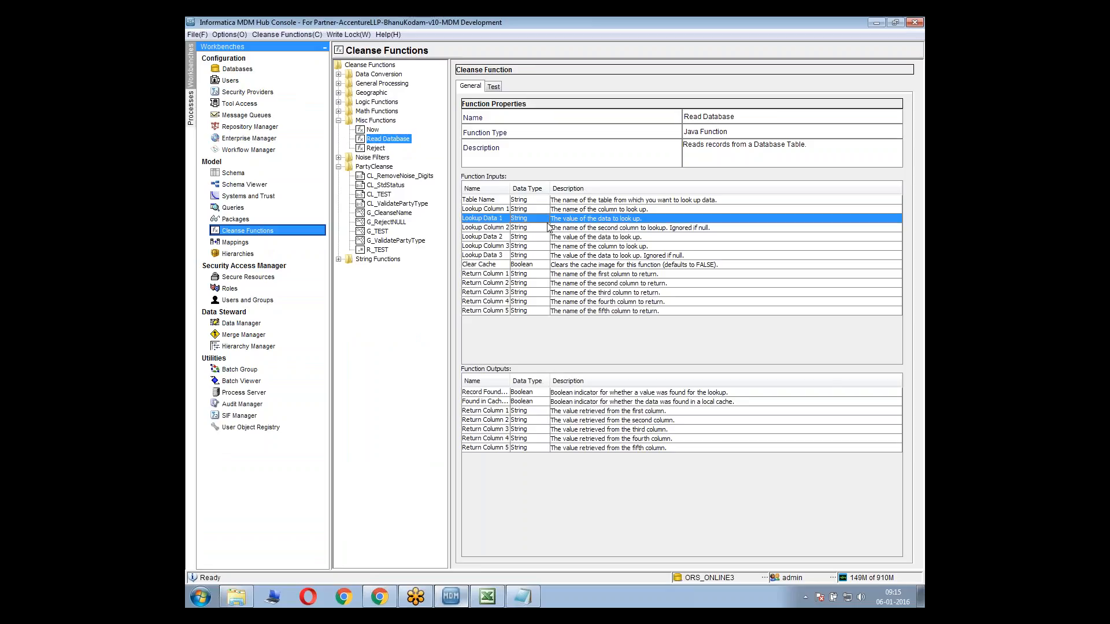
{"action": "key", "text": "alt+Tab"}
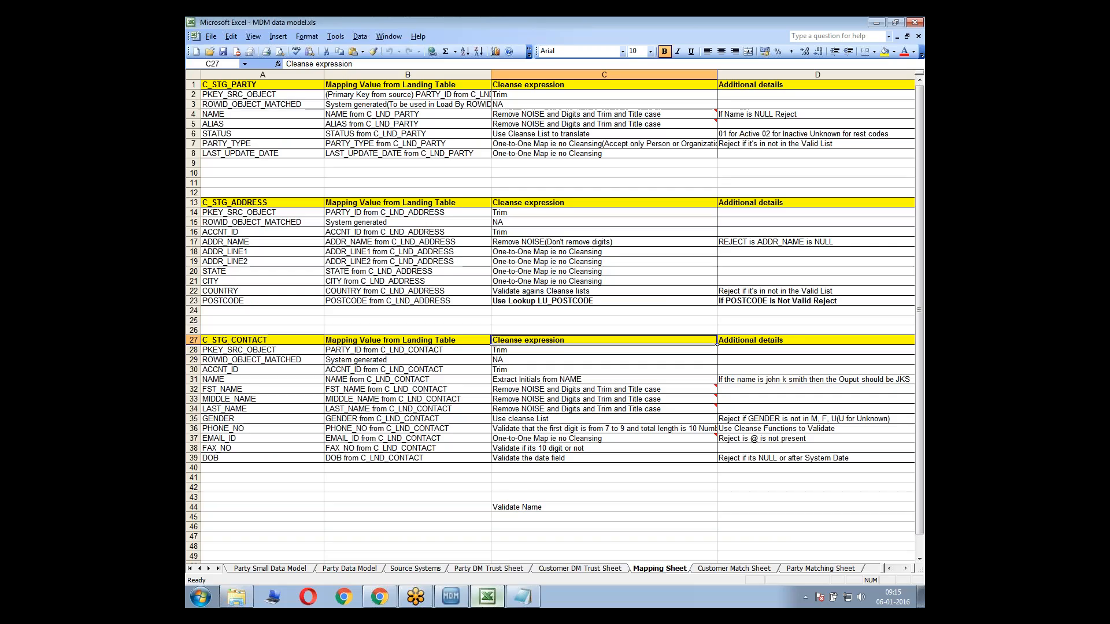
{"action": "key", "text": "alt+Tab"}
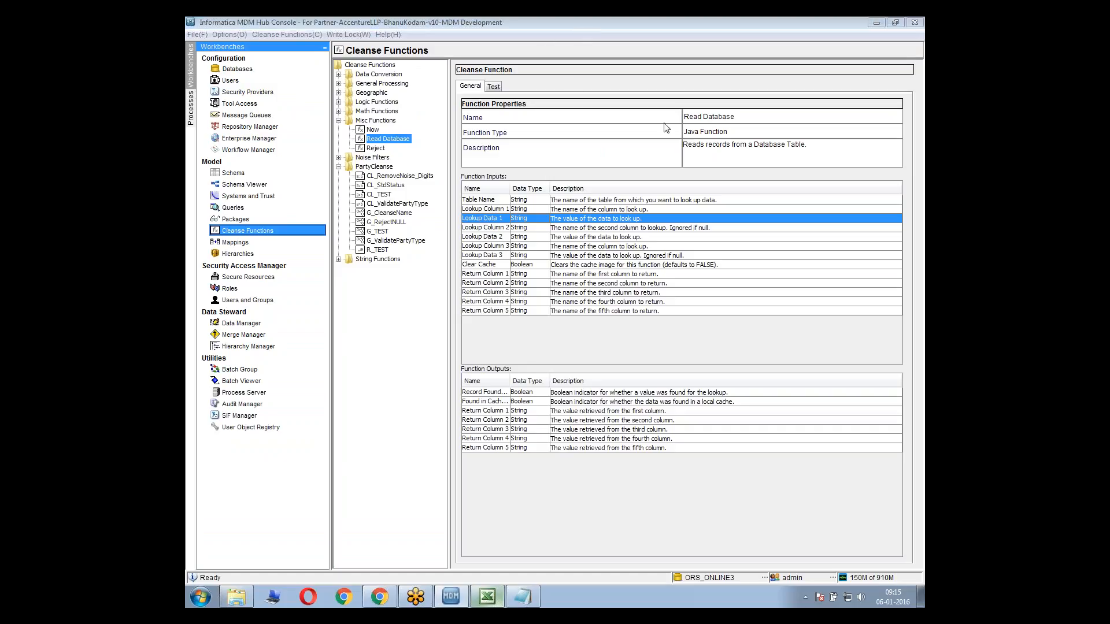
{"action": "key", "text": "alt+Tab"}
Inspect the properties of the Read Database and Reject functions and of the CL_StdStatus and CL_TEST cleanse lists
{"action": "left_click", "coordinate": [379, 202]}
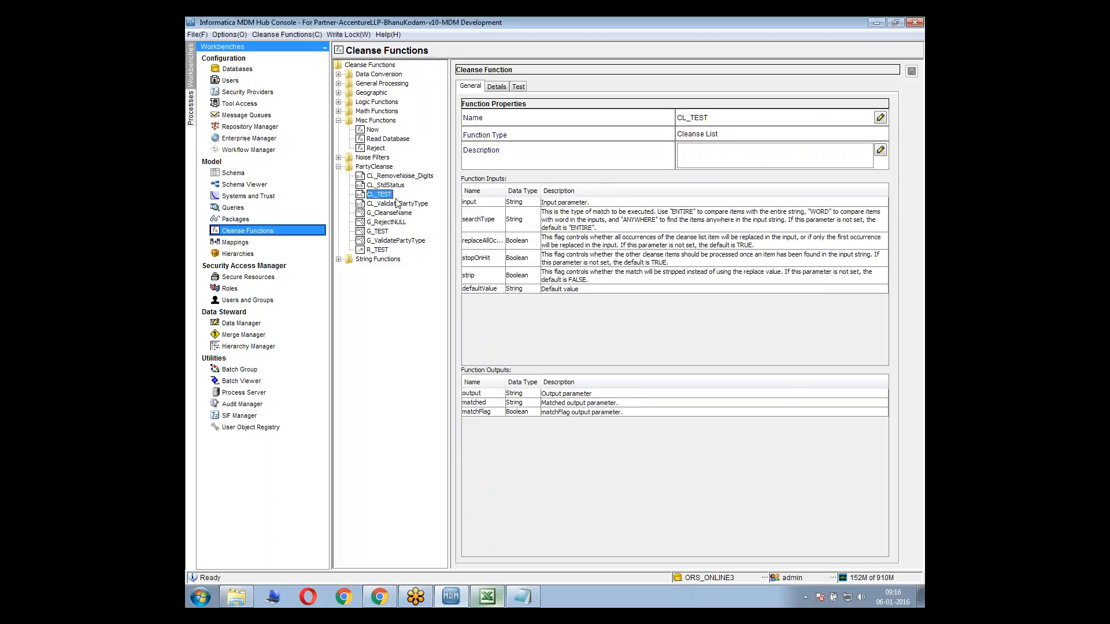
{"action": "left_click", "coordinate": [377, 141]}
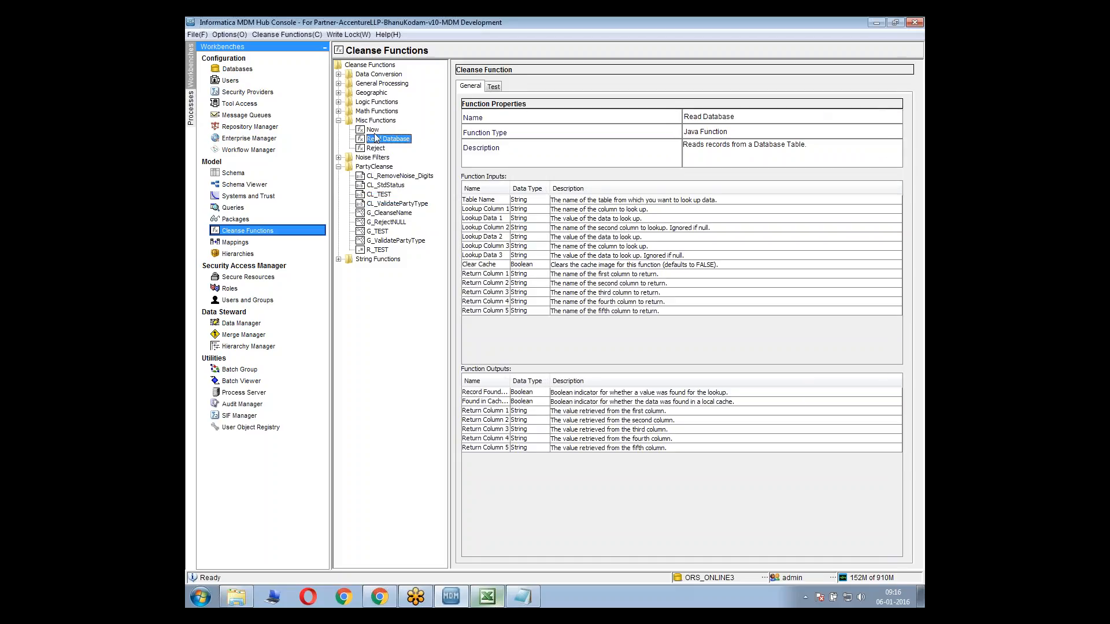
{"action": "left_click", "coordinate": [375, 131]}
{"action": "left_click", "coordinate": [377, 141]}
{"action": "left_click", "coordinate": [379, 167]}
{"action": "left_click", "coordinate": [376, 149]}
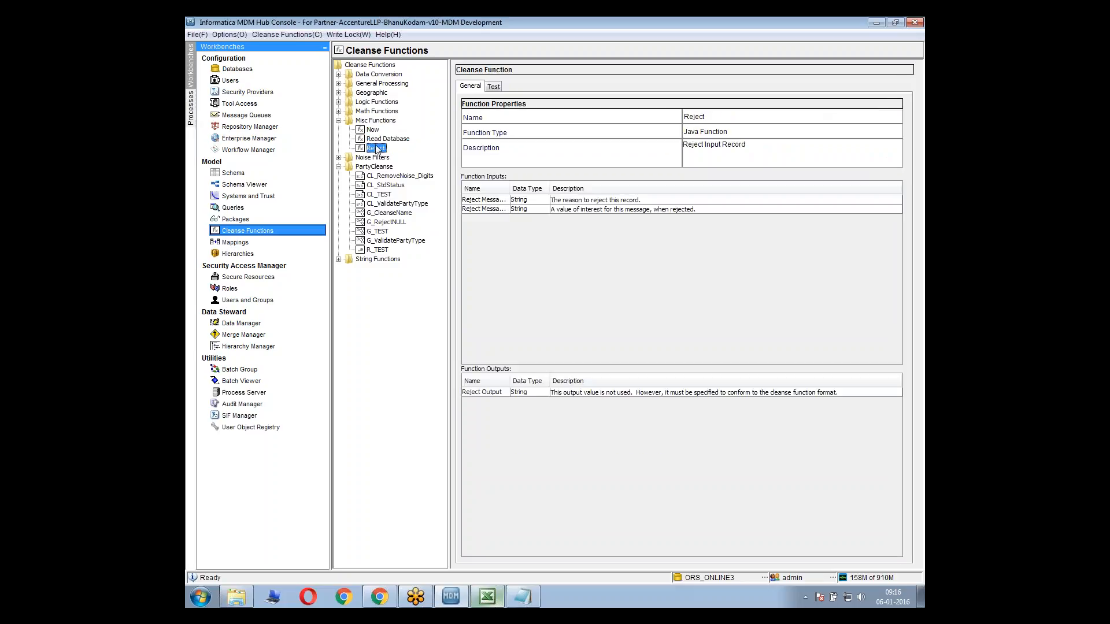
{"action": "left_click", "coordinate": [377, 186]}
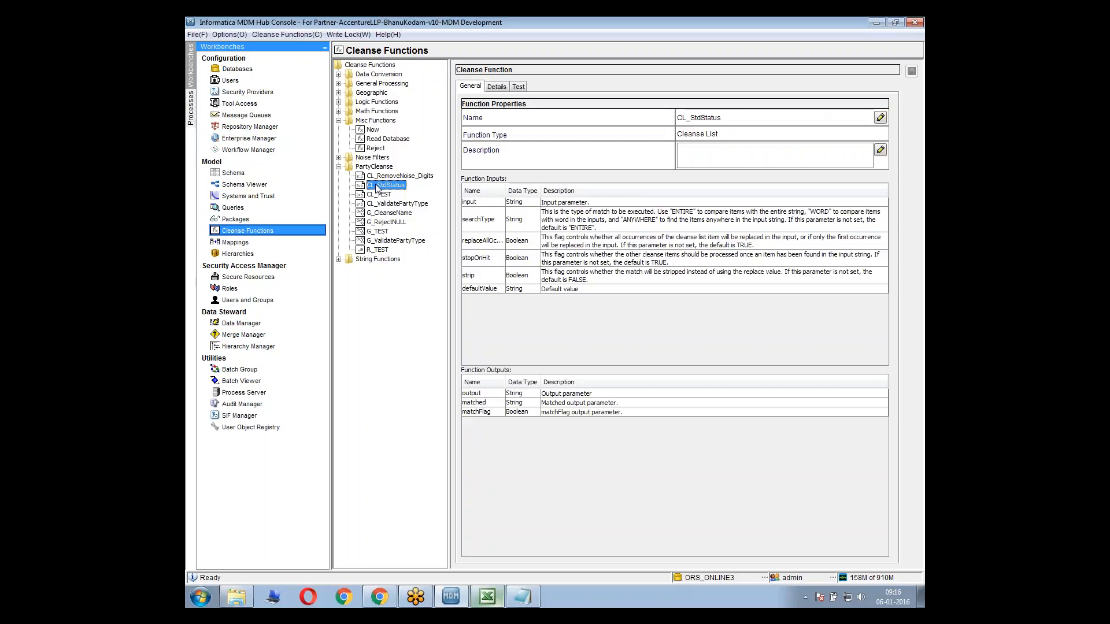
{"action": "left_click", "coordinate": [379, 196]}
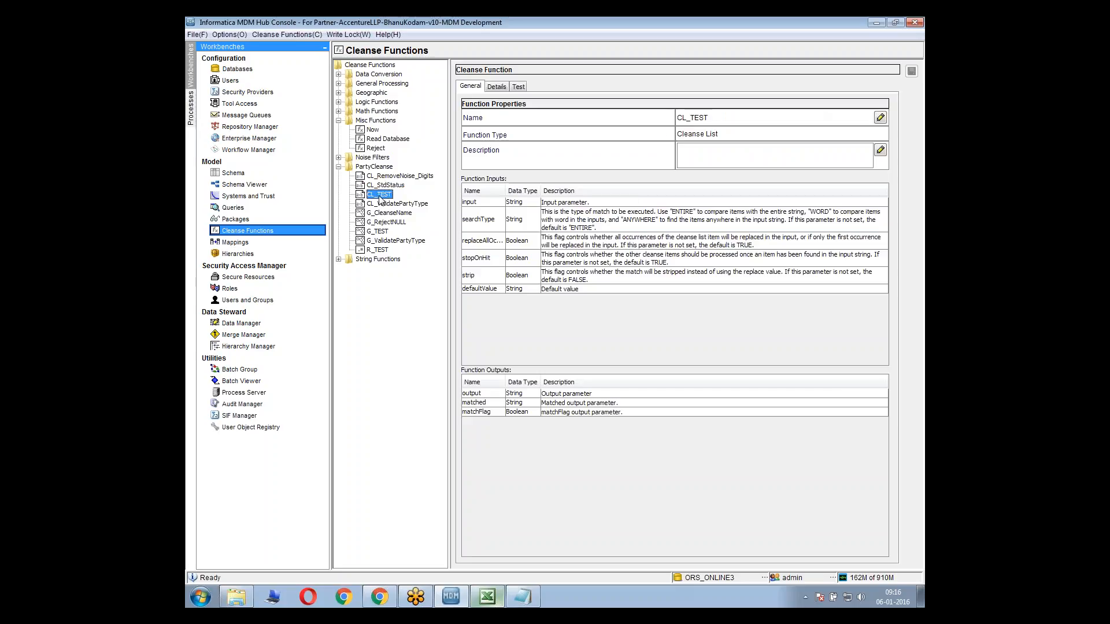
Switch to the Notepad notes and add NLS on a separate line below the cleanse list steps
{"action": "left_click", "coordinate": [523, 595]}
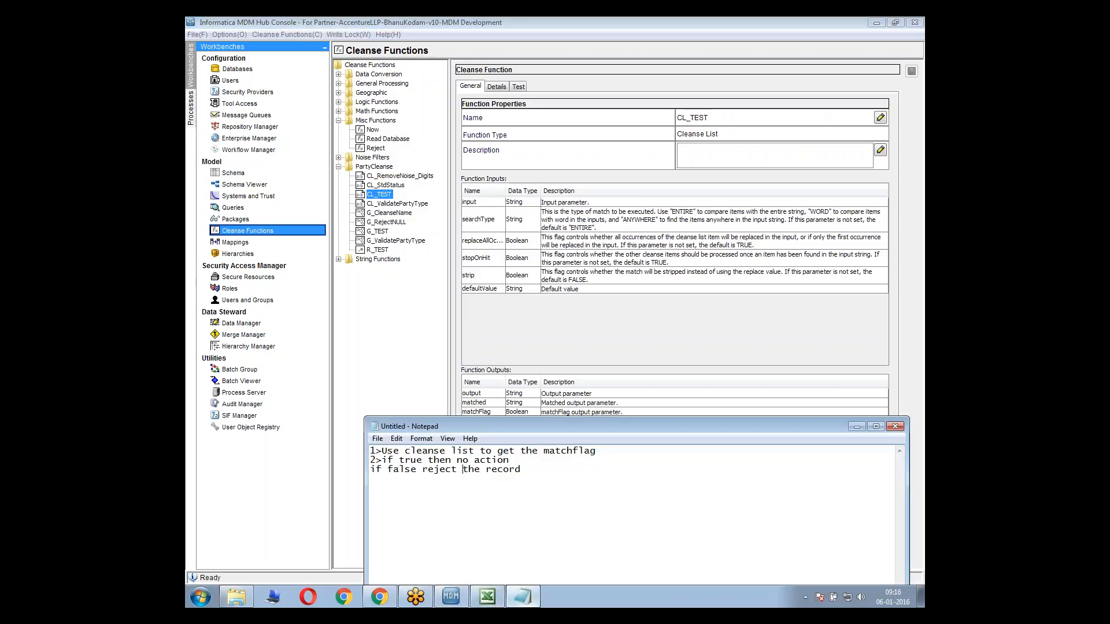
{"action": "key", "text": "Return"}
{"action": "type", "text": "NLS"}
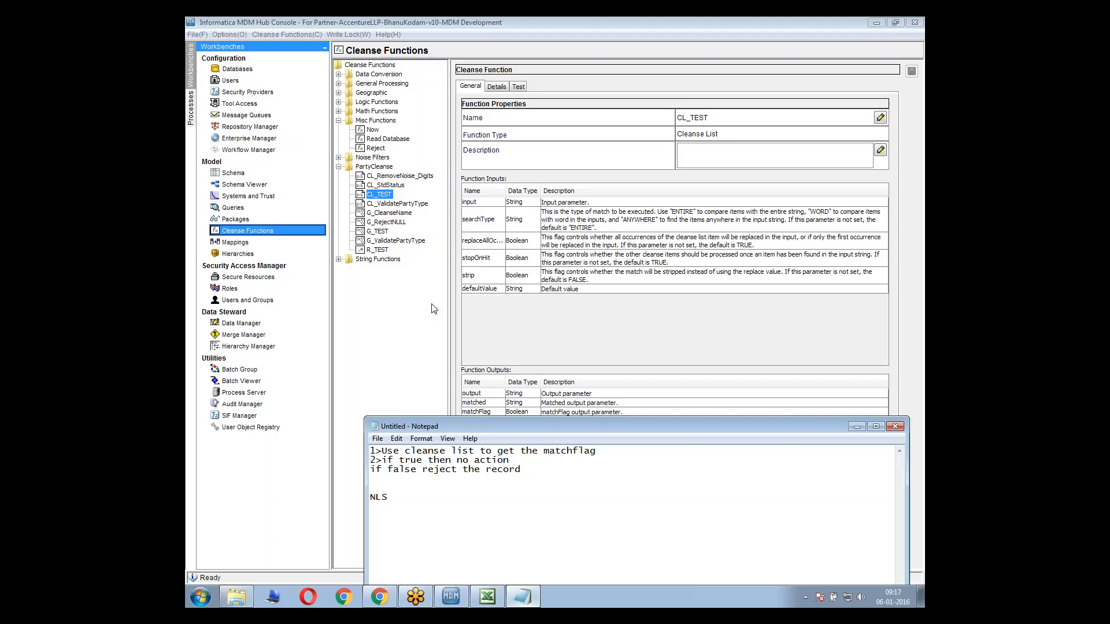
Open MDM_910_AdministratorGuide_en.pdf from the Informatica MDM books folder and read Appendix A: Configuring International Data Support
{"action": "left_click", "coordinate": [236, 596]}
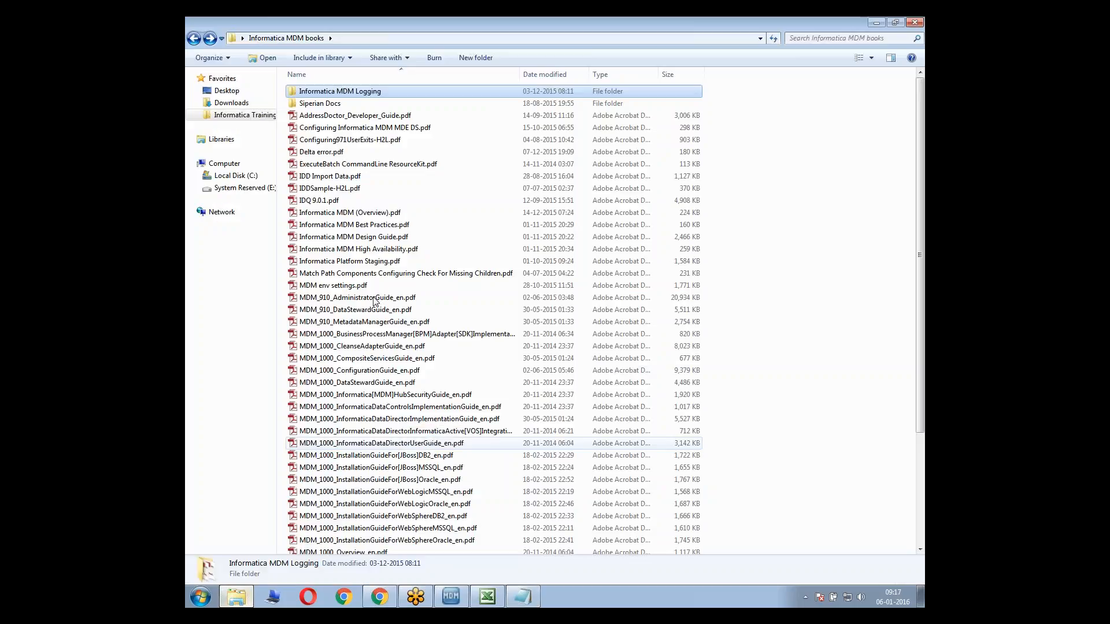
{"action": "left_click", "coordinate": [374, 298]}
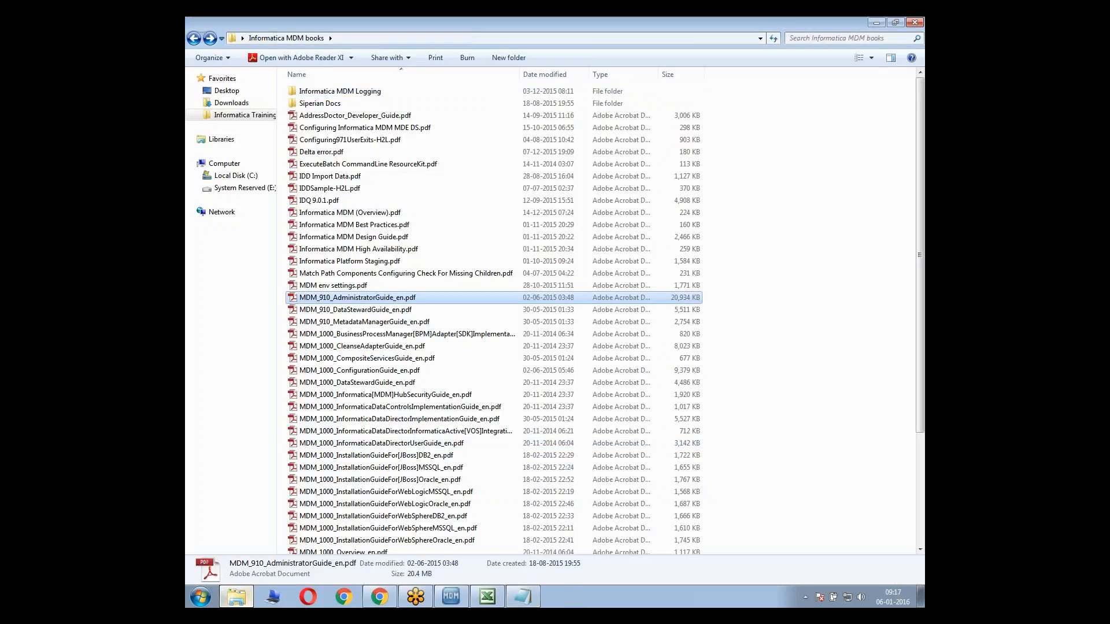
{"action": "scroll", "coordinate": [386, 331], "scroll_direction": "down", "scroll_amount": 10}
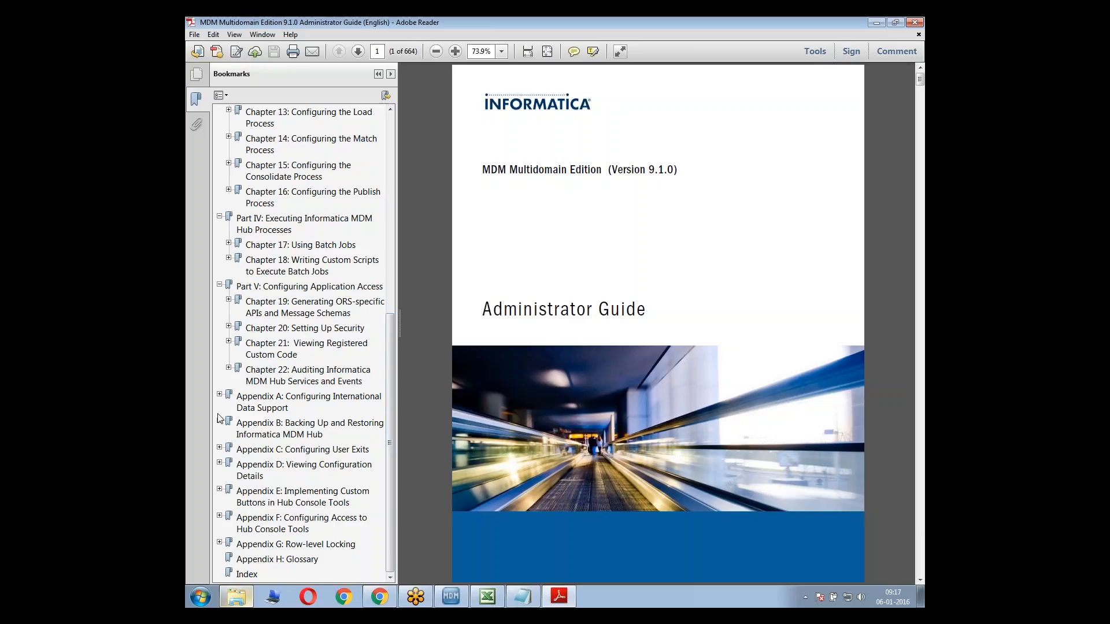
{"action": "left_click", "coordinate": [265, 407]}
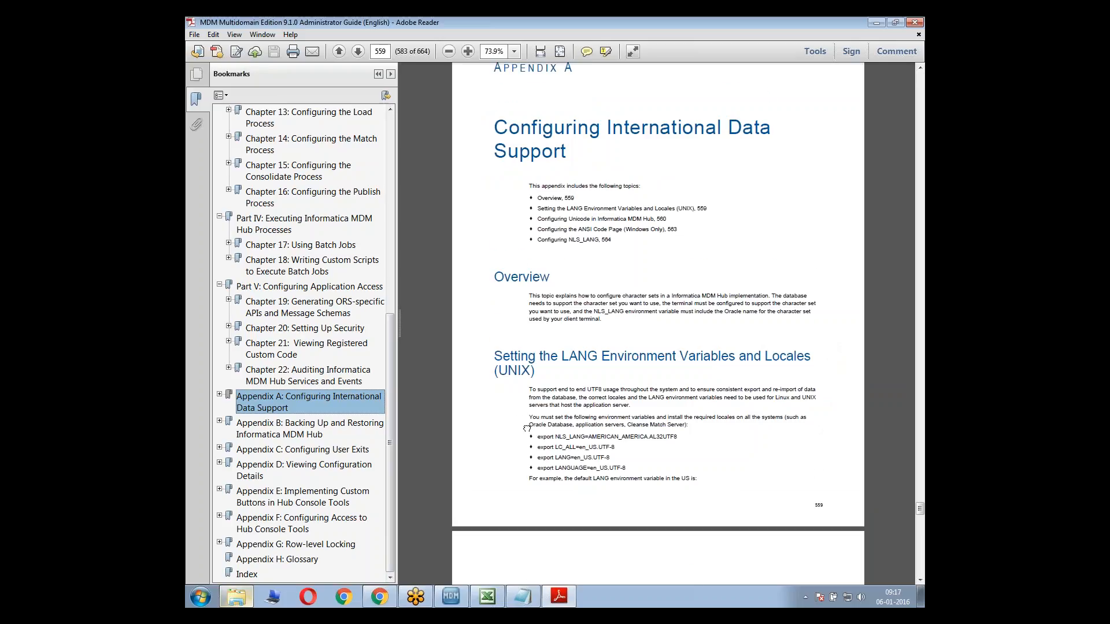
{"action": "left_click_drag", "start_coordinate": [526, 428], "coordinate": [514, 351]}
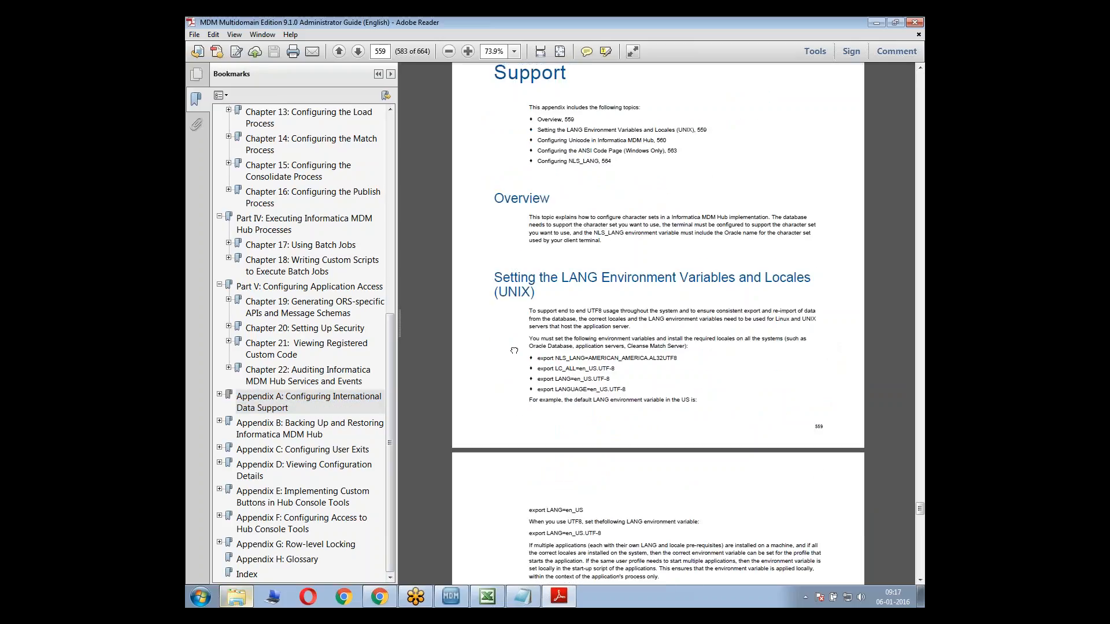
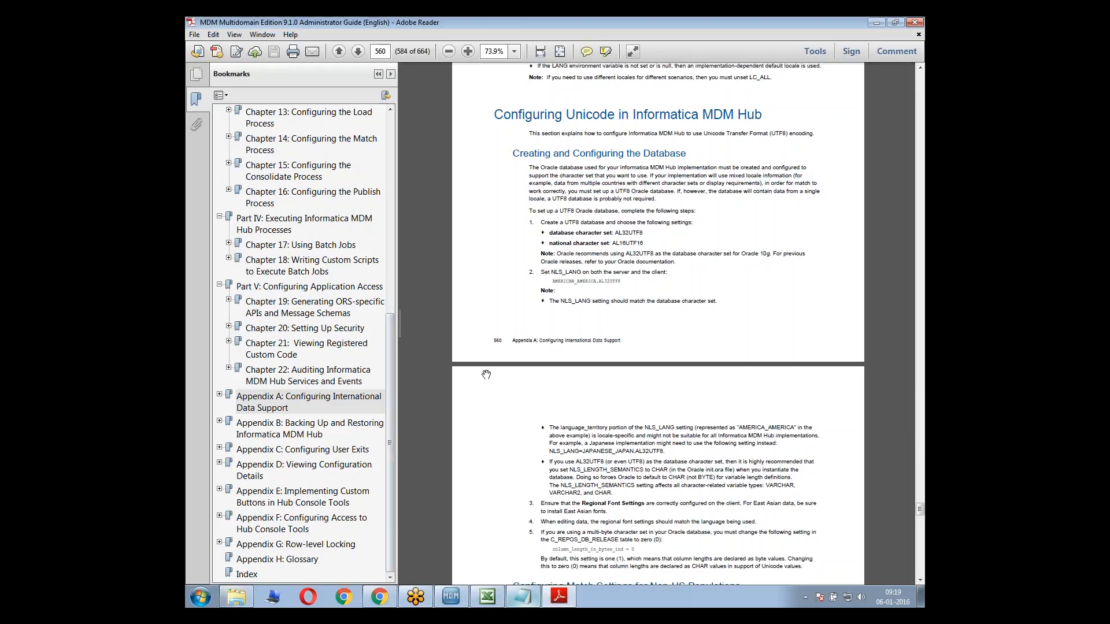
Search the administrator guide for SIP_POP and read the surrounding sections on non-US match settings and multiple populations
{"action": "type", "text": "SIP_POP"}
{"action": "key", "text": "Return"}
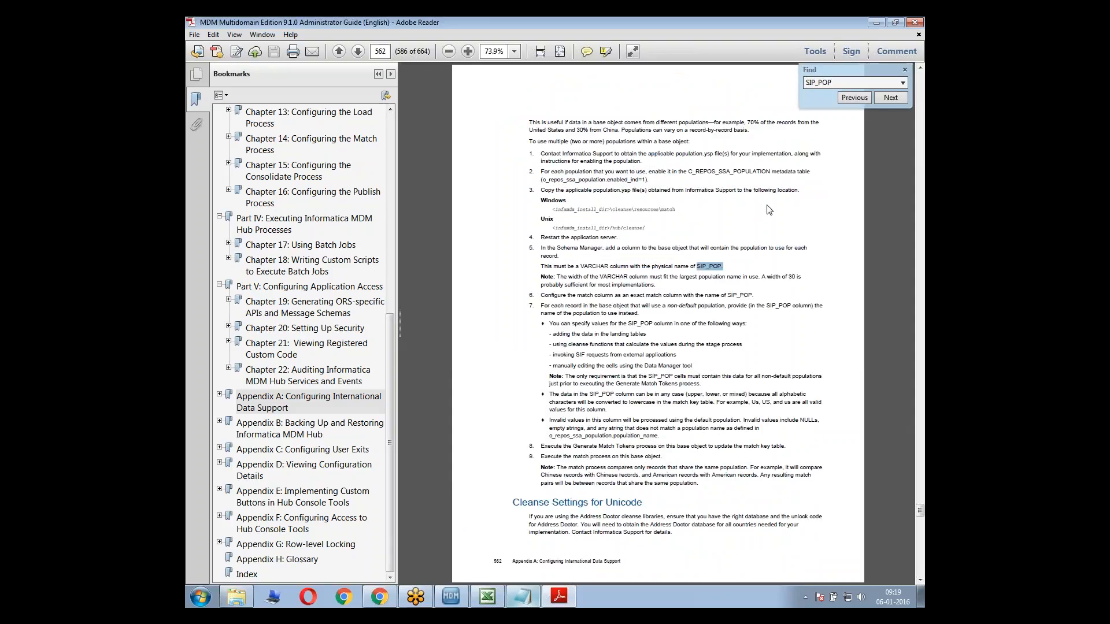
{"action": "scroll", "coordinate": [691, 328], "scroll_direction": "up", "scroll_amount": 5}
{"action": "scroll", "coordinate": [691, 327], "scroll_direction": "up", "scroll_amount": 3}
{"action": "scroll", "coordinate": [593, 246], "scroll_direction": "up", "scroll_amount": 1}
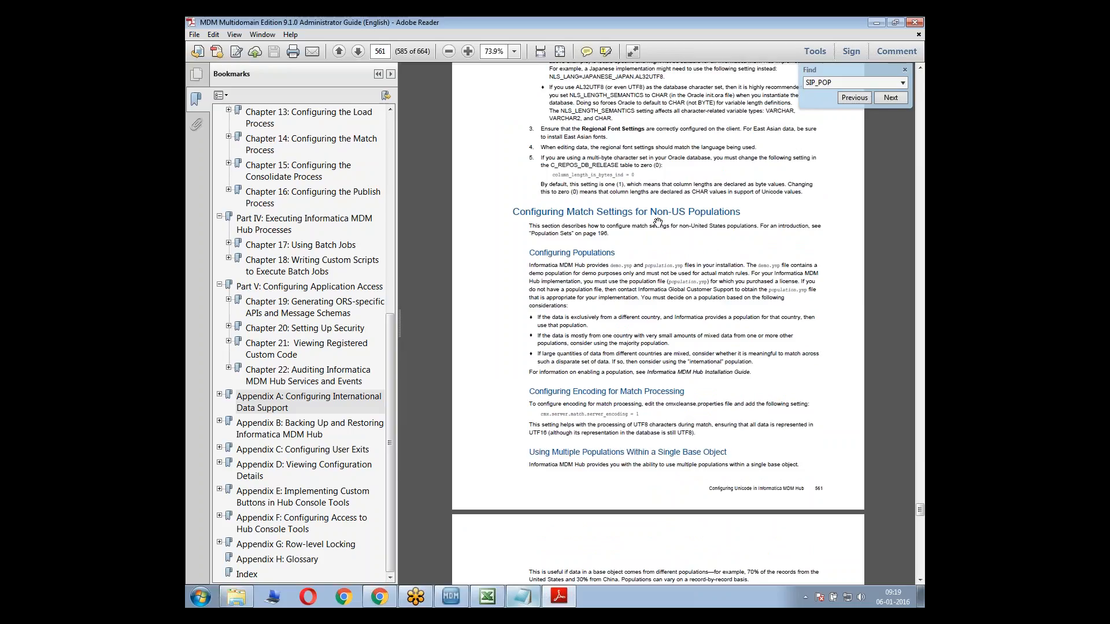
{"action": "scroll", "coordinate": [623, 354], "scroll_direction": "down", "scroll_amount": 3}
{"action": "scroll", "coordinate": [602, 365], "scroll_direction": "down", "scroll_amount": 7}
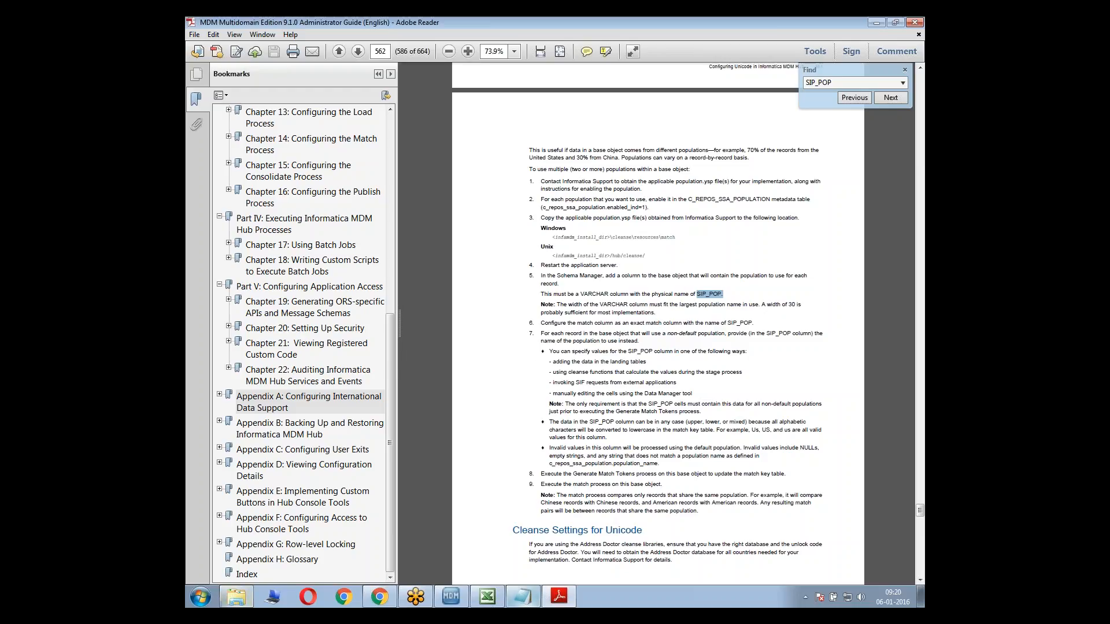
Open the Lilly_Project_docs_MDM-2015-12-09 folder from the desktop in a maximized window and look through its documents
{"action": "left_click", "coordinate": [236, 599]}
{"action": "key", "text": "super+d"}
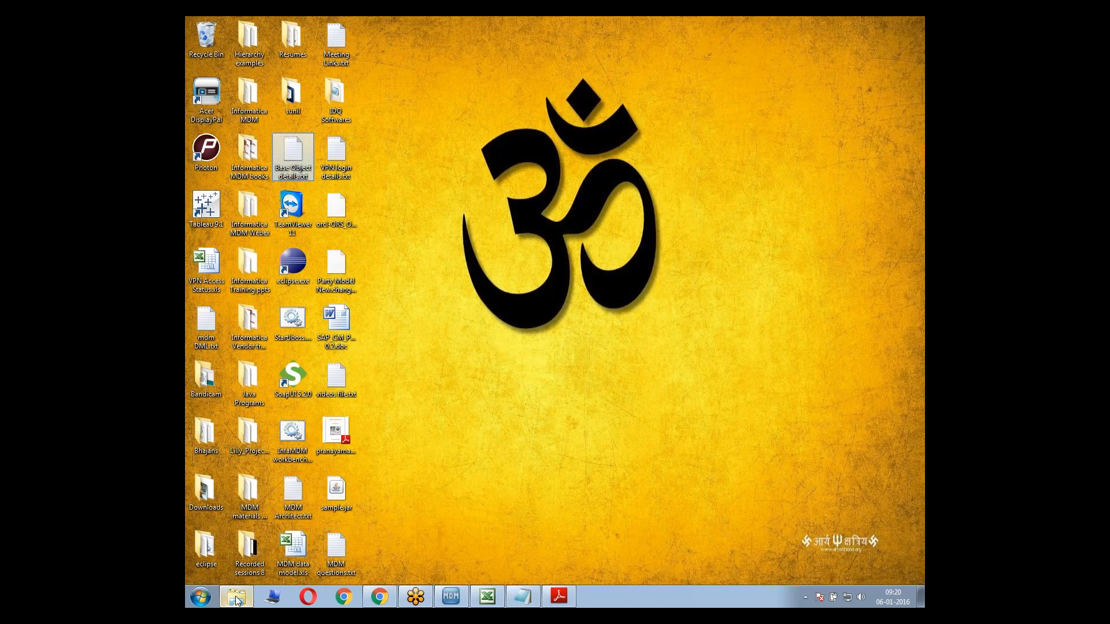
{"action": "double_click", "coordinate": [251, 443]}
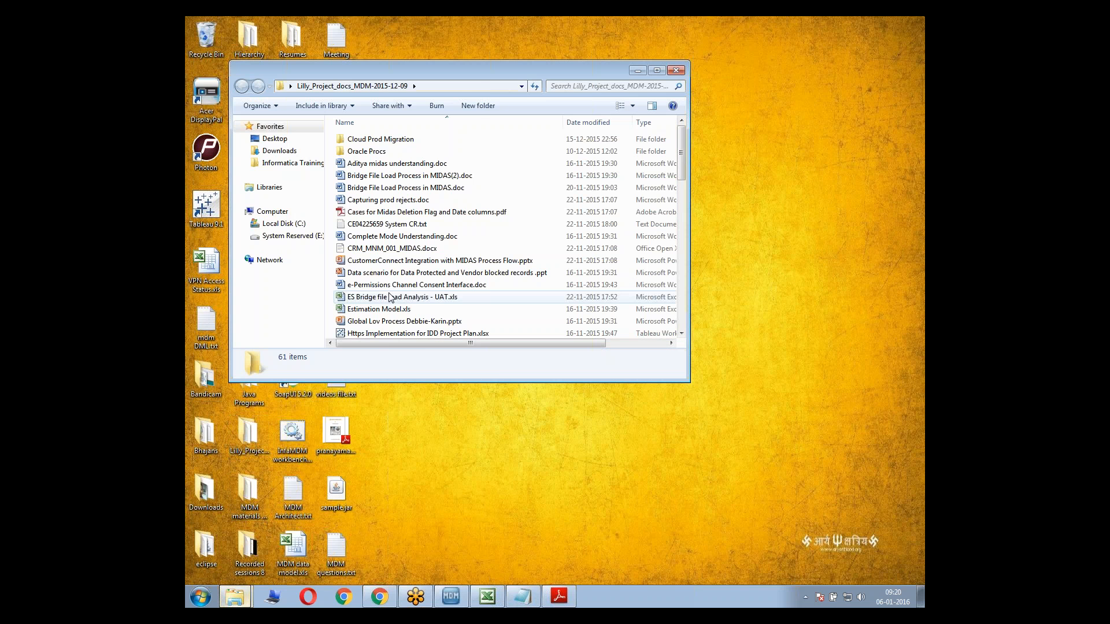
{"action": "double_click", "coordinate": [461, 74]}
{"action": "left_click", "coordinate": [447, 349]}
{"action": "left_click_drag", "start_coordinate": [924, 242], "coordinate": [924, 356]}
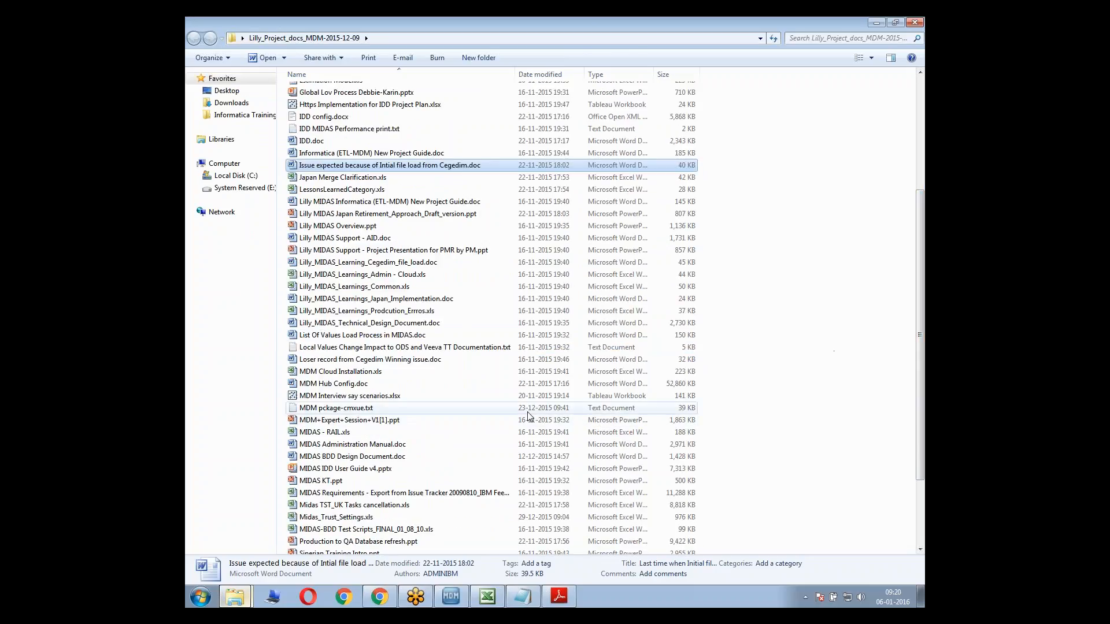
{"action": "double_click", "coordinate": [484, 384]}
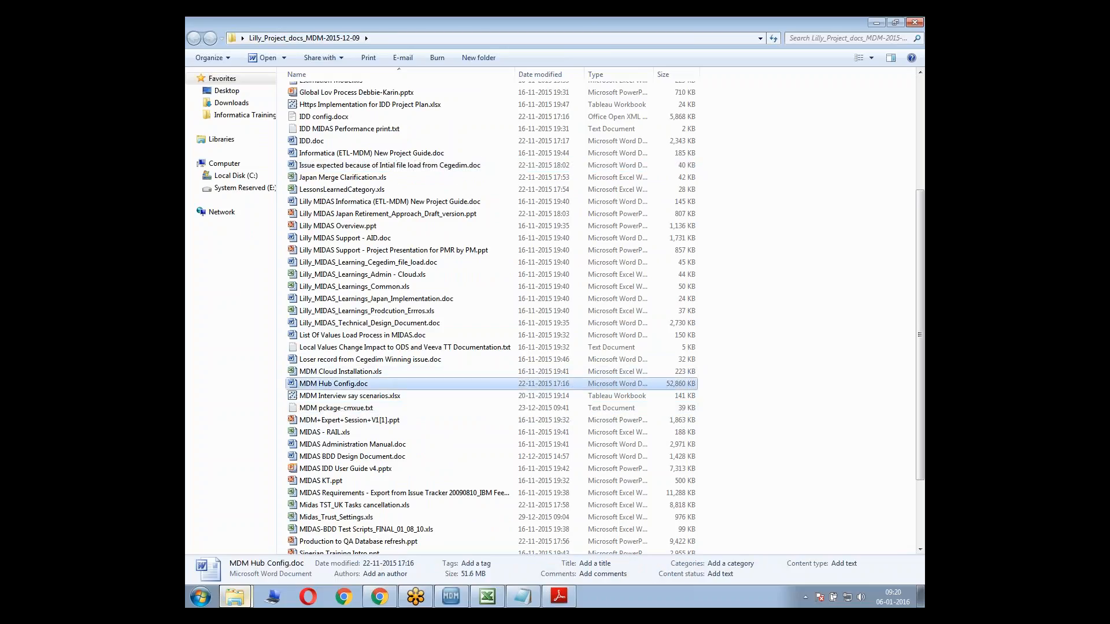
{"action": "left_click", "coordinate": [565, 358]}
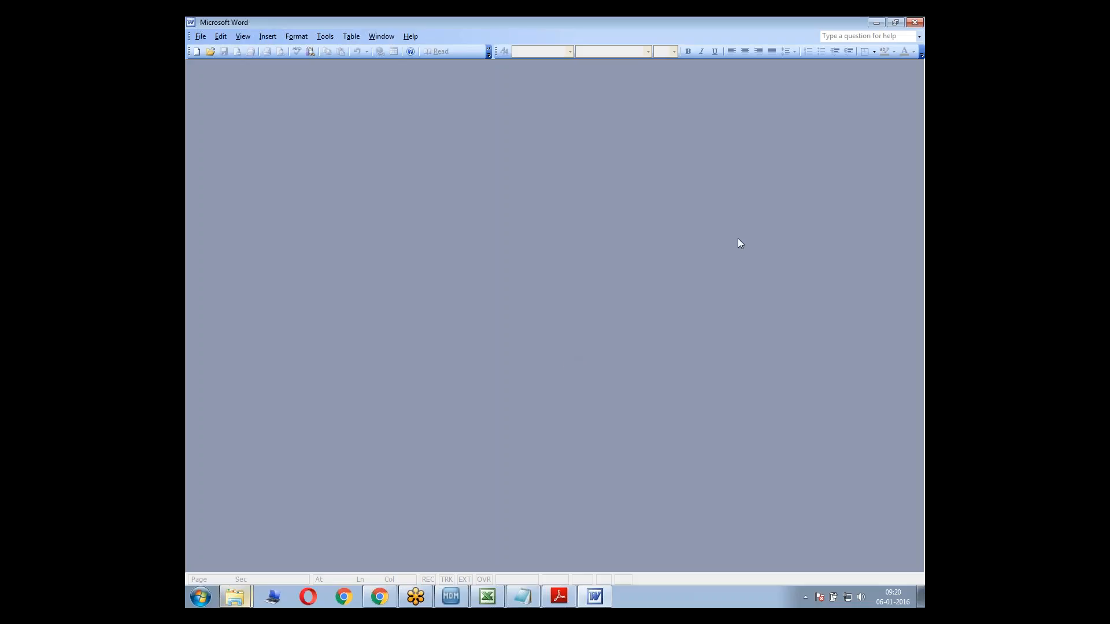
{"action": "left_click", "coordinate": [916, 22]}
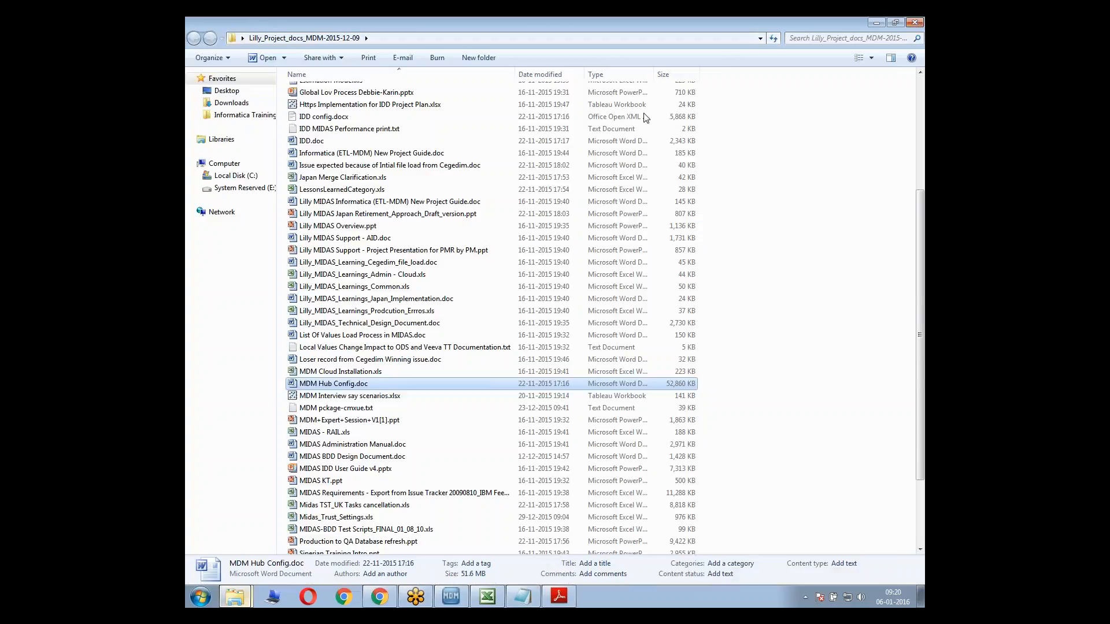
{"action": "left_click_drag", "start_coordinate": [923, 268], "coordinate": [924, 328]}
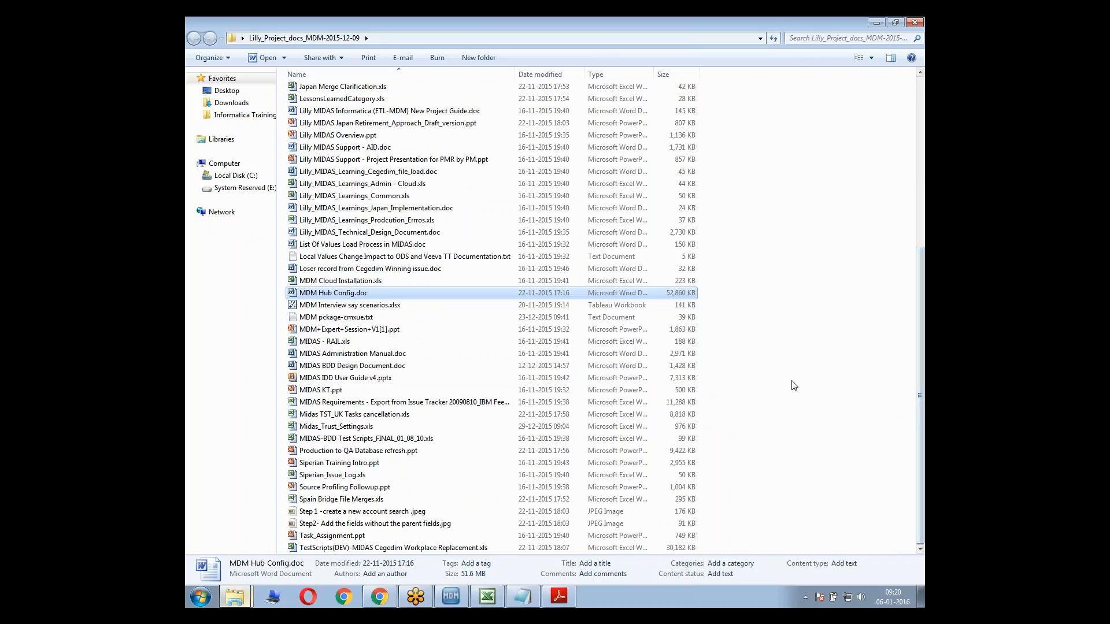
Return to the administrator guide and reread Appendix A from its start through the LANG variables, Unicode configuration and population settings
{"action": "left_click", "coordinate": [558, 598]}
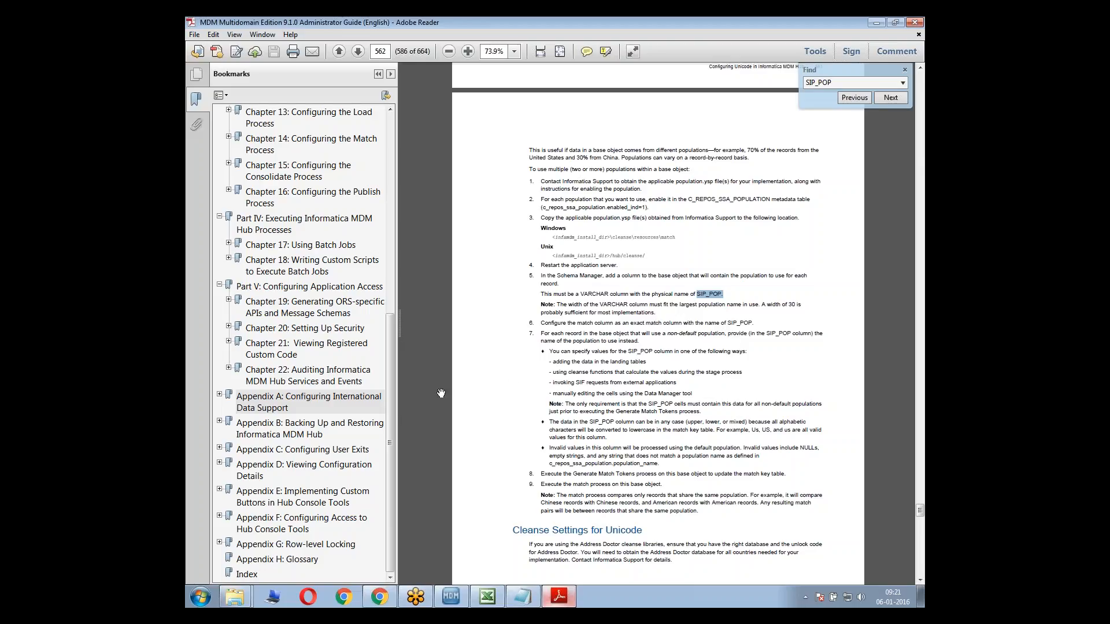
{"action": "scroll", "coordinate": [658, 324], "scroll_direction": "down", "scroll_amount": 3}
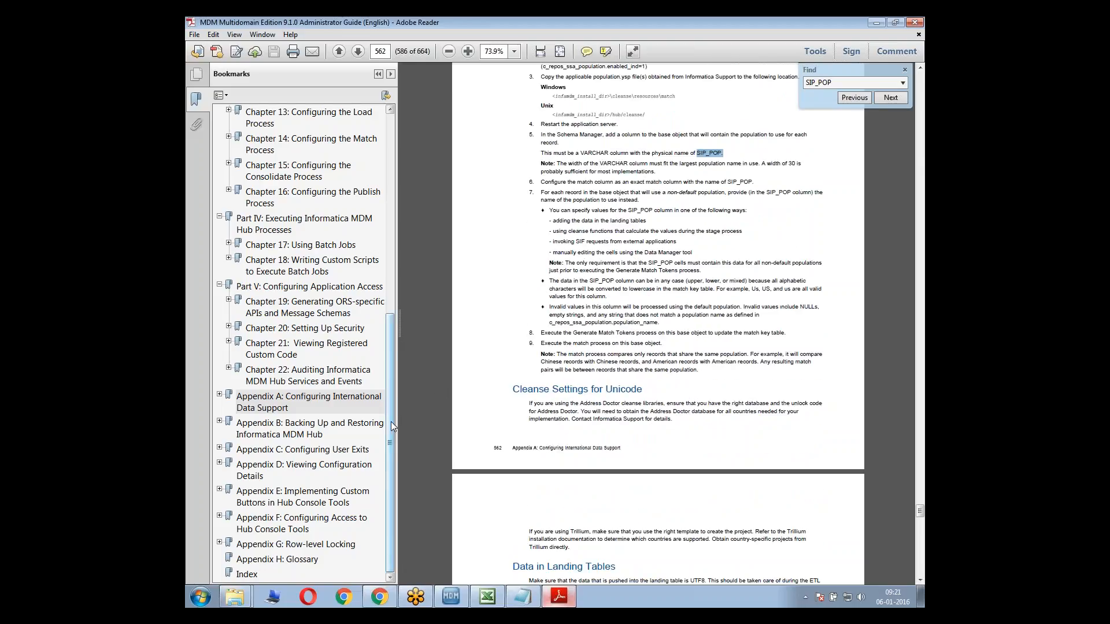
{"action": "left_click", "coordinate": [338, 399]}
{"action": "scroll", "coordinate": [521, 370], "scroll_direction": "down", "scroll_amount": 5}
{"action": "scroll", "coordinate": [537, 355], "scroll_direction": "up", "scroll_amount": 4}
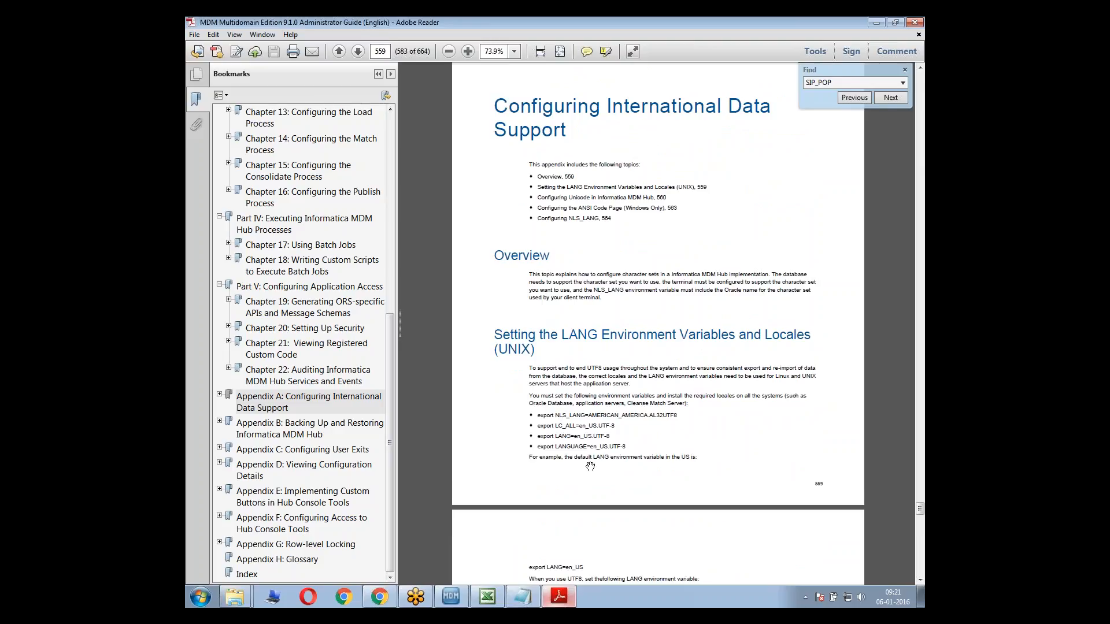
{"action": "scroll", "coordinate": [590, 465], "scroll_direction": "down", "scroll_amount": 1}
{"action": "scroll", "coordinate": [593, 462], "scroll_direction": "down", "scroll_amount": 5}
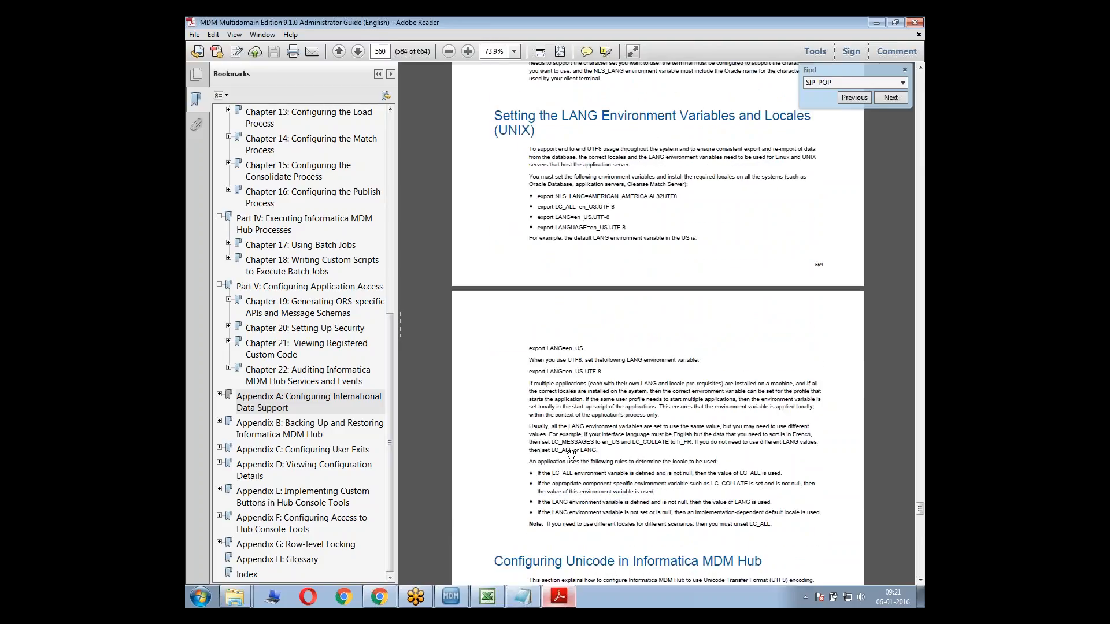
{"action": "scroll", "coordinate": [572, 454], "scroll_direction": "down", "scroll_amount": 7}
{"action": "scroll", "coordinate": [636, 312], "scroll_direction": "down", "scroll_amount": 9}
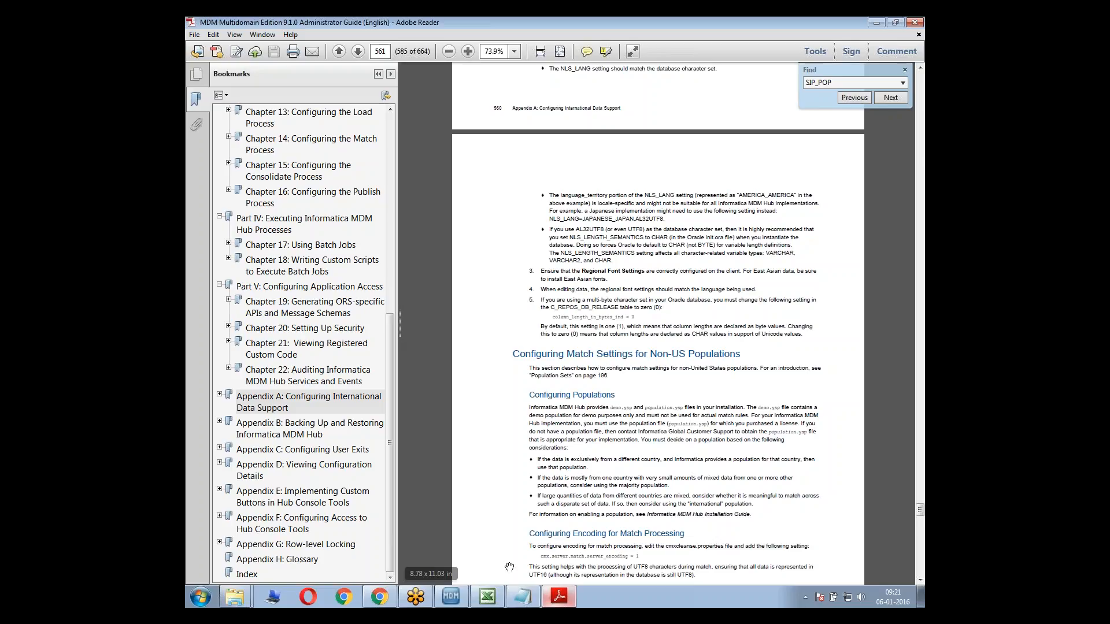
Switch to the Notepad notes and, below Multi population, add the heading 10 SIP_POP and a sample person row with population INDIA
{"action": "left_click", "coordinate": [523, 597]}
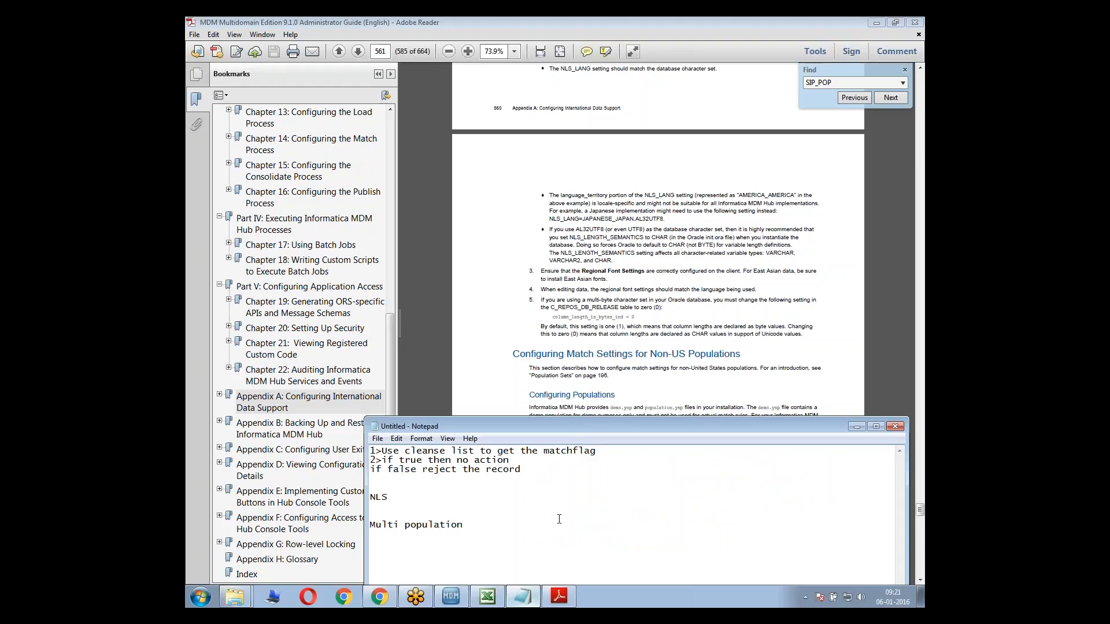
{"action": "type", "text": "10"}
{"action": "type", "text": "SIP_POP"}
{"action": "left_click_drag", "start_coordinate": [428, 553], "coordinate": [387, 553]}
{"action": "left_click", "coordinate": [391, 553]}
{"action": "key", "text": "Return"}
{"action": "type", "text": "INDIAN"}
{"action": "key", "text": "BackSpace"}
{"action": "type", "text": "Sunil"}
{"action": "left_click_drag", "start_coordinate": [415, 562], "coordinate": [448, 562]}
{"action": "left_click_drag", "start_coordinate": [490, 425], "coordinate": [539, 317]}
{"action": "left_click_drag", "start_coordinate": [467, 454], "coordinate": [495, 454]}
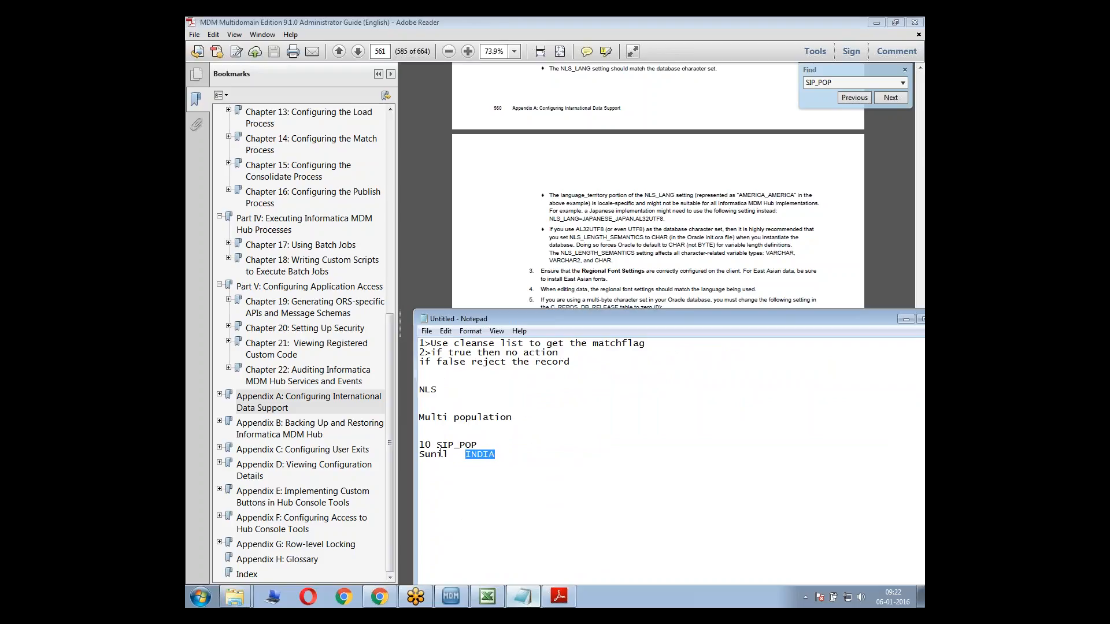
Add sample person rows with populations US and CHINA, followed by one more row containing only a first name
{"action": "left_click", "coordinate": [504, 458]}
{"action": "key", "text": "Return"}
{"action": "type", "text": "John    US"}
{"action": "key", "text": "Return"}
{"action": "type", "text": "LIN CHAN CHINA"}
{"action": "key", "text": "Return"}
{"action": "type", "text": "Ajay"}
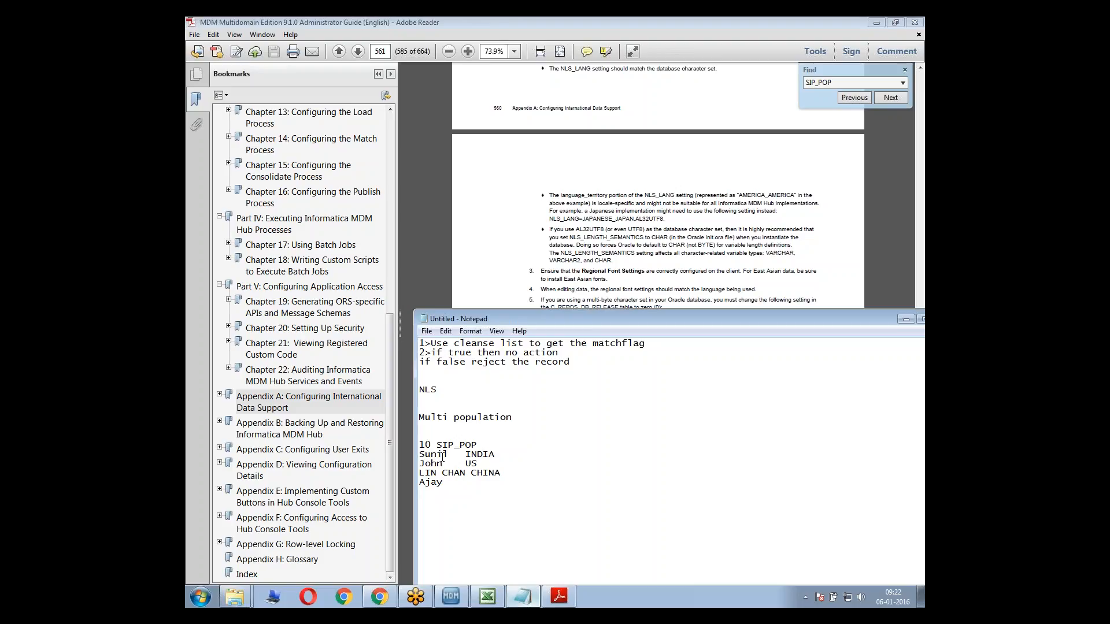
Compare the sample person rows in the notes by their SIP_POP population values
{"action": "left_click_drag", "start_coordinate": [497, 455], "coordinate": [407, 456]}
{"action": "left_click_drag", "start_coordinate": [483, 464], "coordinate": [416, 467]}
{"action": "mouse_move", "coordinate": [421, 473]}
{"action": "left_mouse_down"}
{"action": "mouse_move", "coordinate": [501, 474]}
{"action": "mouse_move", "coordinate": [412, 475]}
{"action": "mouse_move", "coordinate": [414, 488]}
{"action": "left_mouse_up"}
{"action": "left_click", "coordinate": [431, 501]}
Go back to the administrator guide and read the procedure for using multiple populations within a single base object
{"action": "left_click", "coordinate": [514, 277]}
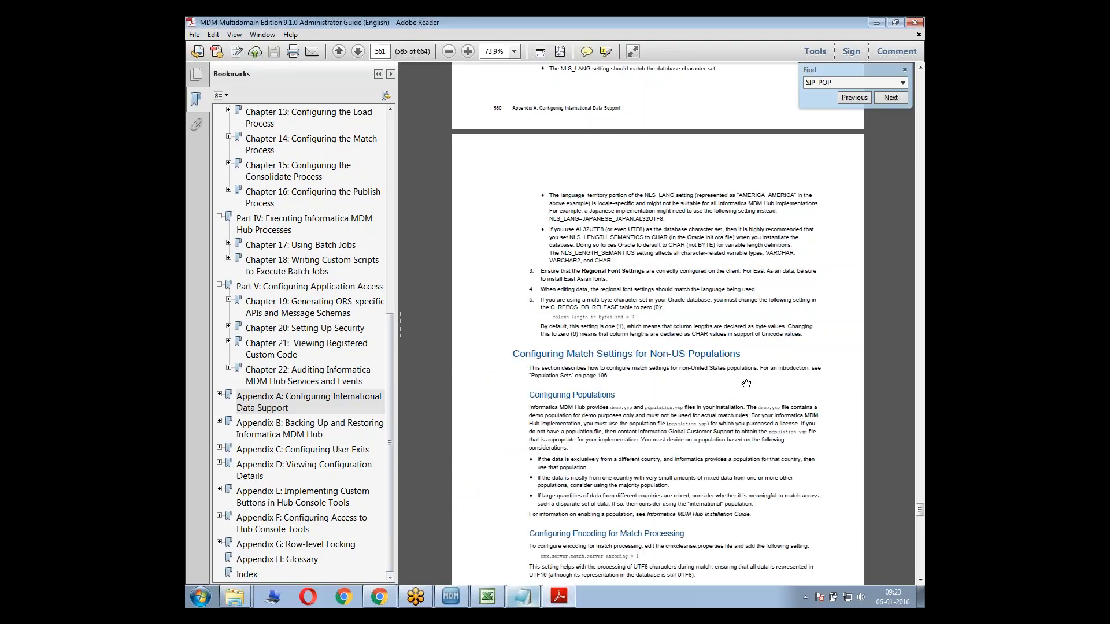
{"action": "scroll", "coordinate": [746, 383], "scroll_direction": "down", "scroll_amount": 10}
{"action": "scroll", "coordinate": [716, 395], "scroll_direction": "down", "scroll_amount": 3}
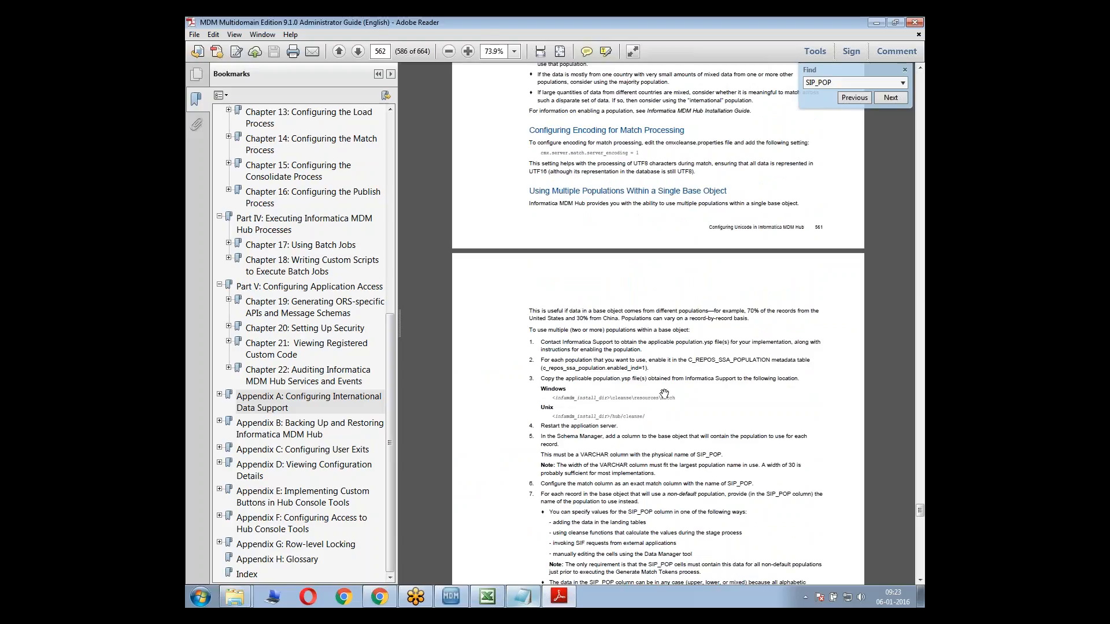
{"action": "scroll", "coordinate": [628, 453], "scroll_direction": "down", "scroll_amount": 6}
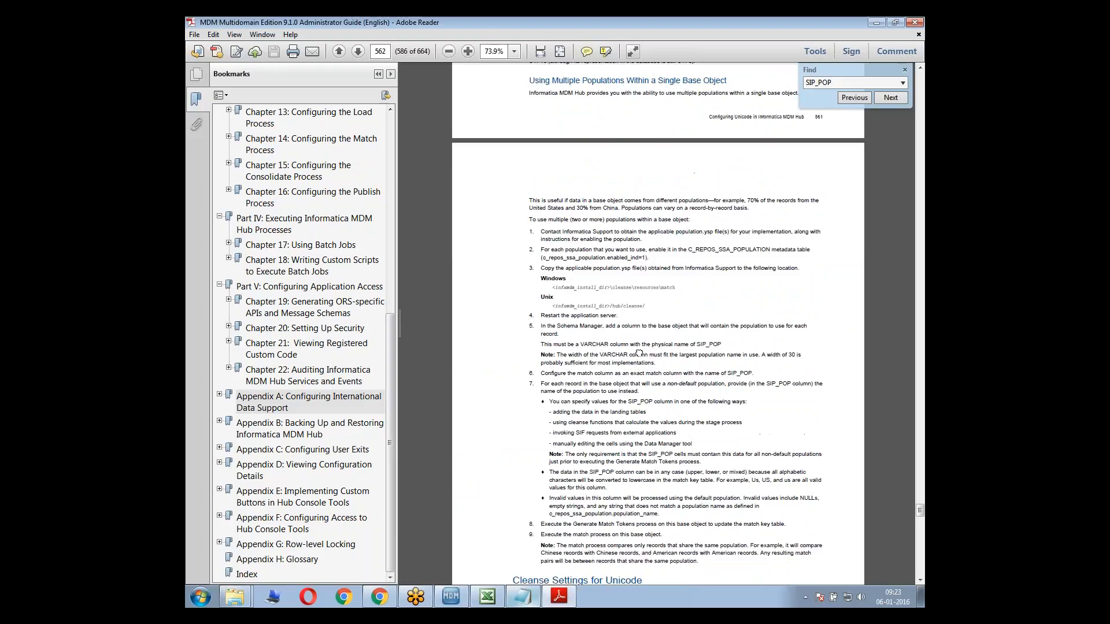
{"action": "left_click_drag", "start_coordinate": [644, 360], "coordinate": [649, 318]}
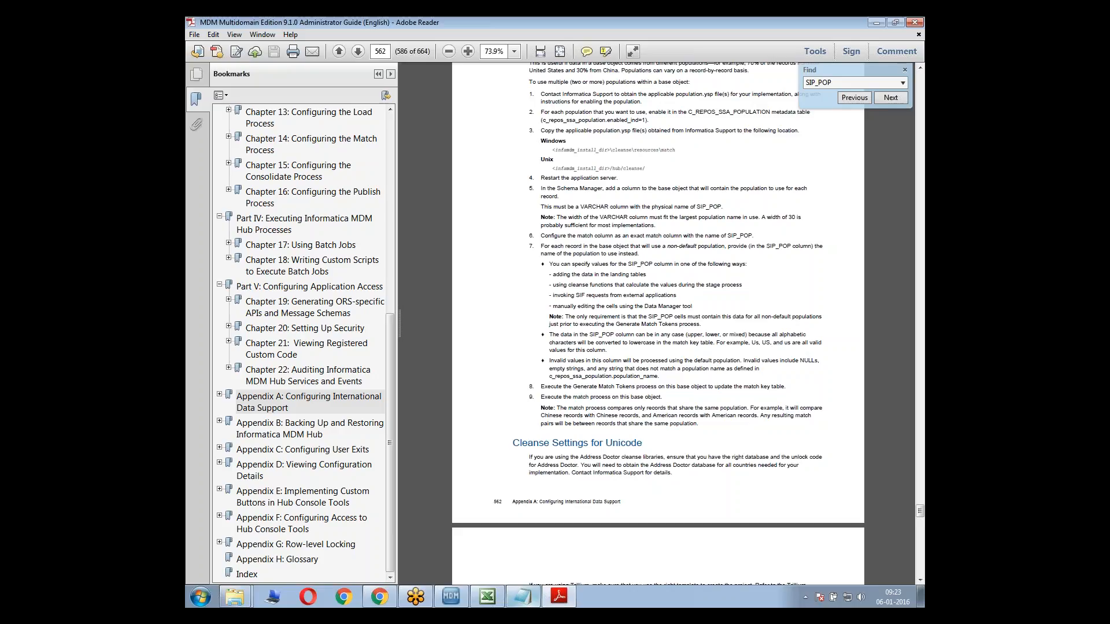
Switch to Chrome, open the Entity 360 View at 25.57.125.170:8080/bdd in a new tab and log in
{"action": "left_click", "coordinate": [386, 597]}
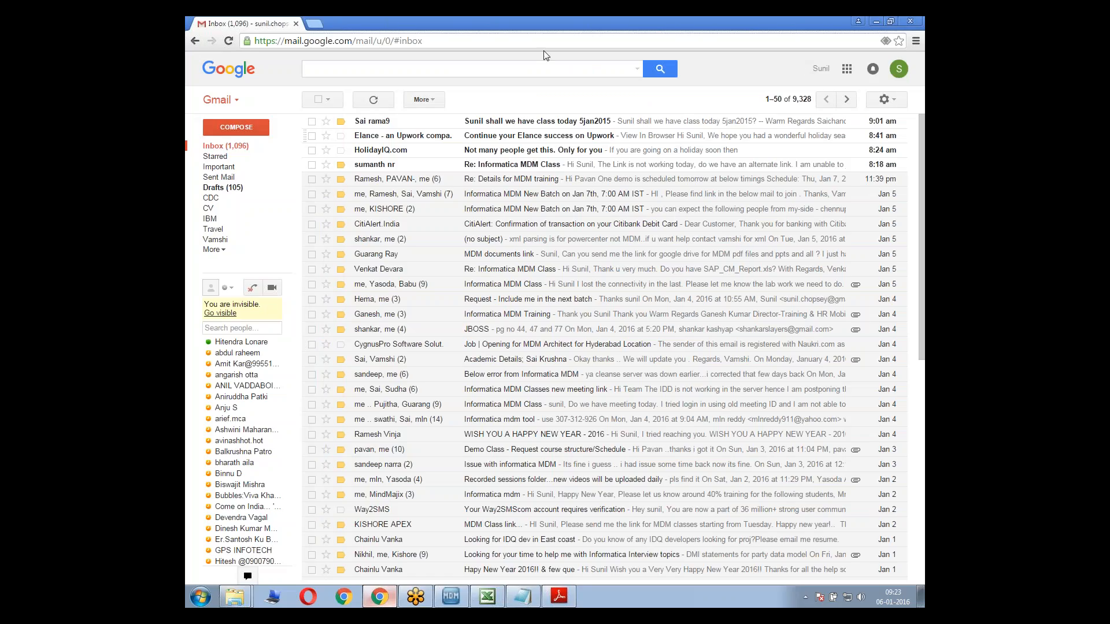
{"action": "left_click", "coordinate": [313, 23]}
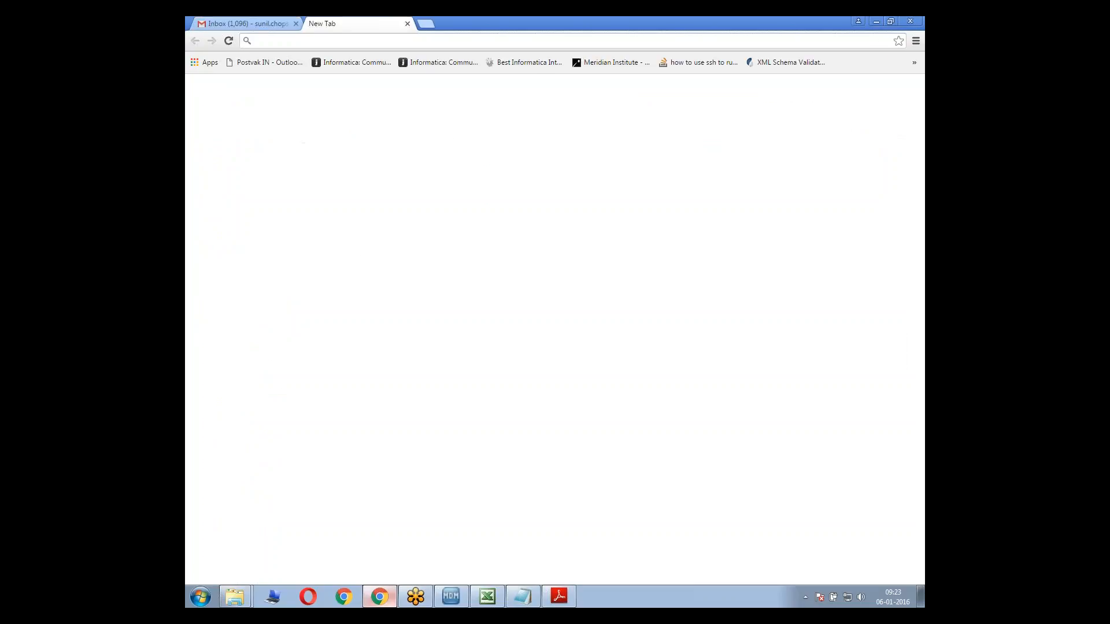
{"action": "type", "text": "25"}
{"action": "key", "text": "Down"}
{"action": "key", "text": "Down"}
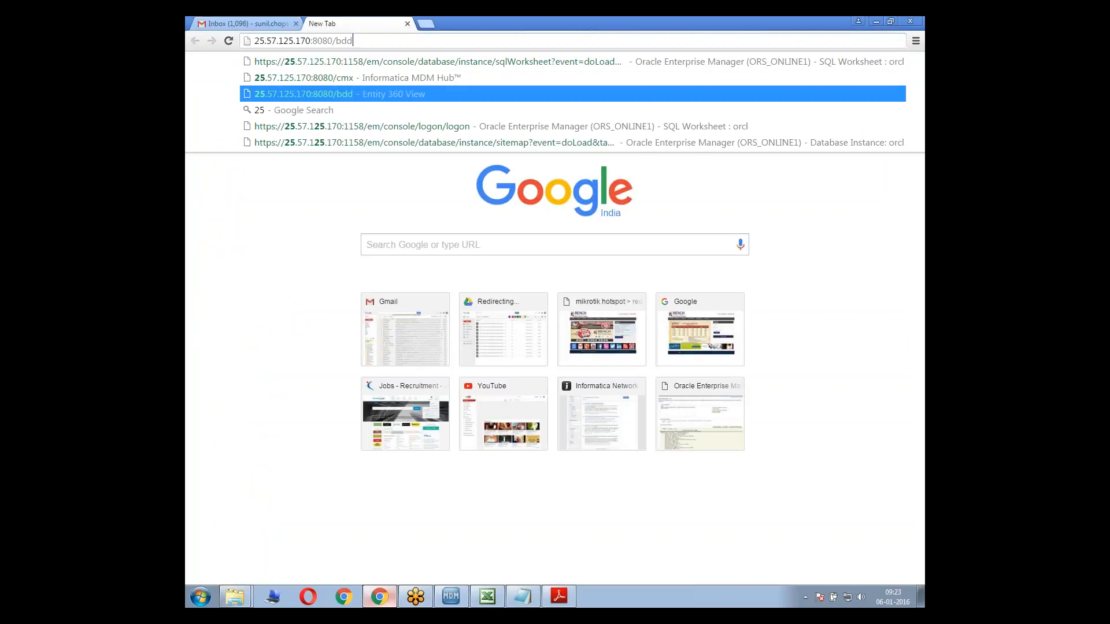
{"action": "key", "text": "Return"}
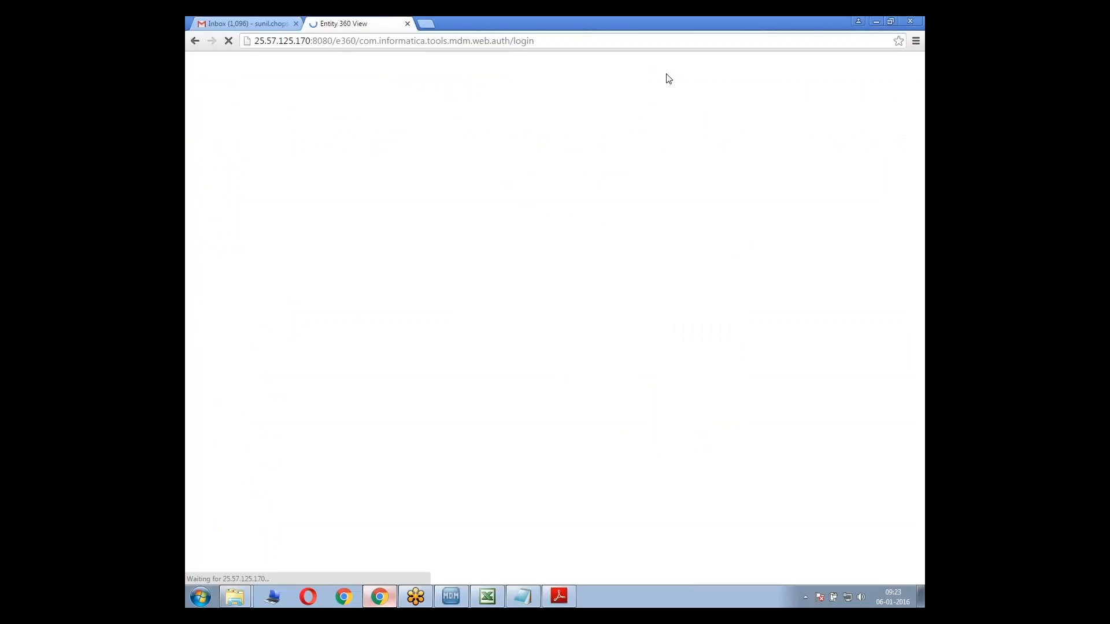
{"action": "left_click", "coordinate": [436, 170]}
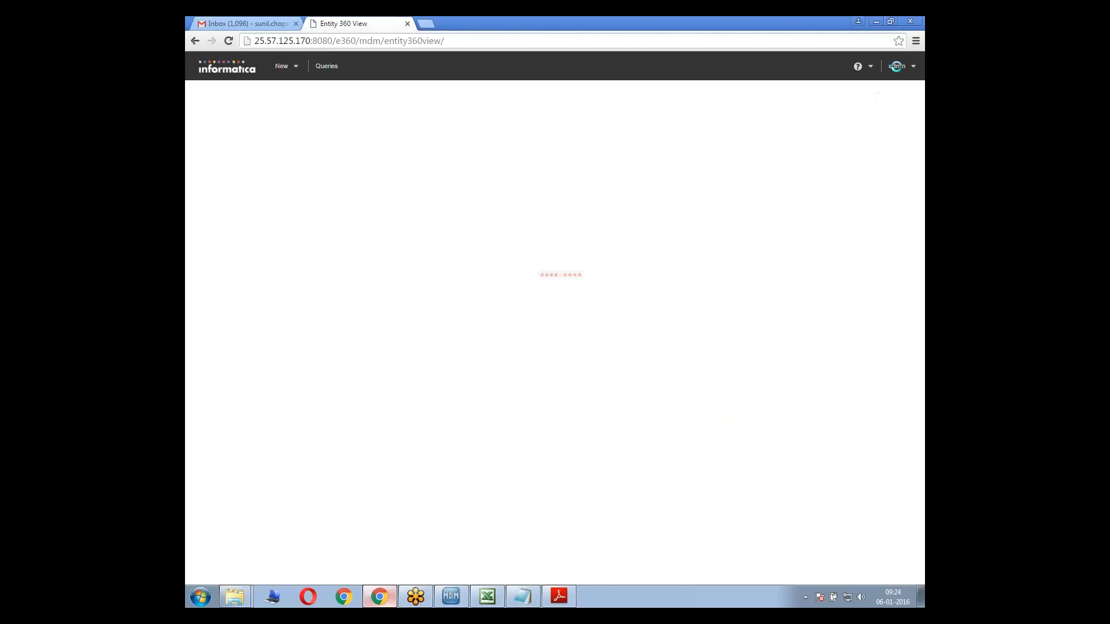
View the interface languages offered for the admin user in Entity 360 View without changing the language
{"action": "left_click", "coordinate": [870, 68]}
{"action": "left_click", "coordinate": [911, 68]}
{"action": "left_click", "coordinate": [909, 68]}
{"action": "mouse_move", "coordinate": [881, 85]}
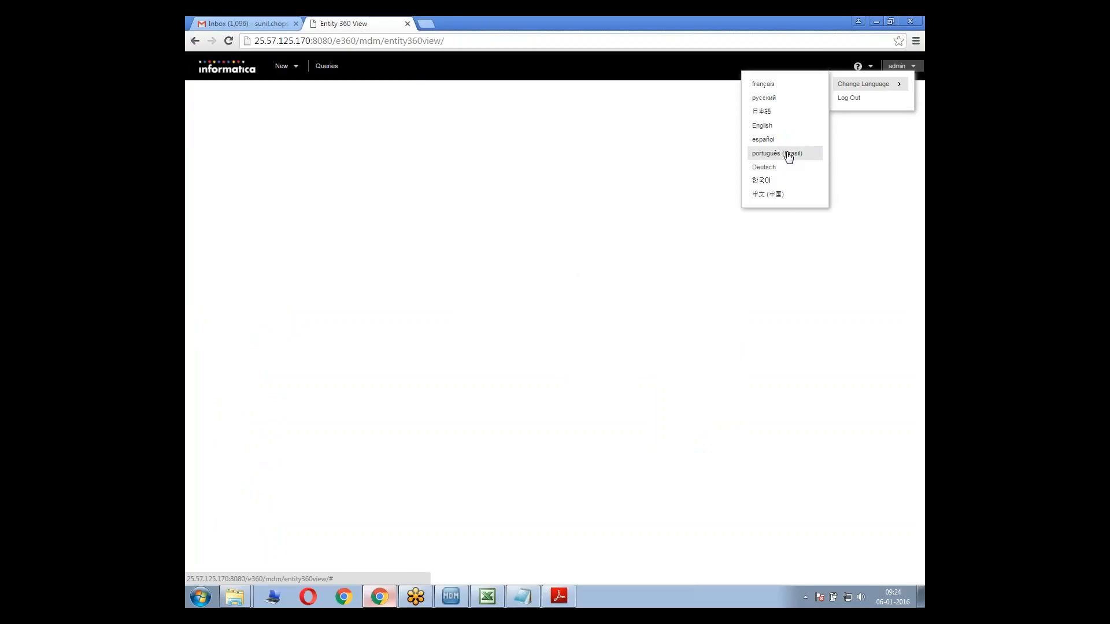
{"action": "left_click", "coordinate": [627, 129]}
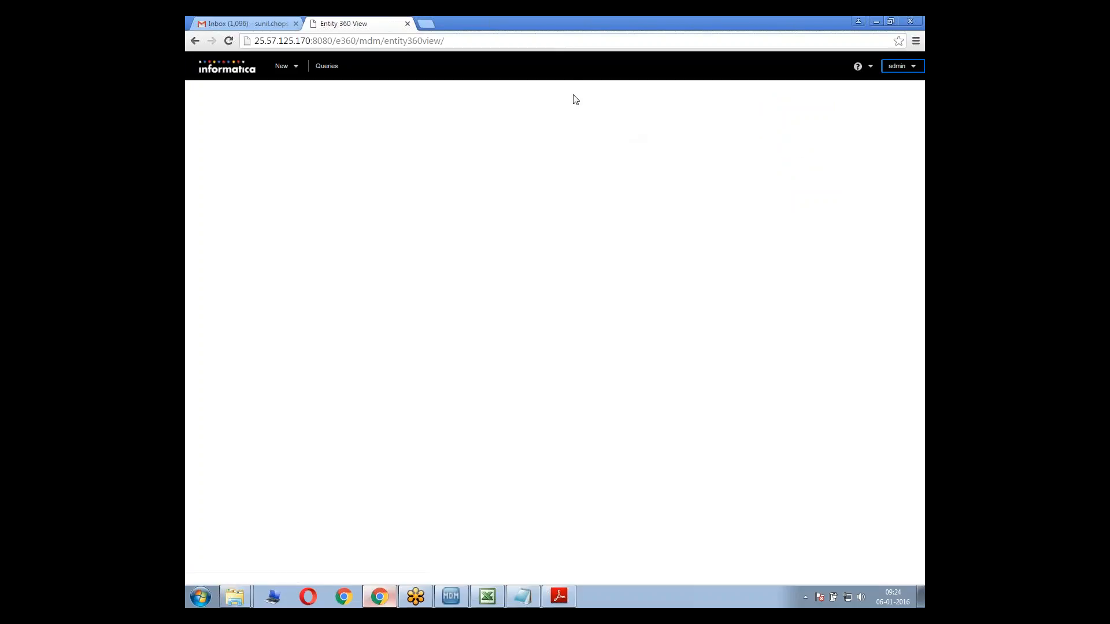
{"action": "left_click", "coordinate": [561, 31]}
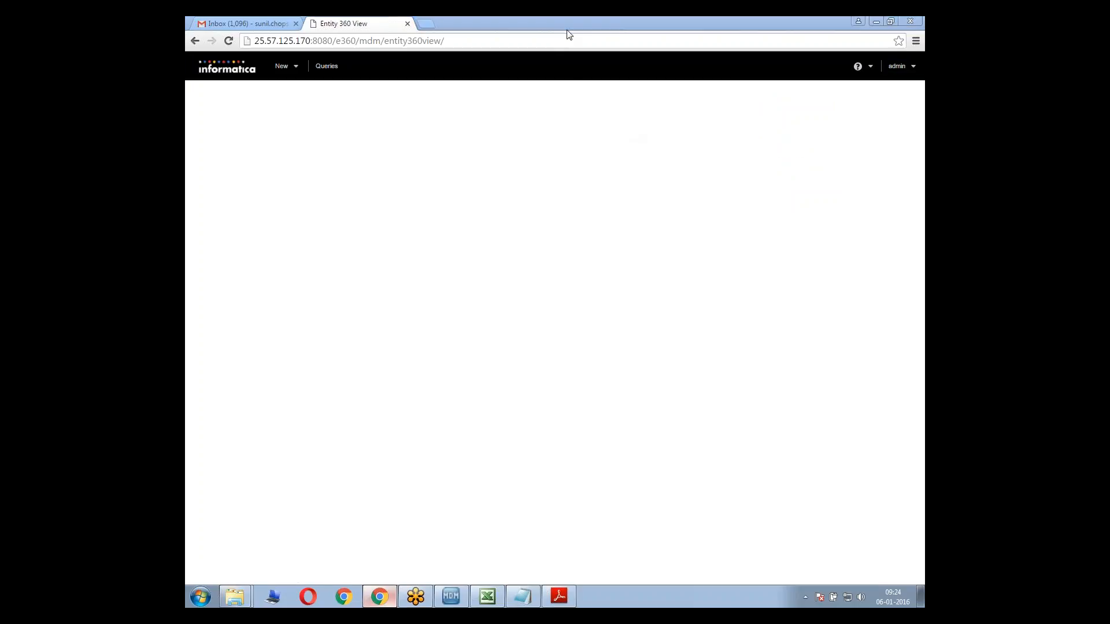
{"action": "left_click", "coordinate": [743, 26]}
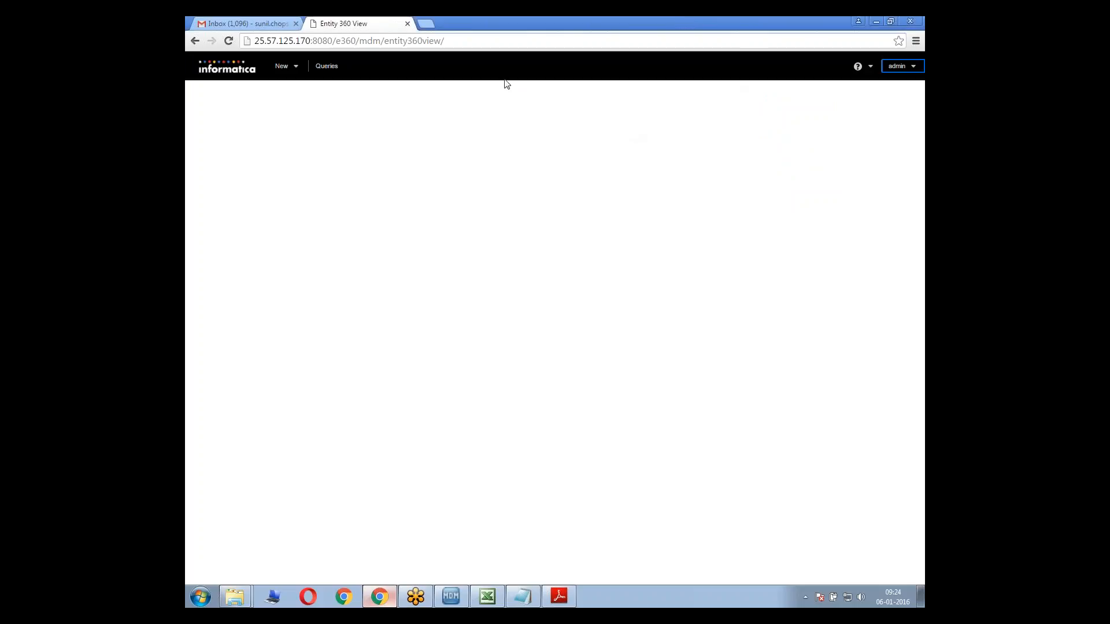
{"action": "left_click", "coordinate": [398, 98]}
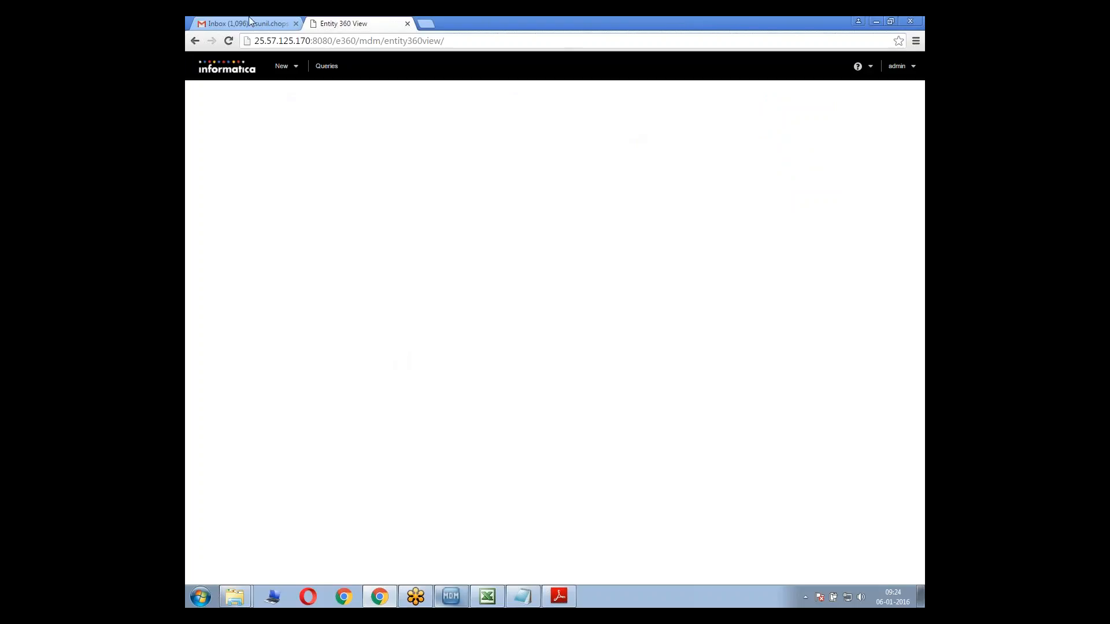
Switch to the MDM Hub Console and examine the function outputs of the CL_TEST cleanse list, including matched and matchFlag
{"action": "left_click", "coordinate": [451, 596]}
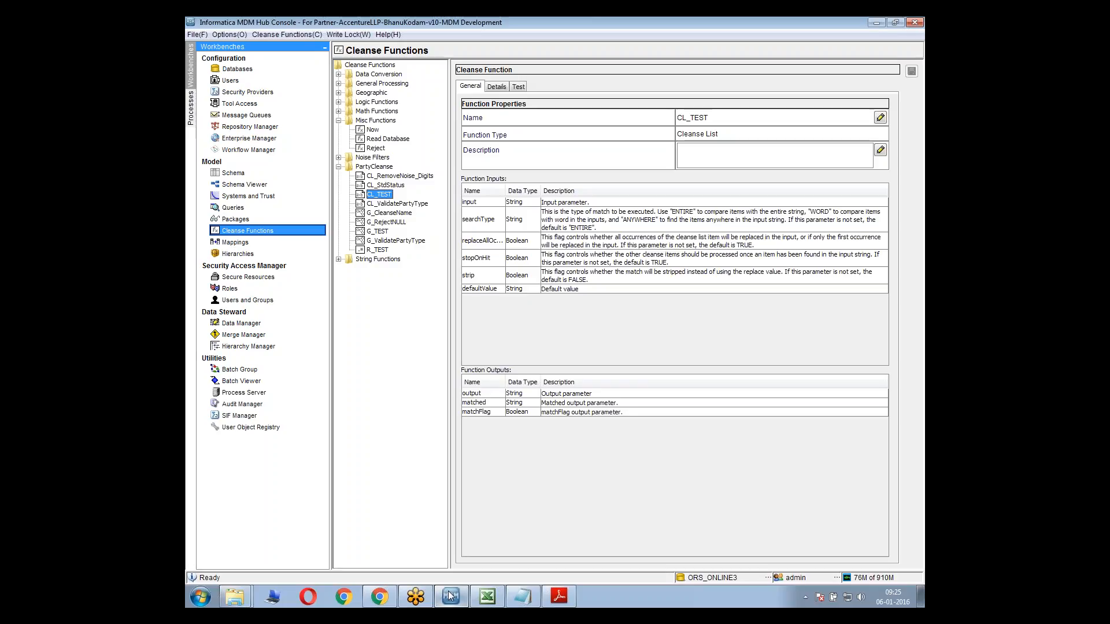
{"action": "mouse_move", "coordinate": [546, 412]}
{"action": "left_mouse_down"}
{"action": "mouse_move", "coordinate": [567, 411]}
{"action": "mouse_move", "coordinate": [567, 389]}
{"action": "mouse_move", "coordinate": [562, 416]}
{"action": "left_mouse_up"}
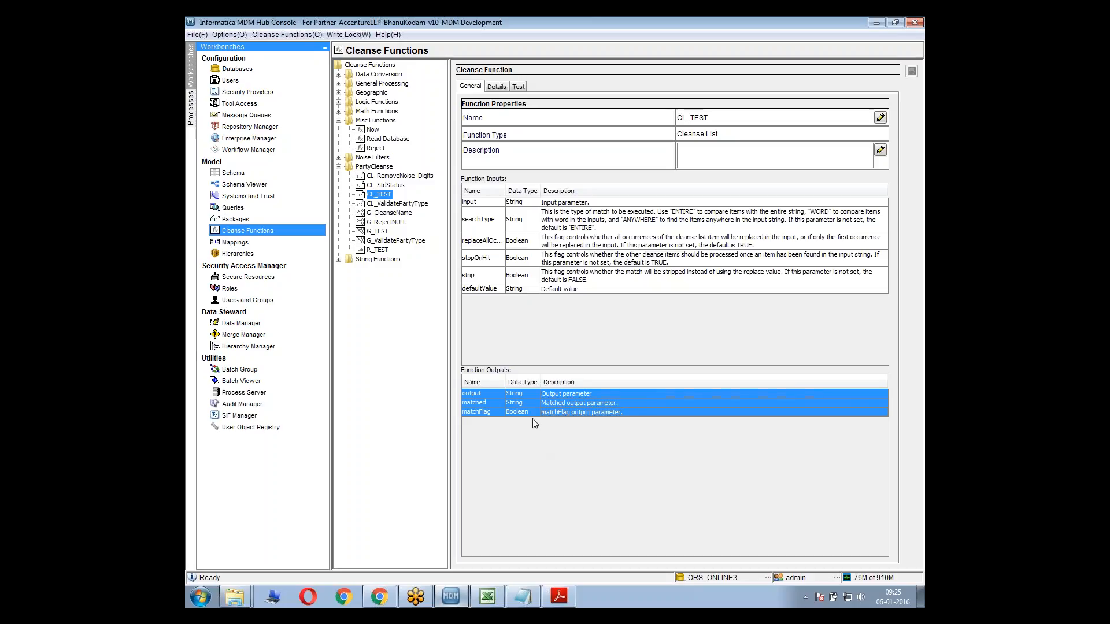
{"action": "left_click", "coordinate": [498, 411]}
{"action": "left_click", "coordinate": [512, 405]}
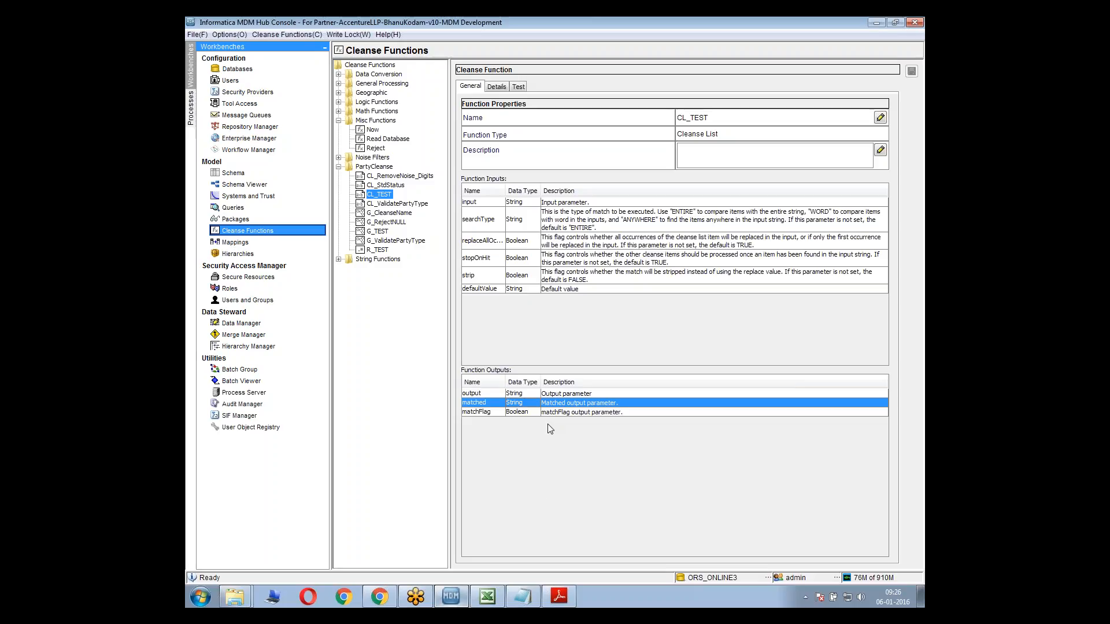
Highlight all three function outputs of the CL_TEST cleanse list: output, matched and matchFlag
{"action": "mouse_move", "coordinate": [560, 412]}
{"action": "left_mouse_down"}
{"action": "mouse_move", "coordinate": [559, 398]}
{"action": "mouse_move", "coordinate": [564, 411]}
{"action": "left_mouse_up"}
{"action": "left_click", "coordinate": [562, 396]}
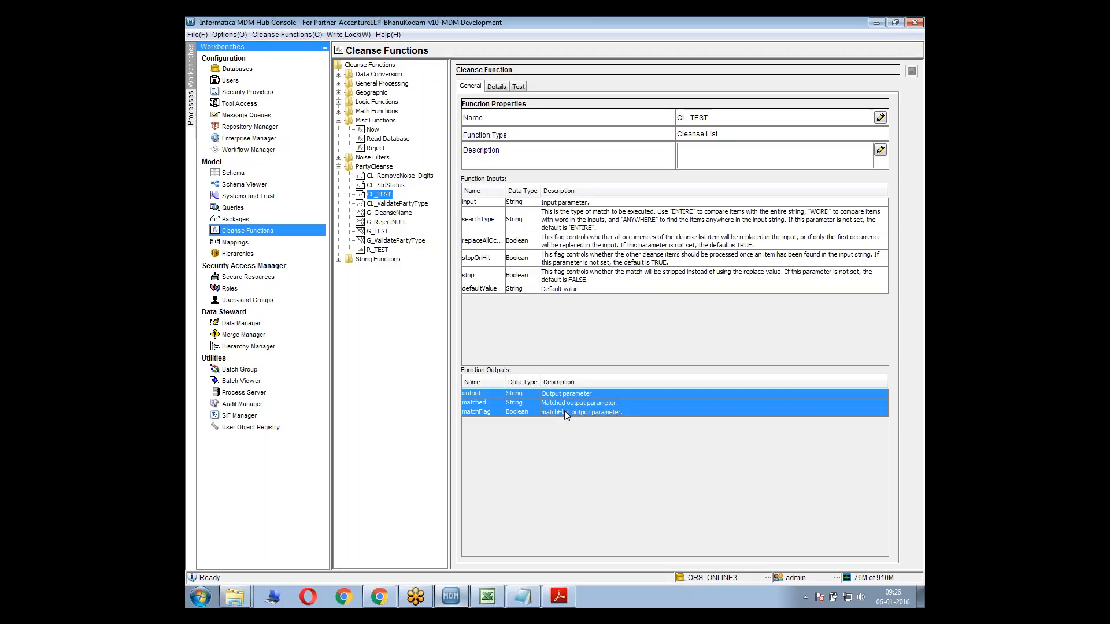
Switch to the MDM data model workbook in Excel and review the NAME and ALIAS rows of C_STG_PARTY and the COUNTRY row of C_STG_ADDRESS
{"action": "left_click", "coordinate": [488, 597]}
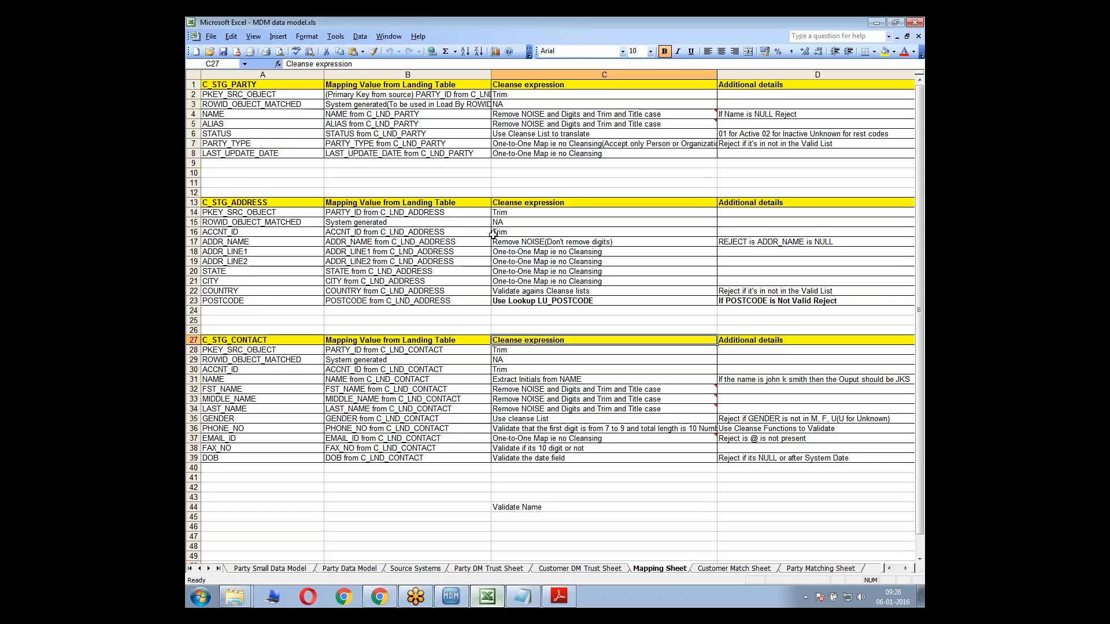
{"action": "left_click", "coordinate": [336, 166]}
{"action": "left_click", "coordinate": [215, 114]}
{"action": "left_click", "coordinate": [216, 124]}
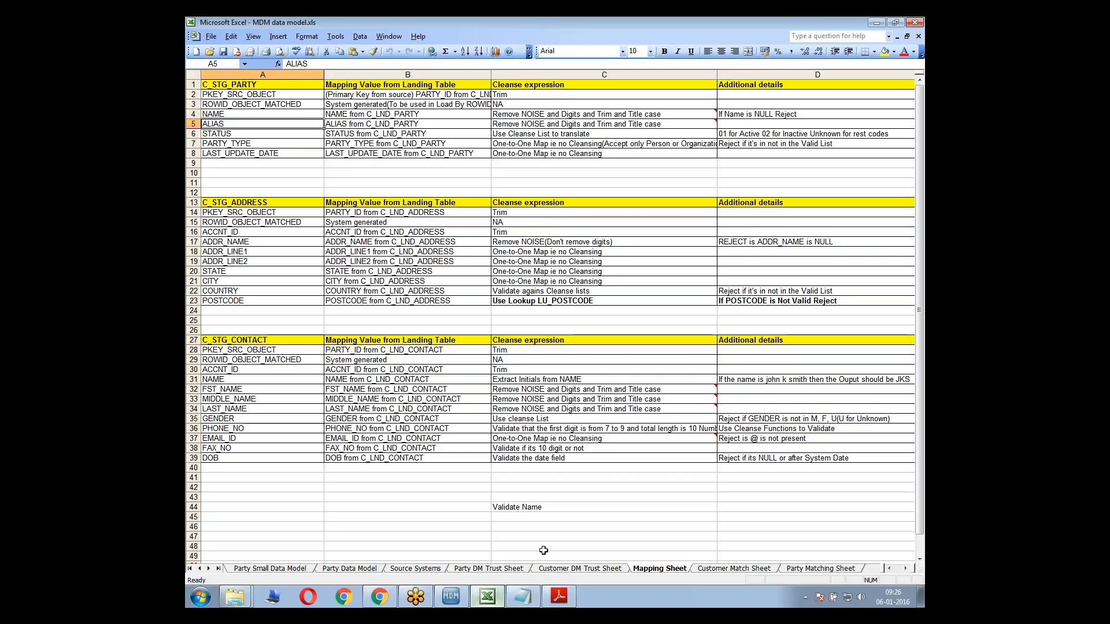
{"action": "left_click", "coordinate": [226, 292]}
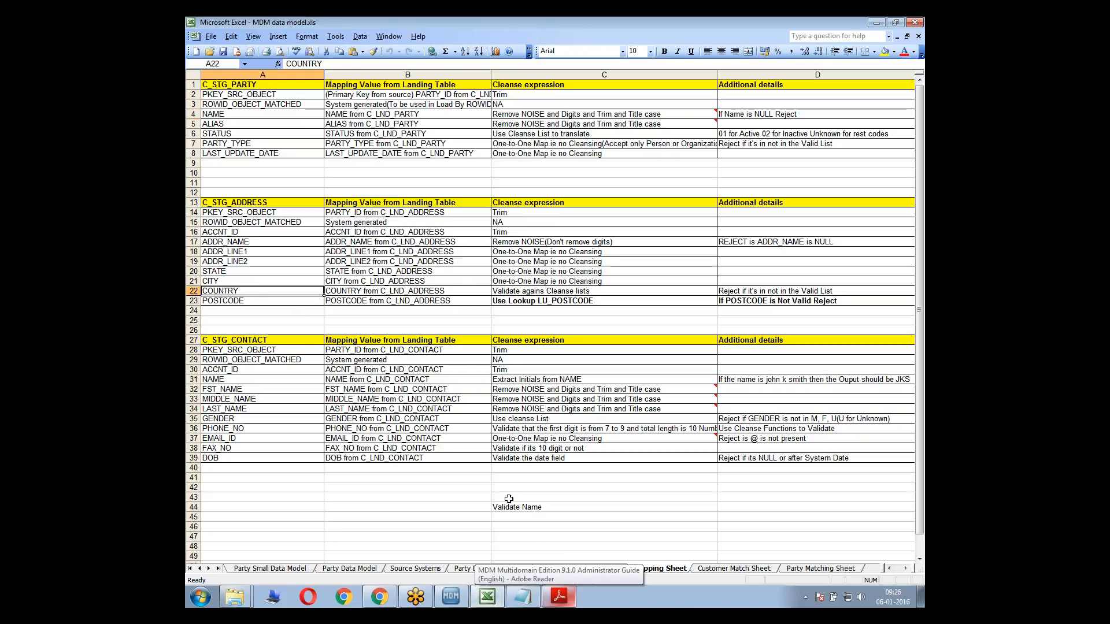
Check the matchflag and multi population notes in Notepad and minimize the Excel workbook to return to the MDM Hub Console
{"action": "left_click", "coordinate": [531, 604]}
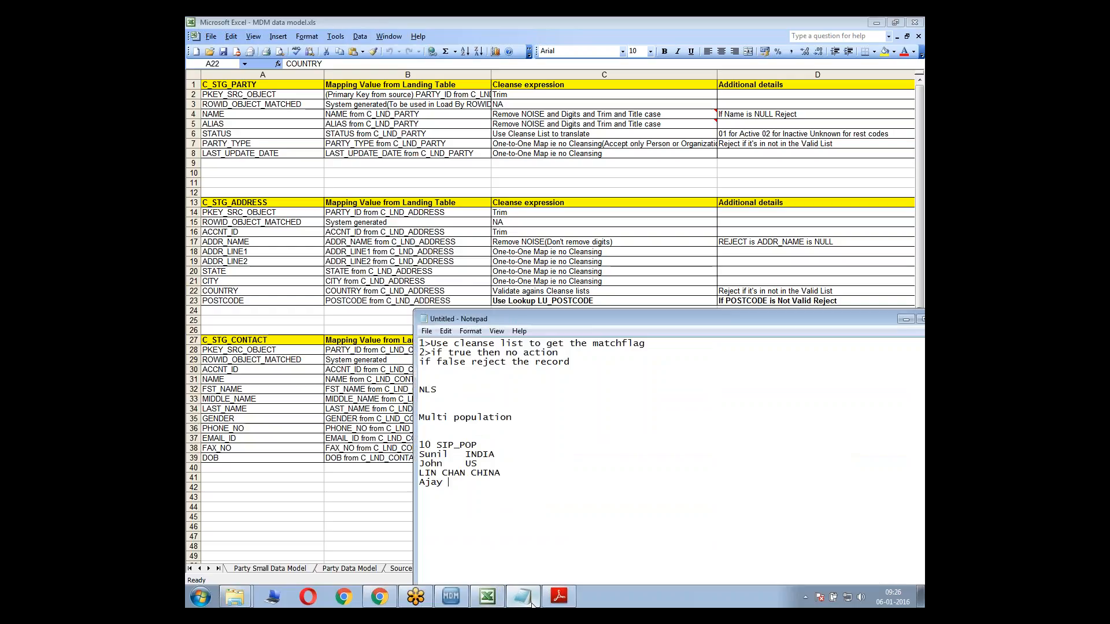
{"action": "left_click", "coordinate": [531, 604]}
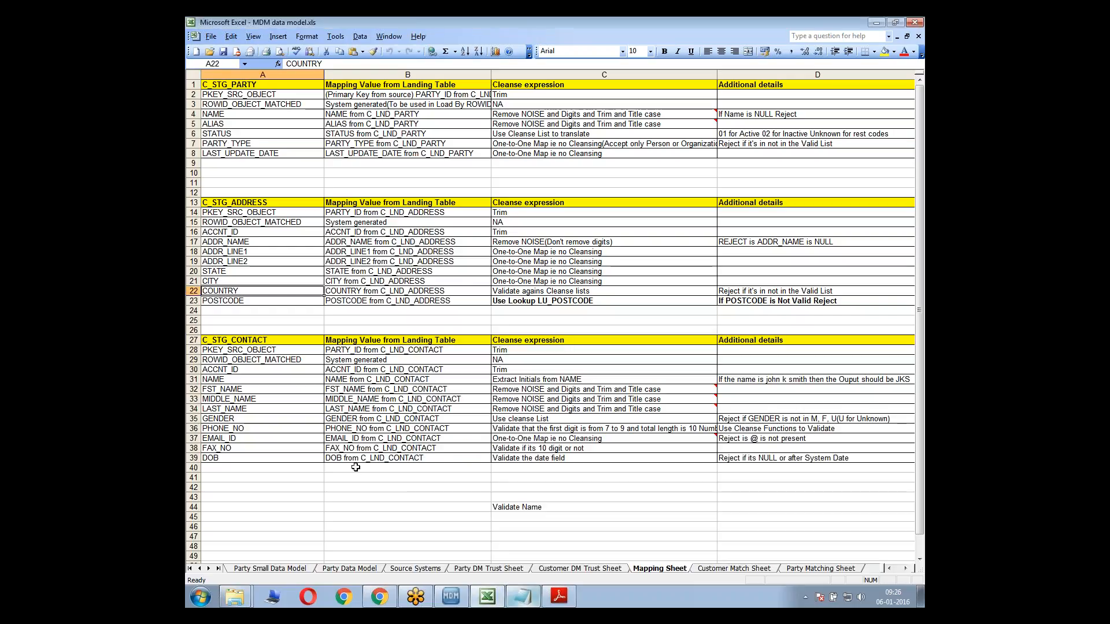
{"action": "left_click", "coordinate": [877, 23]}
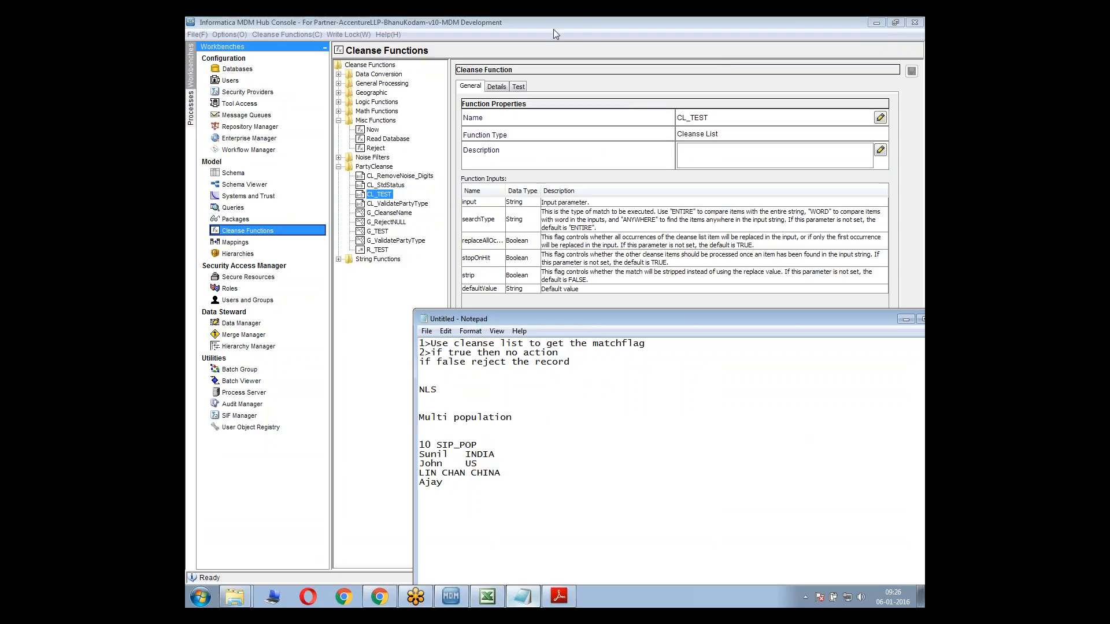